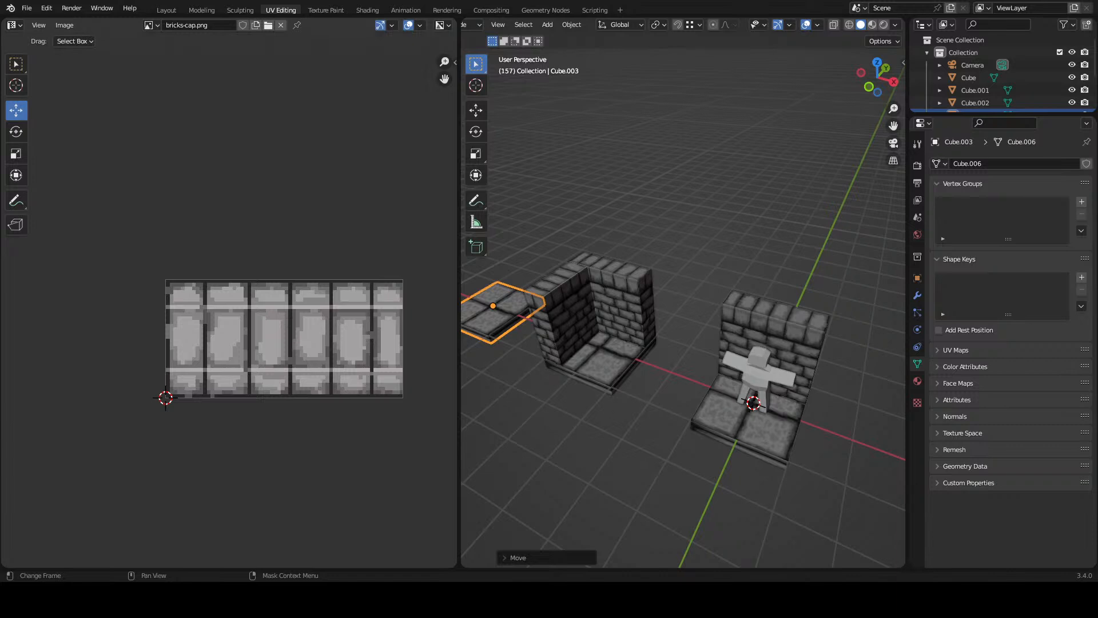
- Switch from UV editing to the Layout workspace with the dungeon wall and floor pieces in view
middle_click(731, 232)
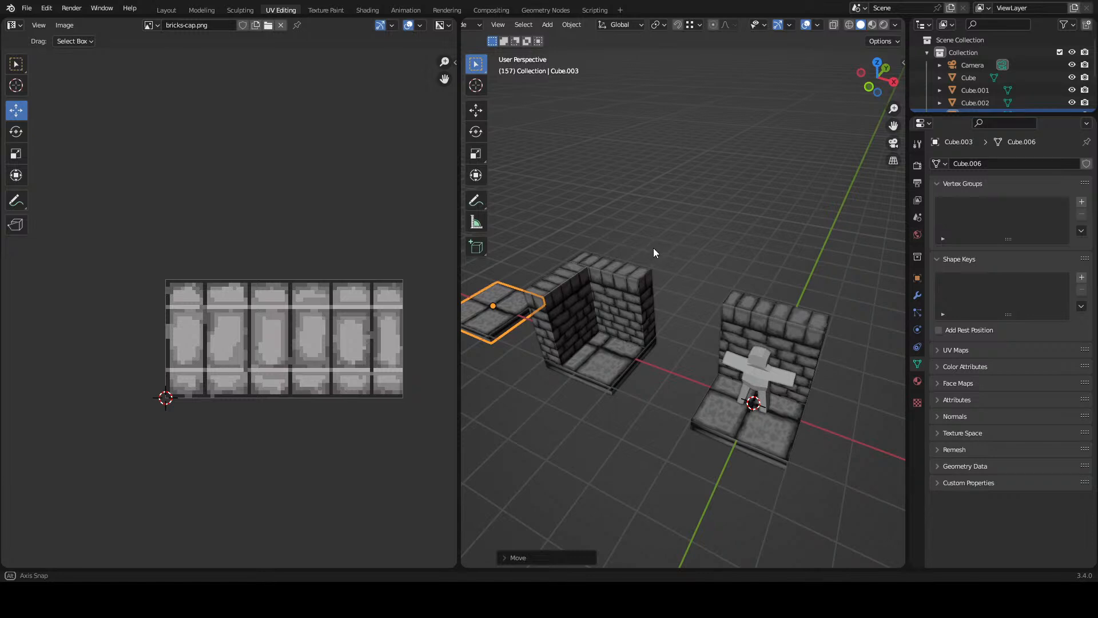
drag(643, 242, 623, 239)
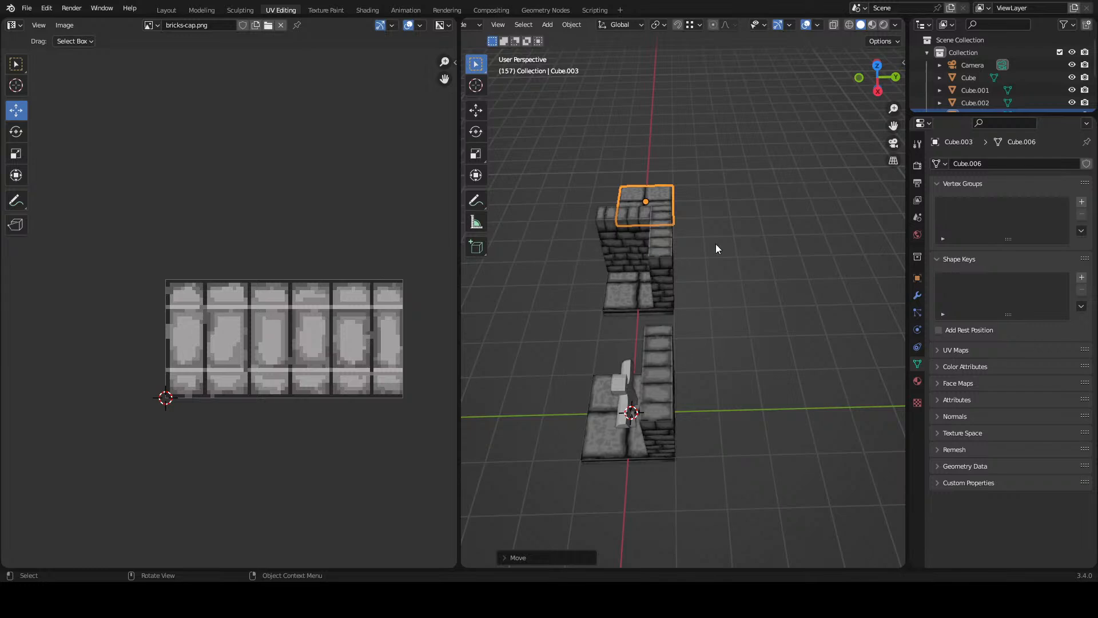
drag(711, 246, 661, 280)
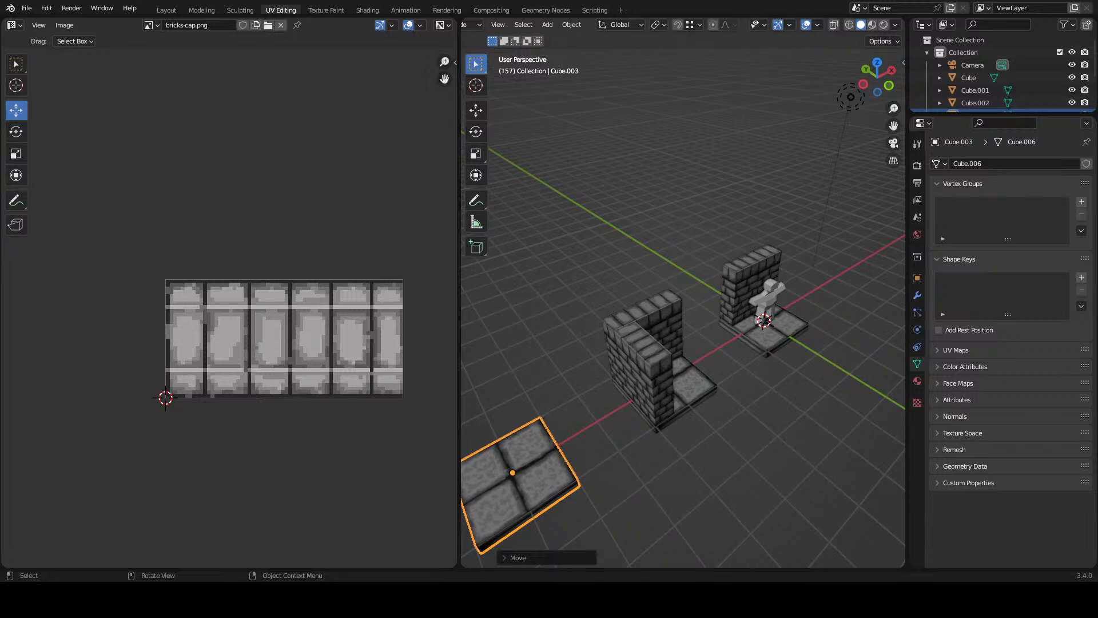
click(165, 11)
click(174, 102)
drag(209, 206, 264, 304)
- Duplicate the wall and floor tile around the doll, move the copy 4 m along X, and save the file
drag(480, 229, 427, 215)
drag(563, 213, 506, 326)
key(shift+d)
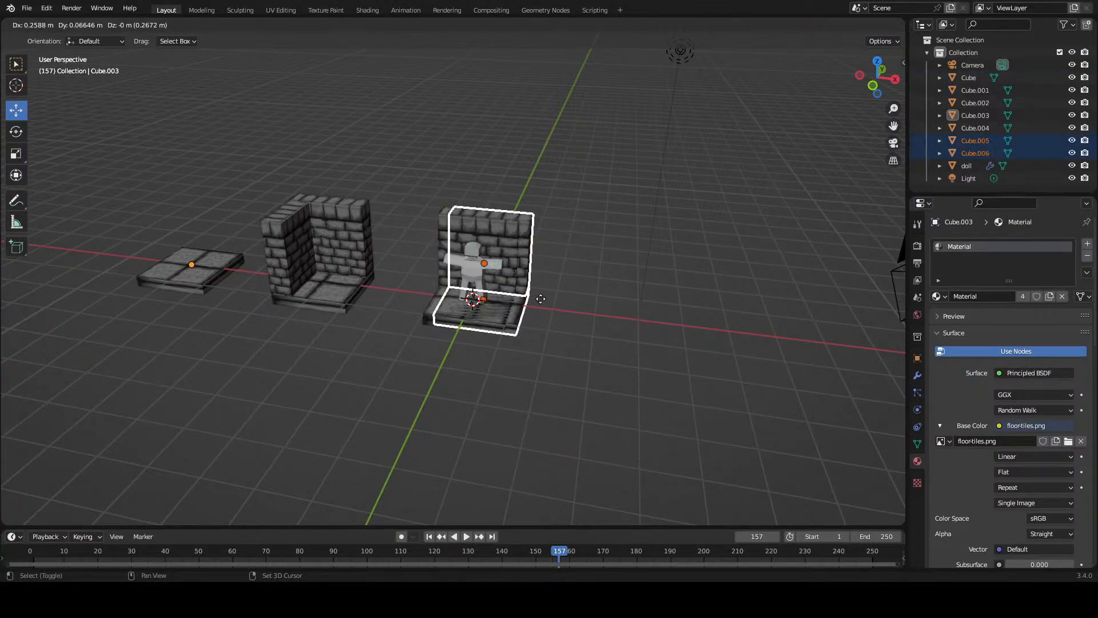
key(Escape)
click(478, 25)
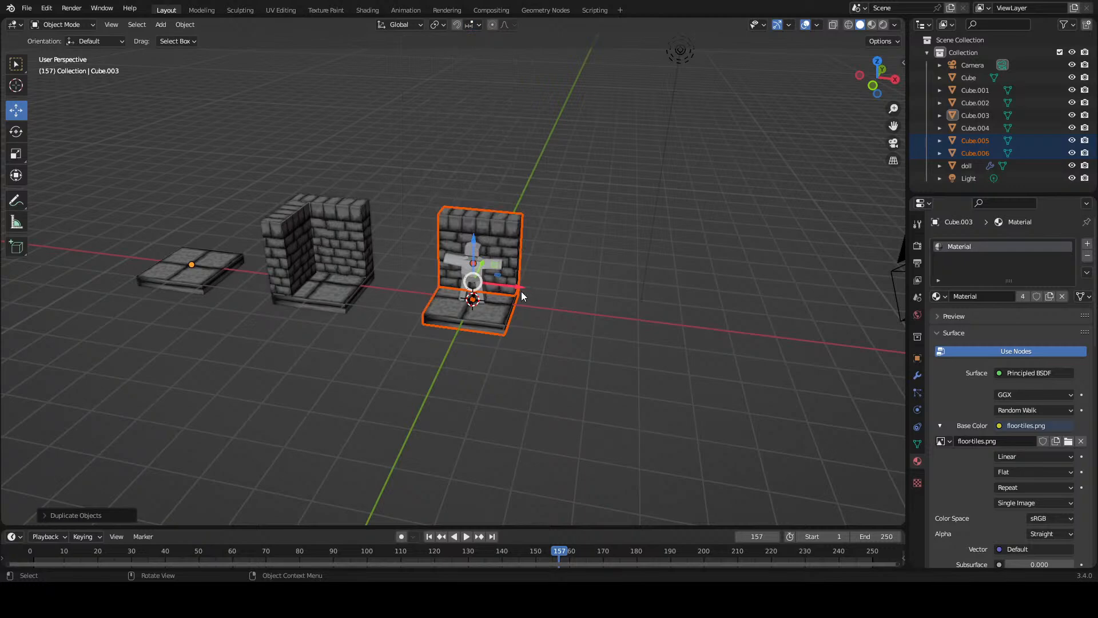
key(g)
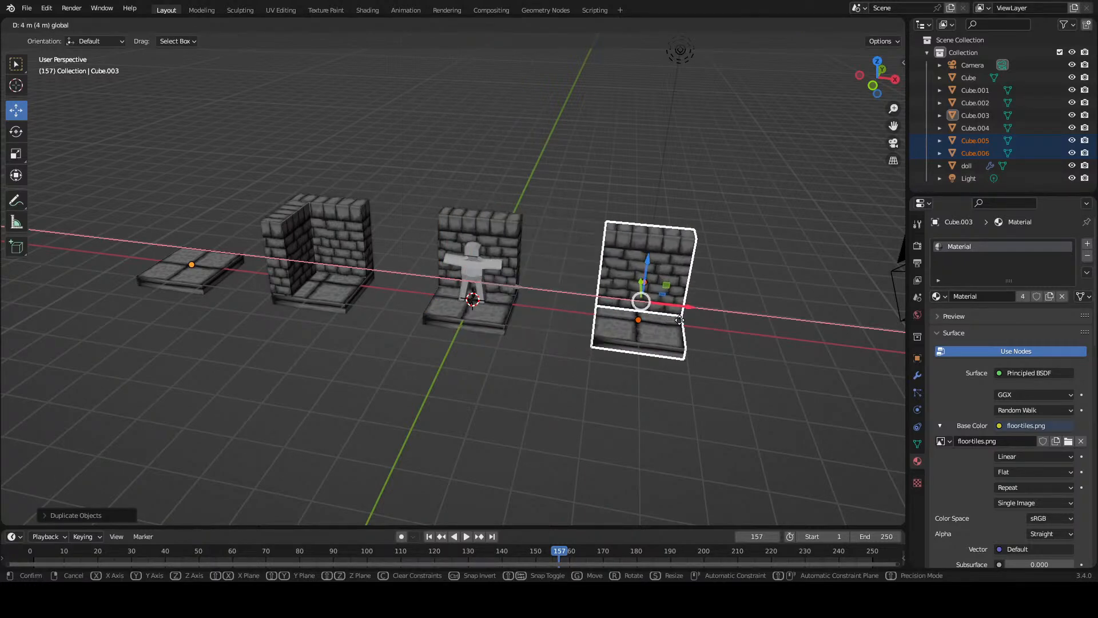
click(680, 318)
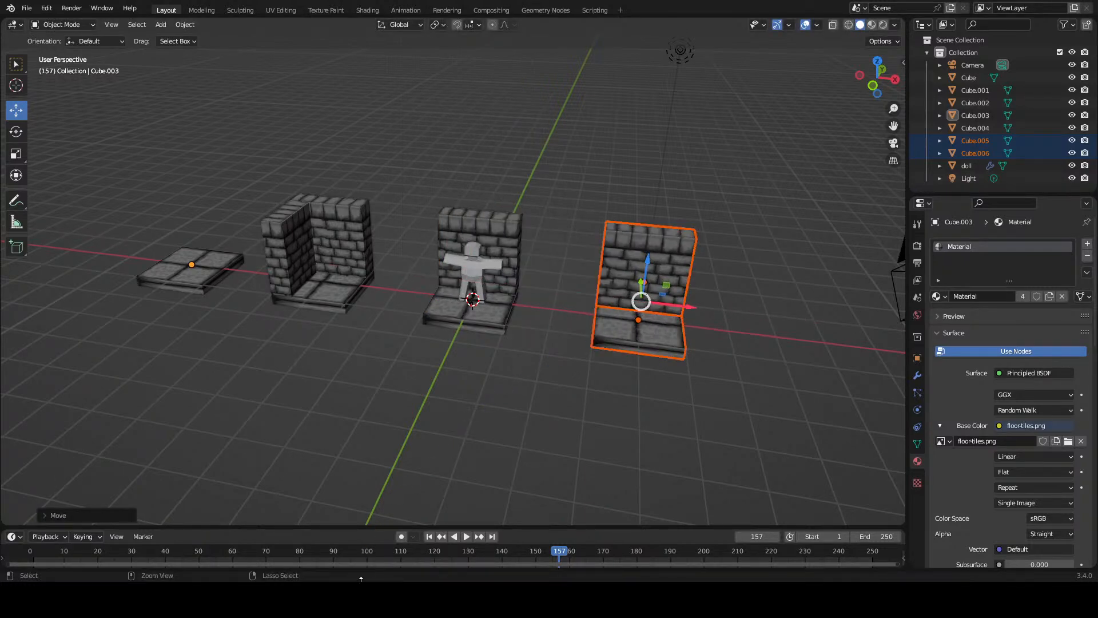
key(ctrl+s)
- Add two vertical loop cuts to the duplicated wall's mesh, one toward each side
drag(562, 262, 469, 253)
scroll(506, 215, up, 4)
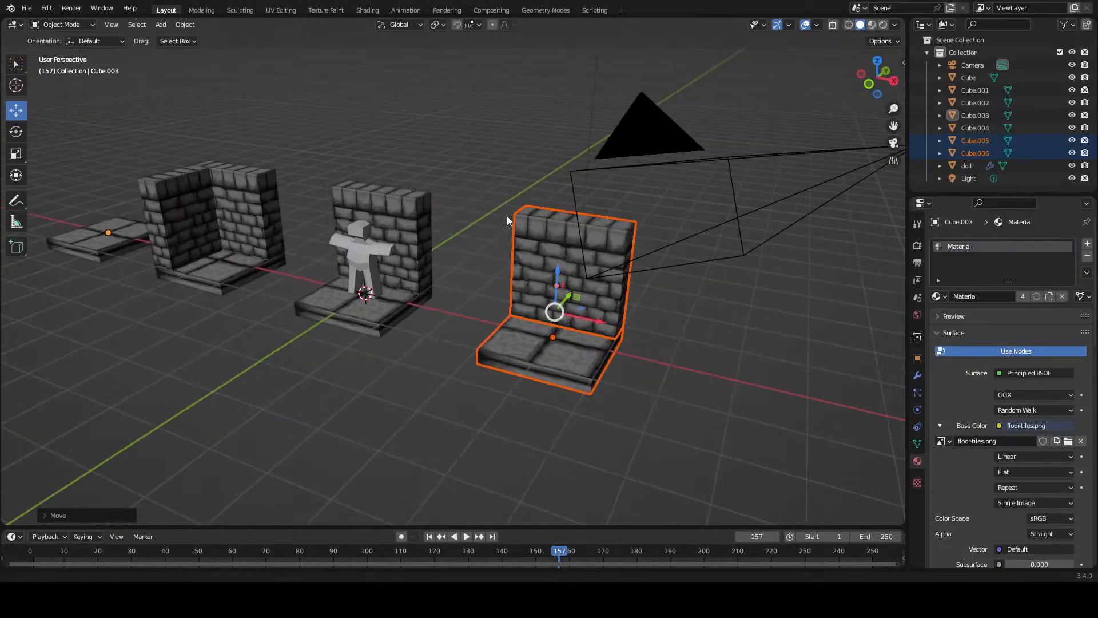
click(618, 241)
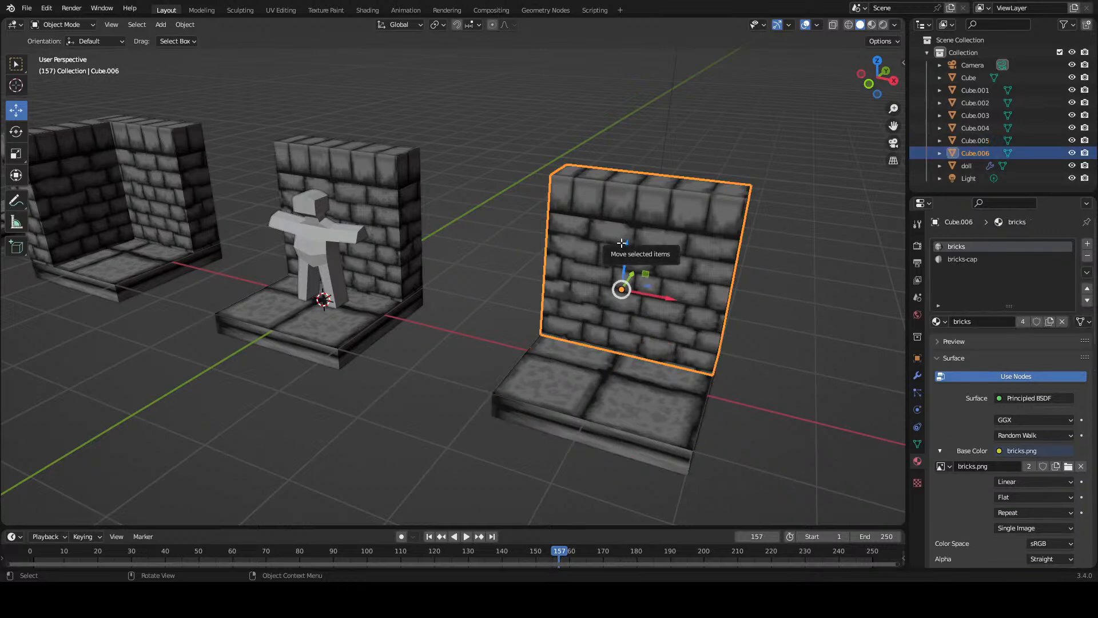
key(Tab)
drag(536, 230, 586, 237)
key(ctrl+r)
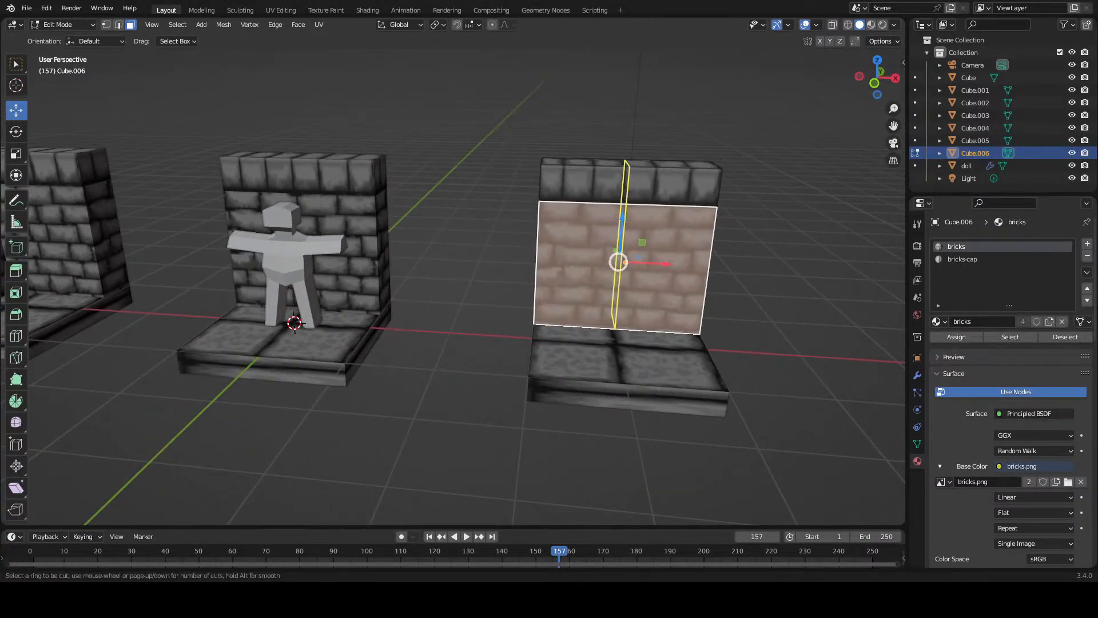
click(623, 218)
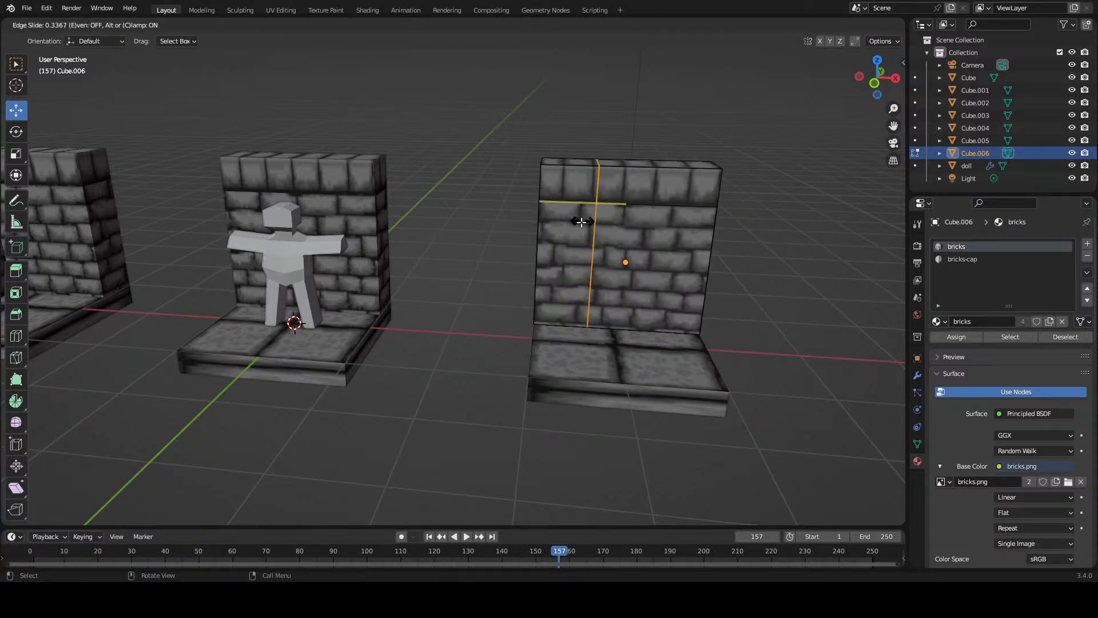
click(583, 220)
key(ctrl+r)
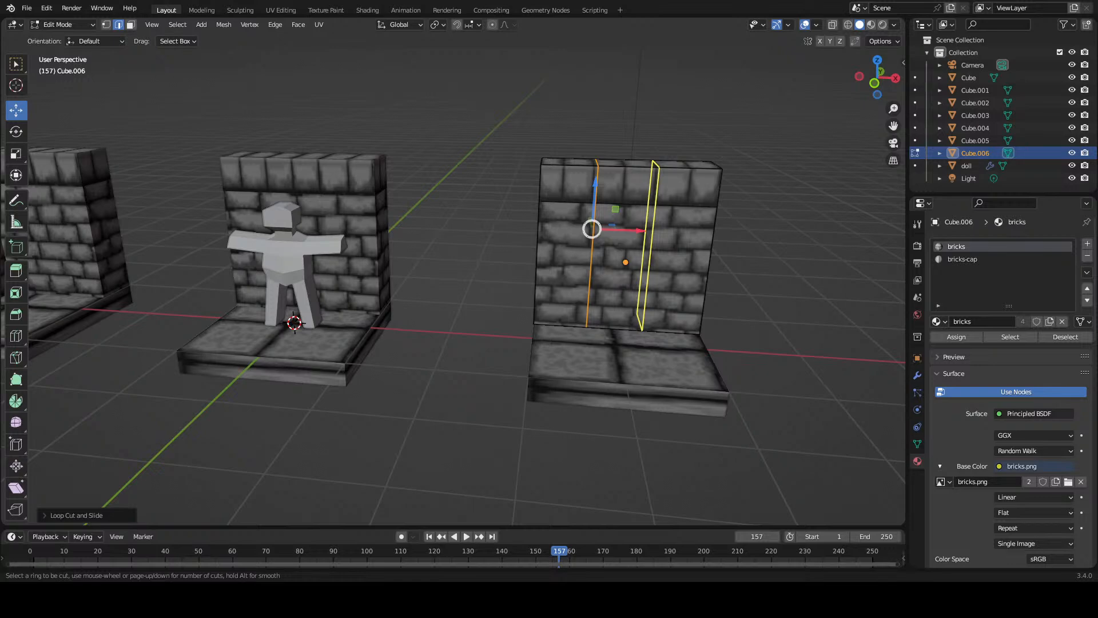
click(661, 215)
click(684, 212)
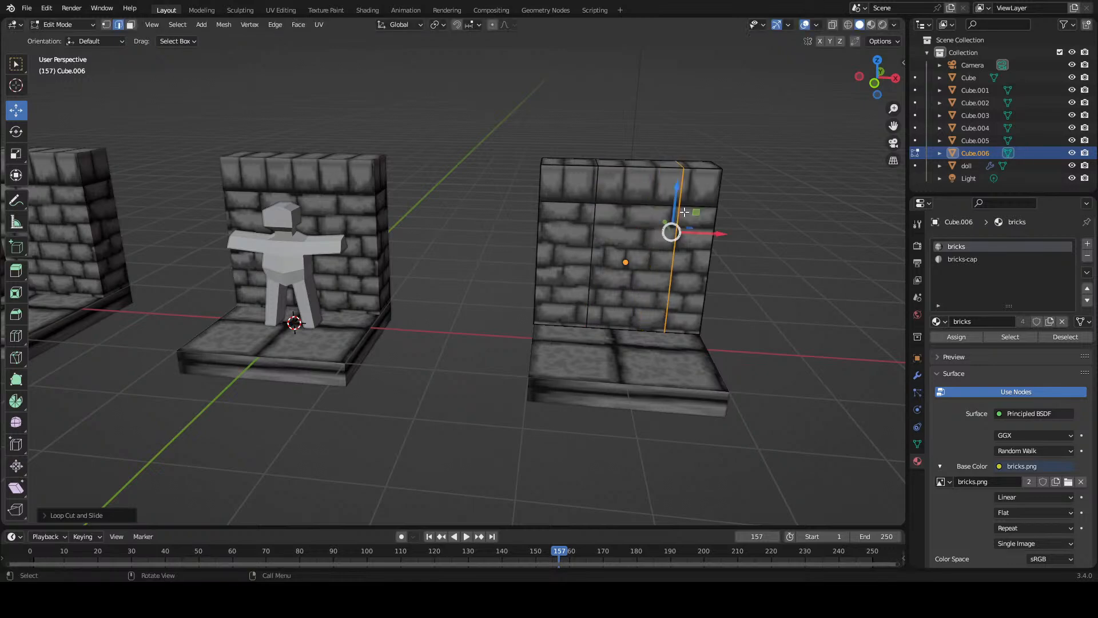
- Slide both vertical edge loops outward toward the wall's ends to widen the section between them
alt+click(591, 229)
key(g)
key(g)
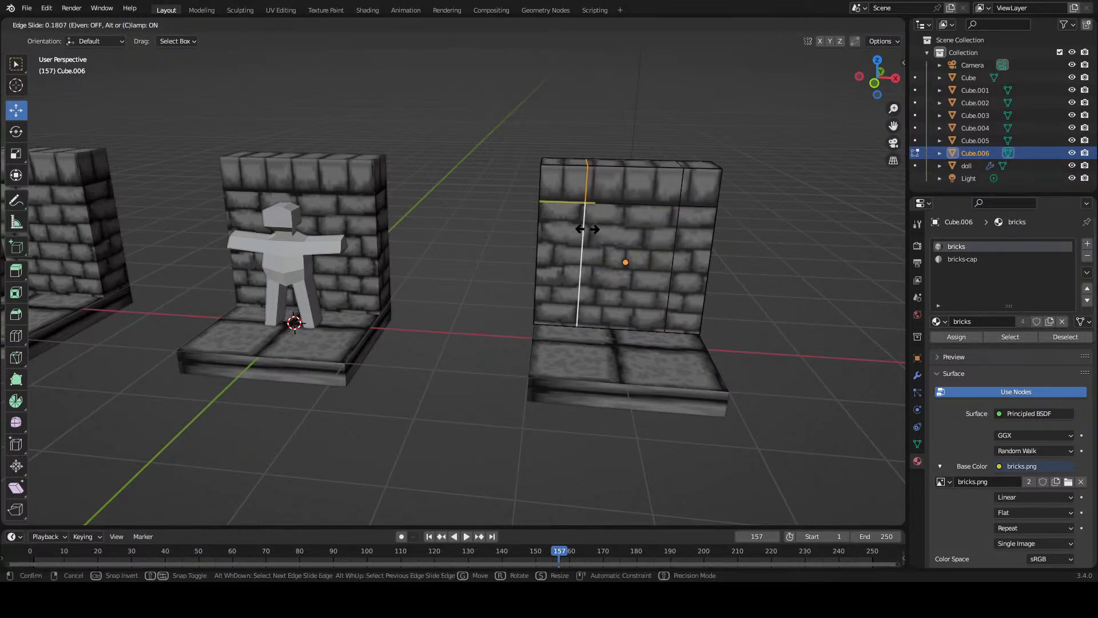
click(574, 228)
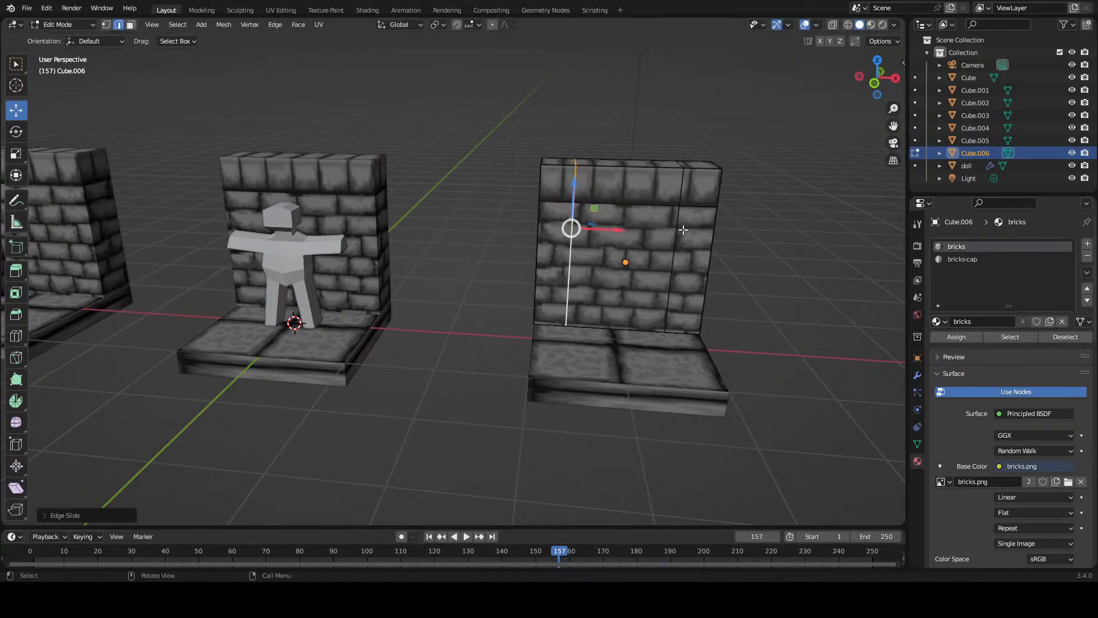
alt+click(680, 227)
key(g)
key(g)
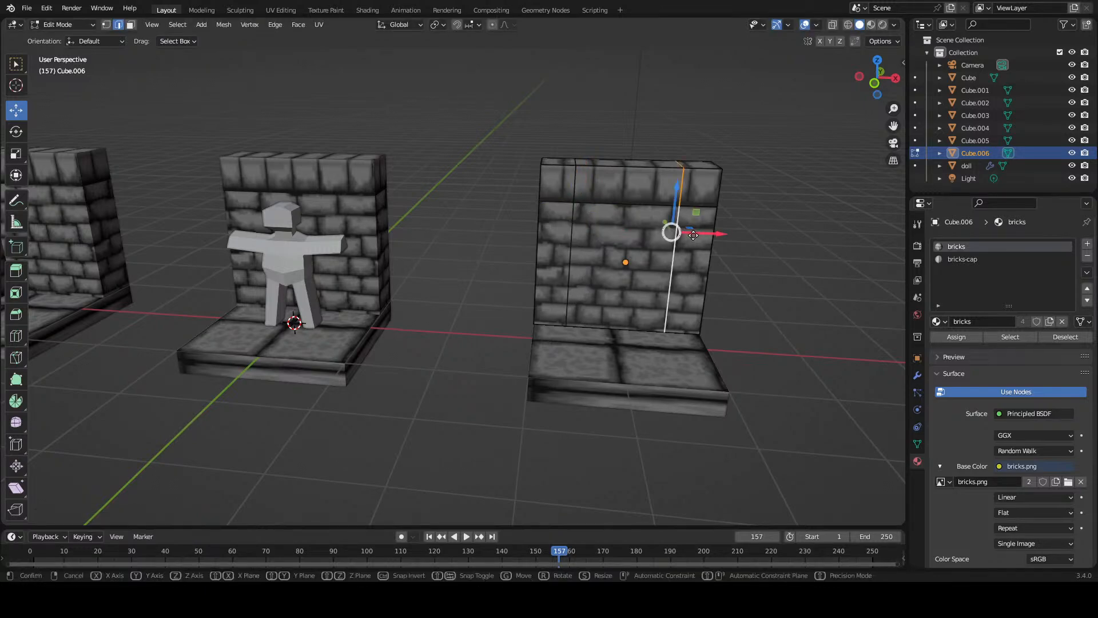
click(695, 235)
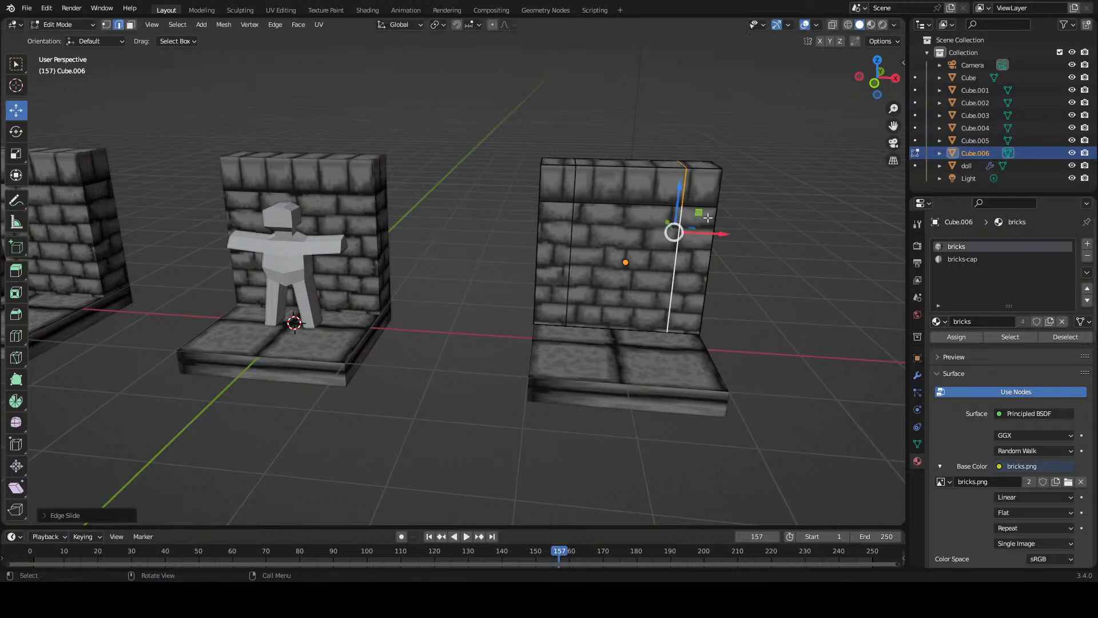
- Delete the front and back brick faces between the two loops to open a doorway below the cap row
drag(675, 195, 545, 252)
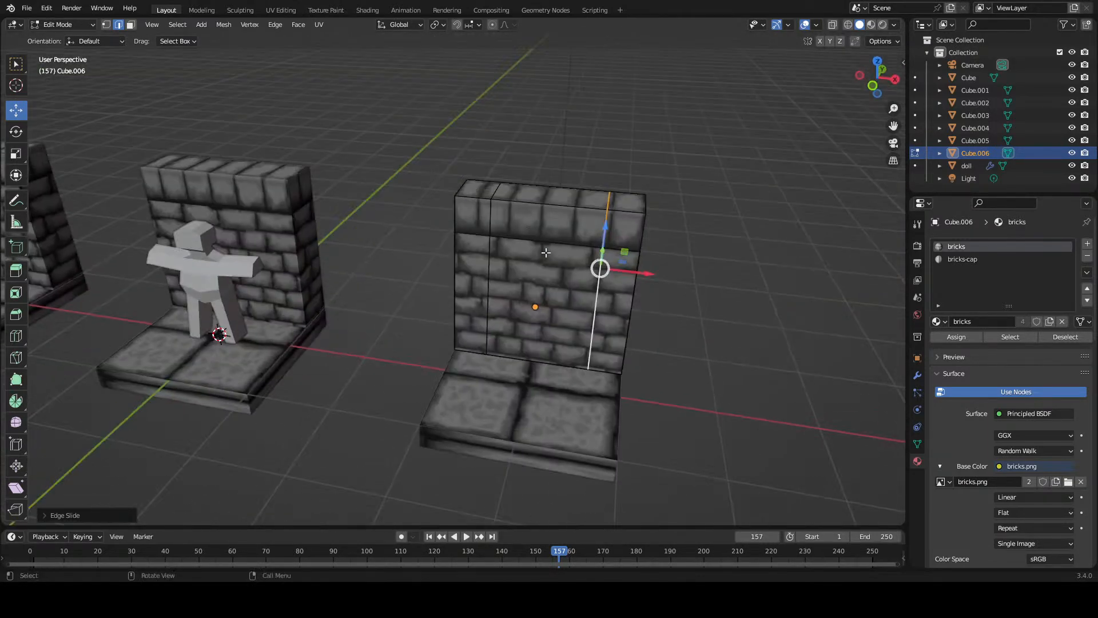
key(3)
click(537, 289)
key(x)
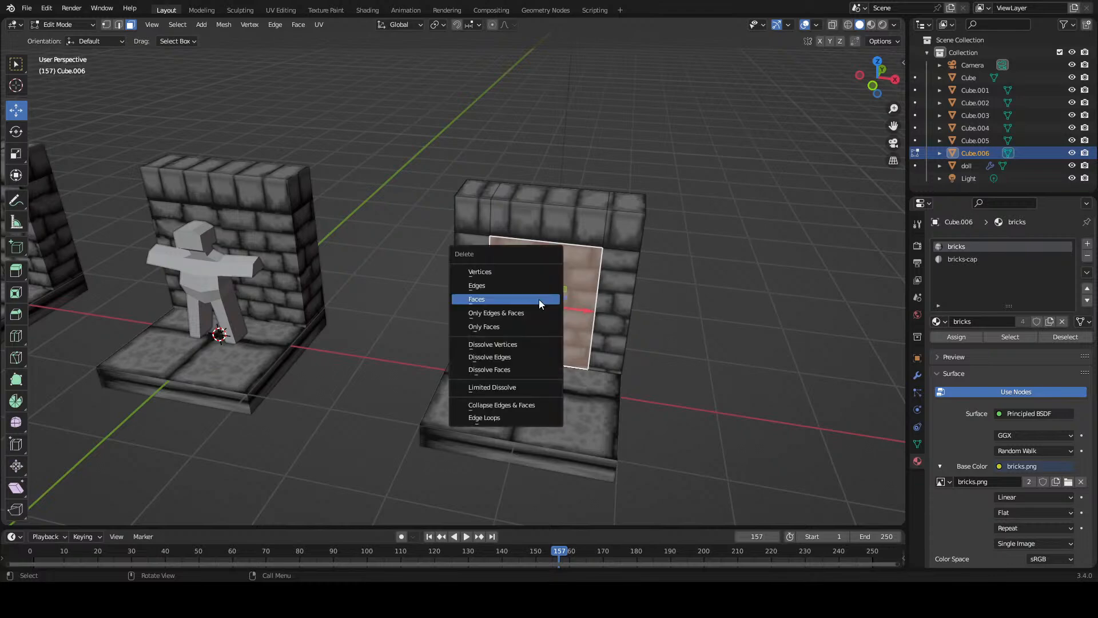
click(536, 303)
key(ctrl+z)
key(x)
click(542, 292)
drag(504, 296, 486, 243)
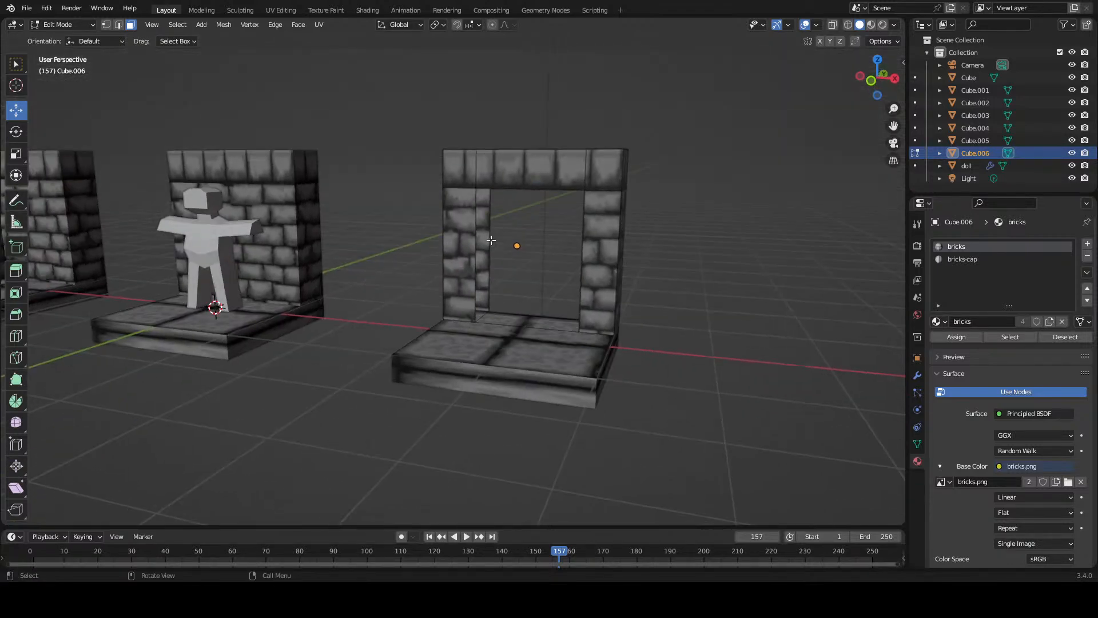
- Fill the open inner sides of both doorway pillars with faces between their front and back vertical edges
key(2)
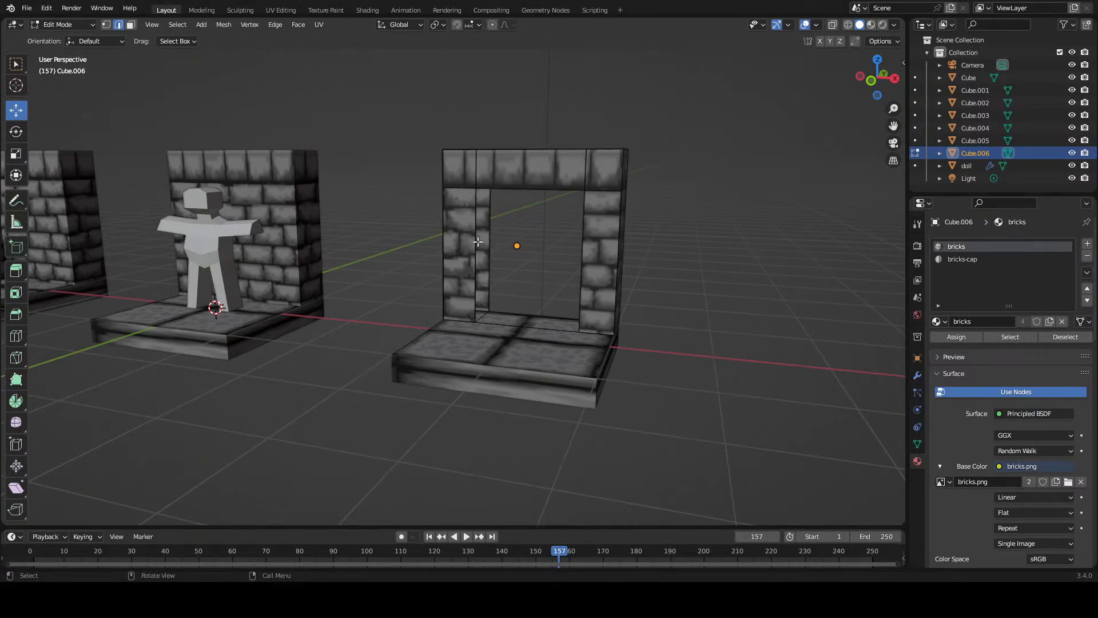
click(487, 236)
shift+click(477, 245)
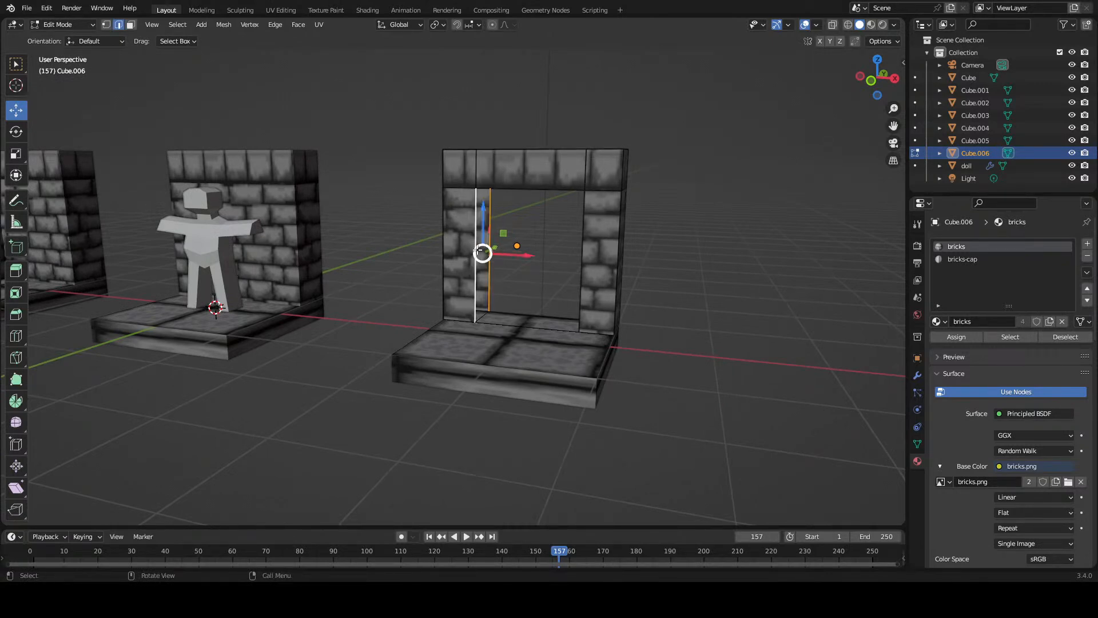
key(f)
drag(510, 265, 592, 345)
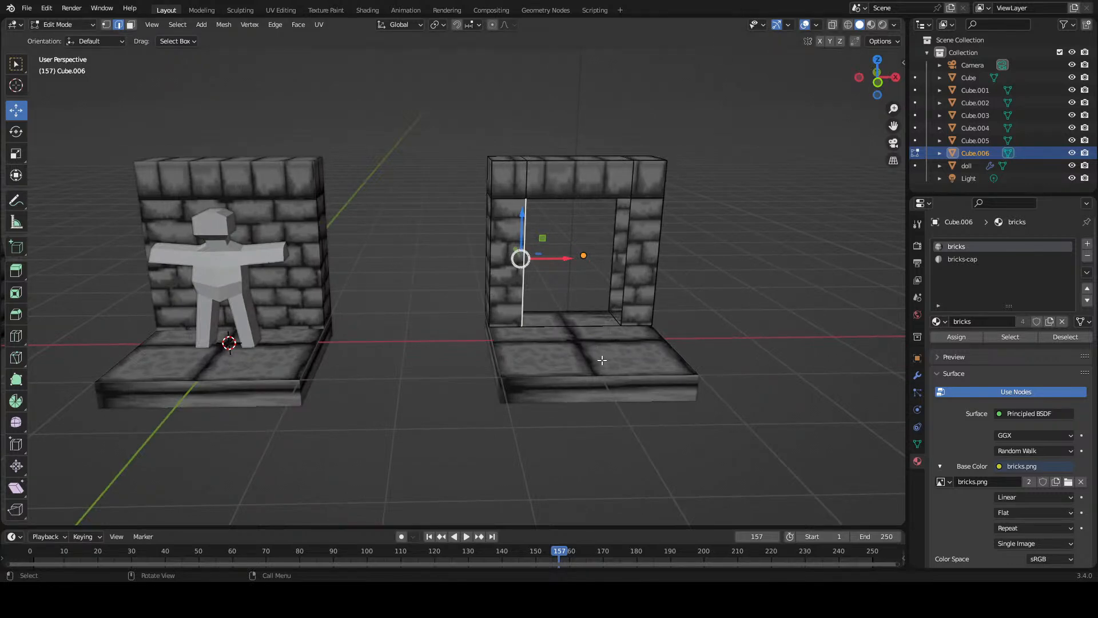
drag(597, 351, 477, 293)
click(452, 263)
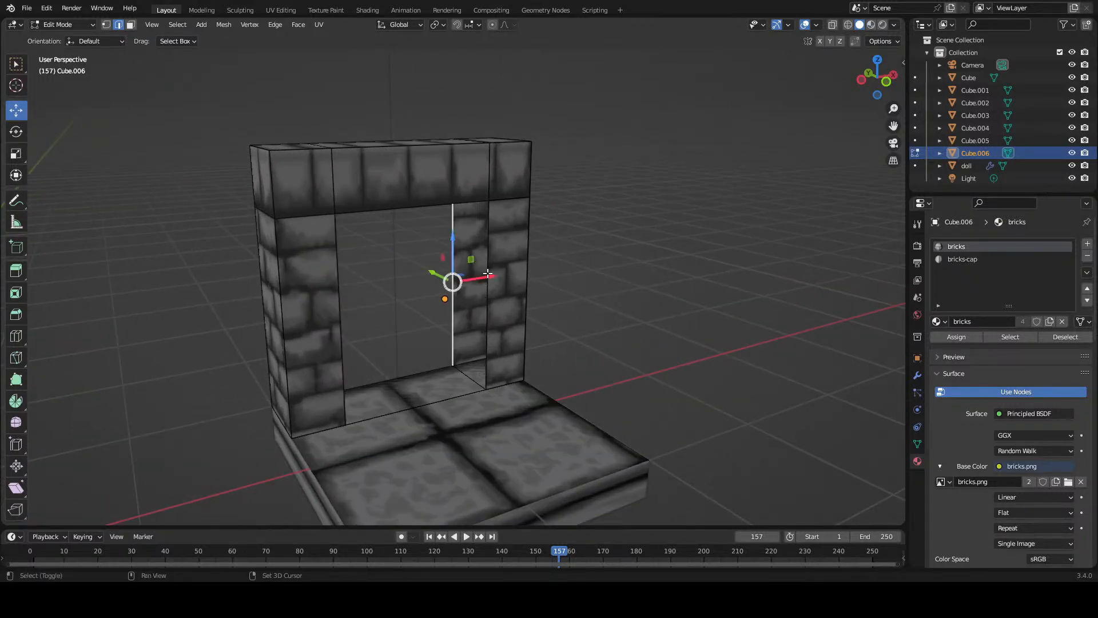
shift+click(489, 272)
key(f)
- Fill the underside of the doorway's lintel with a face between its front and back edges
drag(430, 307, 470, 270)
click(422, 214)
shift+click(425, 237)
key(f)
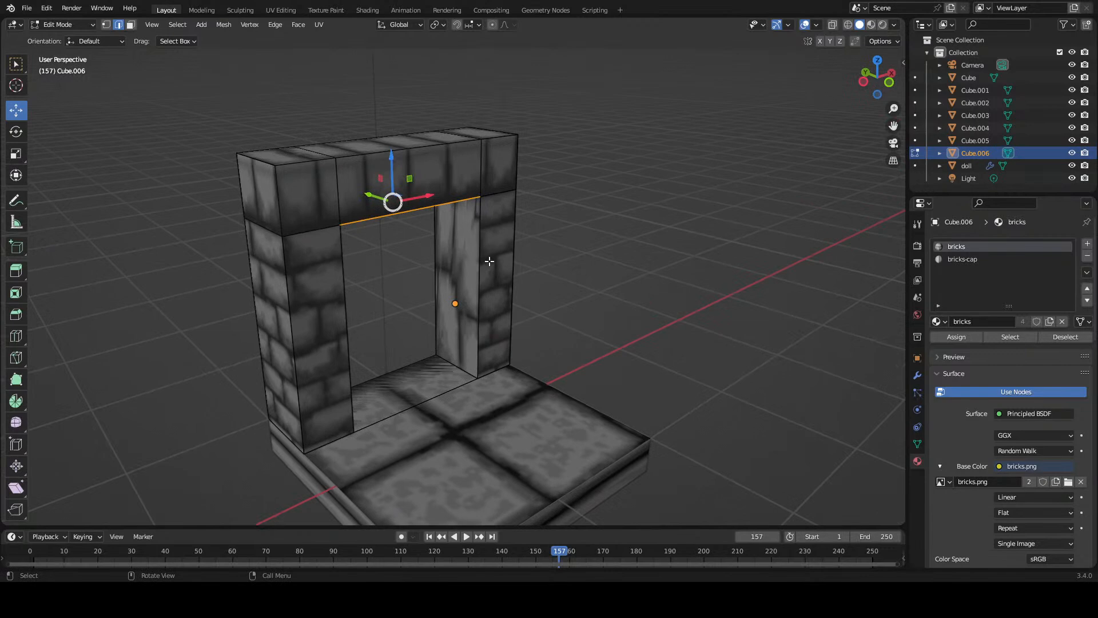
- Unwrap the right pillar's inner face with Follow Active Quads from its brick front face, using Length Average
click(477, 268)
key(alt+a)
key(3)
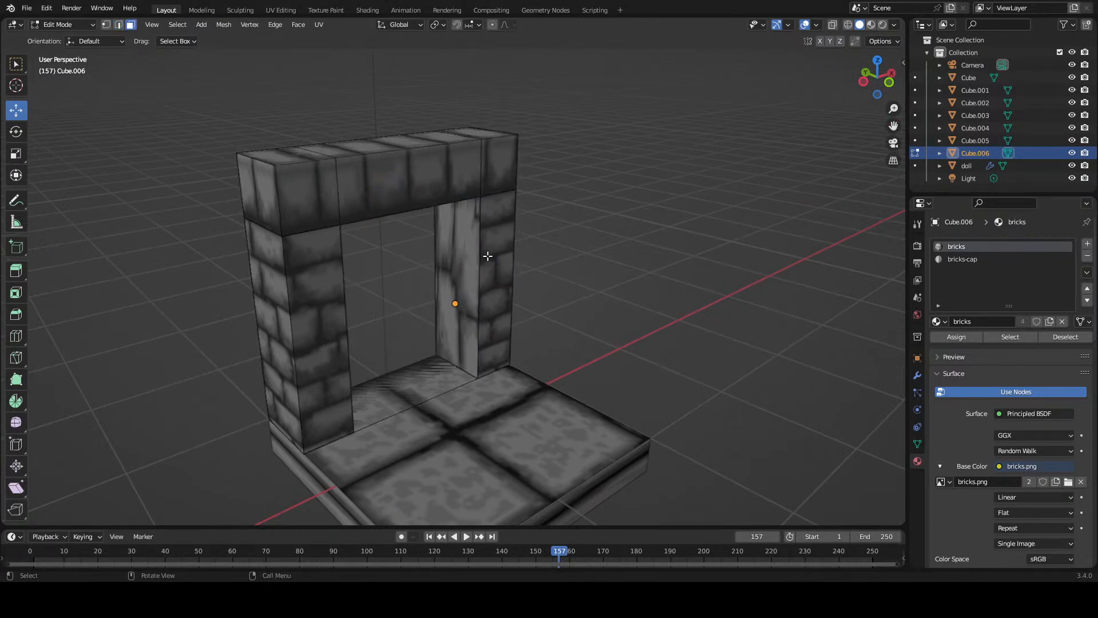
click(490, 251)
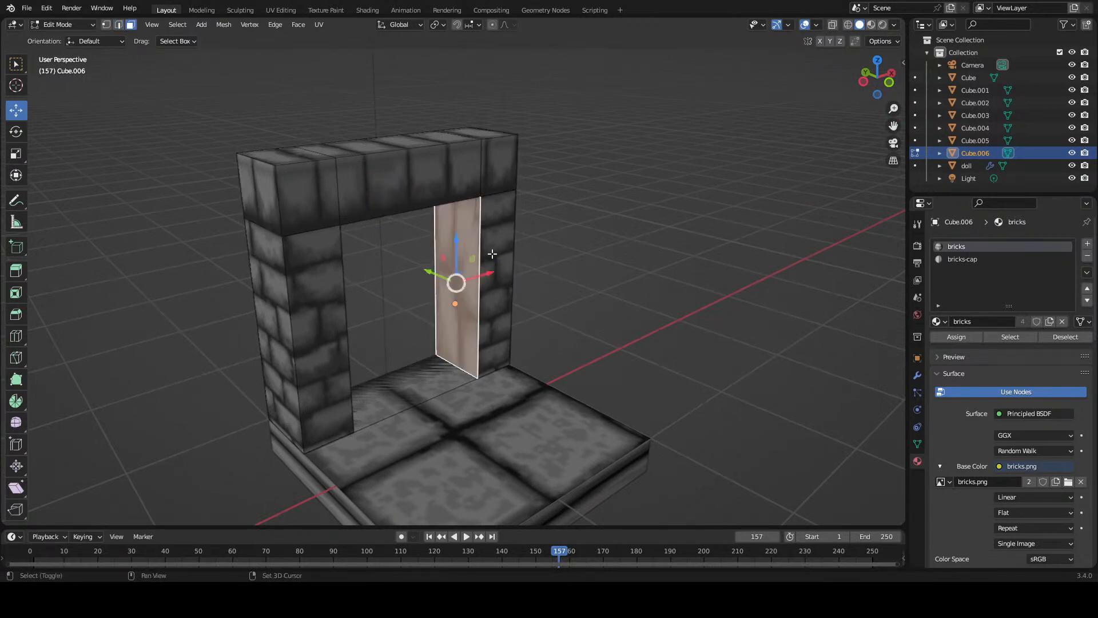
shift+click(487, 256)
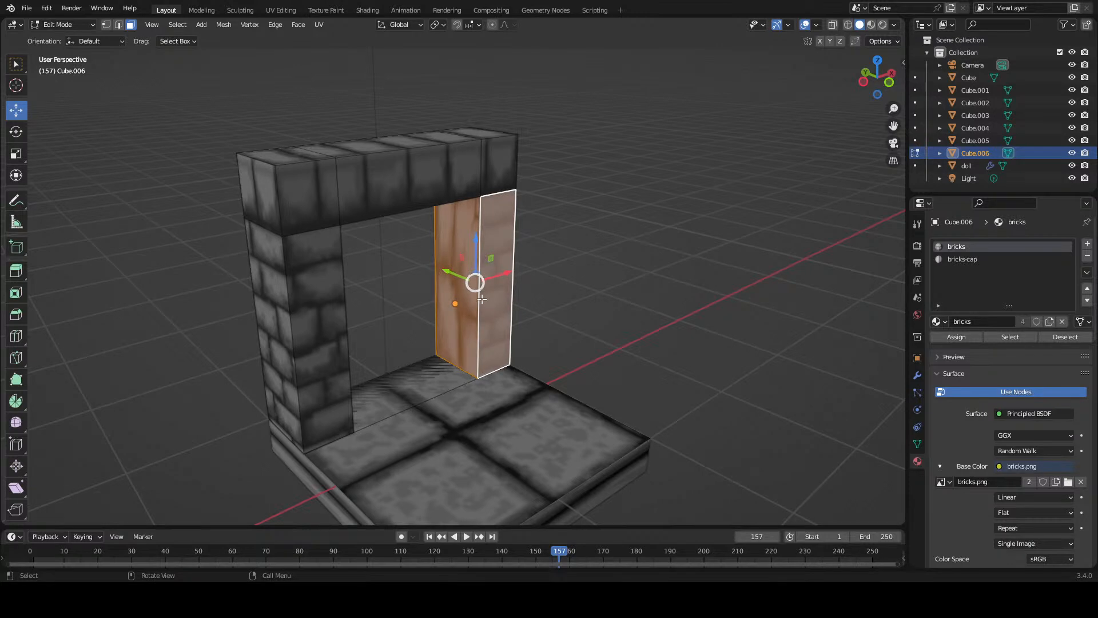
key(m)
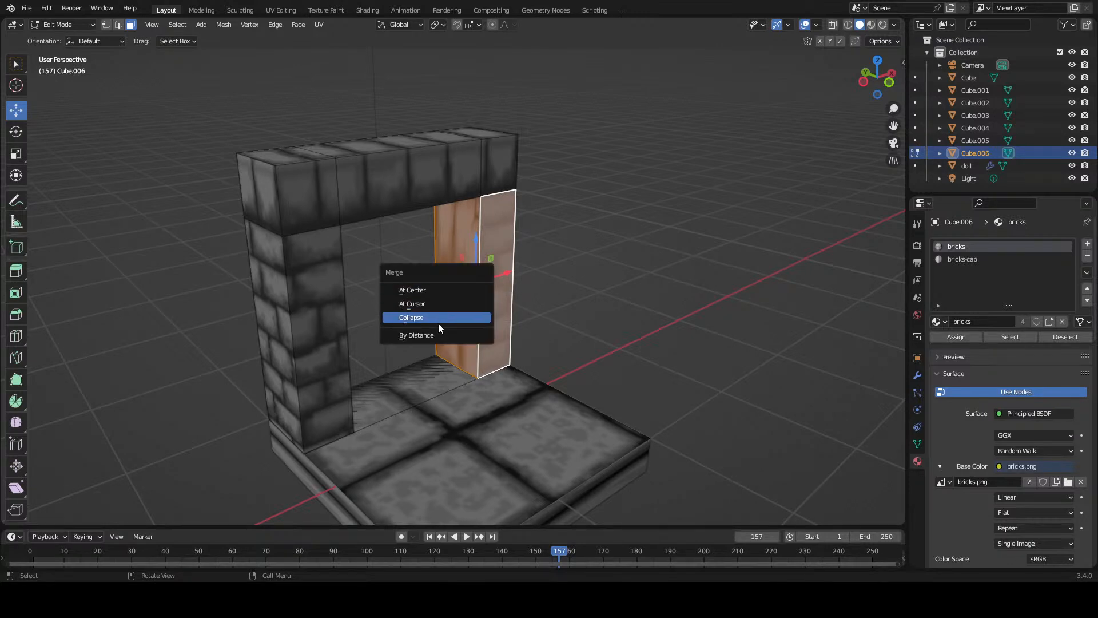
key(u)
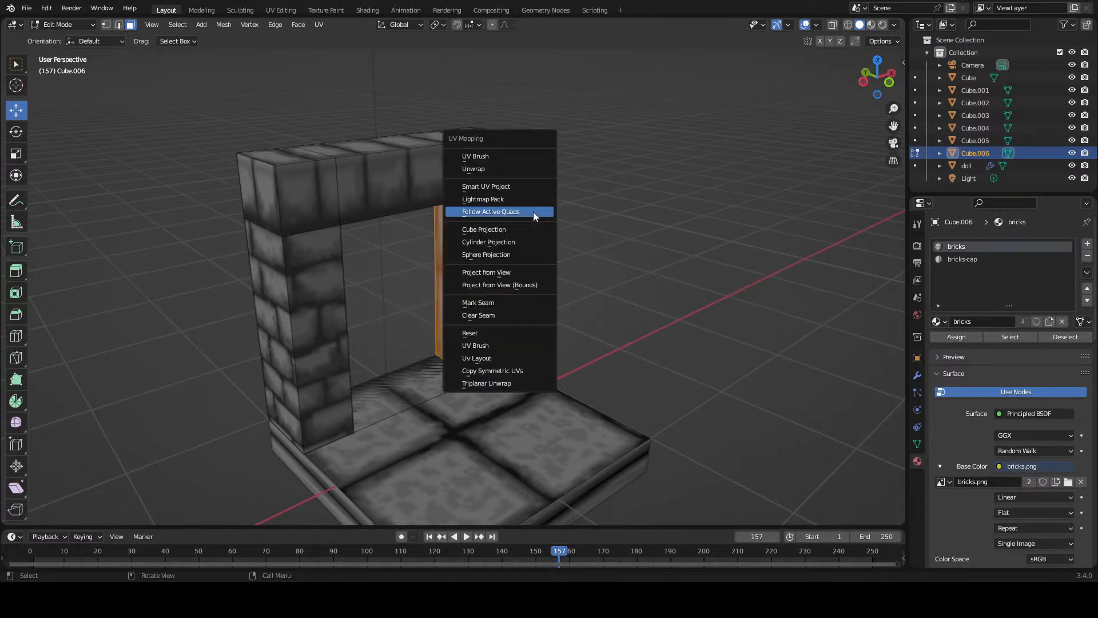
click(530, 211)
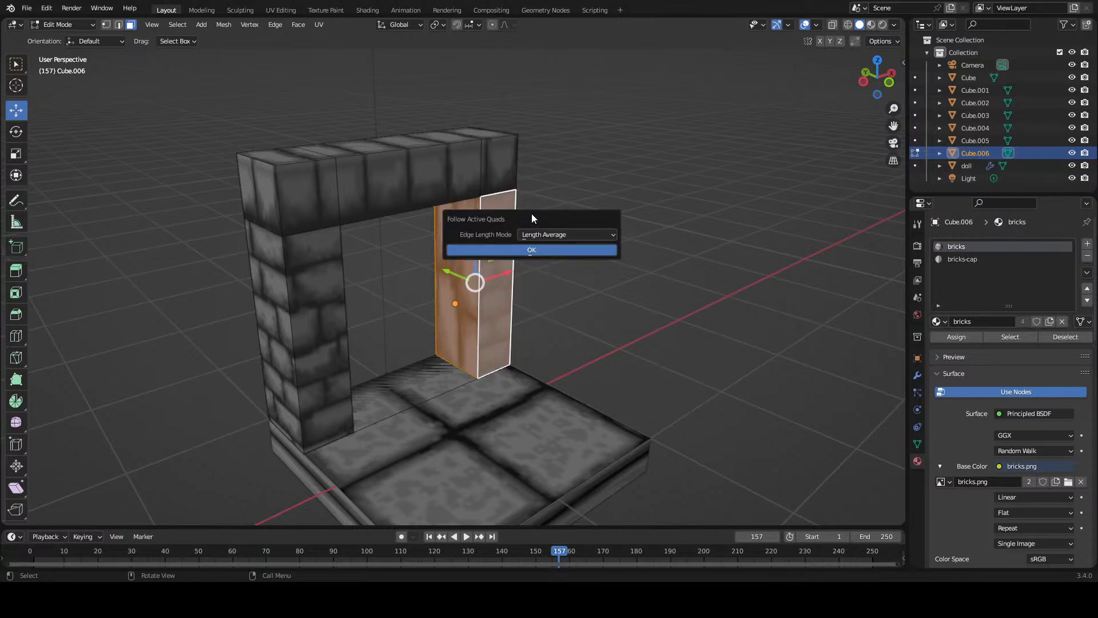
click(512, 251)
drag(459, 276, 352, 259)
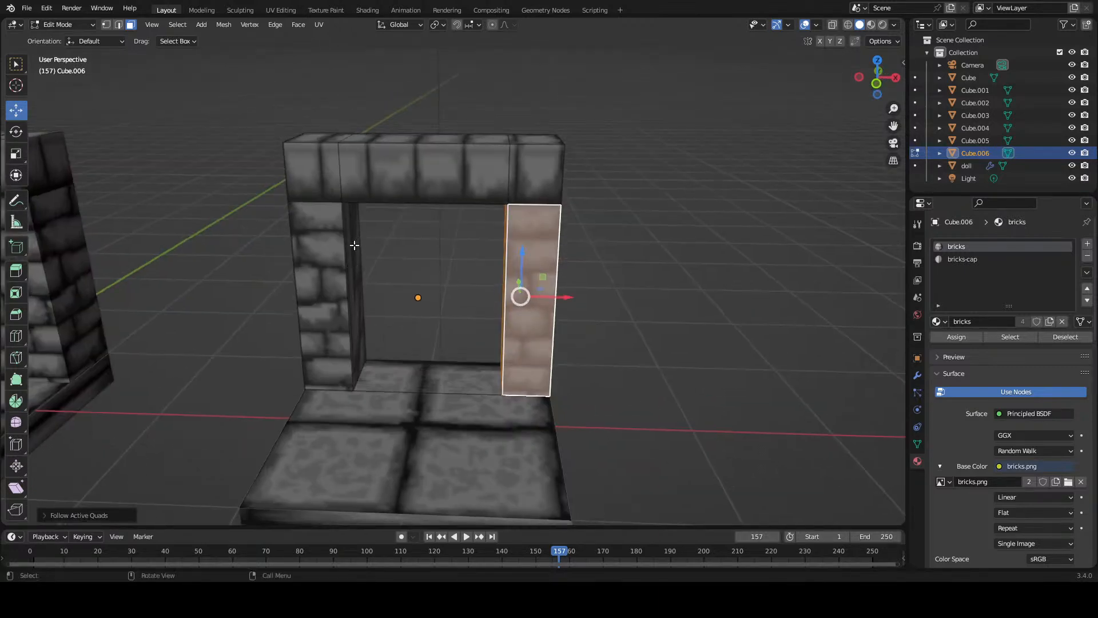
click(357, 244)
shift+click(333, 266)
key(u)
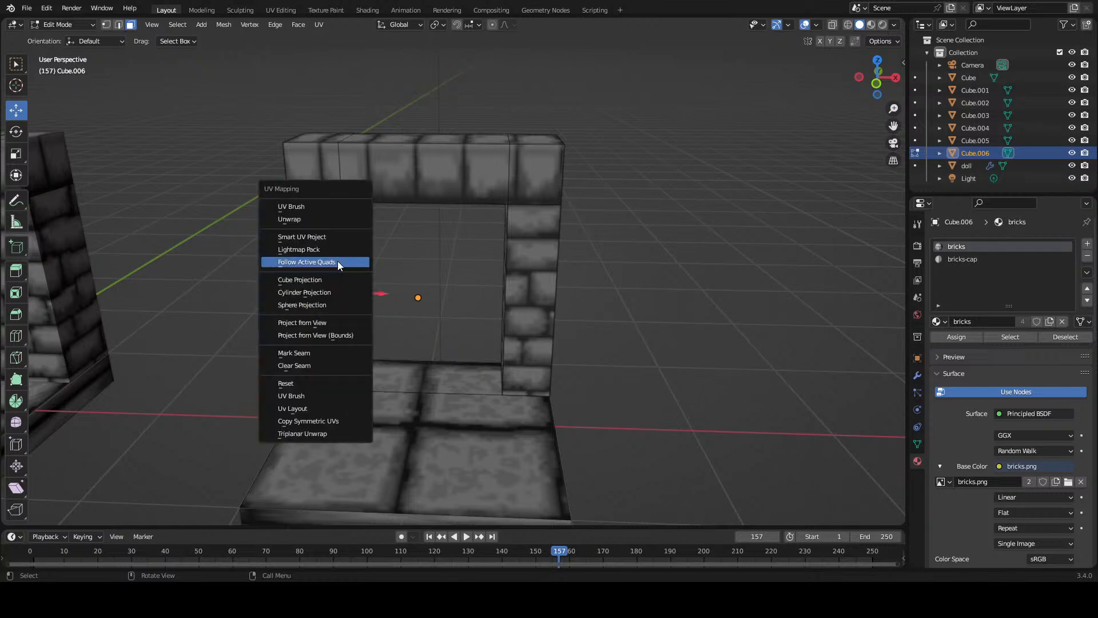
click(336, 262)
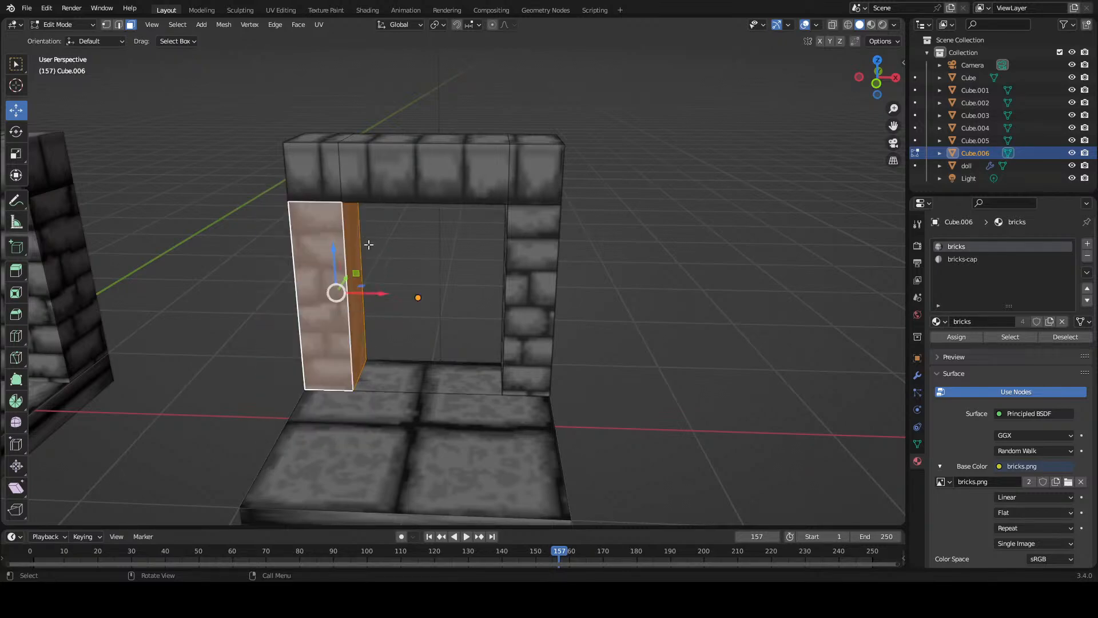
mouse_move(314, 241)
mouse_down()
mouse_move(325, 229)
mouse_move(343, 234)
mouse_move(321, 225)
mouse_move(317, 245)
mouse_up()
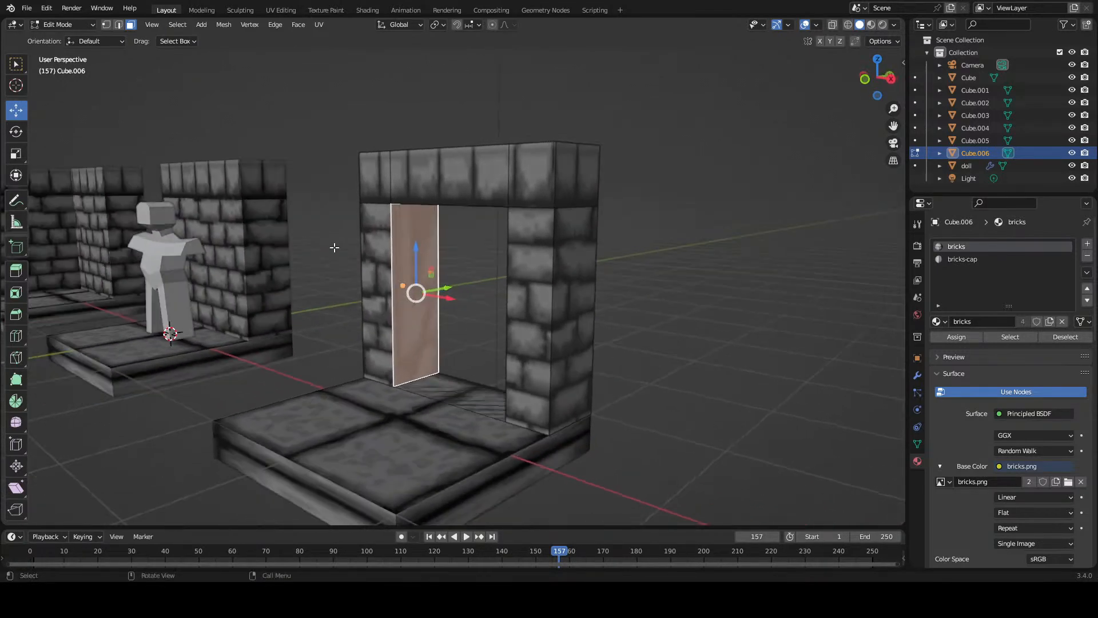
click(462, 272)
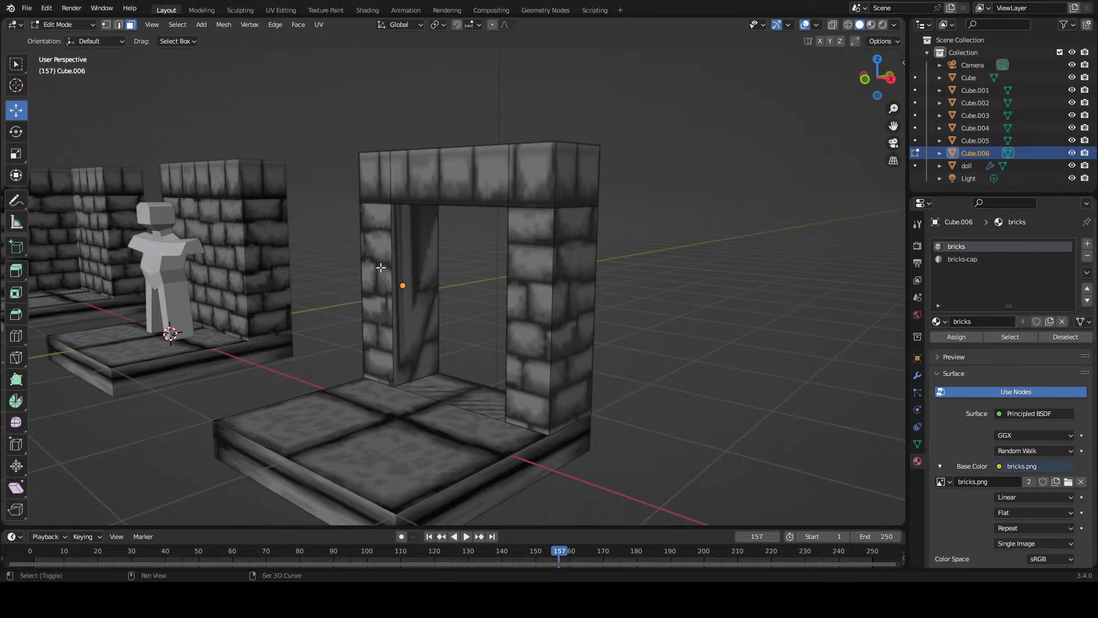
shift+click(382, 269)
right_click(395, 255)
click(449, 256)
- Unwrap the left pillar's inner face with Follow Active Quads from its adjoining brick face, using Length Average
click(413, 261)
shift+click(387, 246)
key(u)
click(387, 246)
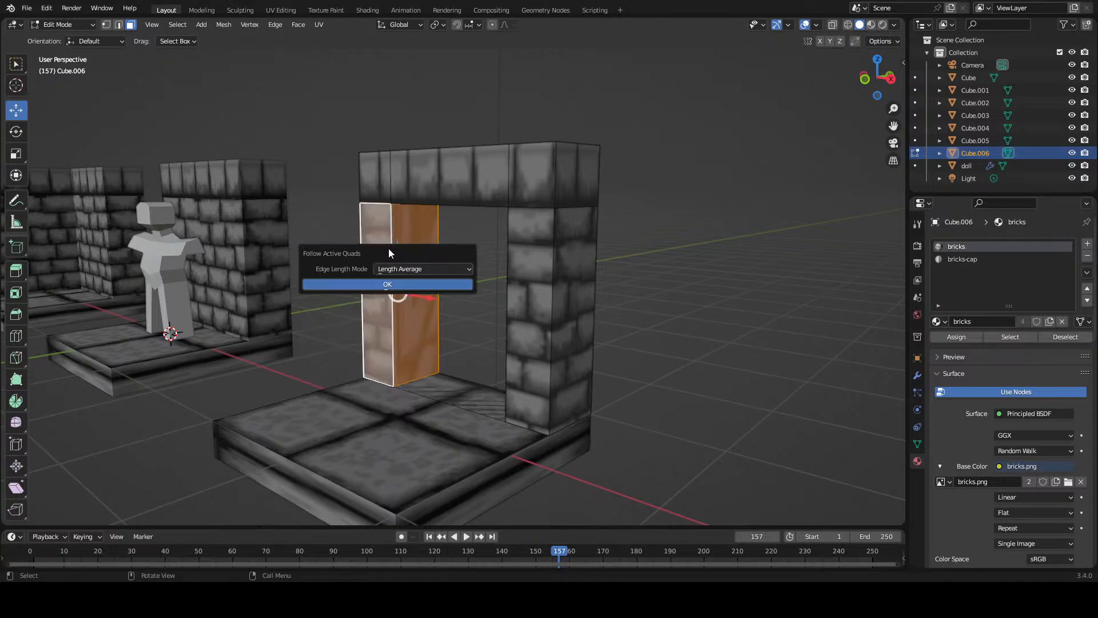
click(412, 281)
- Unwrap the lintel's underside with Follow Active Quads from its bricks-cap front face, using Length Average, and save the file
drag(342, 264, 432, 219)
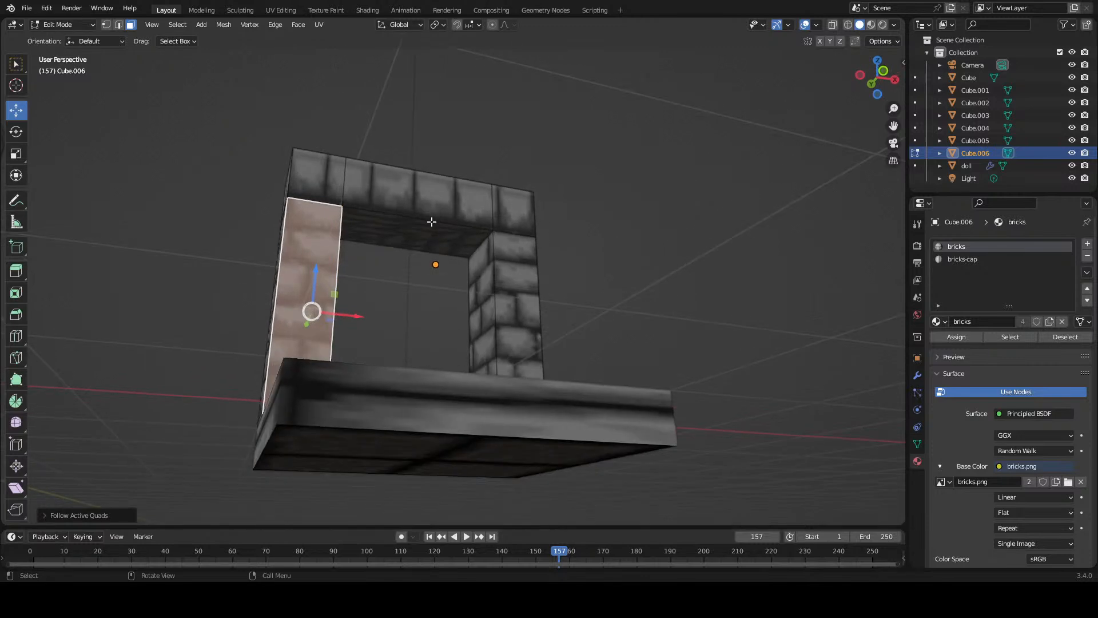
click(437, 206)
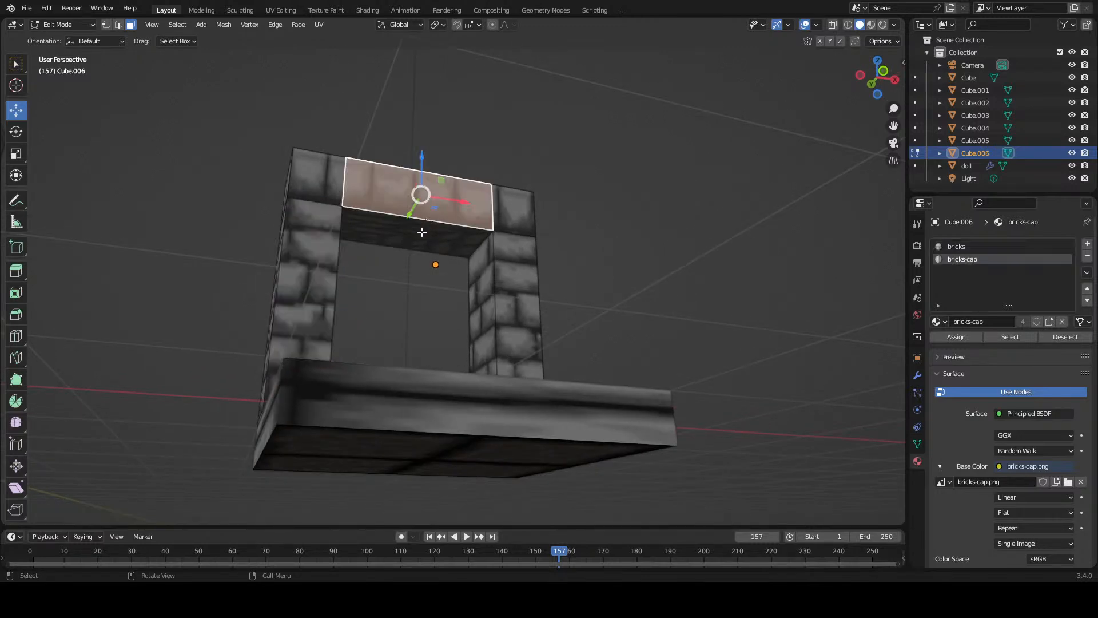
shift+click(422, 231)
shift+click(437, 214)
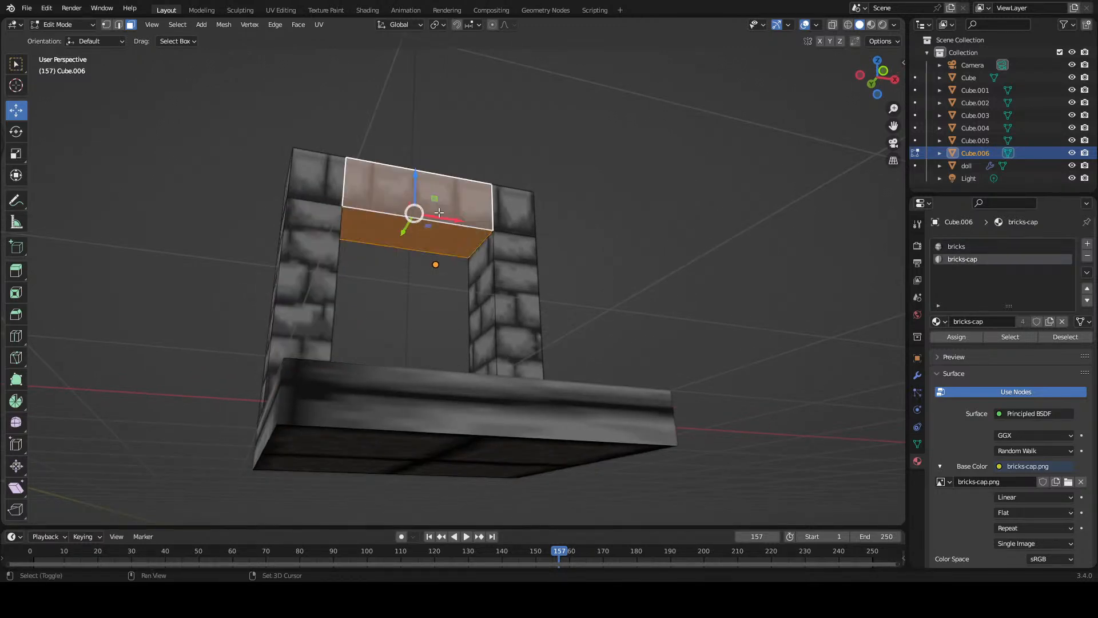
key(u)
click(437, 215)
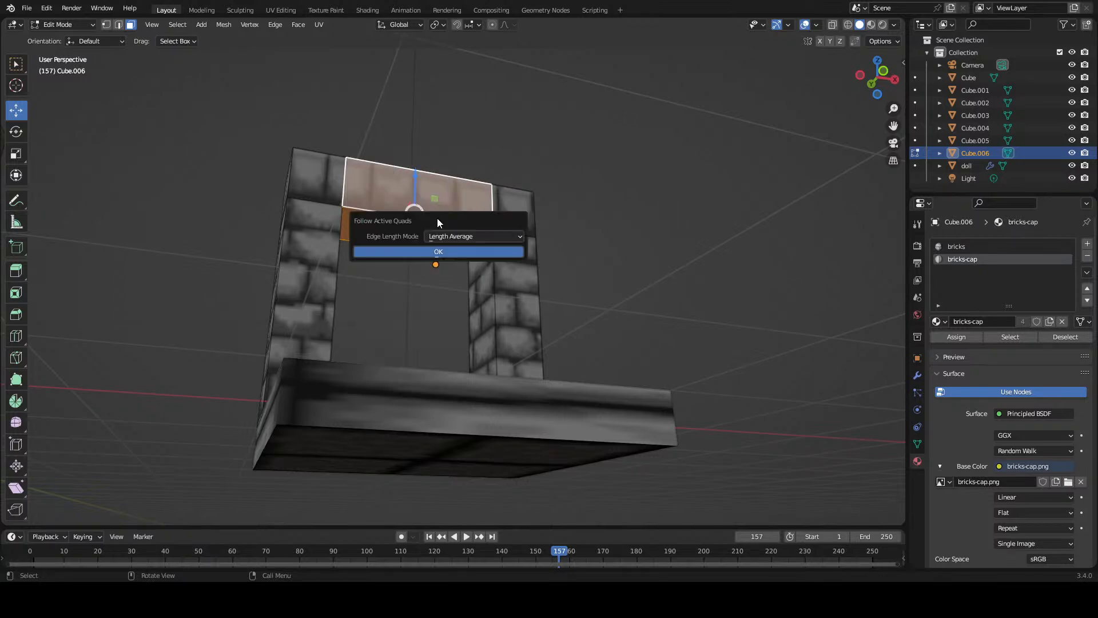
click(436, 246)
click(454, 155)
drag(396, 175, 384, 238)
key(ctrl+s)
scroll(478, 276, down, 2)
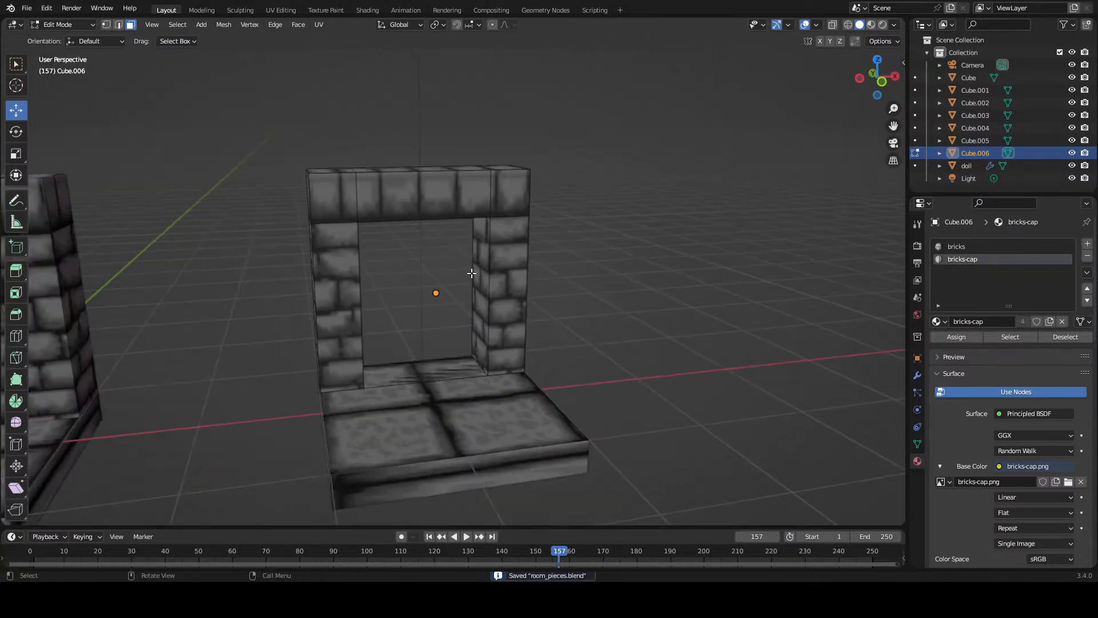
- Isolate the doorway wall in local view and delete the bottom face spanning the opening between the pillars
key(Tab)
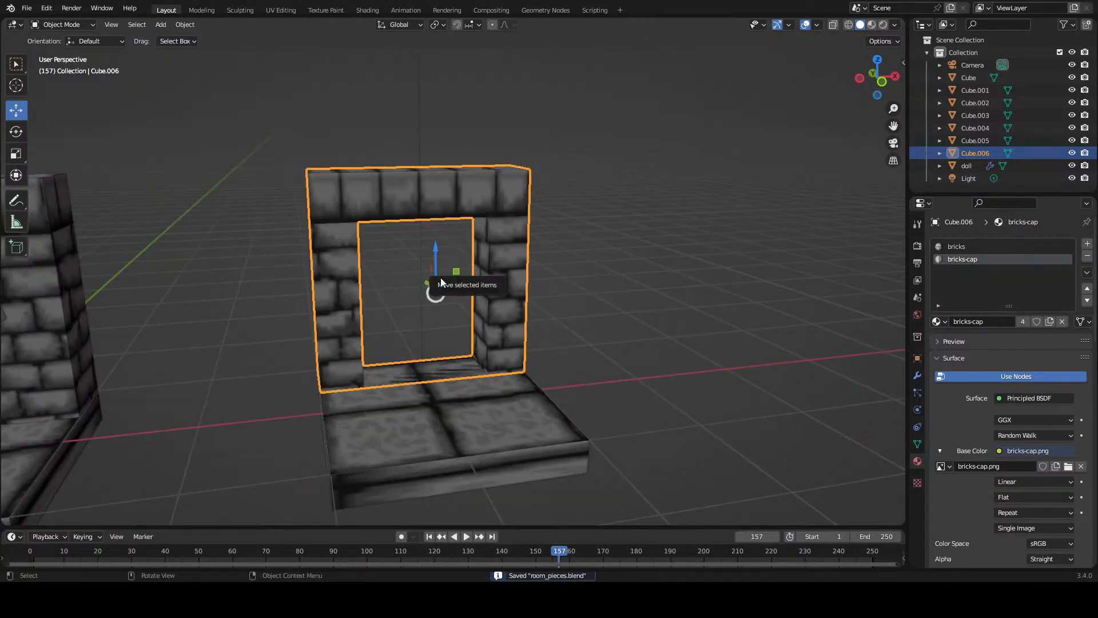
key(KP_Divide)
drag(462, 362, 454, 329)
key(Tab)
click(420, 453)
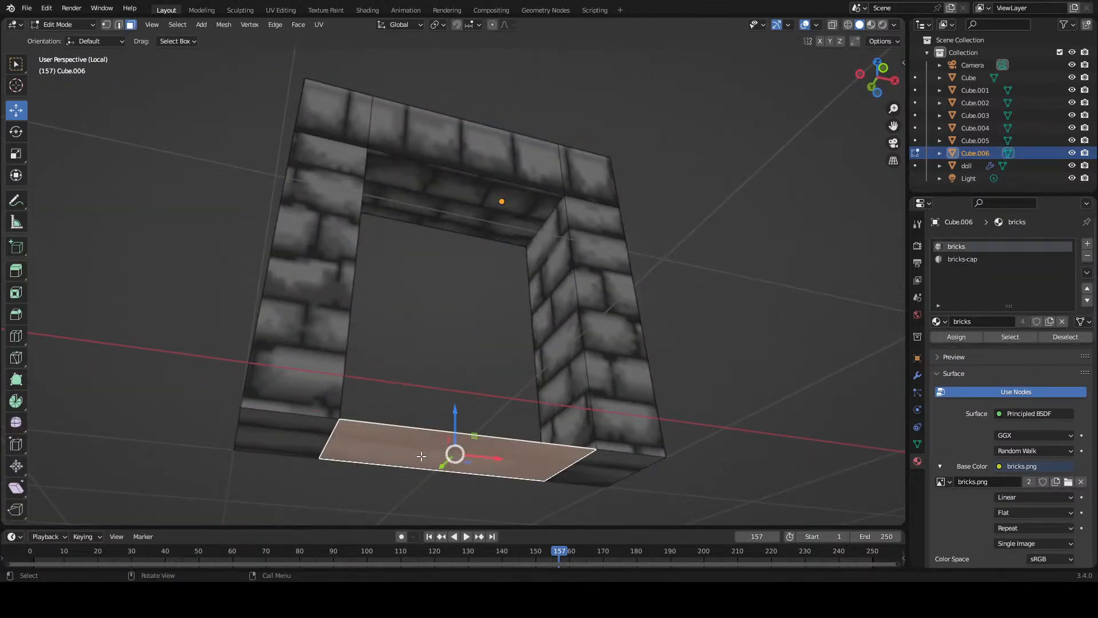
key(x)
click(419, 450)
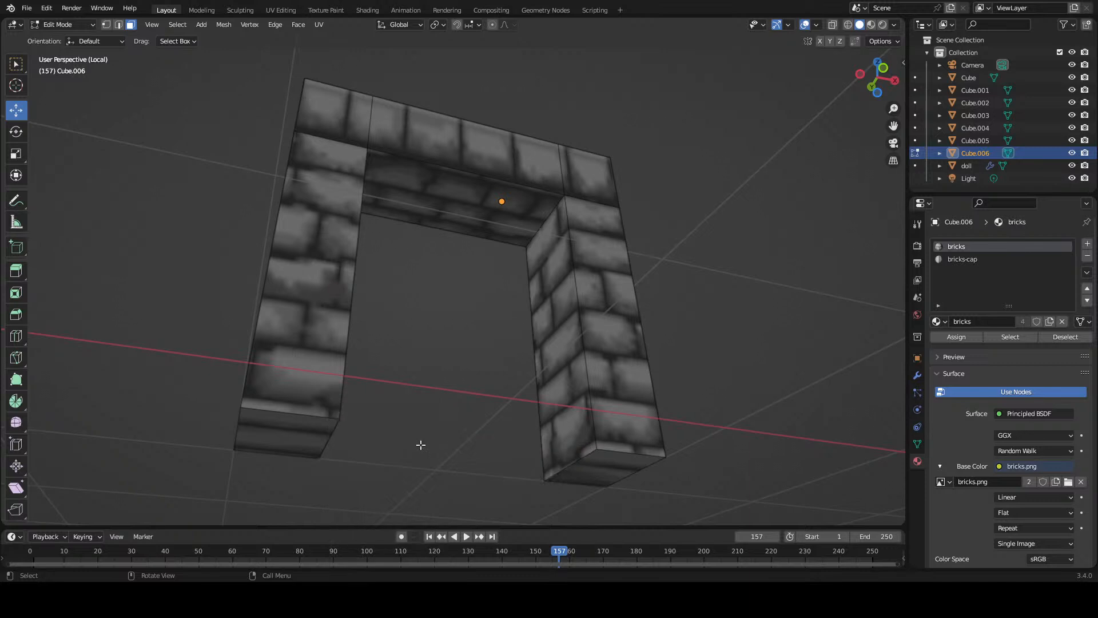
- Delete the bottom faces of both pillars and leave local view
click(280, 436)
shift+click(604, 469)
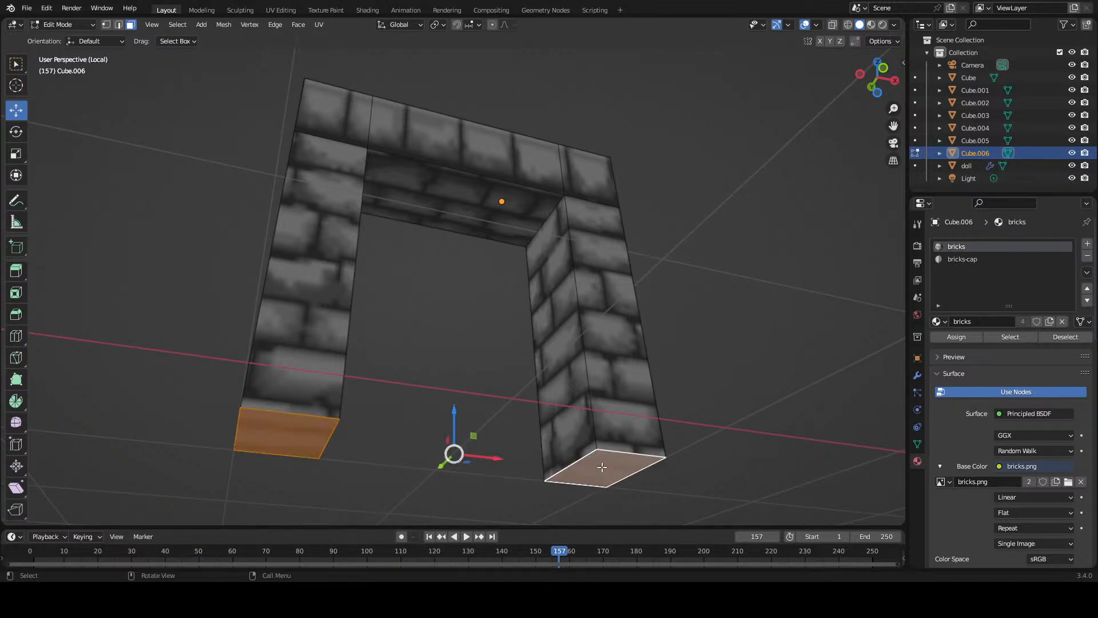
key(x)
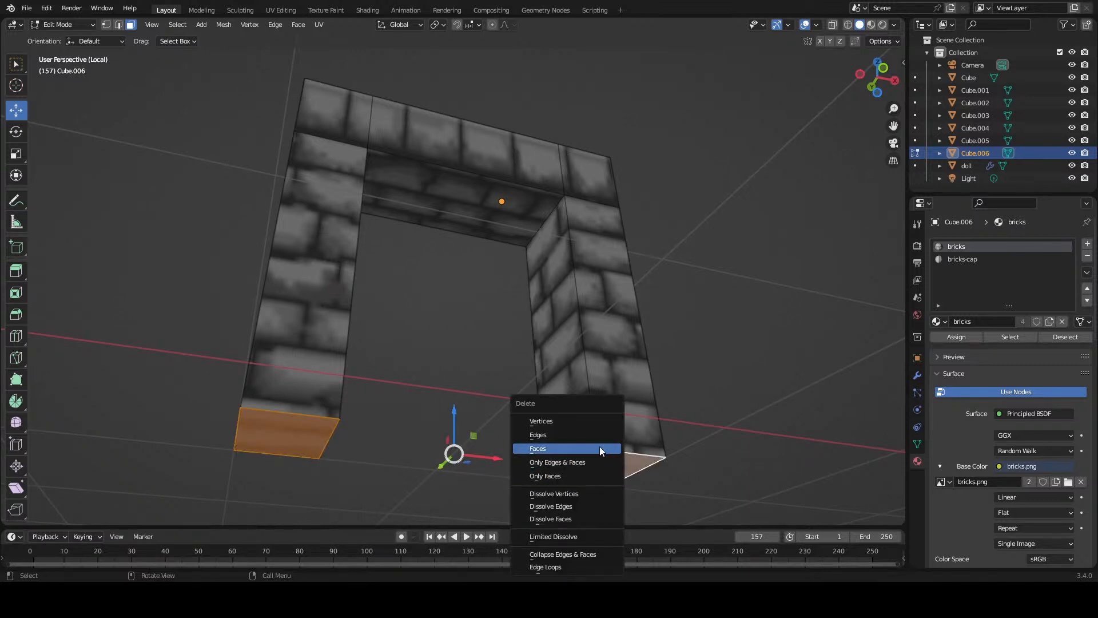
click(600, 447)
key(KP_Divide)
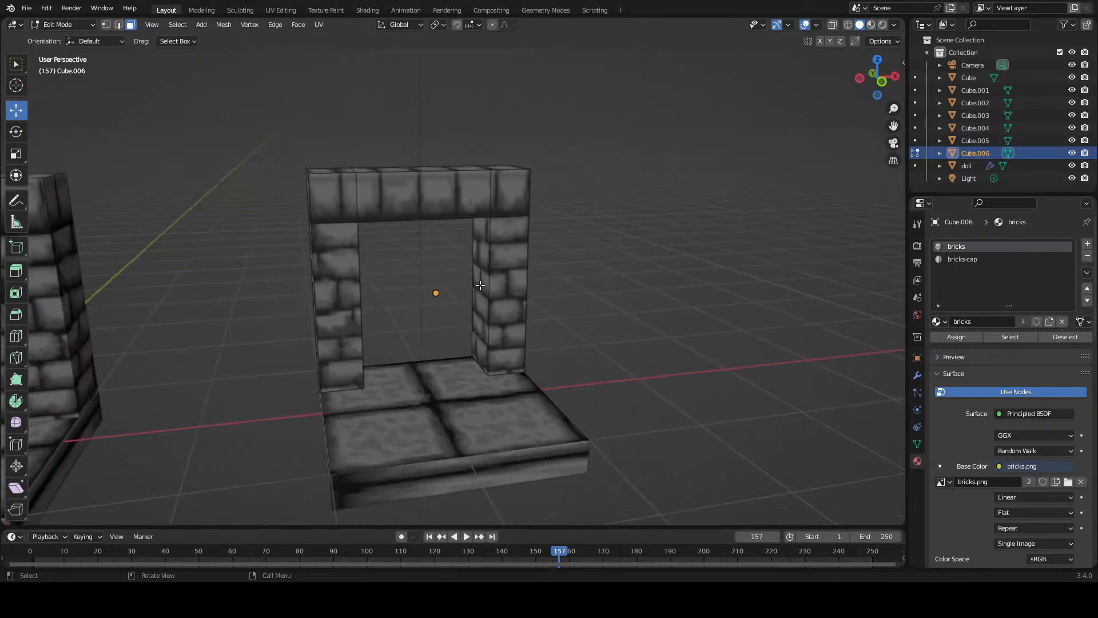
- Leave mesh editing, deselect the doorway and add a new mesh cube to the scene
scroll(503, 289, down, 2)
scroll(514, 289, down, 2)
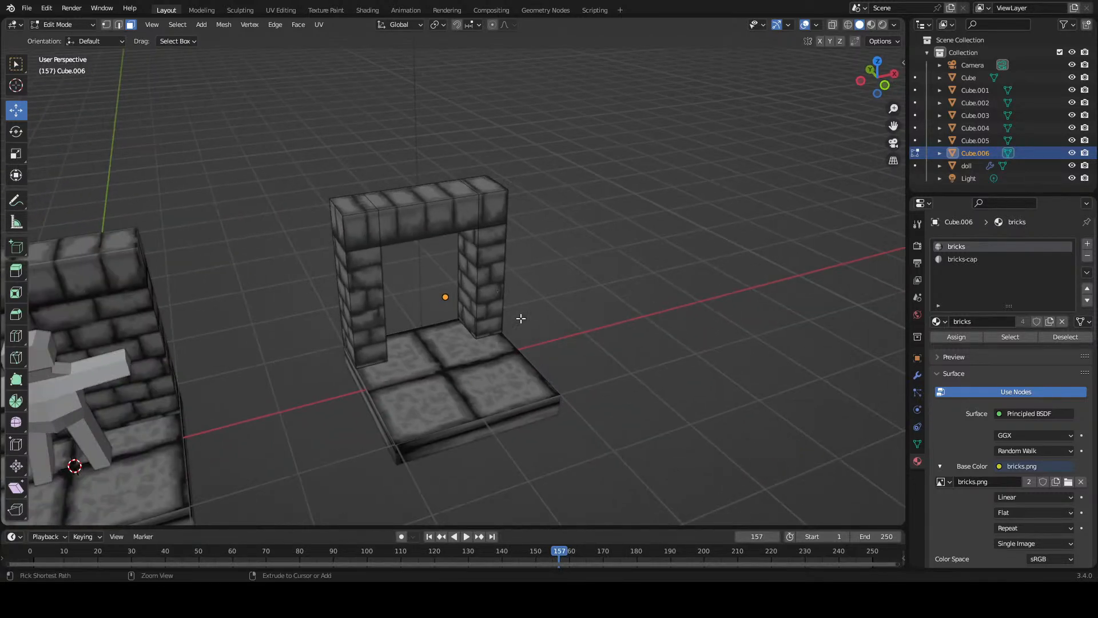
key(Tab)
click(551, 331)
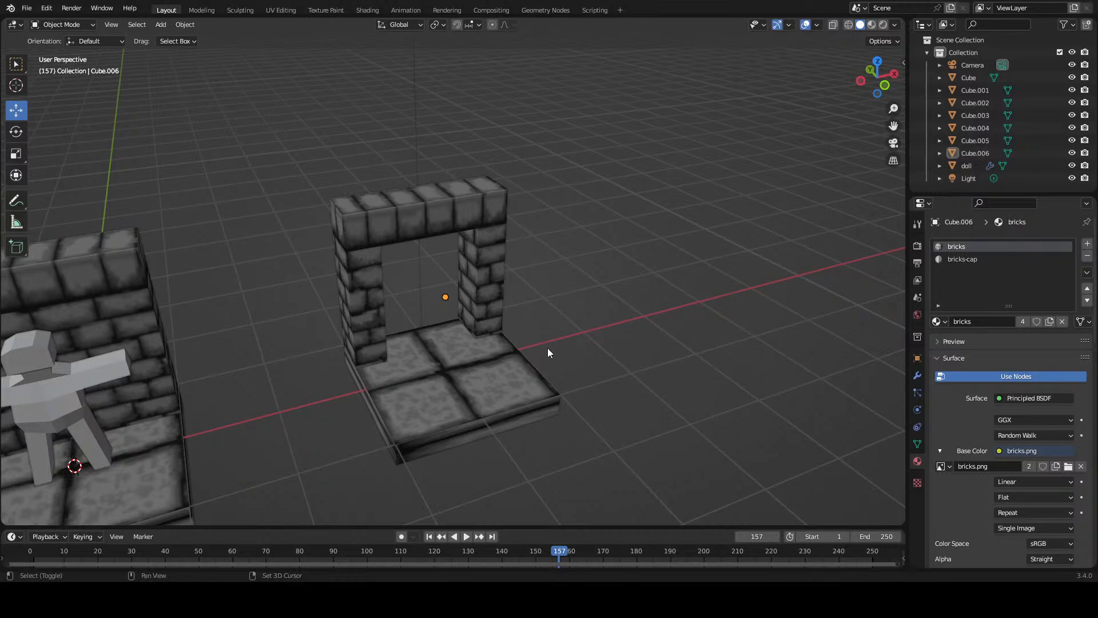
key(shift+a)
mouse_move(554, 332)
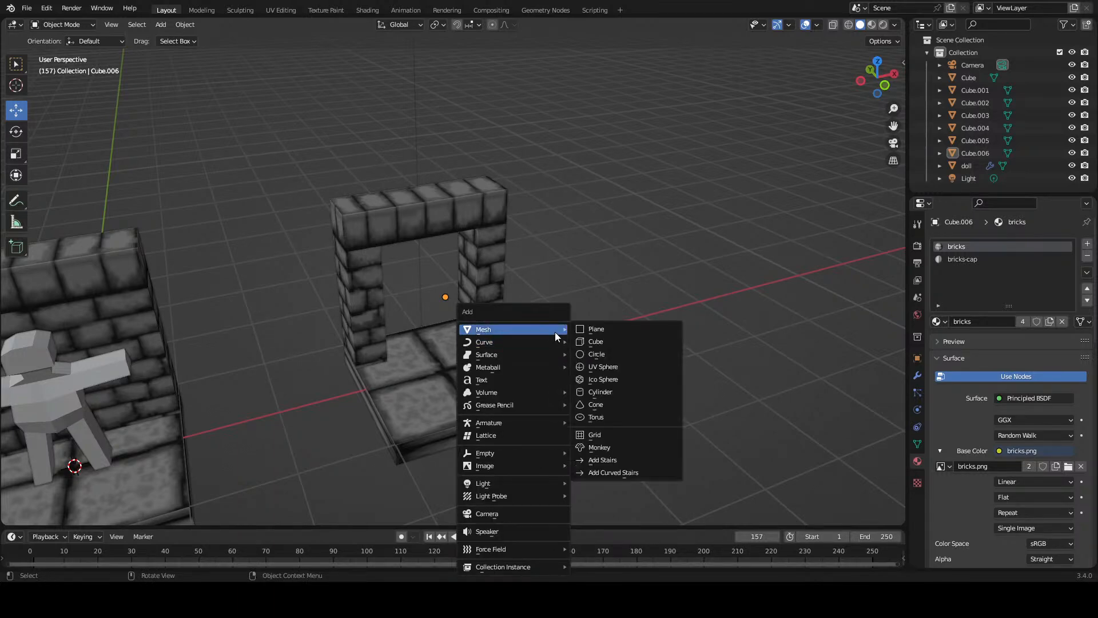
click(602, 343)
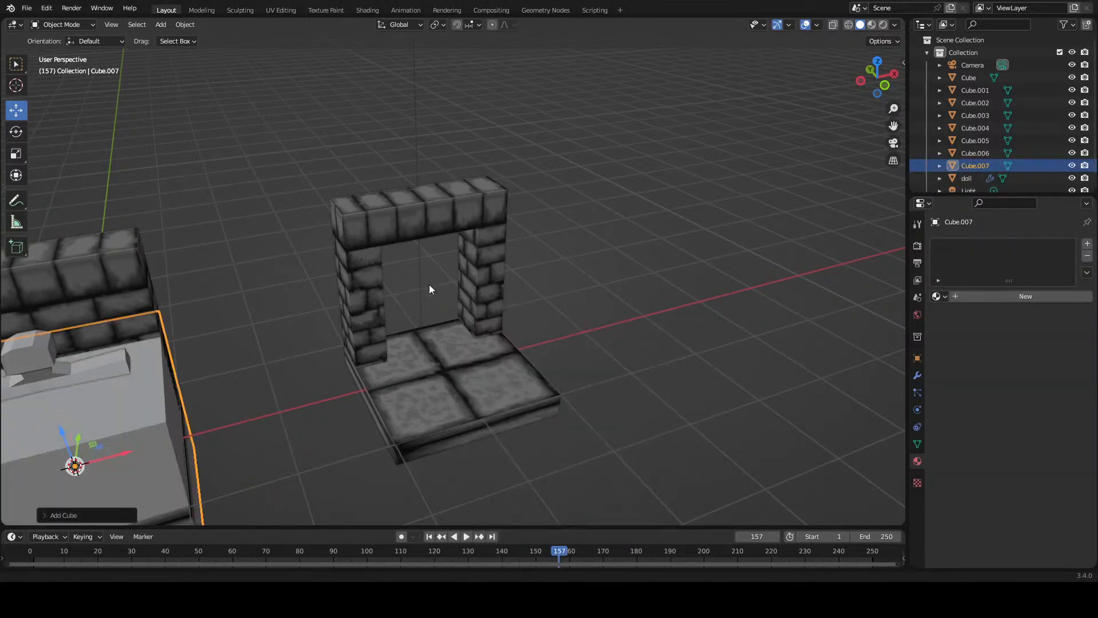
- Move the new cube along X onto the doorway tile
scroll(426, 290, down, 4)
drag(424, 290, 466, 303)
drag(375, 364, 529, 328)
scroll(484, 320, up, 3)
drag(503, 294, 567, 351)
- Move the cube's front and back faces along Y to thin it into a door slab within the doorway wall
key(Tab)
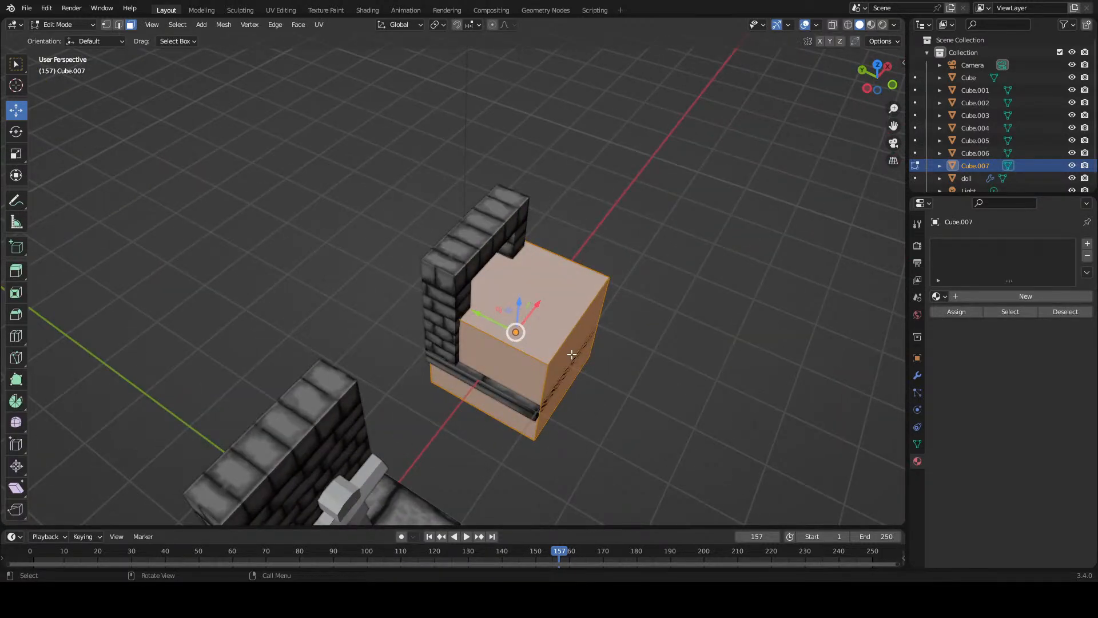
click(571, 355)
drag(526, 341, 440, 294)
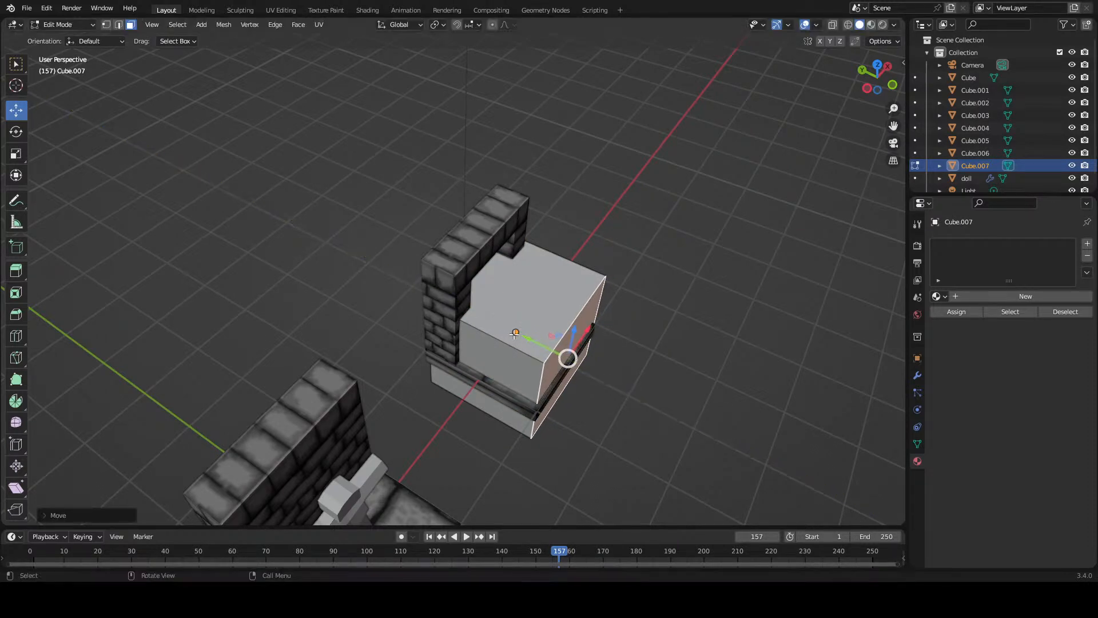
drag(529, 334, 543, 248)
click(428, 319)
drag(428, 318, 415, 290)
- Raise the whole door slab along Z so that it fills the height of the doorway opening
key(Tab)
key(g)
key(z)
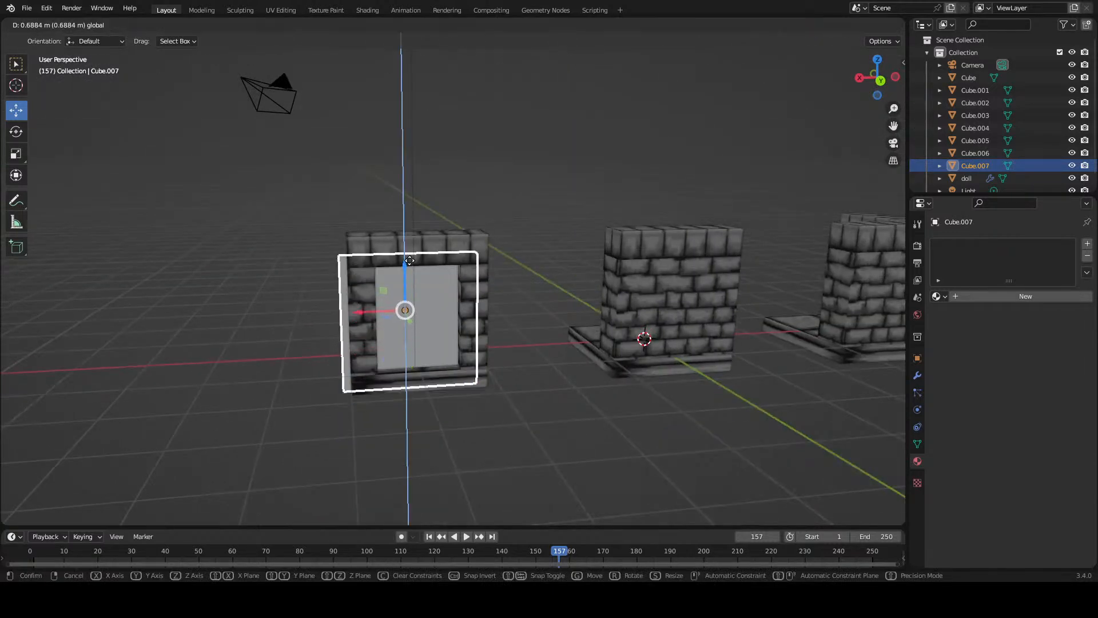
click(413, 236)
key(KP_Decimal)
drag(482, 199, 484, 259)
- Set snapping to Vertex and move both side faces of the door slab along X to the pillars' inner edges
key(Tab)
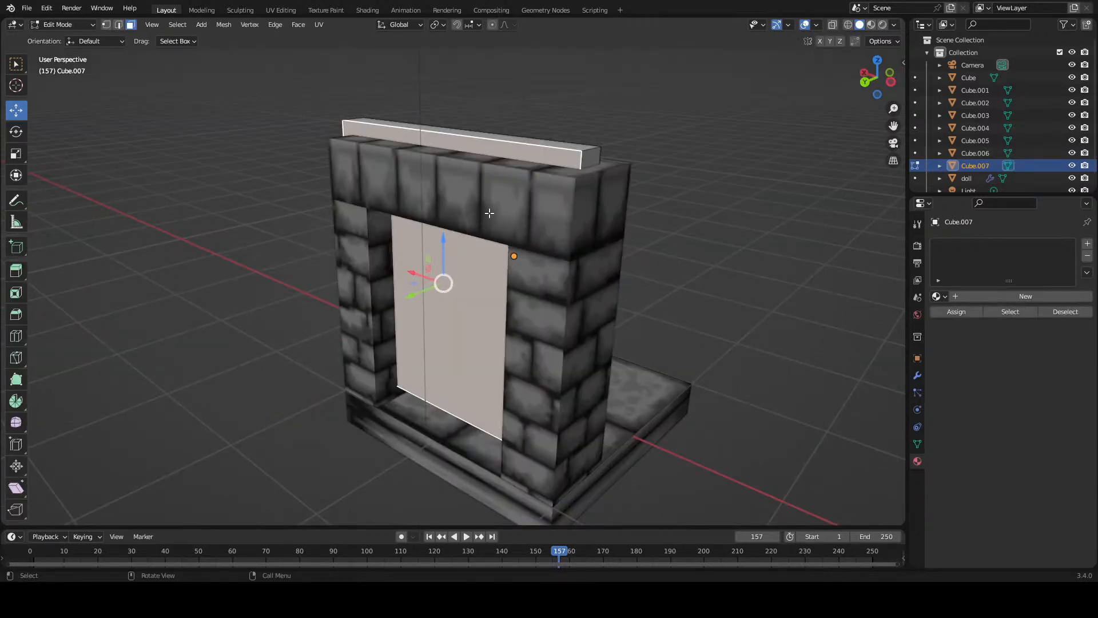
click(582, 224)
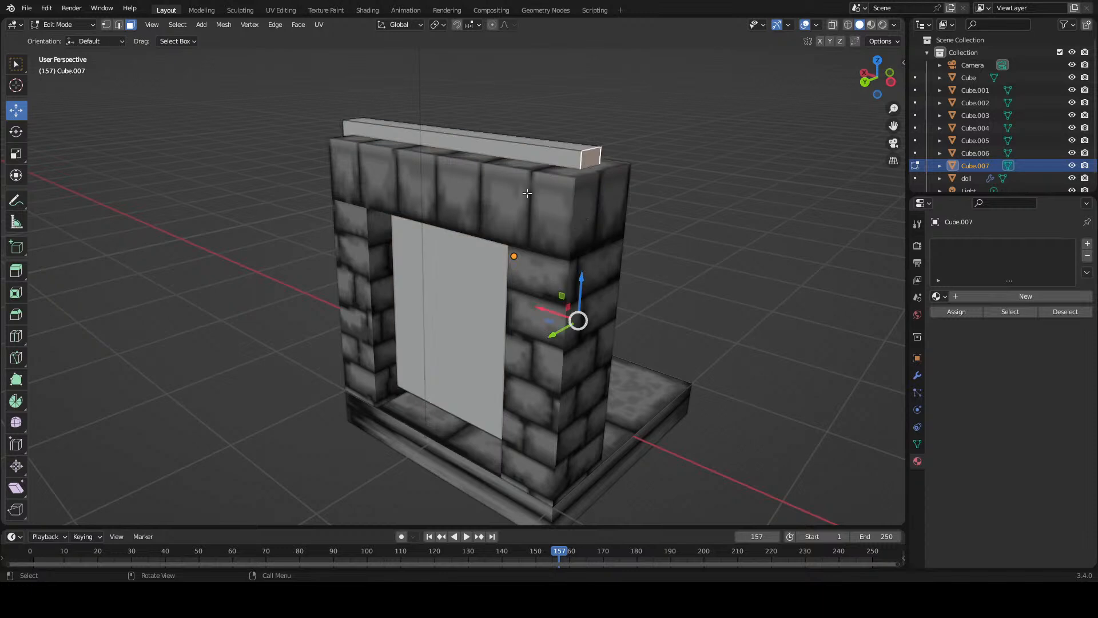
click(480, 24)
click(451, 73)
drag(343, 354, 513, 272)
drag(425, 265, 493, 270)
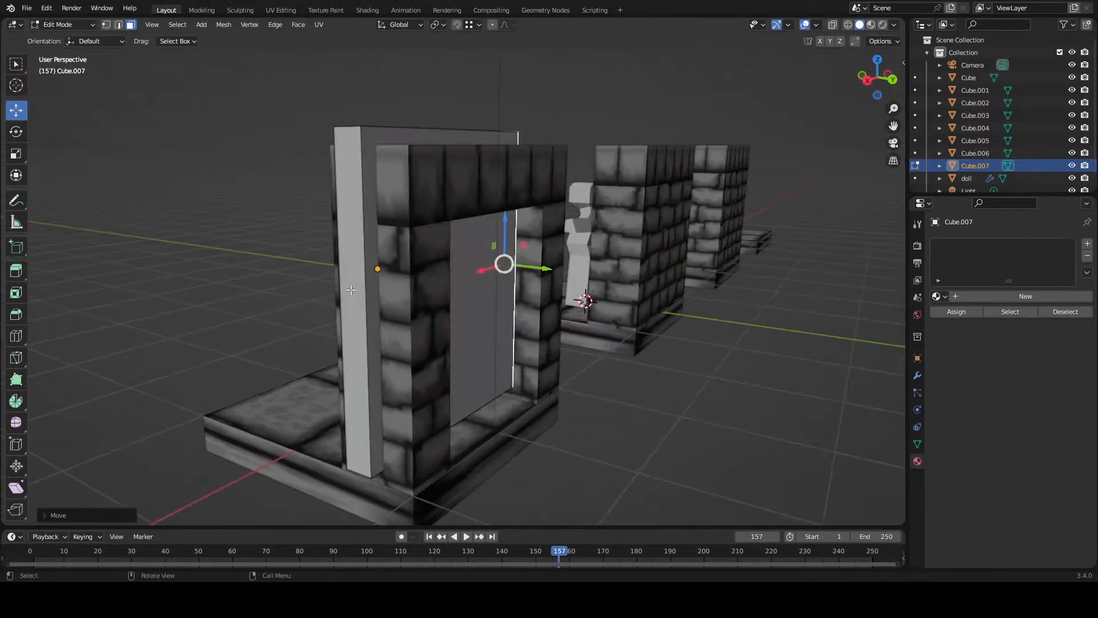
click(352, 290)
drag(350, 292, 374, 211)
drag(405, 172, 422, 172)
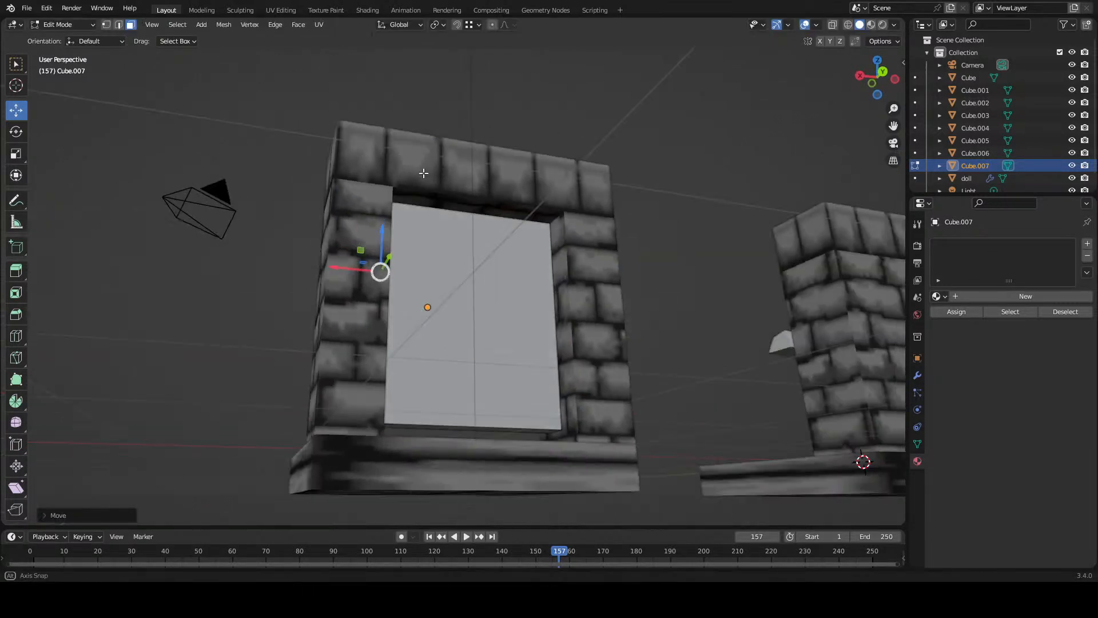
- Fit the door slab's bottom face to the floor and its top face to the lintel's underside, and save the file
click(452, 427)
drag(466, 400, 564, 444)
mouse_move(483, 196)
mouse_down()
mouse_move(482, 222)
mouse_move(491, 185)
mouse_up()
click(506, 151)
drag(469, 109, 485, 280)
drag(485, 280, 573, 220)
key(ctrl+s)
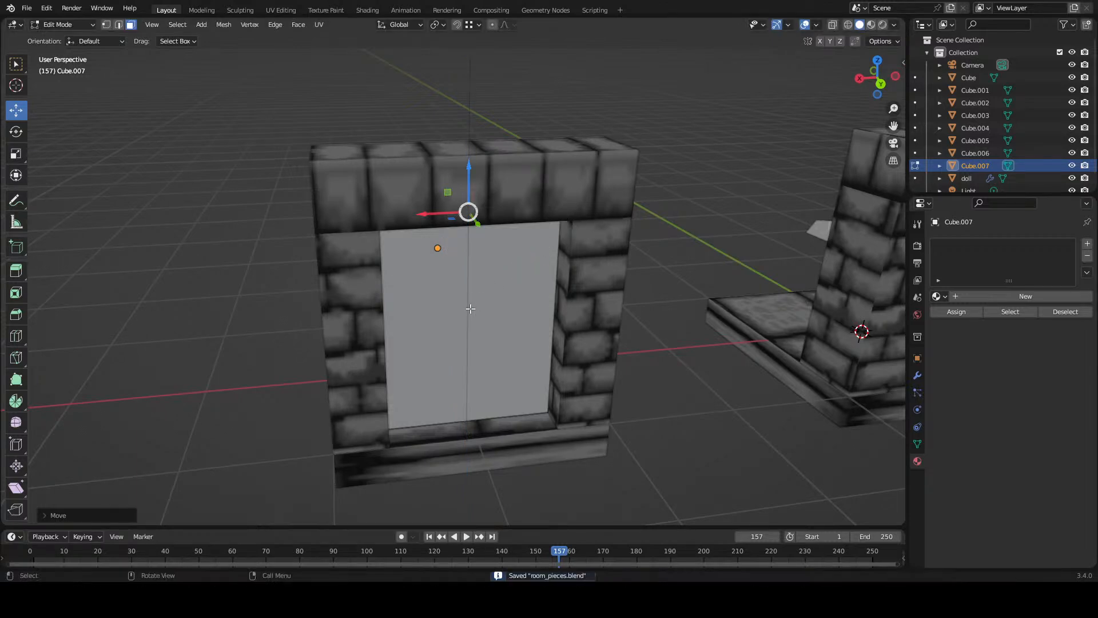
- Move the door slab's outer face about 0.147 m along Y, flush with the doorway wall, and save the file
drag(455, 287, 518, 352)
click(459, 303)
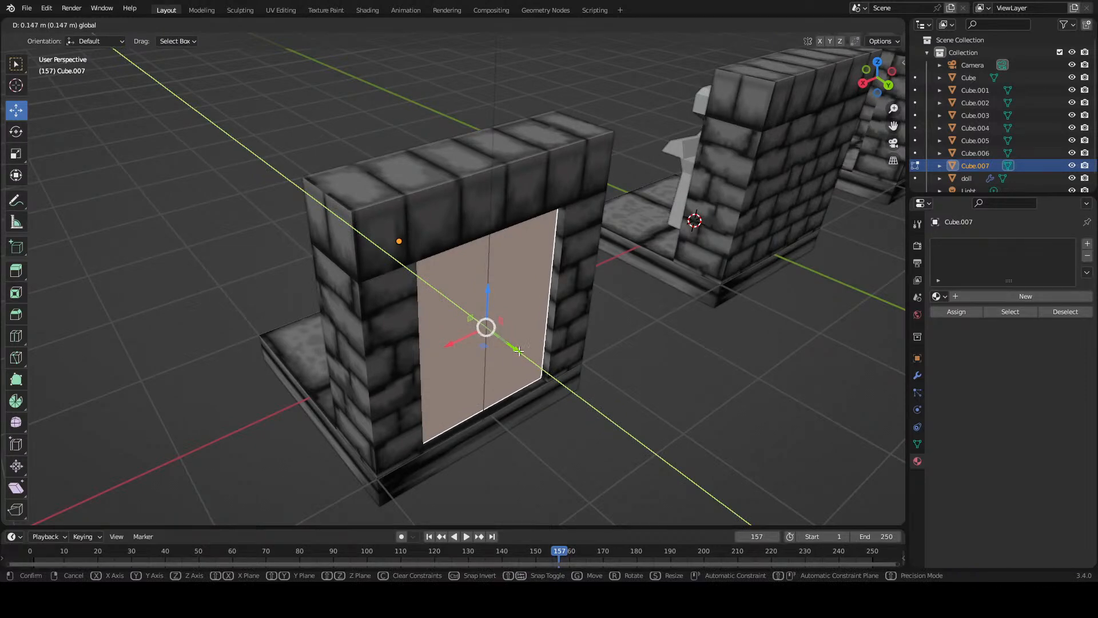
key(ctrl+s)
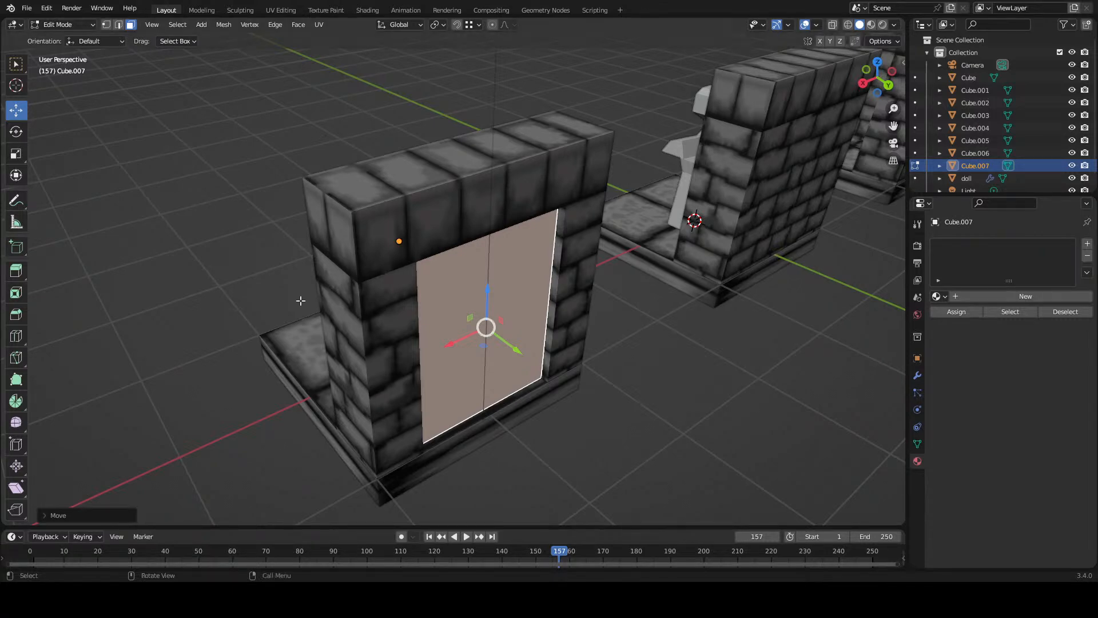
- Switch to Aseprite's blank 64 × 64 sprite, add a new layer and fill it entirely with orange #df9119
drag(300, 283, 470, 231)
scroll(448, 279, down, 2)
scroll(474, 226, down, 1)
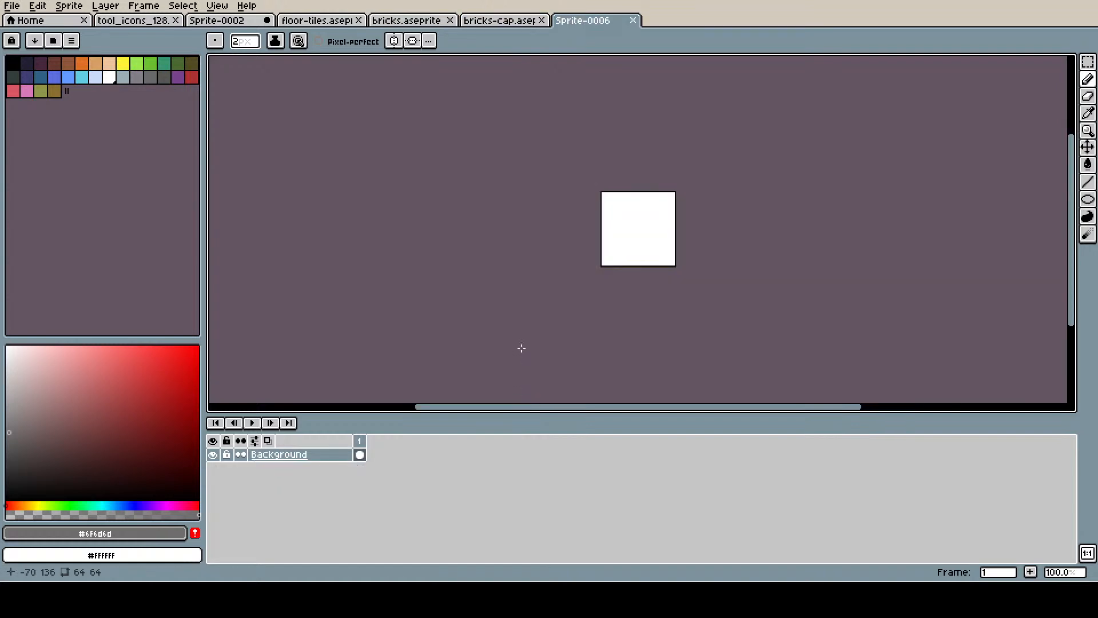
scroll(554, 299, up, 2)
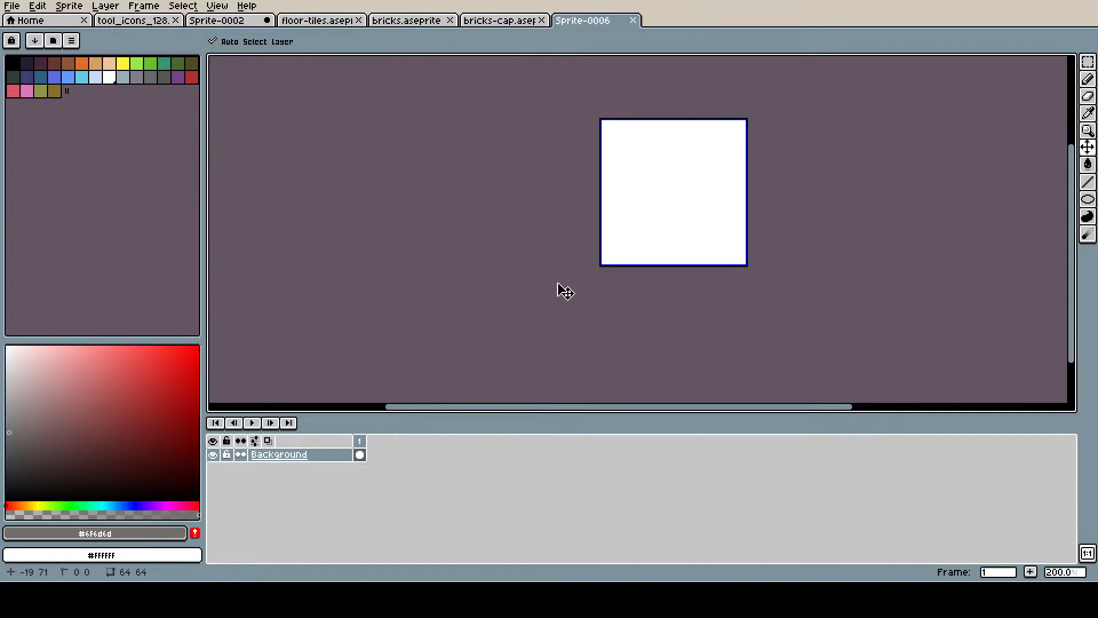
drag(667, 205, 502, 273)
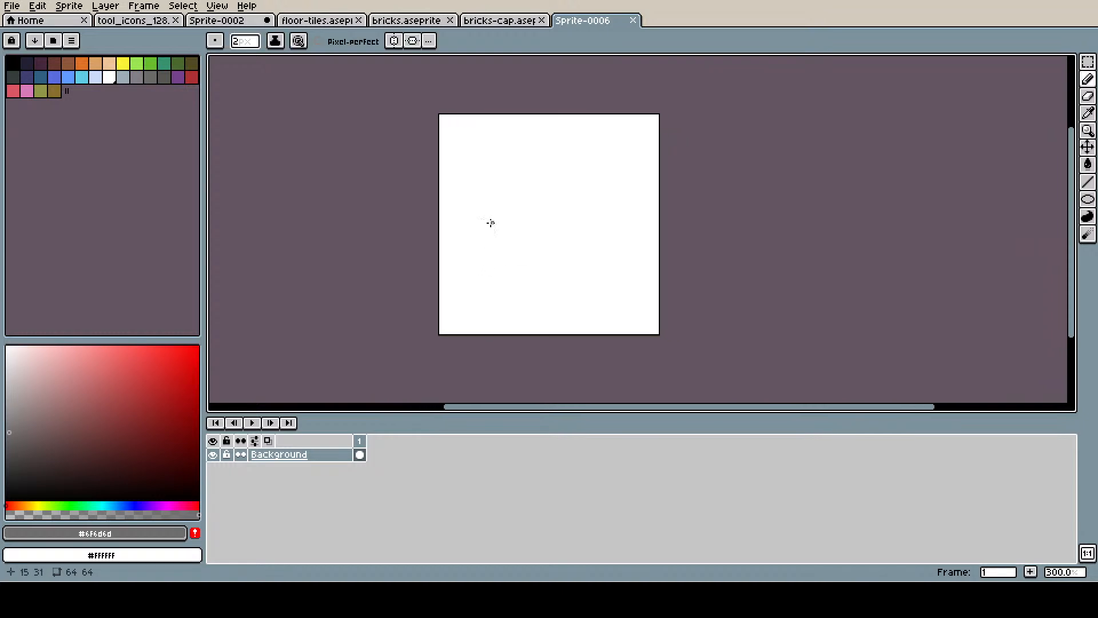
click(86, 69)
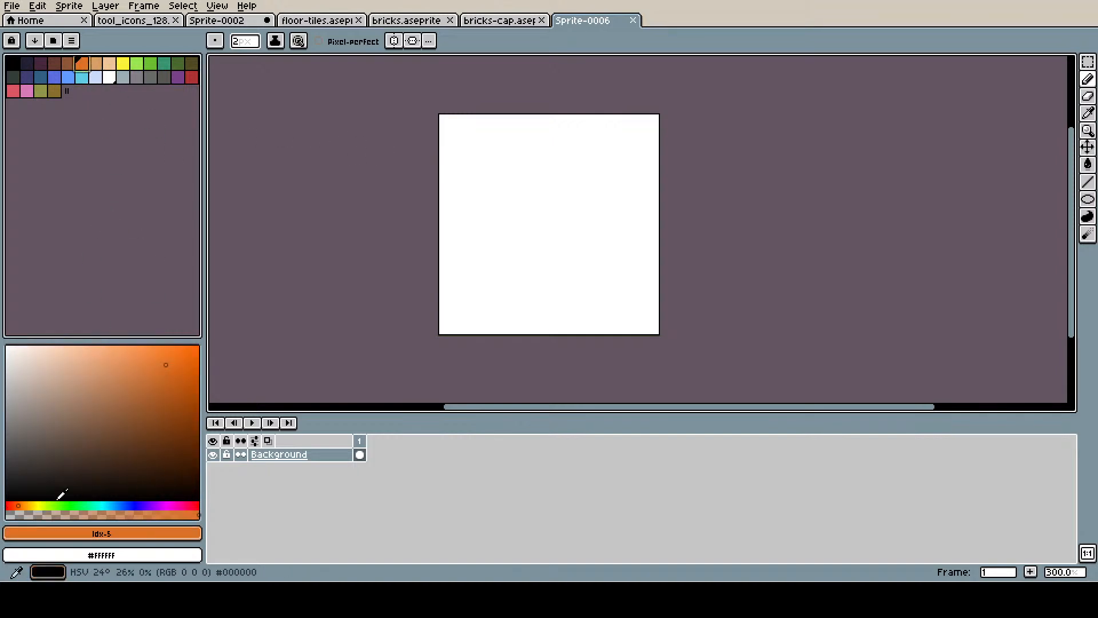
click(25, 506)
click(176, 364)
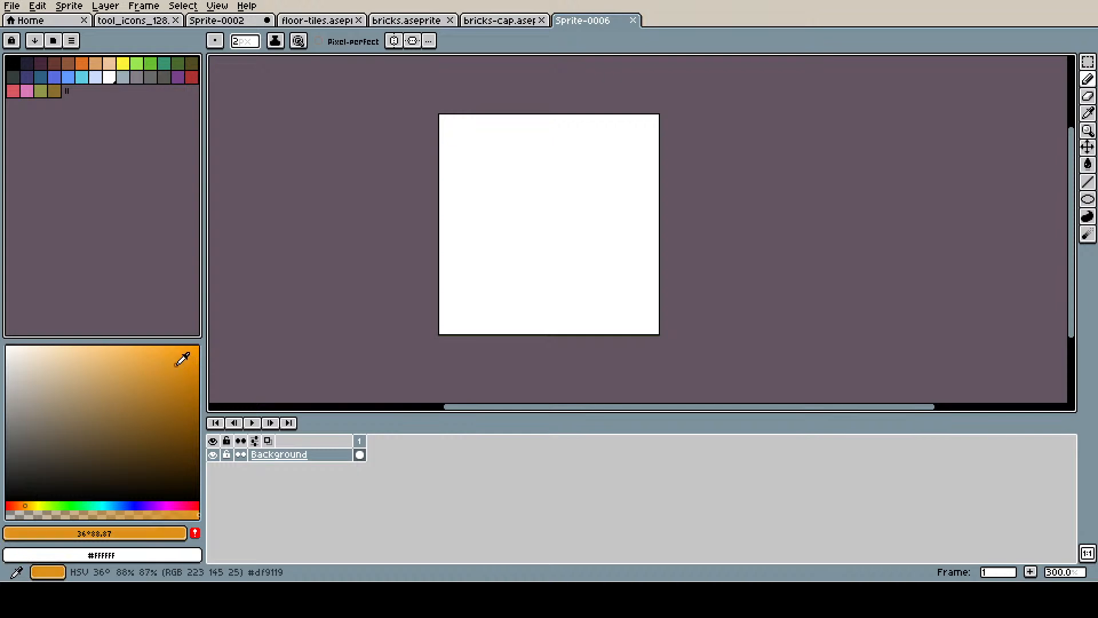
key(shift+n)
click(530, 213)
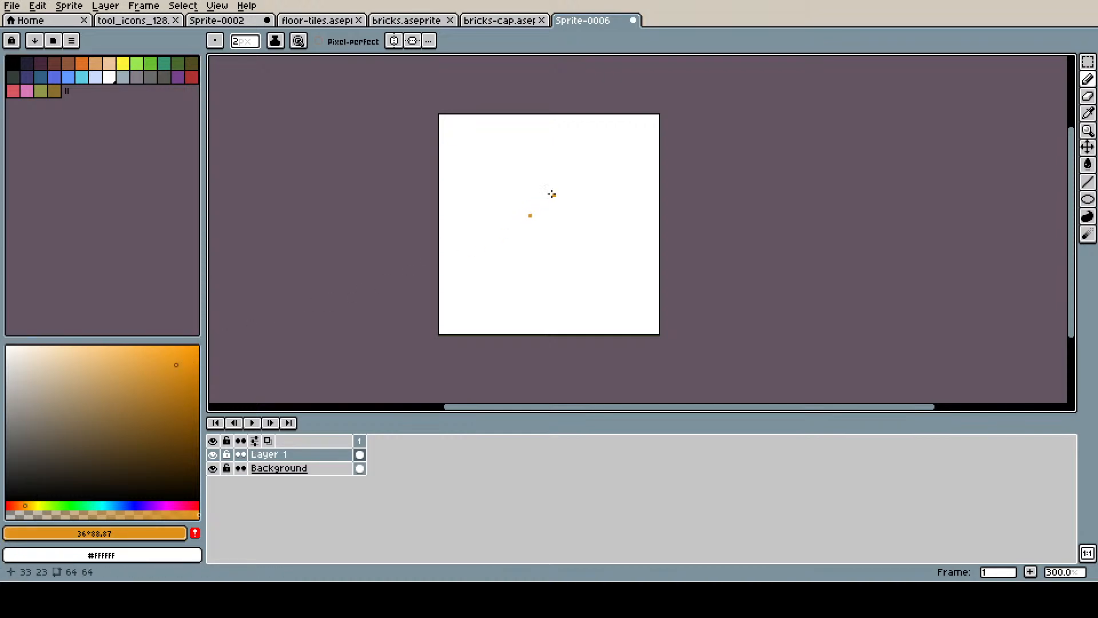
key(g)
click(548, 197)
key(b)
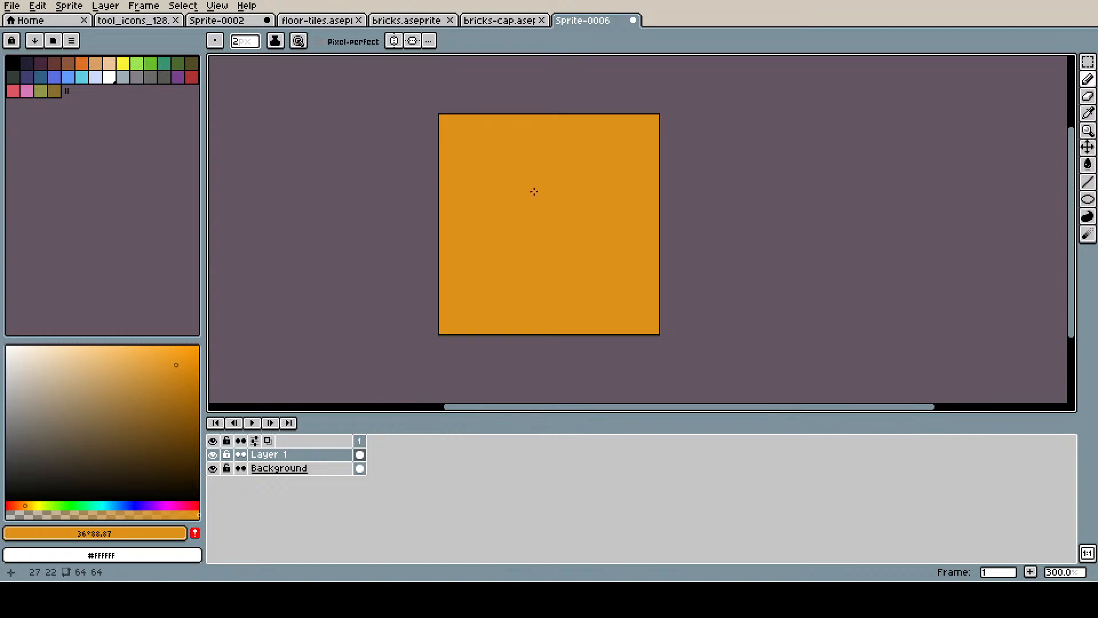
- Draw the door's top and right frame edges and four vertical plank seams with the Line tool in brown, HSV 36°, 92, 64
click(184, 400)
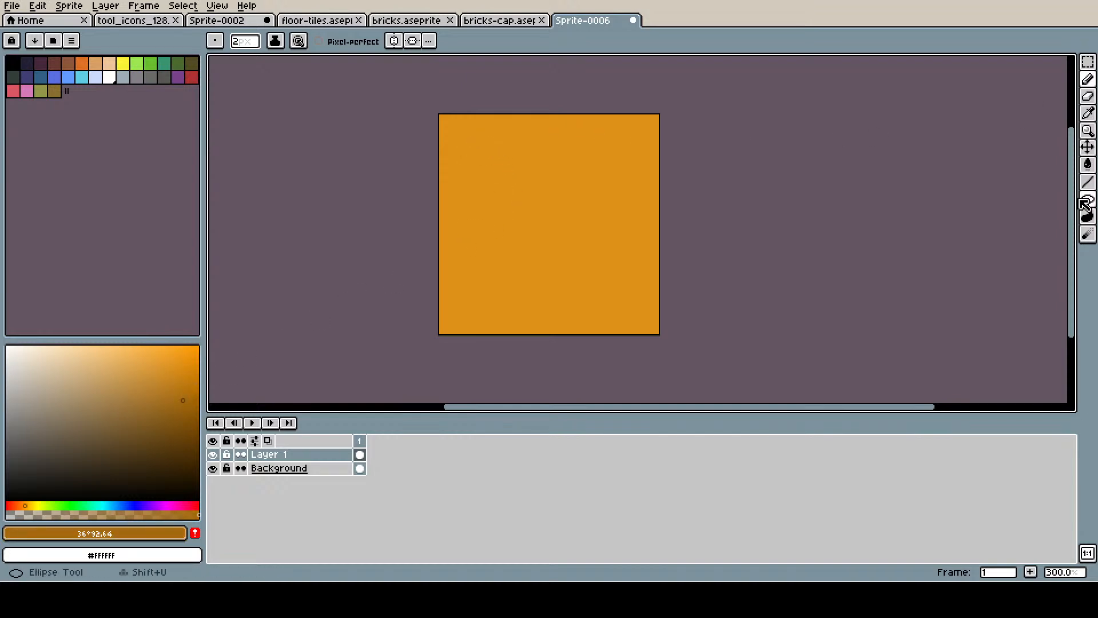
click(1087, 182)
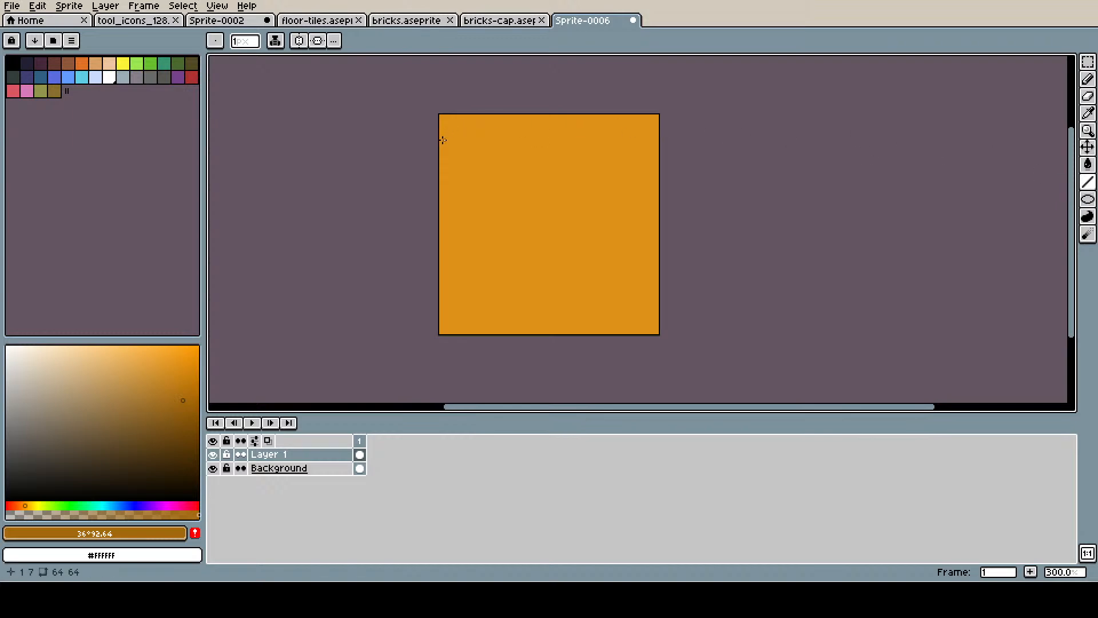
mouse_move(441, 137)
mouse_down()
mouse_move(534, 147)
mouse_move(674, 134)
mouse_move(635, 114)
mouse_move(636, 347)
mouse_up()
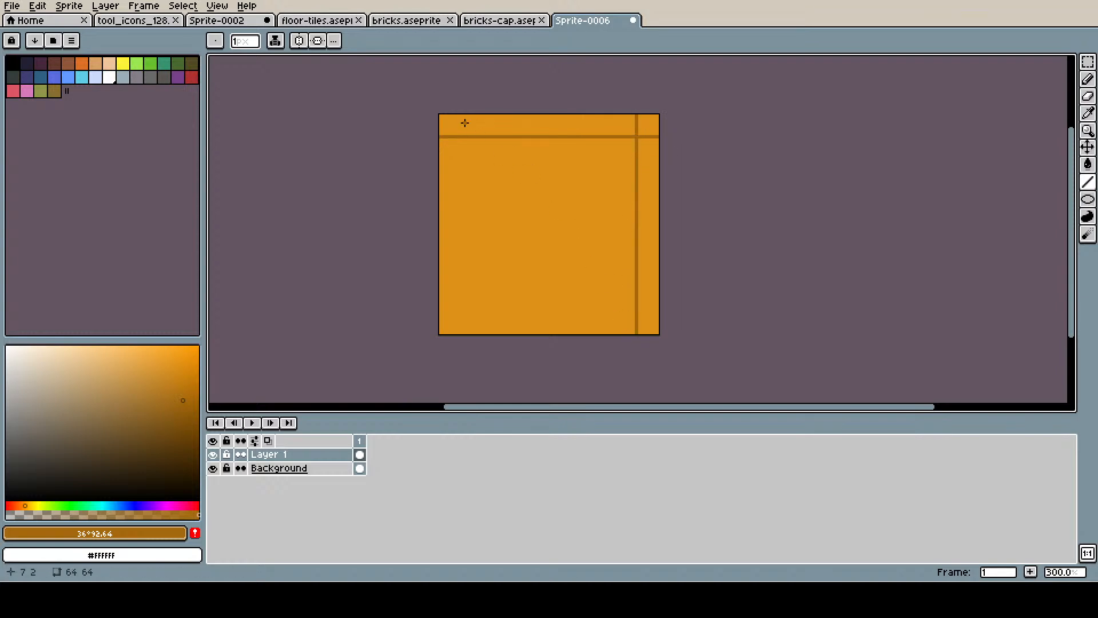
drag(463, 139, 465, 339)
drag(505, 142, 505, 342)
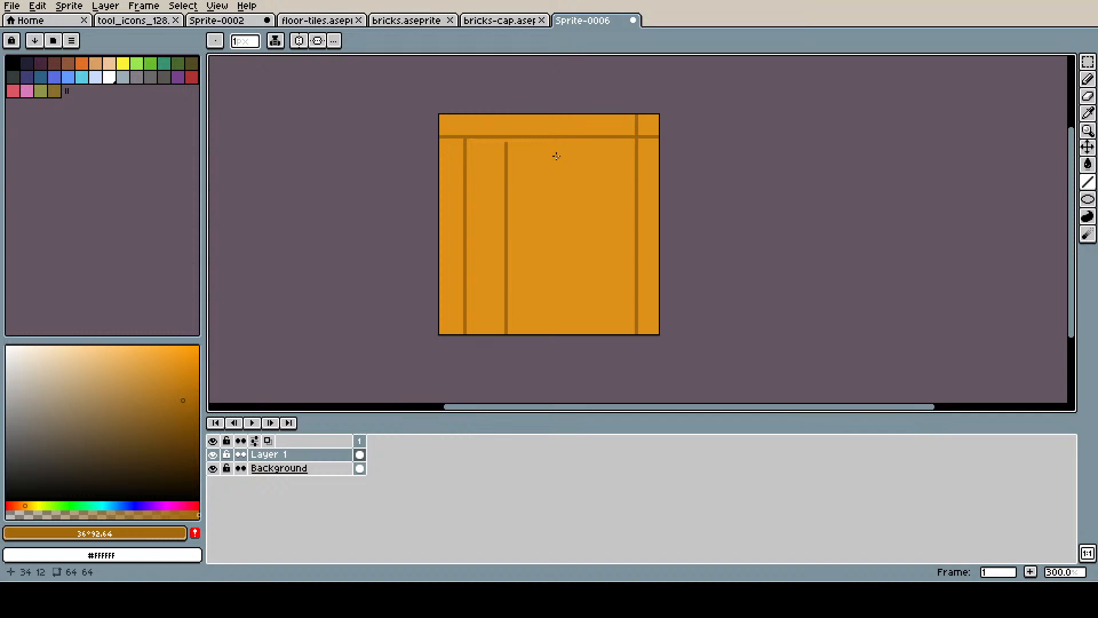
drag(547, 138, 544, 337)
drag(595, 138, 591, 342)
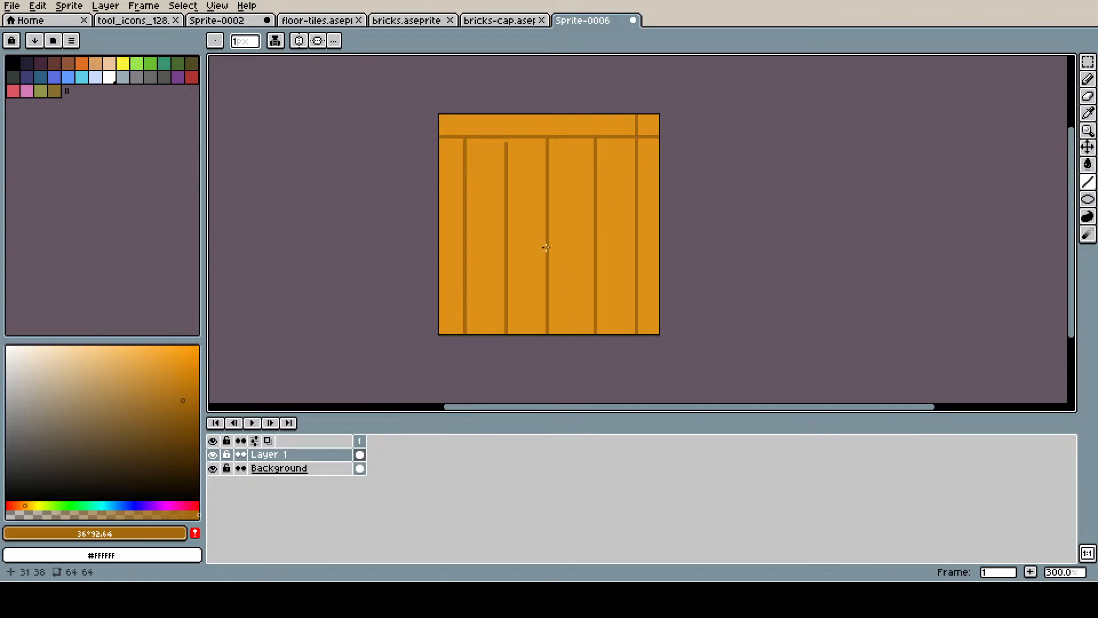
- Draw two horizontal bands, each two lines thick, across the planks in the upper third and near the lower edge
drag(443, 201, 634, 202)
drag(440, 204, 636, 204)
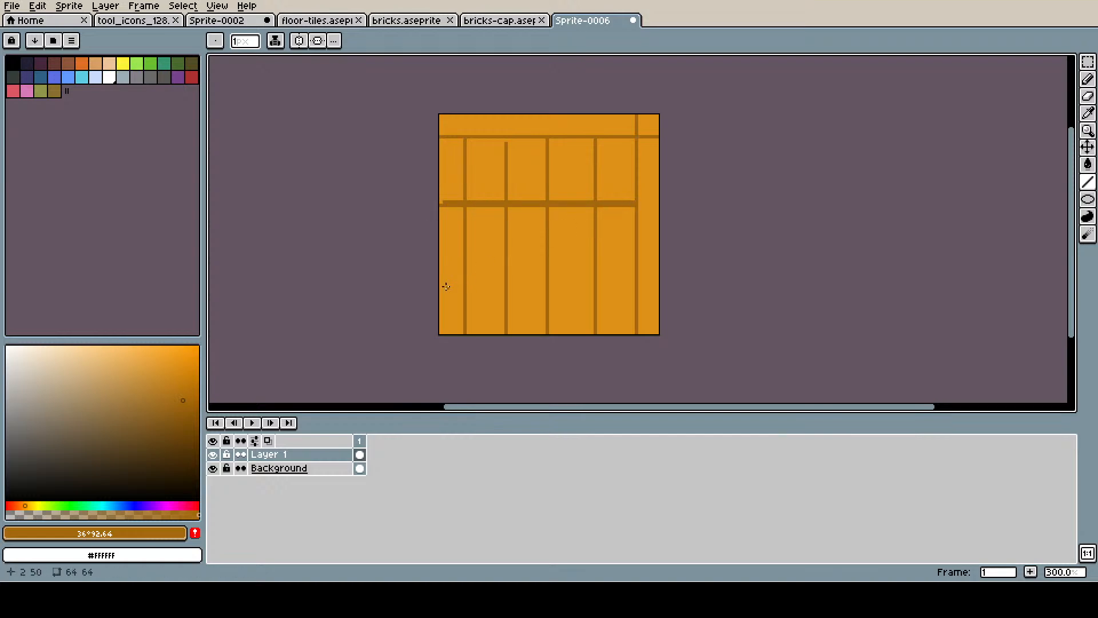
drag(448, 290, 634, 294)
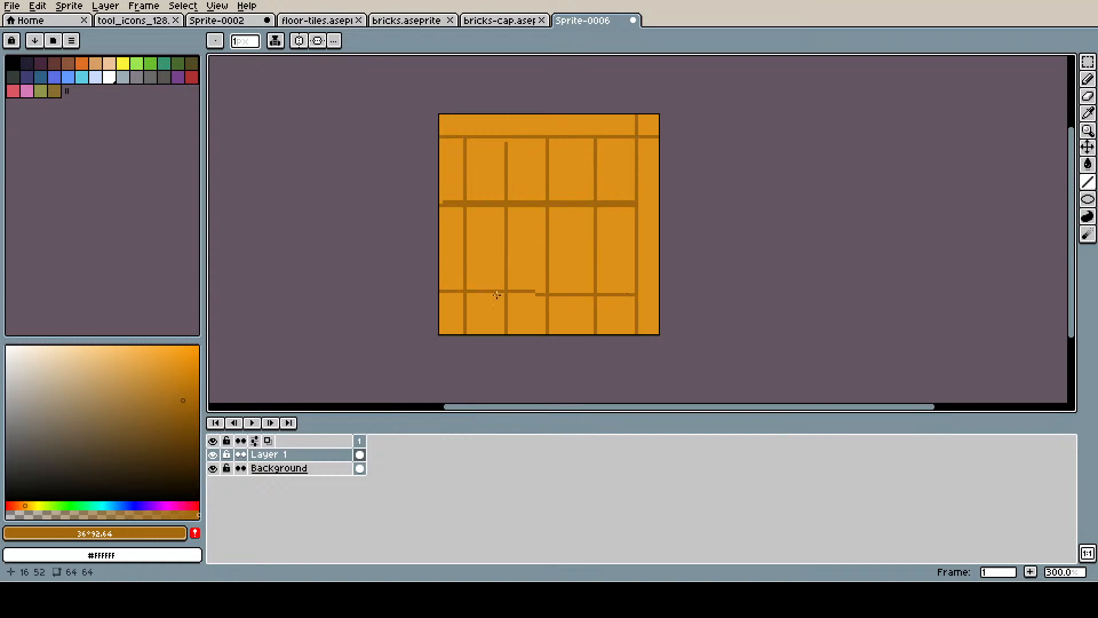
drag(438, 292, 632, 288)
key(b)
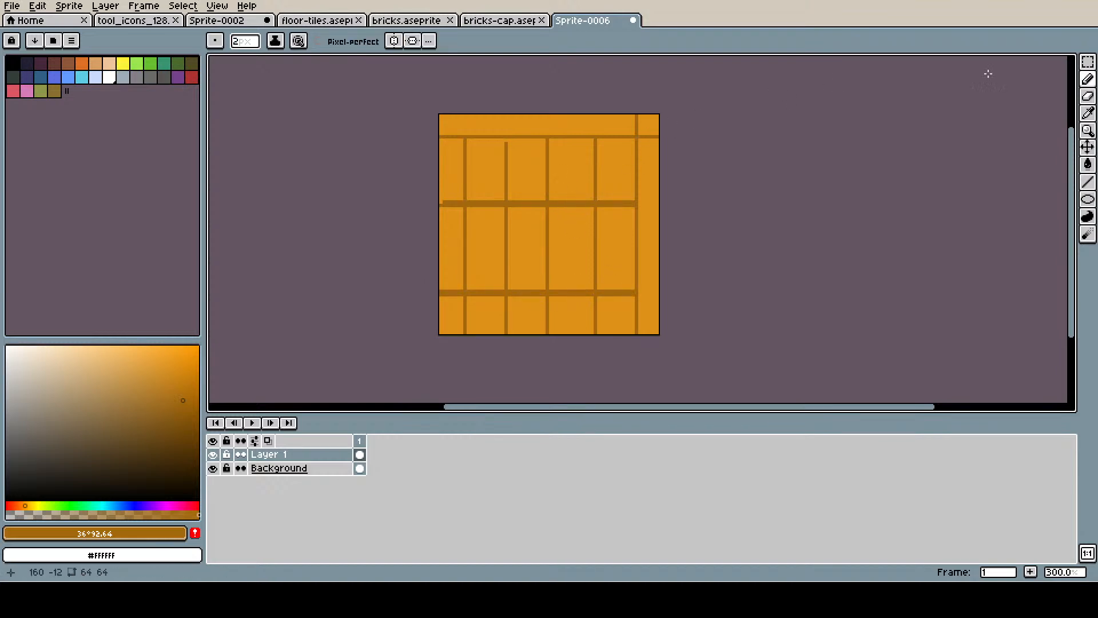
click(1087, 61)
drag(608, 114, 650, 343)
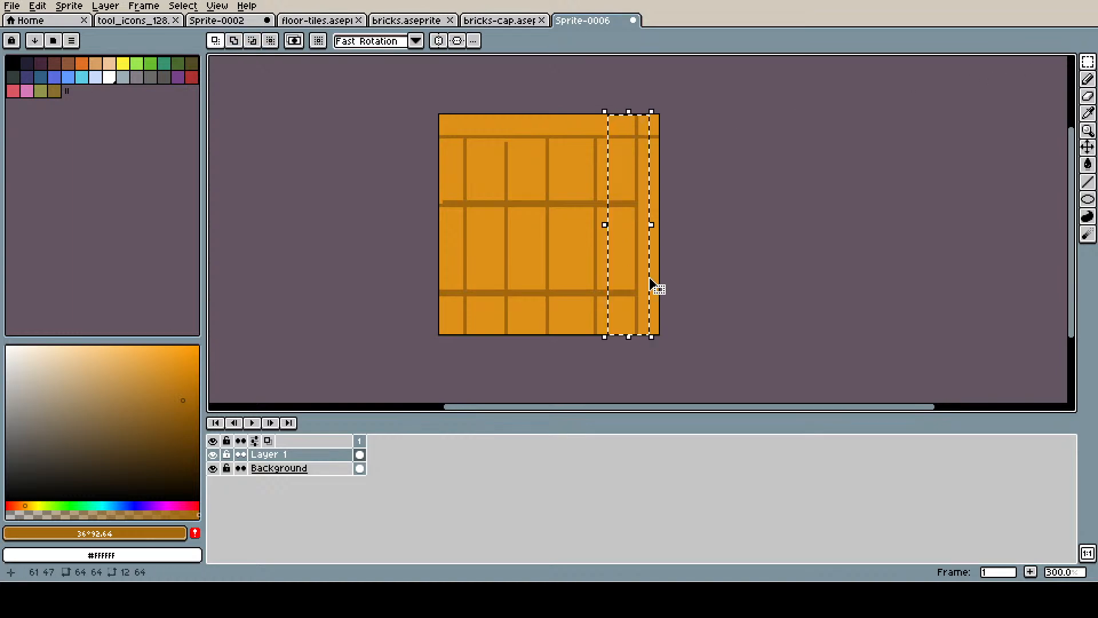
drag(644, 274, 633, 267)
click(701, 106)
drag(409, 108, 694, 170)
key(ctrl+z)
key(ctrl+z)
key(ctrl+z)
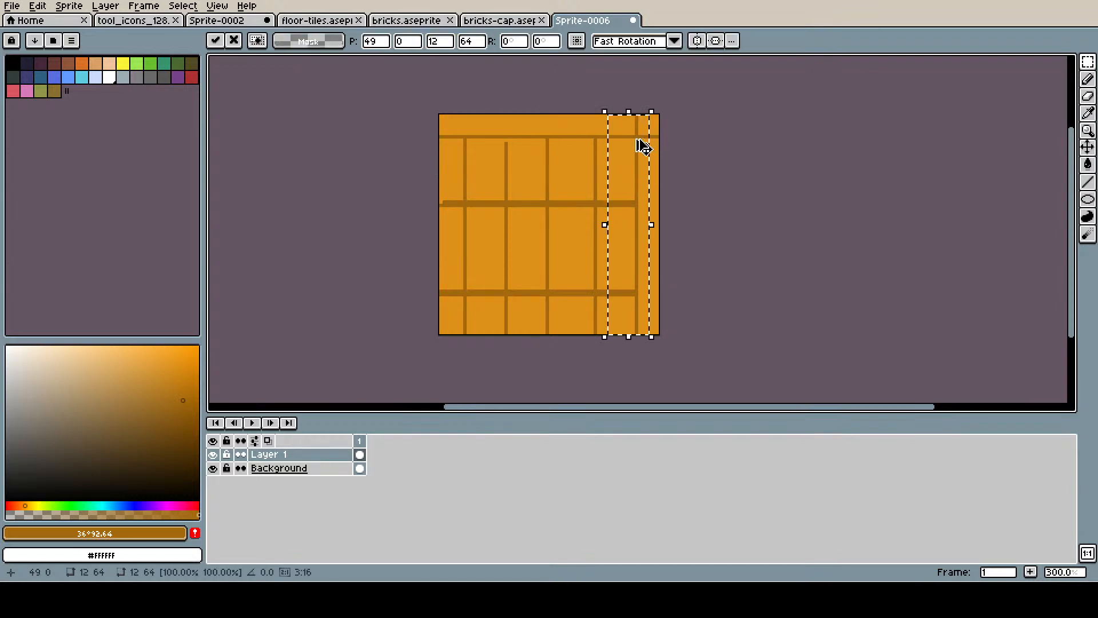
- Select the 64 × 10 px strip along the door's upper edge and move it 2 px down to widen the frame
drag(437, 113, 710, 147)
click(652, 144)
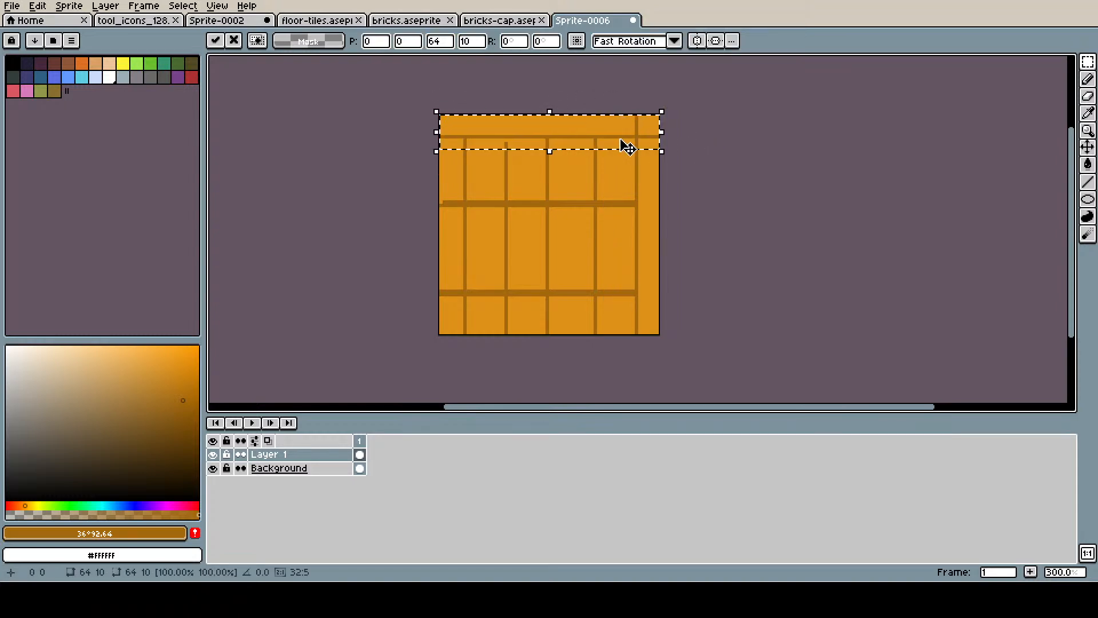
drag(617, 139, 617, 145)
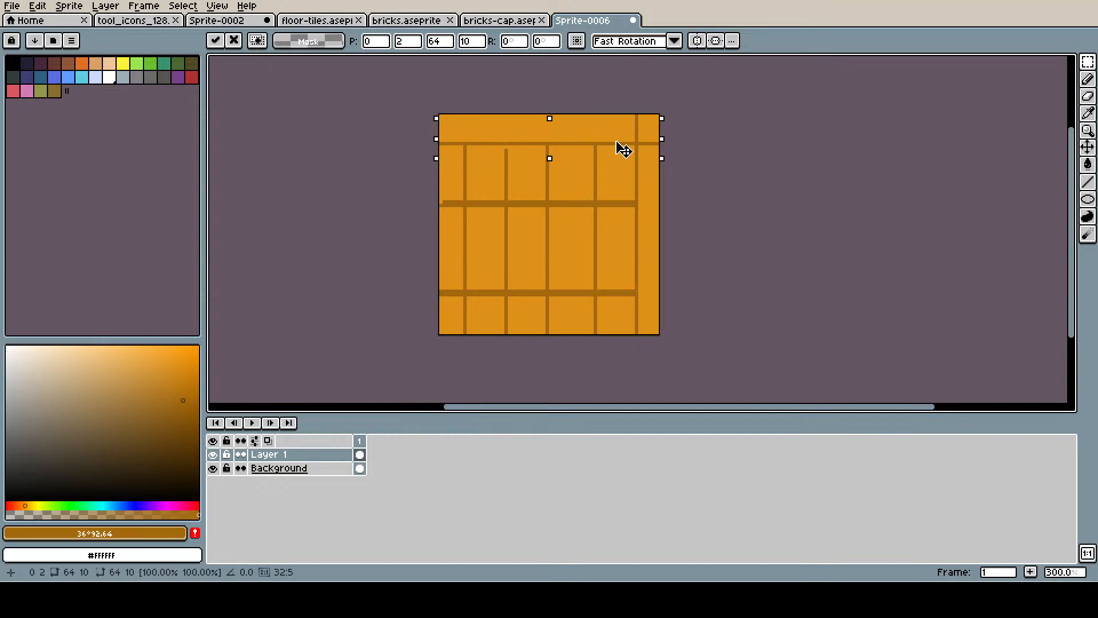
click(699, 112)
- Select the 13 × 64 px strip around the right frame line, shift it 1 px inward and save the sprite as door.aseprite
drag(663, 108, 615, 348)
click(648, 236)
drag(648, 236, 637, 234)
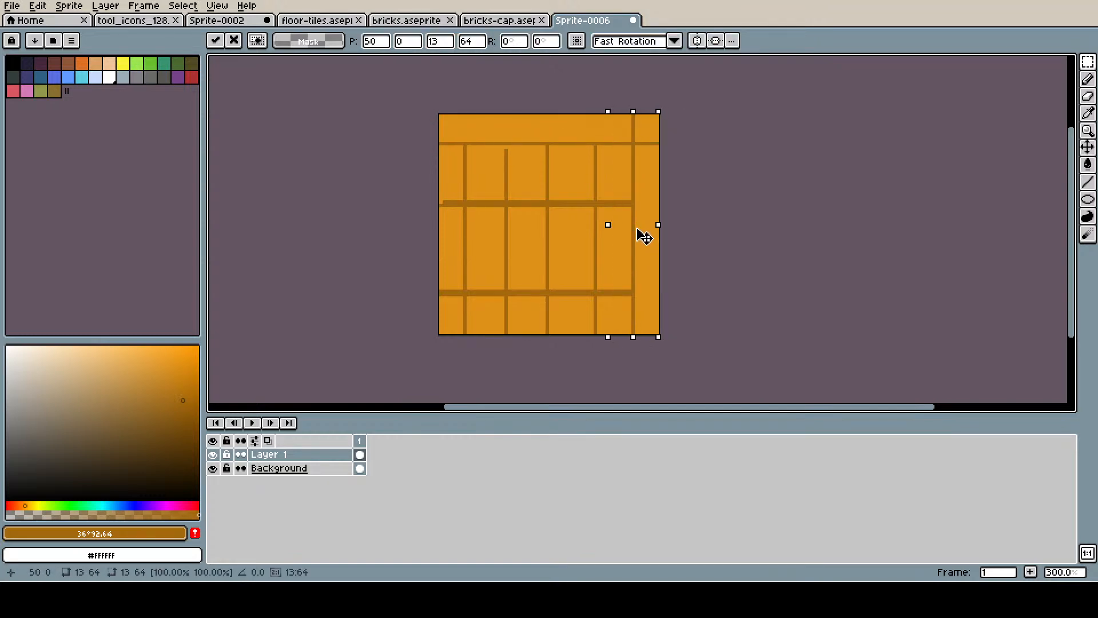
click(708, 153)
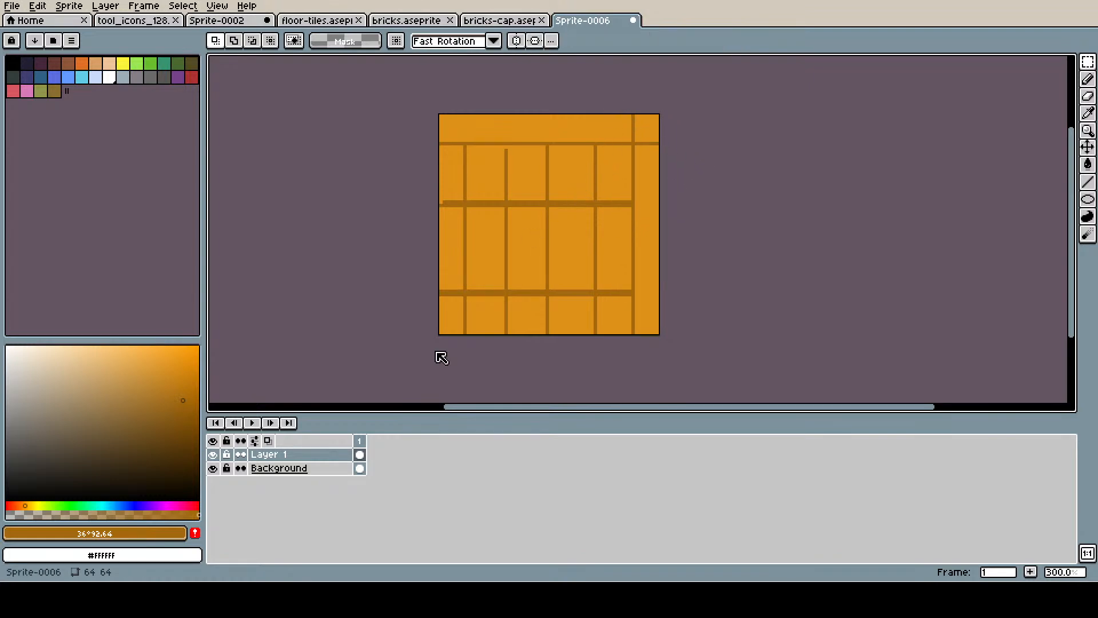
key(Return)
key(b)
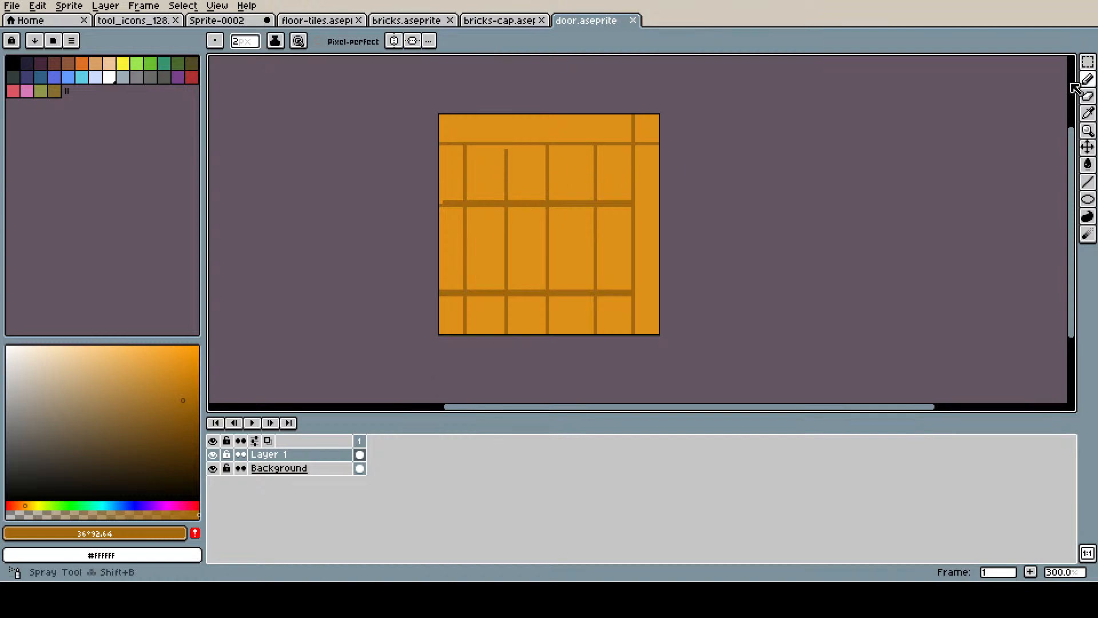
key(i)
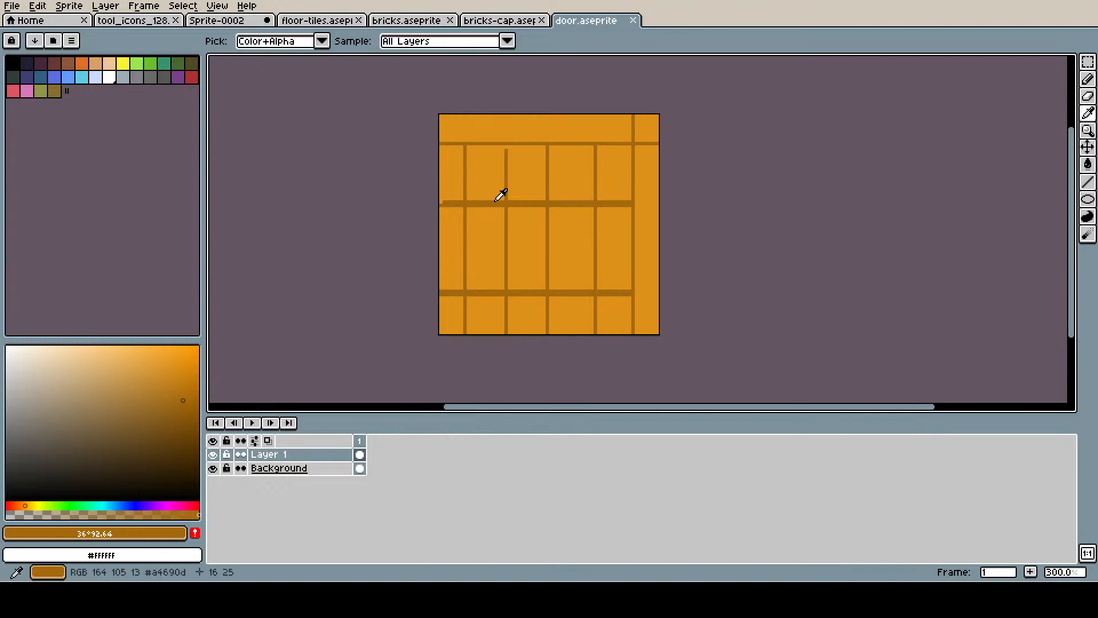
click(493, 203)
click(493, 193)
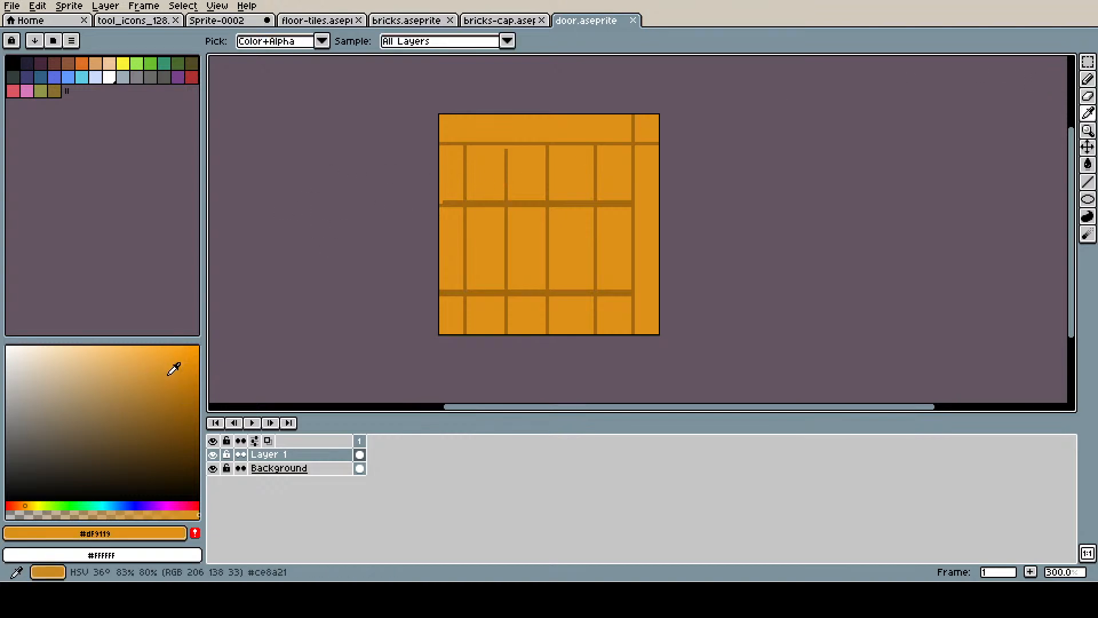
click(184, 387)
key(b)
mouse_move(467, 224)
mouse_down()
mouse_move(479, 258)
mouse_move(505, 234)
mouse_move(496, 291)
mouse_up()
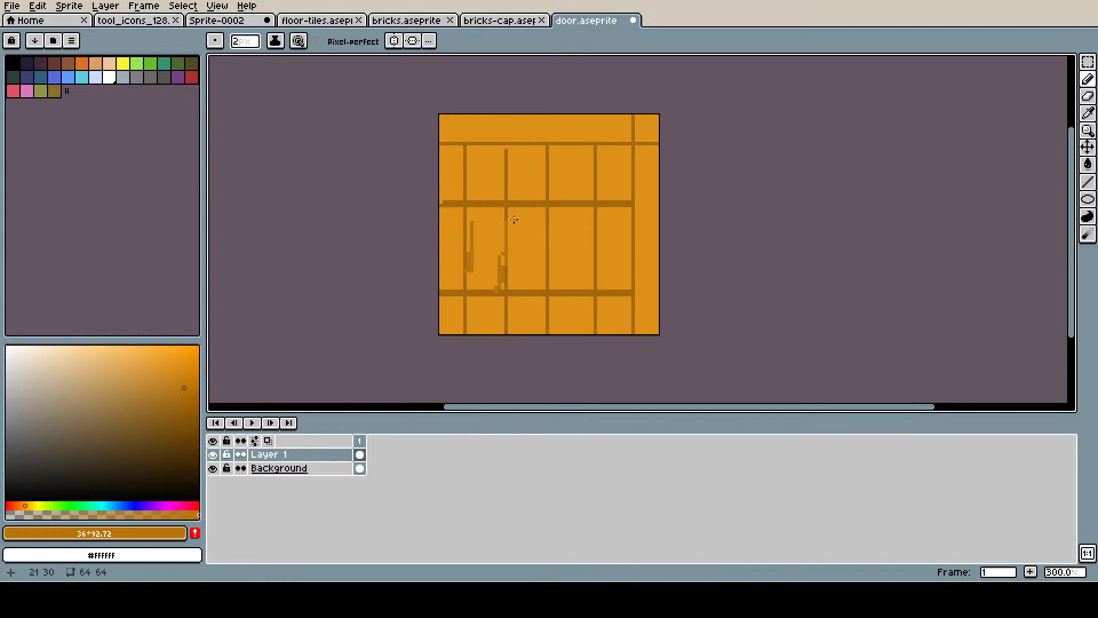
drag(508, 213, 509, 276)
mouse_move(521, 216)
mouse_down()
mouse_move(520, 257)
mouse_move(540, 212)
mouse_move(541, 334)
mouse_up()
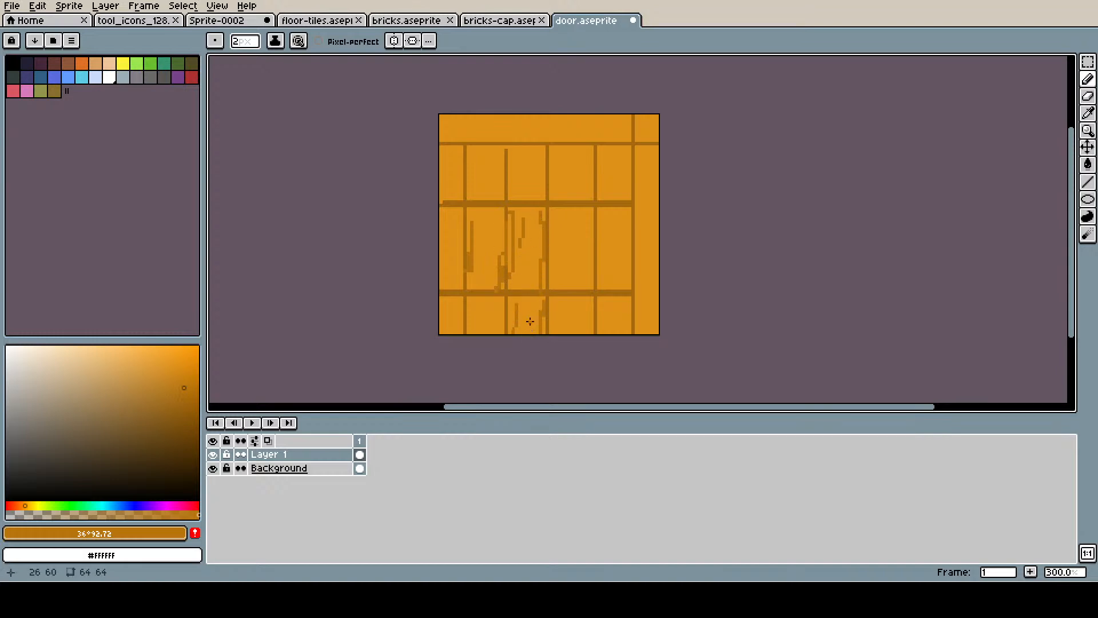
key(ctrl+z)
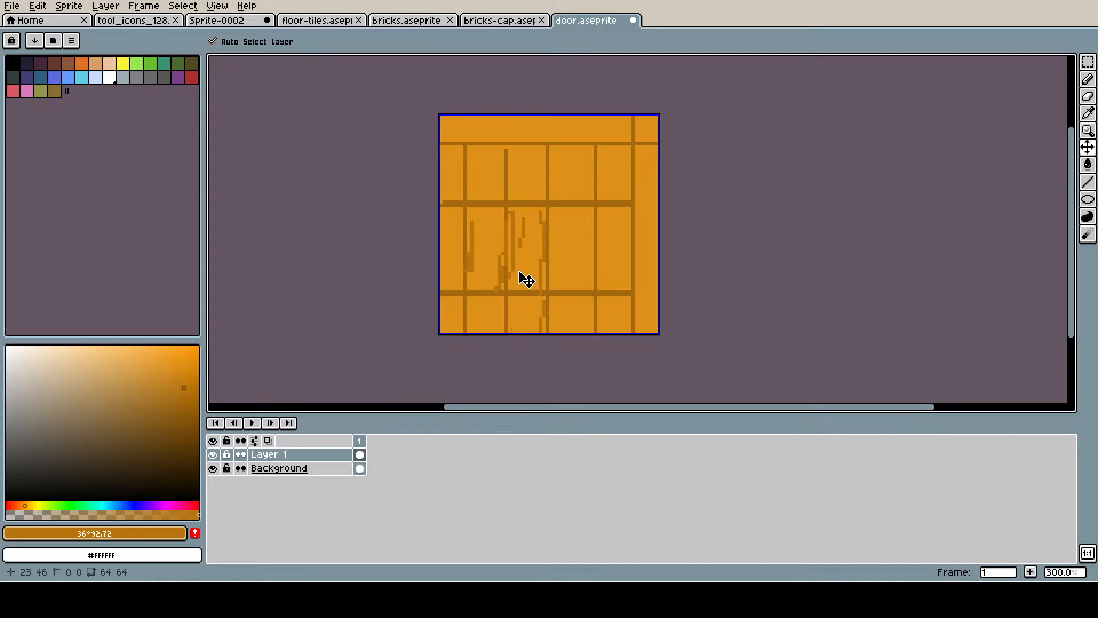
key(ctrl+z)
key(ctrl+z)
key(ctrl+z)
key(ctrl+z)
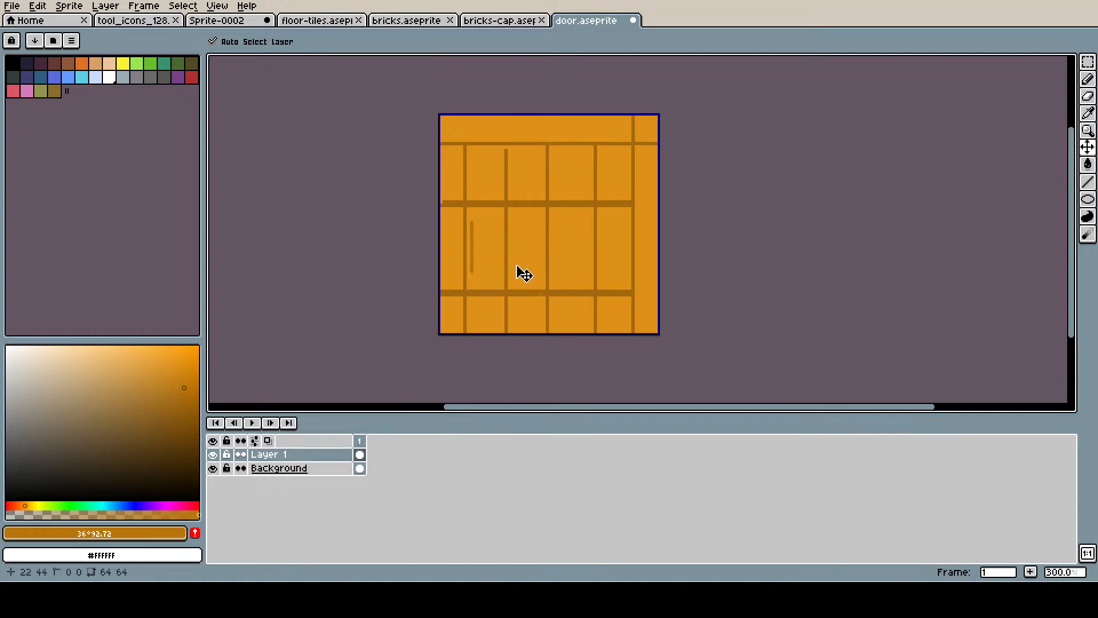
- Paint vertical wood grain in slightly darker orange, HSV 36°, 92, 82, on the third plank's middle and lower sections
key(alt)
click(522, 259)
click(189, 367)
mouse_move(514, 229)
mouse_down()
mouse_move(513, 261)
mouse_move(530, 273)
mouse_up()
drag(539, 257, 536, 287)
drag(543, 210, 538, 328)
drag(526, 297, 526, 336)
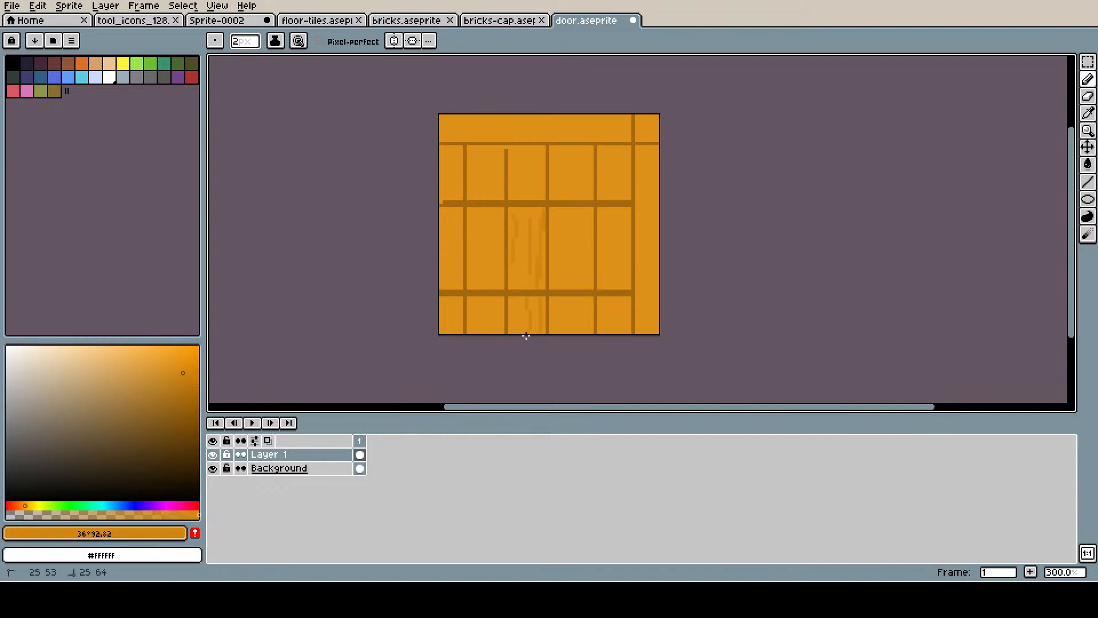
- Paint the same wood grain on the third plank's upper section and down the full height of the fourth plank
mouse_move(514, 150)
mouse_down()
mouse_move(512, 199)
mouse_move(525, 182)
mouse_up()
mouse_move(535, 142)
mouse_down()
mouse_move(529, 189)
mouse_move(535, 164)
mouse_move(555, 158)
mouse_move(560, 206)
mouse_up()
mouse_move(571, 149)
mouse_down()
mouse_move(573, 192)
mouse_move(591, 223)
mouse_move(589, 303)
mouse_up()
drag(581, 215, 588, 309)
drag(573, 230, 566, 284)
mouse_move(561, 231)
mouse_down()
mouse_move(559, 336)
mouse_move(572, 332)
mouse_up()
drag(579, 302, 581, 333)
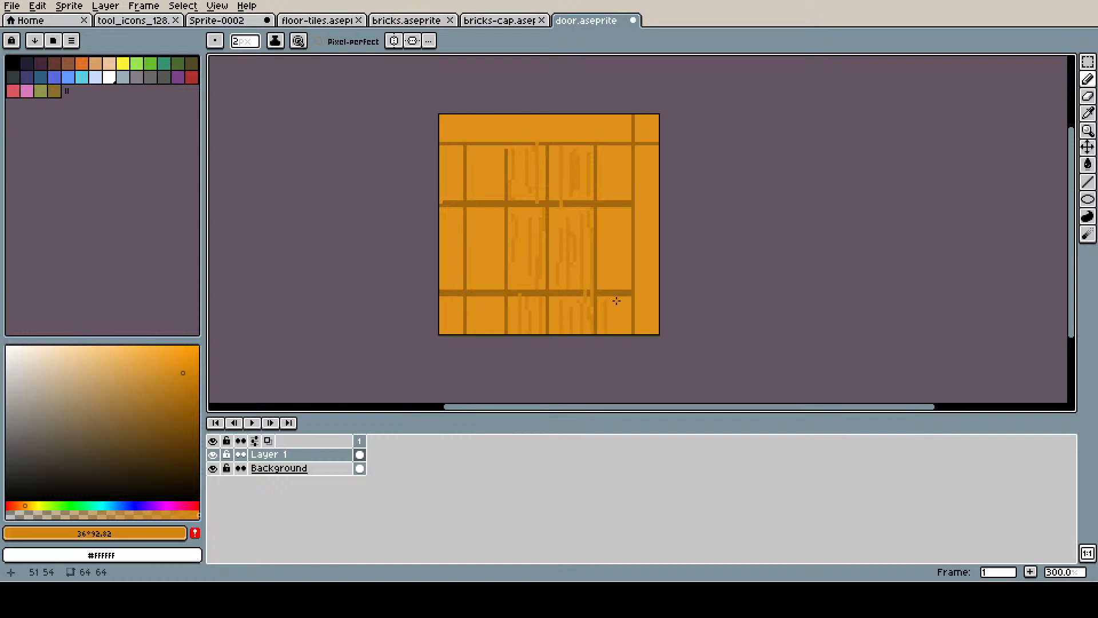
- Add wood grain to the fifth plank's middle and upper sections, and repair the painted-over frame line beside it with #a4690d
mouse_move(632, 205)
mouse_down()
mouse_move(629, 281)
mouse_move(618, 284)
mouse_up()
drag(609, 221, 601, 293)
drag(626, 212, 627, 250)
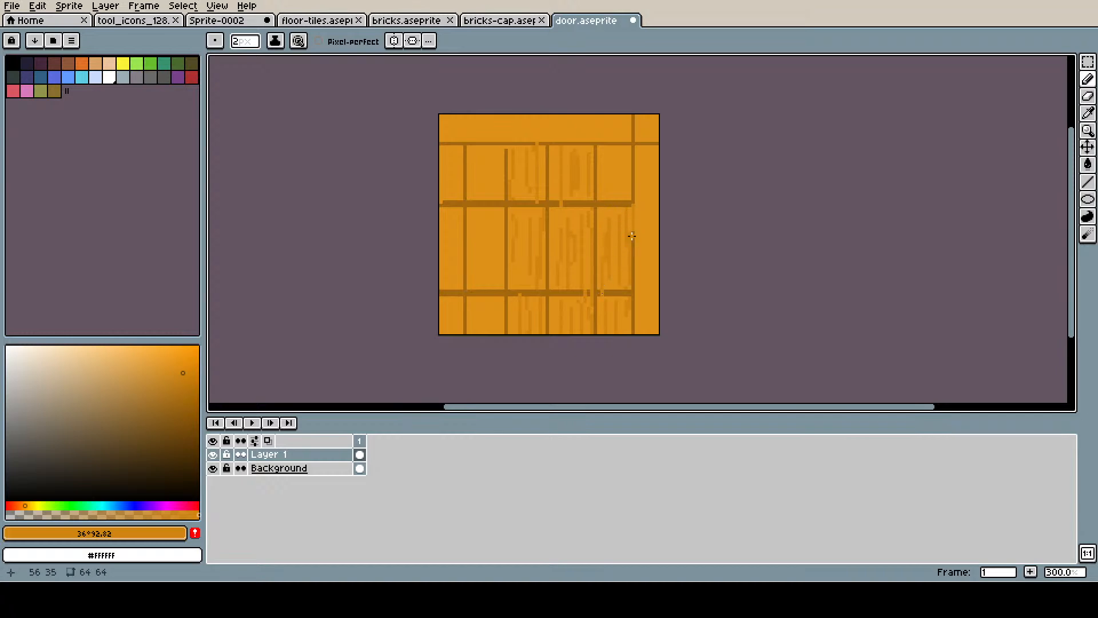
alt+click(633, 233)
drag(636, 202, 633, 236)
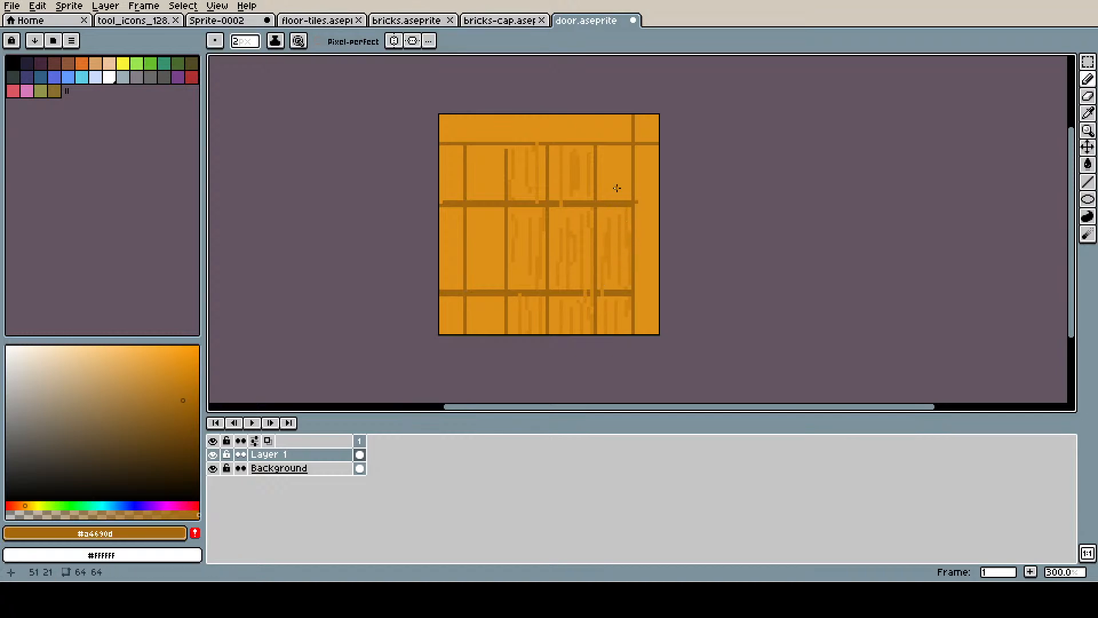
alt+click(579, 166)
mouse_move(602, 188)
mouse_down()
mouse_move(623, 147)
mouse_move(621, 199)
mouse_up()
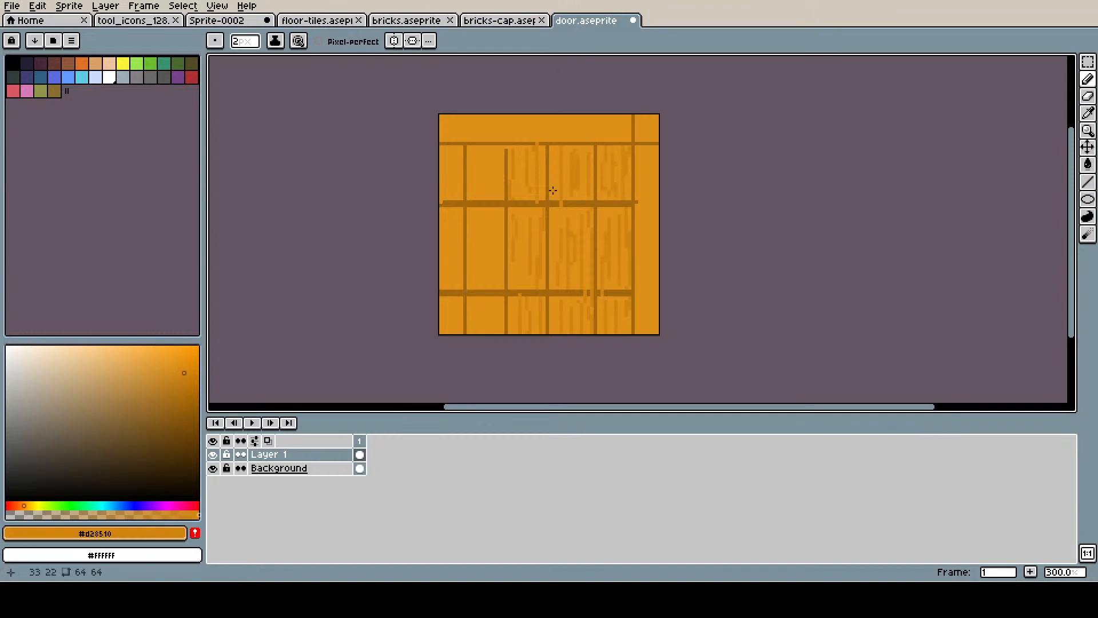
- Paint wood grain in #d28510 down the whole second plank and on the first plank's middle and lower sections
mouse_move(467, 145)
mouse_down()
mouse_move(468, 186)
mouse_move(480, 192)
mouse_up()
mouse_move(491, 149)
mouse_down()
mouse_move(495, 200)
mouse_move(483, 156)
mouse_move(473, 195)
mouse_move(469, 278)
mouse_up()
mouse_move(479, 228)
mouse_down()
mouse_move(478, 277)
mouse_move(490, 251)
mouse_move(495, 283)
mouse_move(477, 214)
mouse_move(479, 270)
mouse_up()
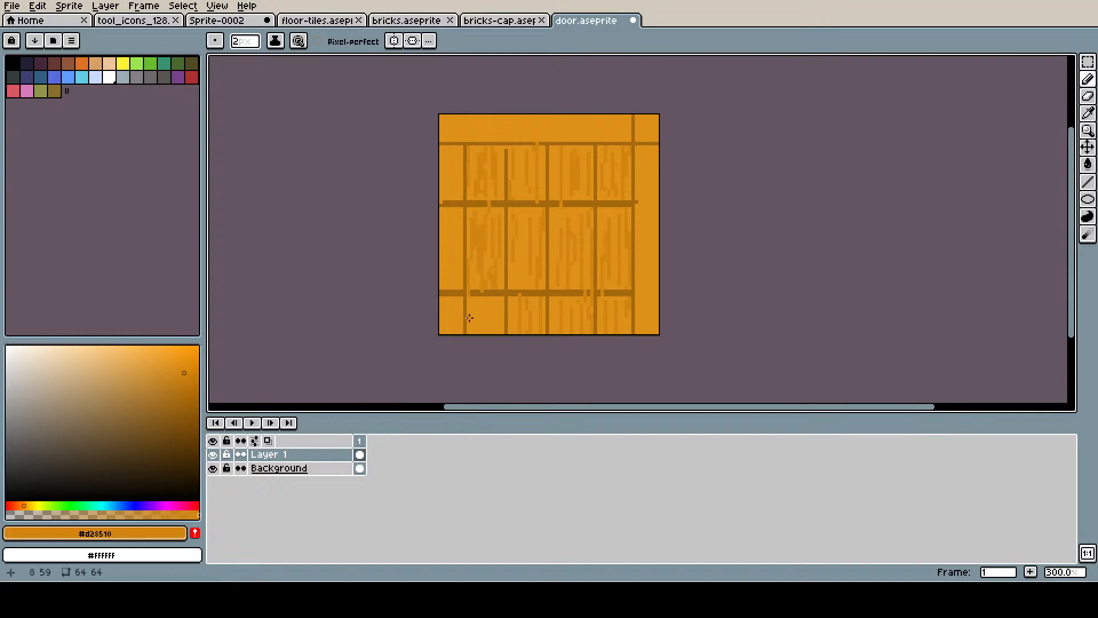
mouse_move(474, 307)
mouse_down()
mouse_move(477, 329)
mouse_move(498, 331)
mouse_up()
drag(470, 296, 475, 335)
drag(482, 296, 482, 341)
mouse_move(441, 217)
mouse_down()
mouse_move(454, 280)
mouse_move(444, 329)
mouse_up()
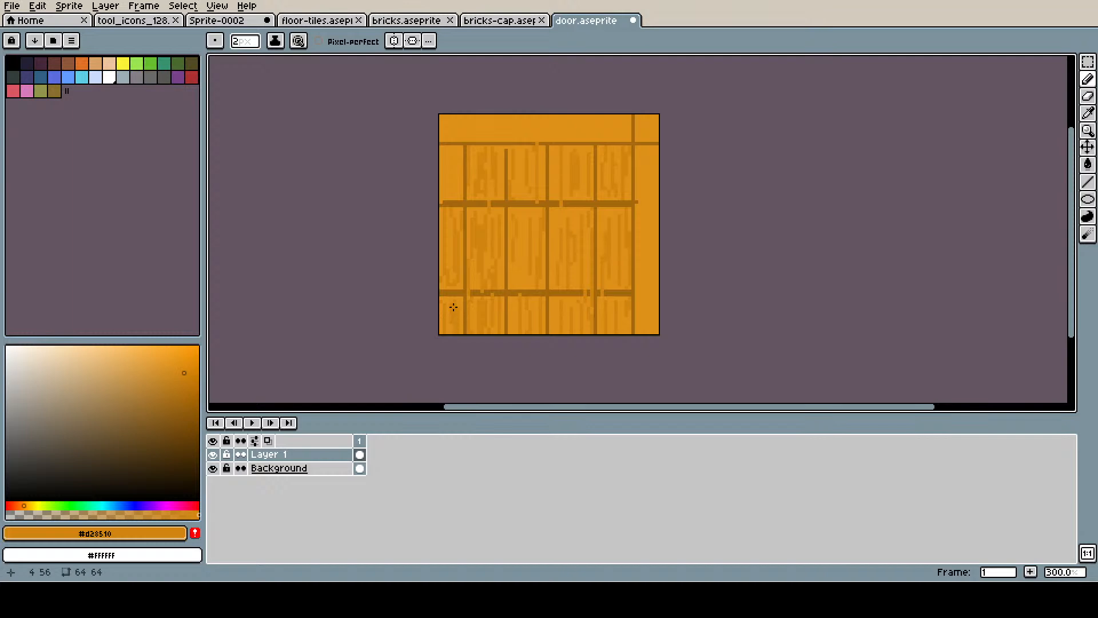
- Paint wood grain in #d28510 on the first plank's upper section and down the full height of the vertical frame strip
drag(444, 150, 448, 185)
drag(643, 167, 644, 235)
drag(655, 170, 652, 242)
mouse_move(650, 295)
mouse_down()
mouse_move(647, 255)
mouse_move(647, 294)
mouse_up()
drag(646, 307, 655, 329)
drag(657, 293, 657, 271)
drag(651, 140, 651, 146)
drag(647, 173, 647, 196)
- Extend the plank divider lines in #a4690d up through the horizontal frame strip to the edge of the canvas
mouse_move(452, 136)
mouse_down()
mouse_move(545, 134)
mouse_move(478, 146)
mouse_up()
alt+click(466, 145)
drag(468, 121, 463, 152)
mouse_move(506, 116)
mouse_down()
mouse_move(506, 143)
mouse_move(550, 131)
mouse_move(549, 143)
mouse_move(595, 144)
mouse_up()
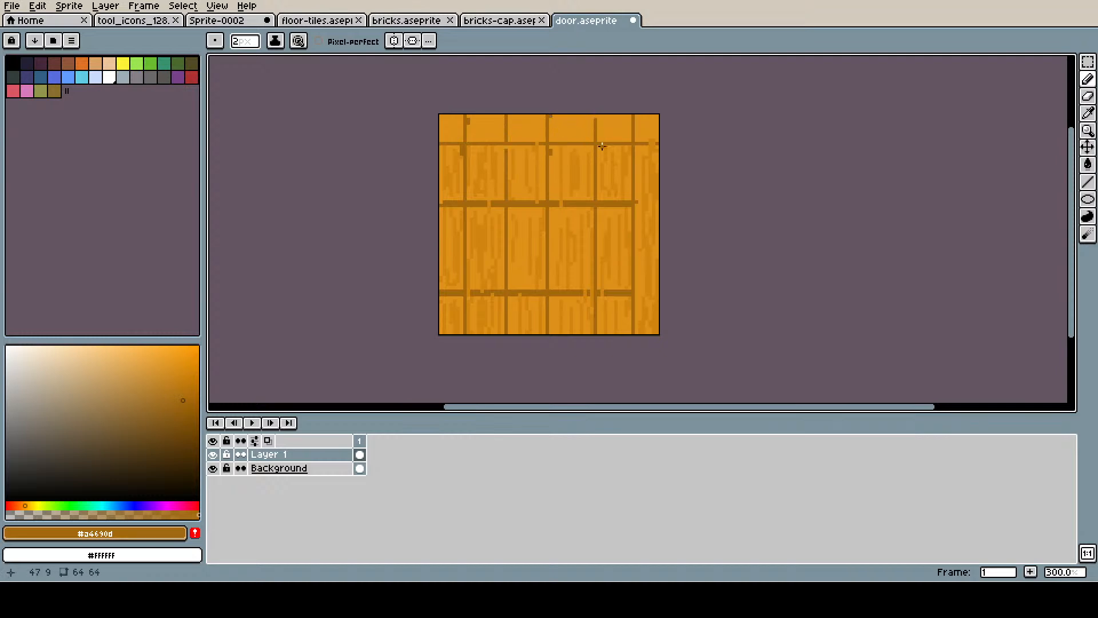
- Redraw the frame's horizontal and vertical edge lines in lighter orange, HSV 36°, 82, 92, and save the file
key(alt)
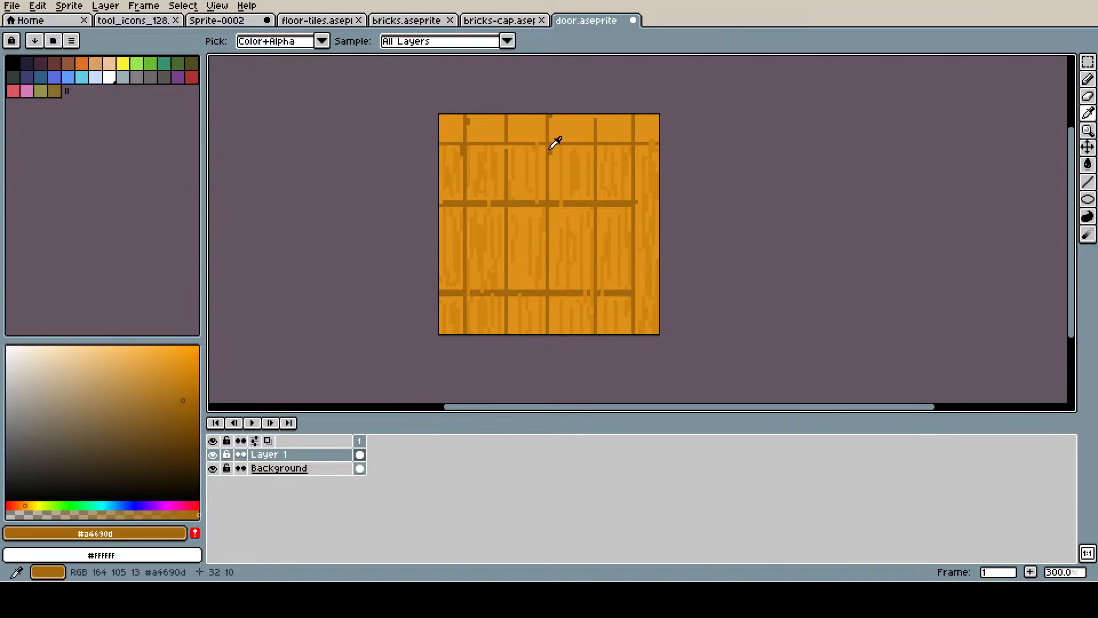
click(535, 172)
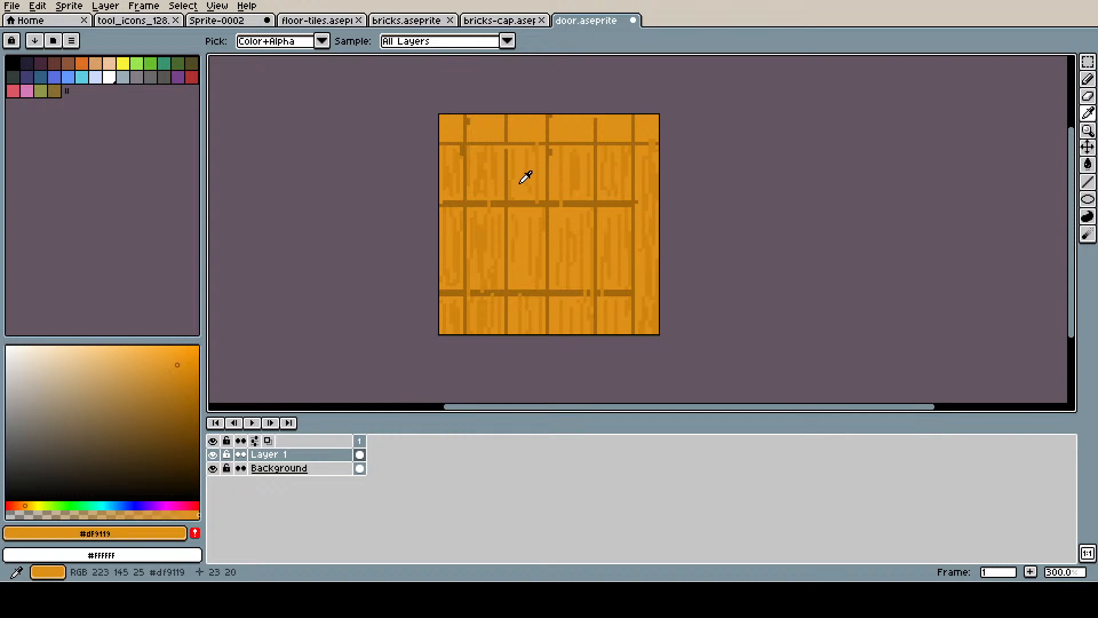
click(166, 355)
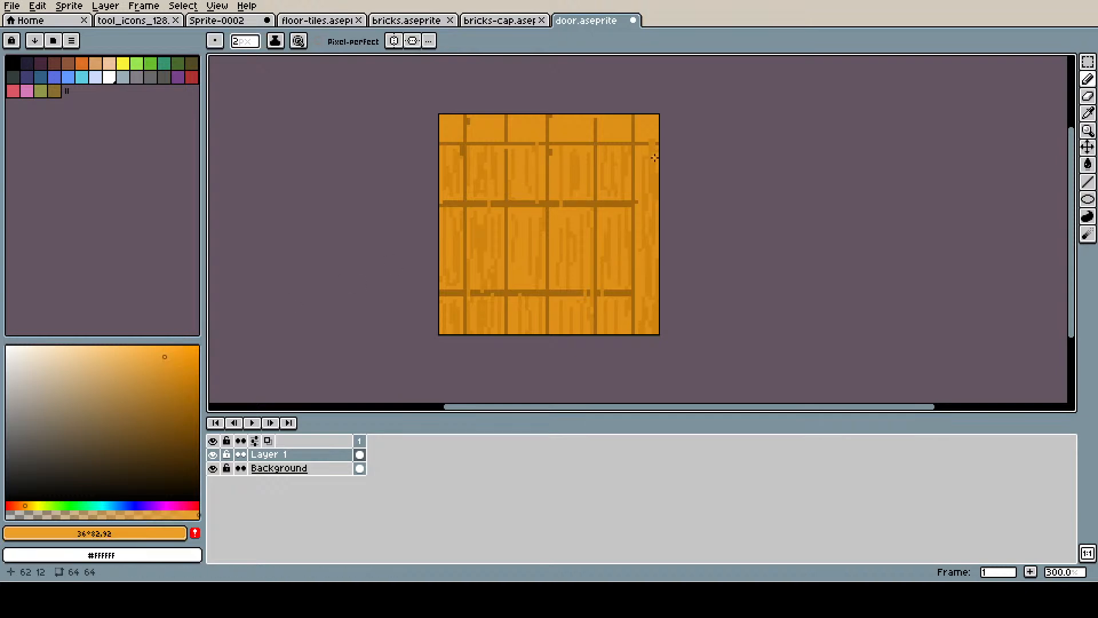
click(1087, 182)
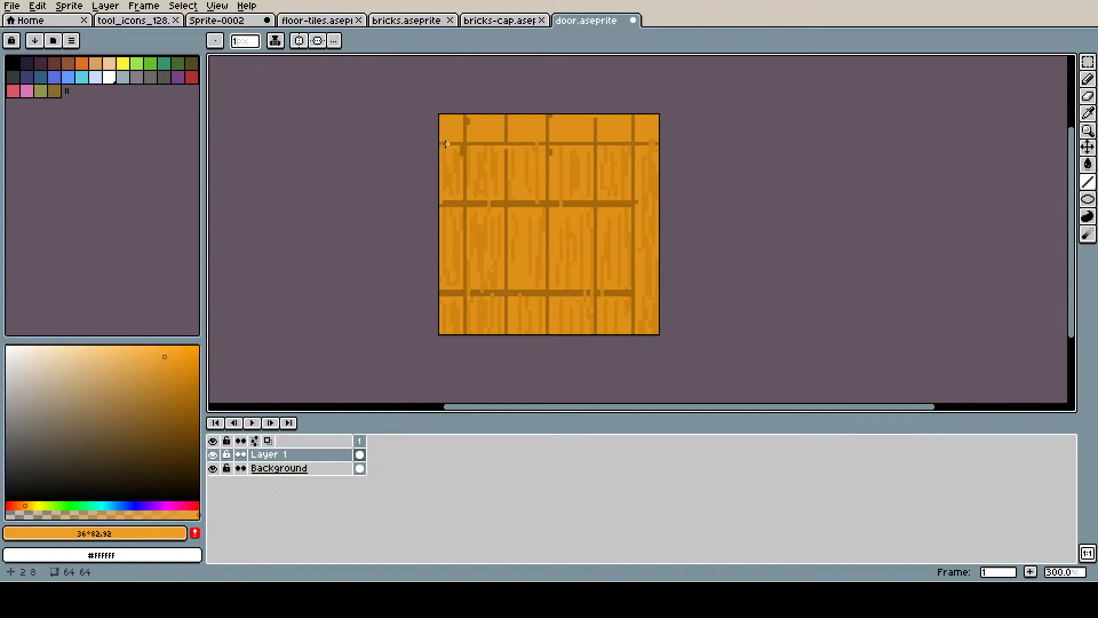
mouse_move(437, 142)
mouse_down()
mouse_move(664, 143)
mouse_move(633, 120)
mouse_move(629, 337)
mouse_up()
key(ctrl+s)
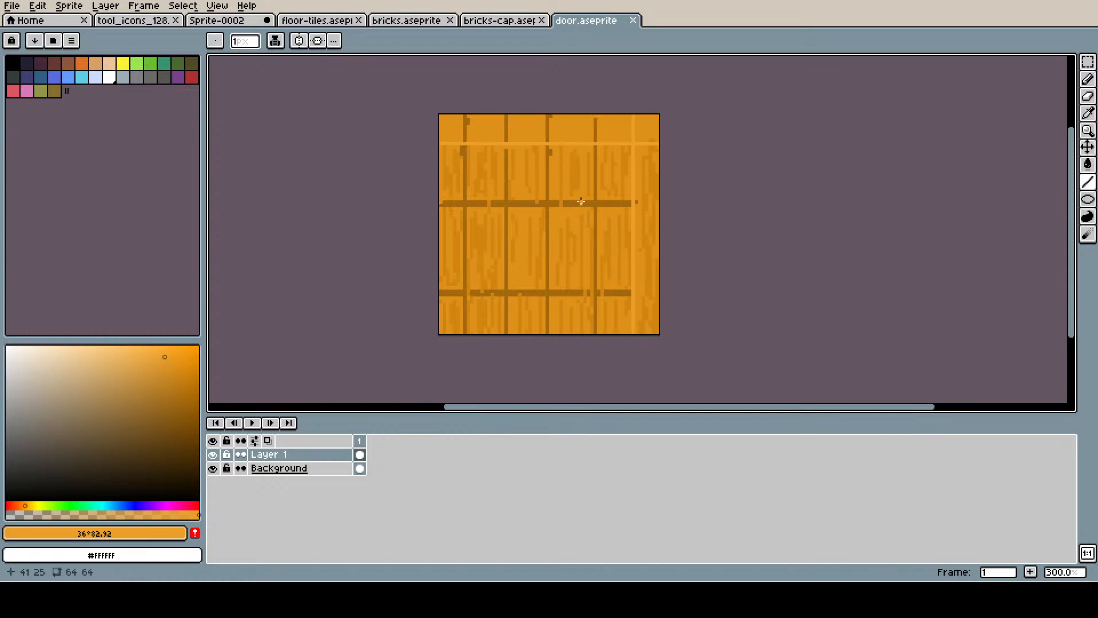
- Paint wood grain in #d28510 across the horizontal frame strip and save the file
key(b)
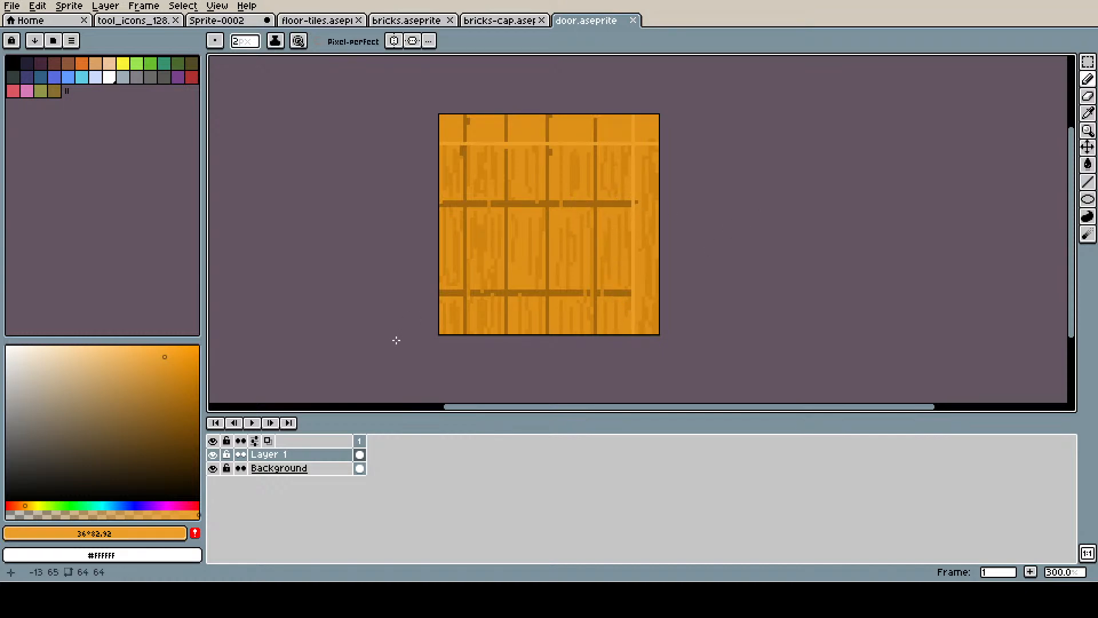
key(i)
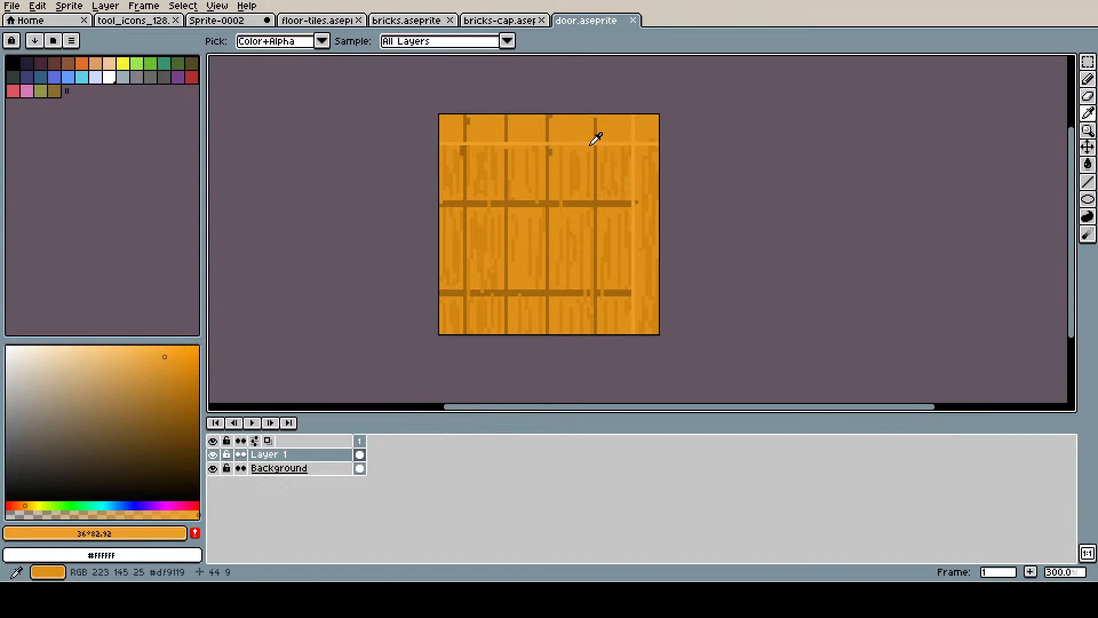
click(571, 168)
key(b)
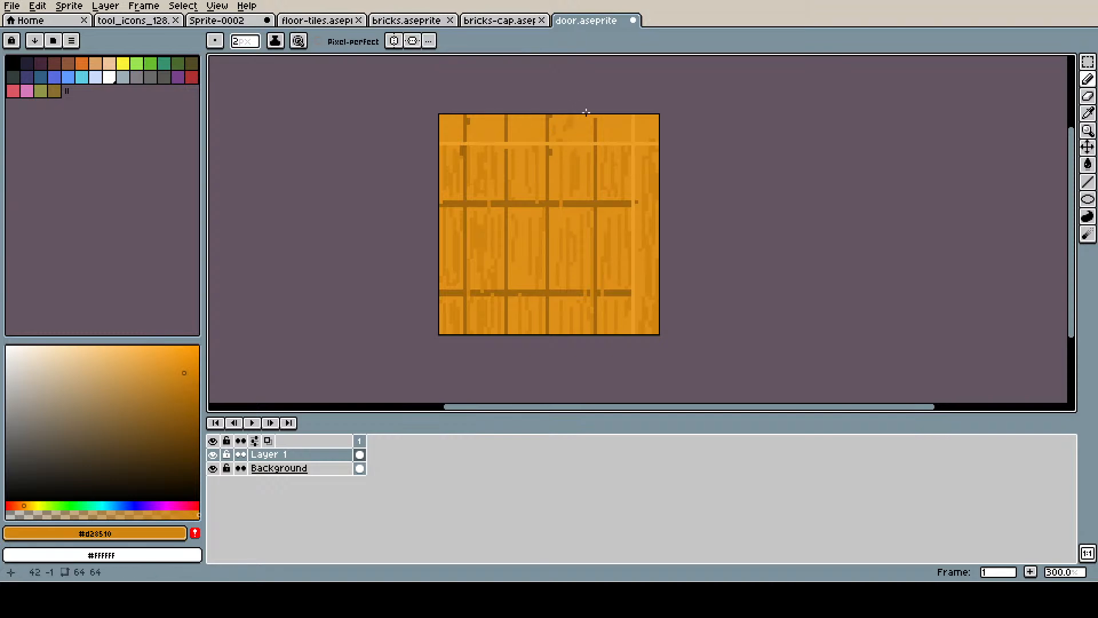
drag(608, 122, 610, 117)
mouse_move(537, 129)
mouse_down()
mouse_move(542, 115)
mouse_move(495, 122)
mouse_up()
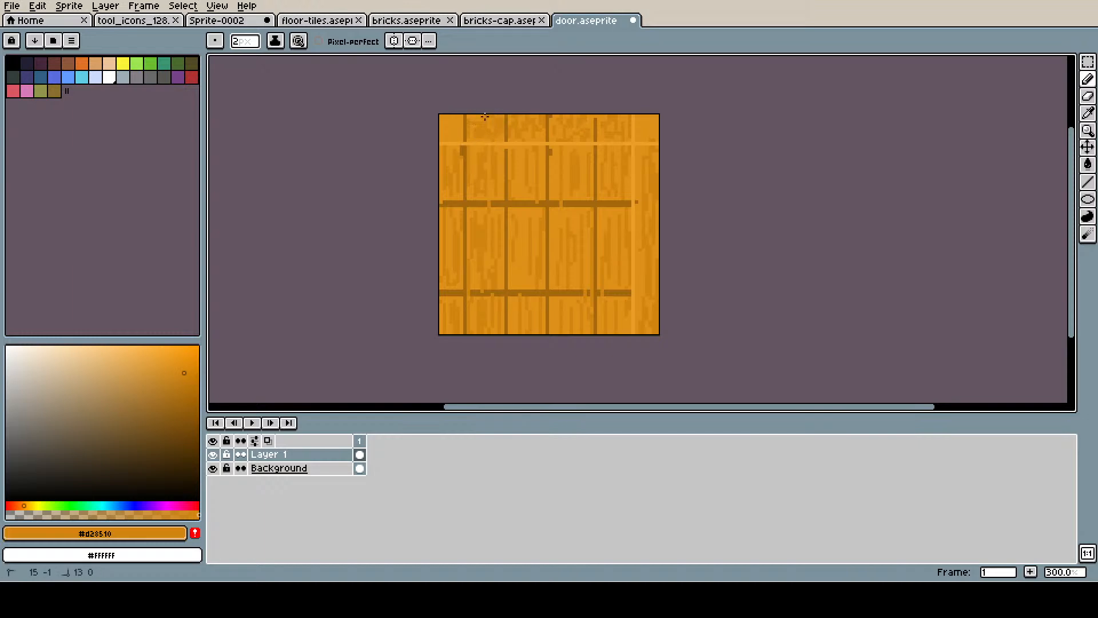
mouse_move(448, 120)
mouse_down()
mouse_move(443, 133)
mouse_move(458, 128)
mouse_up()
key(ctrl+s)
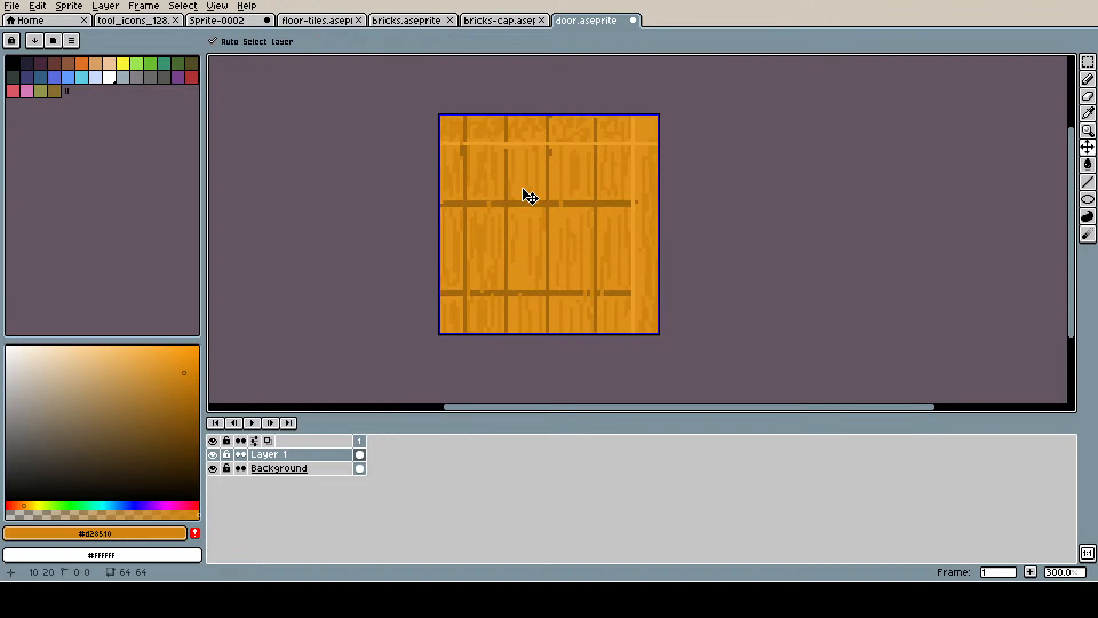
- Paint over the stray dark pixels on the vertical frame strip using colours sampled from the wood
alt+click(639, 194)
mouse_move(638, 193)
mouse_down()
mouse_move(640, 217)
mouse_move(635, 178)
mouse_move(641, 306)
mouse_up()
alt+click(636, 179)
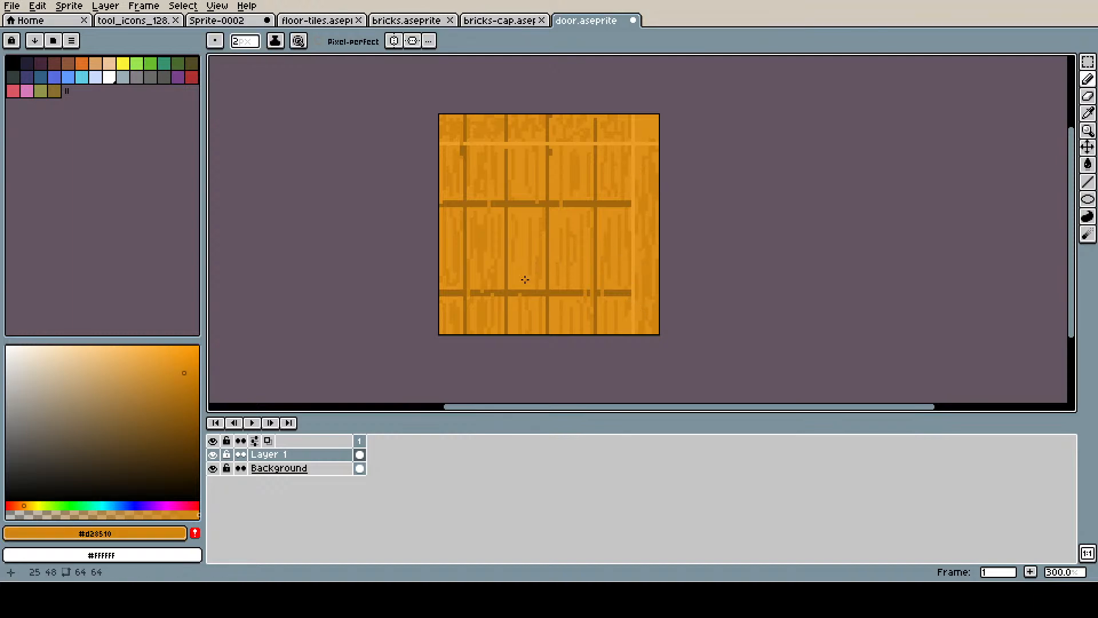
- Set the drawing colour to a medium grey, HSV 36°, 8, 45
click(133, 441)
drag(128, 438, 22, 430)
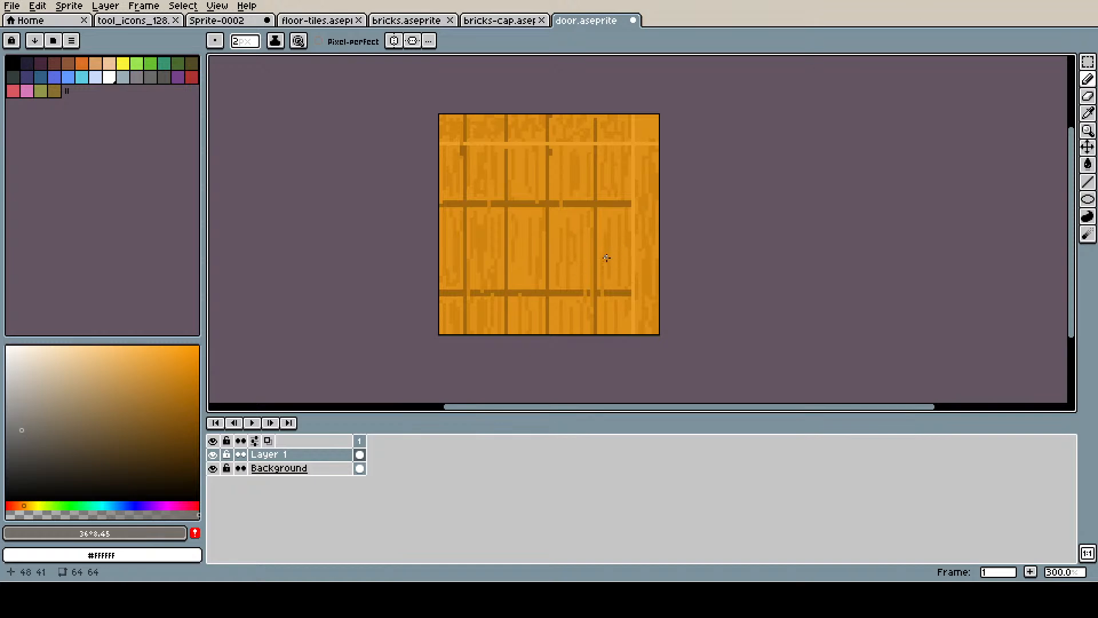
mouse_move(599, 257)
mouse_down()
mouse_move(605, 238)
mouse_move(620, 247)
mouse_move(603, 271)
mouse_move(598, 262)
mouse_up()
key(ctrl+z)
key(ctrl+z)
key(ctrl+z)
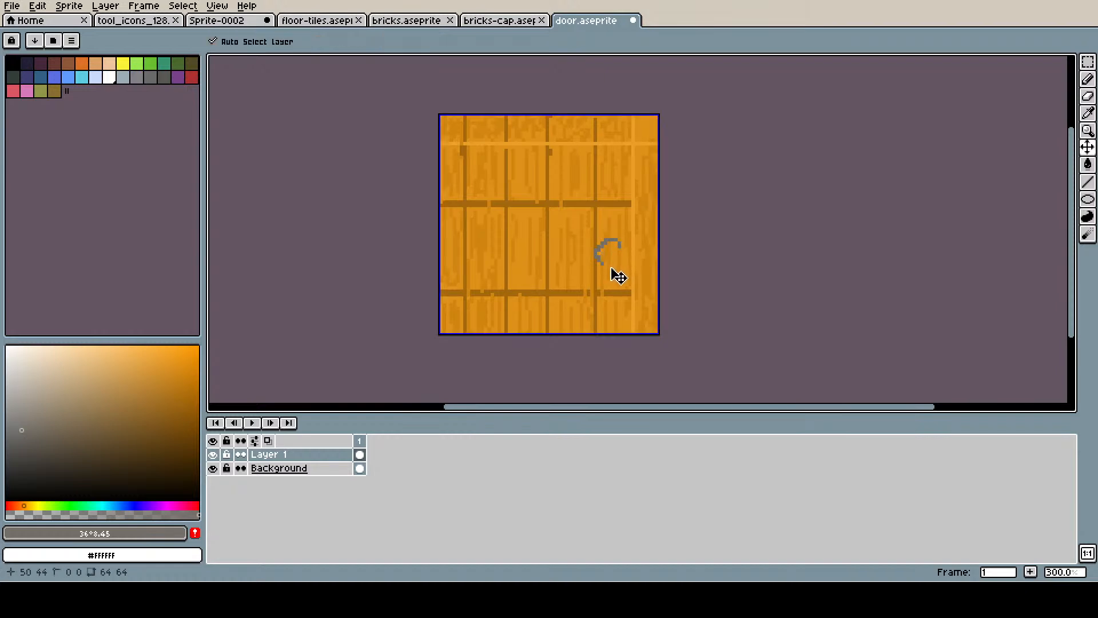
key(ctrl+z)
- Add a new layer and draw a grey ring handle about 9 × 10 px on the fifth plank's middle section
key(ctrl+shift+n)
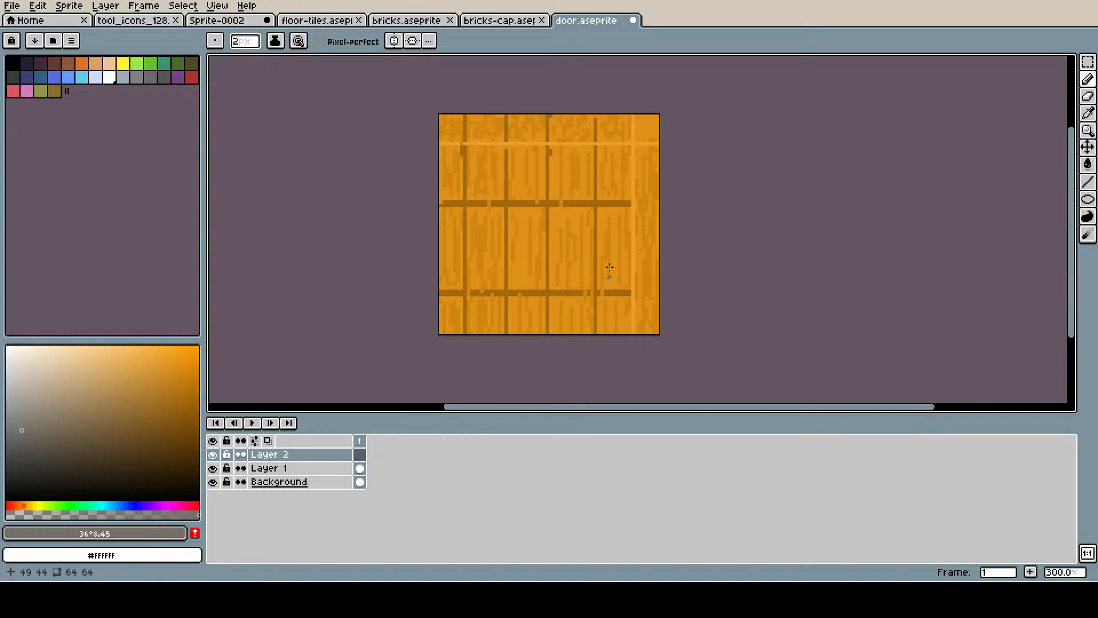
mouse_move(601, 264)
mouse_down()
mouse_move(616, 243)
mouse_move(625, 268)
mouse_move(603, 263)
mouse_up()
scroll(608, 268, up, 2)
scroll(603, 255, up, 1)
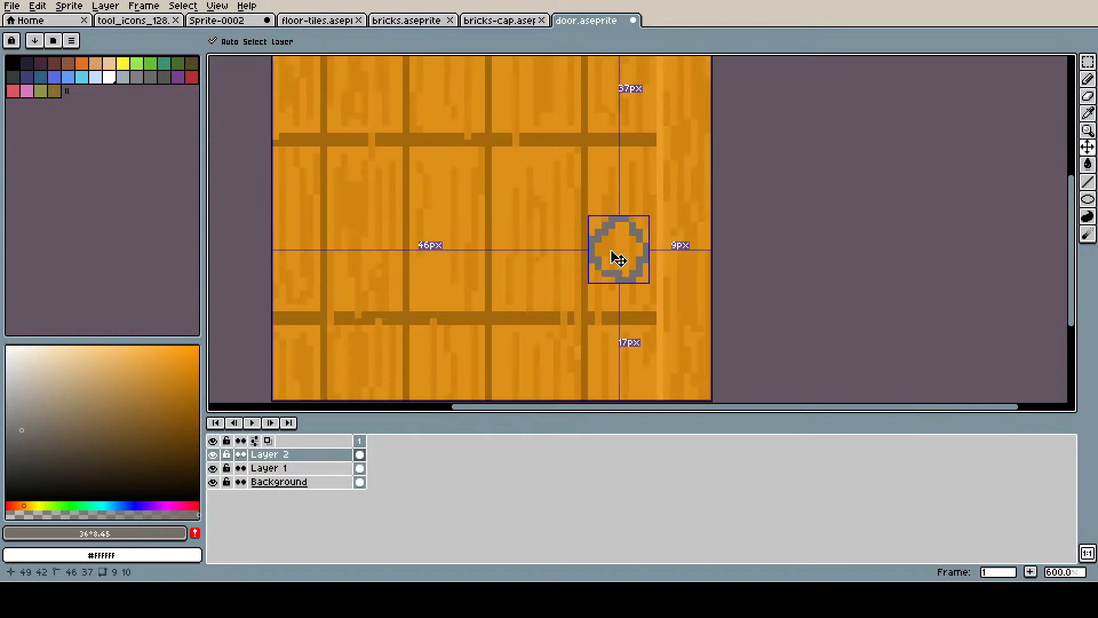
- Thicken the ring handle's outline to about 2 px and even out its round shape with pencil and eraser
drag(605, 237, 531, 228)
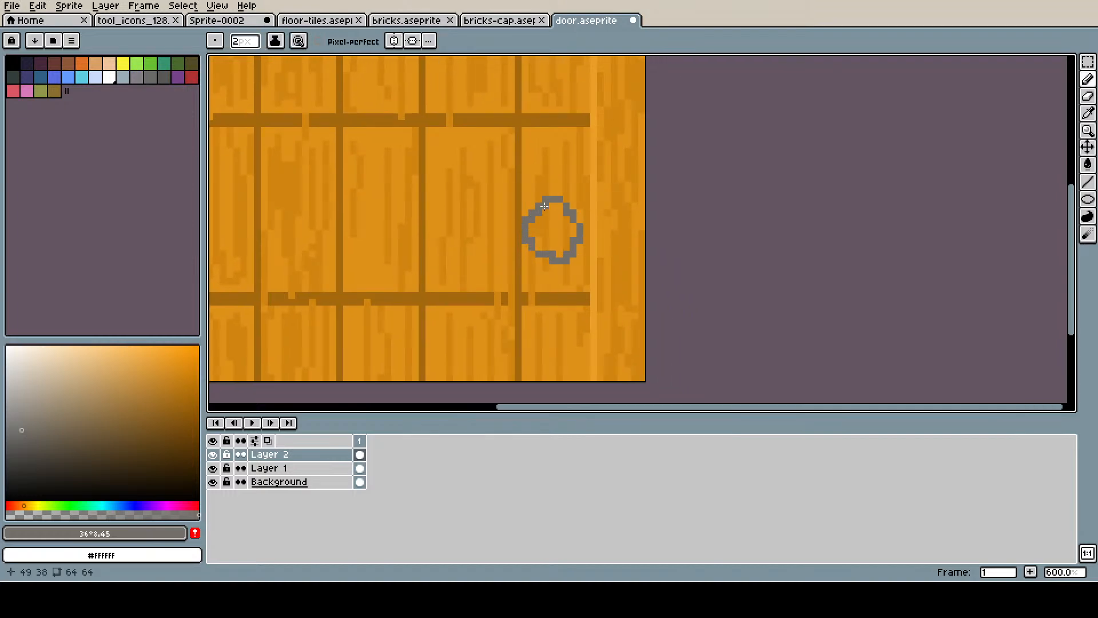
mouse_move(547, 197)
mouse_down()
mouse_move(571, 205)
mouse_move(577, 225)
mouse_move(574, 207)
mouse_move(578, 239)
mouse_move(540, 252)
mouse_move(528, 236)
mouse_move(544, 260)
mouse_move(529, 227)
mouse_move(550, 207)
mouse_move(533, 209)
mouse_move(574, 223)
mouse_up()
key(e)
mouse_move(580, 199)
mouse_down()
mouse_move(559, 192)
mouse_move(570, 232)
mouse_up()
key(b)
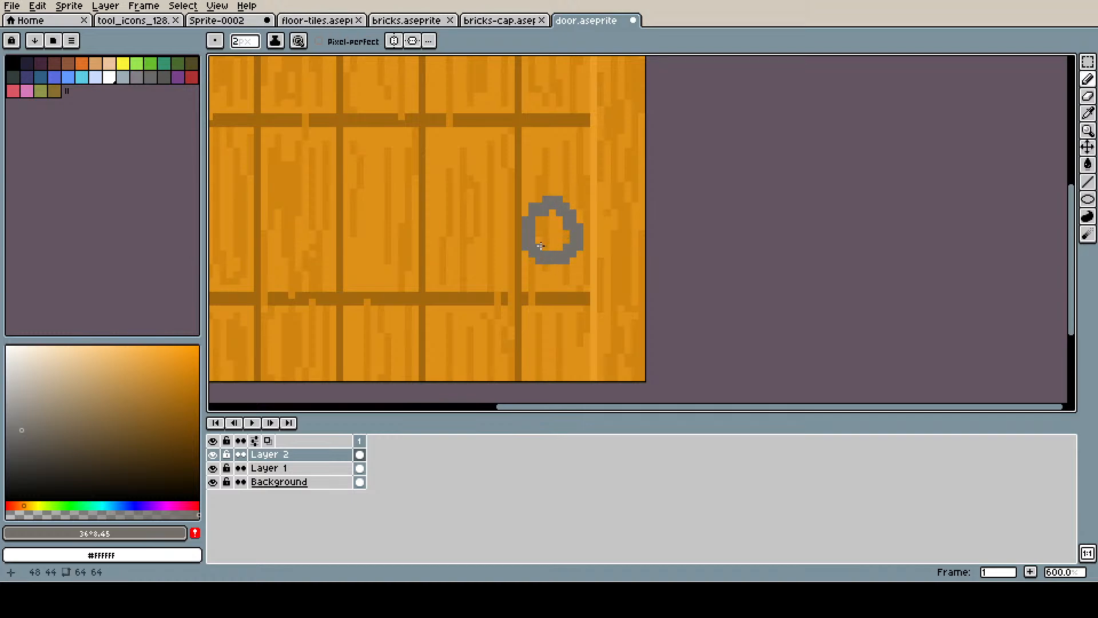
key(e)
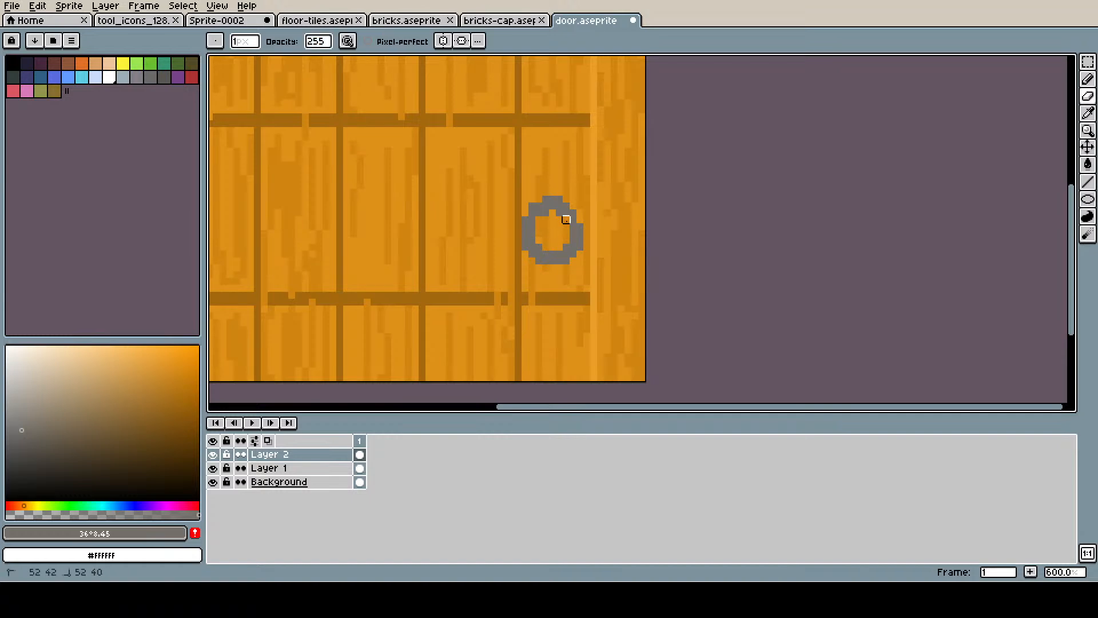
key(b)
click(566, 198)
click(573, 206)
click(579, 220)
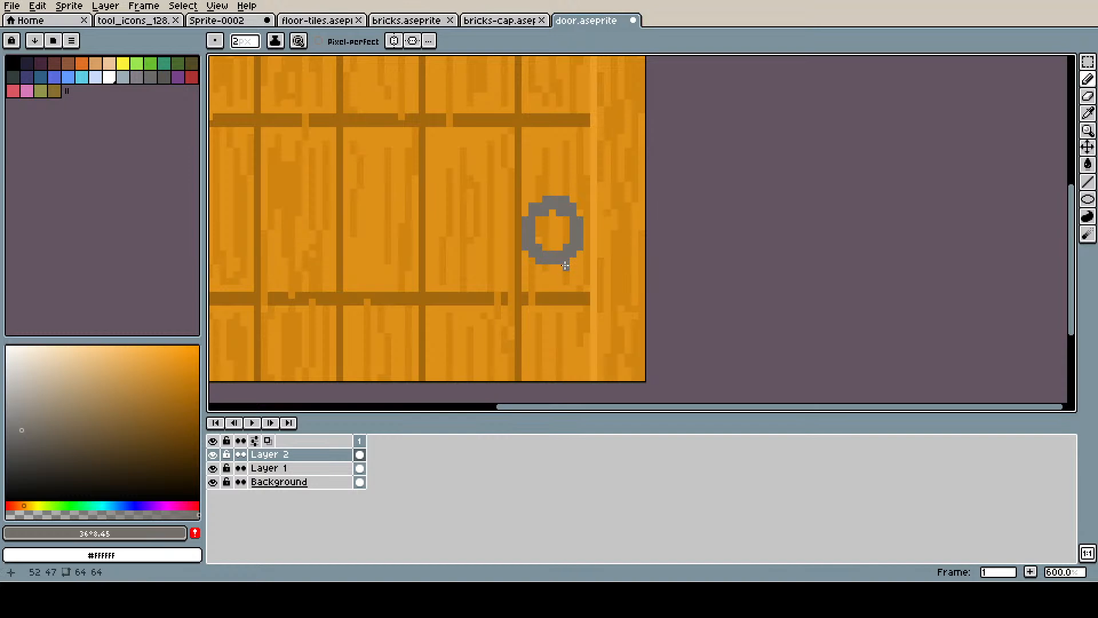
- Paint a light grey highlight, HSV 36°, 5, 60, along the ring's upper edge and tidy its inner edge with #736f6a and the eraser
click(16, 407)
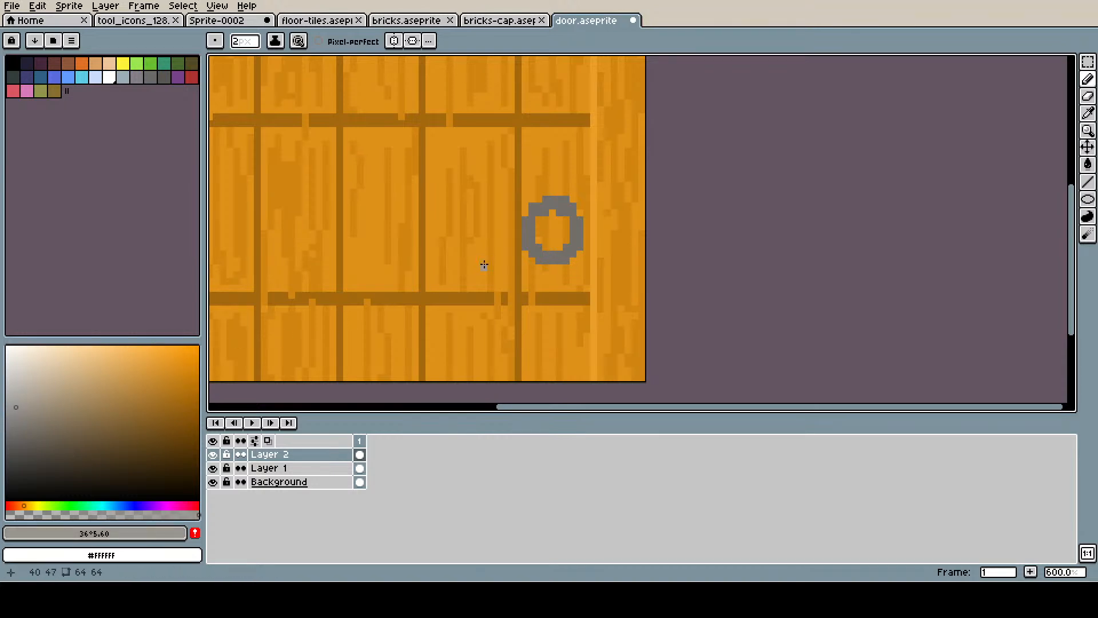
mouse_move(523, 224)
mouse_down()
mouse_move(541, 203)
mouse_move(567, 204)
mouse_up()
alt+click(553, 207)
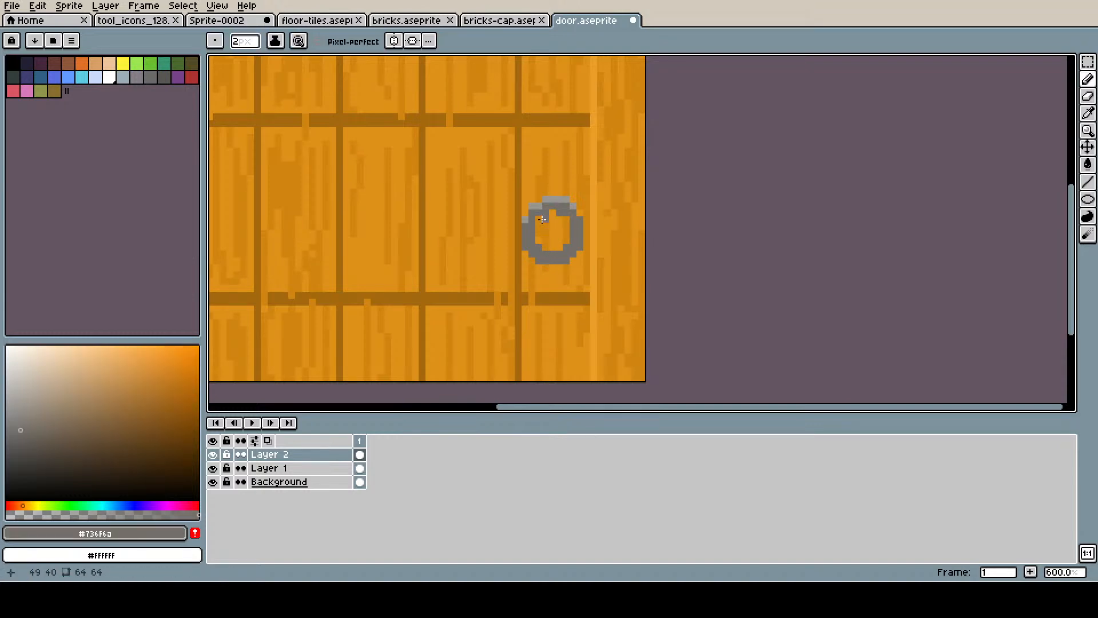
click(536, 207)
click(565, 209)
key(e)
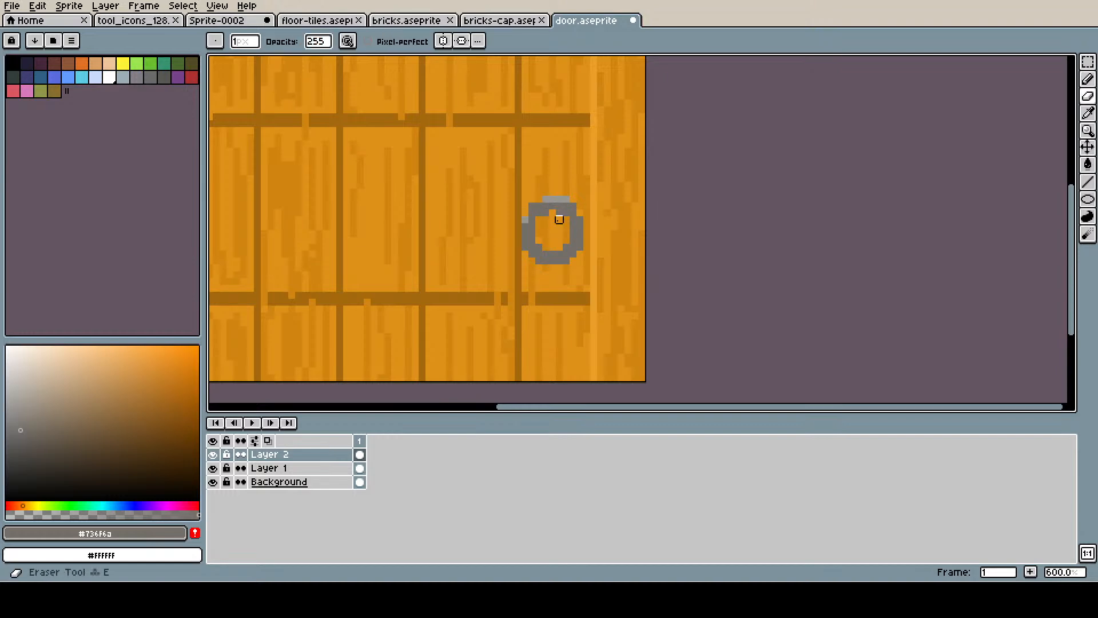
key(b)
- Extend the #999691 highlight around the ring's upper corners and retouch the pixels beside it with sampled greys
alt+click(546, 197)
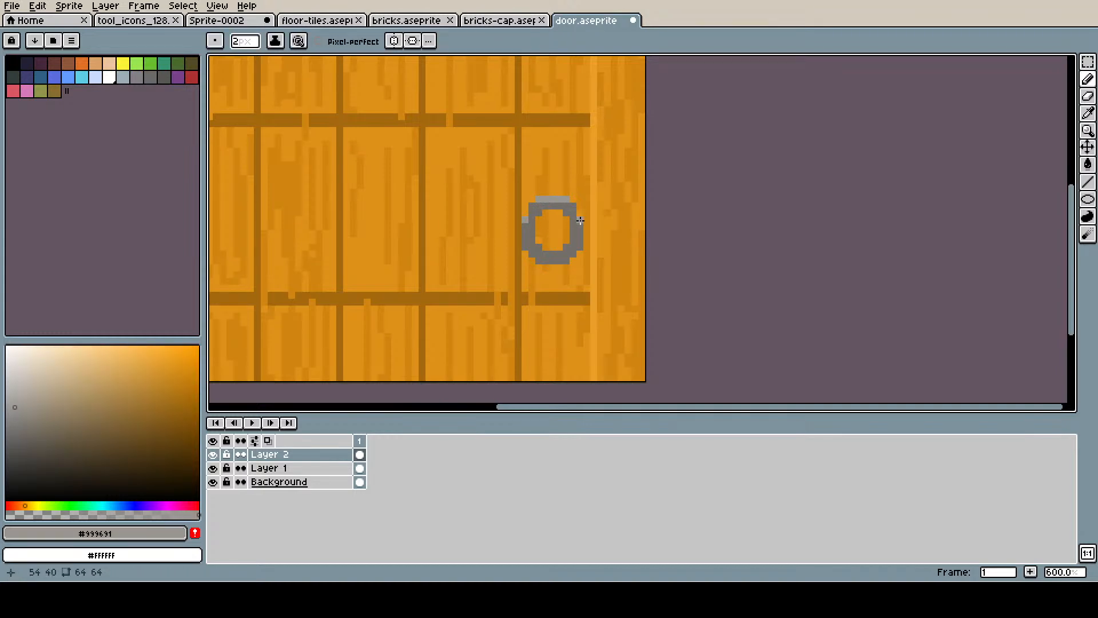
drag(533, 206, 533, 212)
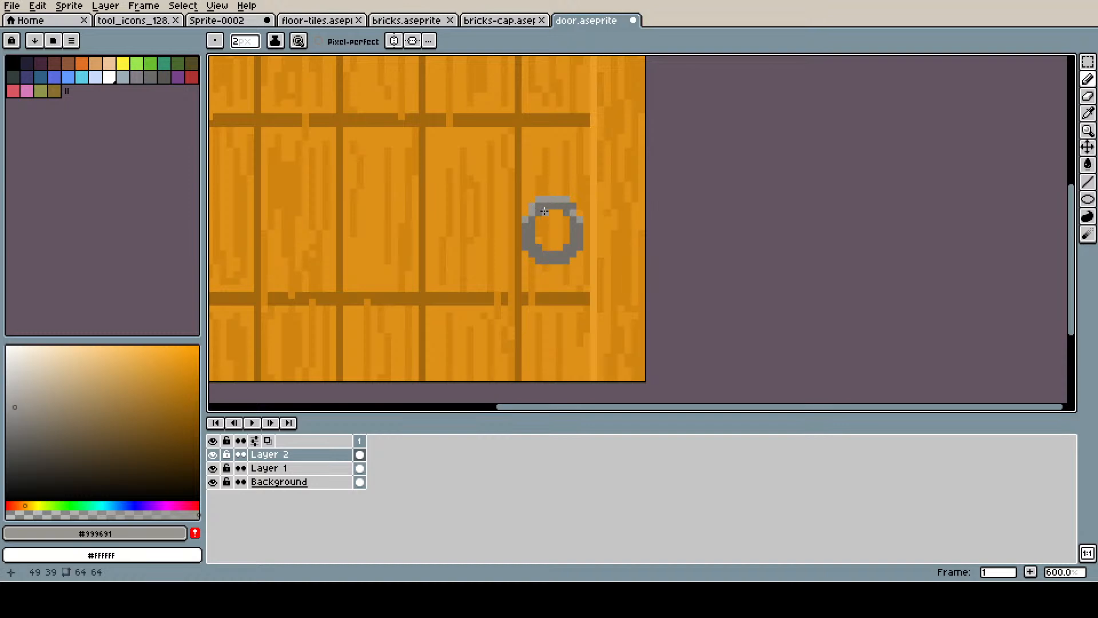
alt+click(575, 222)
click(574, 214)
alt+click(578, 217)
click(573, 207)
- Shade the ring's lower edge and lower sides in dark grey, HSV 33°, 9, 28
alt+click(583, 233)
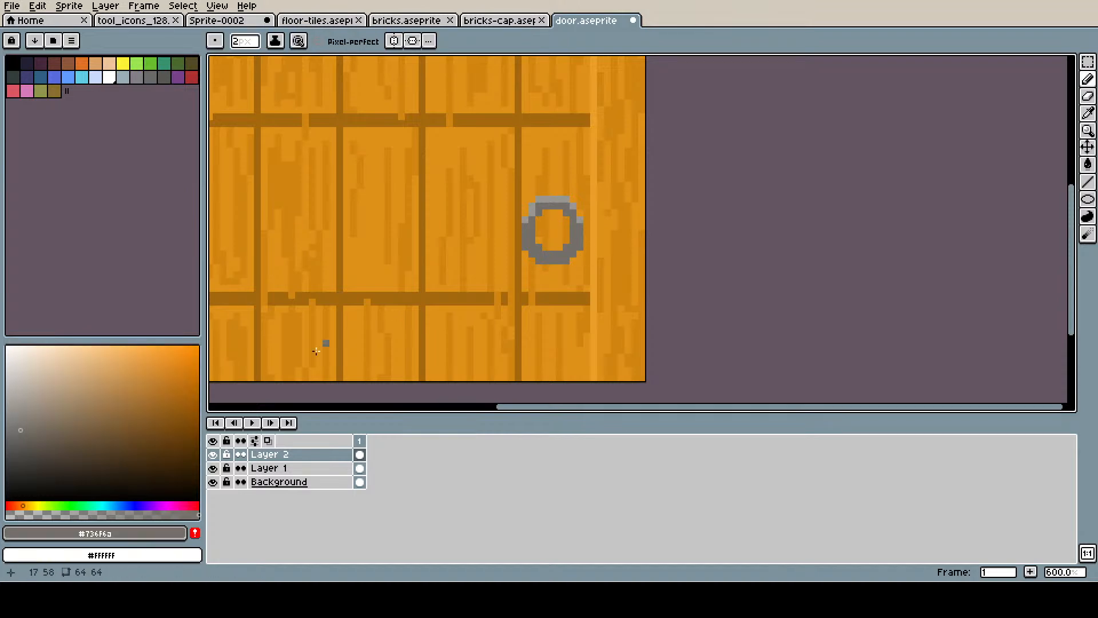
click(30, 448)
drag(24, 454, 24, 455)
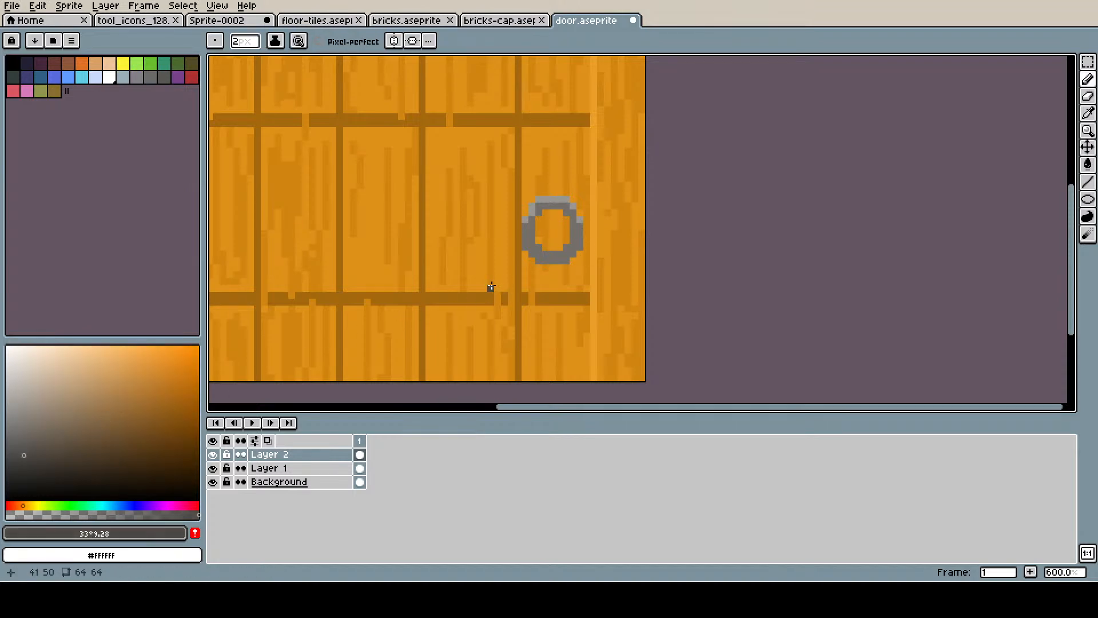
mouse_move(538, 261)
mouse_down()
mouse_move(571, 256)
mouse_move(580, 237)
mouse_move(528, 247)
mouse_move(525, 236)
mouse_up()
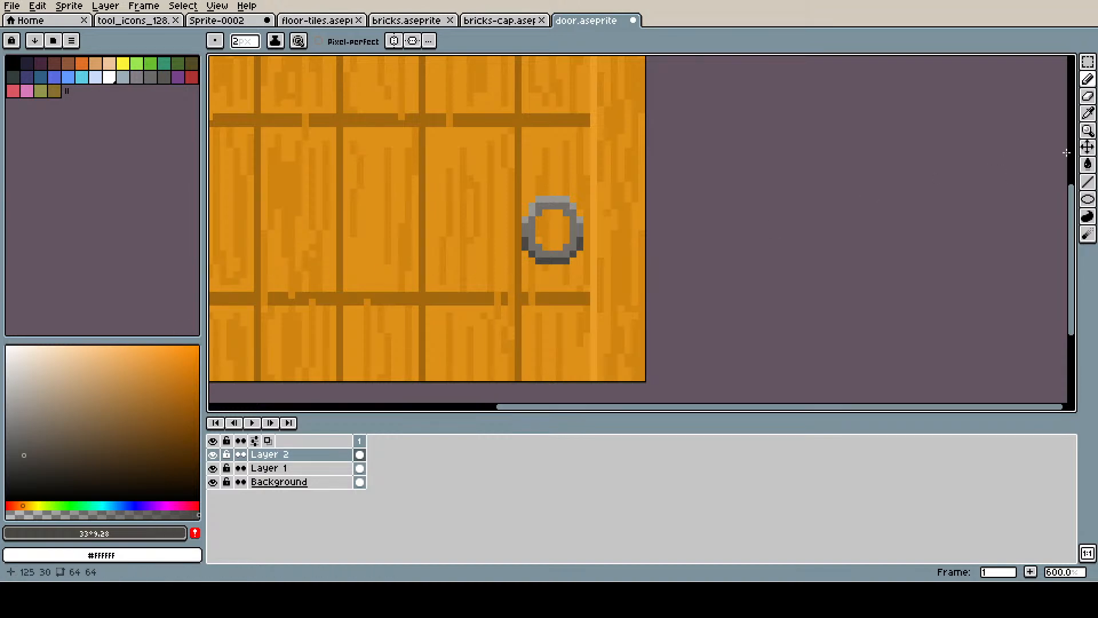
- Move the ring handle about 5 px up and 1 px left, and save the file
click(1087, 147)
drag(551, 299, 550, 262)
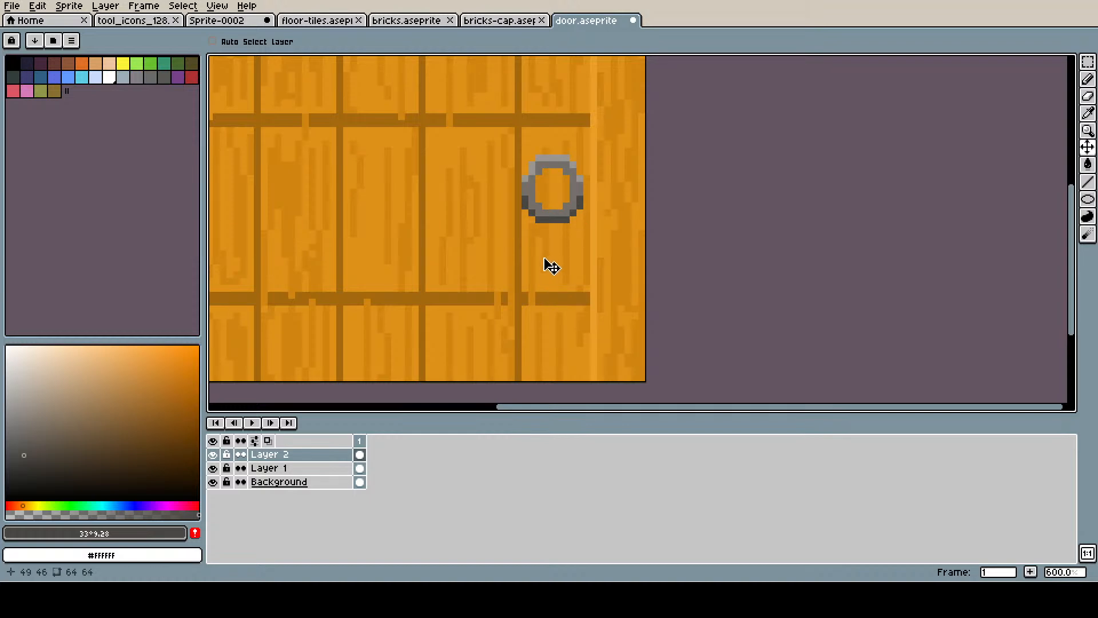
drag(550, 234, 601, 263)
key(space)
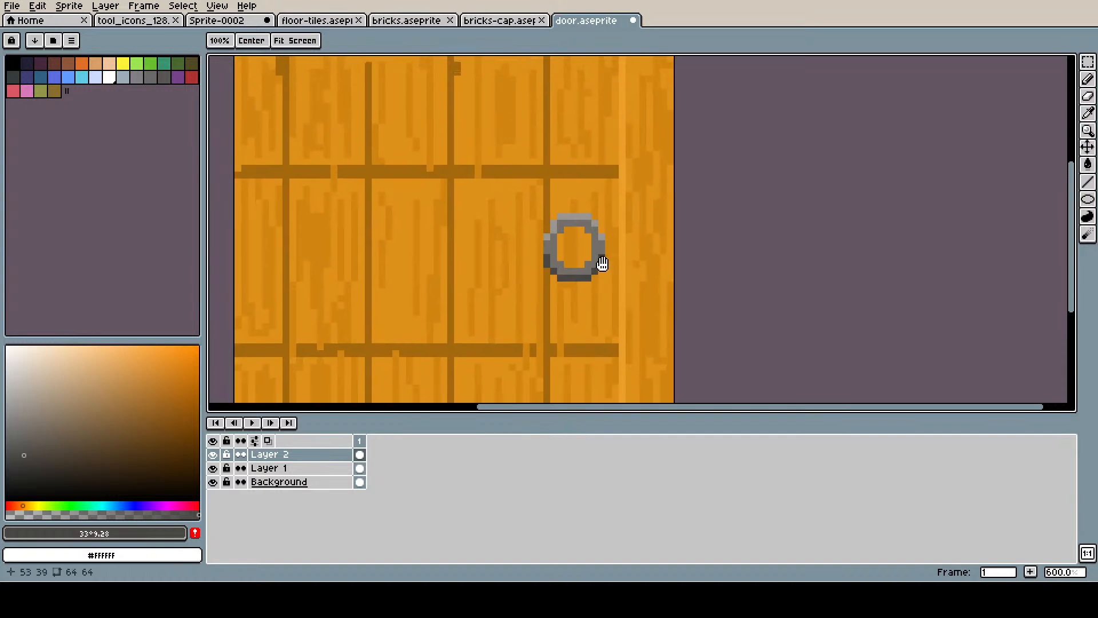
key(ctrl+s)
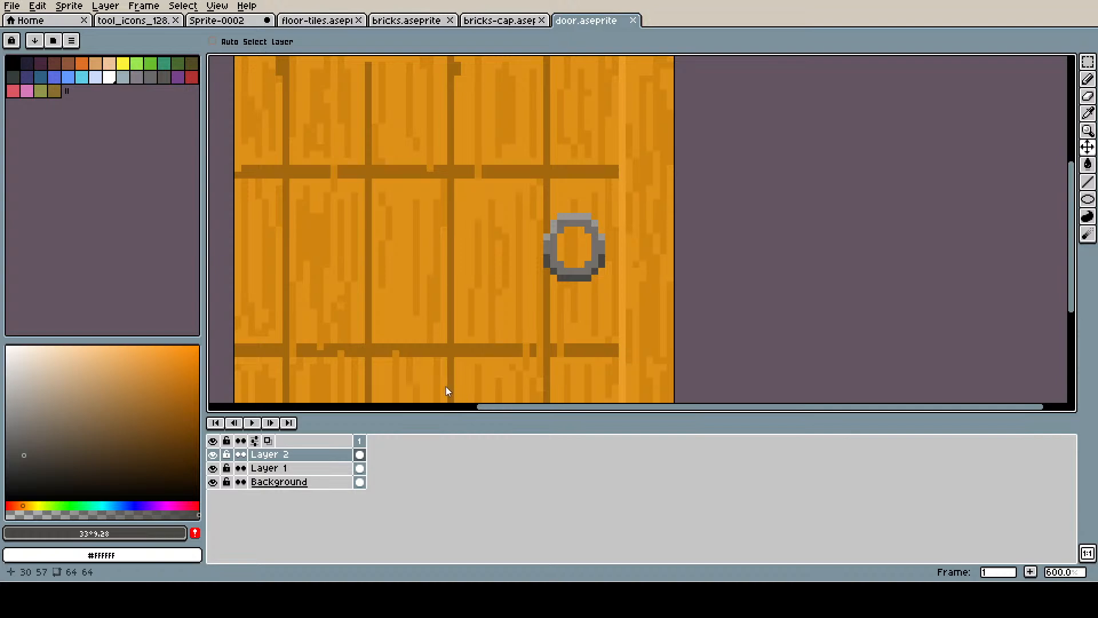
- Add a new layer above the ring handle's layer and sample the base wood orange #df9119 as the drawing colour
key(shift+n)
key(i)
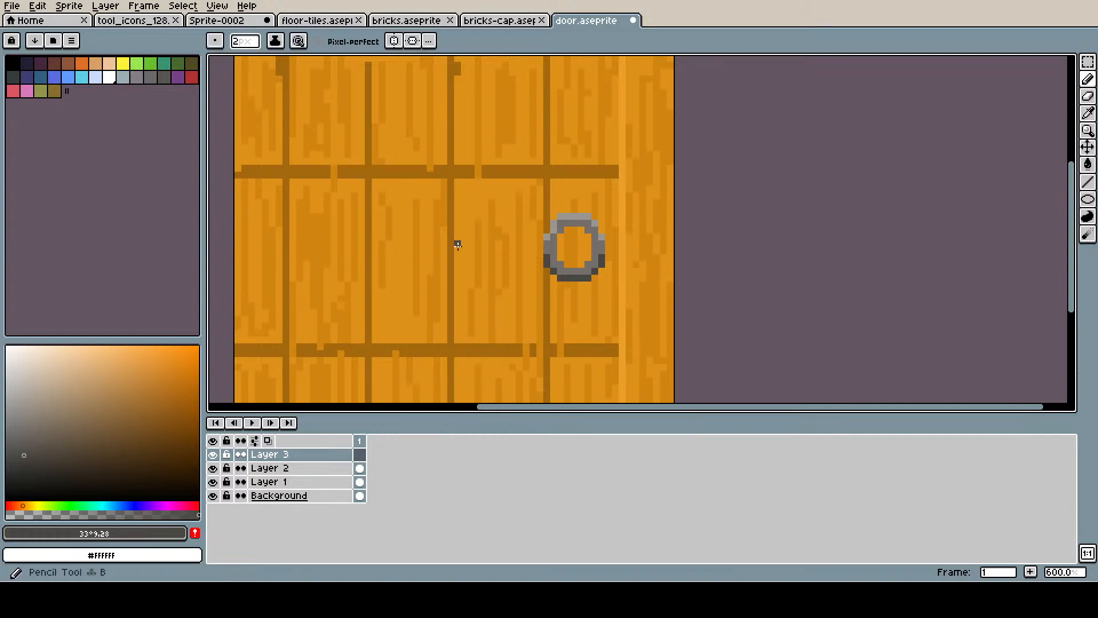
click(508, 147)
key(b)
drag(452, 217, 514, 233)
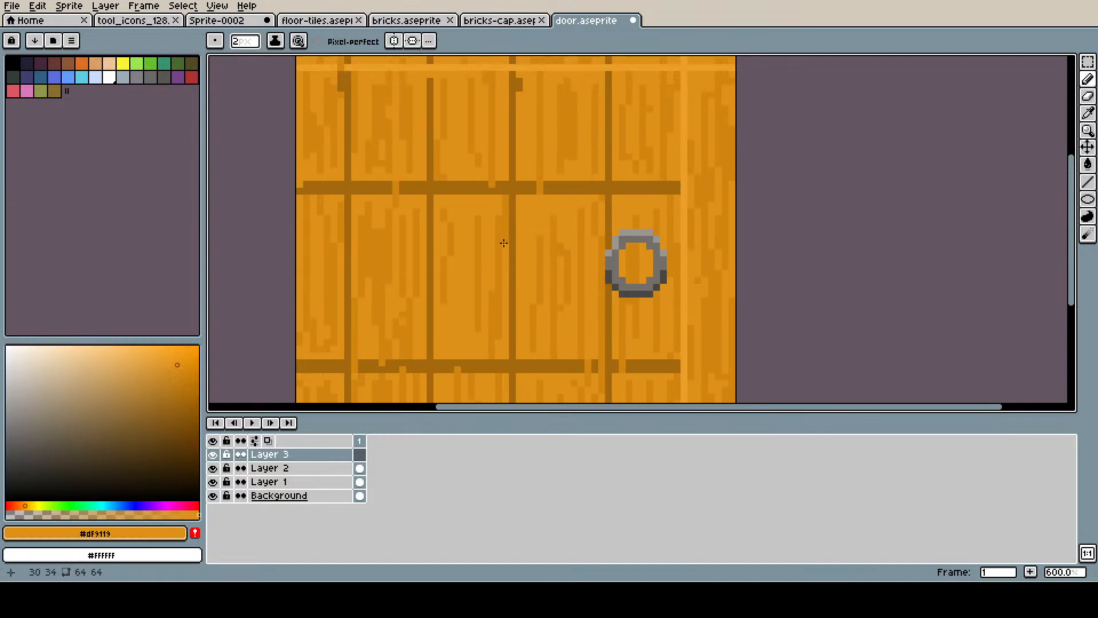
click(181, 388)
drag(299, 177, 383, 171)
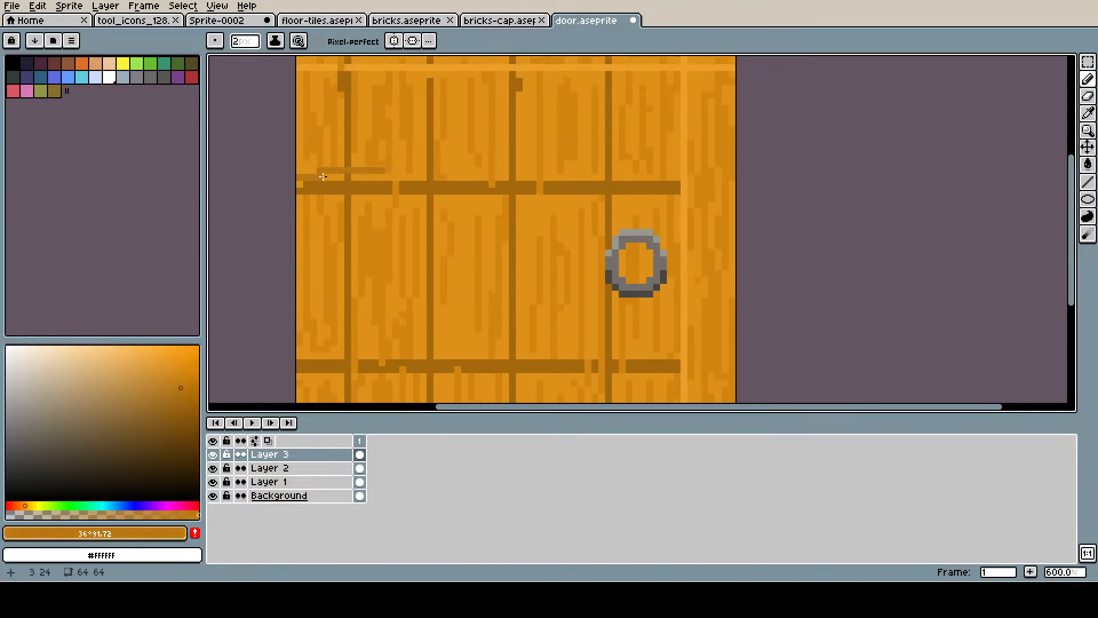
key(ctrl+z)
- Paint a reddish-brown band, HSV 23°, 90, 48, about 56 px long over the planks' upper horizontal seam
click(180, 424)
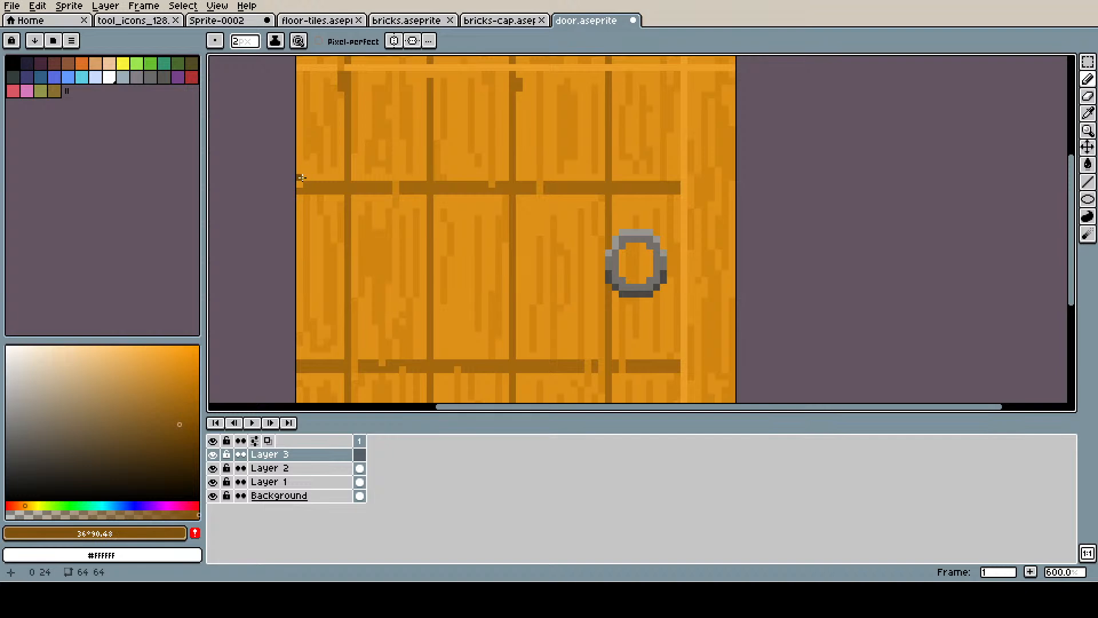
click(17, 506)
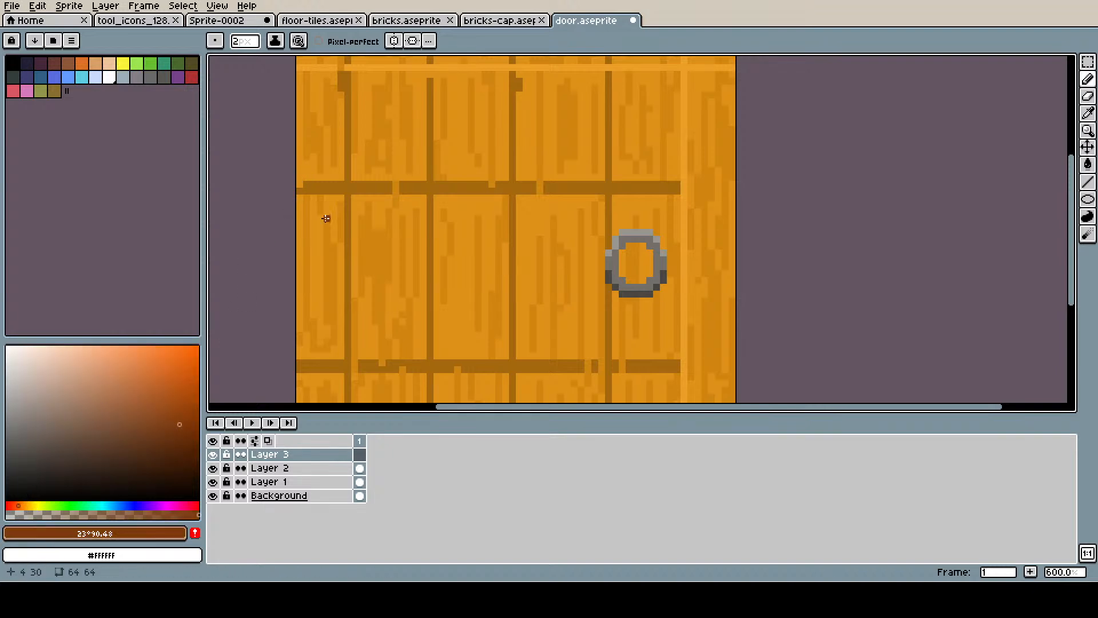
drag(298, 171, 392, 168)
key(ctrl+z)
mouse_move(289, 172)
mouse_down()
mouse_move(372, 171)
mouse_move(427, 217)
mouse_move(447, 191)
mouse_move(530, 185)
mouse_up()
scroll(366, 199, down, 2)
key(ctrl+z)
mouse_move(443, 191)
mouse_down()
mouse_move(640, 192)
mouse_move(639, 205)
mouse_move(601, 207)
mouse_move(618, 195)
mouse_move(636, 208)
mouse_move(553, 195)
mouse_move(634, 199)
mouse_move(408, 194)
mouse_move(381, 196)
mouse_move(381, 207)
mouse_move(478, 197)
mouse_up()
drag(494, 195, 526, 202)
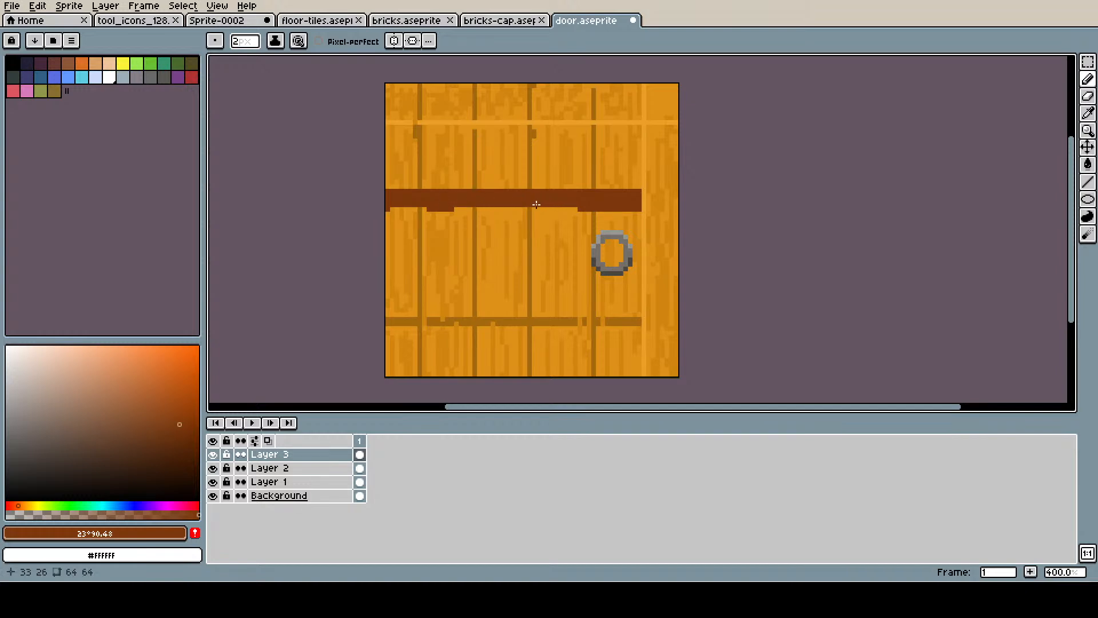
- Fill in the band's uneven lower edge and erase the stray brown pixels beneath it
mouse_move(456, 208)
mouse_down()
mouse_move(537, 199)
mouse_move(481, 210)
mouse_move(589, 210)
mouse_up()
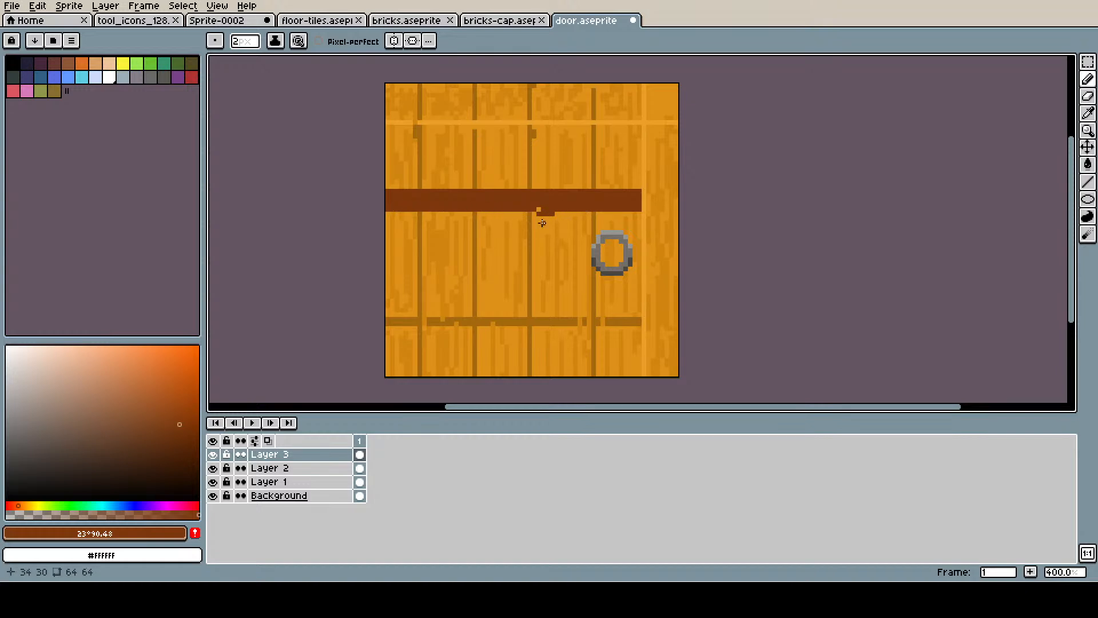
key(e)
drag(552, 214, 547, 213)
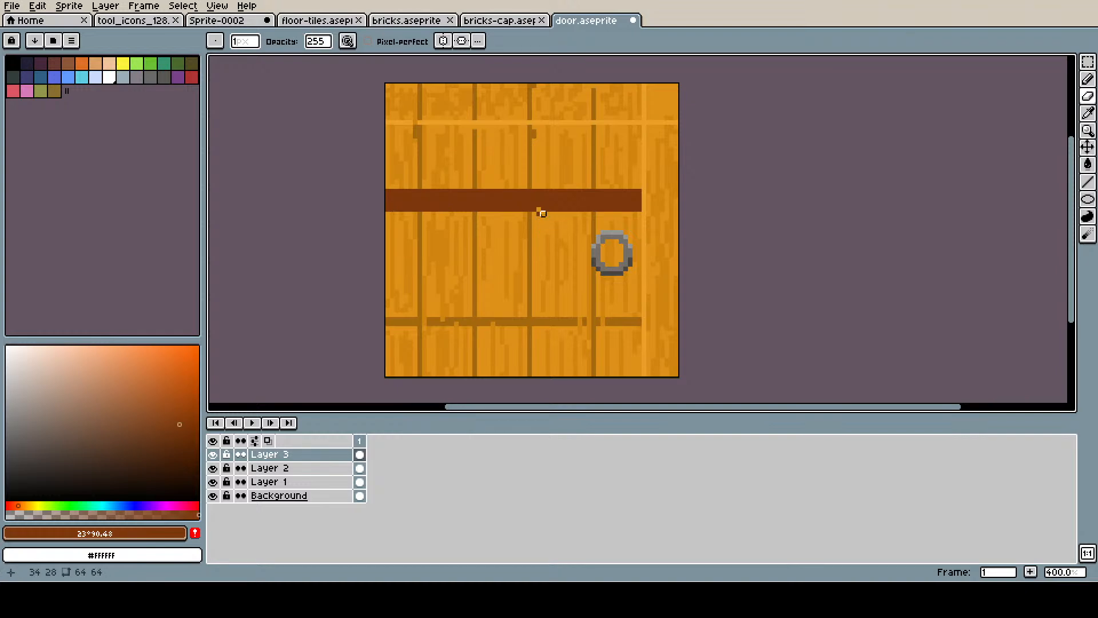
- Shade the lower part of the band with irregular strokes of darker brown, HSV 23°, 95, 41
key(b)
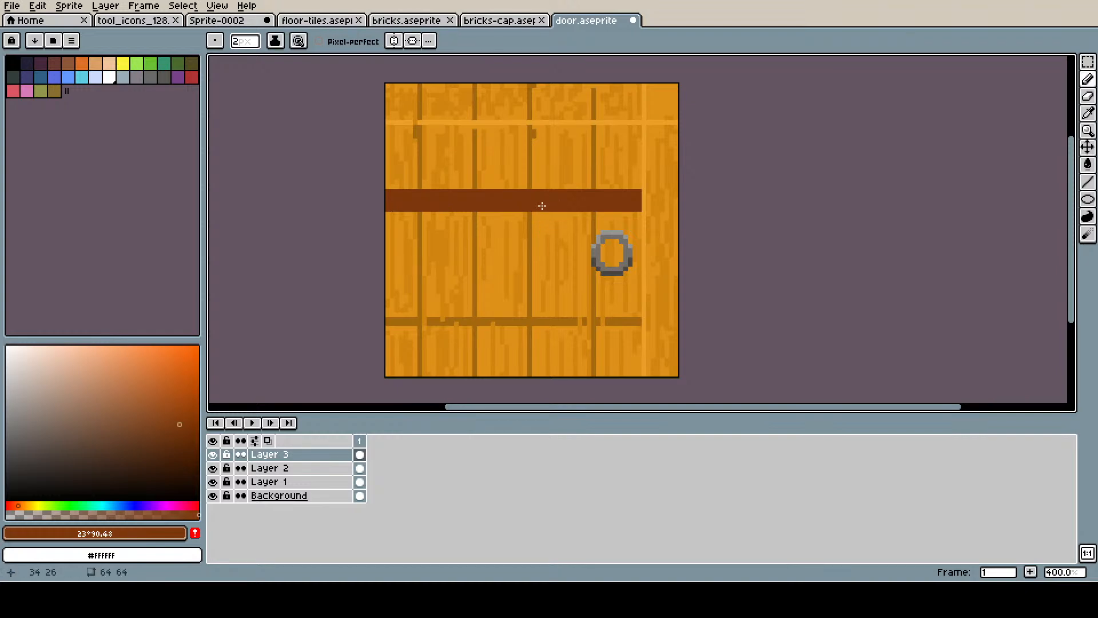
alt+click(523, 193)
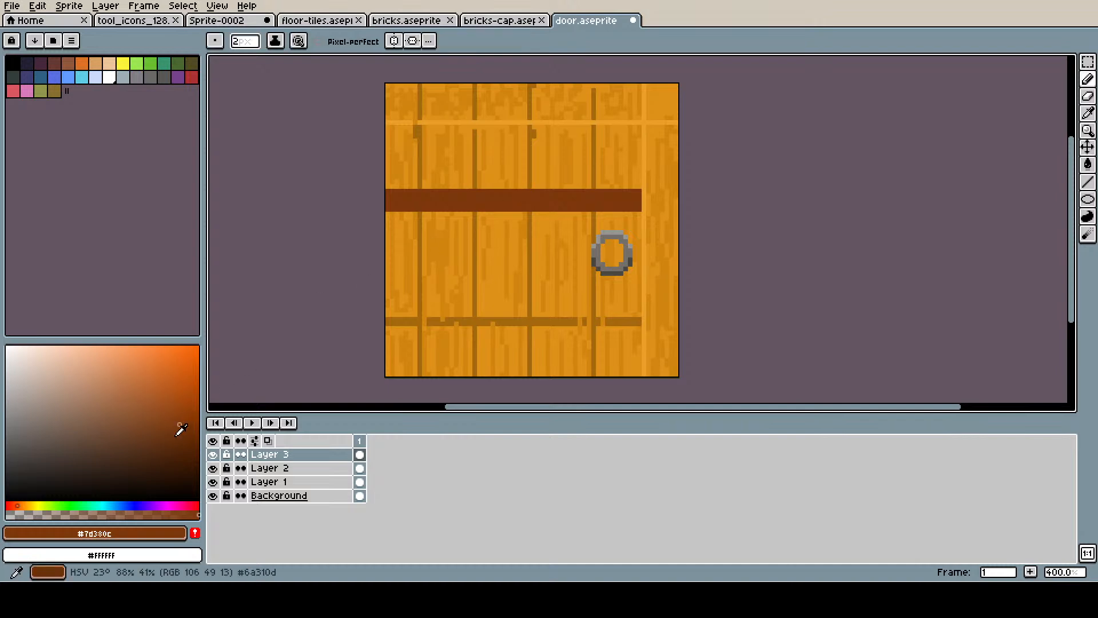
click(189, 435)
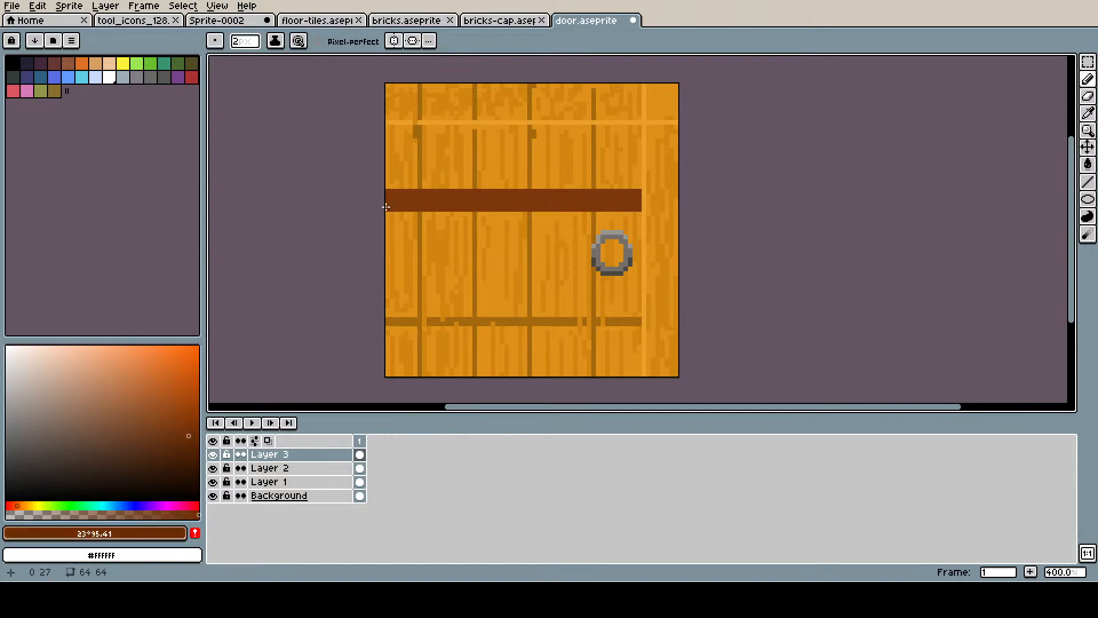
mouse_move(480, 205)
mouse_down()
mouse_move(540, 205)
mouse_move(489, 207)
mouse_move(579, 204)
mouse_up()
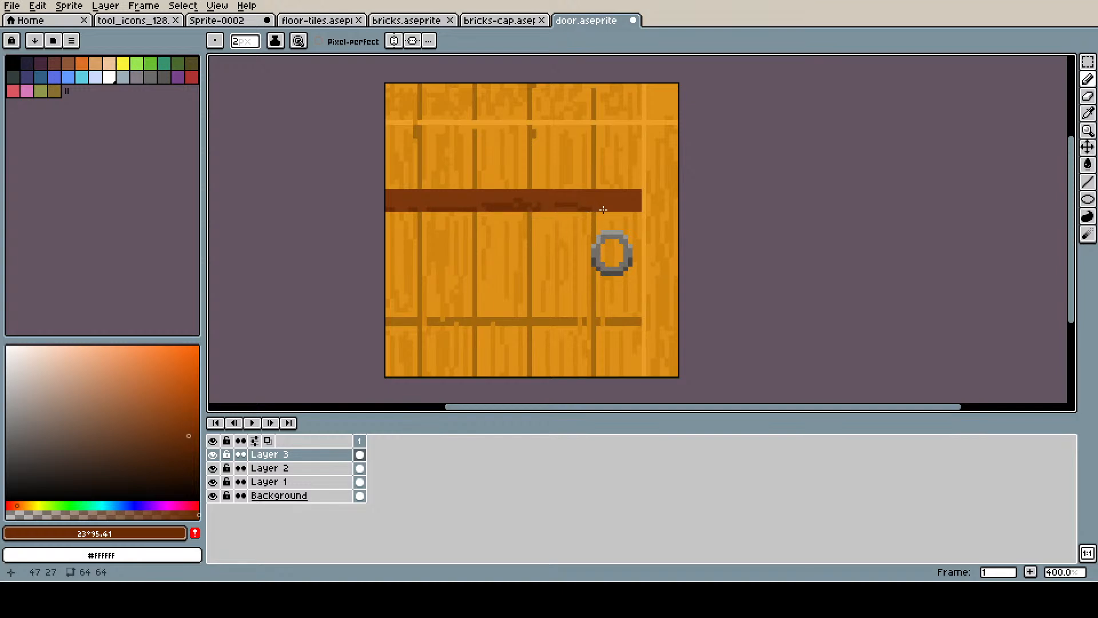
click(637, 204)
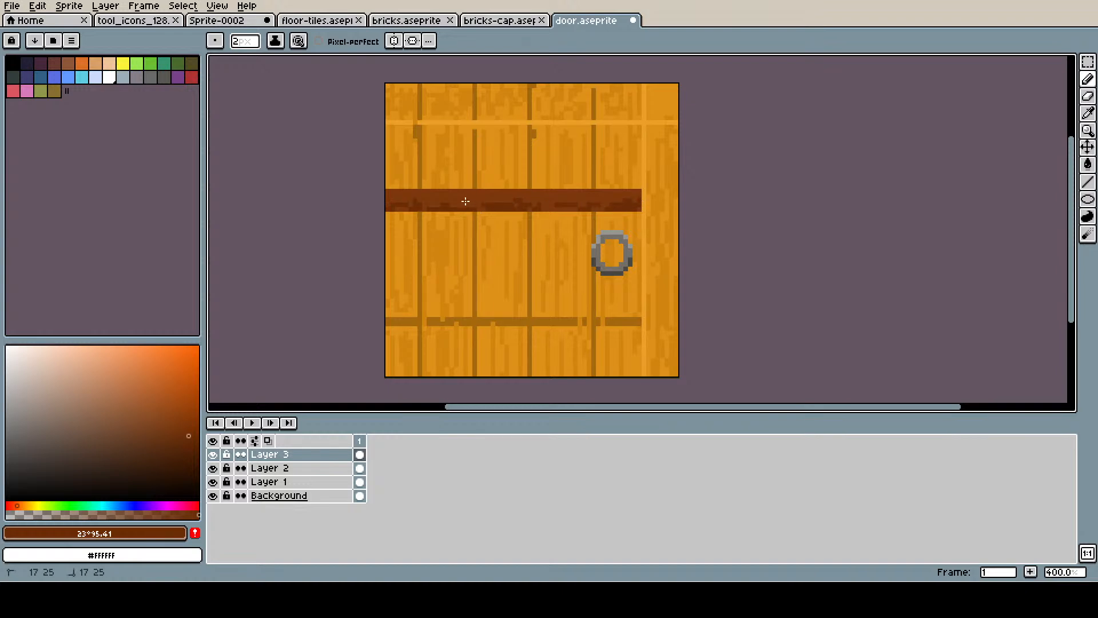
- Highlight the upper edge of the band with irregular strokes of lighter brown, HSV 23°, 85, 62
alt+click(434, 194)
click(170, 402)
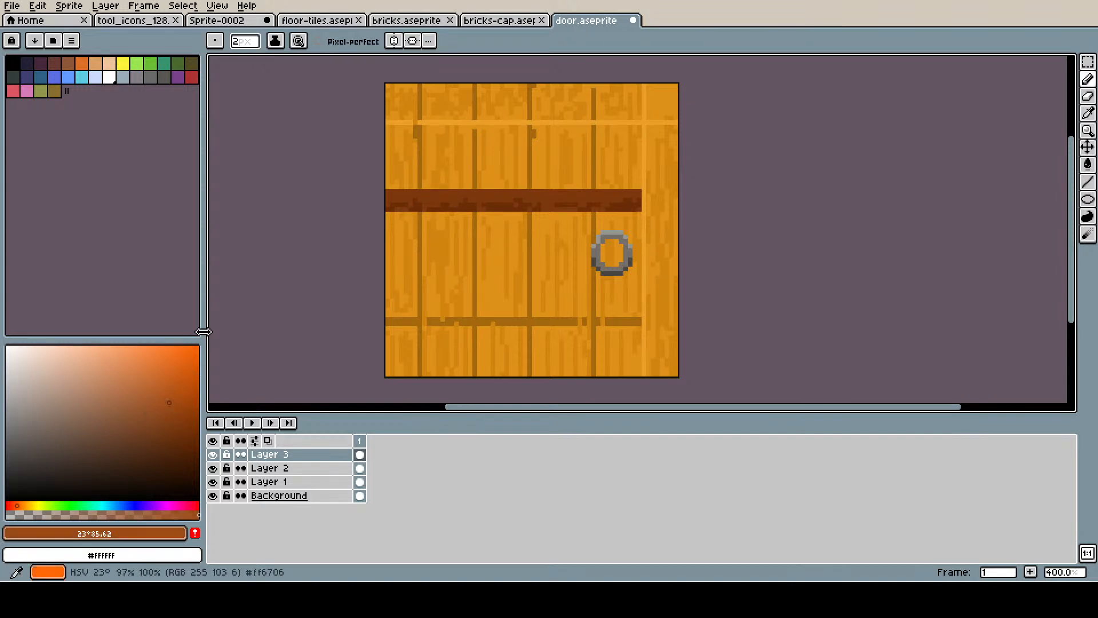
drag(388, 192, 584, 190)
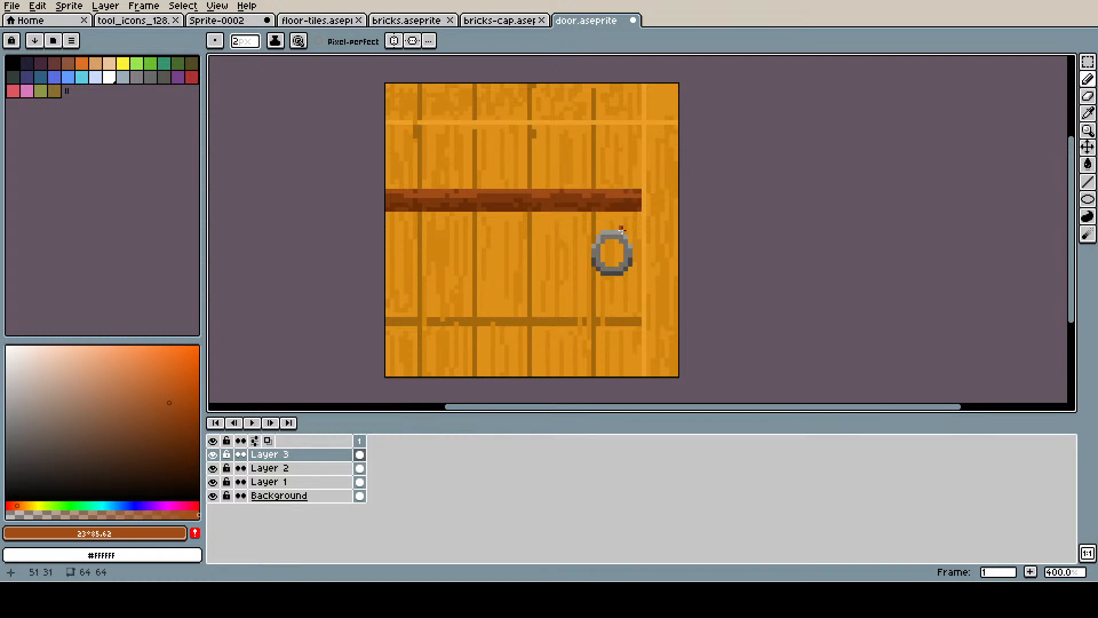
- Rename the ring handle's layer, Layer 2, as handle
click(323, 473)
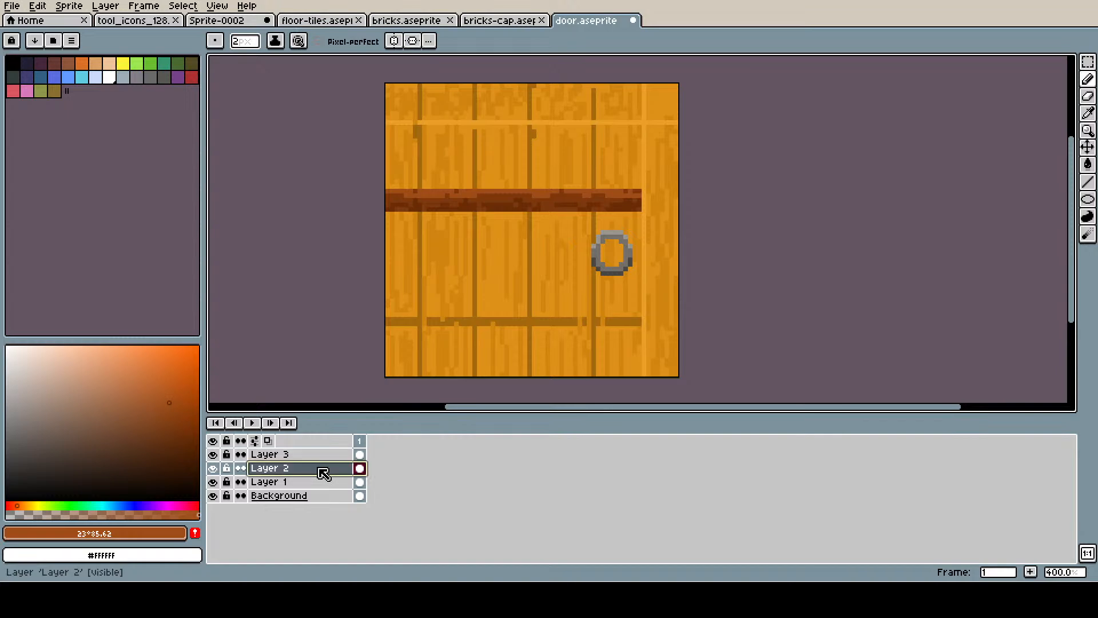
double_click(322, 464)
text(handle)
key(Return)
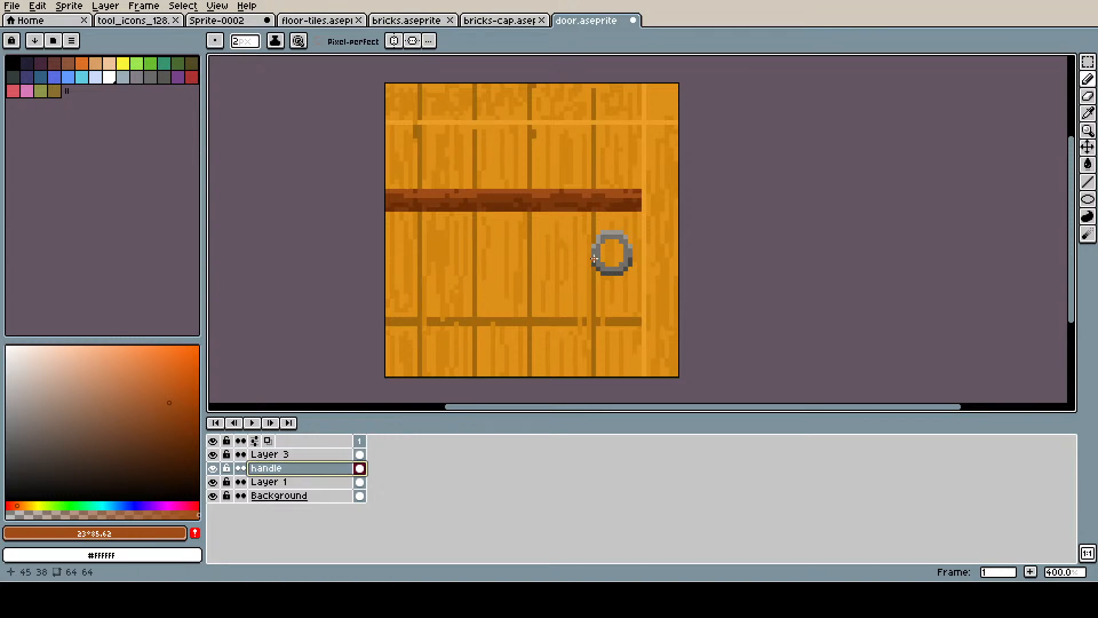
- Draw a small mount above the ring in sampled greys #4a4743 and #999691, and move the whole handle about 5 px down
alt+click(613, 233)
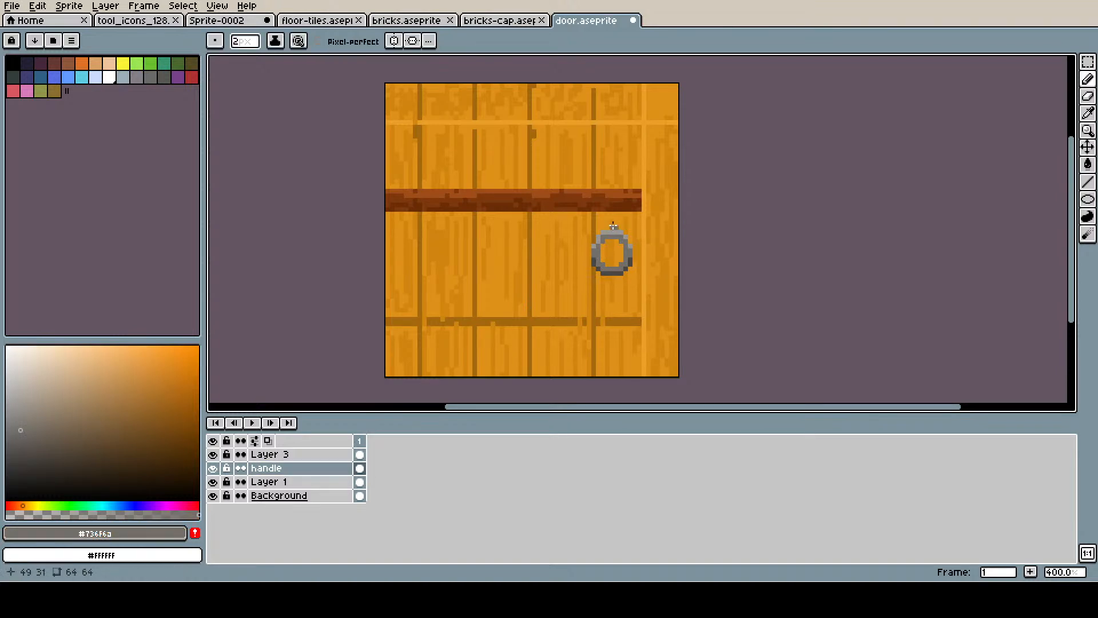
alt+click(635, 257)
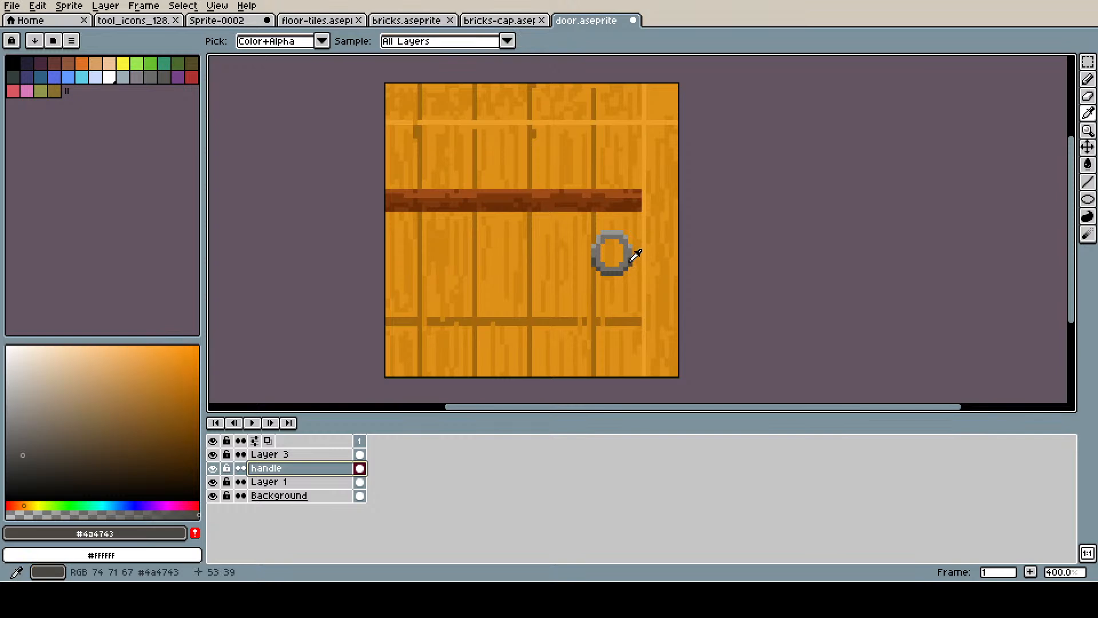
click(614, 228)
click(609, 228)
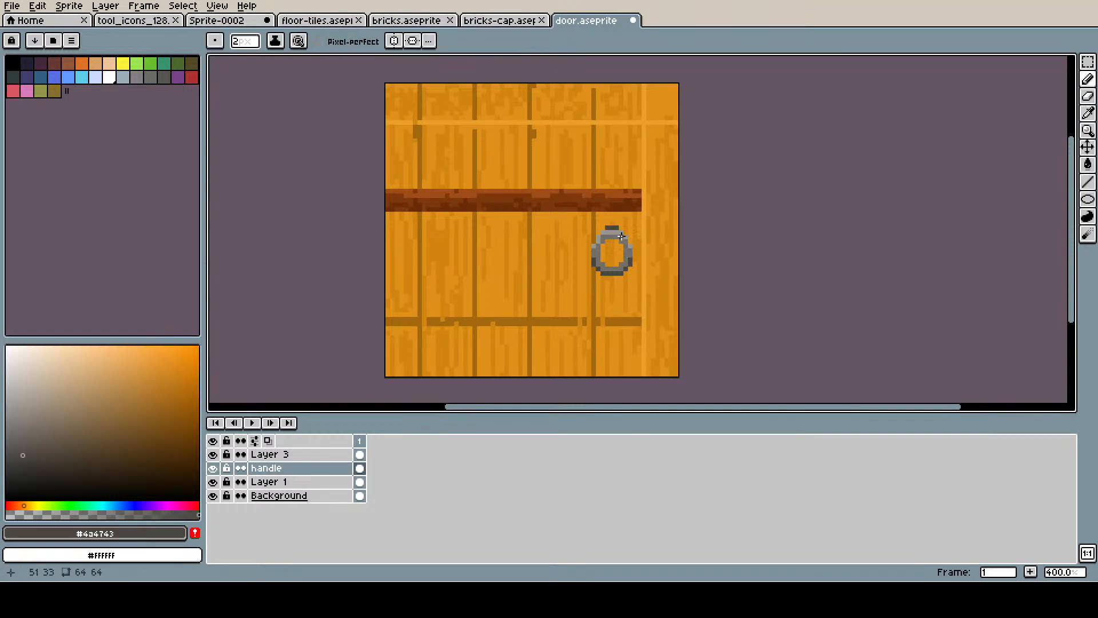
alt+click(625, 255)
alt+click(616, 232)
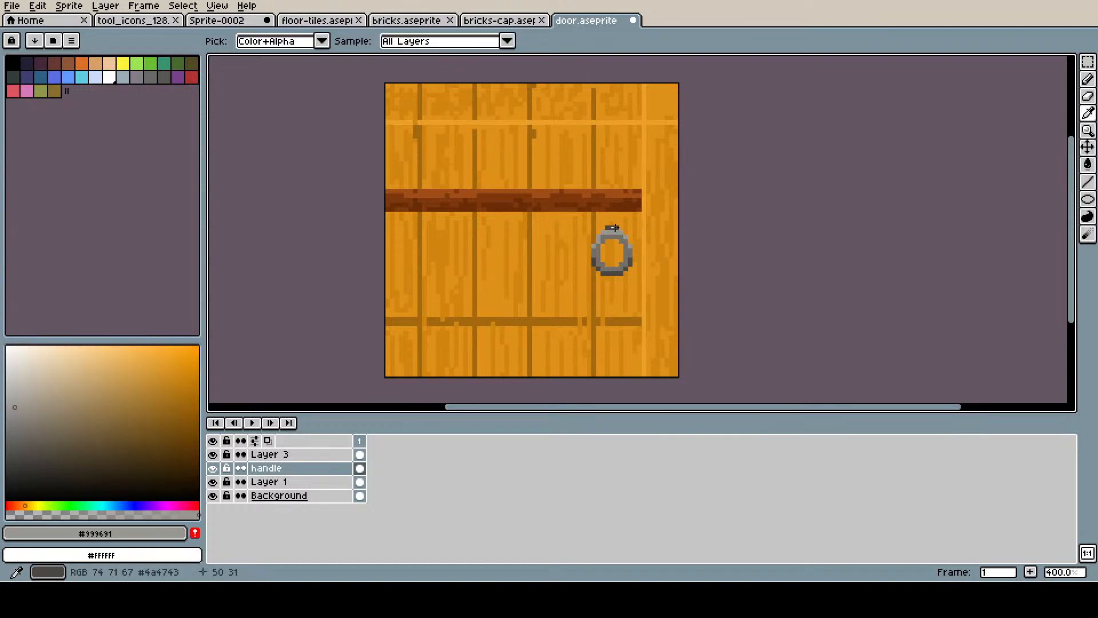
click(609, 223)
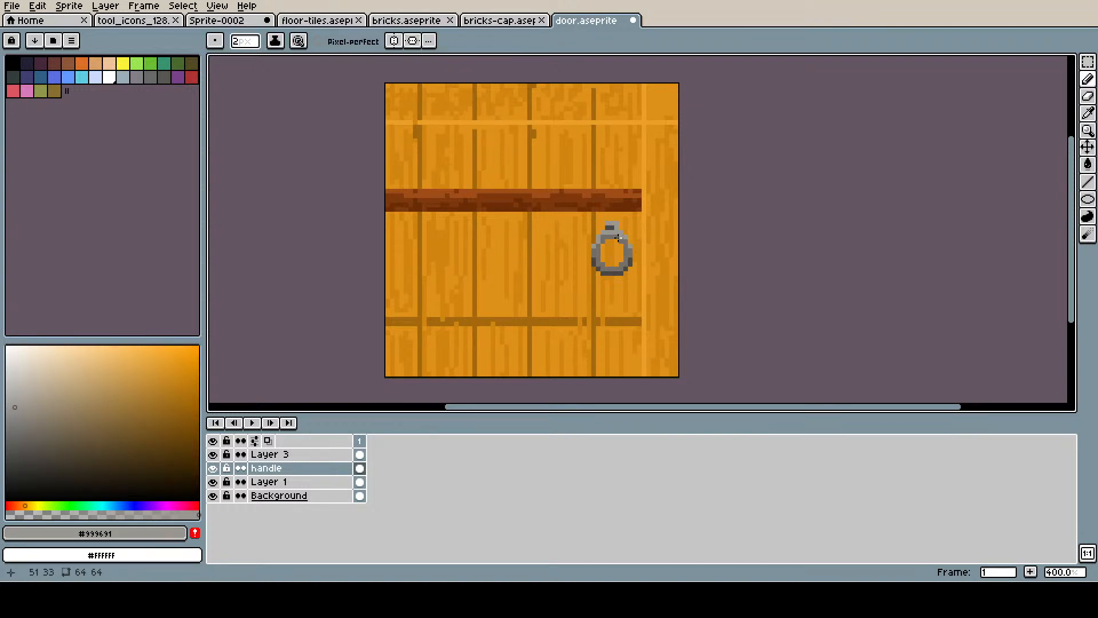
alt+click(615, 231)
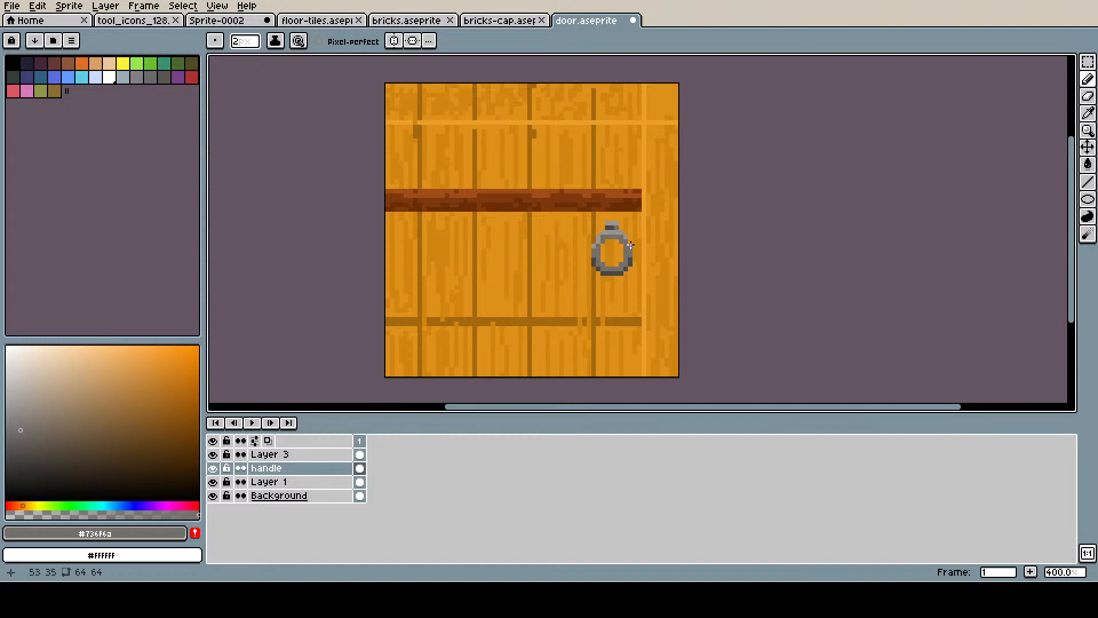
click(1087, 147)
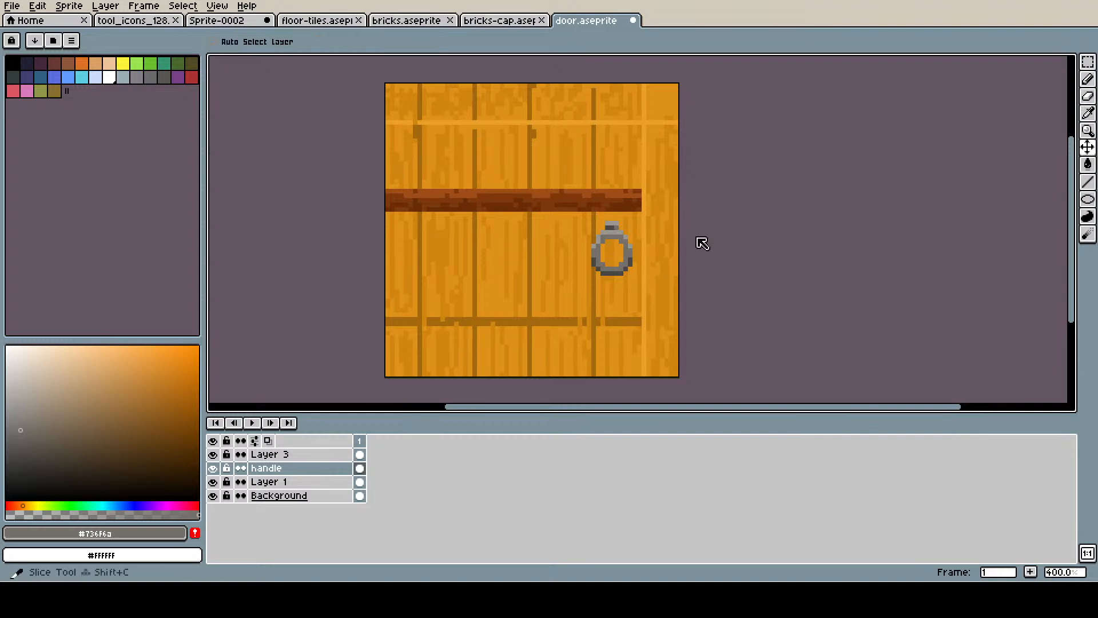
drag(618, 262, 618, 284)
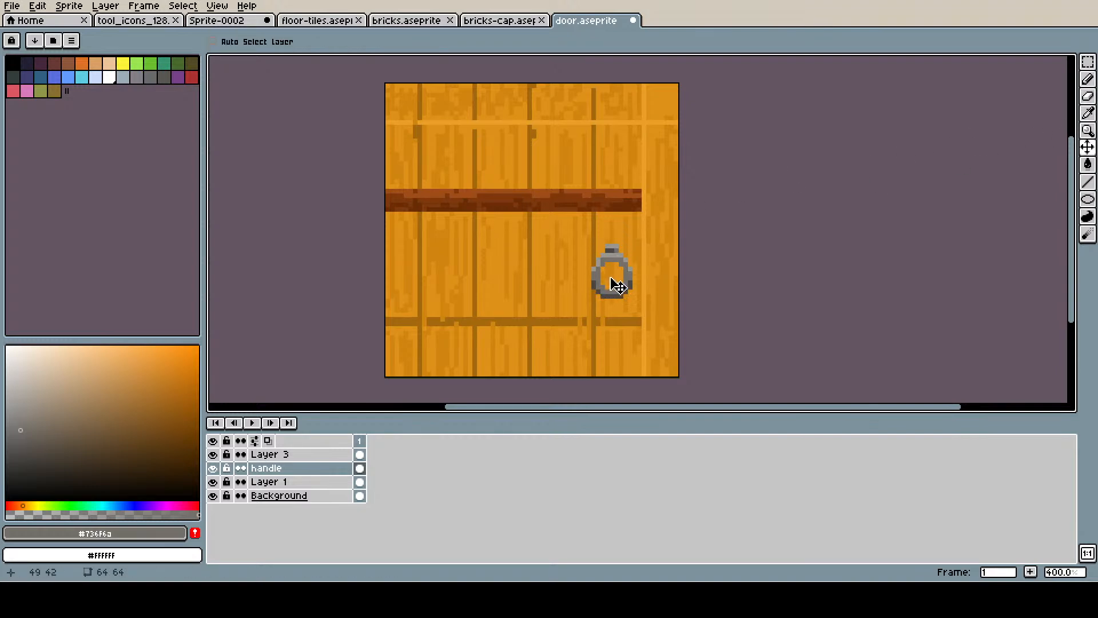
- Rename the brown band's layer, Layer 3, as bands
double_click(280, 456)
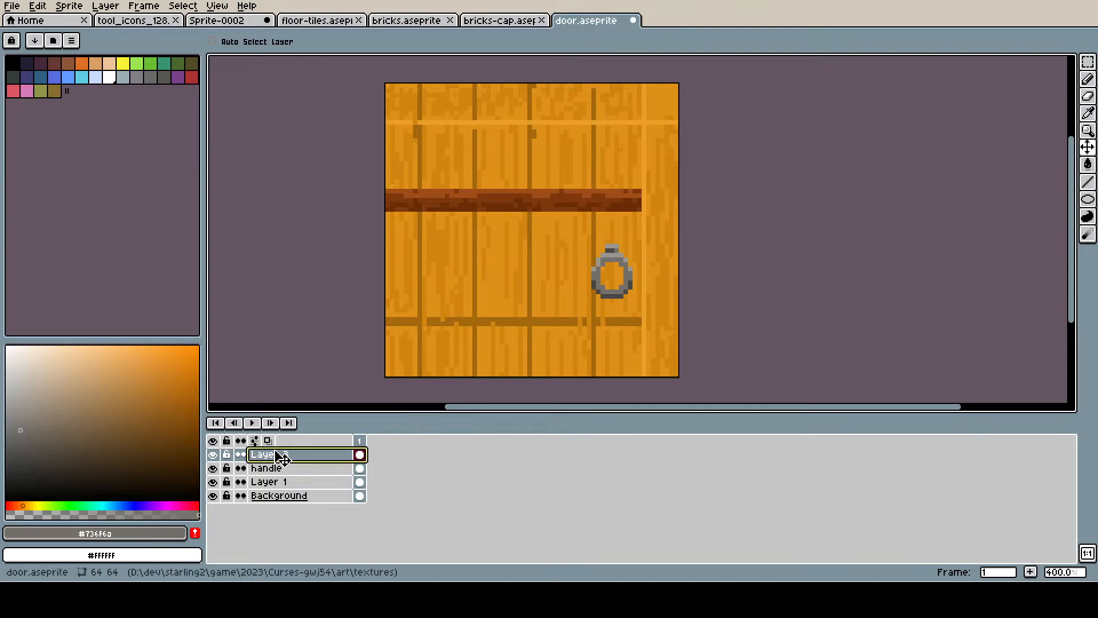
text(bands)
key(Return)
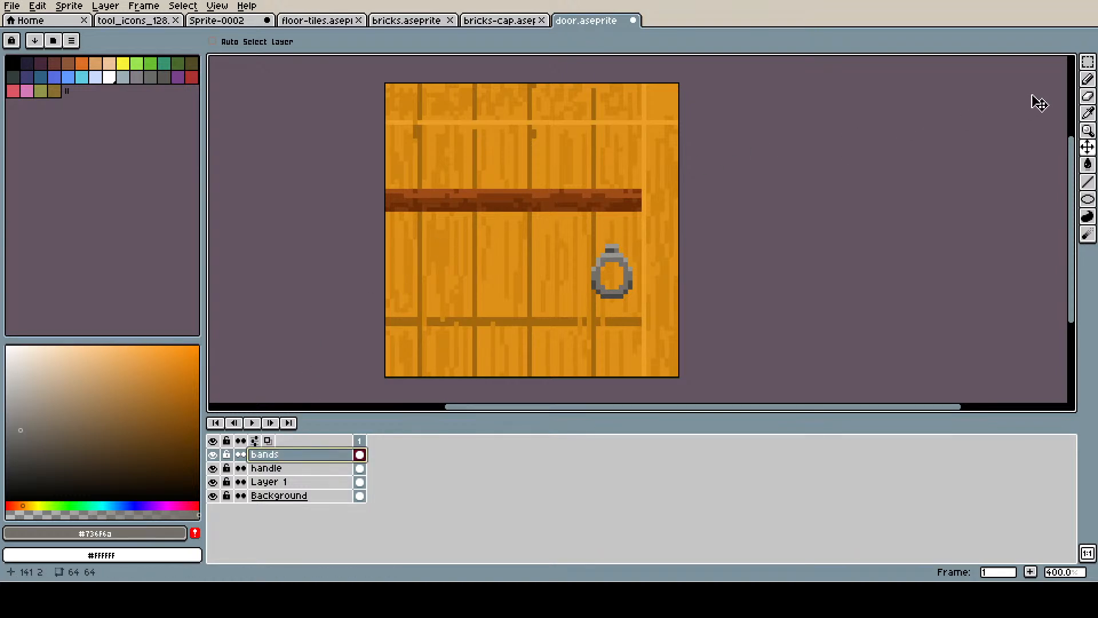
click(1087, 62)
drag(383, 167, 701, 226)
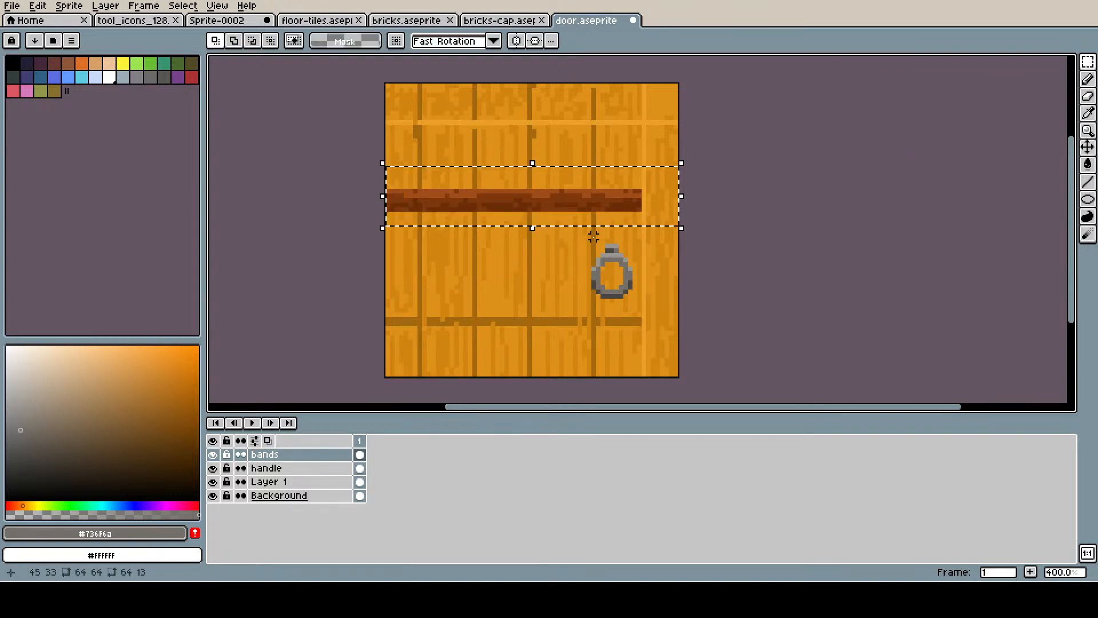
click(593, 235)
- Save the file and darken the band's lower edge with the sampled shadow brown #6a2c05
key(ctrl+s)
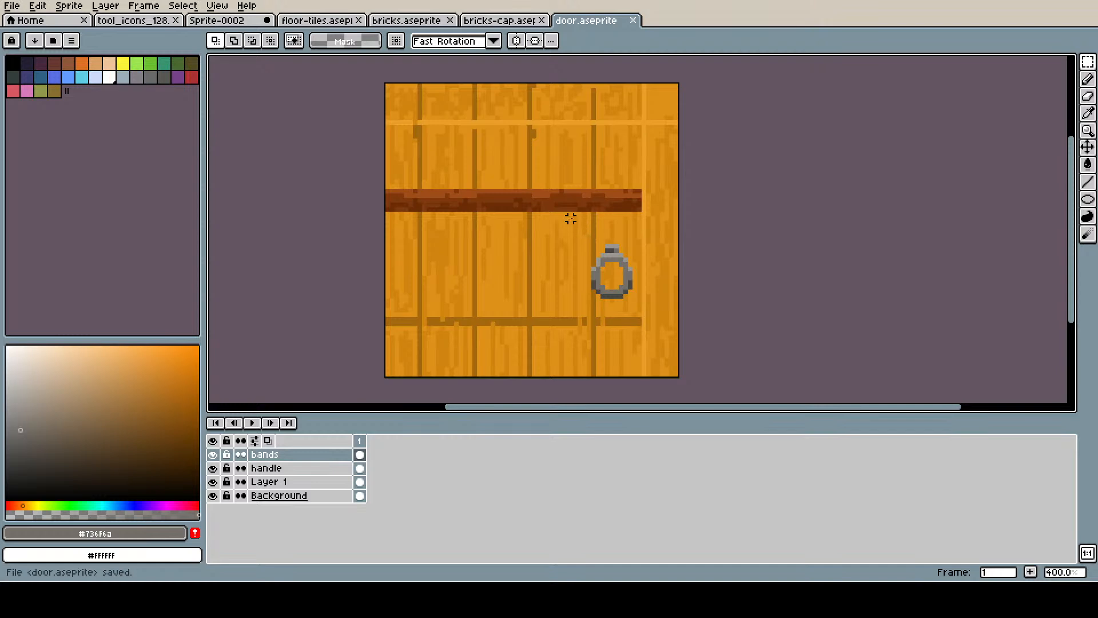
scroll(566, 218, up, 2)
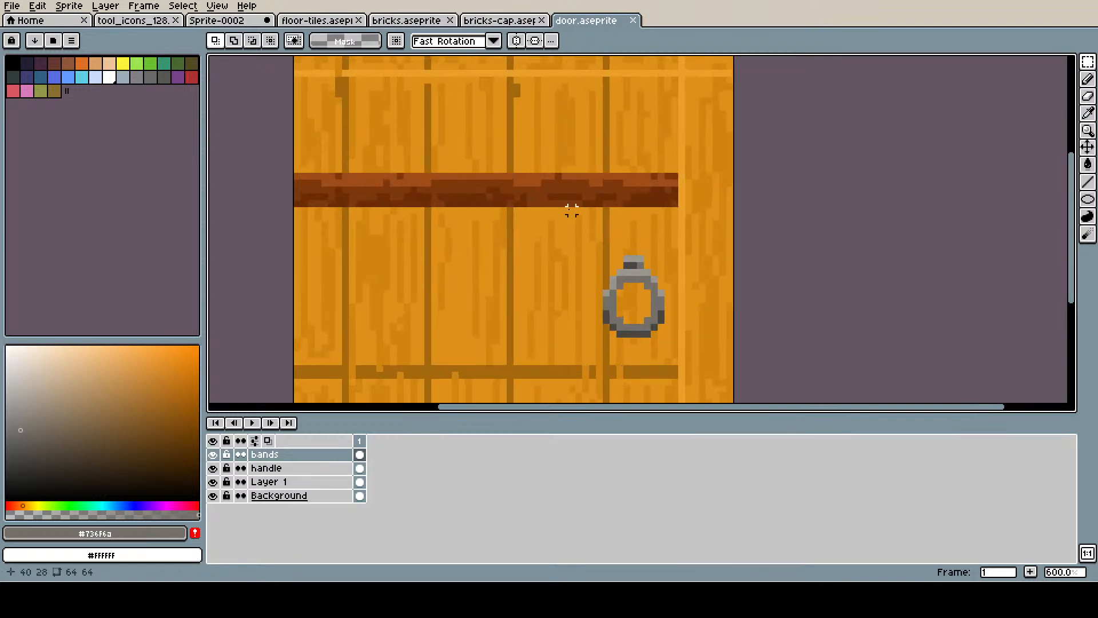
key(b)
alt+click(596, 203)
drag(610, 203, 635, 203)
drag(524, 202, 578, 203)
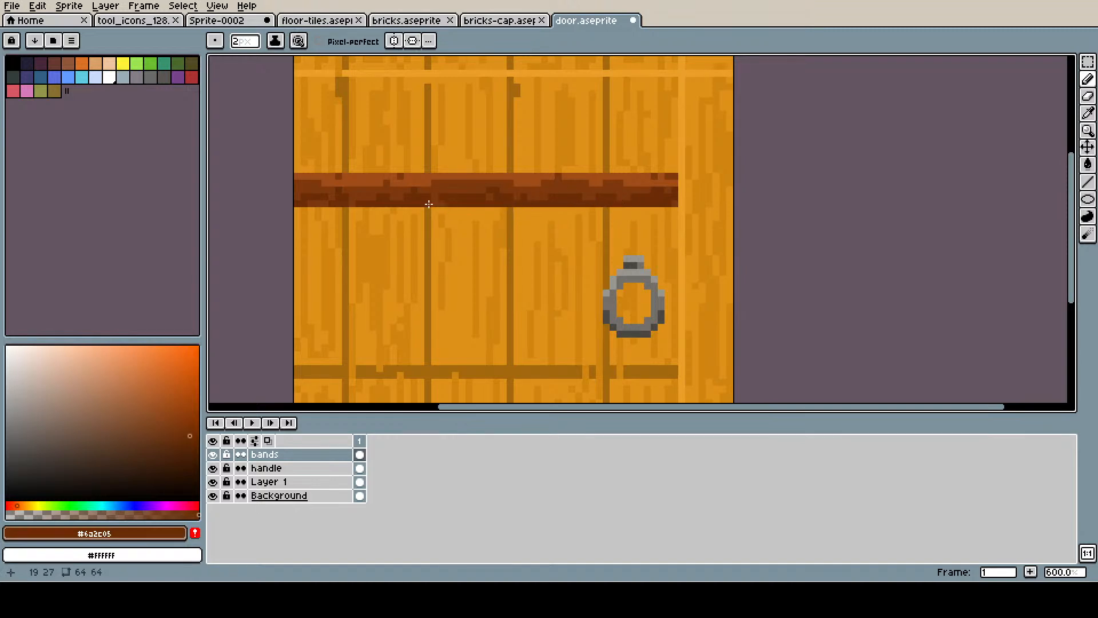
- Set the drawing colour to a very dark brown, HSV 23°, 94, 25
drag(422, 232, 497, 245)
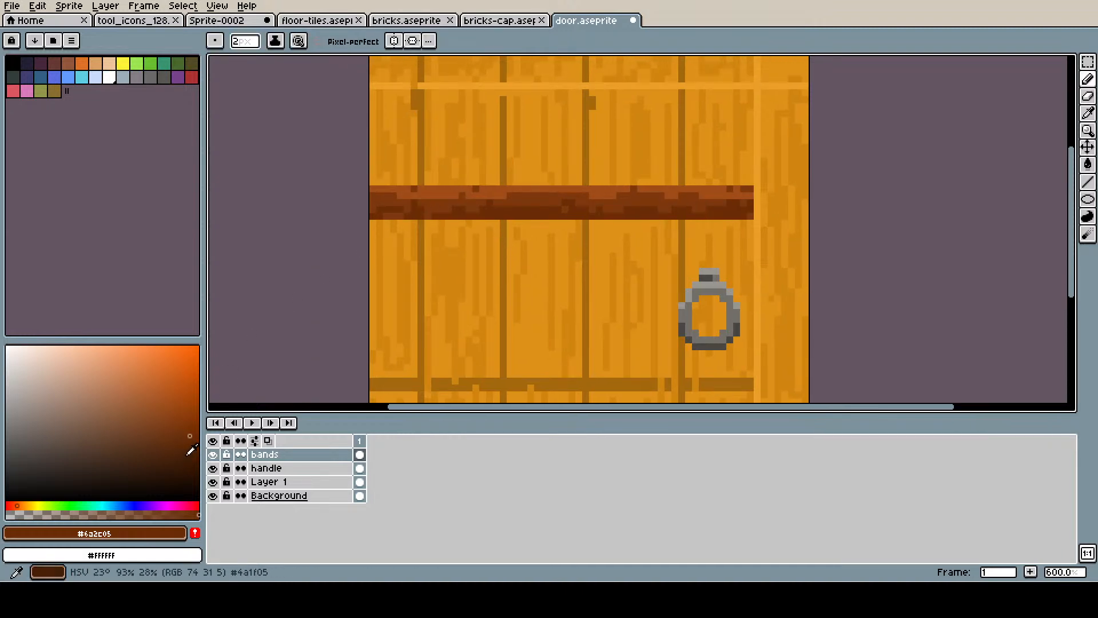
click(192, 456)
click(387, 202)
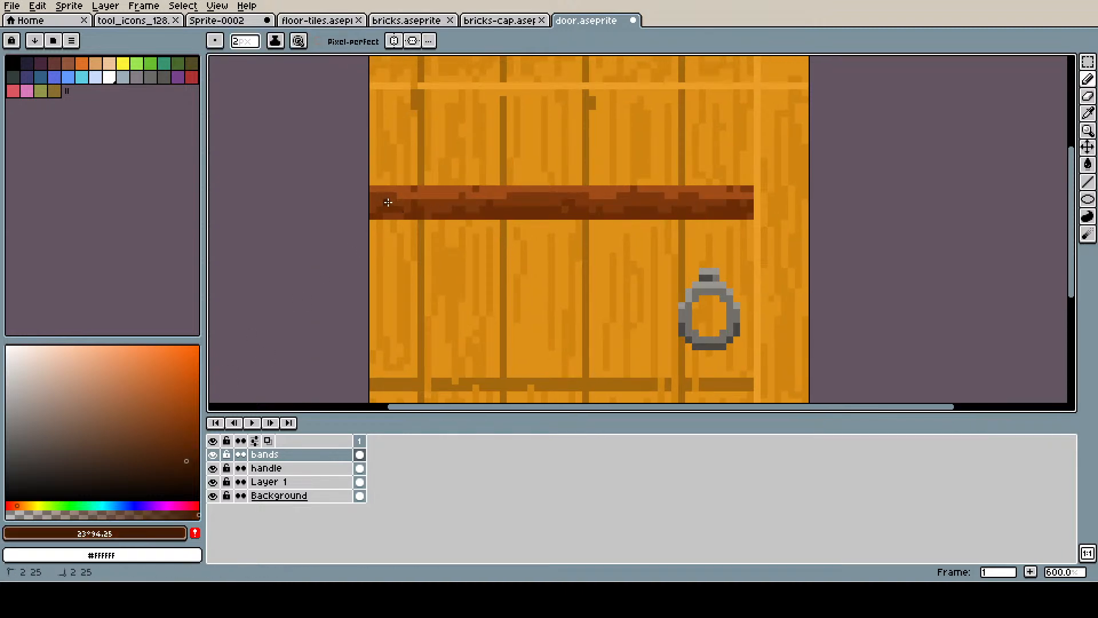
click(433, 203)
key(ctrl+z)
key(ctrl+z)
drag(439, 226, 528, 217)
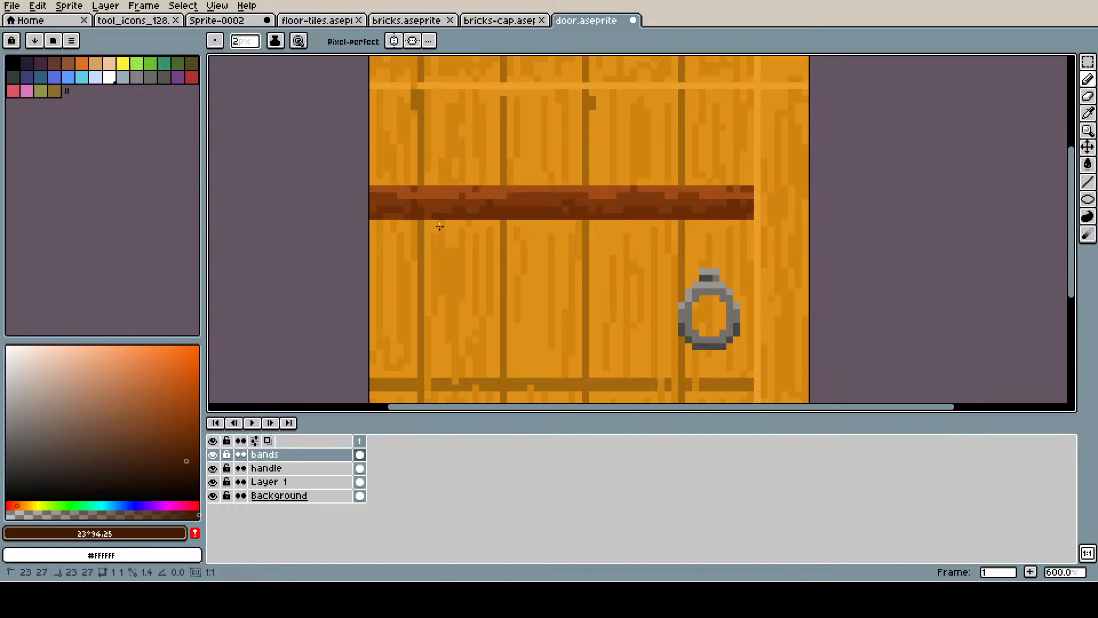
key(ctrl+z)
- Add a new layer above the bands and draw a 2 × 2 px dark rivet near the band's left end with an upper highlight, HSV 23°, 61, 78
key(shift+n)
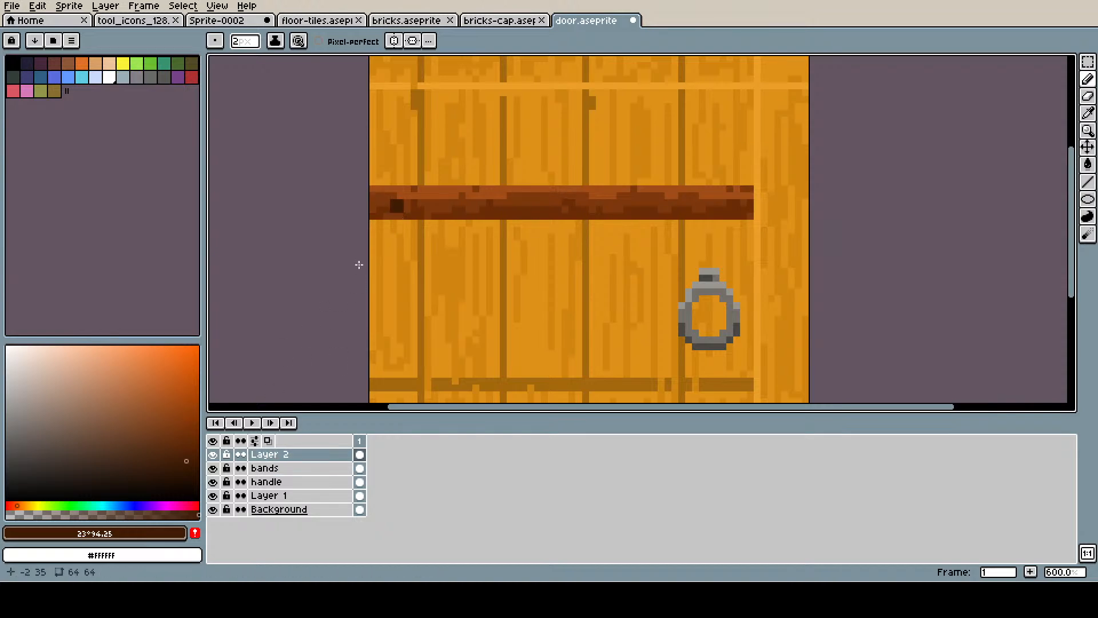
key(i)
click(416, 189)
key(b)
click(162, 389)
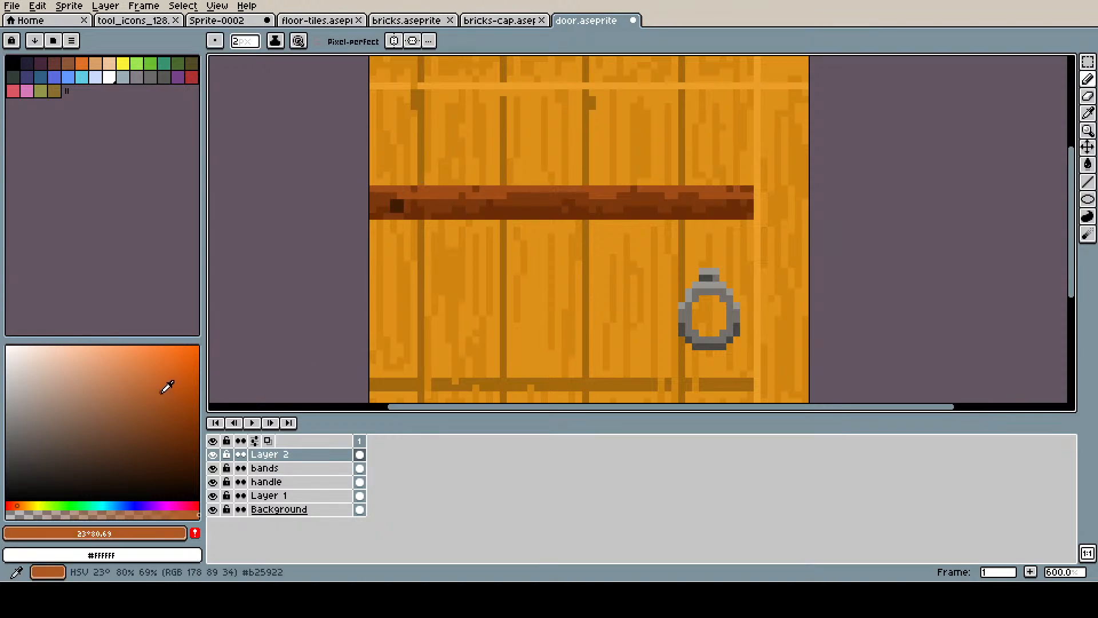
click(399, 199)
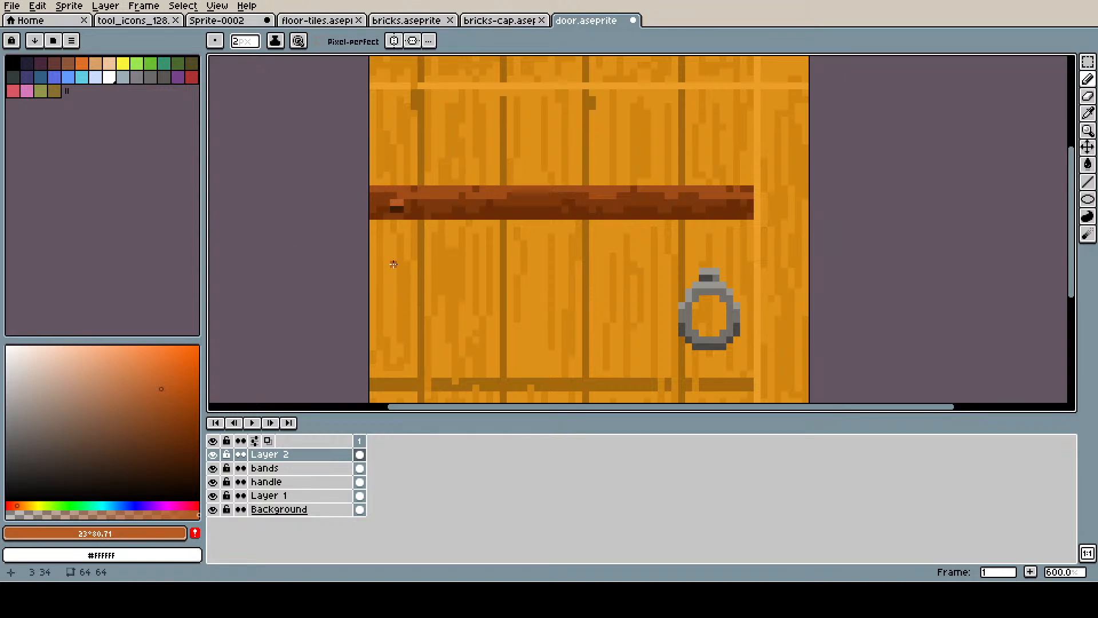
click(125, 378)
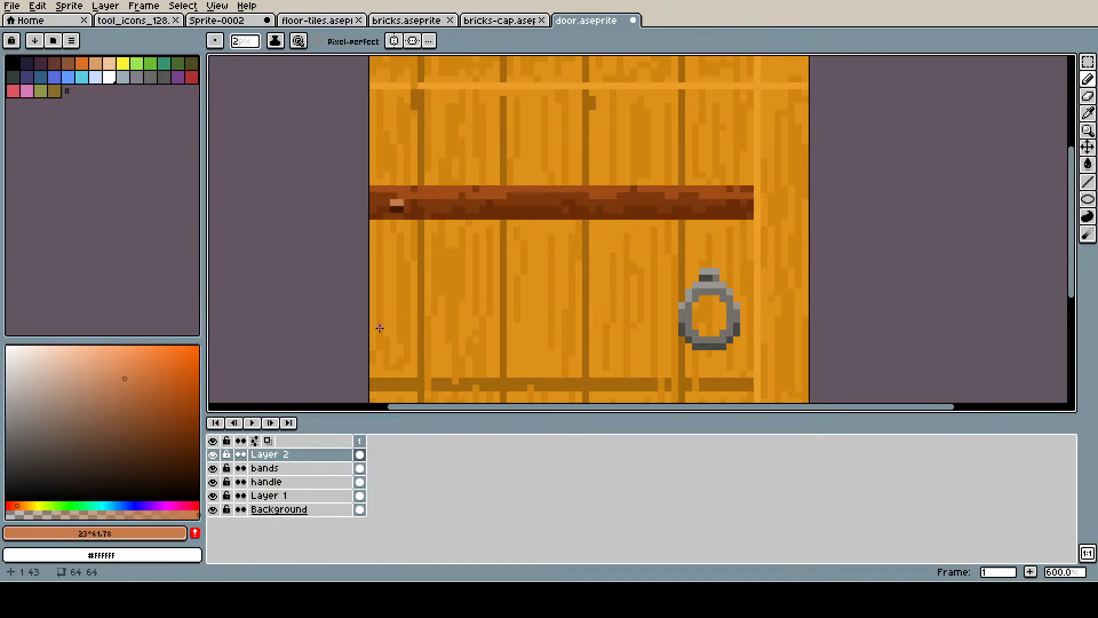
- Select the rivet near the band's left end and place four copies of it along the band towards the right
click(1087, 62)
mouse_move(367, 183)
mouse_down()
mouse_move(420, 236)
mouse_move(427, 213)
mouse_move(497, 213)
mouse_move(483, 211)
mouse_up()
key(ctrl+z)
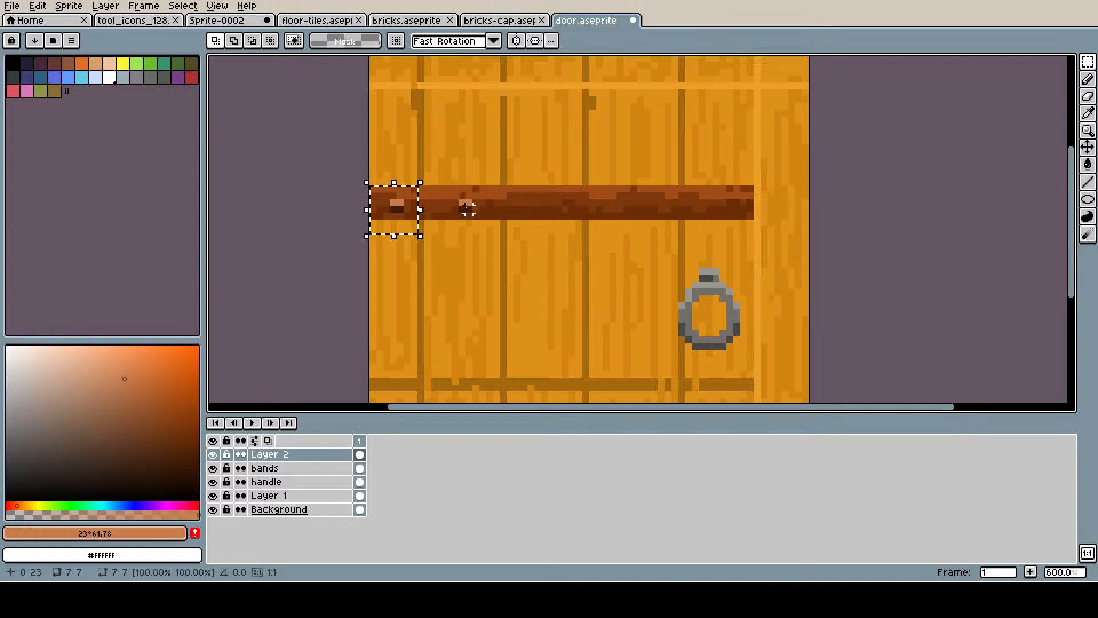
drag(407, 204, 540, 216)
key(Return)
drag(411, 211, 595, 216)
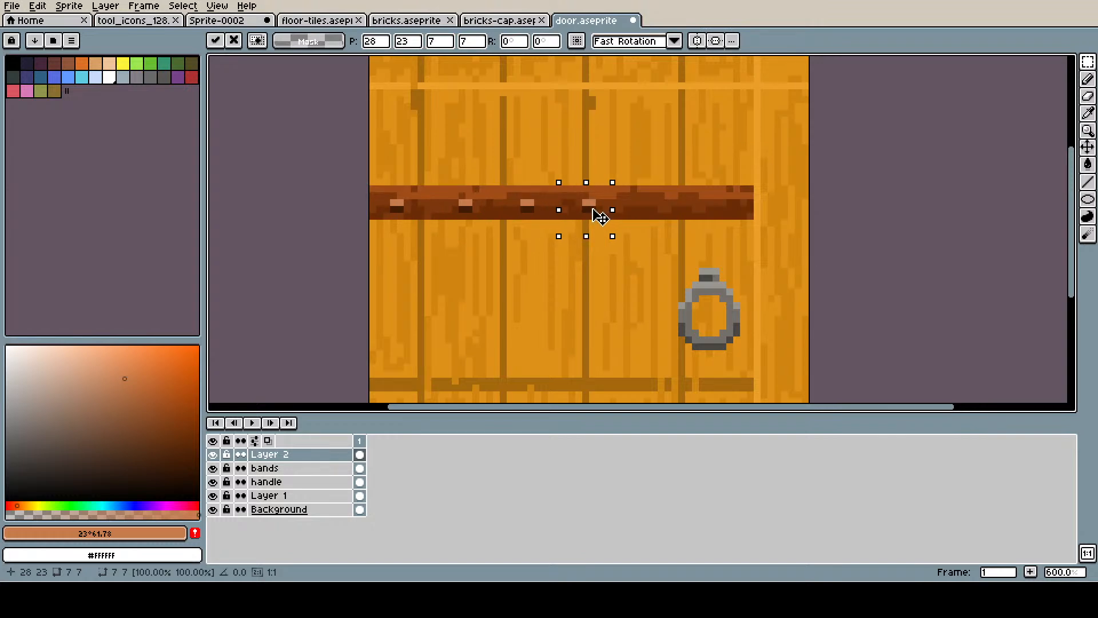
key(Return)
drag(412, 213, 657, 212)
key(Return)
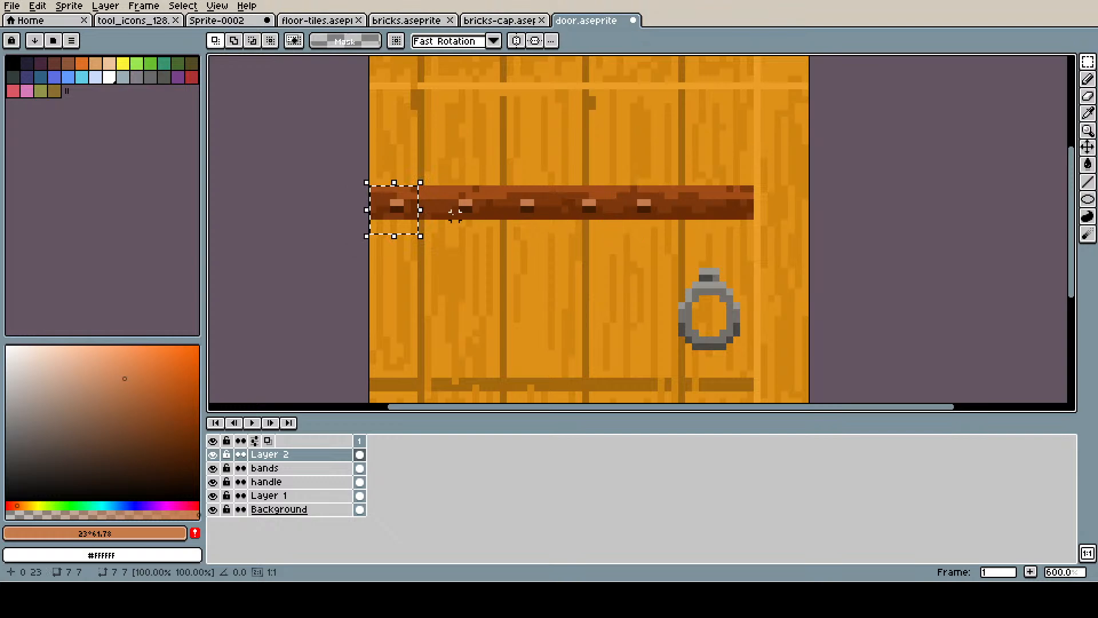
- Place another rivet copy near the band's right end, even out the fifth rivet's spacing, and save the file
drag(412, 211, 727, 208)
click(853, 155)
drag(625, 178, 670, 232)
click(655, 213)
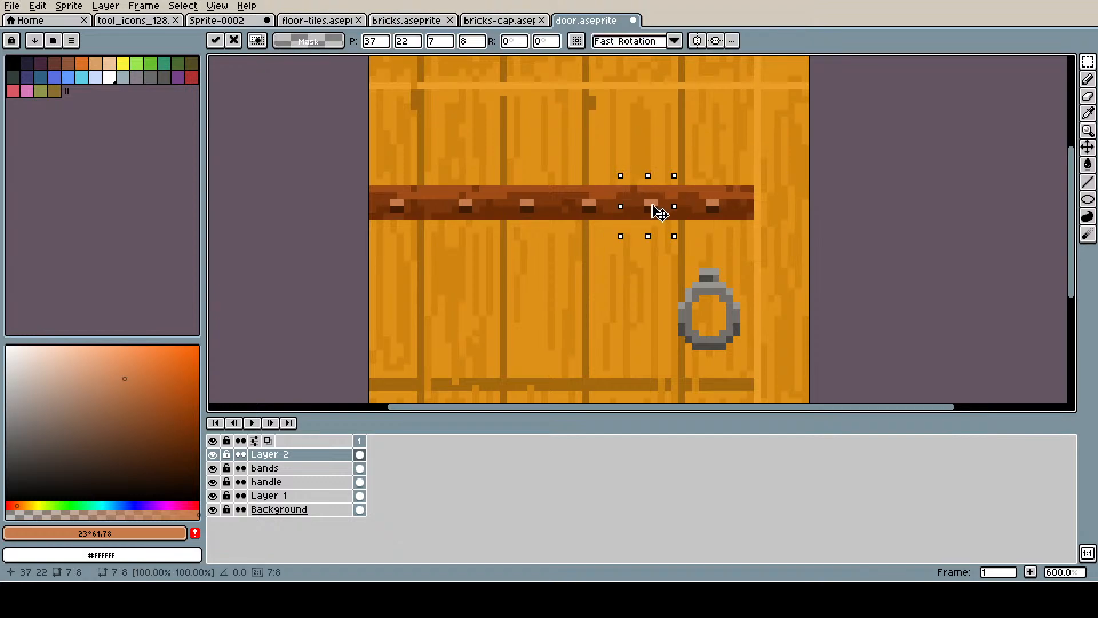
click(866, 154)
key(ctrl+s)
scroll(769, 208, down, 1)
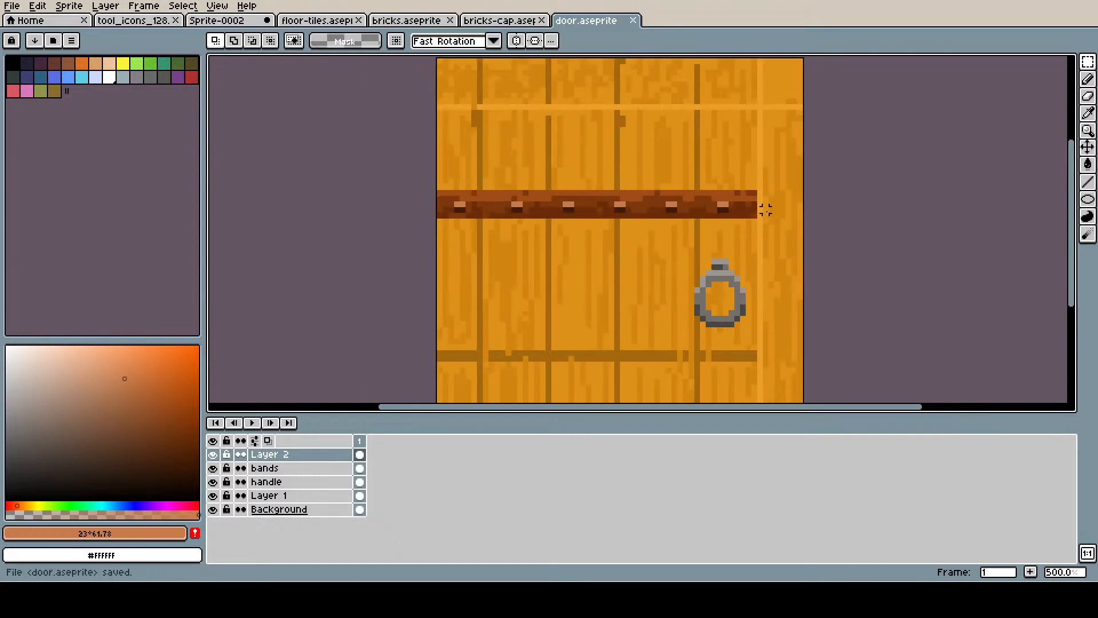
scroll(765, 209, down, 1)
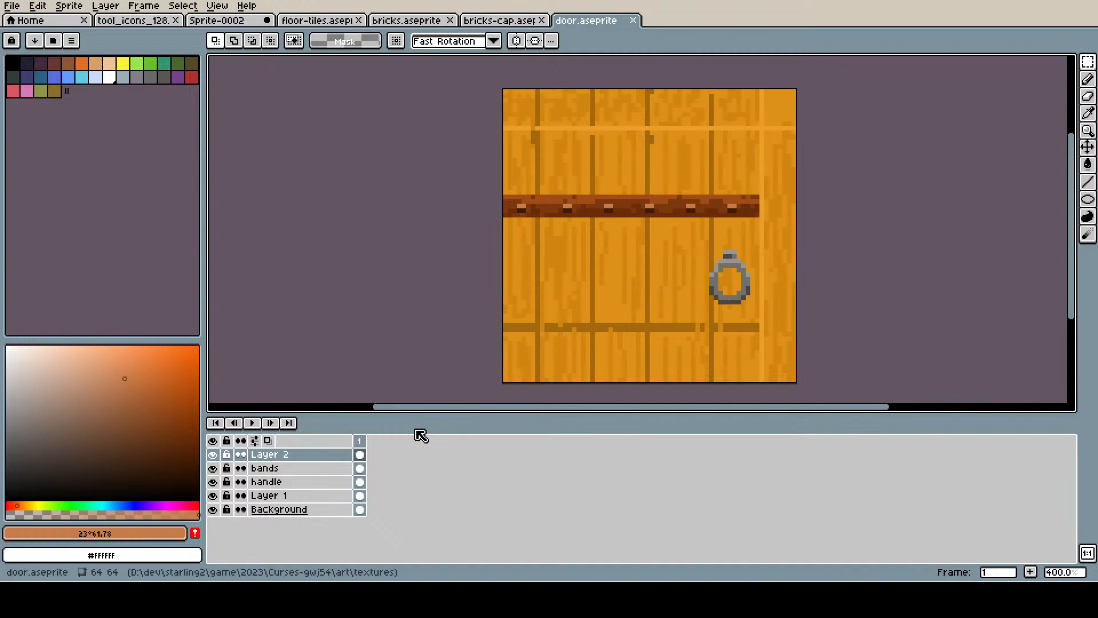
- On the bands layer, paint a shadow inside the ring handle and below it in a darker orange, HSV 36°, 93, 71
click(331, 468)
scroll(771, 278, up, 2)
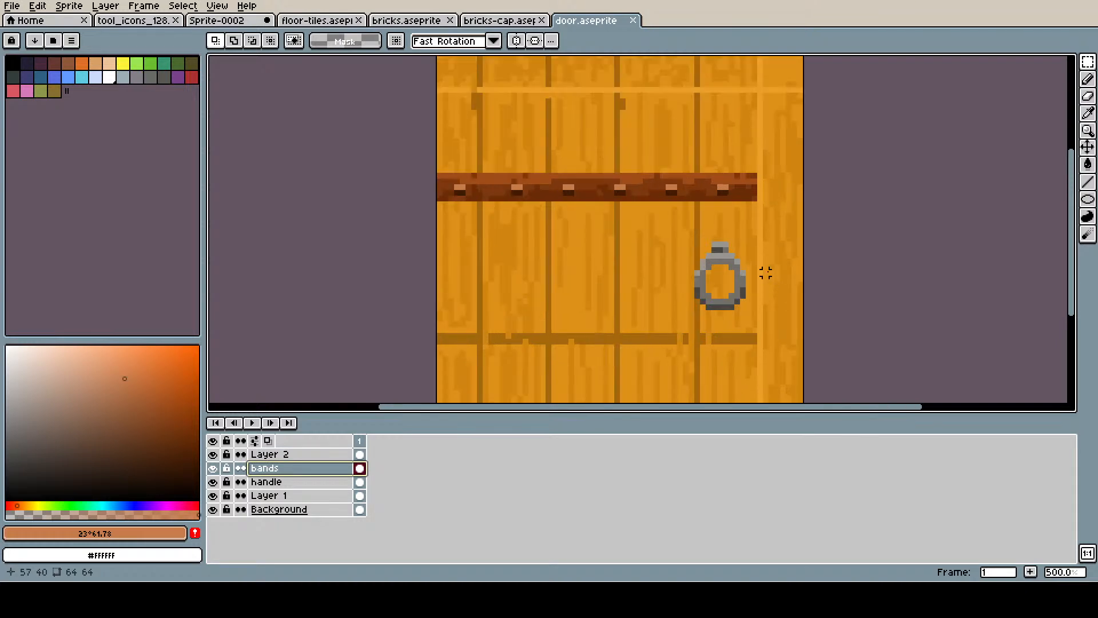
key(b)
key(alt)
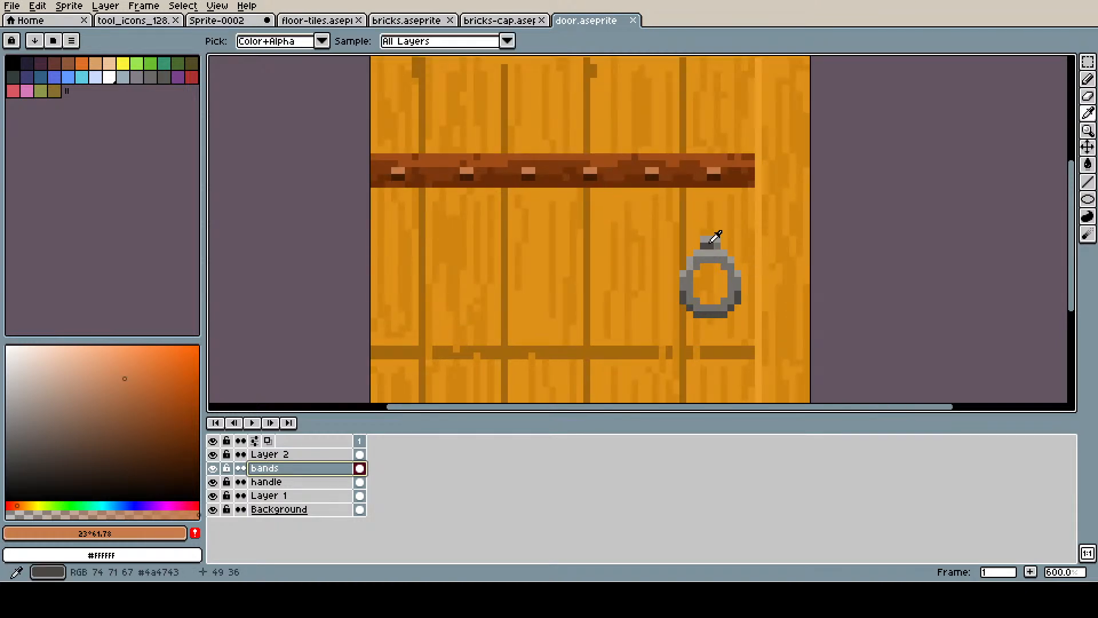
alt+click(709, 242)
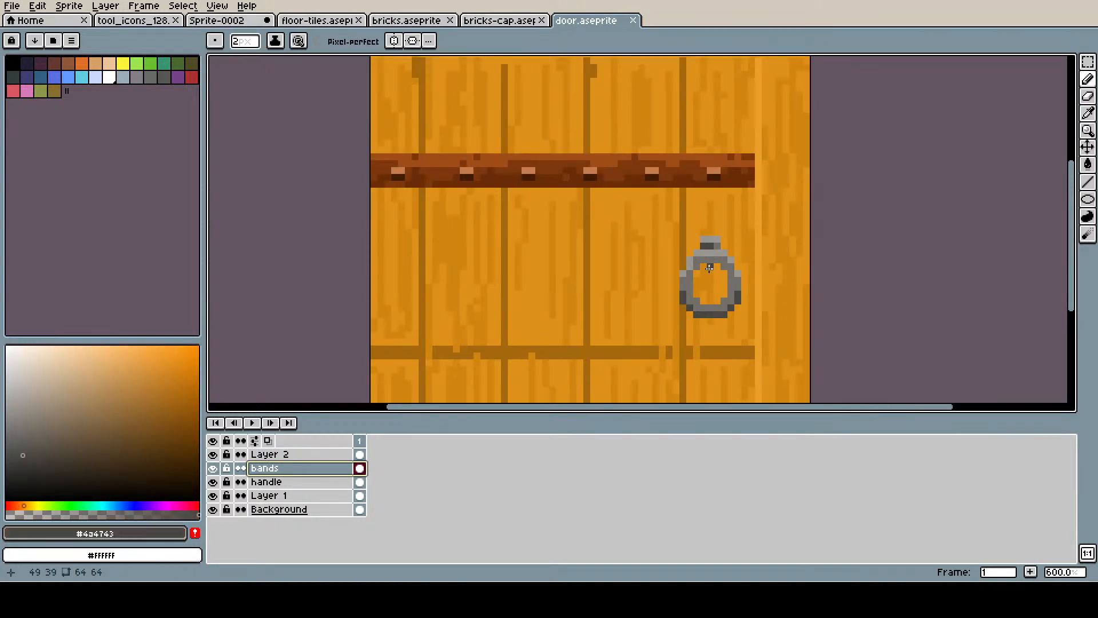
key(alt)
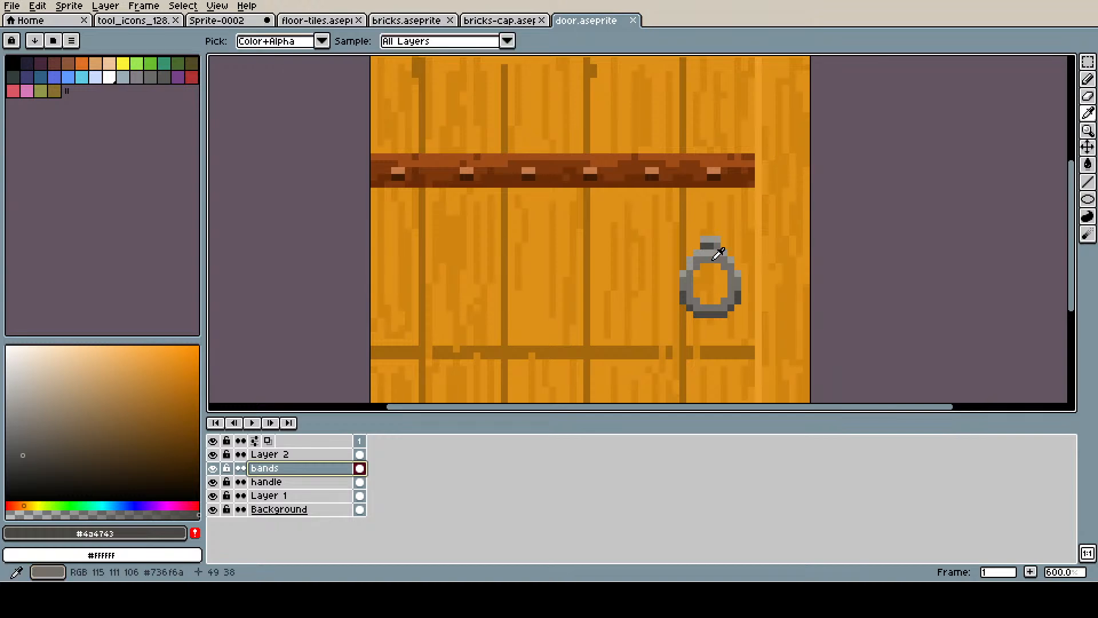
alt+click(719, 254)
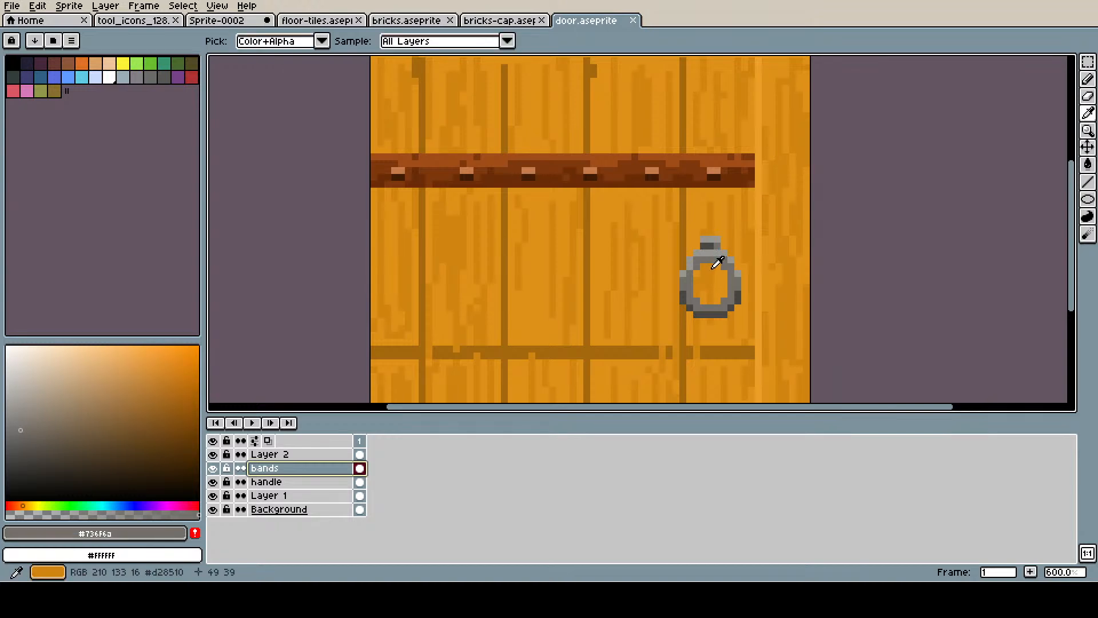
alt+click(717, 262)
click(194, 385)
click(185, 389)
mouse_move(703, 265)
mouse_down()
mouse_move(724, 291)
mouse_move(715, 310)
mouse_up()
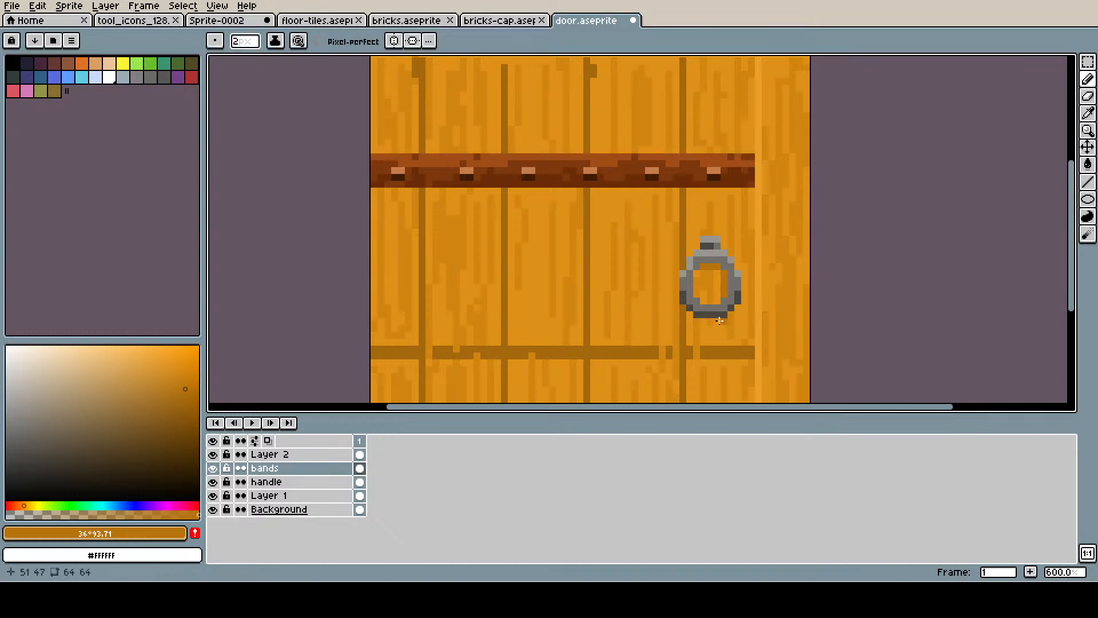
drag(719, 321, 732, 316)
- Recolour the ring handle's shadow with a darker brown, HSV 36°, 94, 60, and save the file
click(188, 406)
key(g)
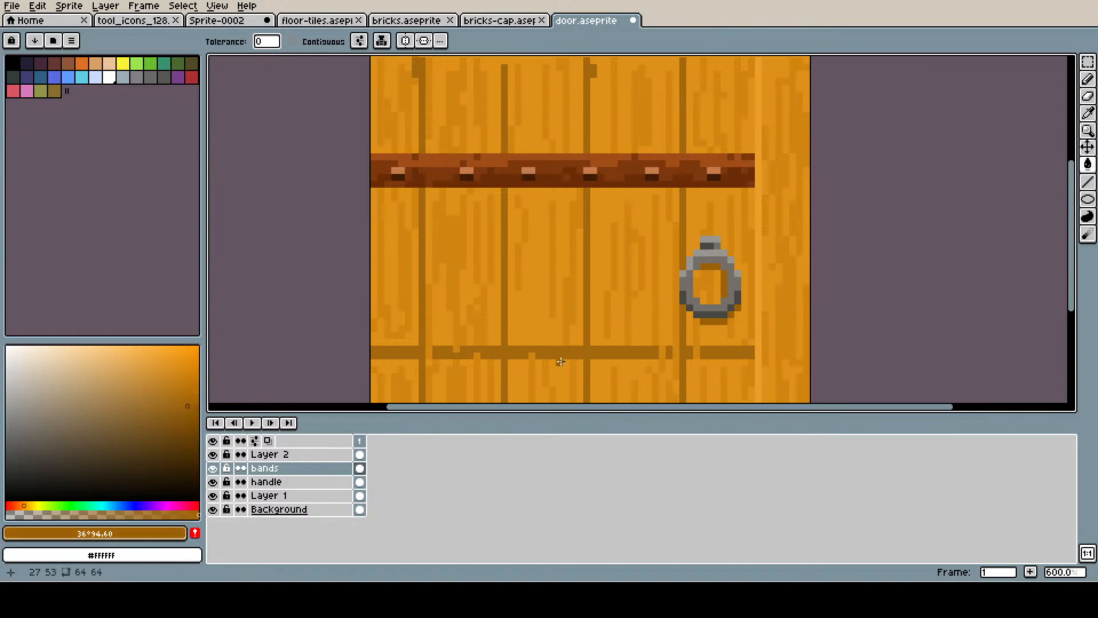
key(b)
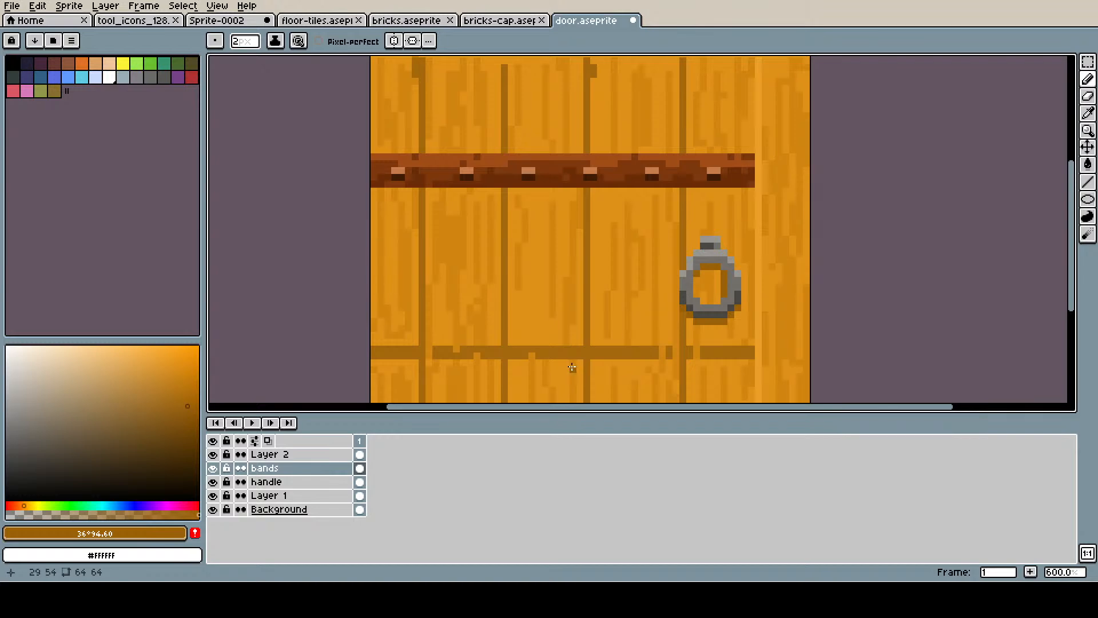
key(ctrl)
key(ctrl+s)
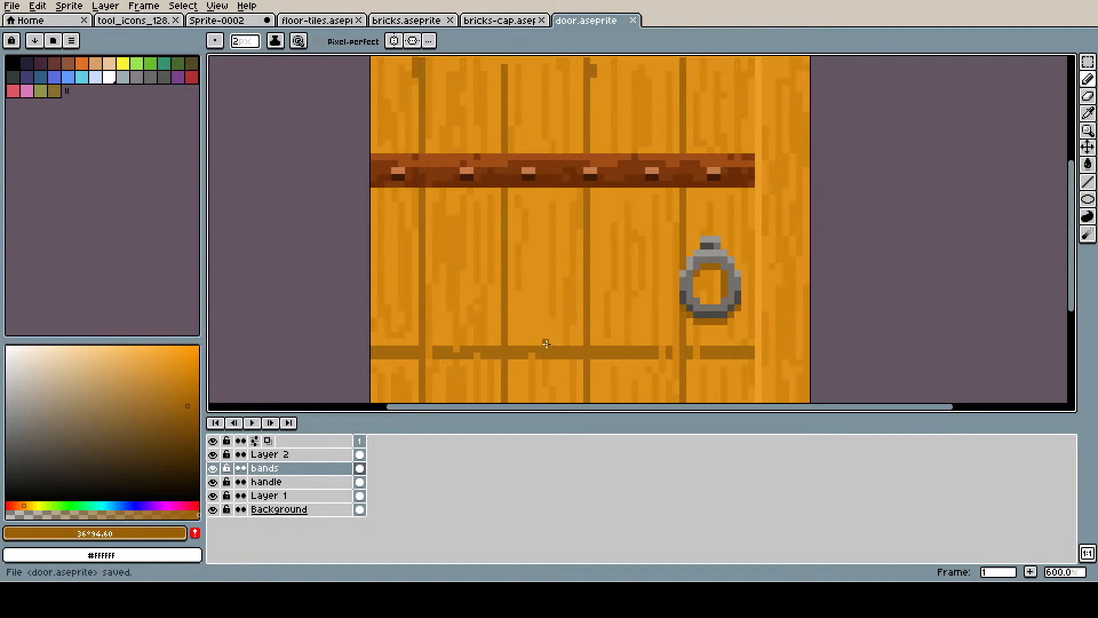
- Toggle the visibility of Layer 2 and the bands layer to check what each one contains
key(alt)
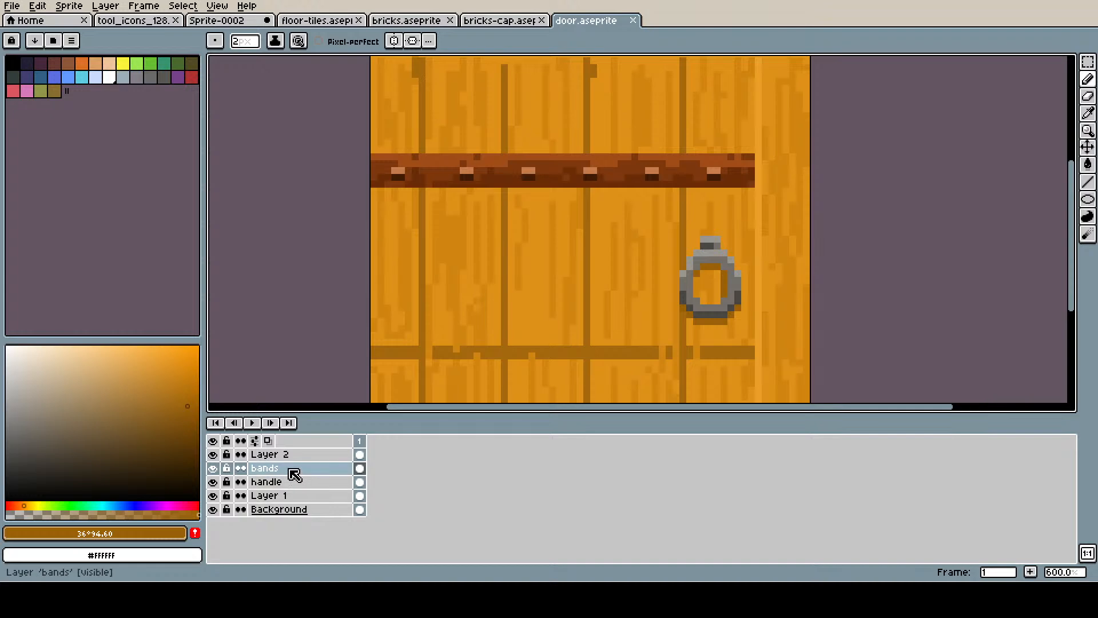
click(260, 454)
click(212, 454)
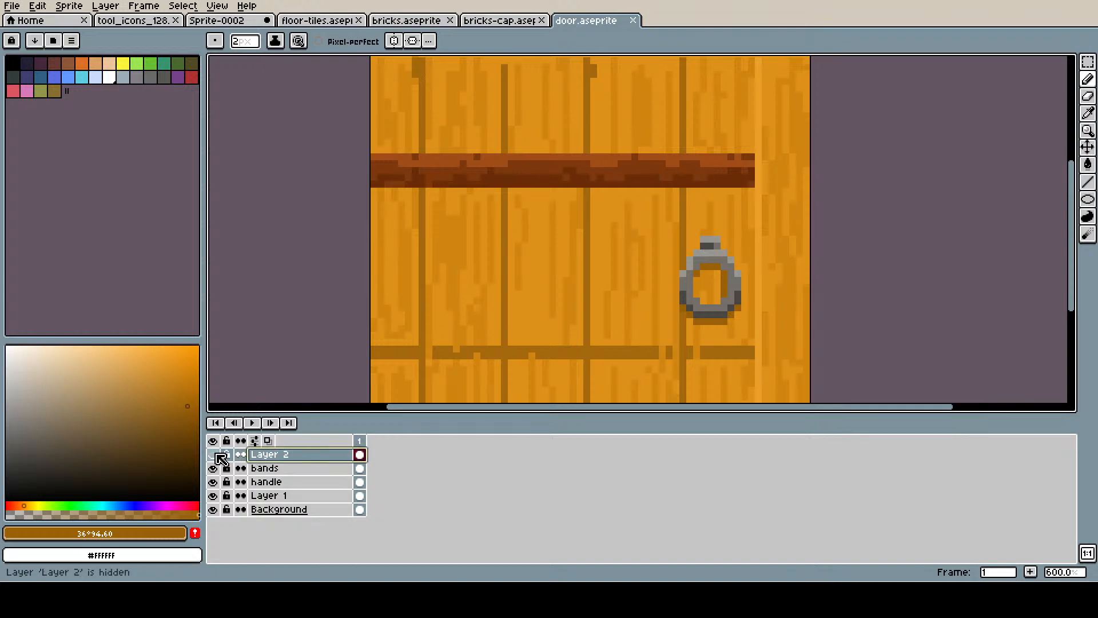
click(212, 454)
click(214, 468)
click(214, 468)
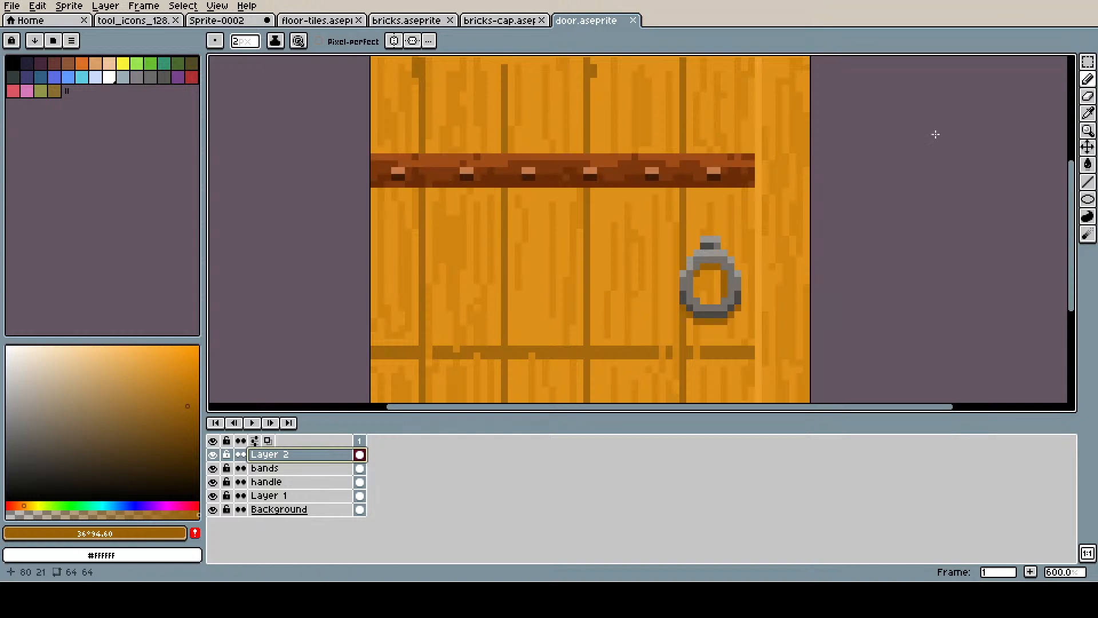
- Cut the ring handle's shadow from the bands layer and paste it in place on a new layer above the handle layer
click(1088, 62)
drag(648, 356, 787, 220)
click(744, 266)
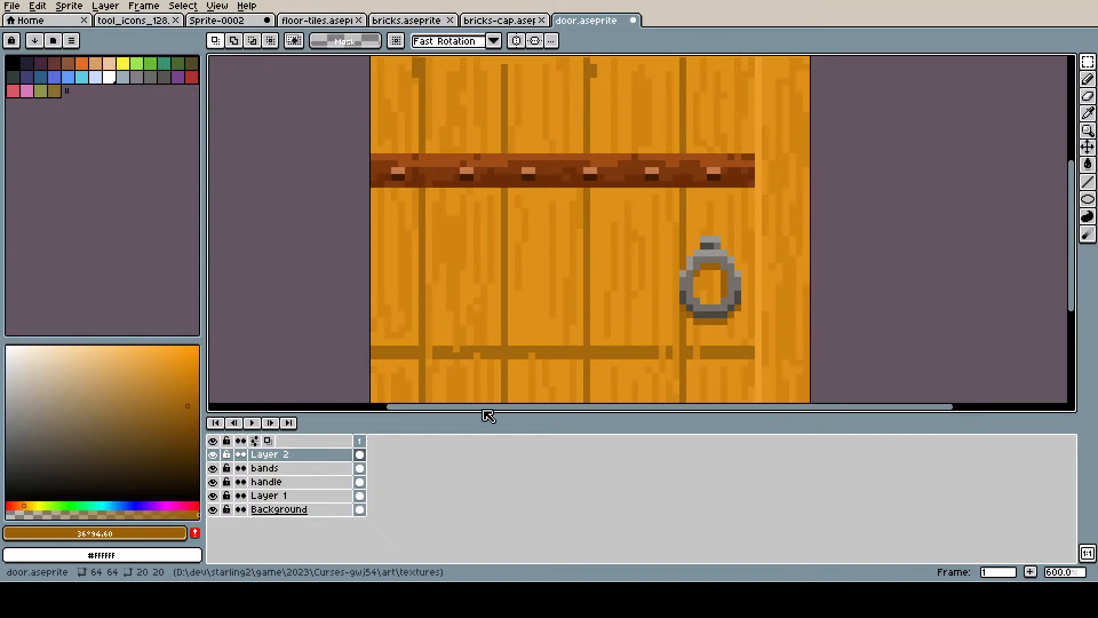
drag(662, 342, 772, 231)
key(ctrl+x)
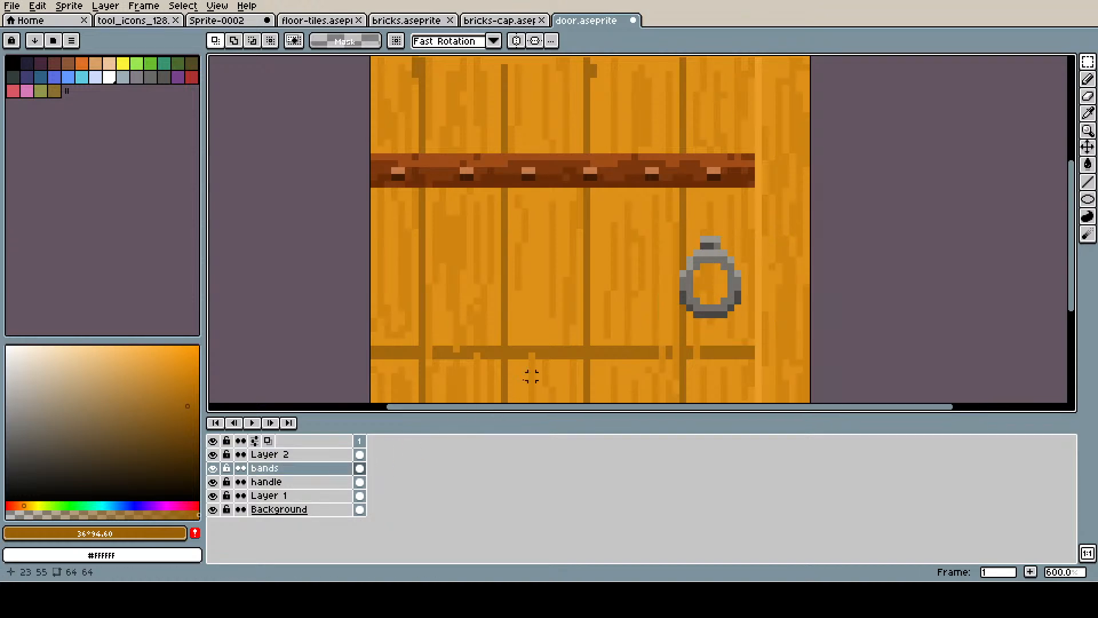
click(335, 481)
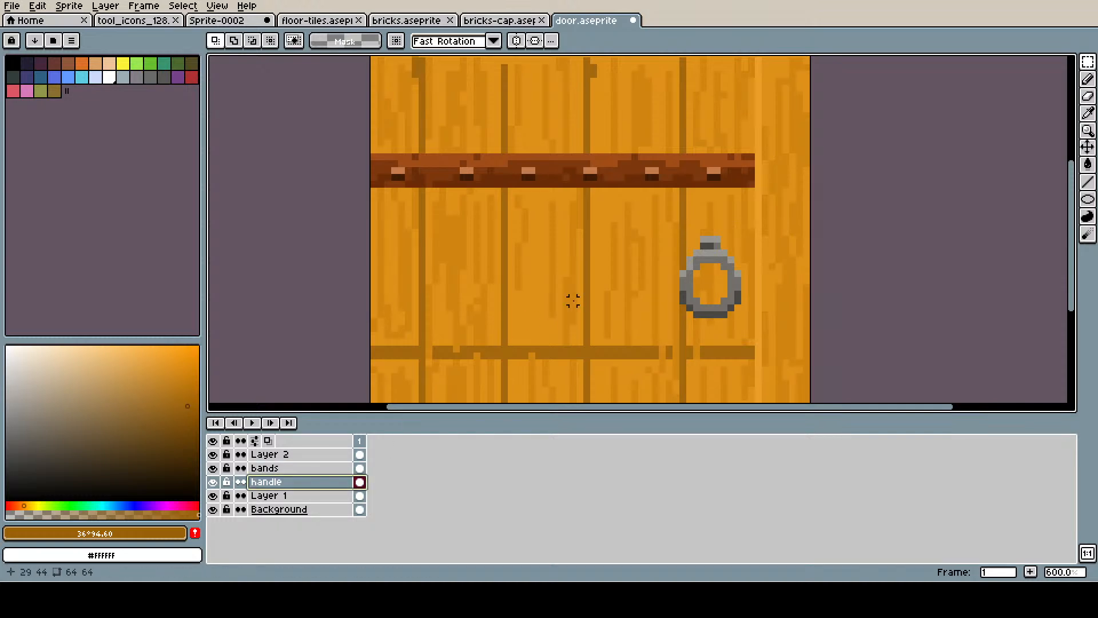
key(shift+n)
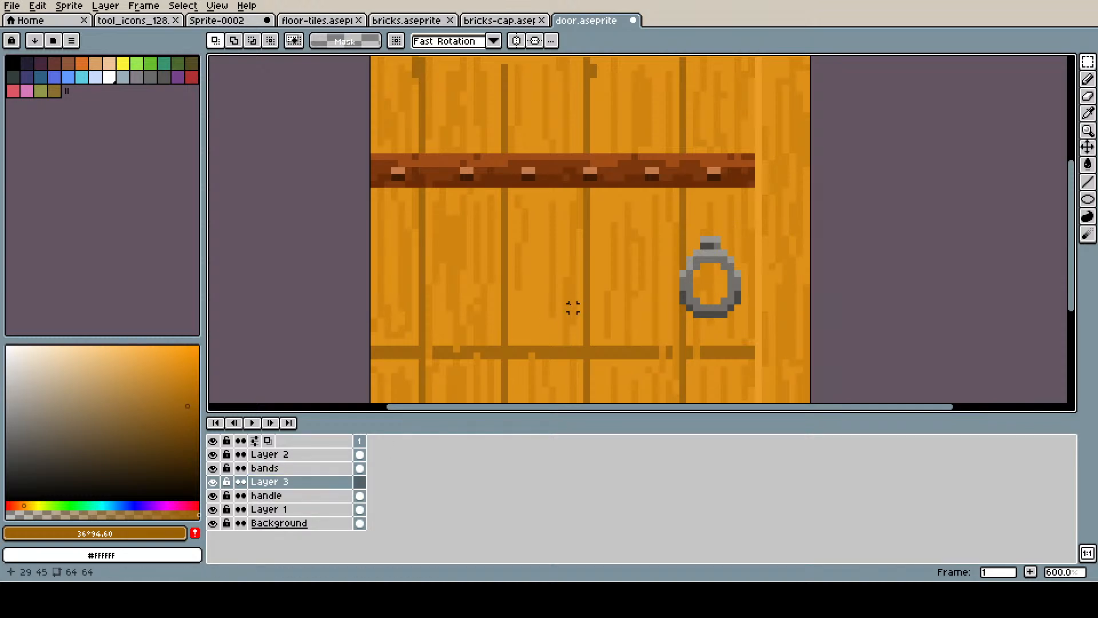
key(ctrl+v)
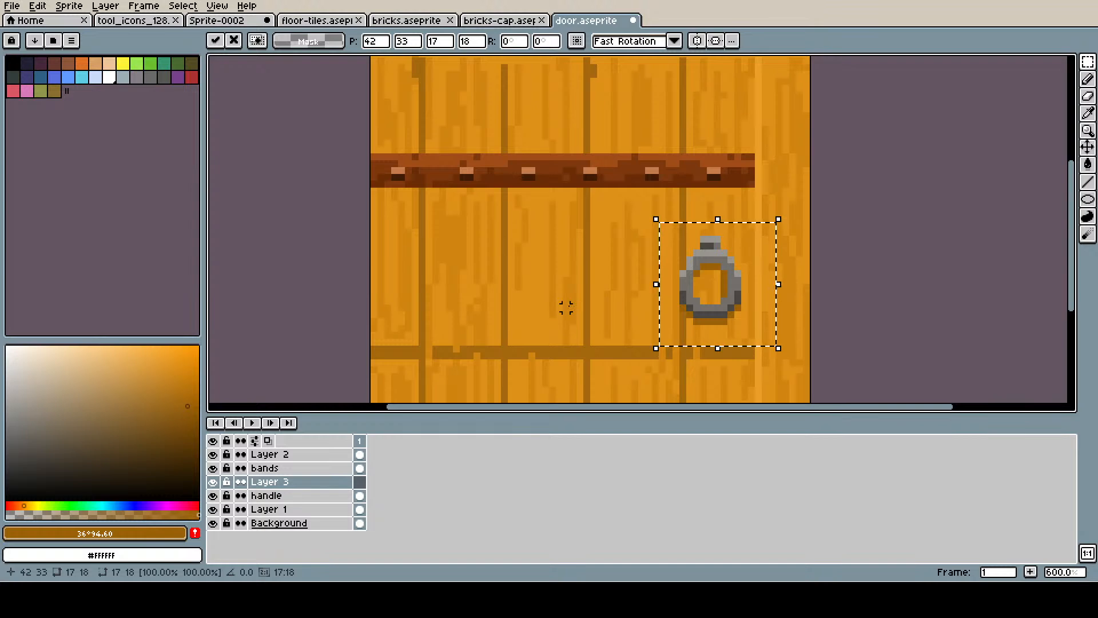
- Create a layer group holding the handle's shadow layer, Layer 3, and the handle layer
click(283, 485)
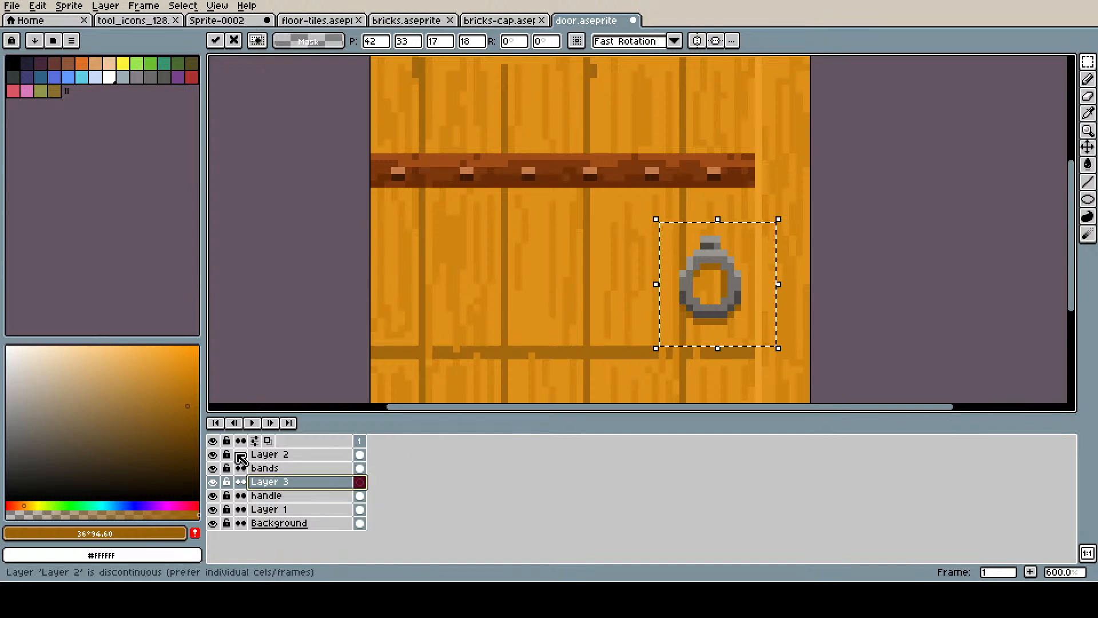
drag(295, 480, 446, 503)
key(alt+shift+n)
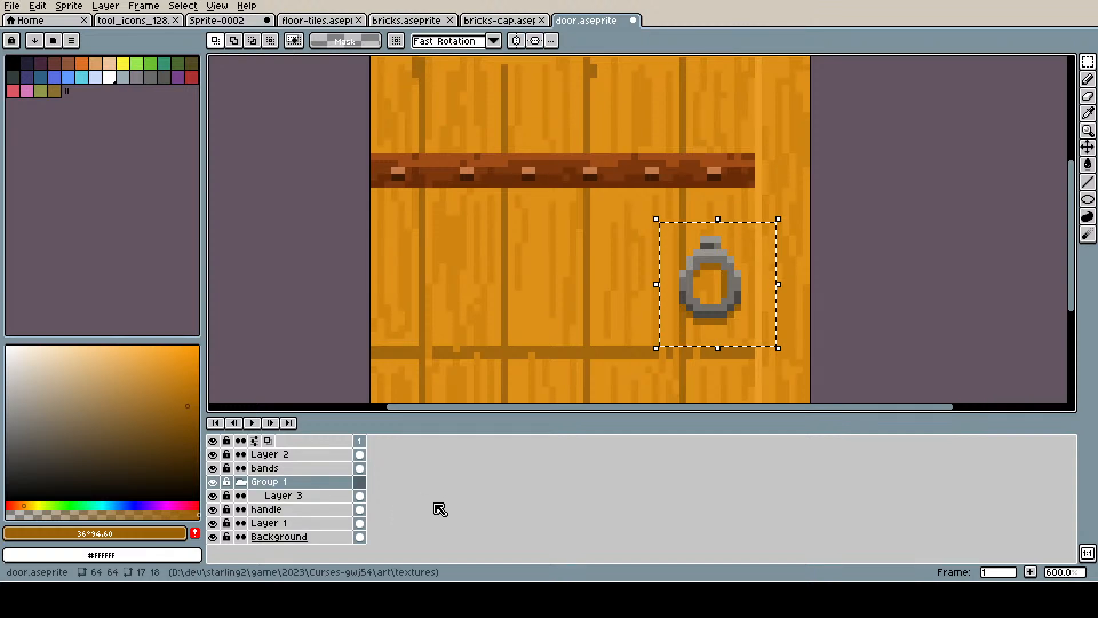
click(310, 508)
drag(314, 514, 326, 503)
- Group Layer 2 and the bands layer together, and save the file
click(305, 467)
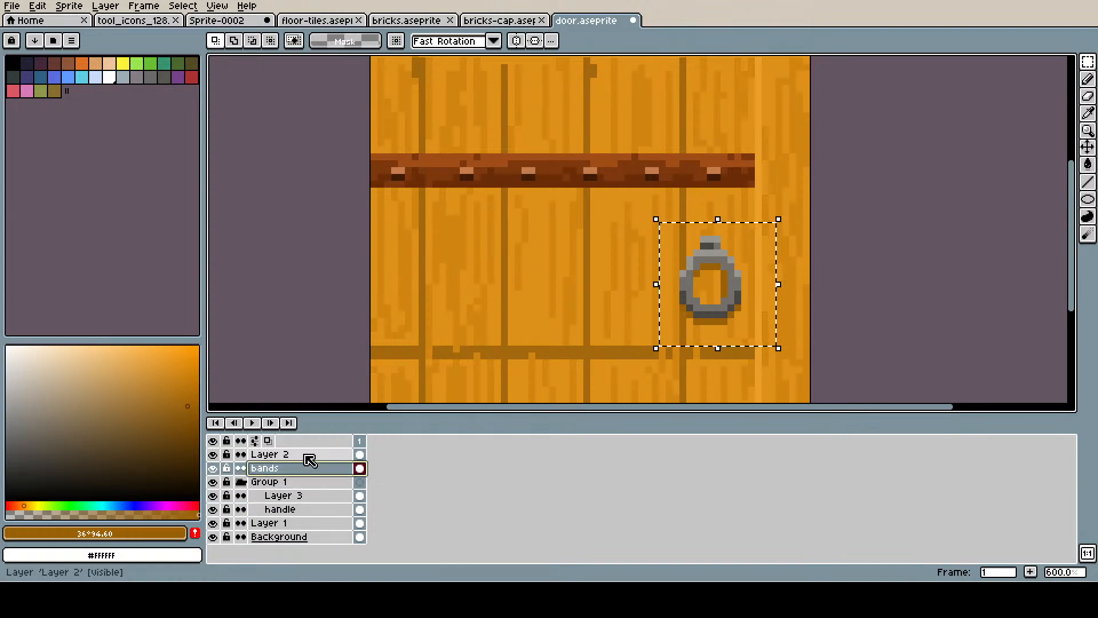
shift+click(309, 457)
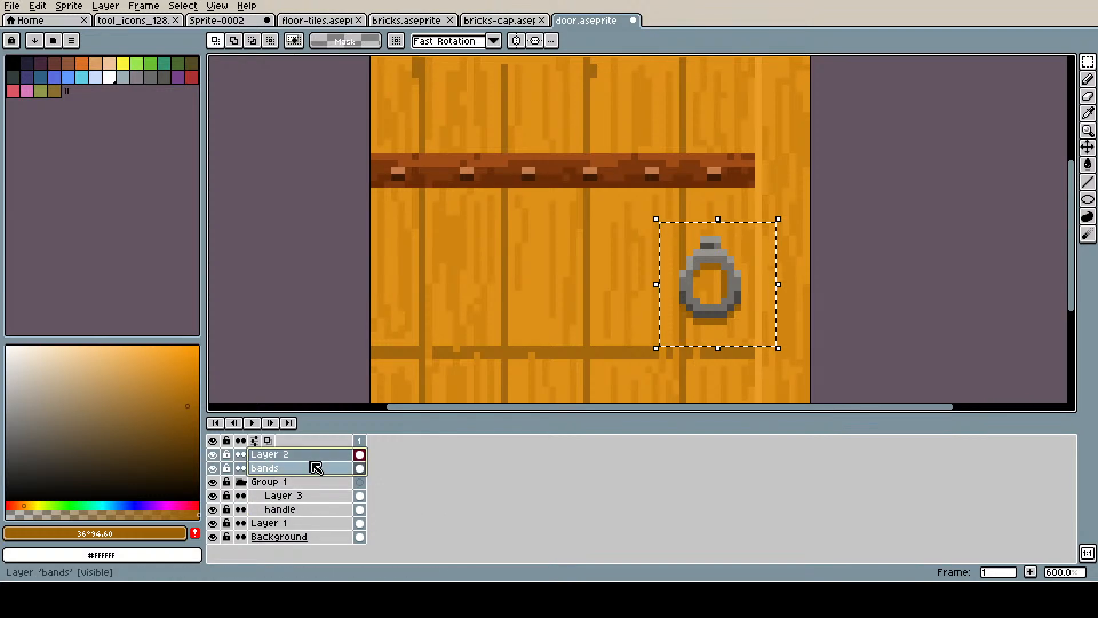
key(alt+shift+n)
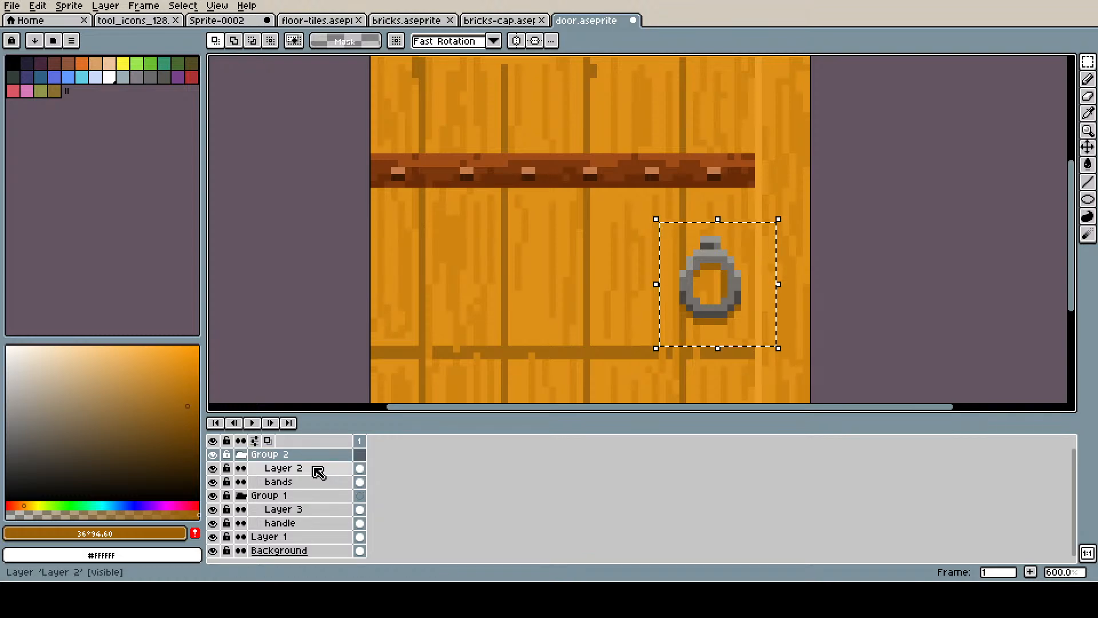
click(316, 468)
click(241, 456)
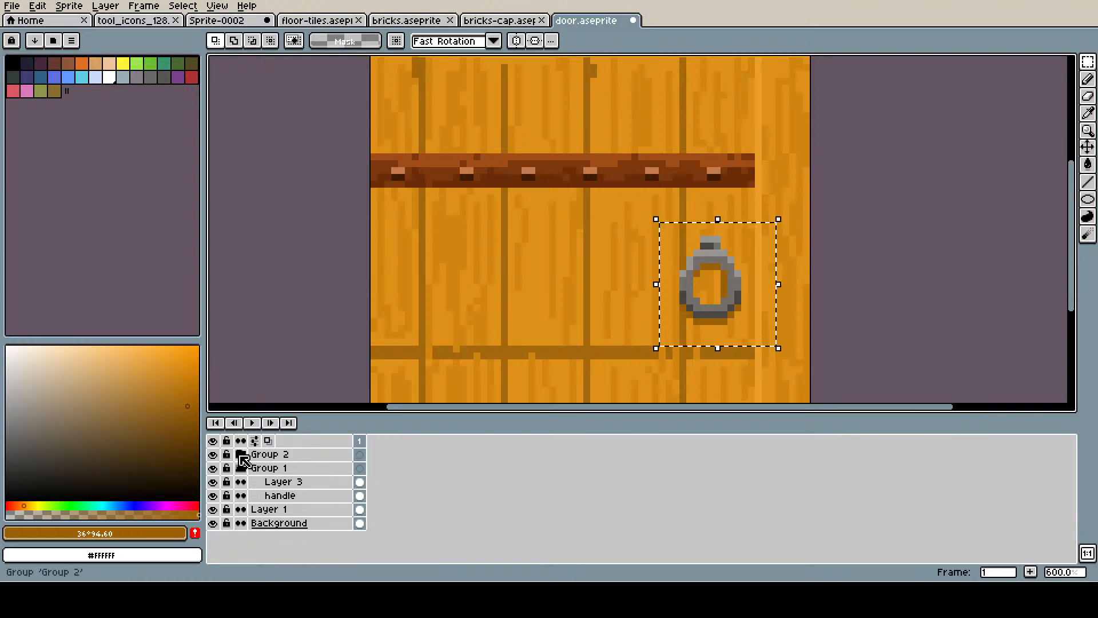
click(241, 457)
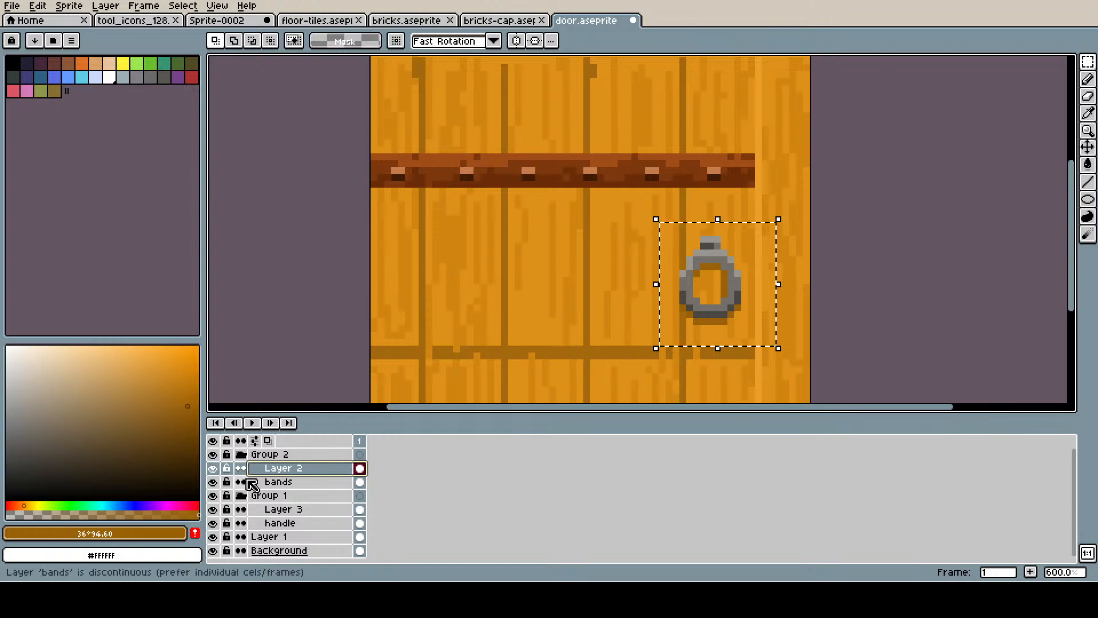
click(214, 455)
click(215, 454)
key(ctrl+s)
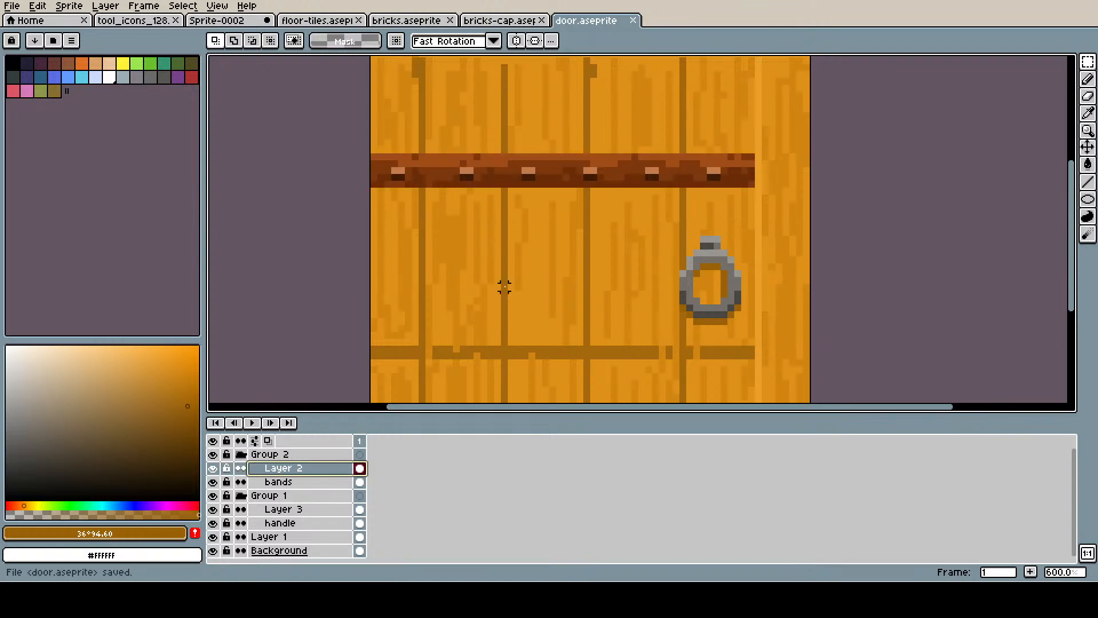
- Duplicate the band and rivet group, move the copy straight down over the door's lower horizontal seam, and save the file
scroll(504, 287, down, 1)
scroll(486, 247, down, 1)
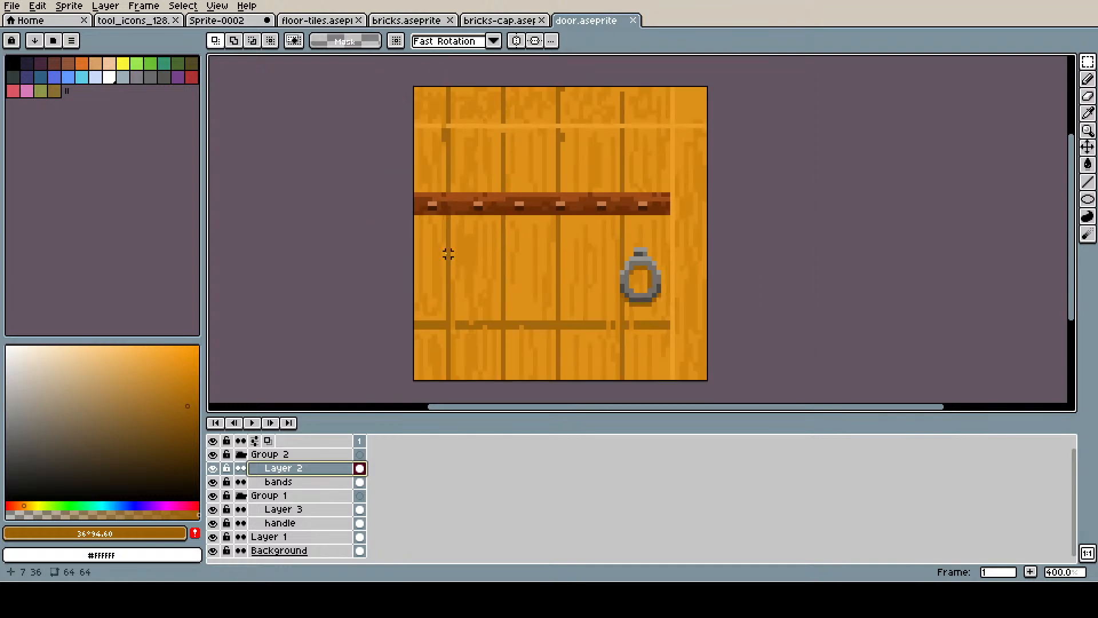
click(283, 455)
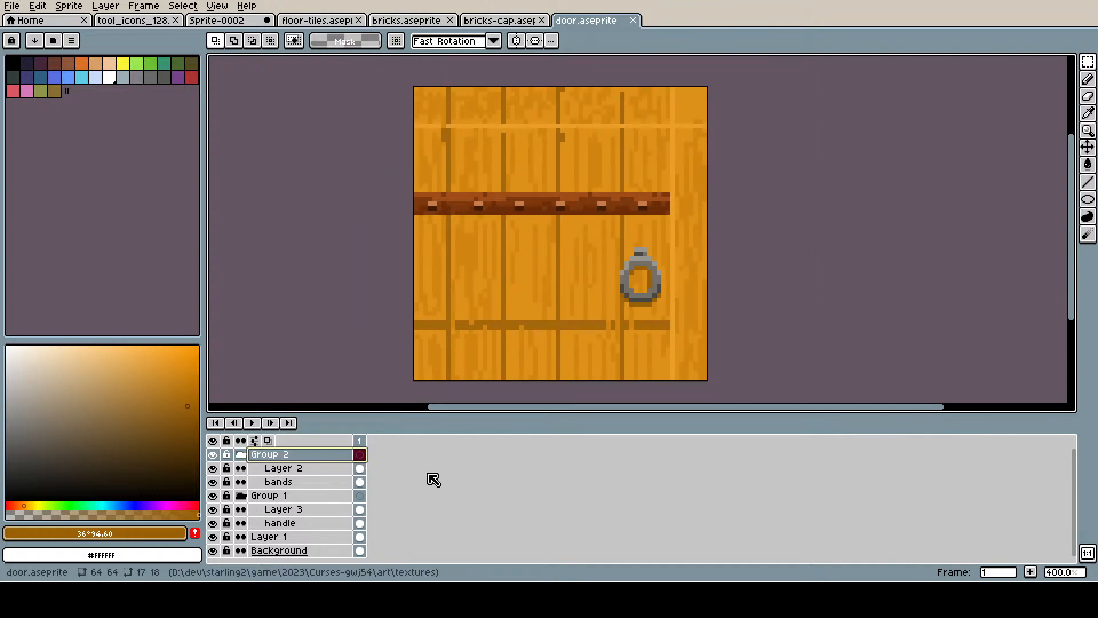
drag(323, 461, 362, 526)
click(1087, 133)
click(1086, 147)
drag(545, 258, 547, 388)
key(ctrl+s)
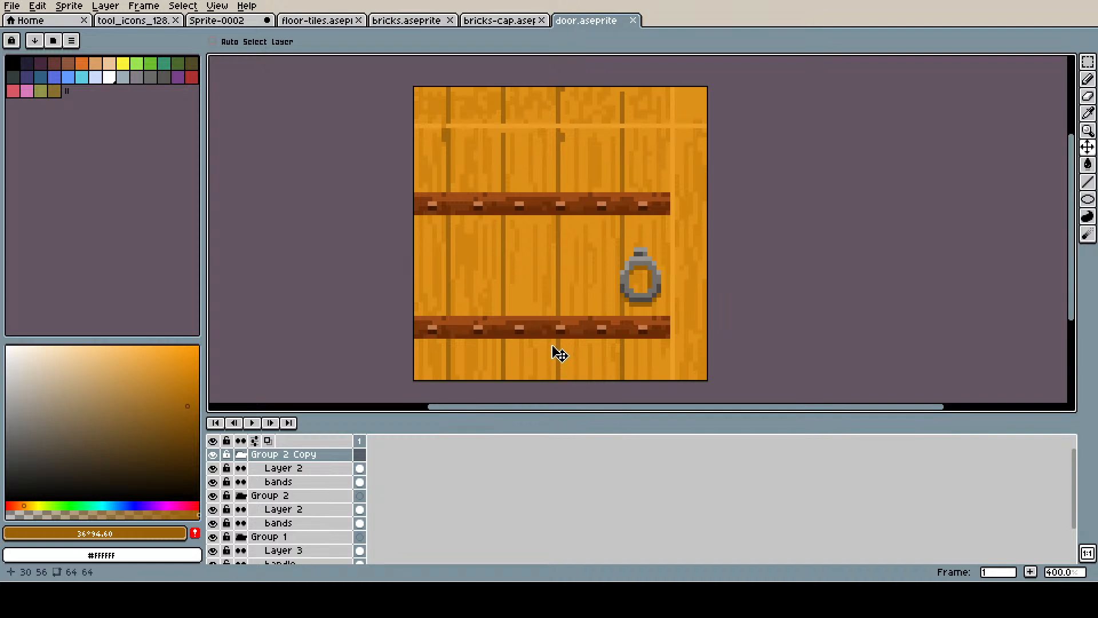
scroll(715, 502, down, 1)
scroll(716, 502, down, 2)
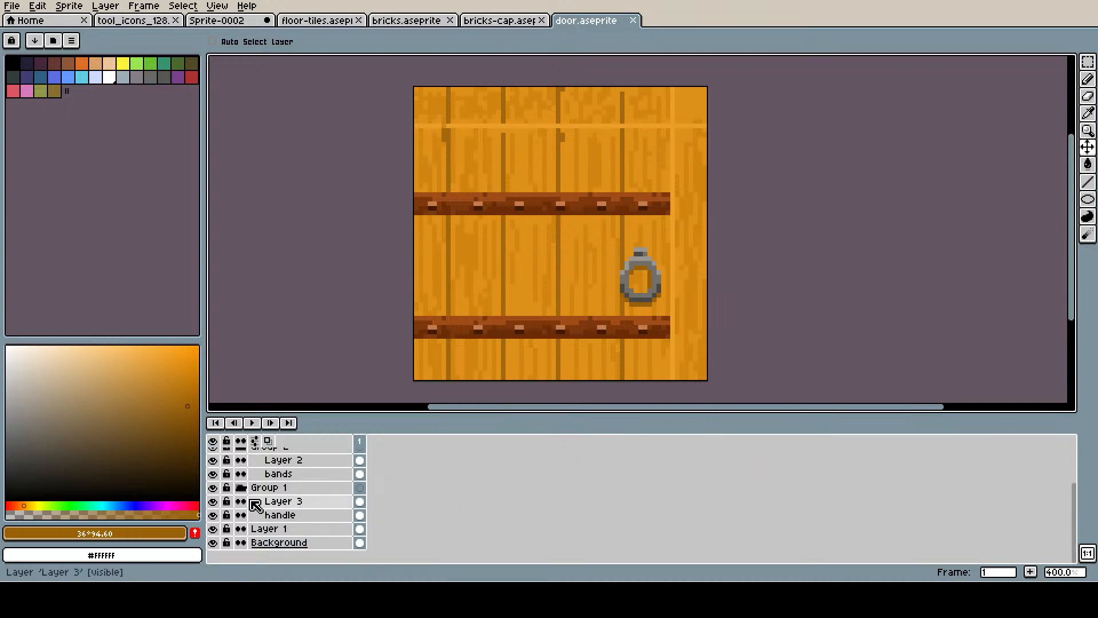
- On Layer 1, recolour the wood's orange base to a less saturated tan, HSV 36°, 76, 83
click(269, 529)
click(215, 529)
click(216, 530)
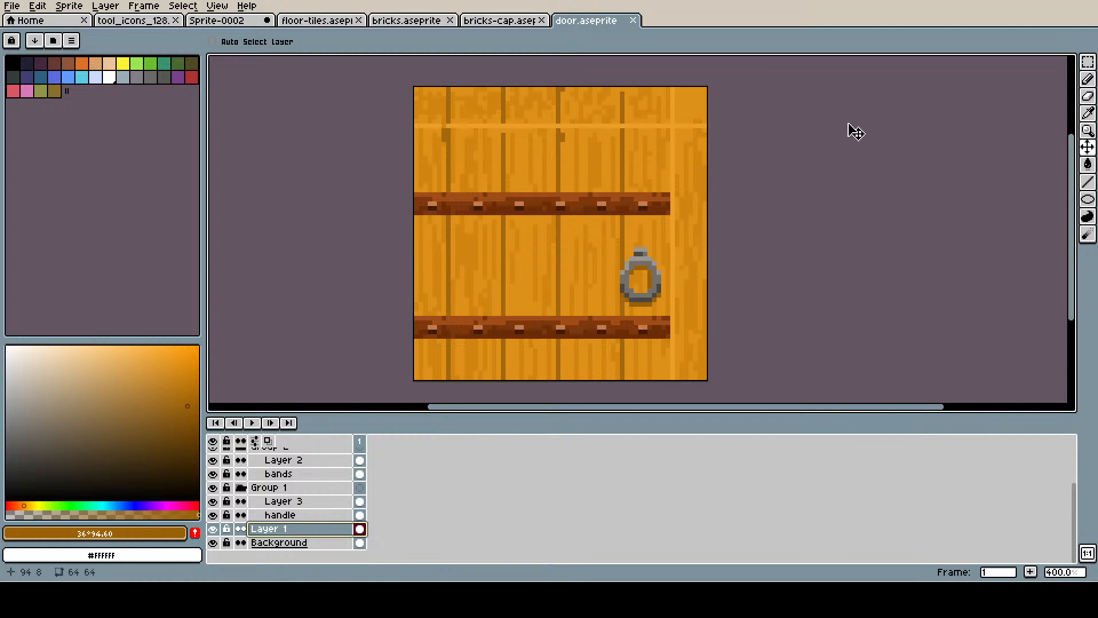
key(g)
key(i)
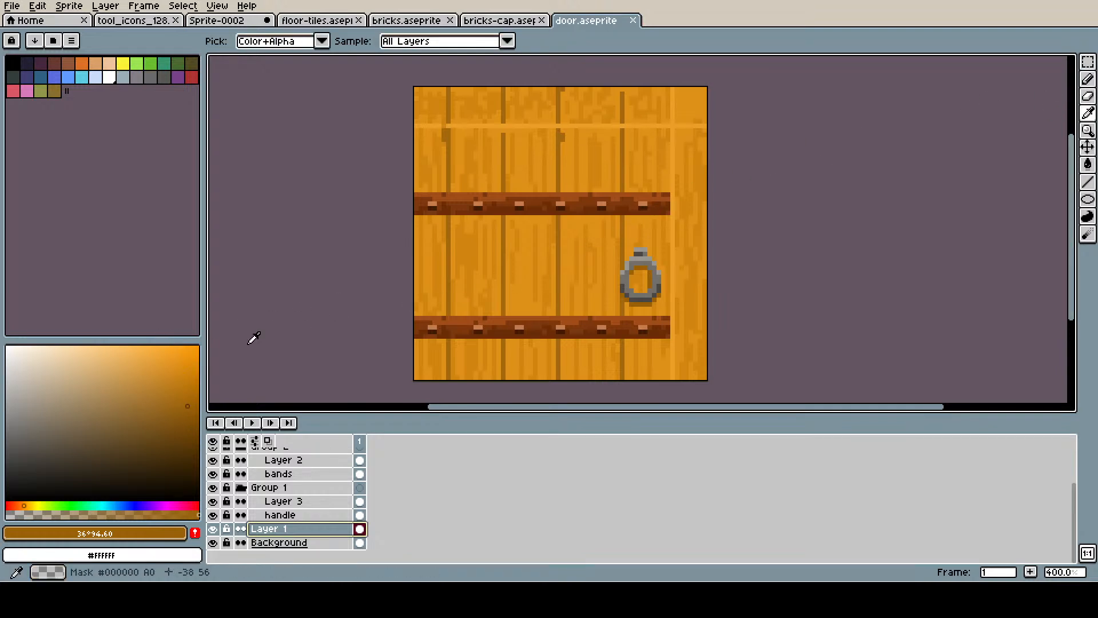
click(527, 297)
key(g)
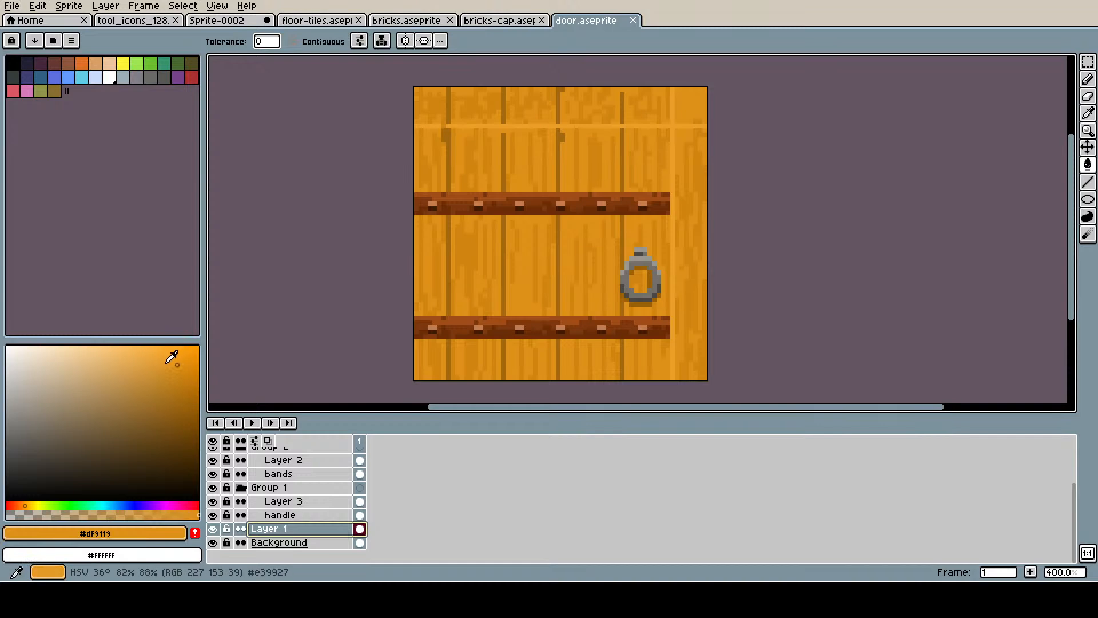
click(524, 295)
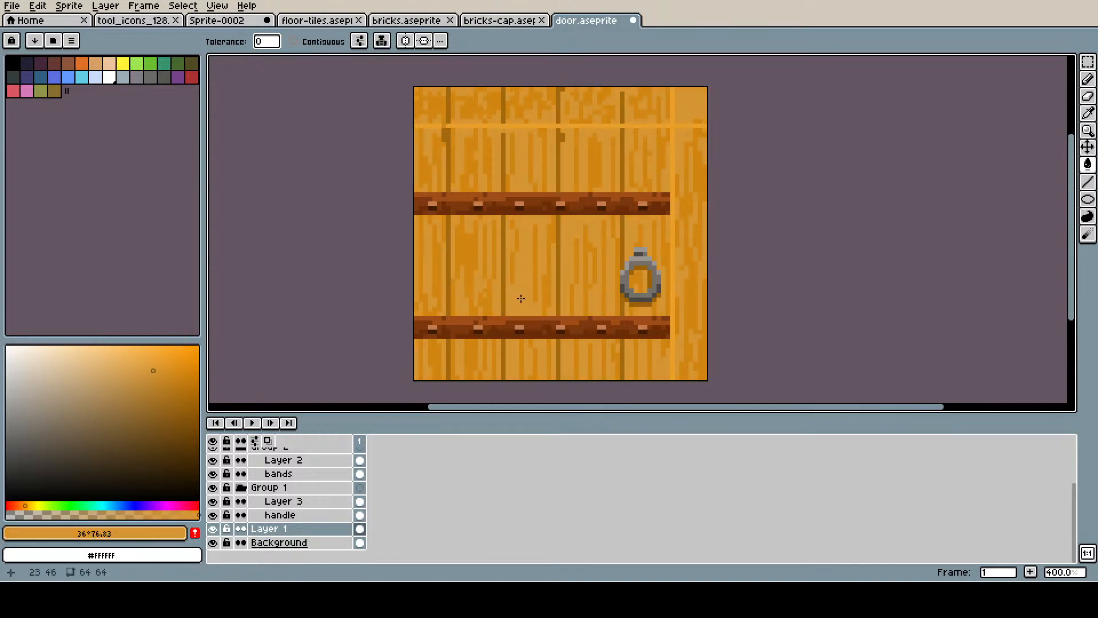
- Recolour the darker wood grain streaks to a muted tan, HSV 36°, 79, 80
key(i)
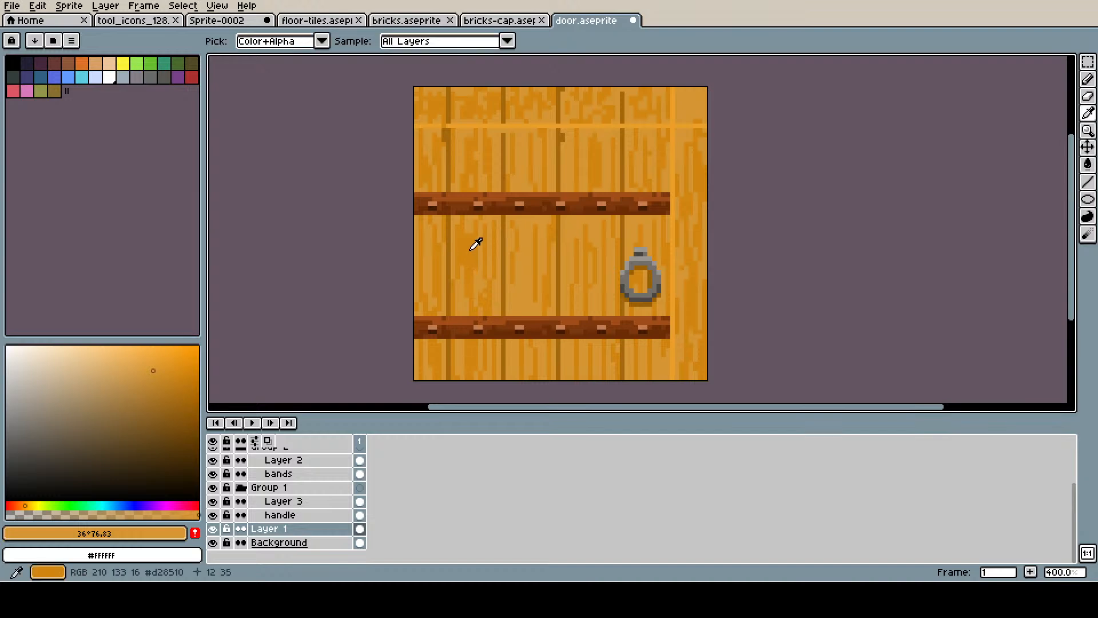
click(474, 244)
key(g)
click(162, 361)
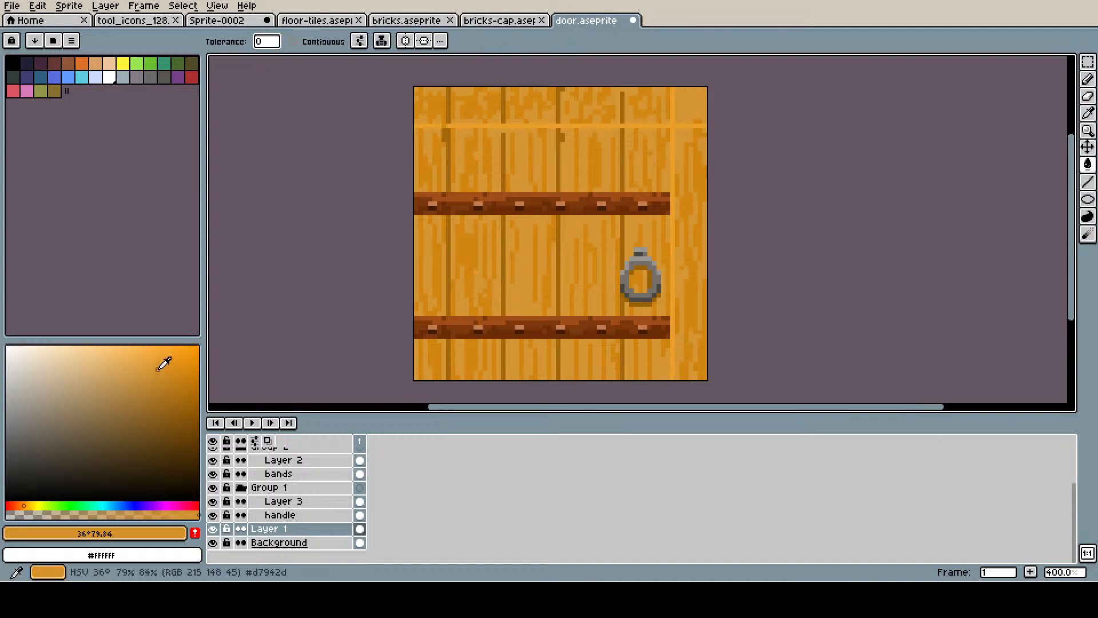
drag(162, 361, 159, 375)
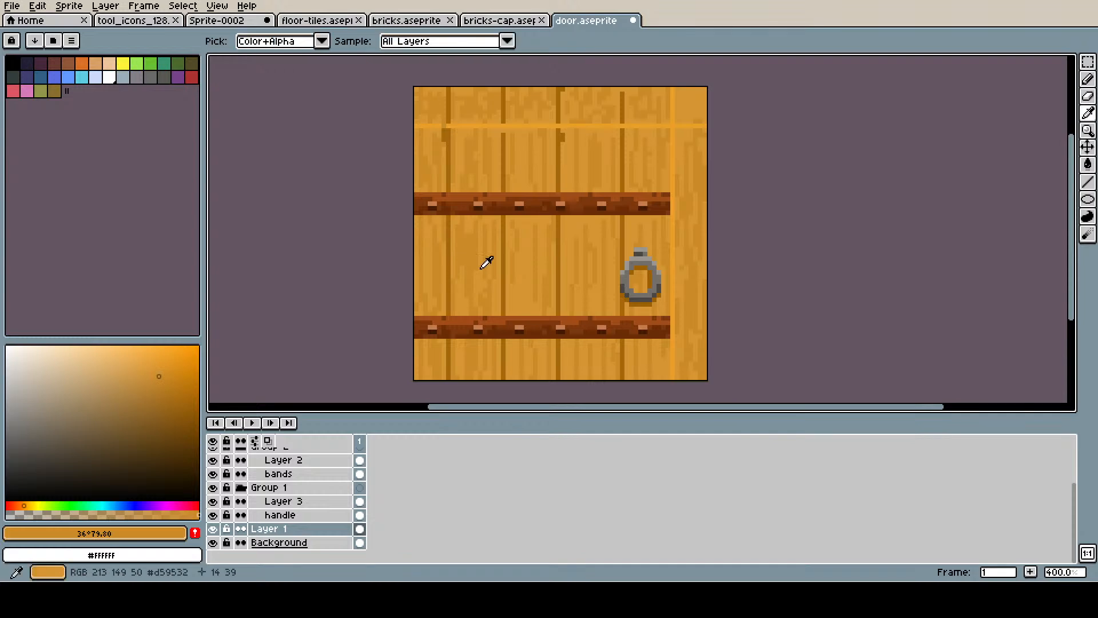
- Recolour the wood's base tone on Layer 1 to a duller, darker tan, HSV 36°, 67, 74
alt+click(519, 288)
drag(162, 364, 136, 383)
click(516, 290)
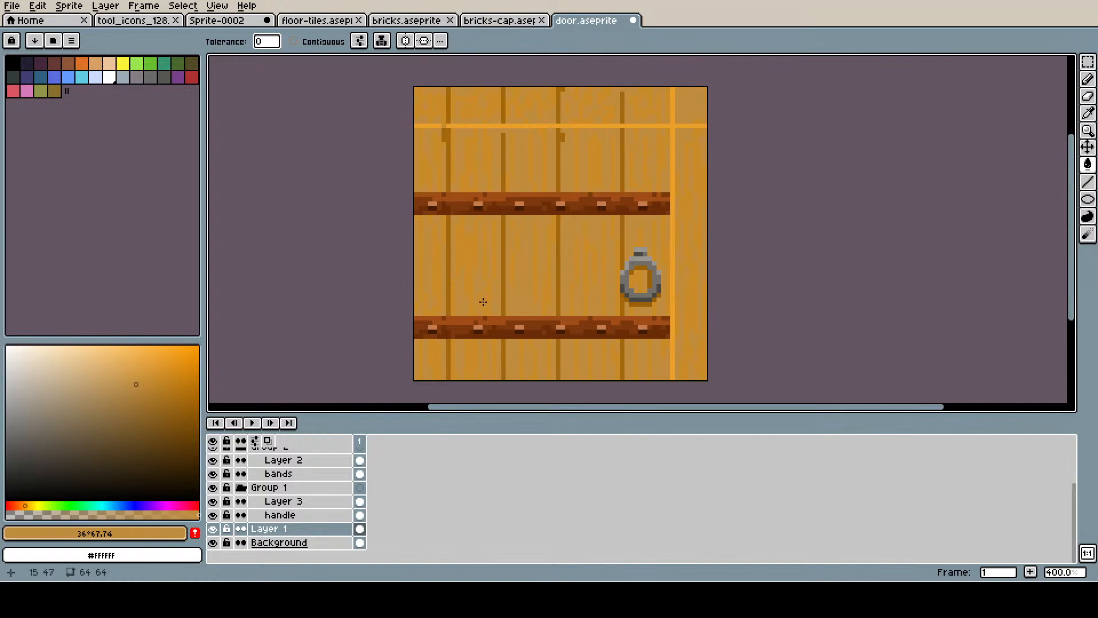
- Recolour the wood grain streaks to a brown slightly darker than the base, HSV 36°, 76, 68, and save the file
alt+click(537, 277)
drag(135, 379, 125, 389)
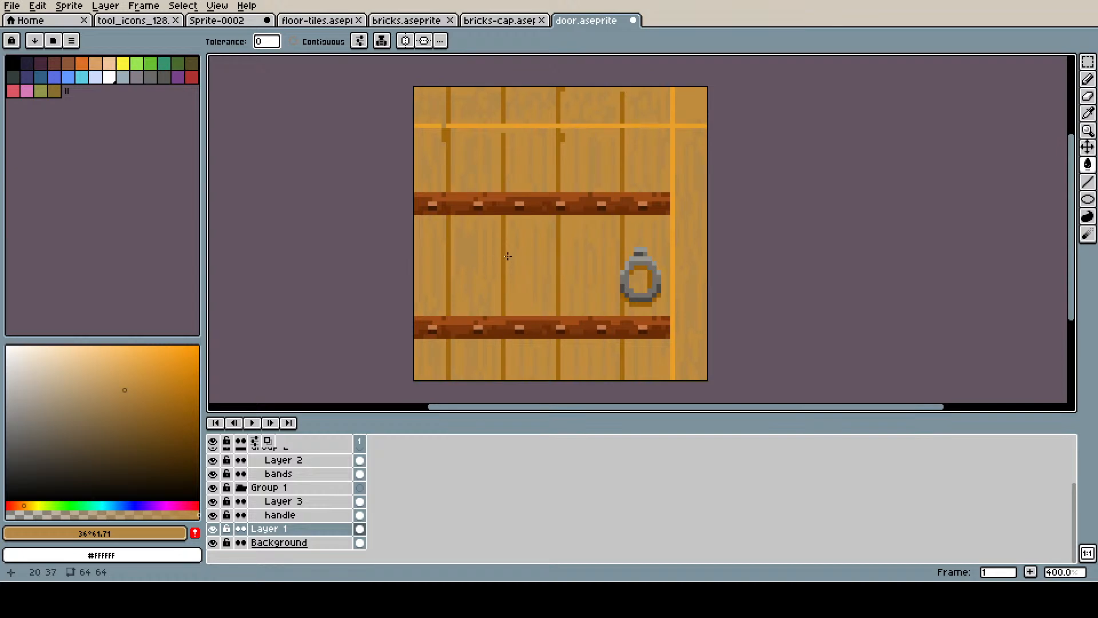
key(alt)
alt+click(531, 245)
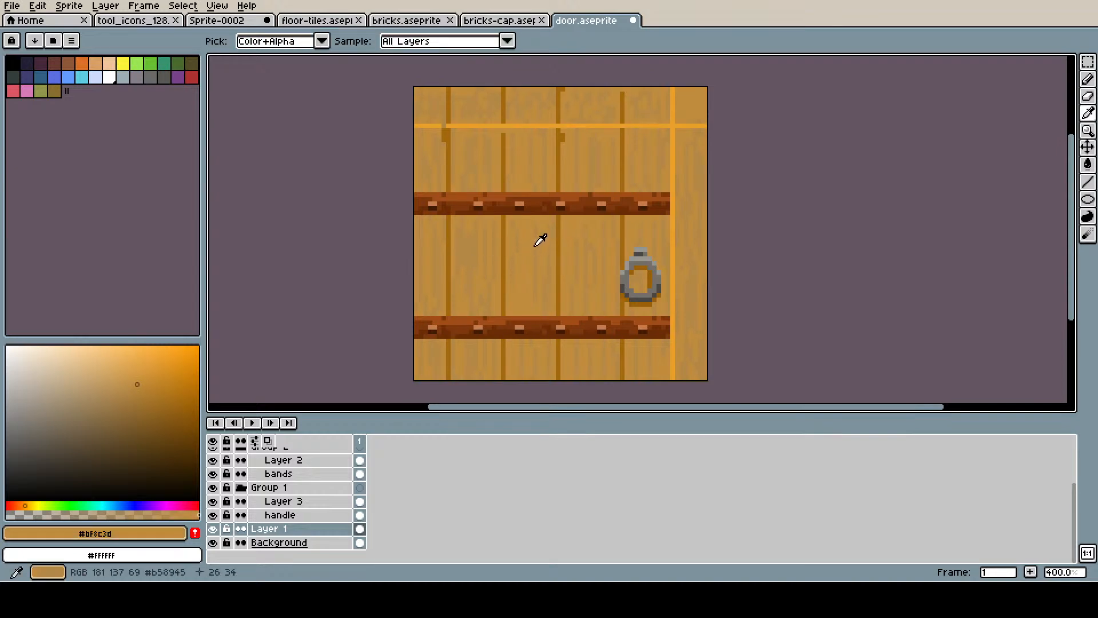
drag(138, 375, 157, 391)
click(470, 252)
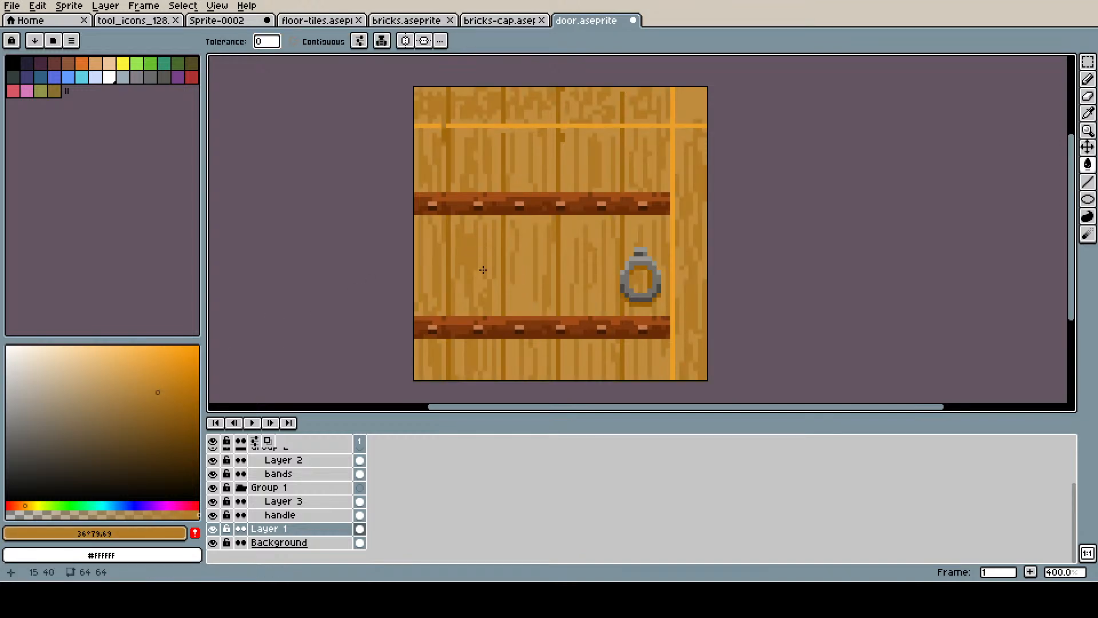
click(153, 394)
key(ctrl+s)
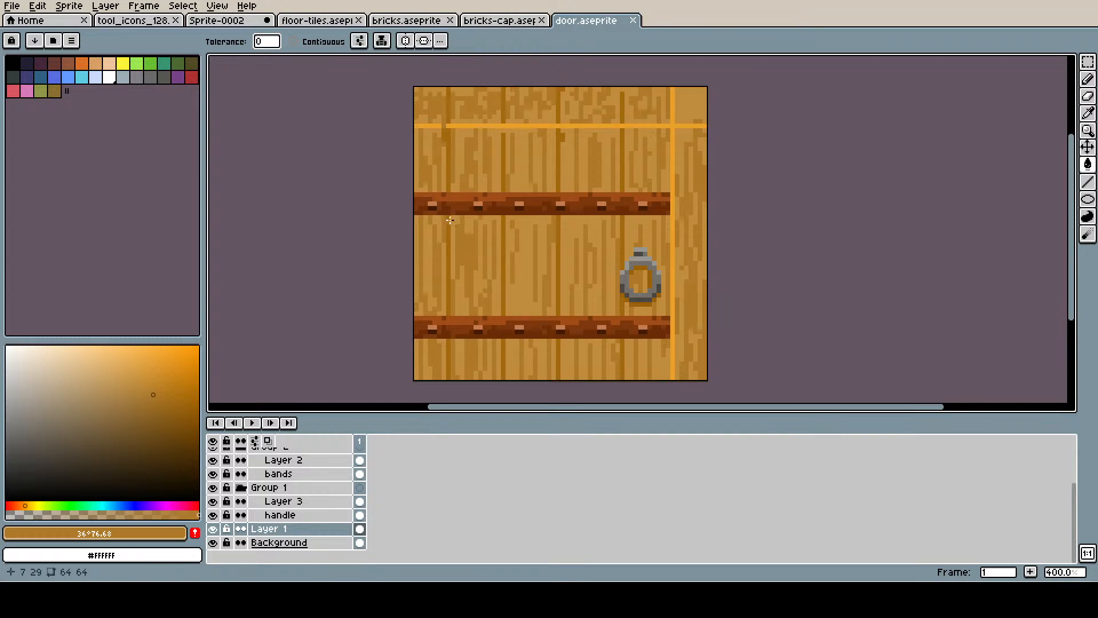
- Darken the seams between the planks to a deep brown, HSV 36°, 80, 44, and save the file
alt+click(509, 228)
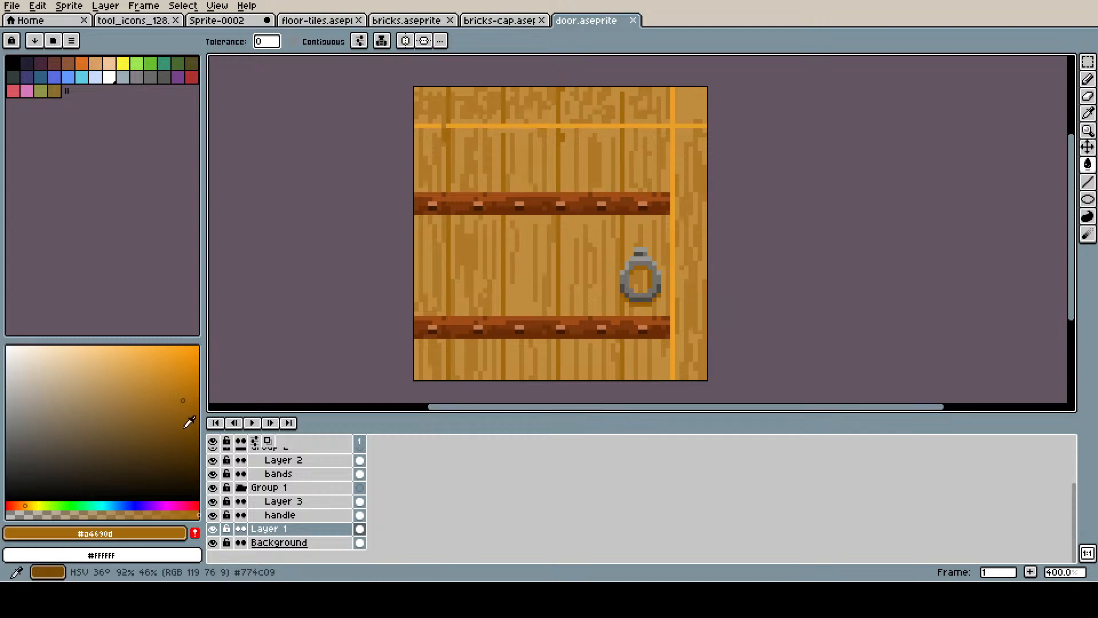
drag(162, 419, 156, 421)
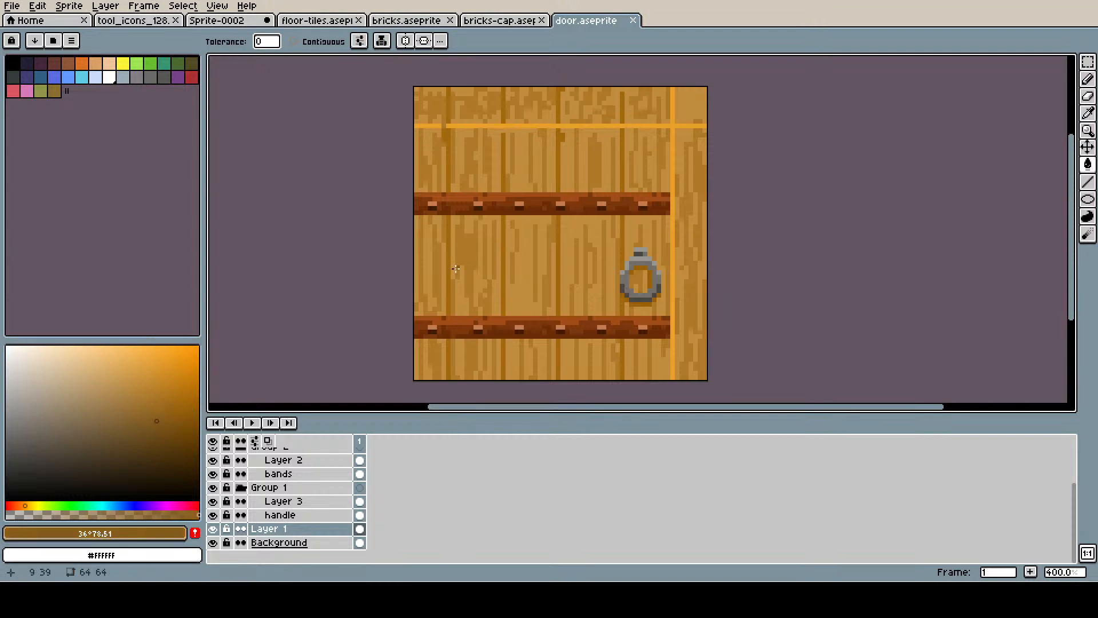
click(448, 272)
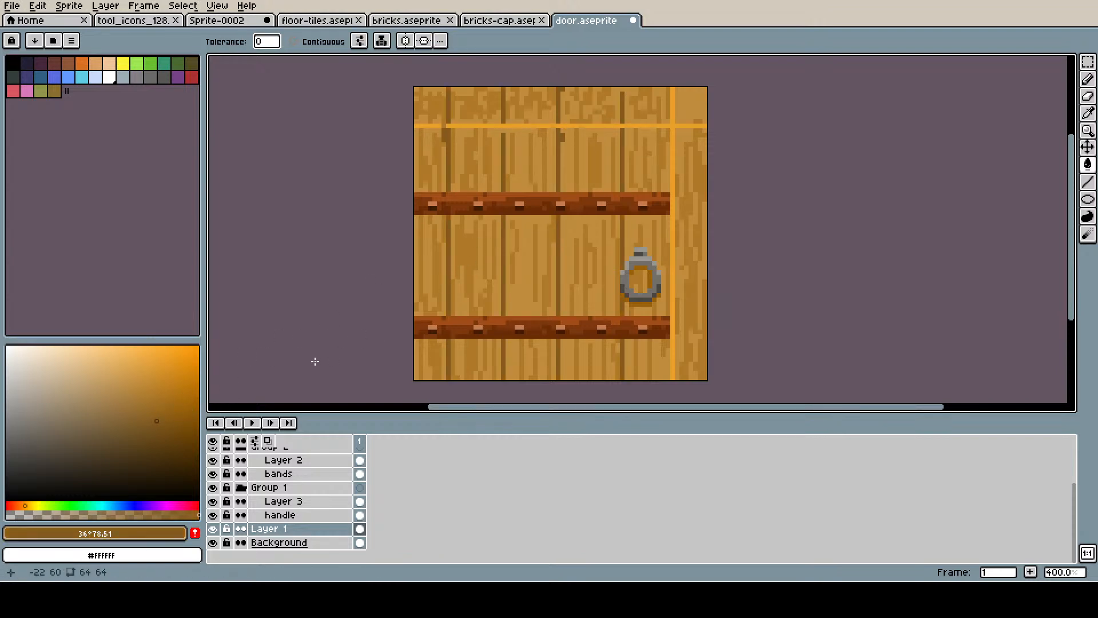
click(160, 432)
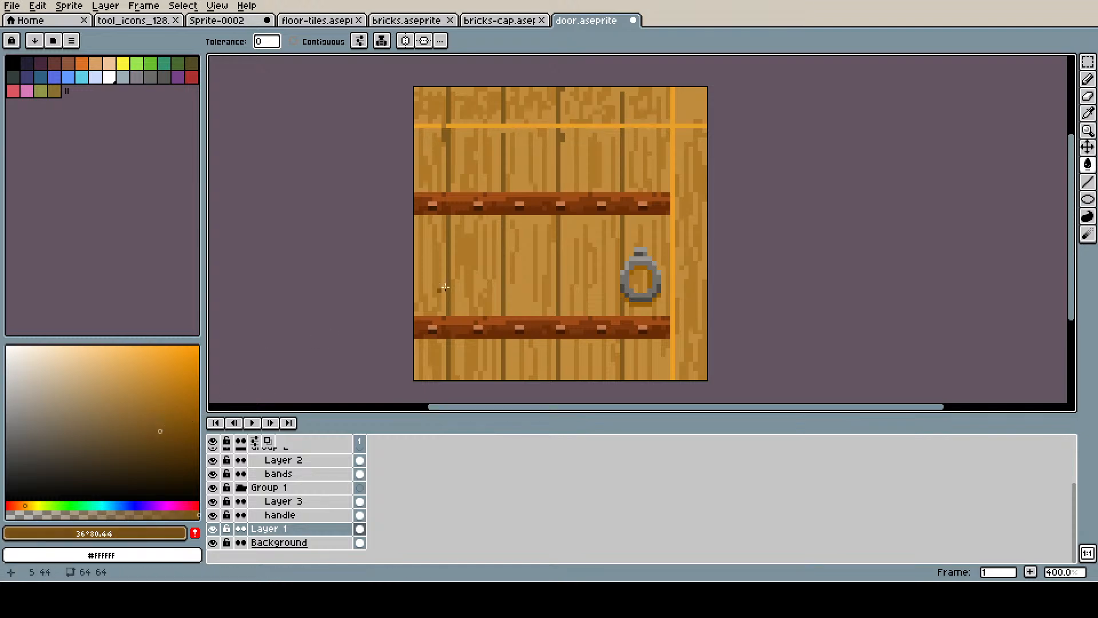
click(502, 274)
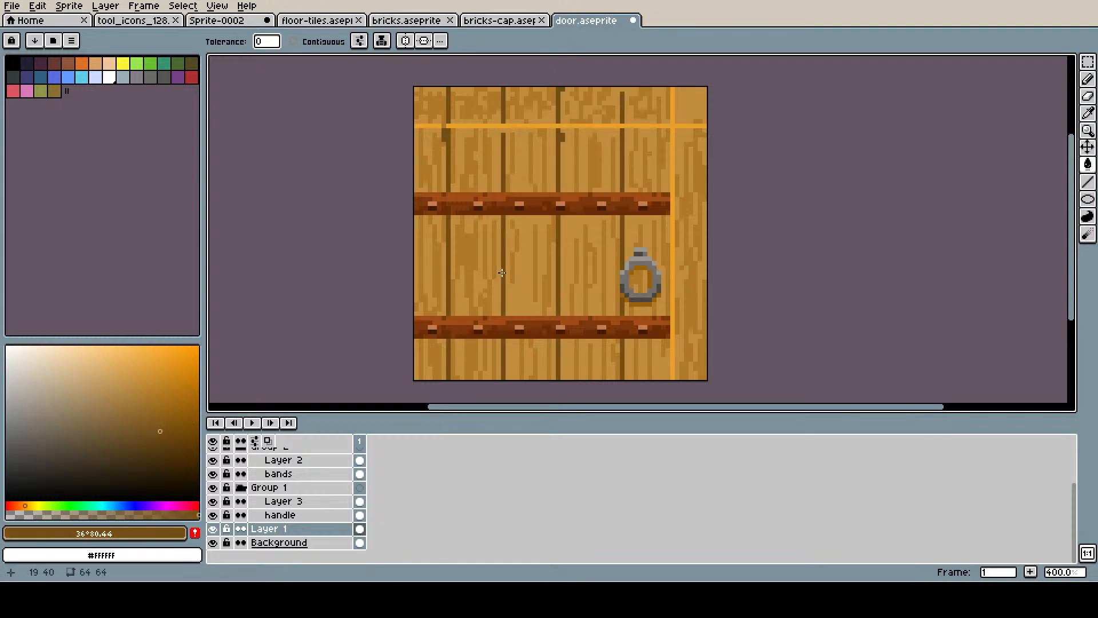
key(ctrl+s)
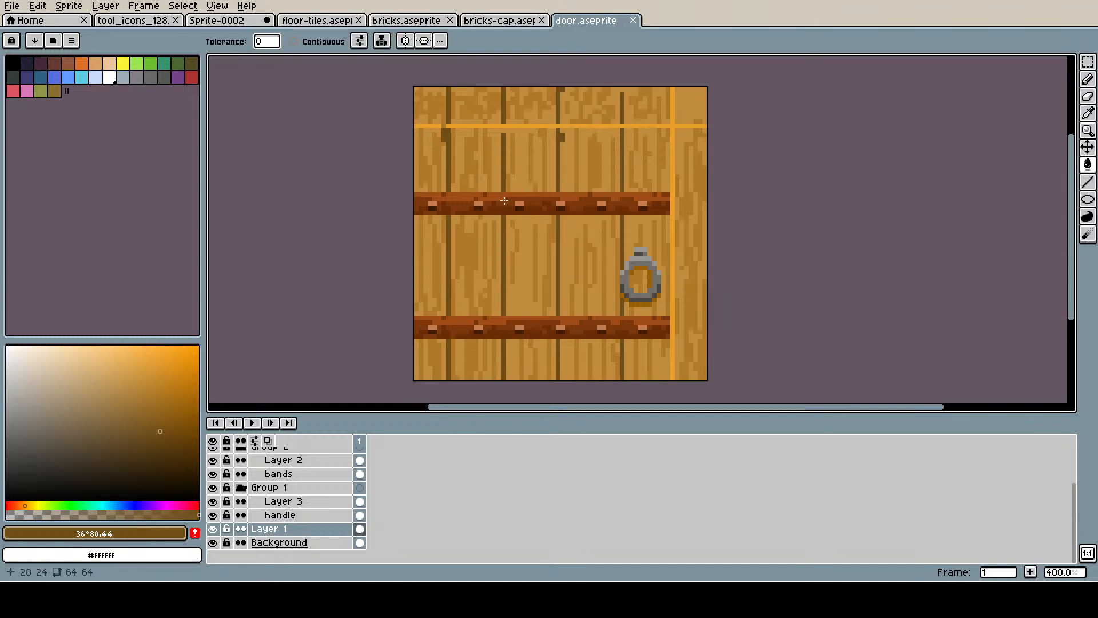
- Recolour the bright orange highlight lines to a pale tan, HSV 36°, 55, 85, and save the file
alt+click(608, 131)
click(113, 368)
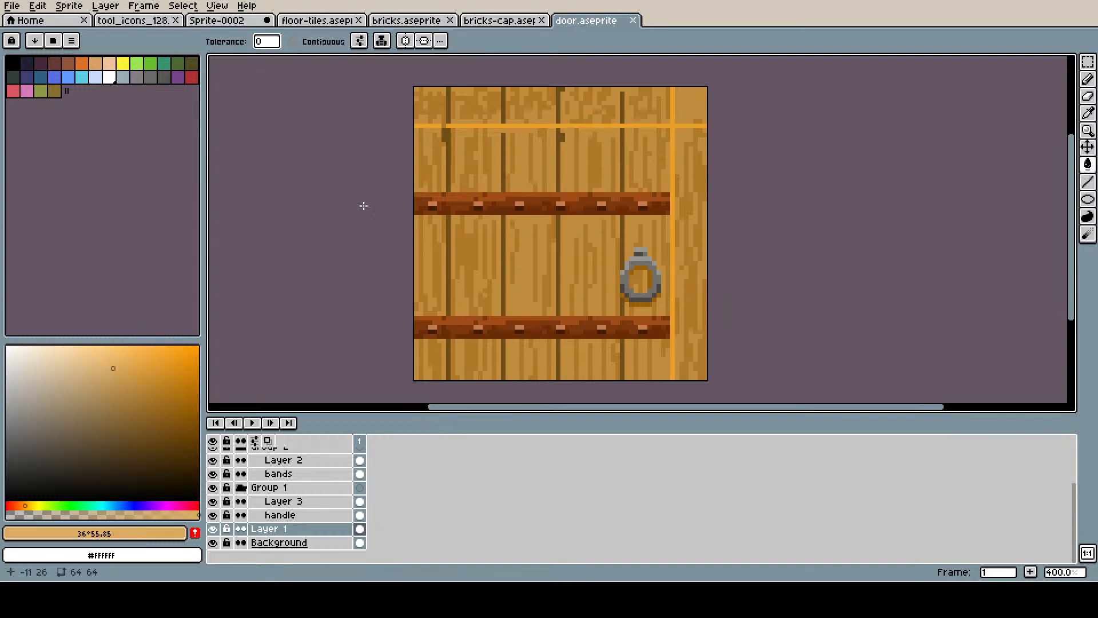
click(607, 125)
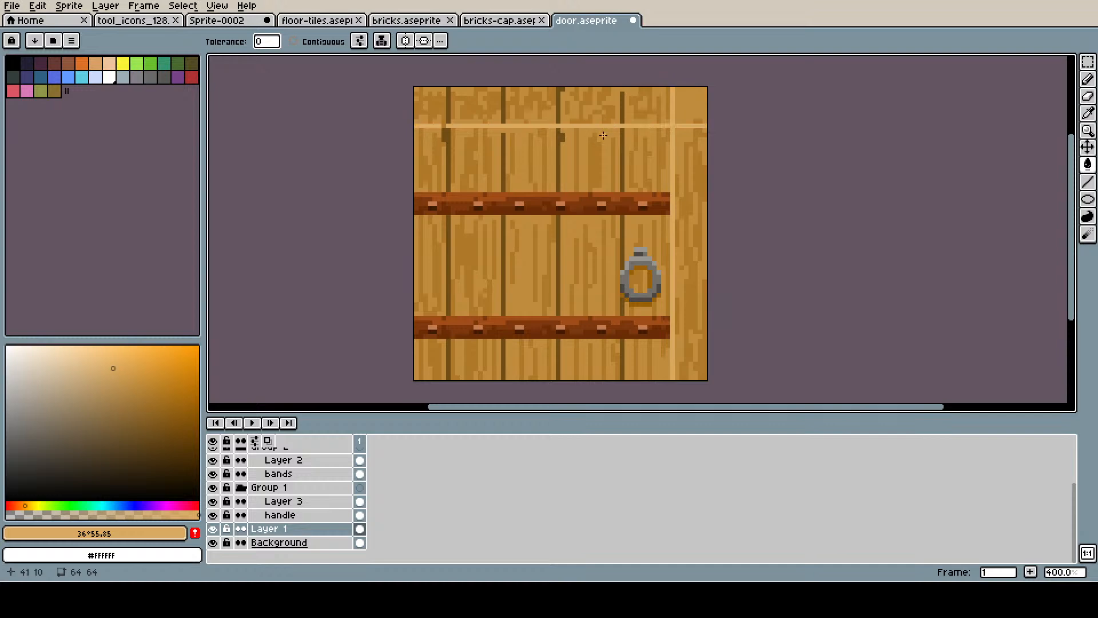
key(ctrl+s)
- Paint a shadow on the planks directly beneath the upper band with a 2 px pencil in the grain colour #ae7928, keeping the seams dark
scroll(584, 218, up, 1)
key(i)
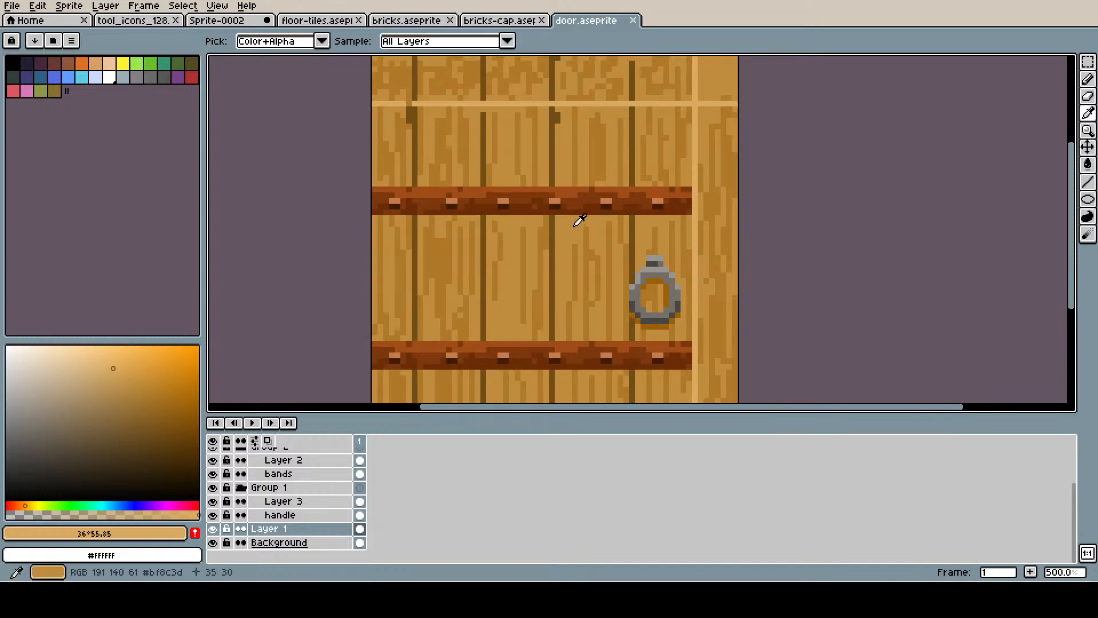
click(588, 238)
key(b)
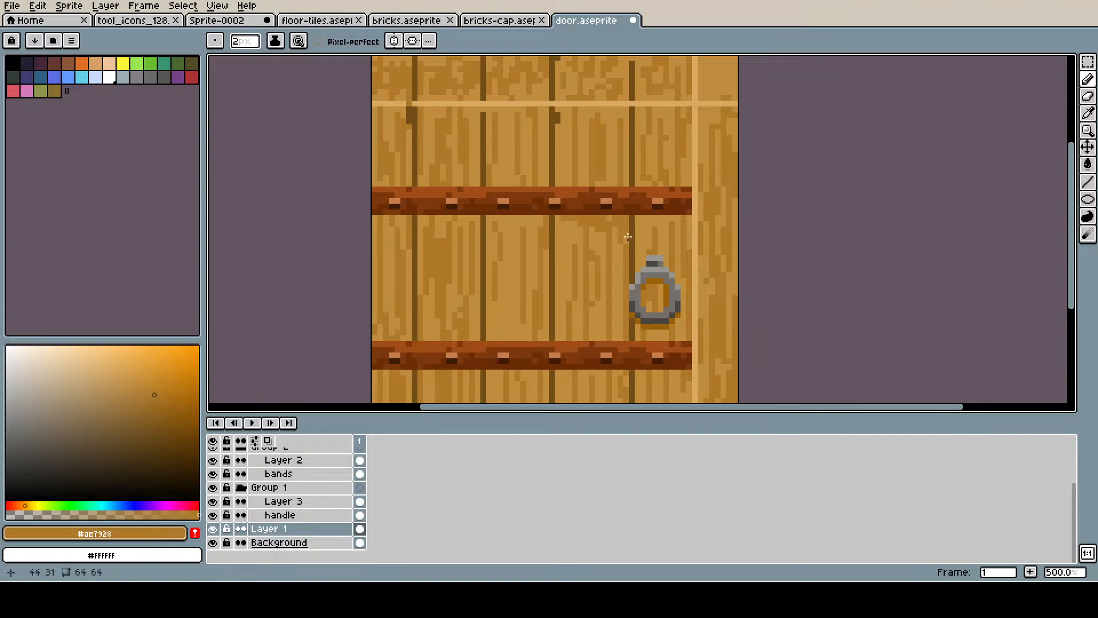
click(661, 225)
click(669, 222)
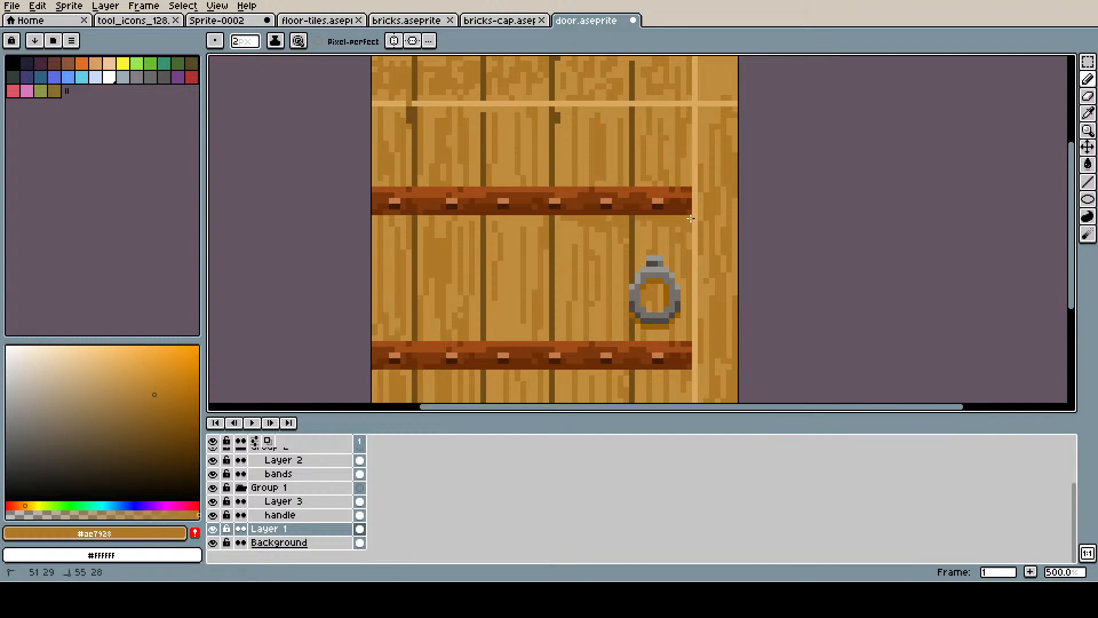
drag(495, 220, 541, 223)
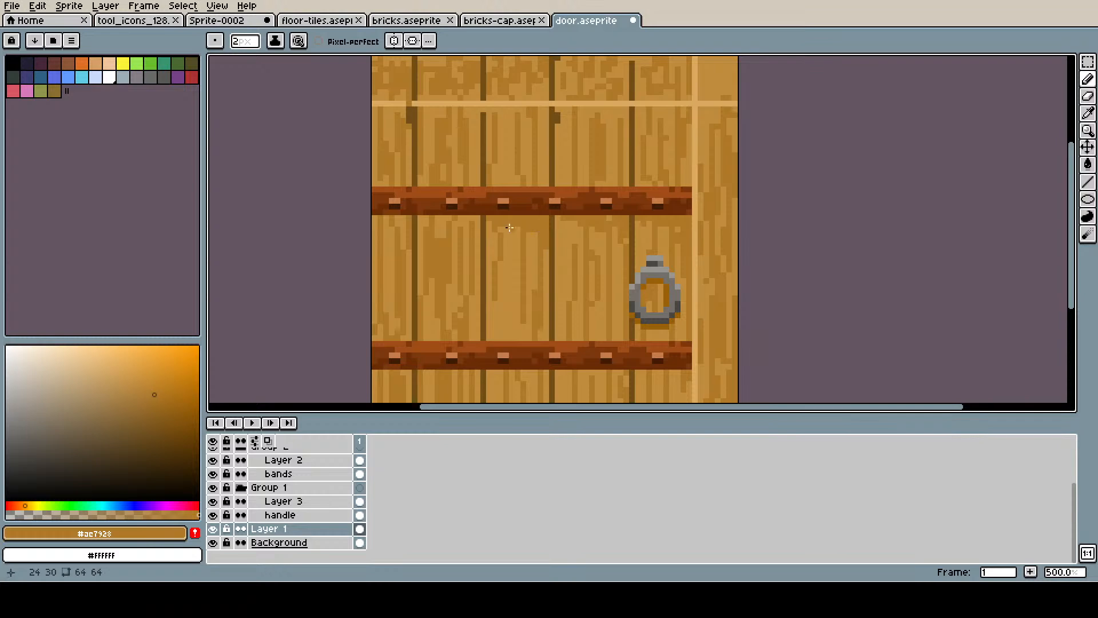
drag(450, 220, 451, 220)
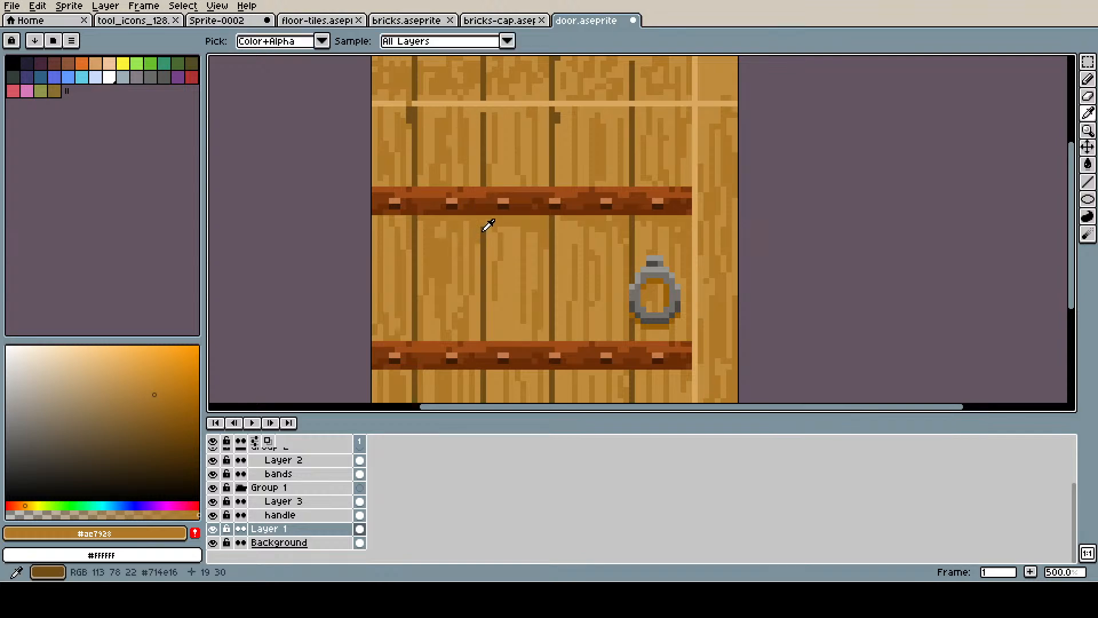
alt+click(483, 227)
alt+click(474, 213)
mouse_move(418, 241)
mouse_down()
mouse_move(462, 235)
mouse_move(438, 217)
mouse_up()
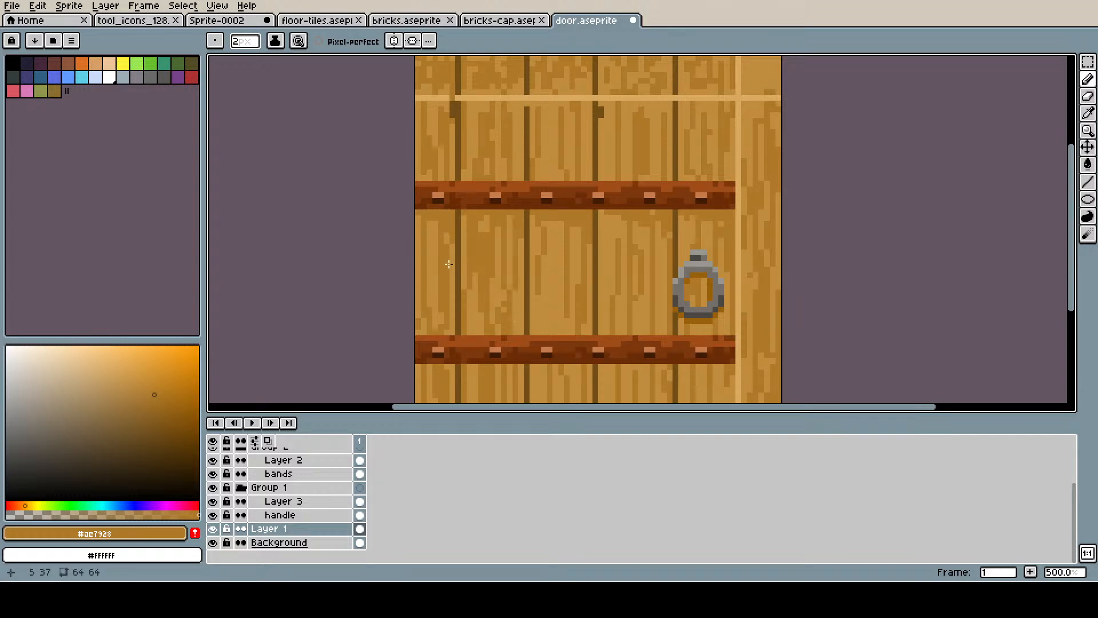
- Paint the same #ae7928 shadow on the planks beneath the lower band, restore the seams it covers, and save the file
scroll(447, 260, down, 3)
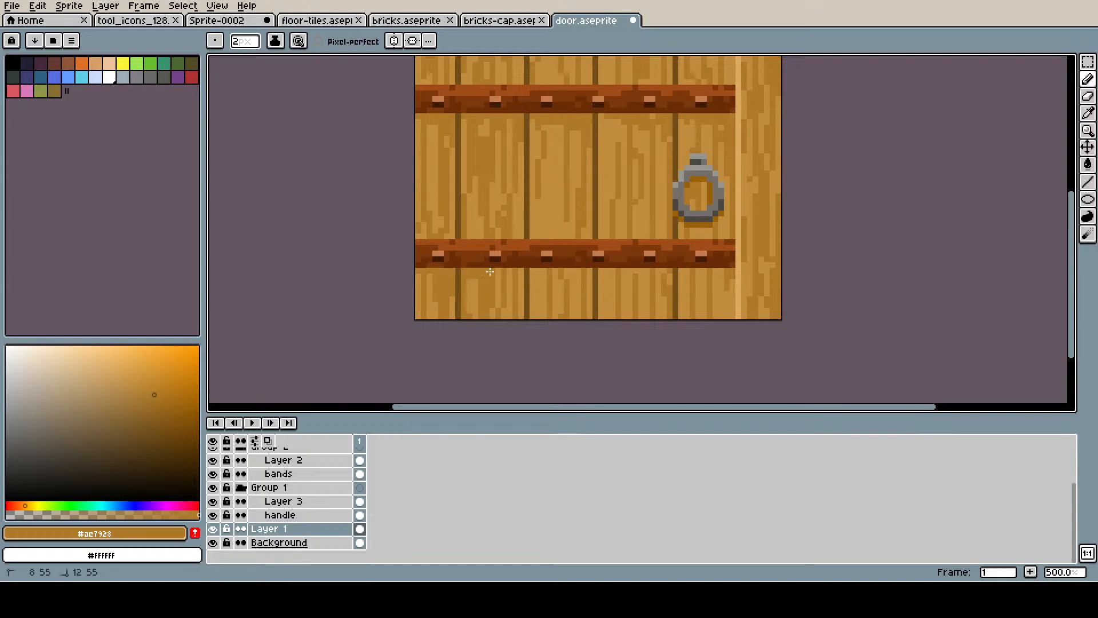
drag(514, 271, 523, 276)
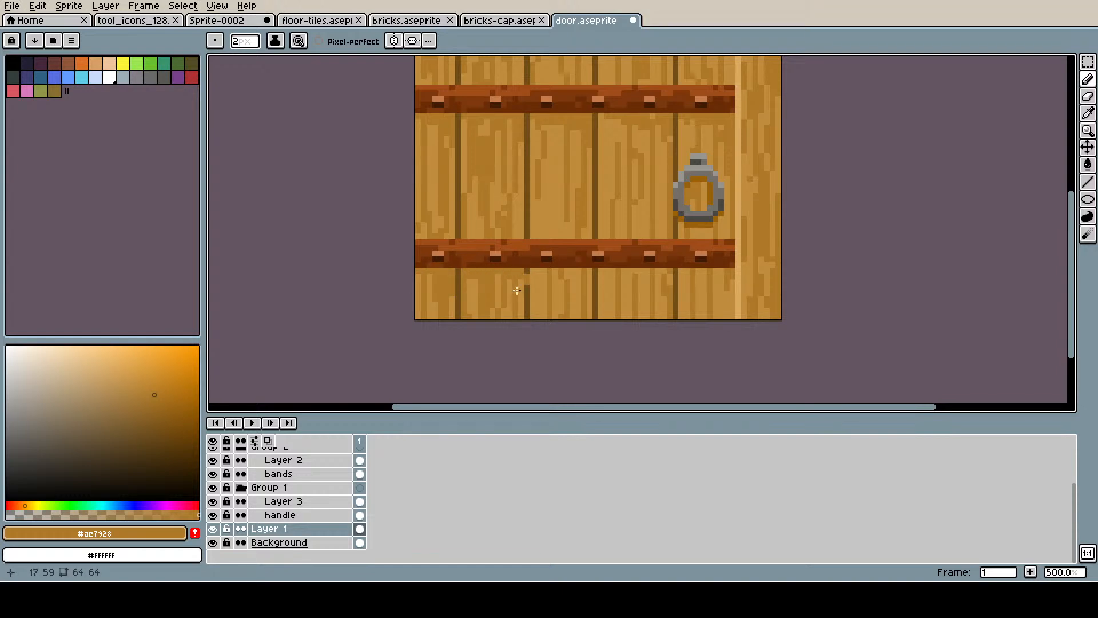
mouse_move(536, 286)
mouse_down()
mouse_move(473, 276)
mouse_move(532, 268)
mouse_move(499, 263)
mouse_move(520, 256)
mouse_up()
alt+click(532, 288)
alt+click(526, 262)
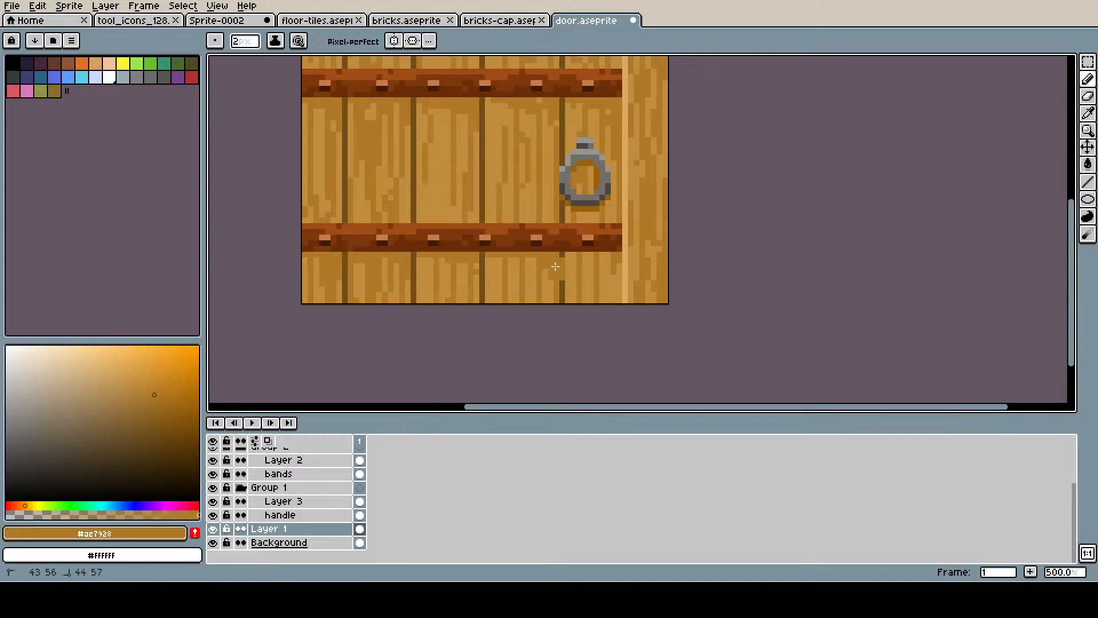
alt+click(562, 276)
alt+click(560, 256)
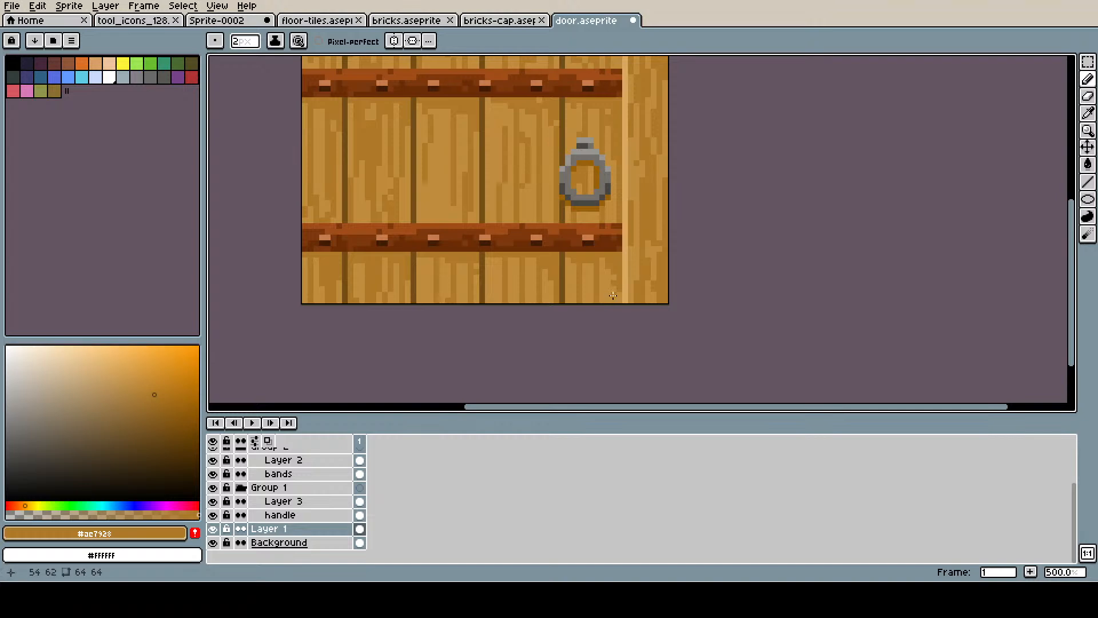
key(ctrl+s)
- Shade the wood beneath and beside the ring handle with the 2 px pencil in #ae7928, and save the file
drag(560, 195, 543, 234)
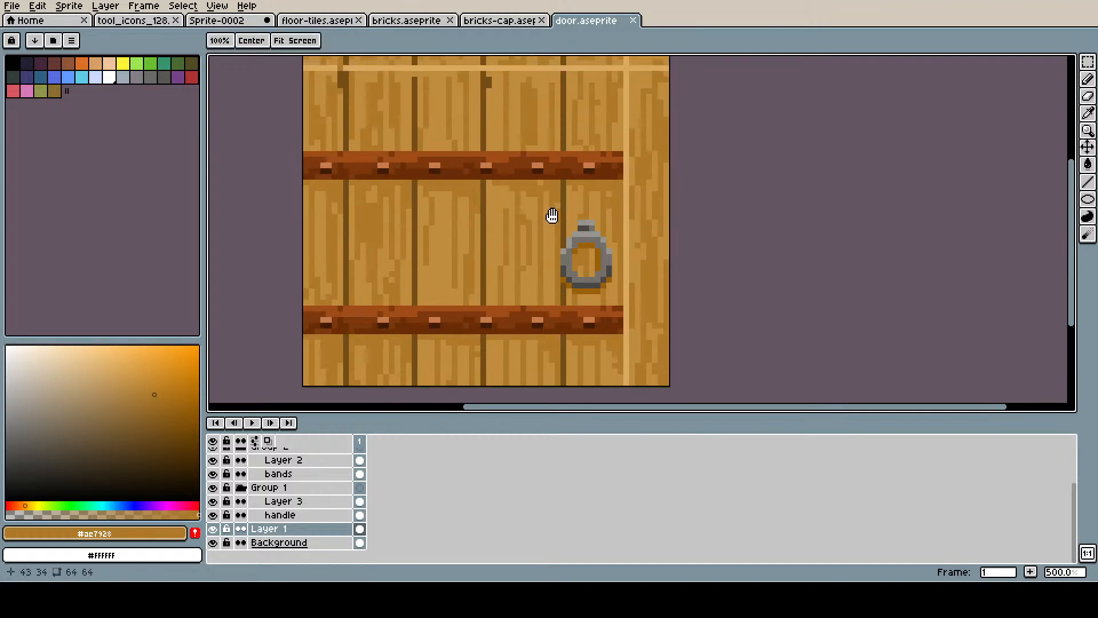
drag(581, 240, 530, 241)
mouse_move(534, 291)
mouse_down()
mouse_move(552, 292)
mouse_move(565, 272)
mouse_up()
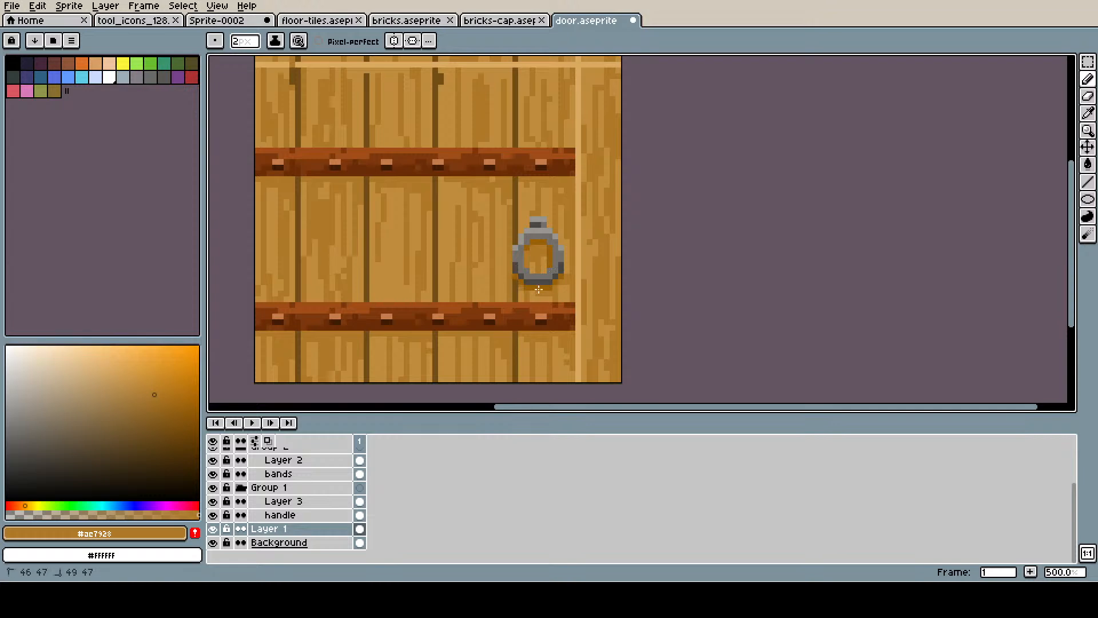
click(550, 224)
click(561, 243)
key(ctrl+s)
- Recolour the plank seams to a warmer, more saturated brown, HSV 36°, 89, 51, and save the file
drag(455, 225, 531, 252)
alt+click(517, 223)
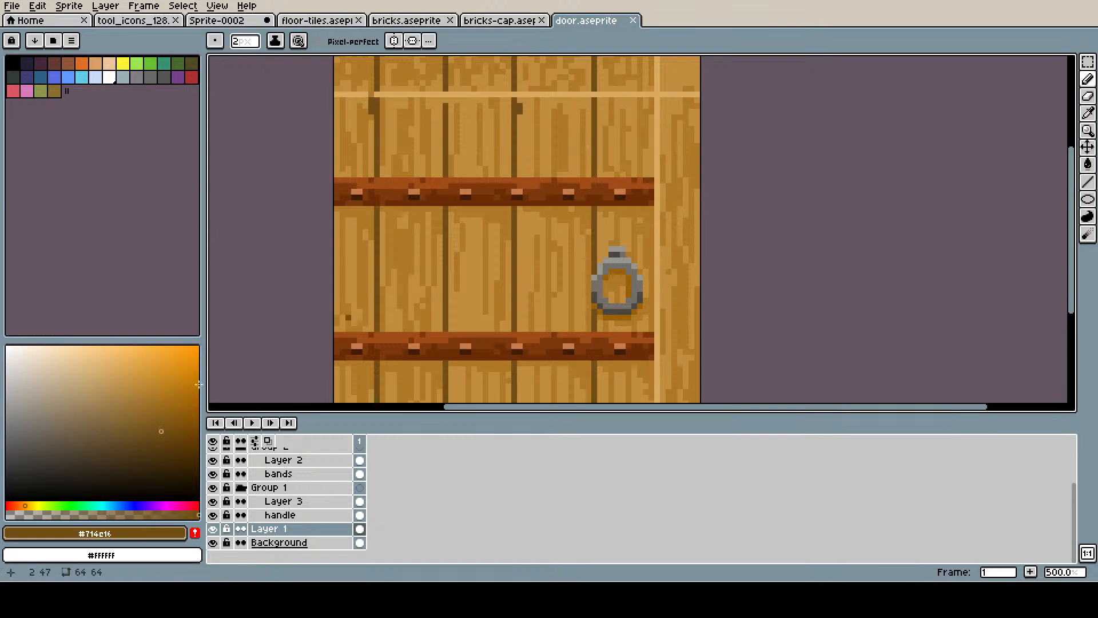
click(178, 420)
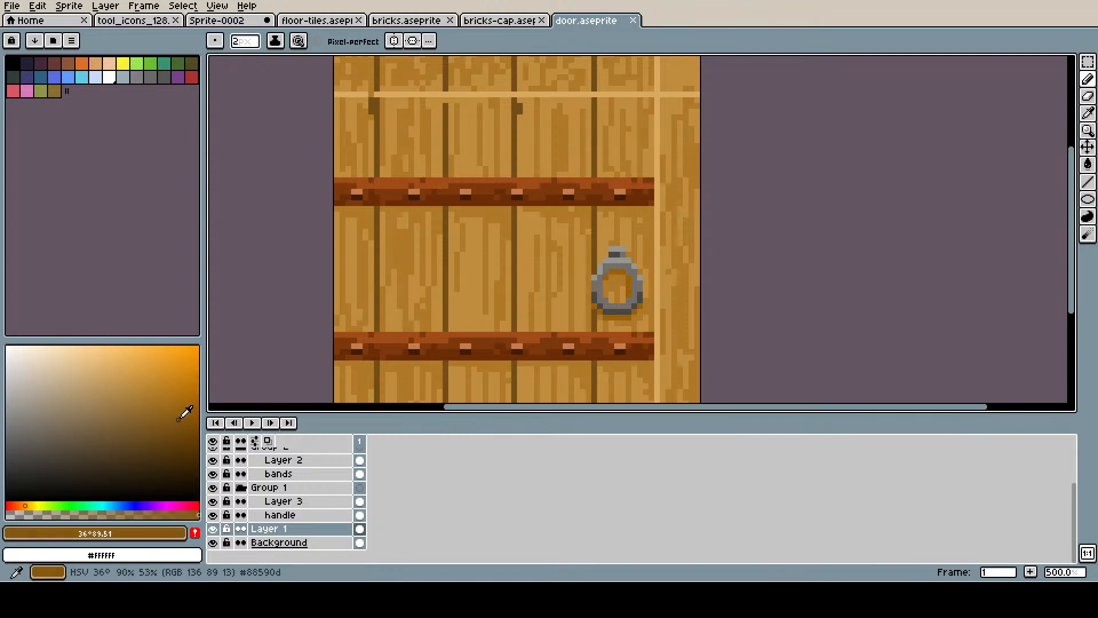
key(g)
click(441, 246)
drag(449, 223, 438, 277)
key(ctrl+s)
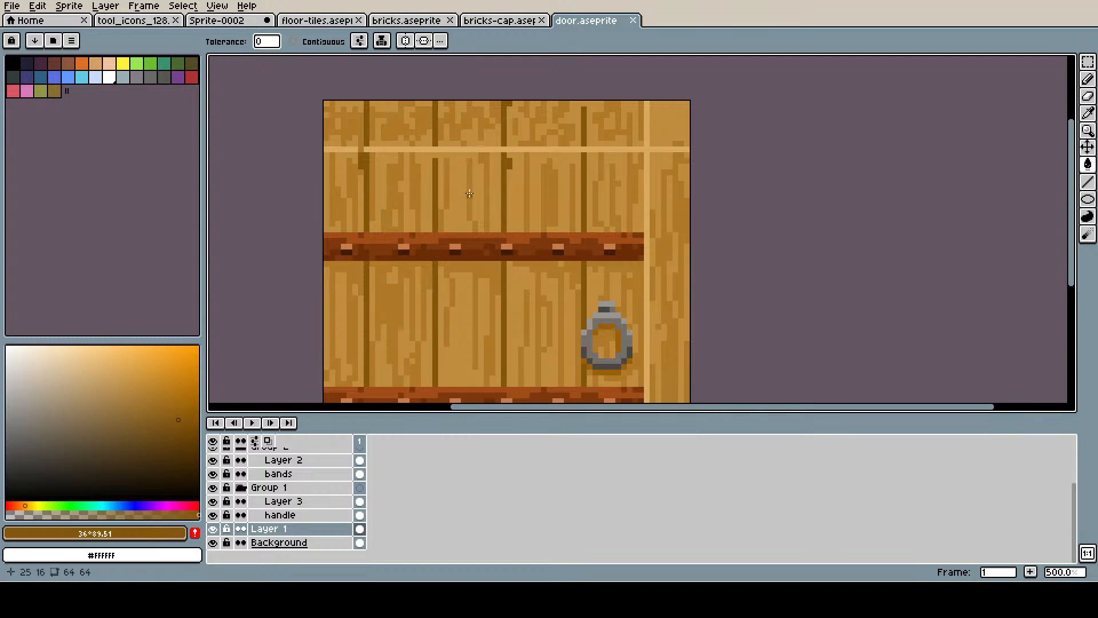
key(i)
click(506, 161)
key(g)
click(508, 176)
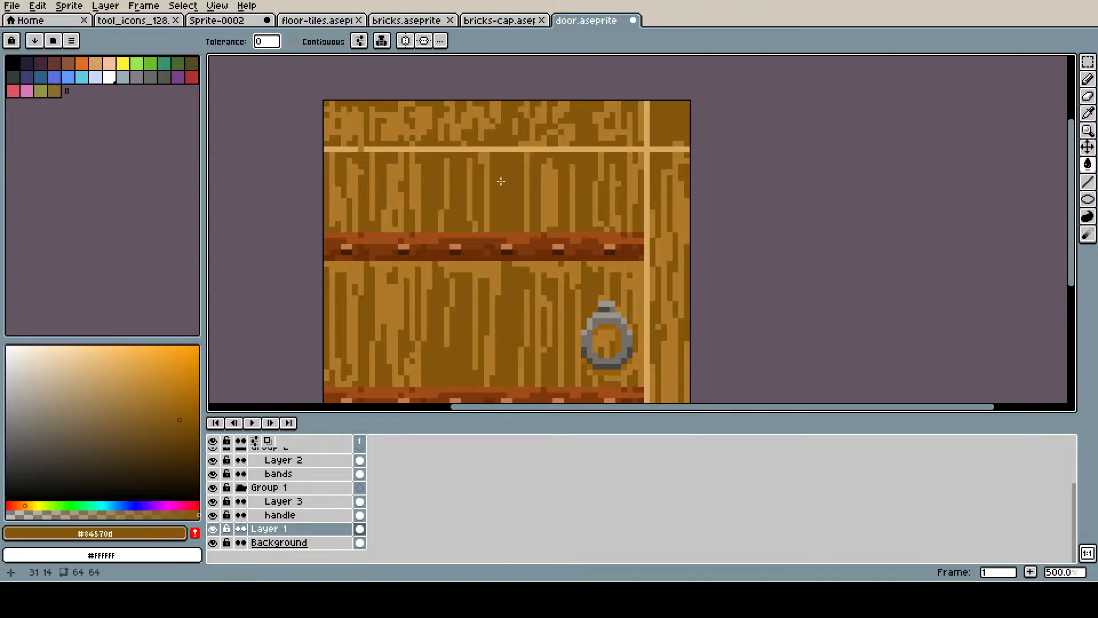
key(ctrl+z)
- Clean up the stray dark pixels beside the first and third plank seams just below the horizontal highlight line, and save the file
key(b)
click(509, 155)
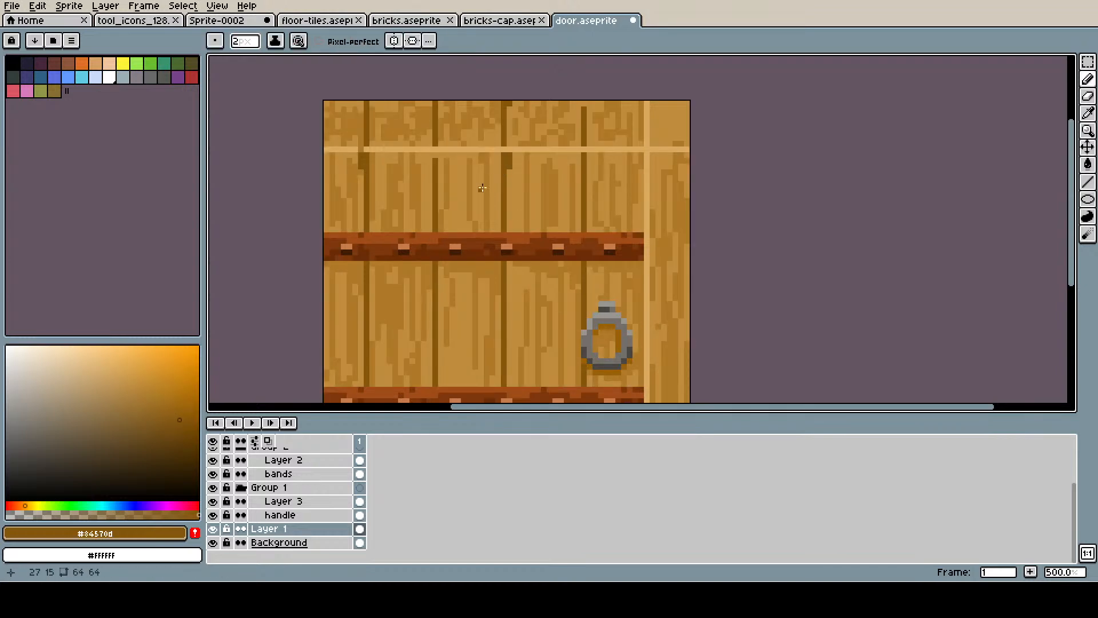
key(i)
click(362, 169)
key(b)
click(361, 149)
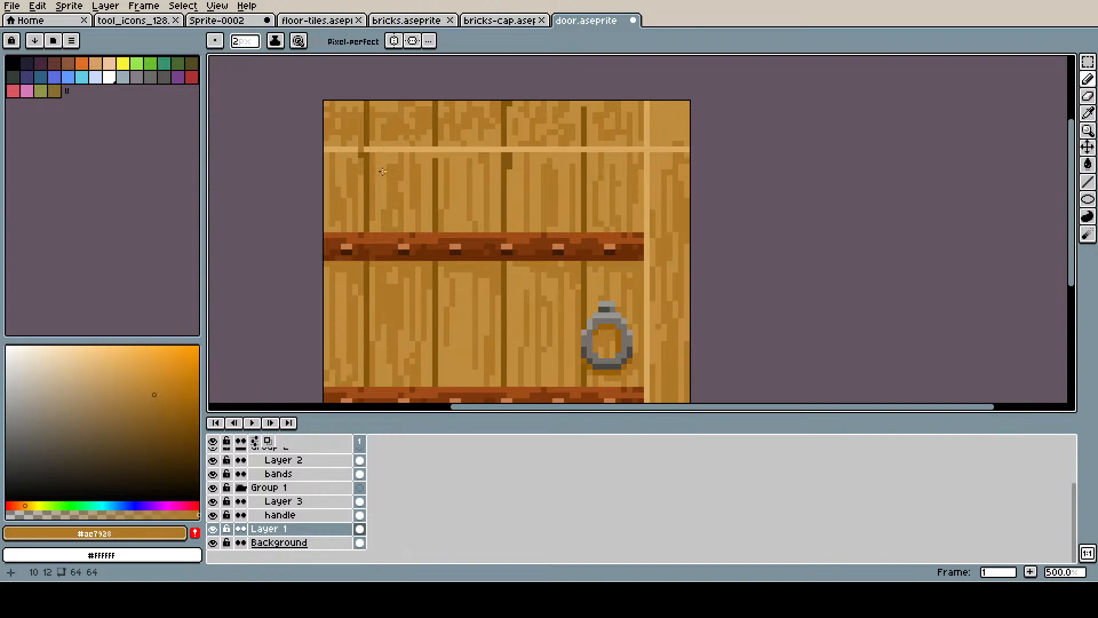
alt+click(540, 182)
drag(508, 167, 507, 207)
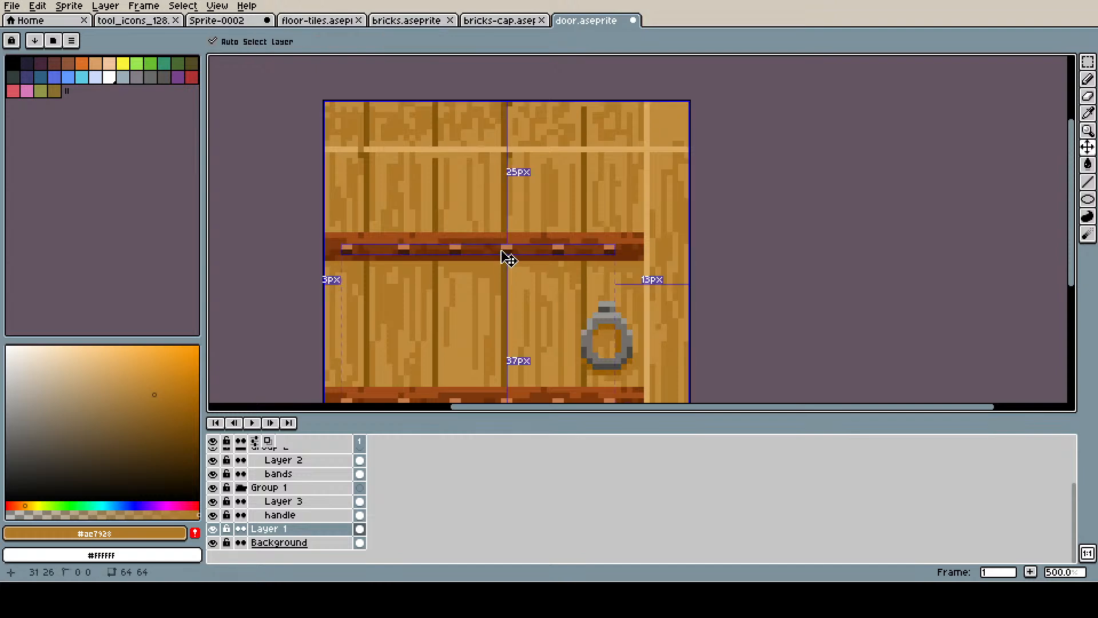
key(ctrl+s)
- Extend the fourth plank seam up to the texture's top edge with the seam colour #84570d, and save the file
key(space)
drag(604, 283, 534, 252)
scroll(535, 260, down, 2)
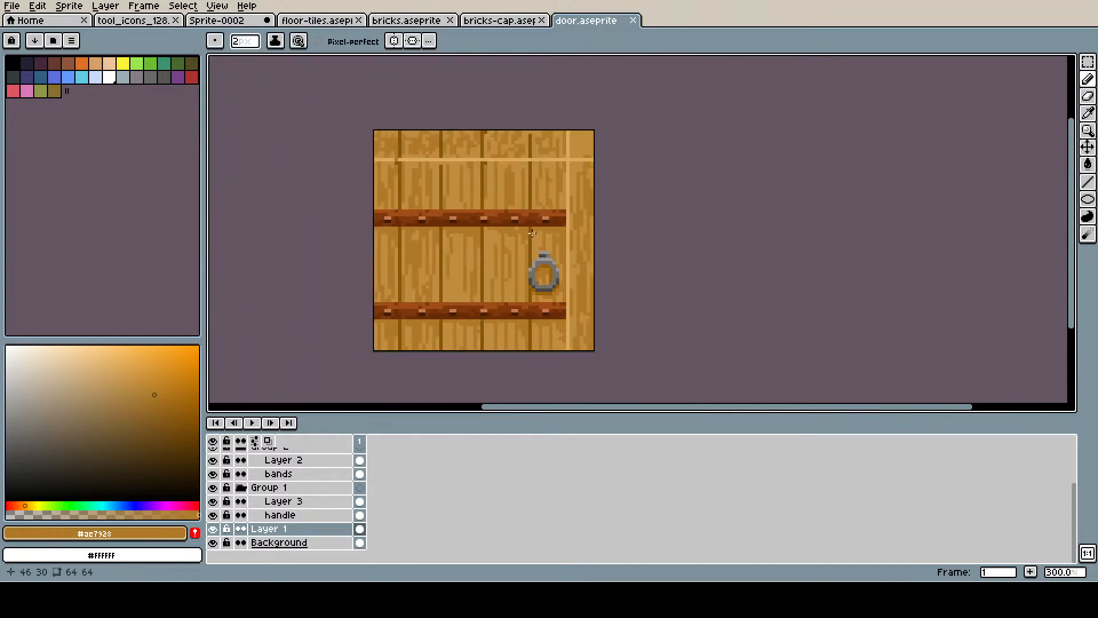
key(b)
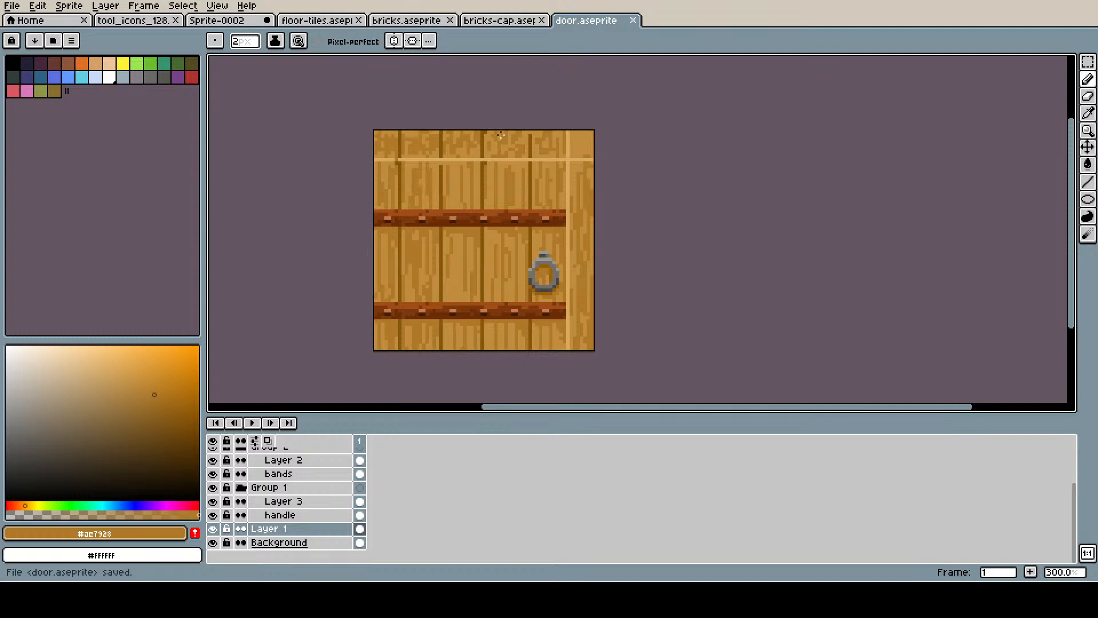
alt+click(529, 135)
key(ctrl+s)
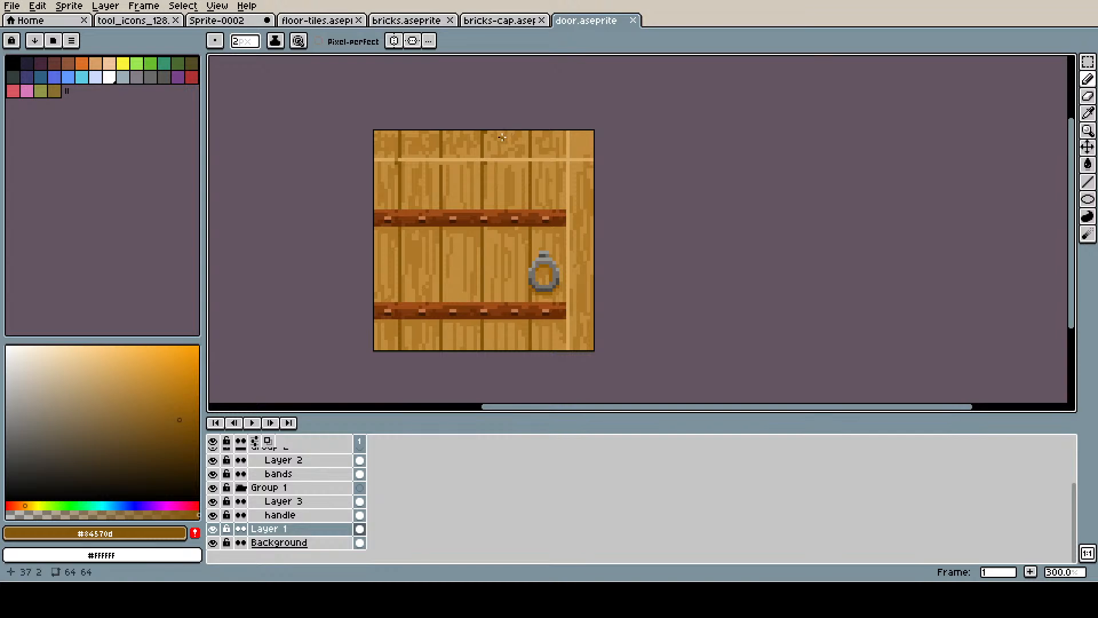
- Touch up the horizontal highlight line at the first plank seam in its own colour #d9aa60
scroll(493, 141, up, 2)
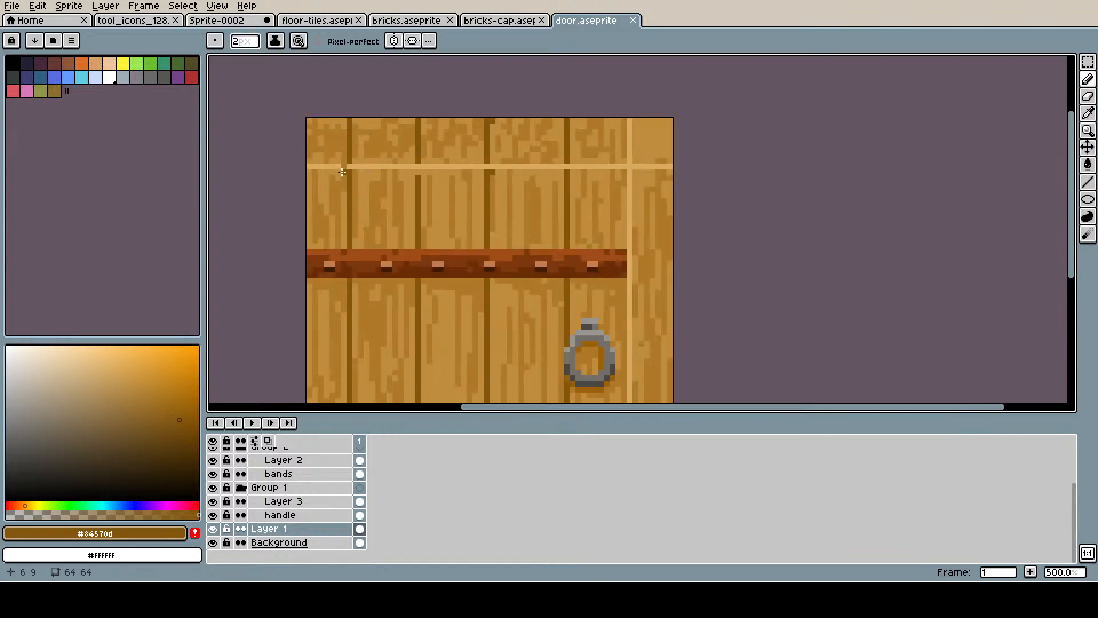
key(i)
click(352, 162)
key(b)
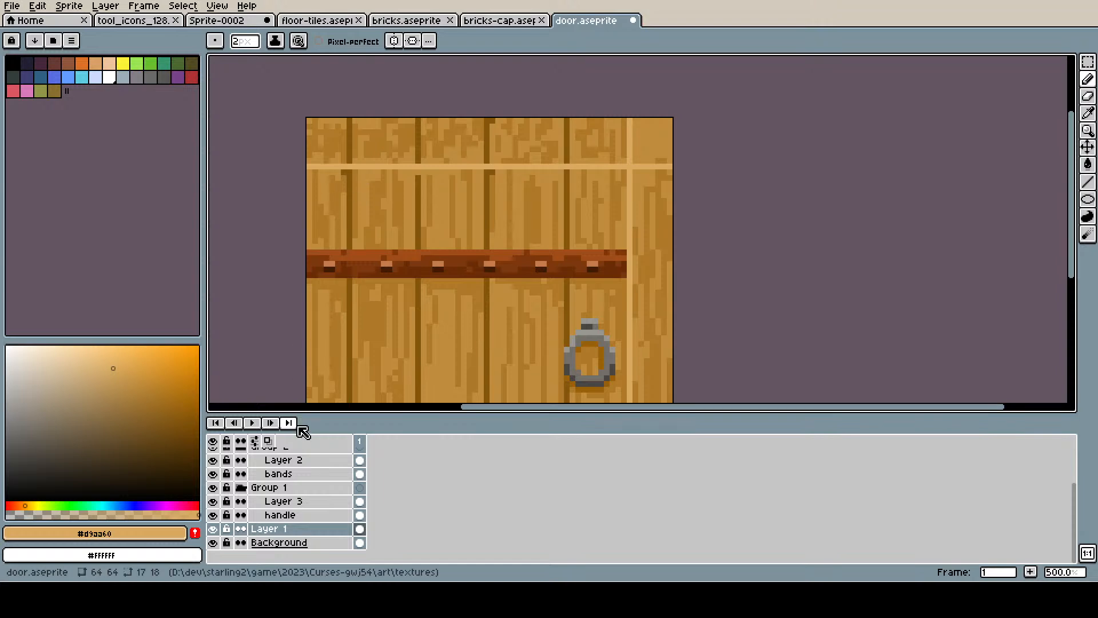
- Break the horizontal highlight line where it crosses the four plank seams with the 2 px pencil in #ae7928, and save the file
key(i)
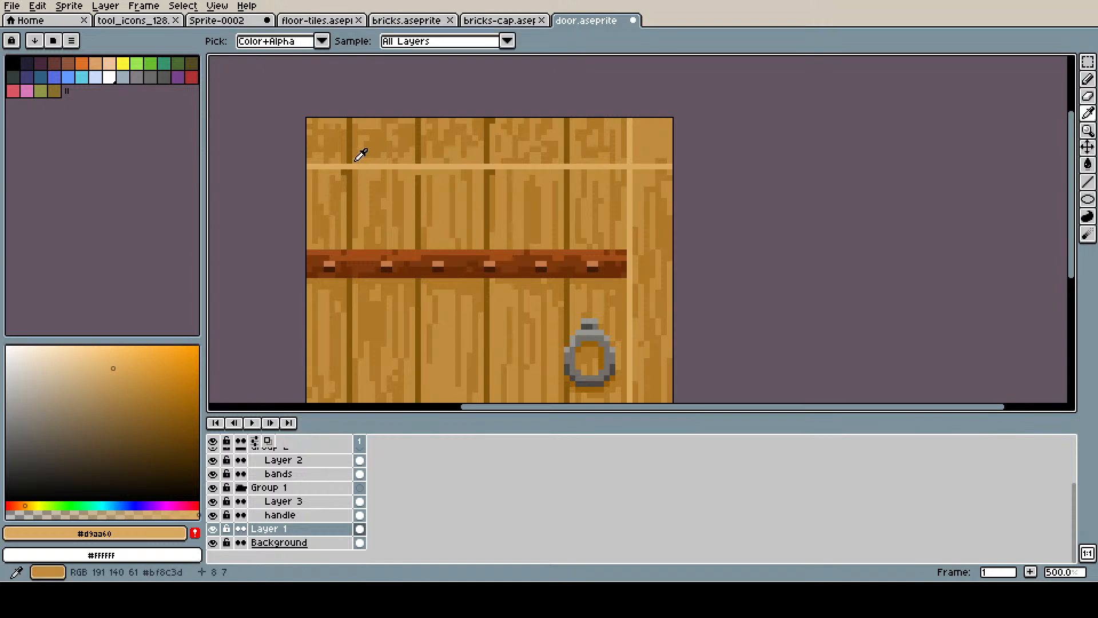
click(350, 166)
key(b)
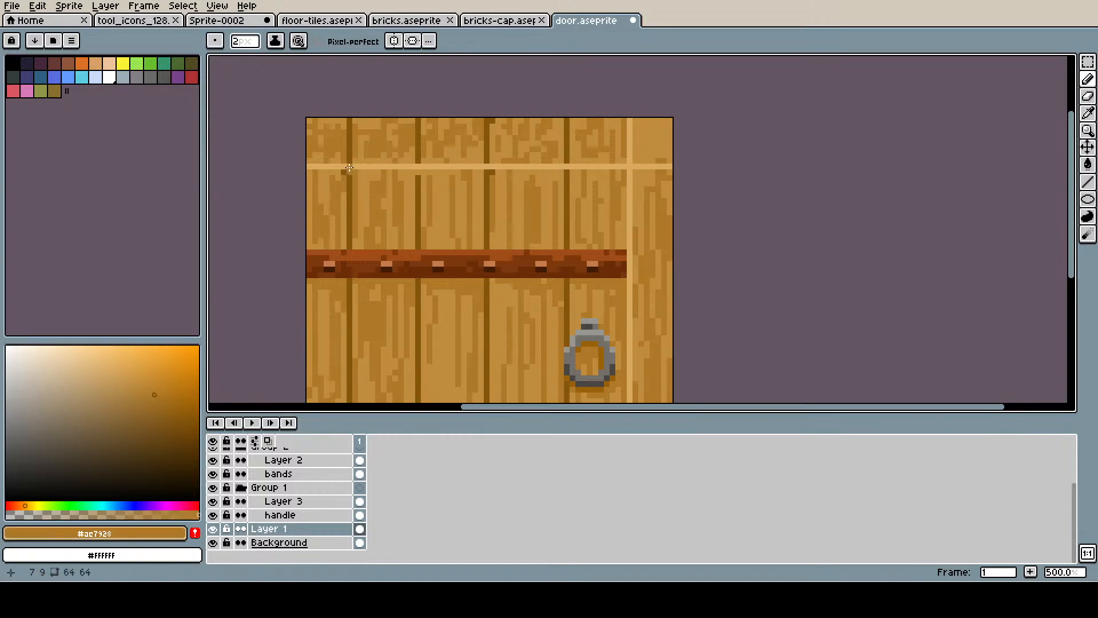
key(i)
click(418, 178)
key(b)
key(i)
click(424, 165)
key(b)
click(485, 166)
click(569, 167)
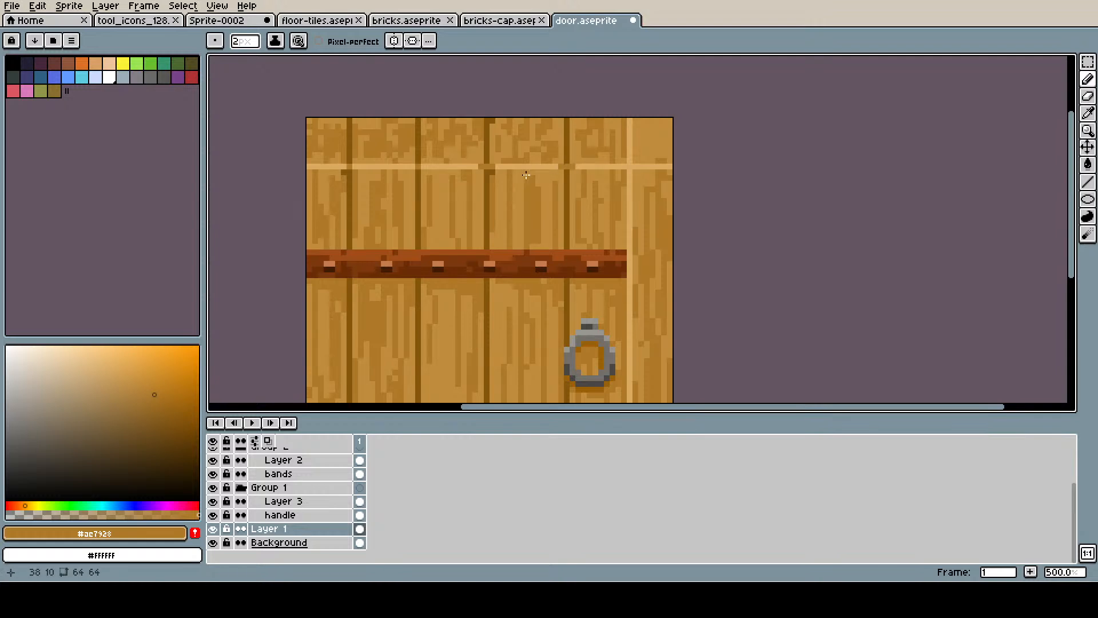
click(411, 167)
click(346, 167)
key(v)
key(ctrl+s)
key(b)
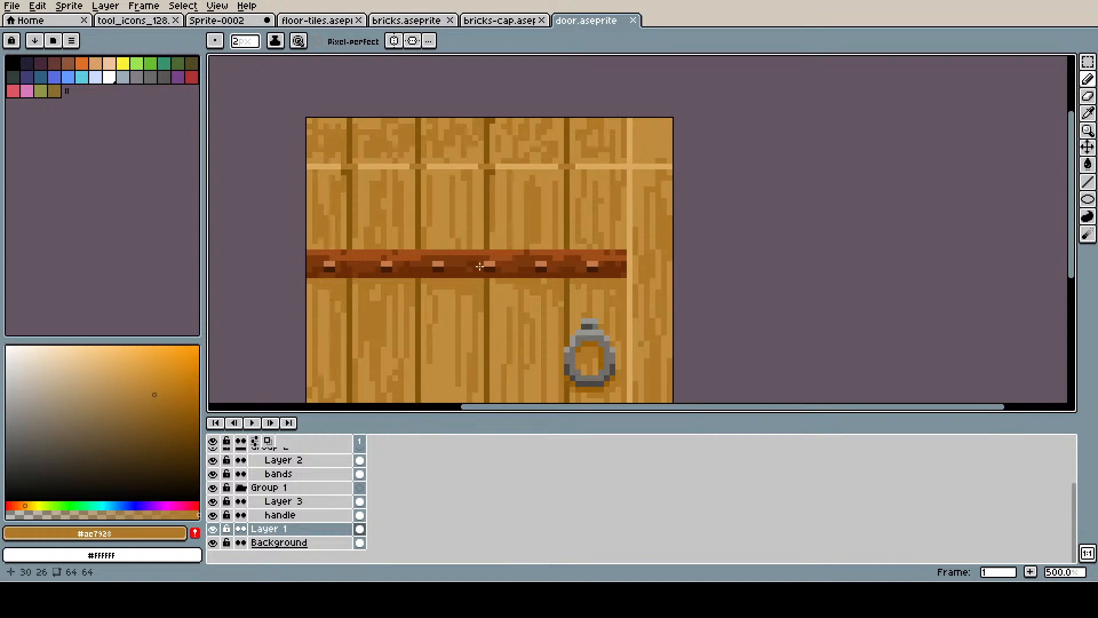
- Add grain streaks in #ae7928 to the third plank between the two bands, and save the file
scroll(484, 253, down, 2)
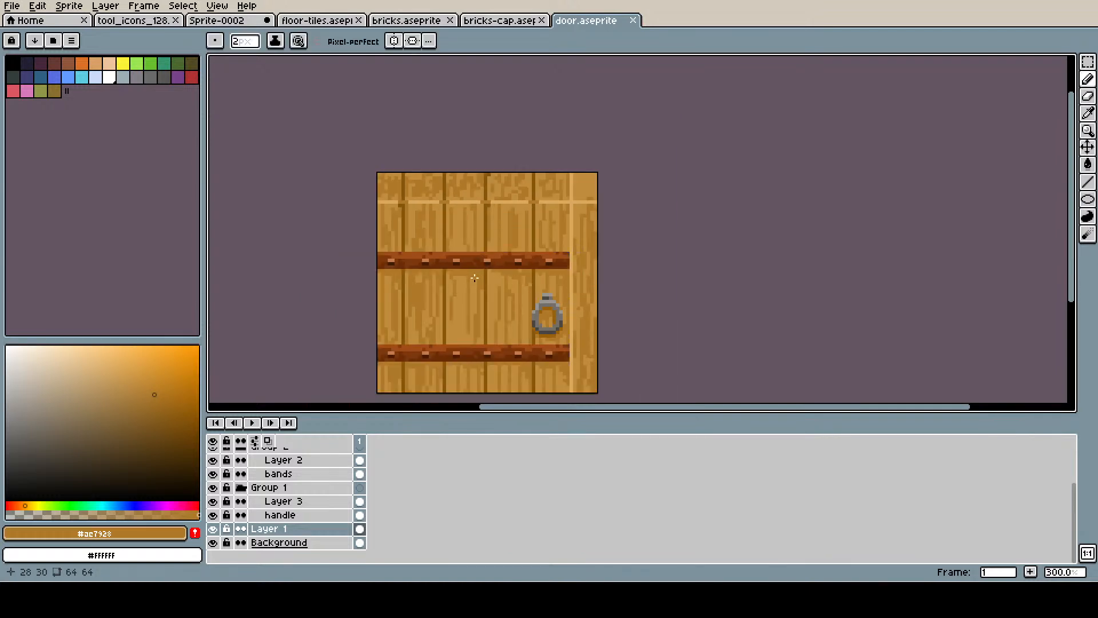
key(space)
drag(452, 302, 440, 272)
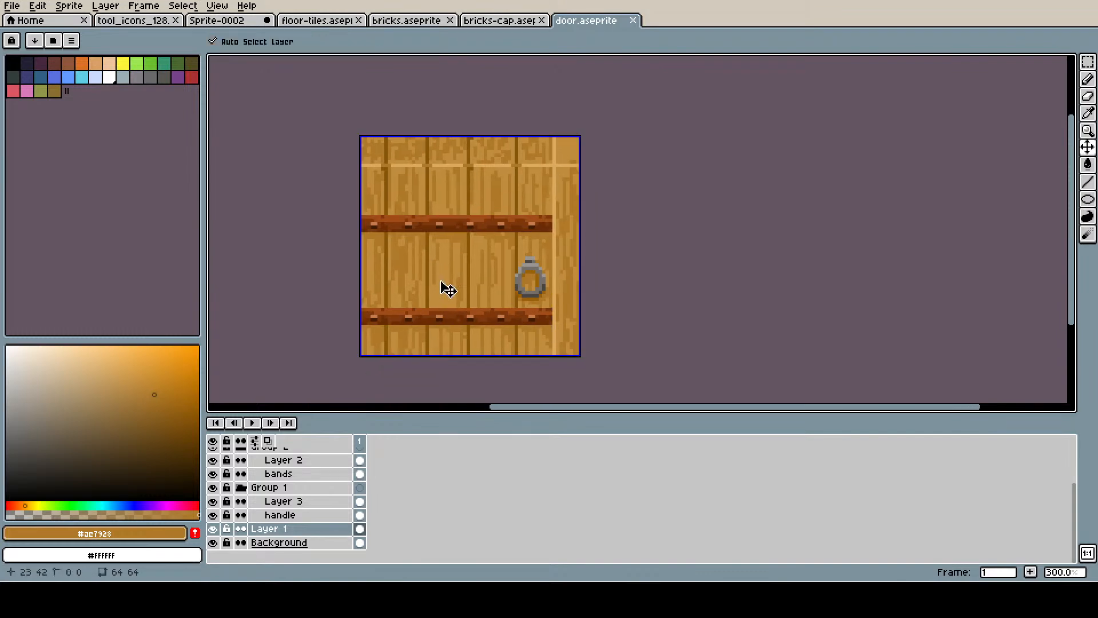
key(ctrl+s)
scroll(451, 297, up, 1)
alt+click(466, 216)
drag(438, 273, 439, 310)
click(442, 309)
click(448, 312)
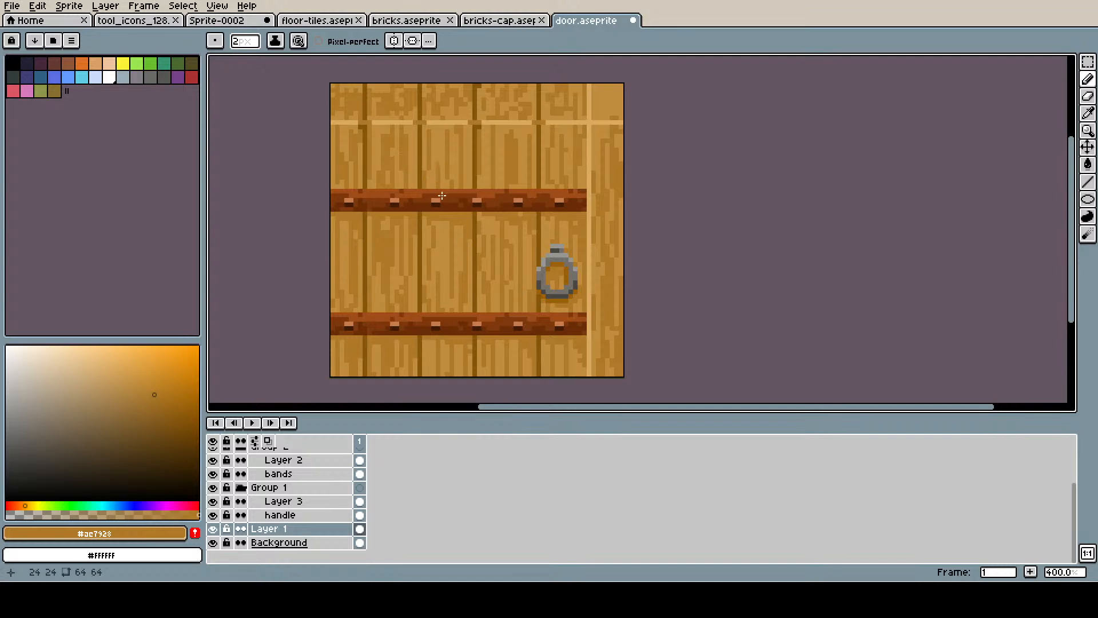
key(ctrl+s)
- Rework the vertical grain of the fourth plank above the upper band with strokes in #bf8c3d and #ae7928
key(space)
drag(464, 200, 439, 221)
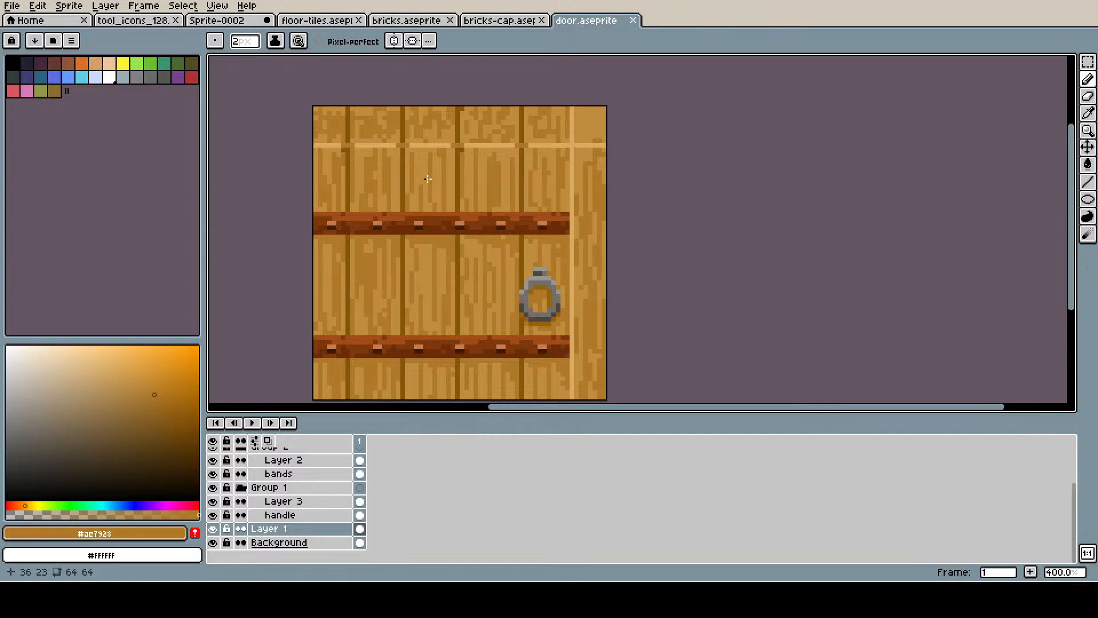
key(v)
key(ctrl+s)
drag(499, 155, 505, 202)
alt+click(492, 167)
drag(494, 157, 497, 203)
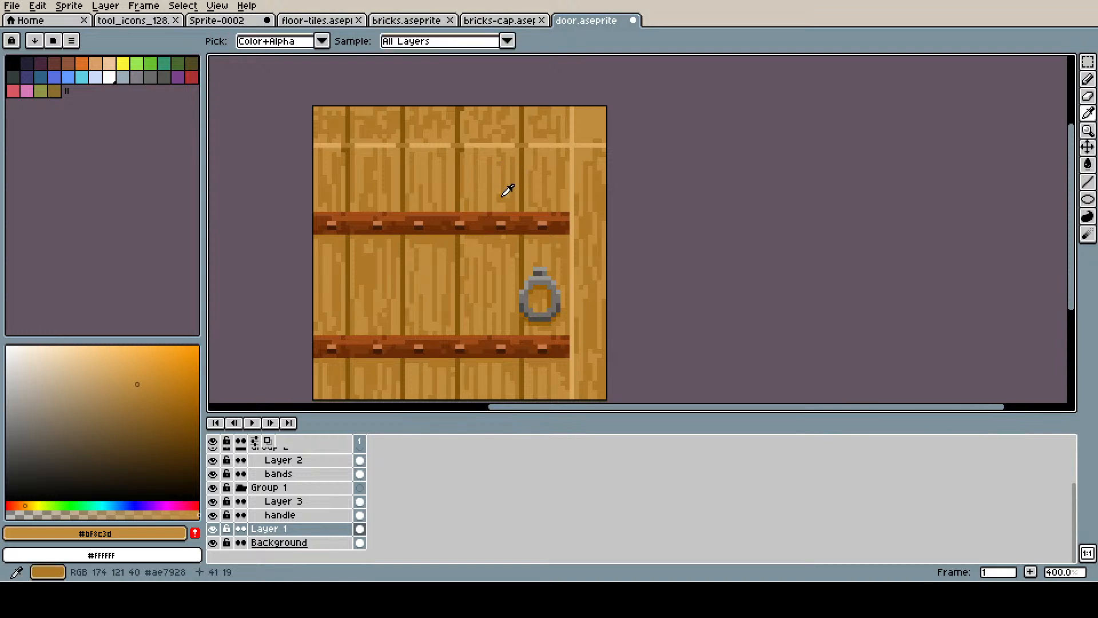
alt+click(490, 169)
drag(483, 175, 484, 158)
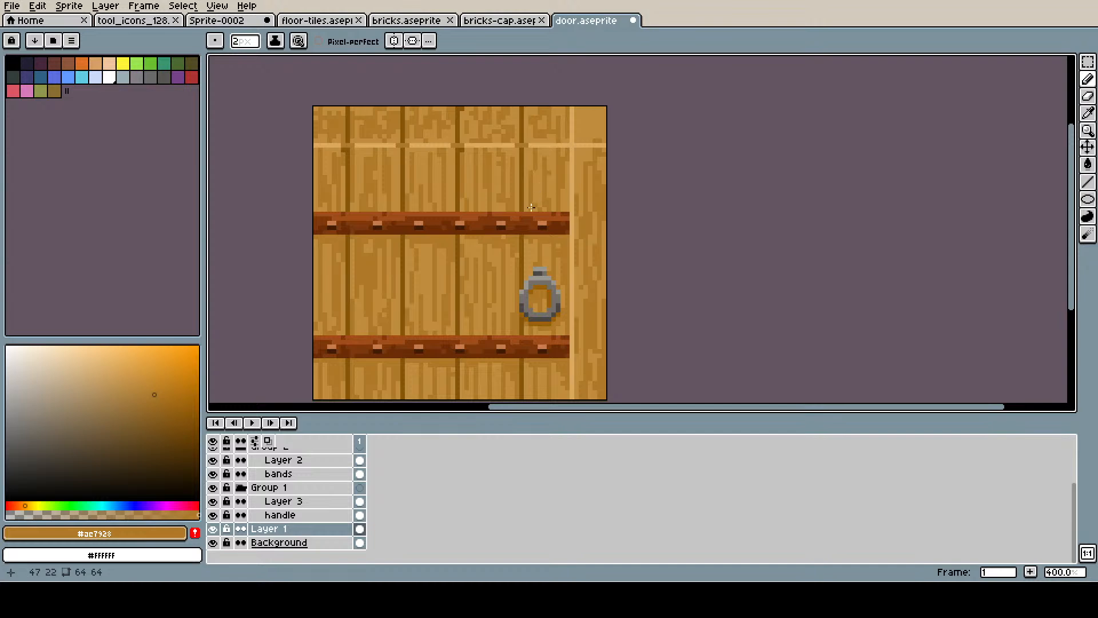
- Save the sprite and export it again as door.png
key(ctrl)
key(ctrl+s)
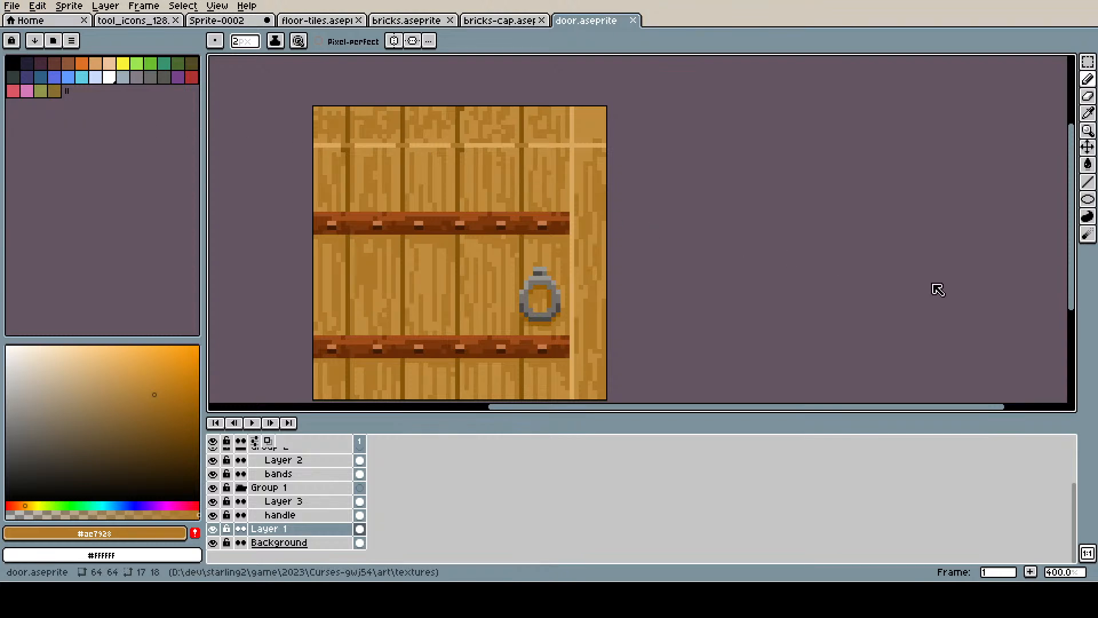
key(ctrl+shift+x)
key(i)
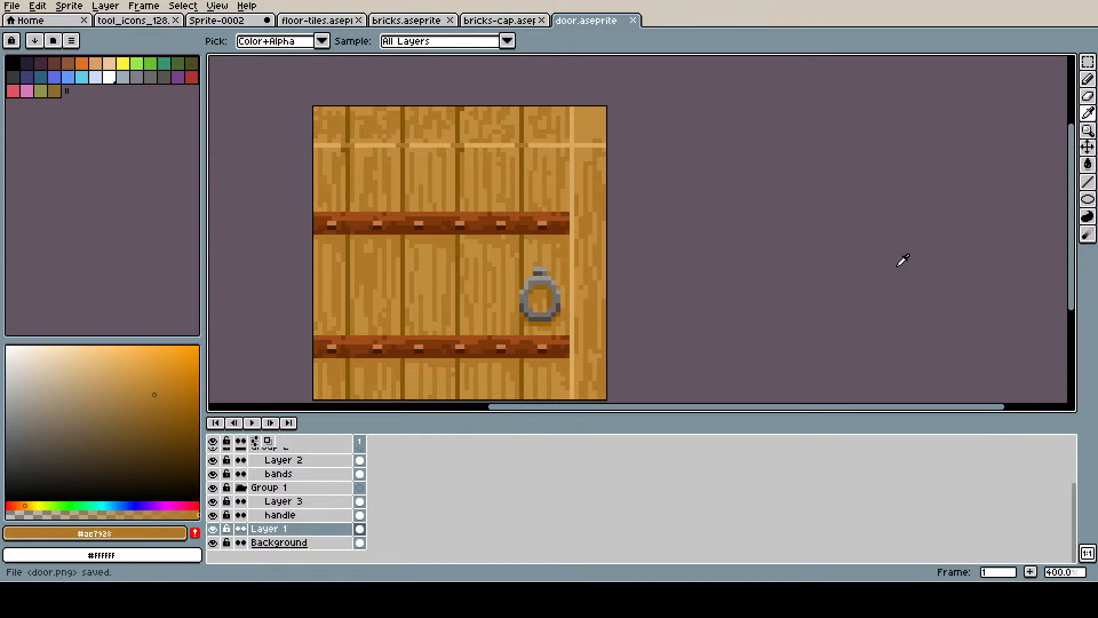
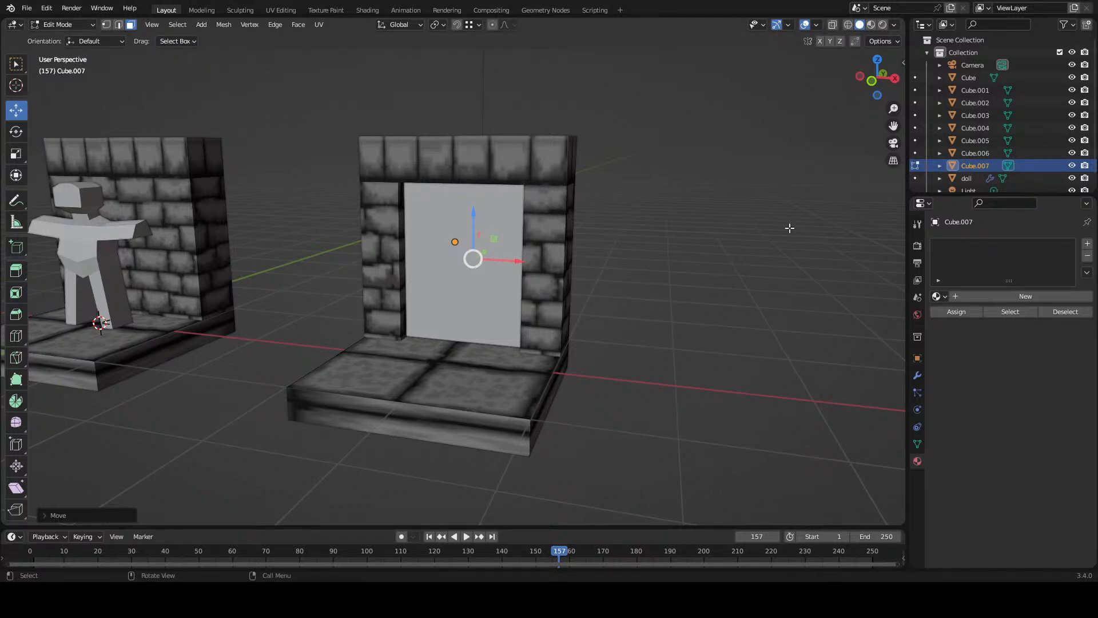
- Switch to Blender and give the door slab a new material named door, with door.png as the image texture for its base color
click(997, 294)
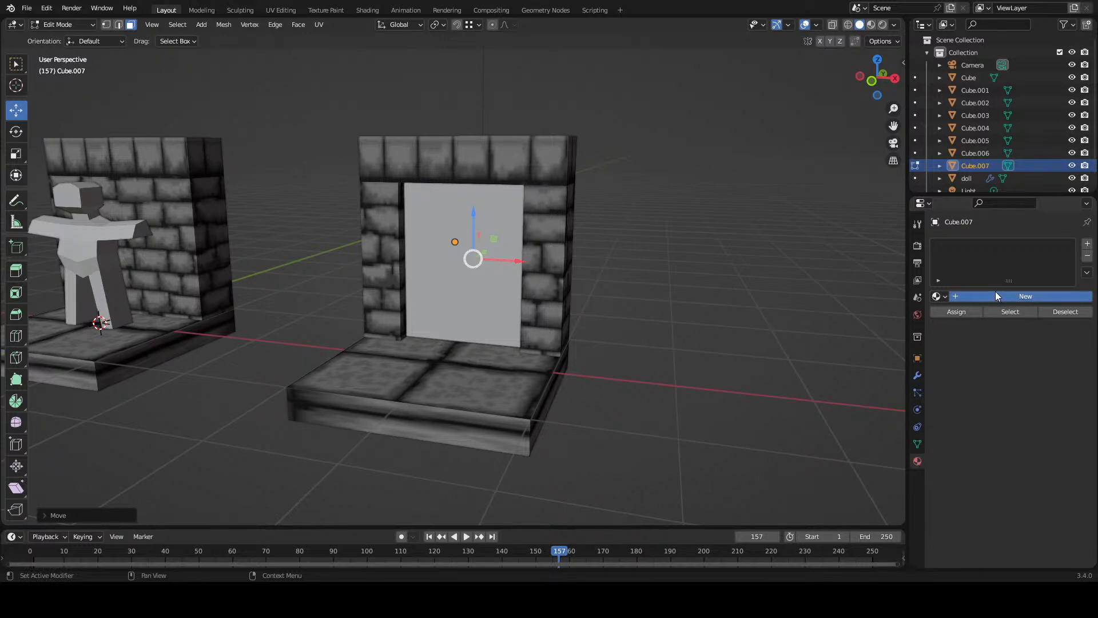
click(972, 297)
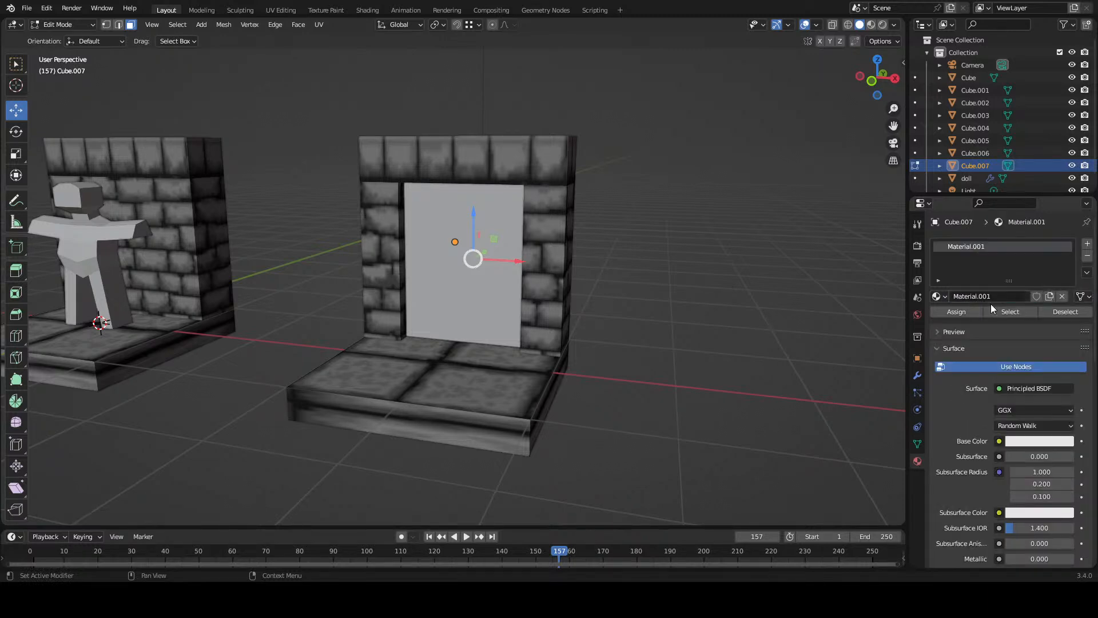
double_click(994, 296)
text(door)
key(Return)
click(998, 442)
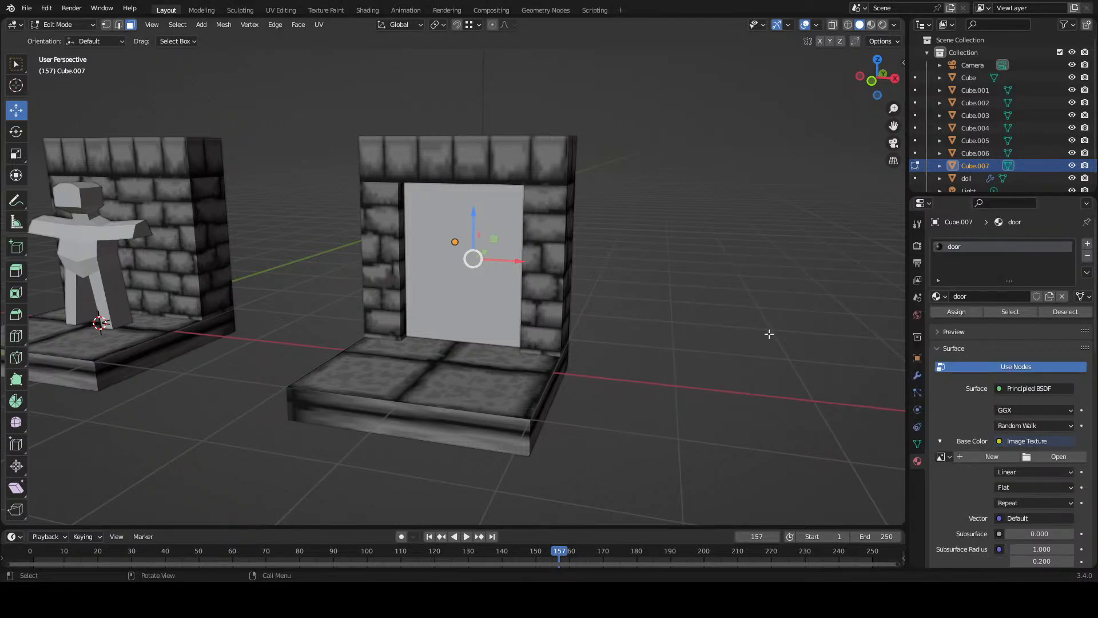
click(1025, 457)
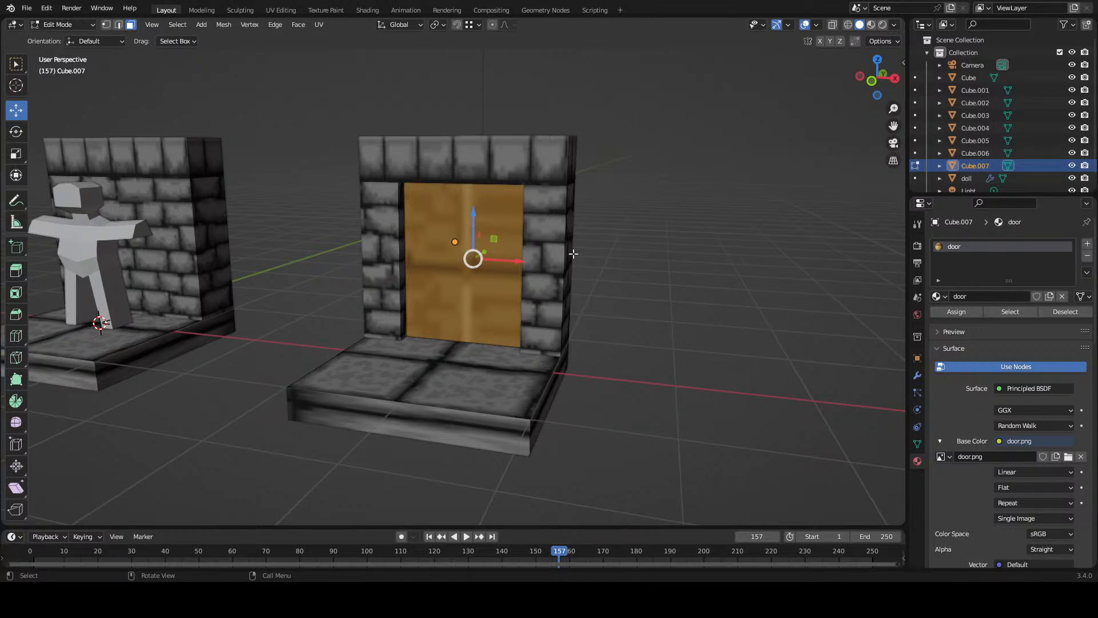
- In the UV Editing workspace, move the UV island of the door slab's front face to the lower-left corner of the door texture
mouse_move(374, 186)
mouse_down()
mouse_move(394, 198)
mouse_move(410, 156)
mouse_up()
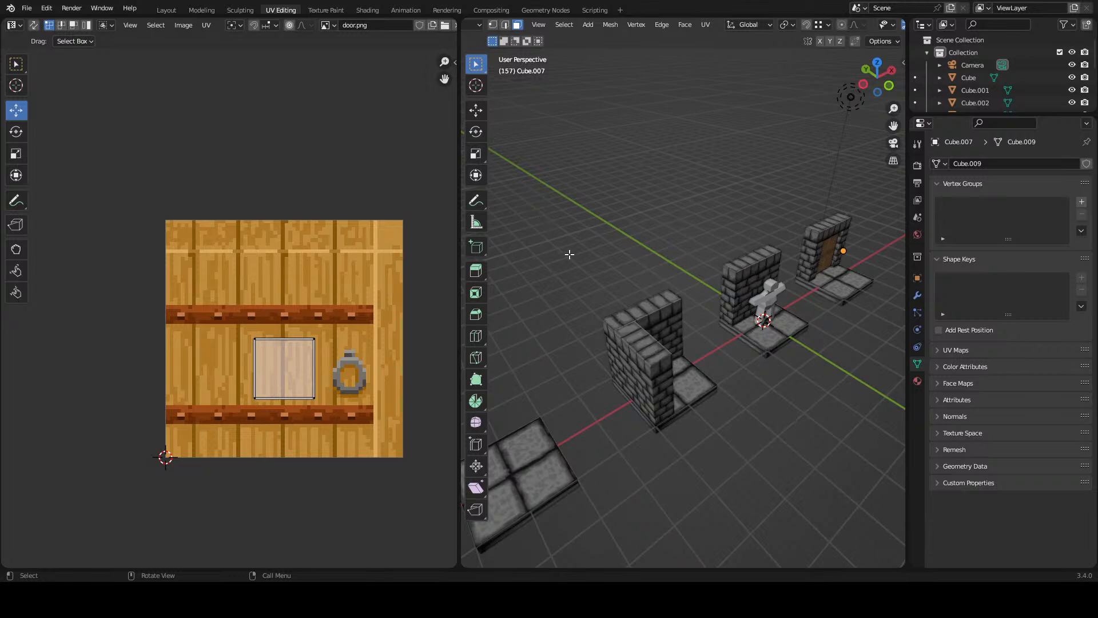
drag(596, 296, 584, 295)
key(KP_Decimal)
drag(710, 336, 668, 313)
scroll(649, 289, down, 2)
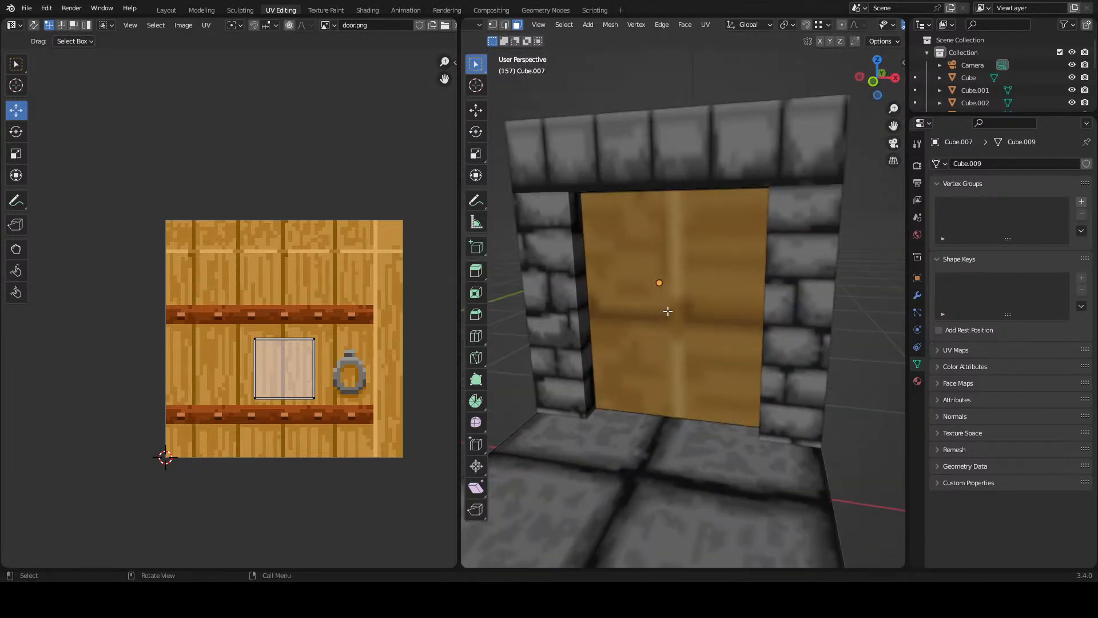
click(669, 312)
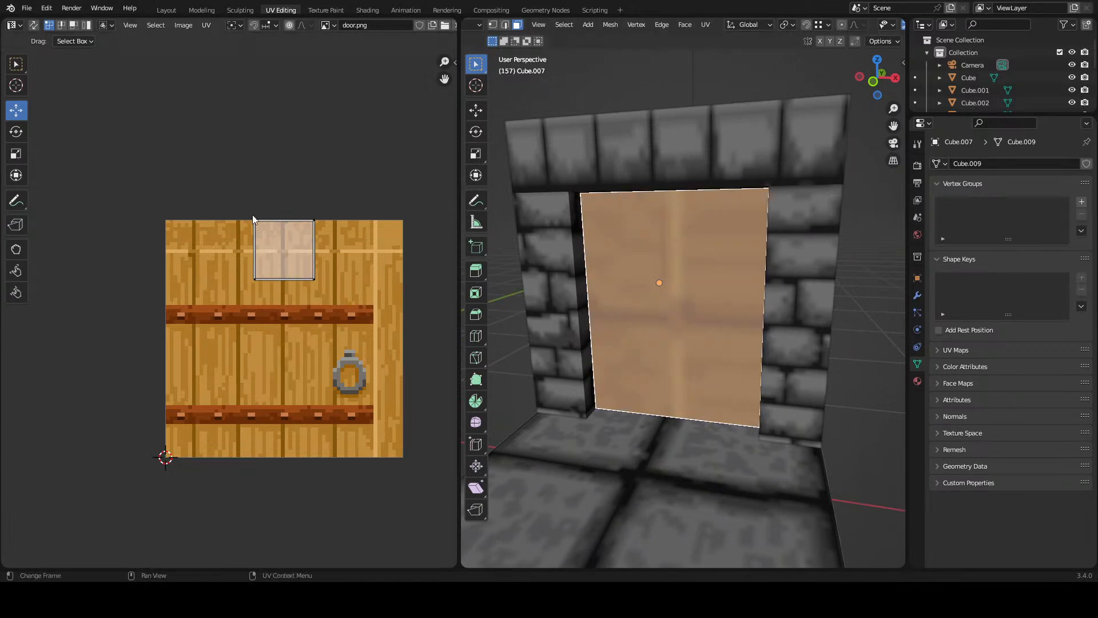
drag(225, 201, 336, 305)
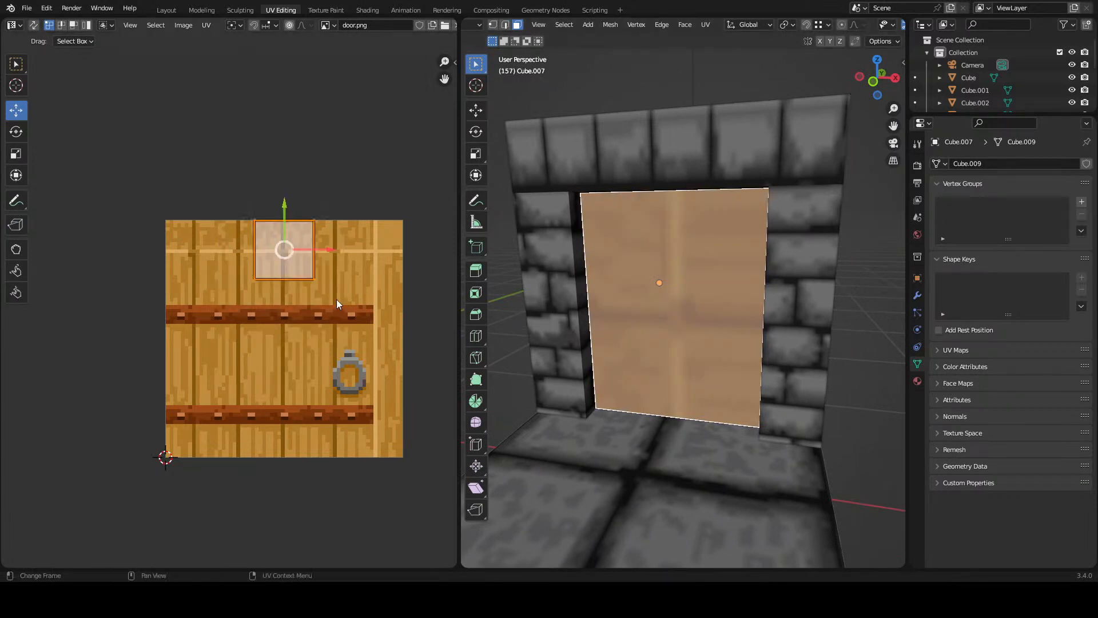
key(g)
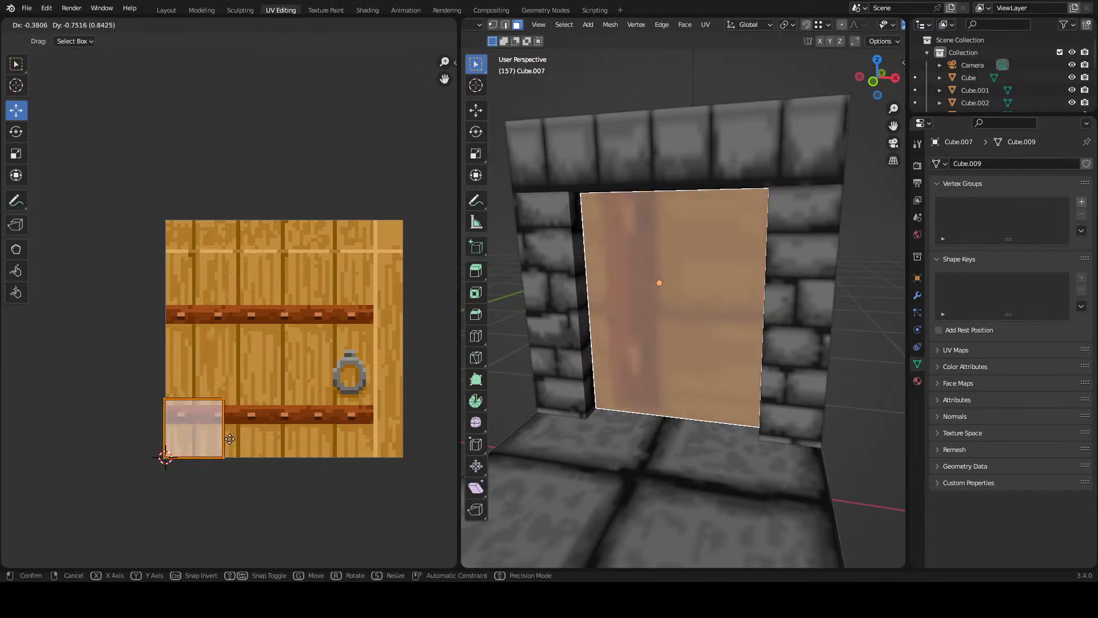
click(232, 436)
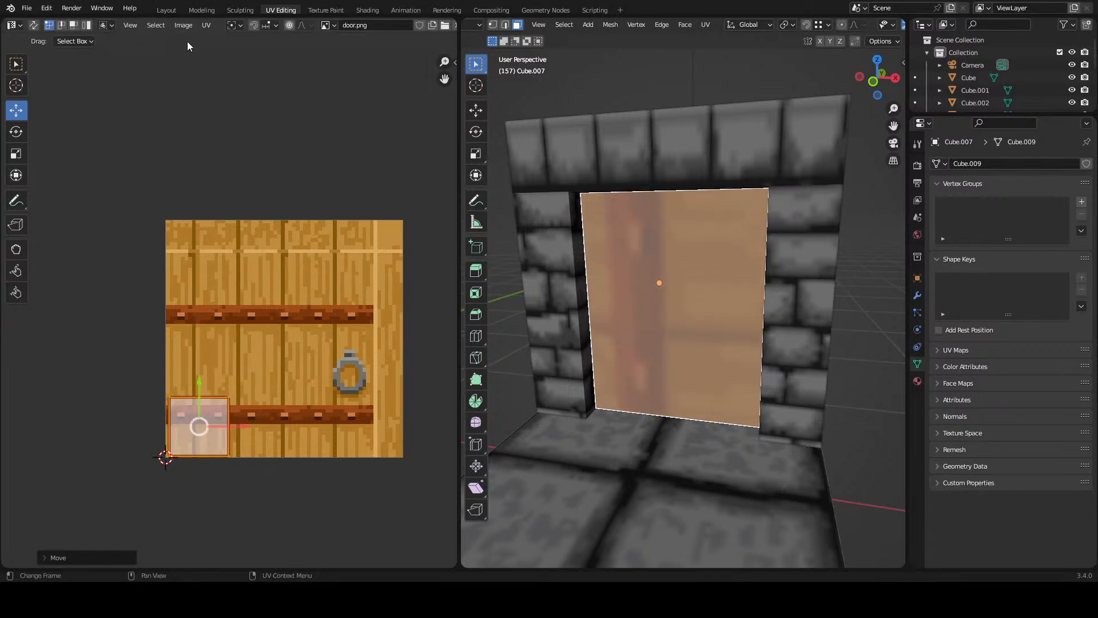
- Set the UV editor to round UVs to pixel corners
click(206, 26)
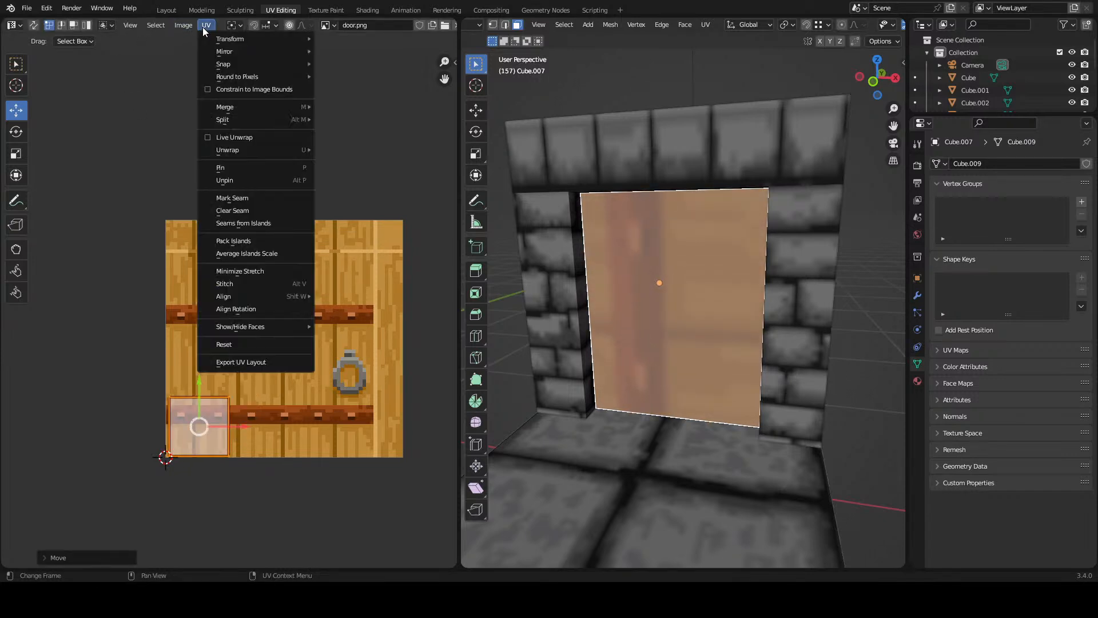
mouse_move(184, 25)
mouse_move(266, 68)
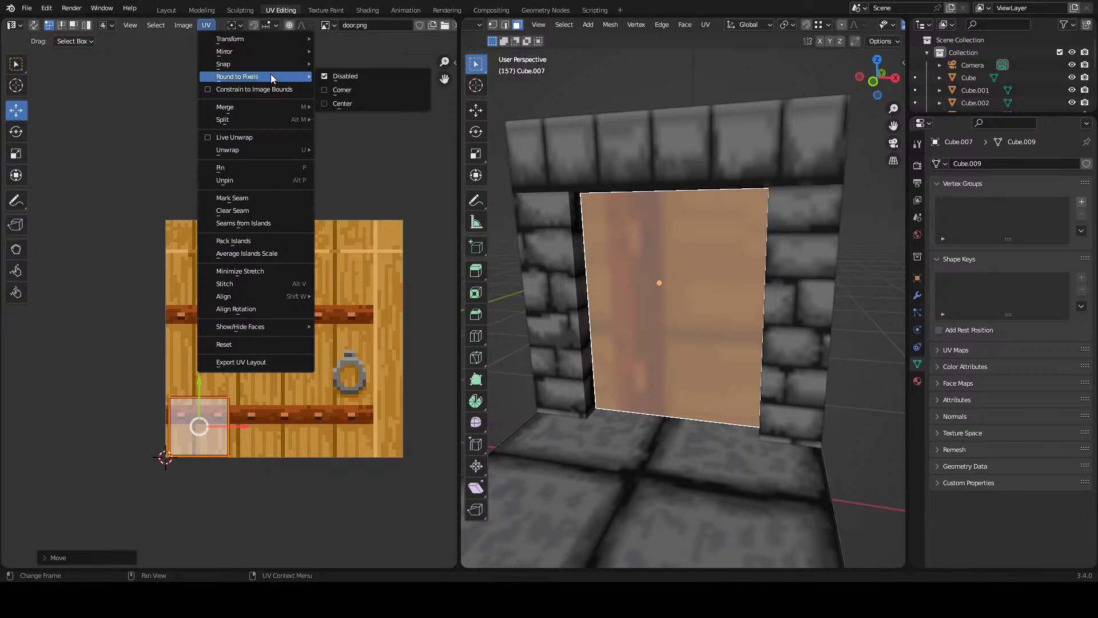
click(343, 90)
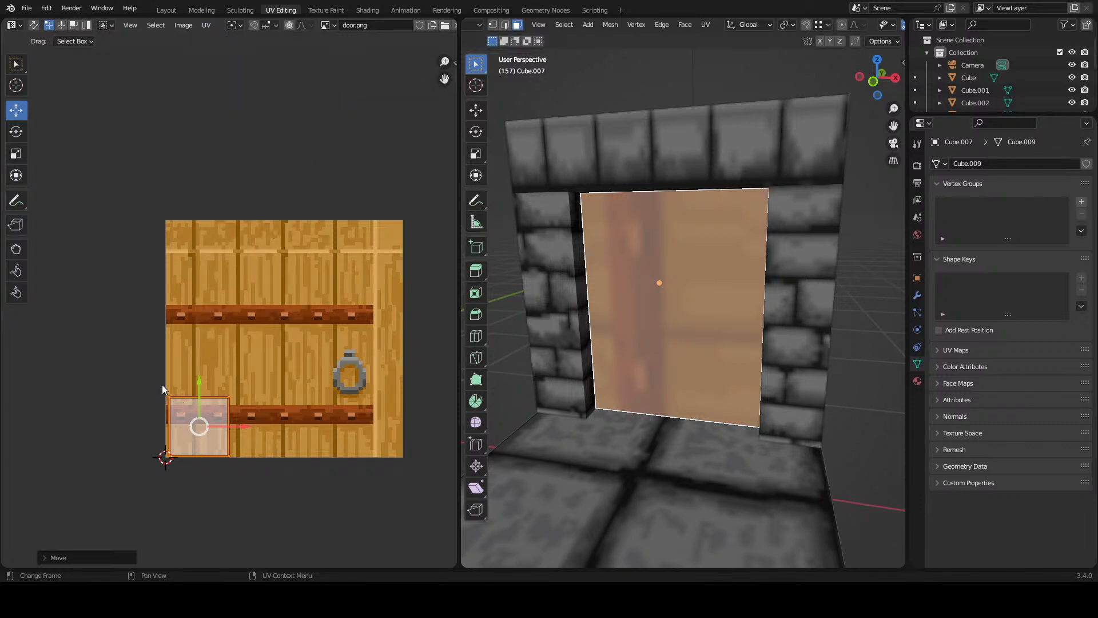
- Snap the front-face UV island's lower-left vertex to the texture's lower-left corner and its upper-left vertex to the light horizontal trim line
mouse_move(143, 371)
mouse_down()
mouse_move(187, 417)
mouse_move(252, 446)
mouse_move(153, 438)
mouse_move(194, 477)
mouse_up()
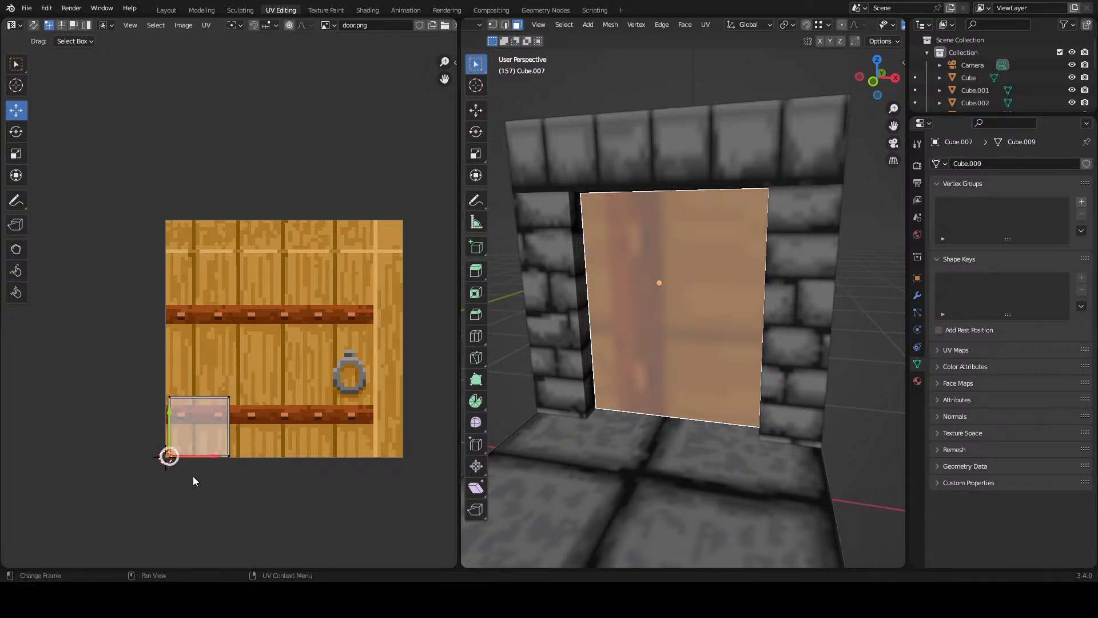
key(g)
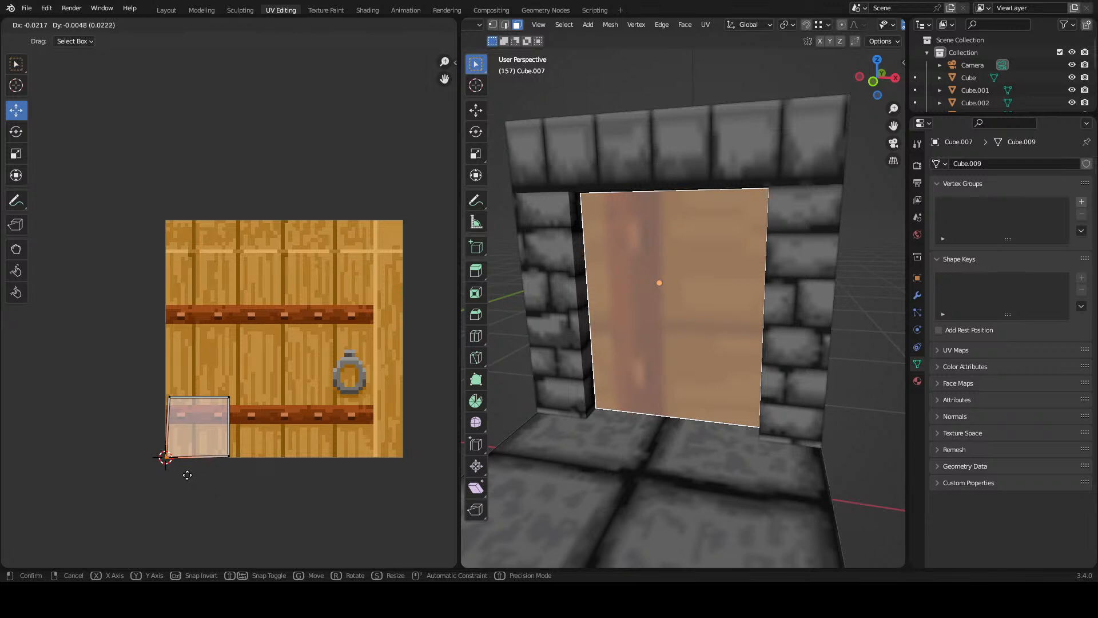
click(187, 476)
drag(151, 393, 195, 418)
key(g)
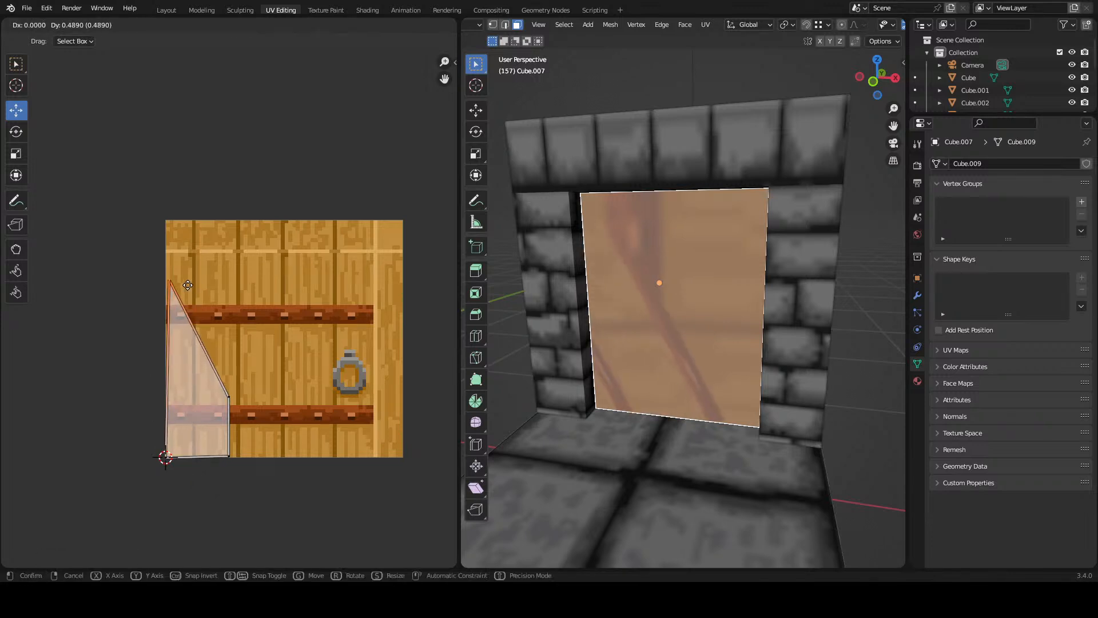
click(183, 267)
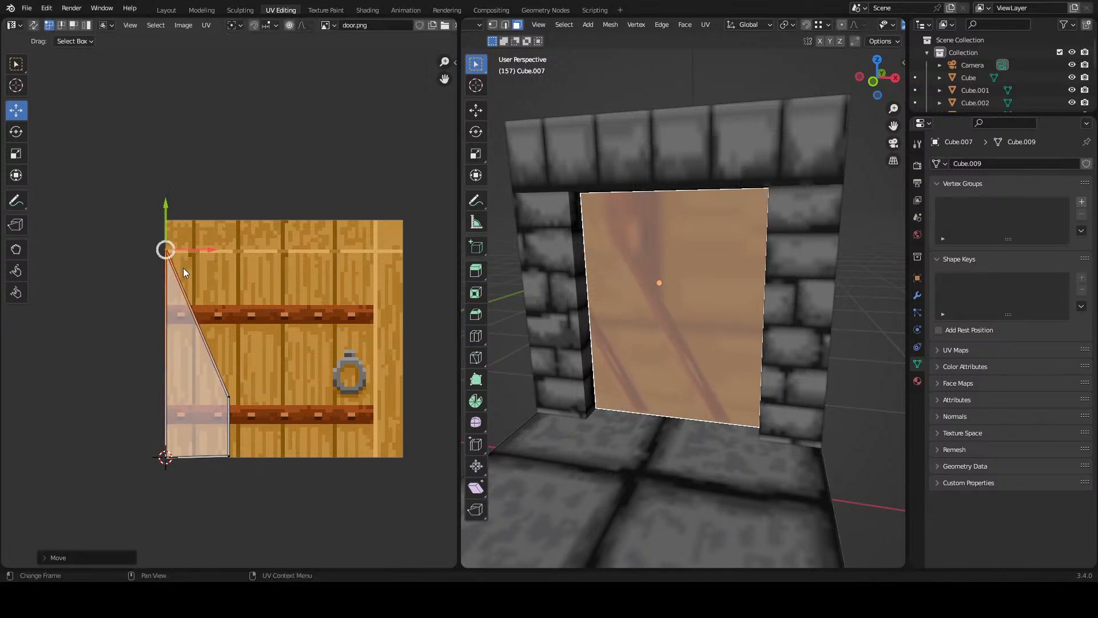
- Move the island's two right-hand vertices to the light vertical trim line, so the UVs enclose the planks, bands and ring handle
drag(258, 372, 208, 419)
key(g)
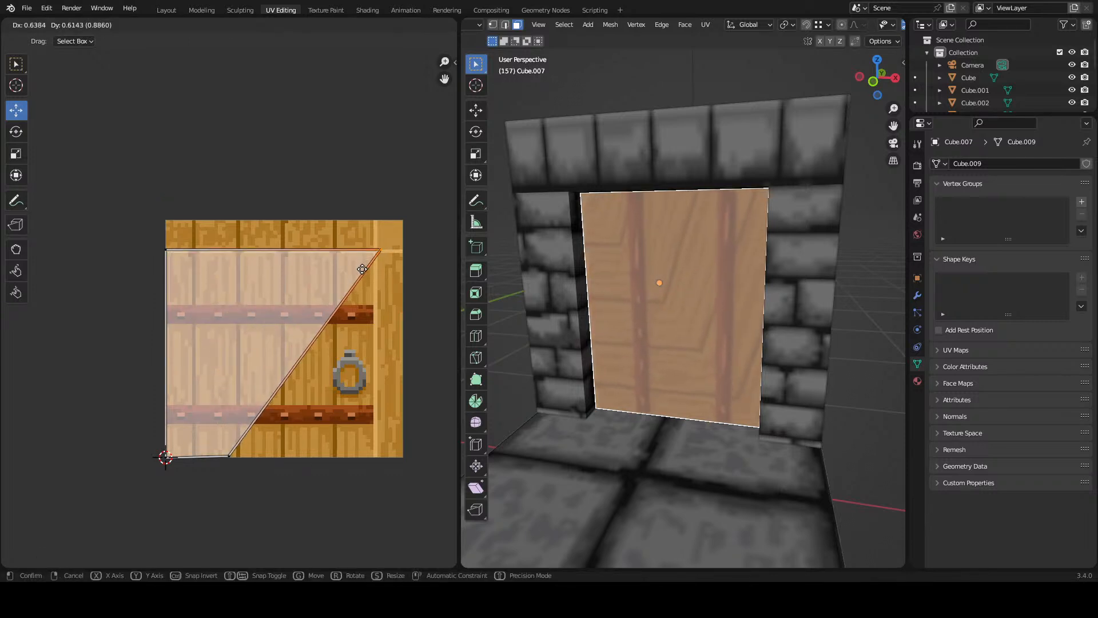
click(358, 269)
drag(271, 491, 199, 414)
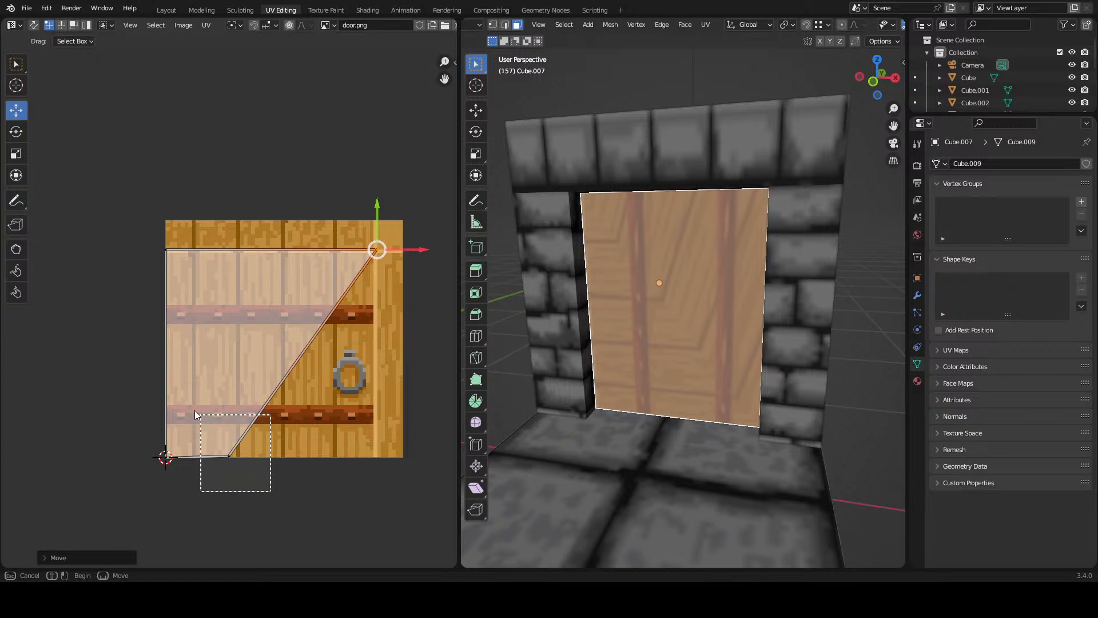
key(g)
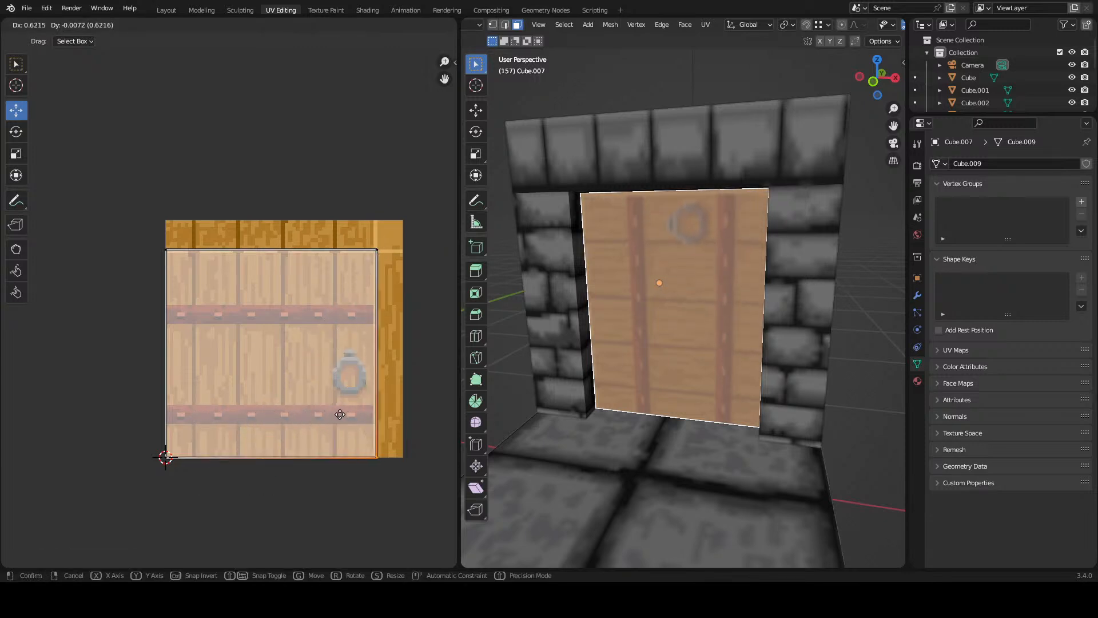
click(339, 414)
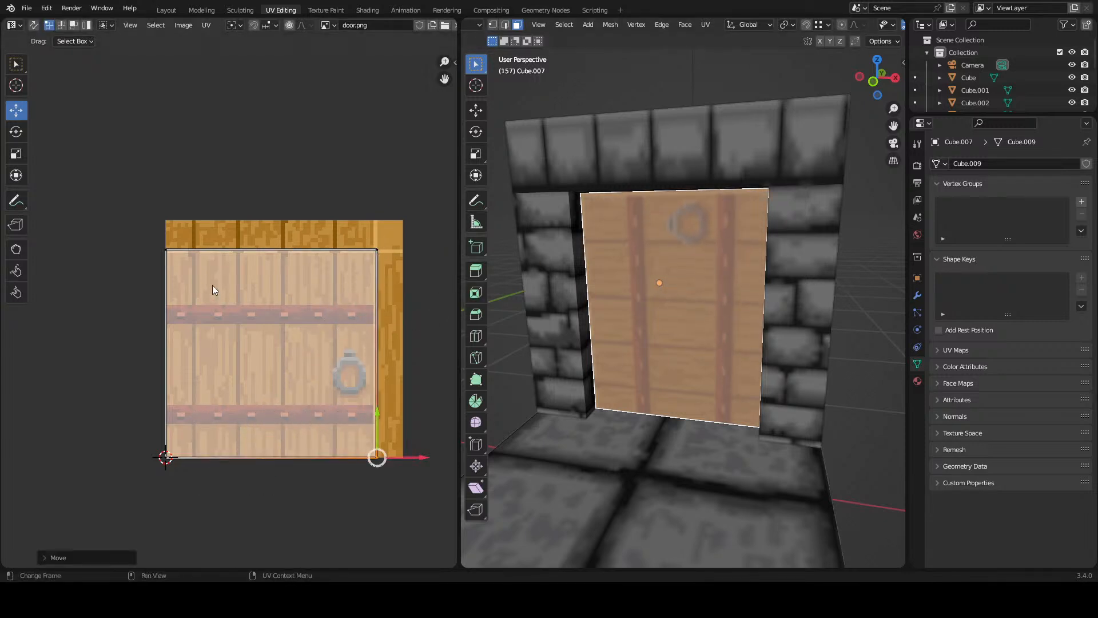
- Rotate the whole UV island 90° to stand the door planks upright, and realign its top and left edges with the door drawing
text(ar90)
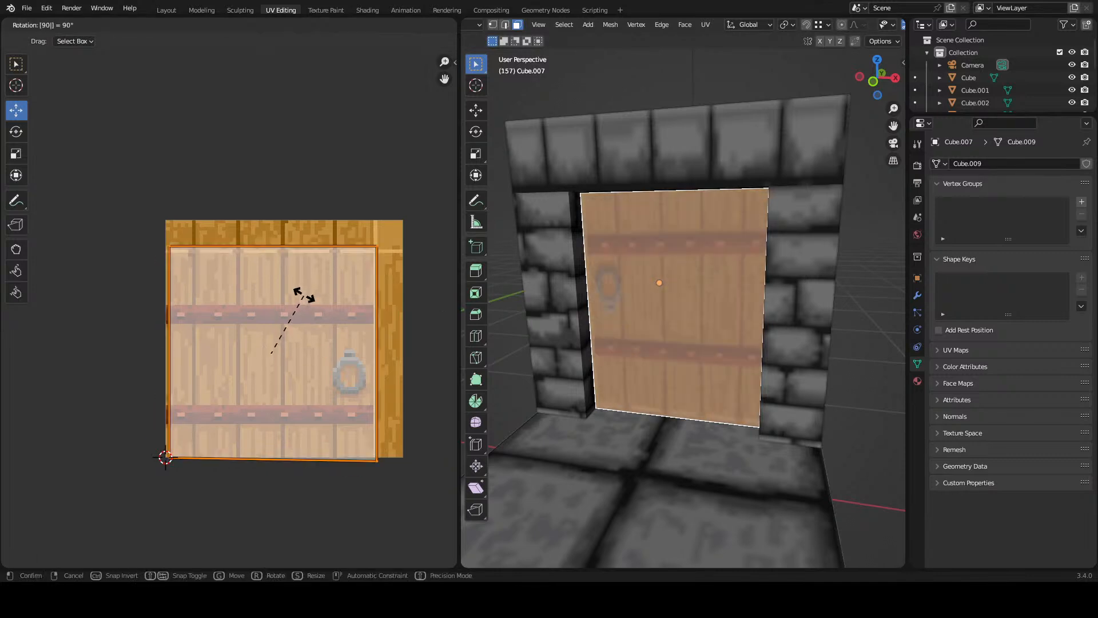
key(Return)
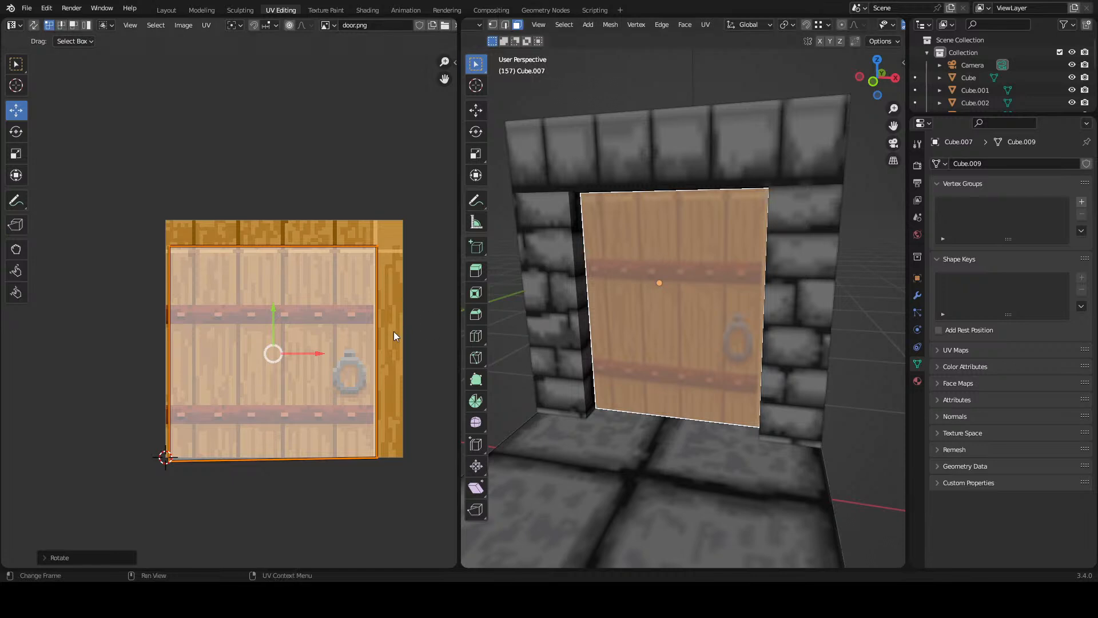
drag(162, 190, 399, 266)
drag(278, 200, 277, 205)
drag(126, 237, 180, 466)
drag(205, 358, 203, 354)
- Snap the island's lower-left and upper-left vertices onto the texture's left border to square up the UVs, and save the file
scroll(178, 387, up, 1)
scroll(179, 386, up, 1)
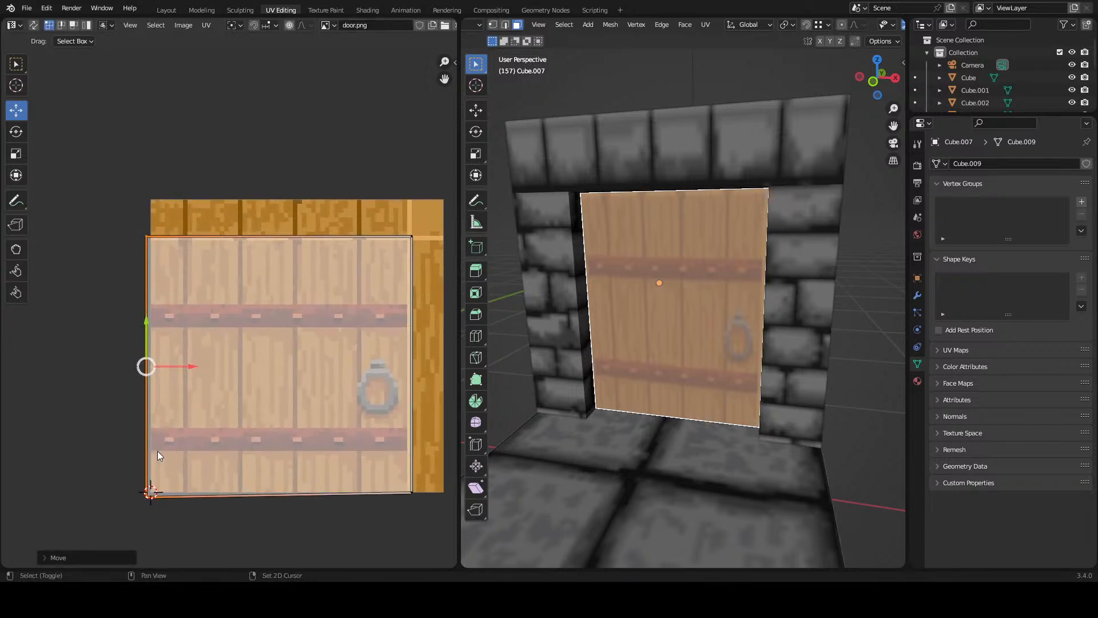
drag(159, 452, 180, 290)
scroll(189, 290, up, 2)
key(g)
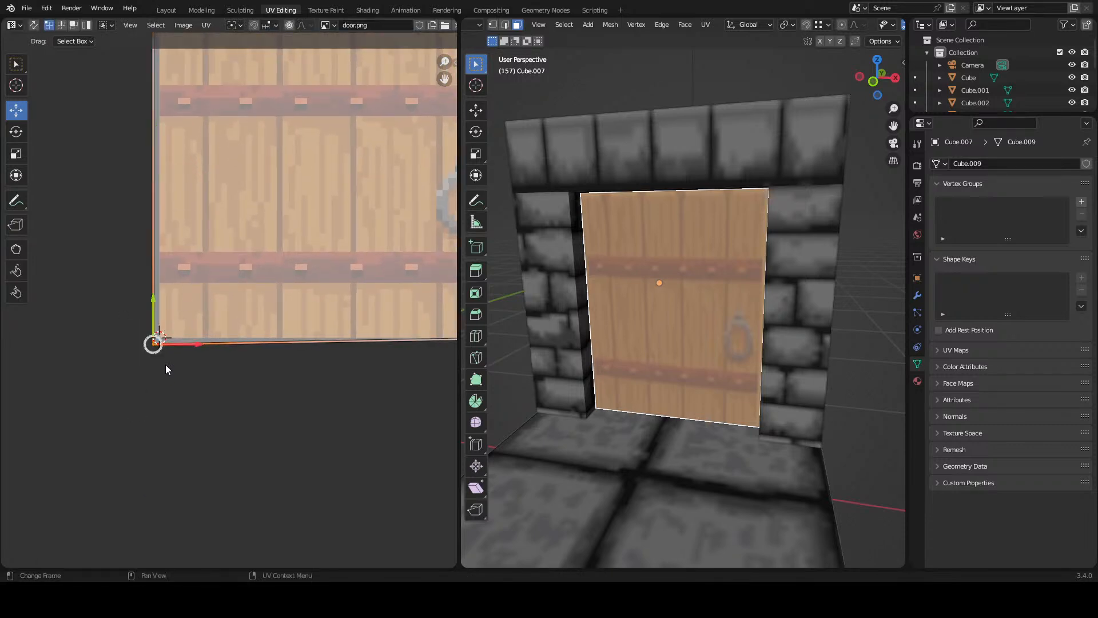
click(168, 355)
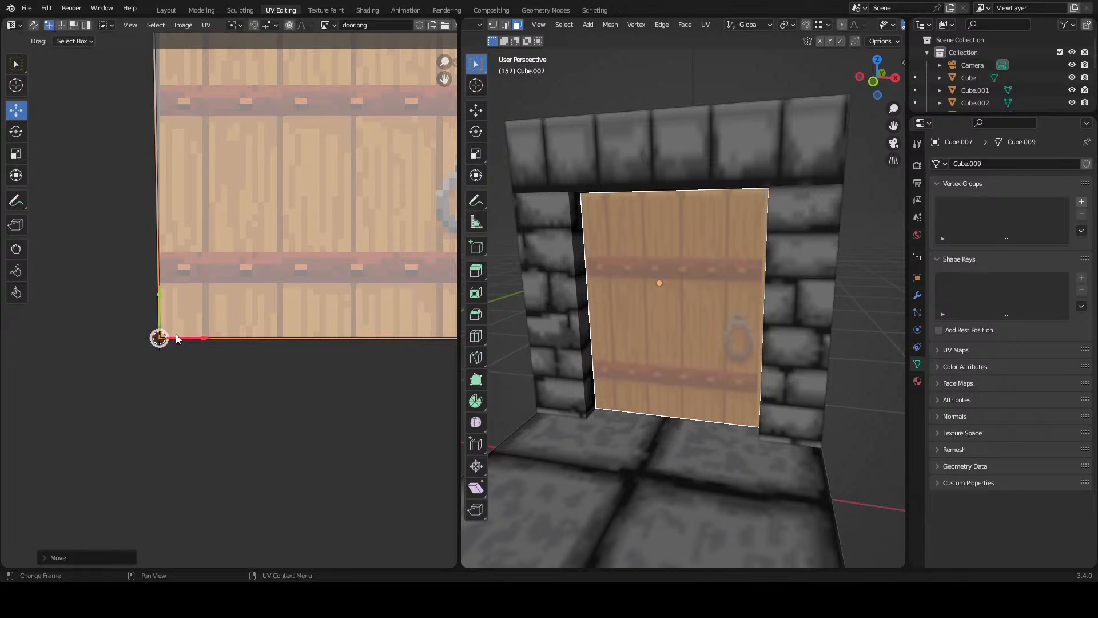
drag(263, 207, 220, 396)
drag(95, 155, 172, 226)
key(g)
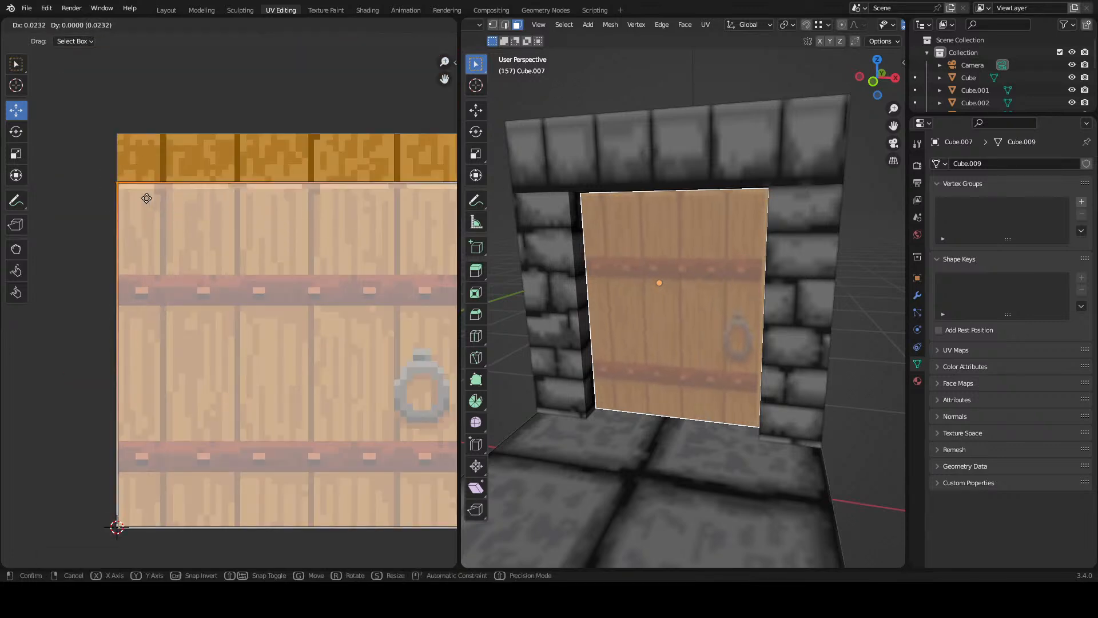
click(147, 198)
scroll(255, 291, down, 4)
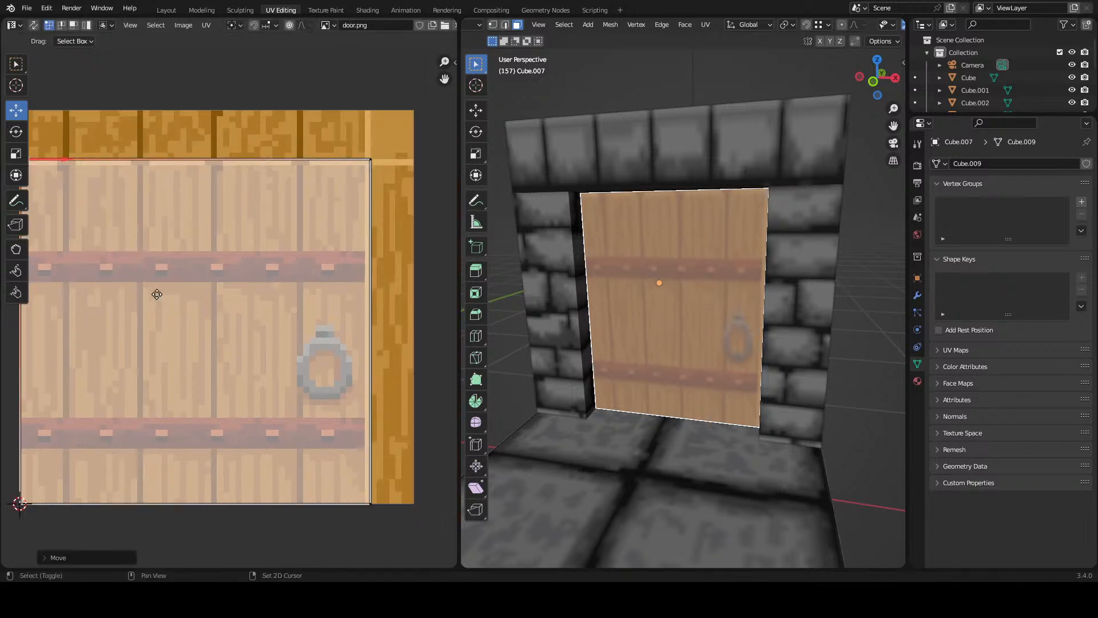
key(ctrl+s)
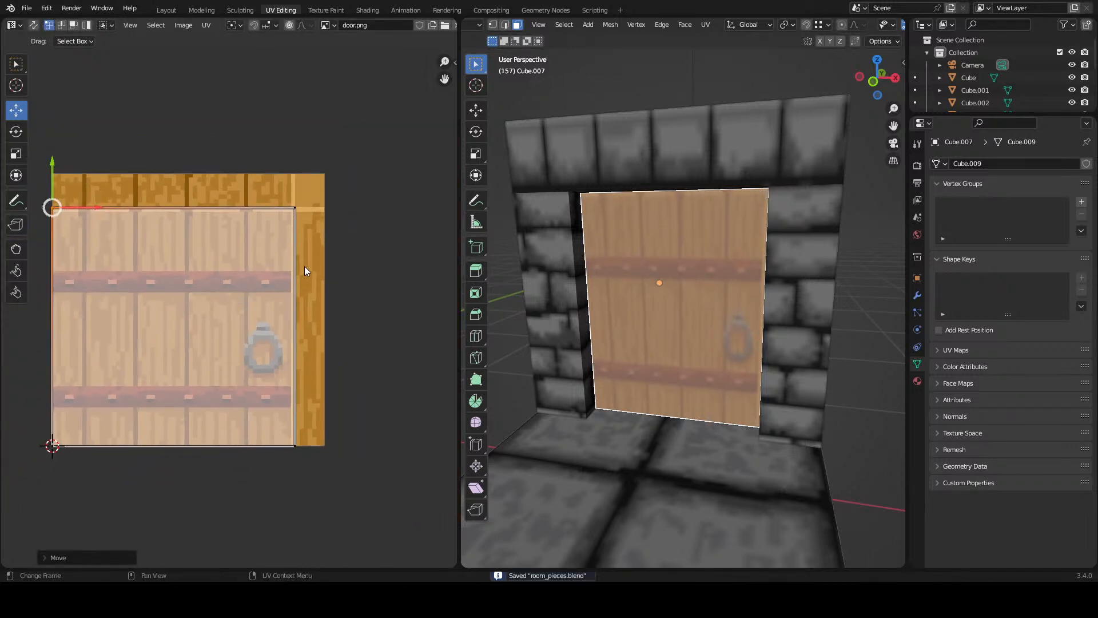
- Isolate the door slab in local view and select its narrow side face
drag(690, 286, 691, 312)
key(KP_Divide)
scroll(673, 275, down, 3)
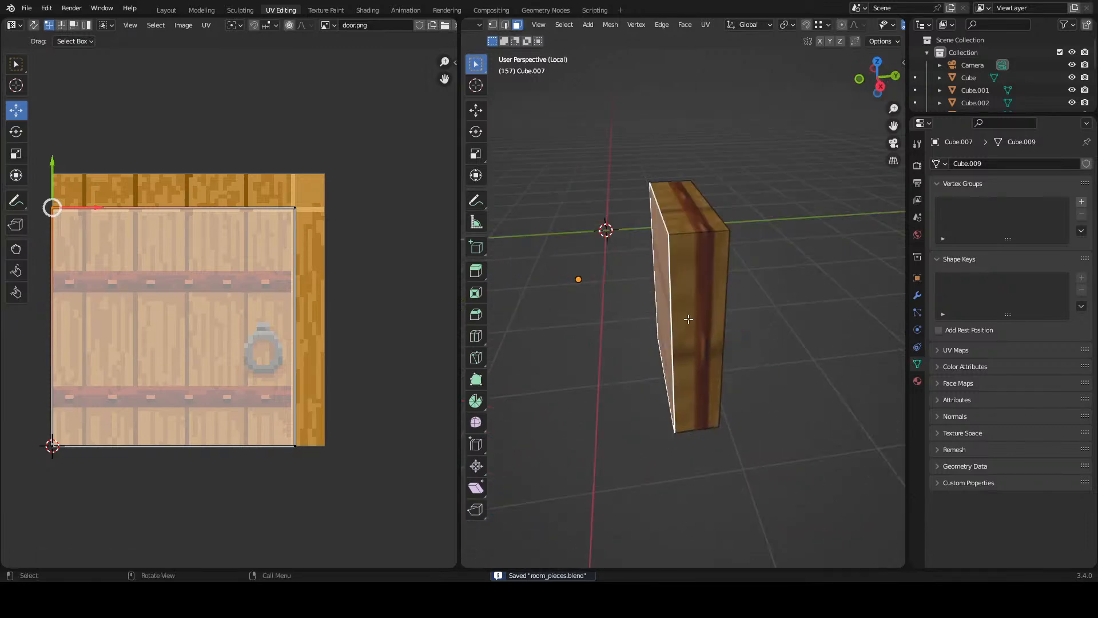
click(692, 312)
drag(317, 367, 349, 364)
- Select all faces of the slab with the front face active and unwrap them with Follow Active Quads, using Length Average
drag(647, 294, 702, 302)
key(a)
key(shift)
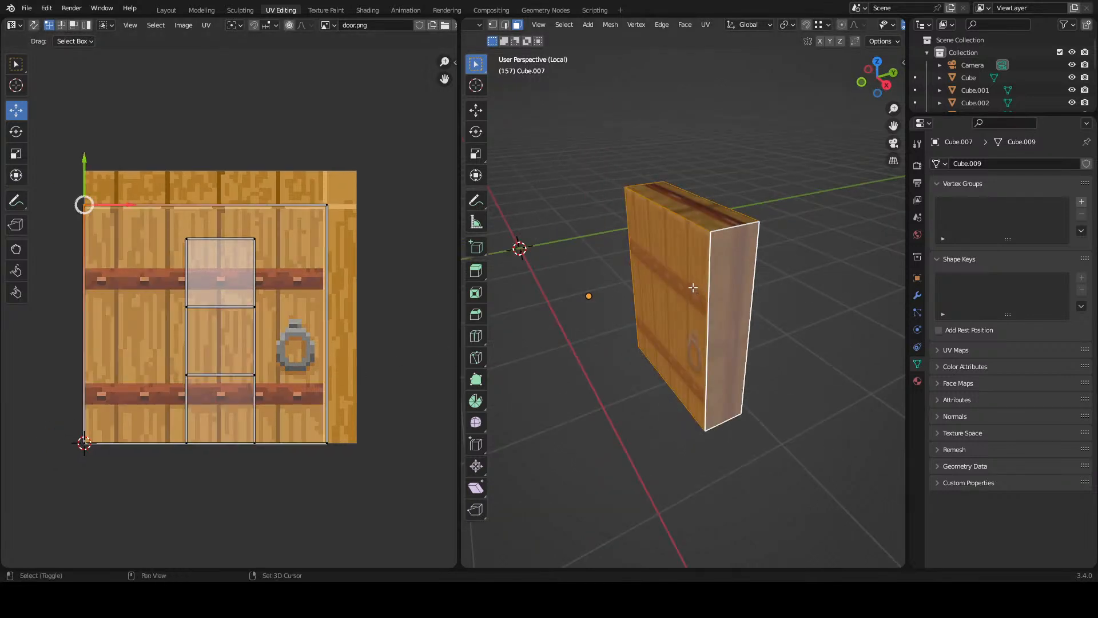
shift+click(695, 285)
shift+click(693, 284)
shift+click(691, 277)
shift+click(692, 280)
key(u)
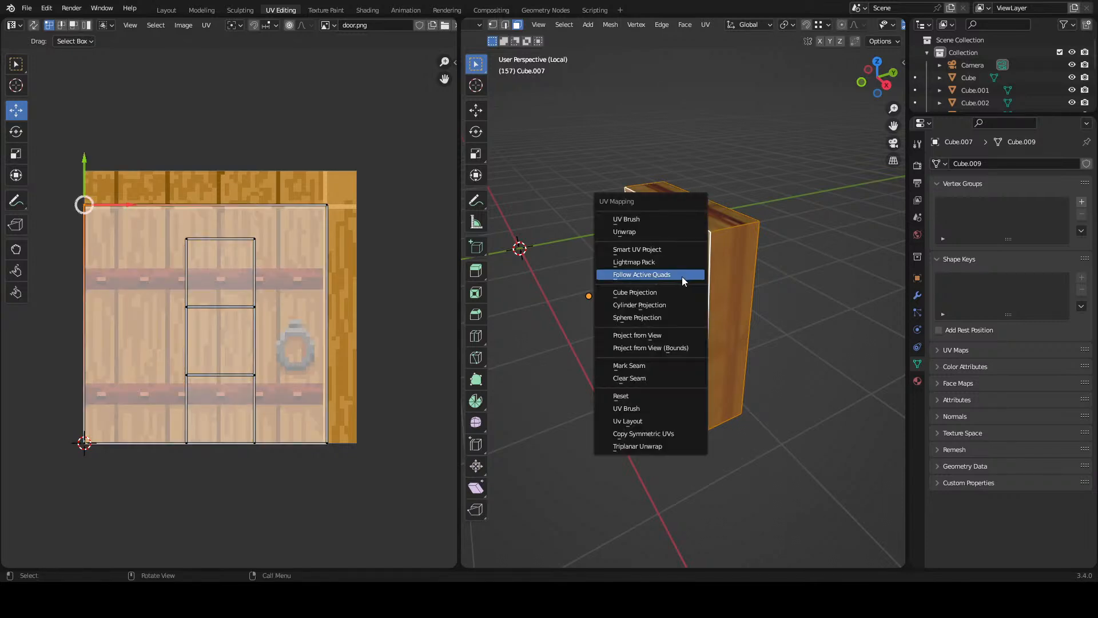
click(680, 274)
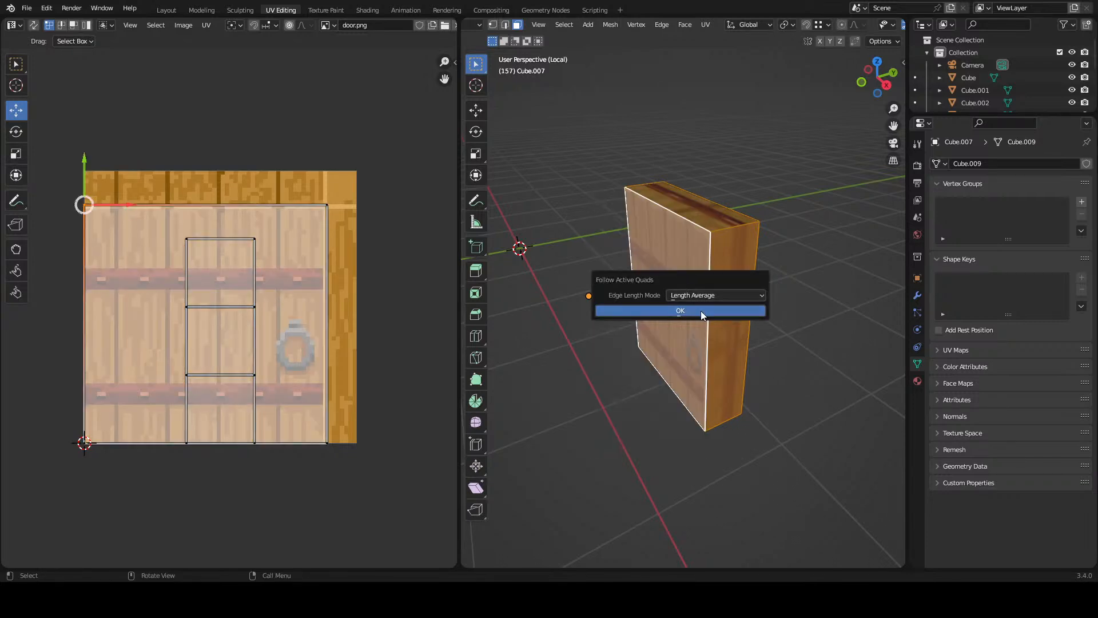
- Apply Follow Active Quads with Length Average and narrow the adjoining side face's UVs to the texture's vertical trim strip
click(700, 311)
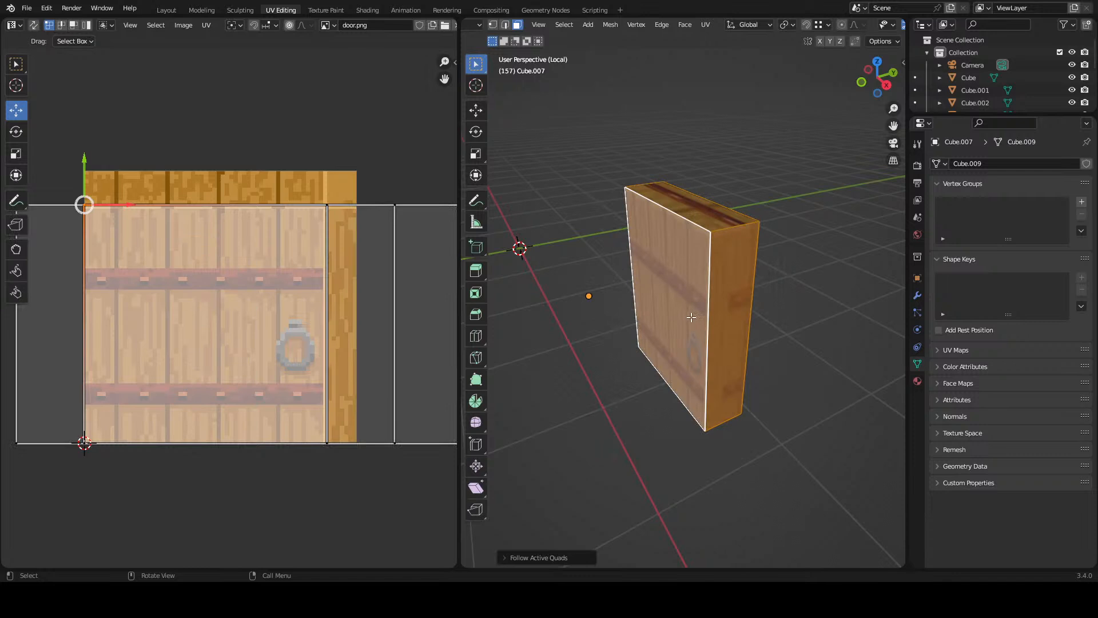
click(729, 274)
drag(417, 177, 355, 488)
drag(433, 329, 398, 325)
- On the opposite side face, move the UVs' outer edge about 0.14 inward to narrow them to the trim width
drag(591, 249, 619, 261)
click(643, 264)
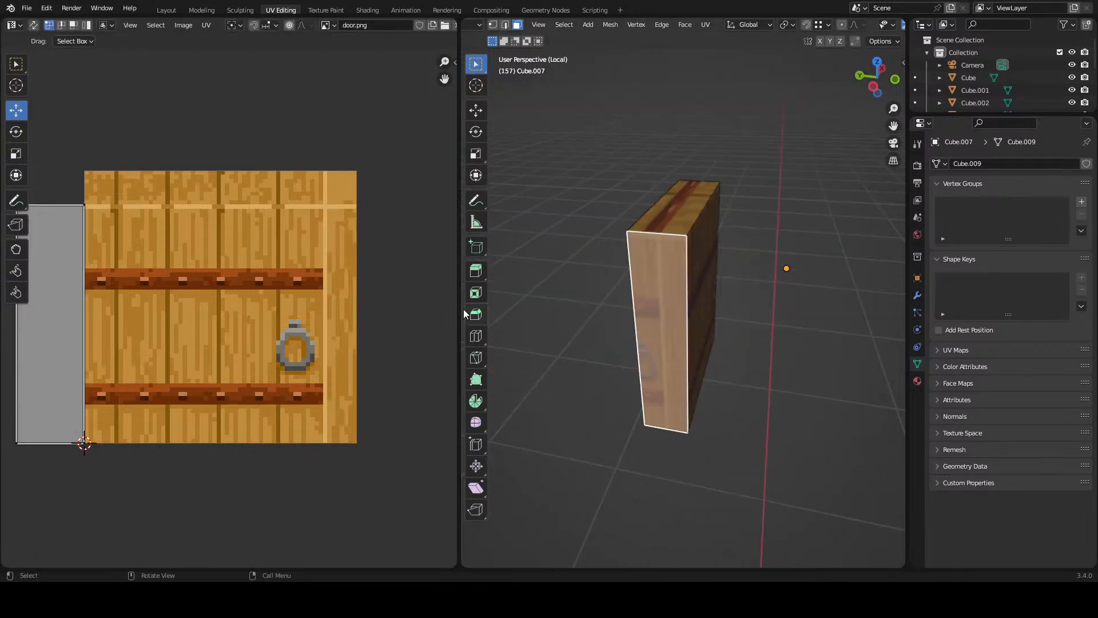
drag(164, 297, 269, 302)
drag(76, 183, 173, 403)
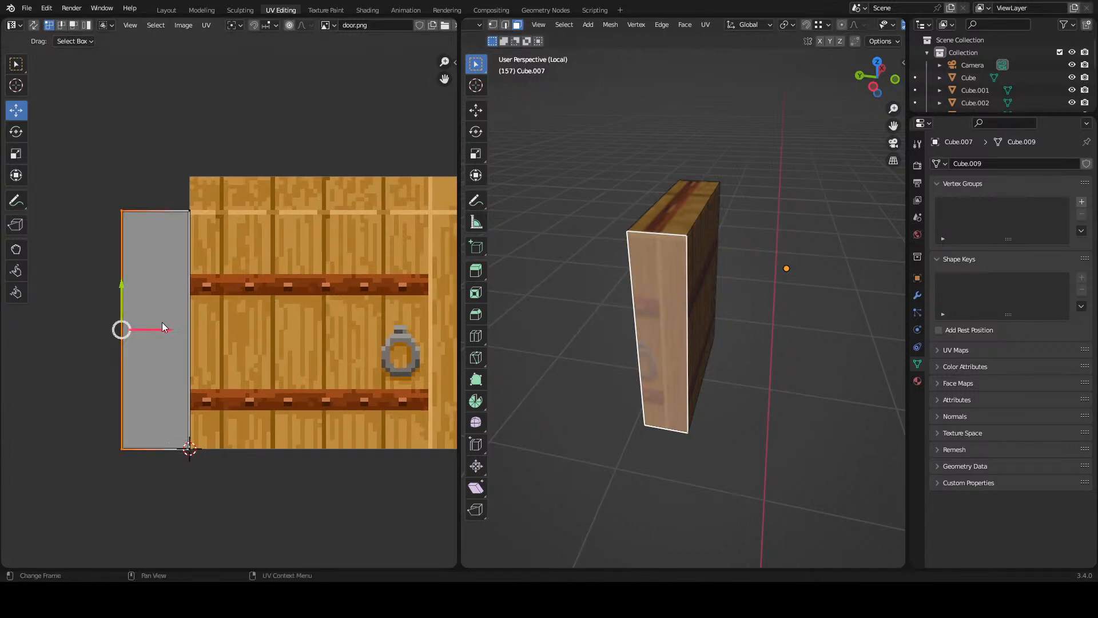
key(g)
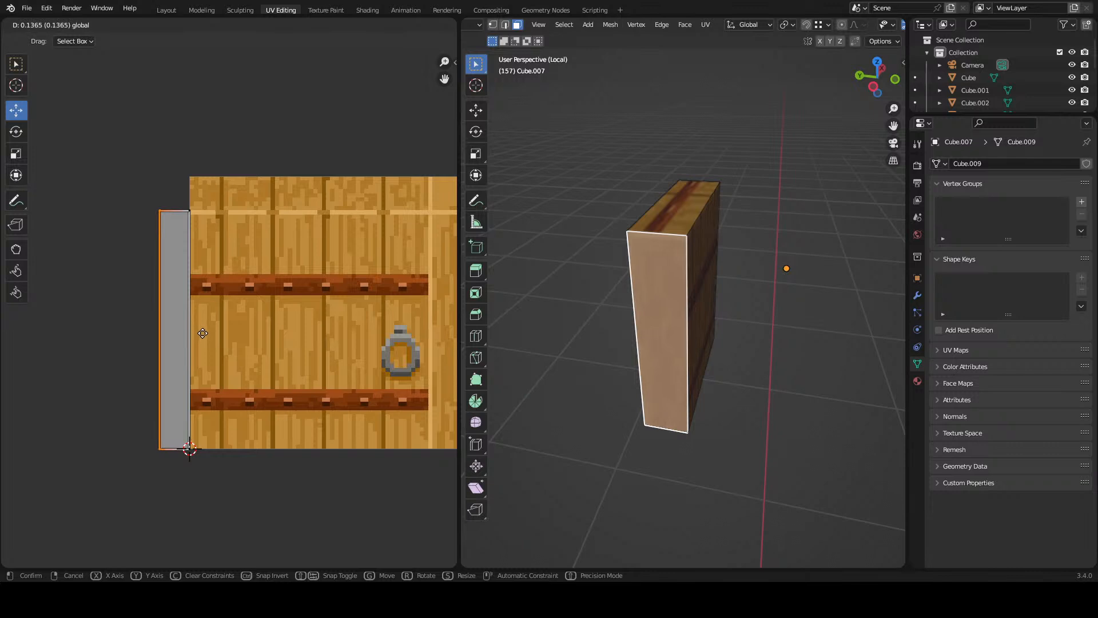
click(203, 333)
- Select the door's back face, bring its UVs into view and save the file
drag(711, 284, 547, 310)
scroll(309, 239, down, 1)
drag(691, 269, 664, 282)
click(655, 283)
drag(337, 284, 277, 346)
drag(327, 242, 247, 262)
key(ctrl+s)
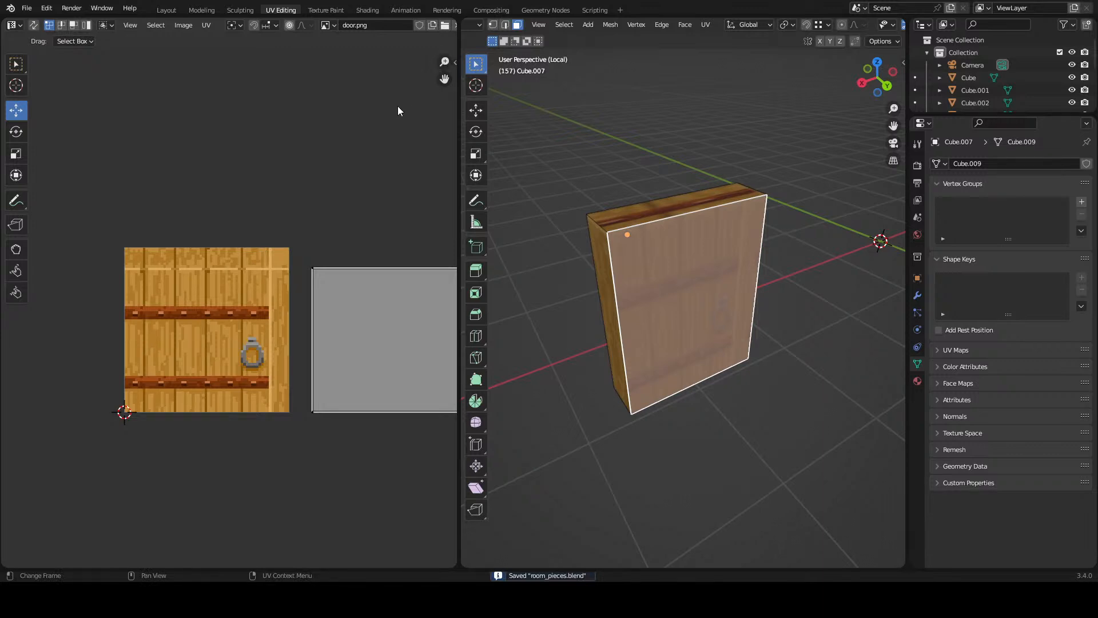
- Open the UV editor's View display settings
key(n)
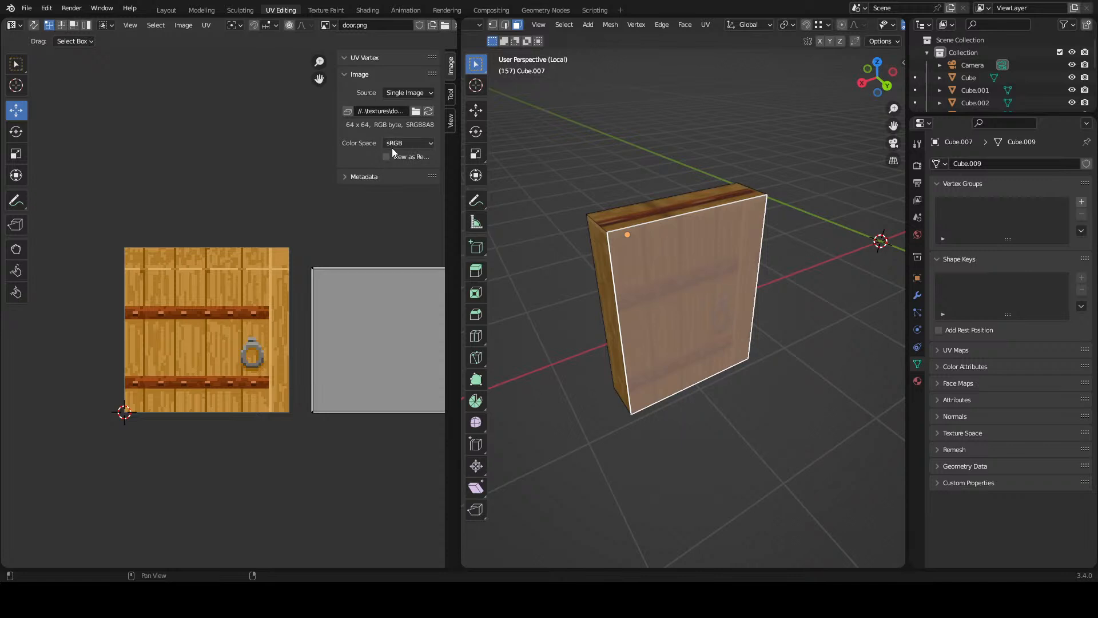
click(449, 95)
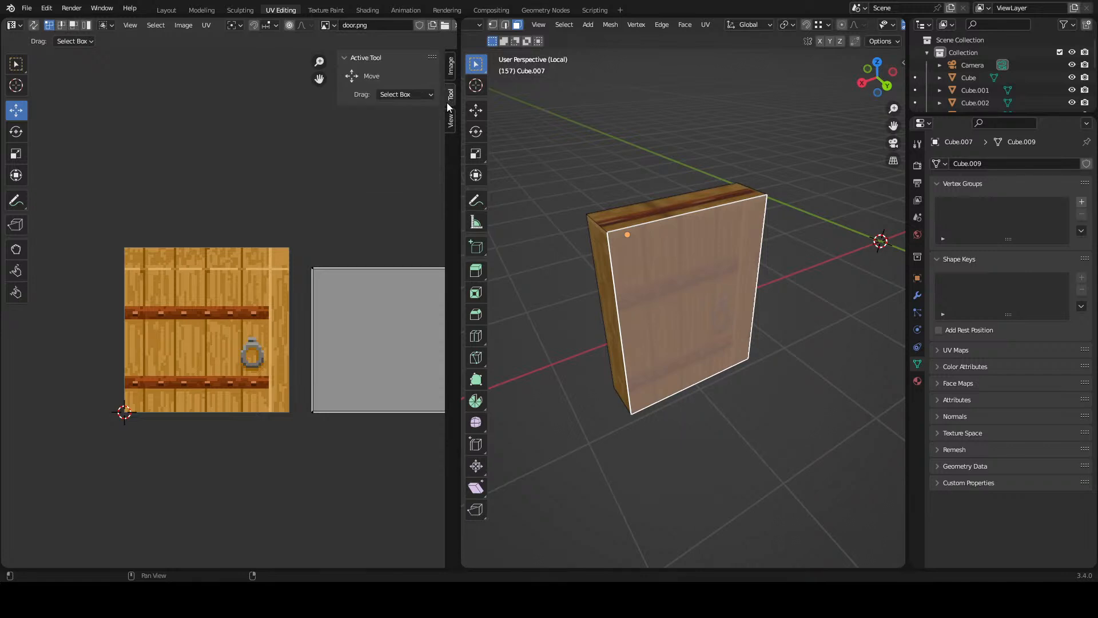
click(451, 119)
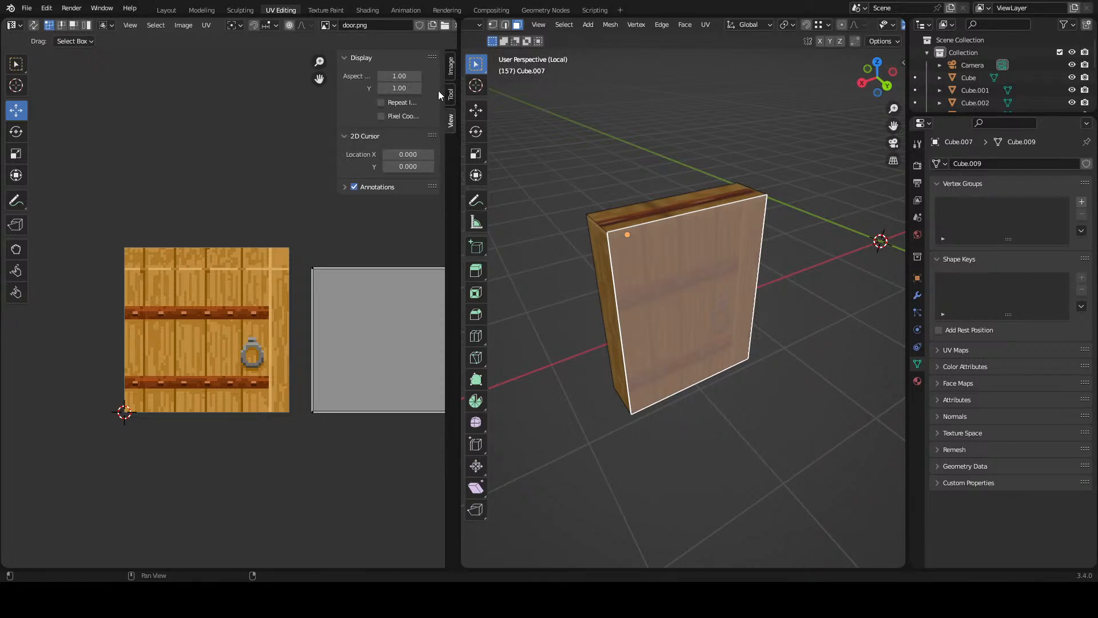
- Try the Over Image, Display Stretch, Pixel and Fixed grid overlay options in the UV editor
scroll(393, 32, down, 5)
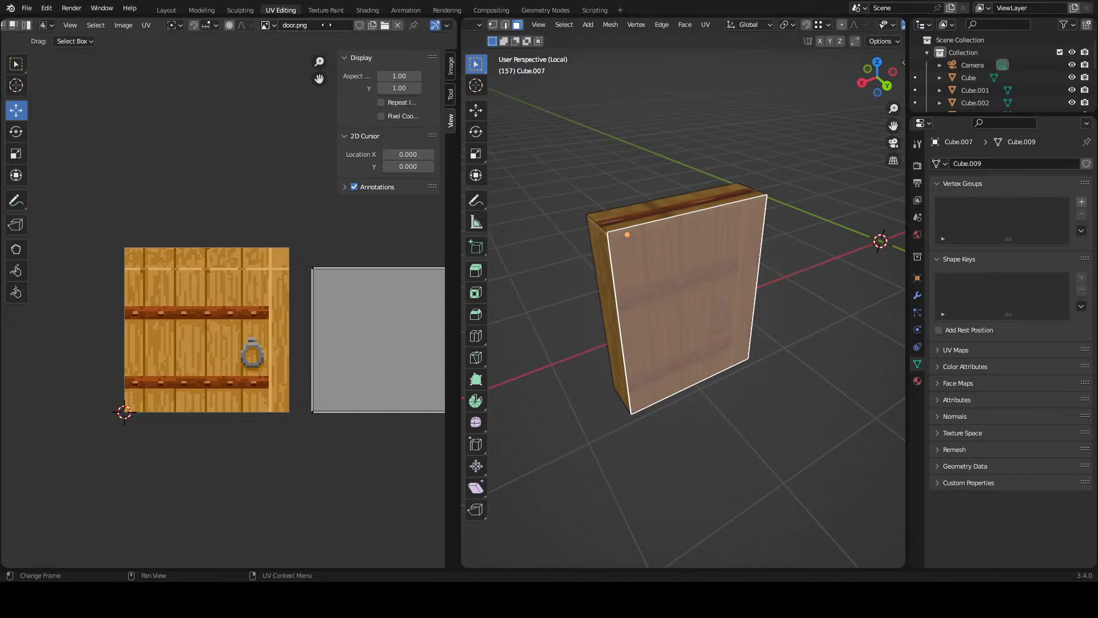
scroll(280, 30, down, 3)
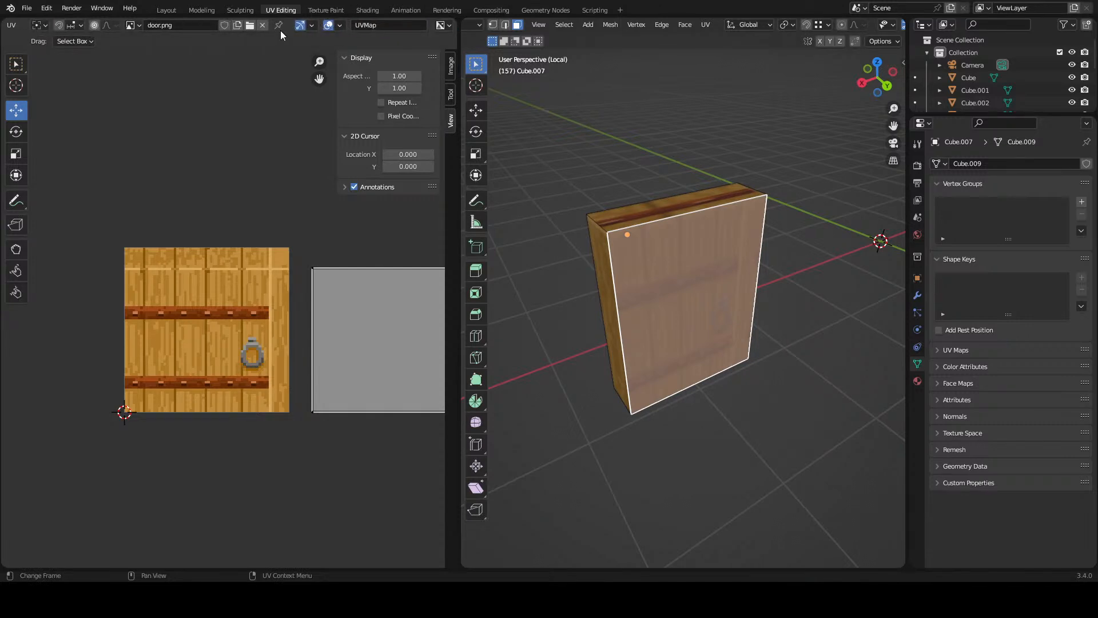
click(341, 25)
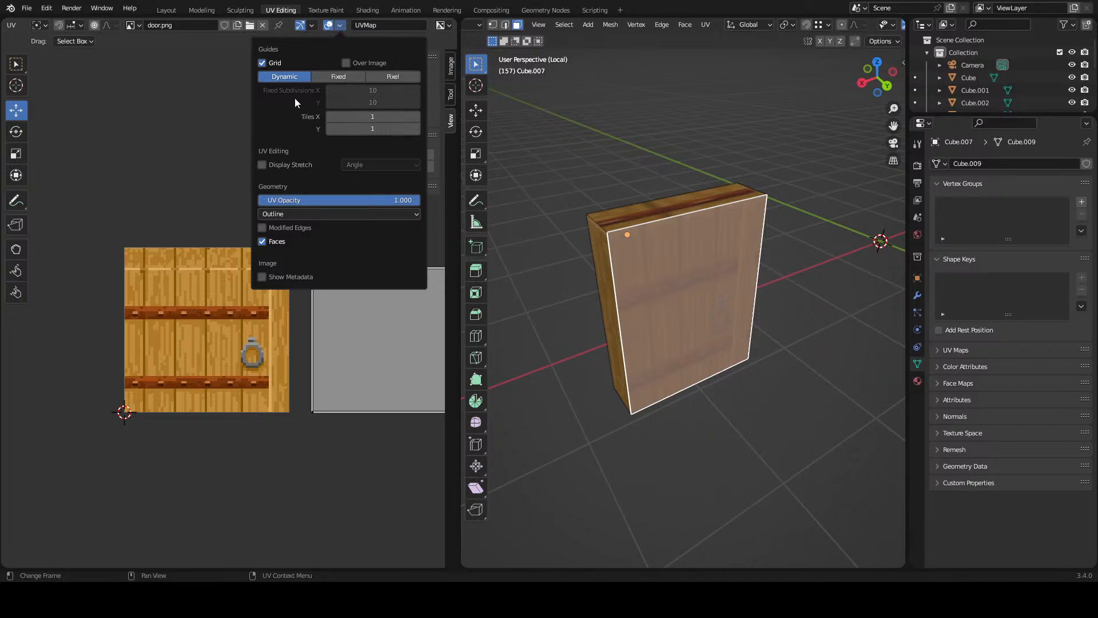
click(343, 63)
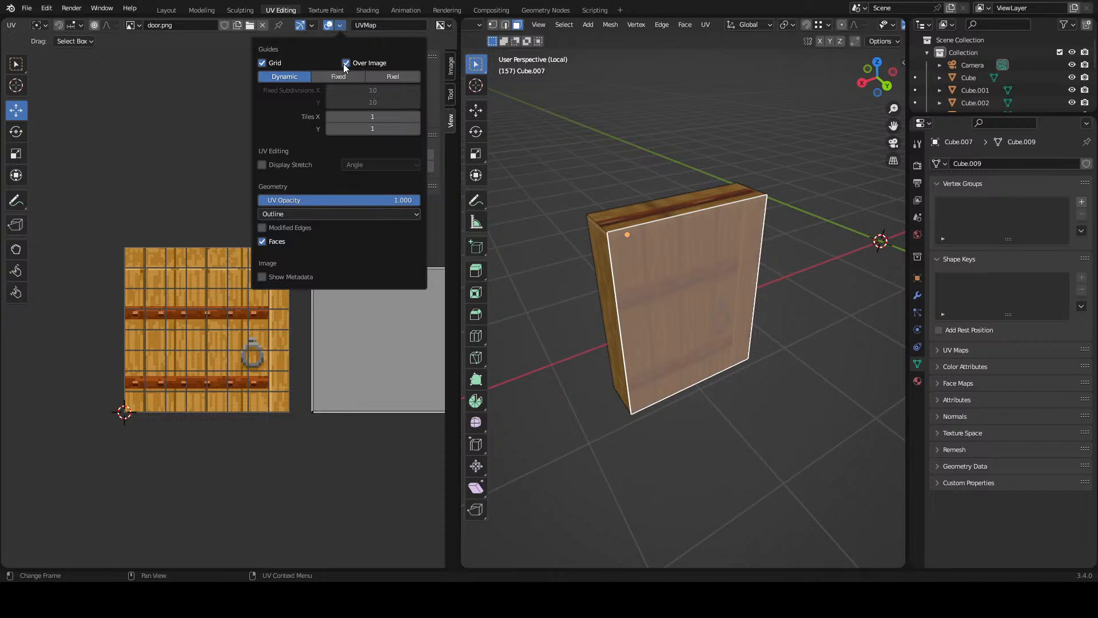
click(343, 63)
click(263, 164)
click(264, 165)
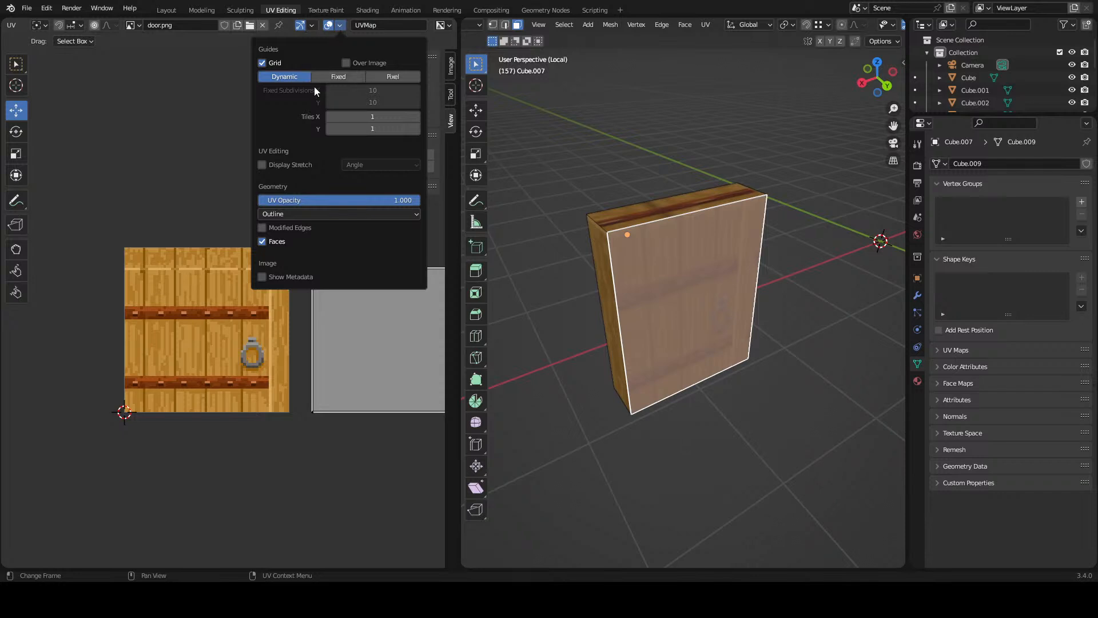
click(375, 74)
click(348, 77)
click(294, 76)
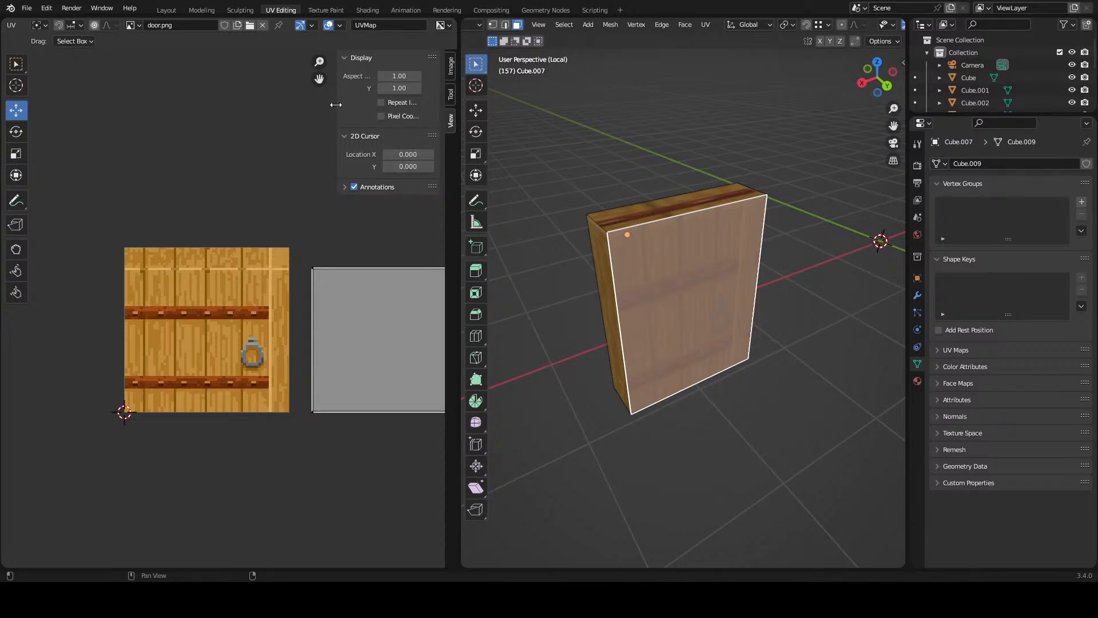
- Enable Repeat Image for the door texture in the UV editor and hide the settings again
drag(336, 105, 301, 104)
click(361, 102)
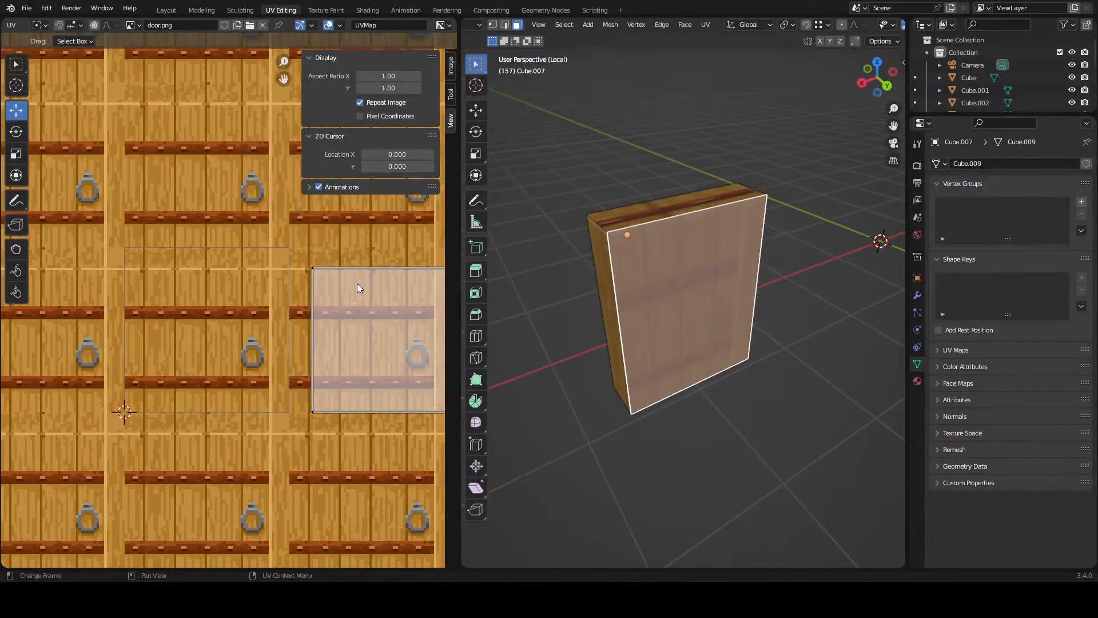
key(n)
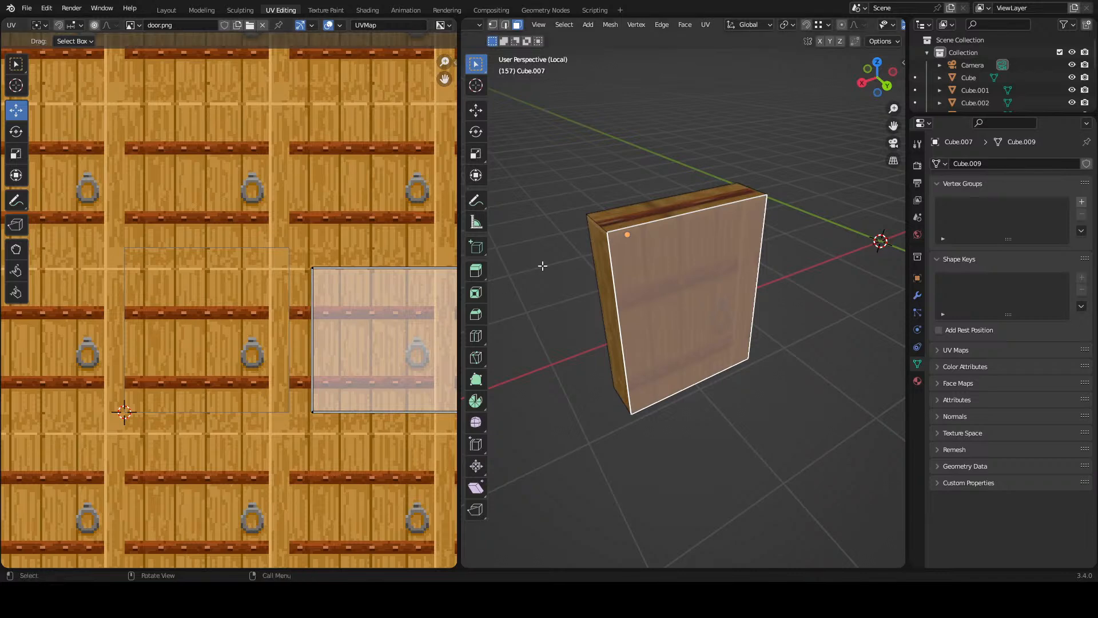
- Fit the UVs of the door's back face to the planks of one repeated door tile, excluding the vertical trim strip
drag(629, 297, 733, 285)
click(672, 283)
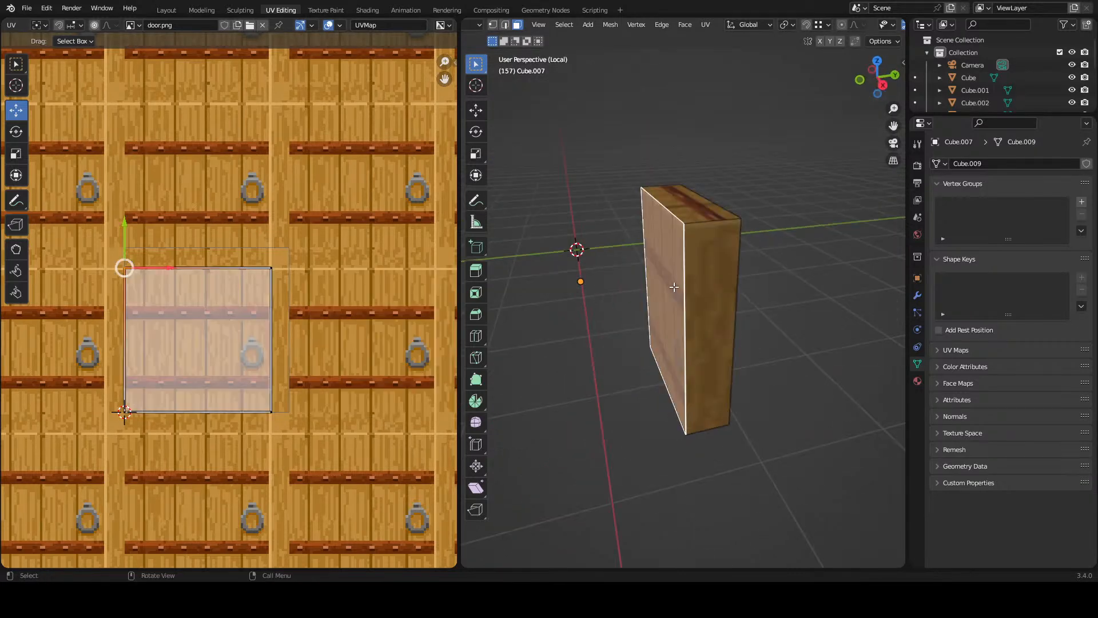
click(704, 306)
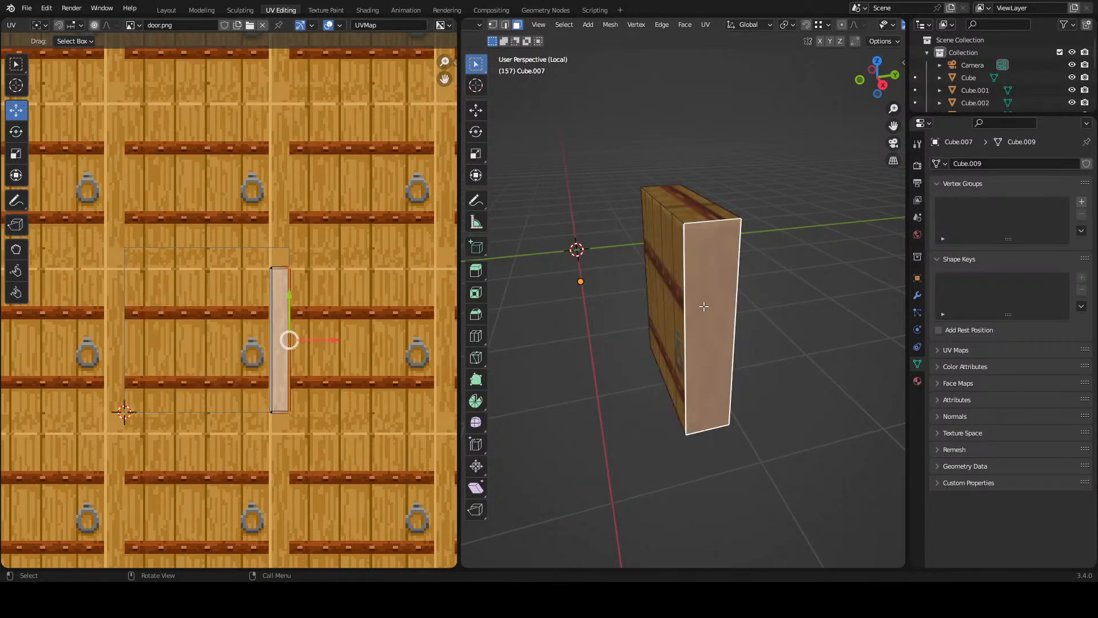
drag(699, 274, 565, 263)
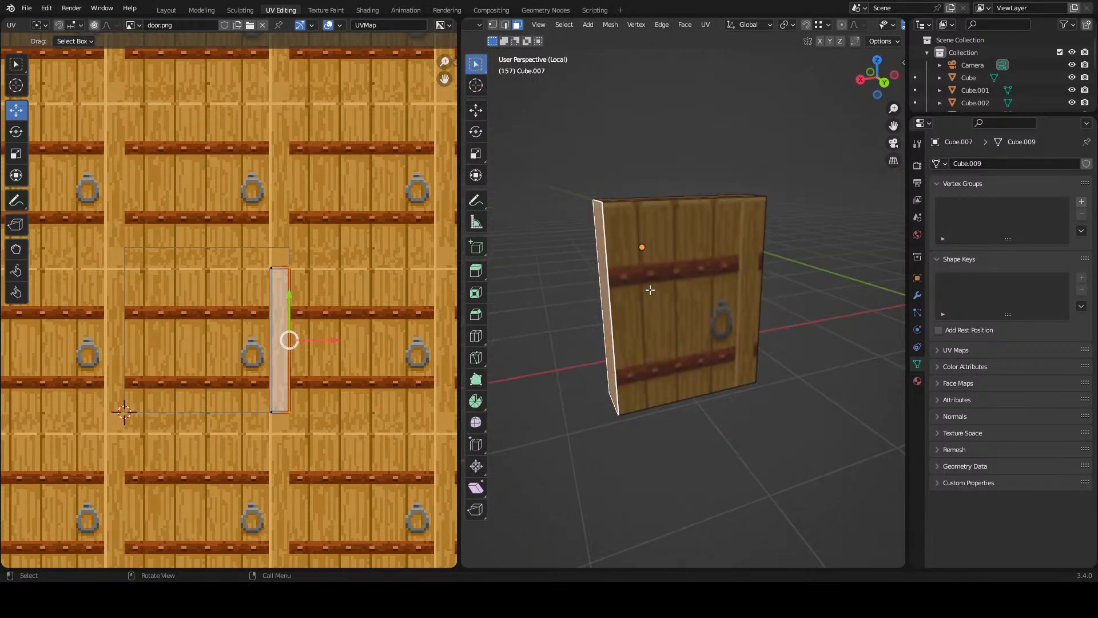
click(661, 284)
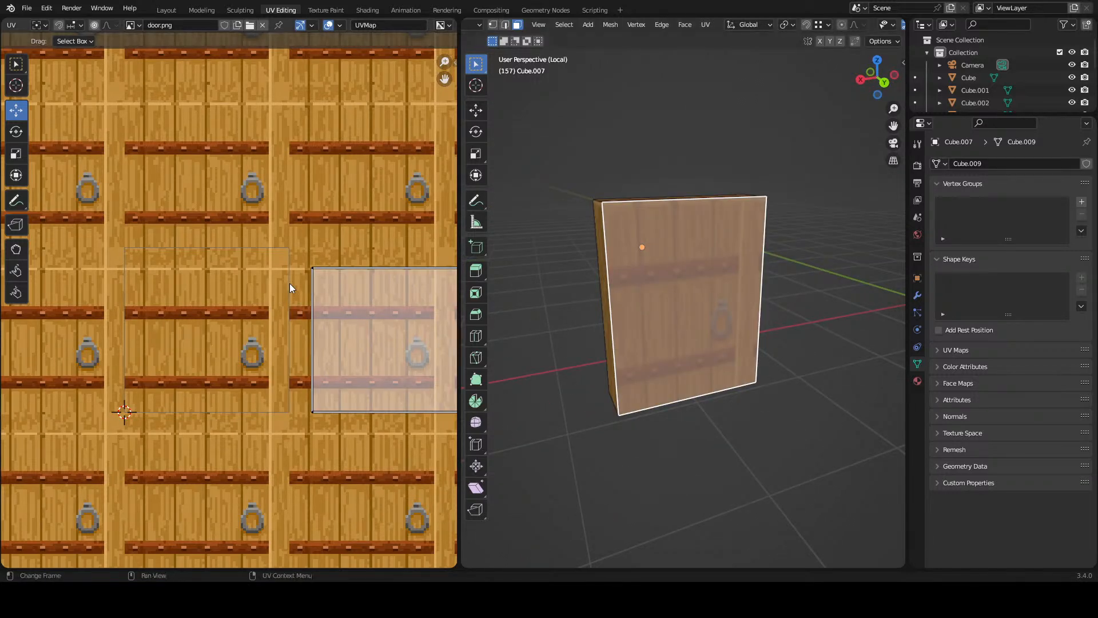
drag(304, 259, 266, 278)
drag(275, 307, 256, 267)
drag(289, 335, 257, 337)
drag(335, 360, 184, 366)
drag(392, 187, 339, 445)
drag(411, 341, 360, 340)
scroll(693, 226, down, 1)
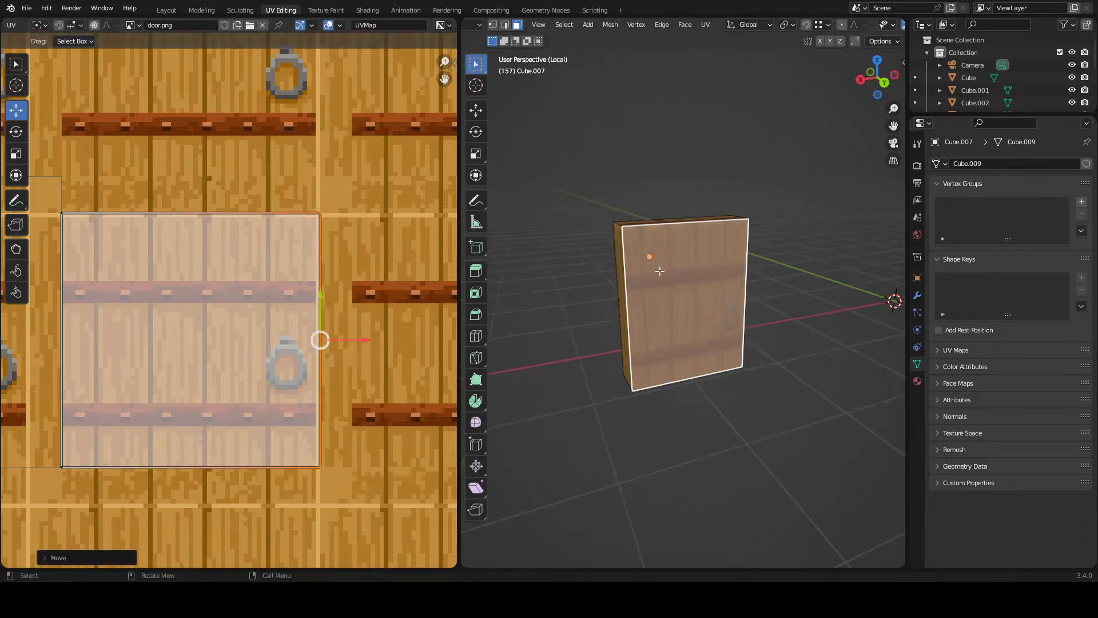
- Return the door to Object Mode and save the file
key(Tab)
mouse_move(702, 275)
mouse_down()
mouse_move(602, 235)
mouse_move(625, 301)
mouse_move(640, 255)
mouse_move(639, 328)
mouse_move(657, 290)
mouse_move(755, 269)
mouse_move(693, 272)
mouse_up()
key(ctrl+s)
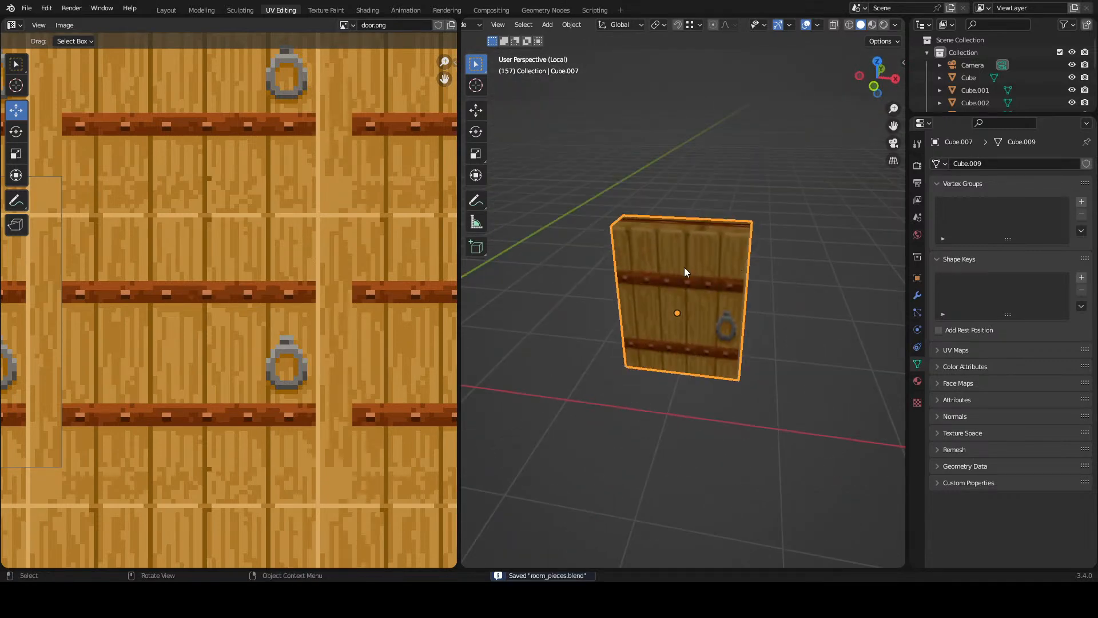
drag(659, 212, 657, 256)
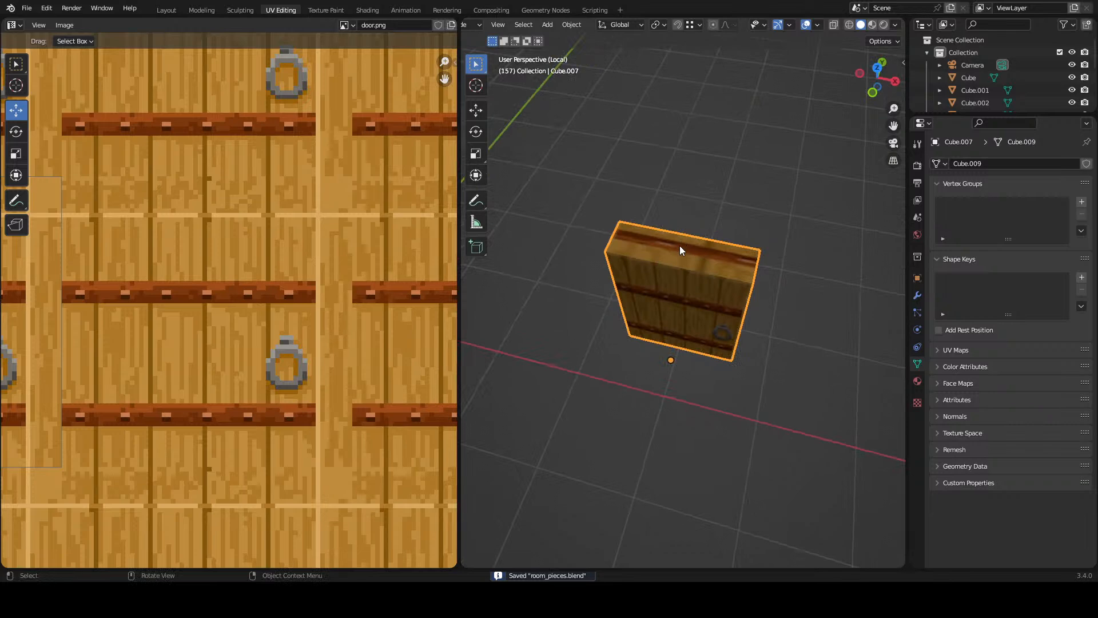
- Unwrap the top and bottom faces from the active back face using Follow Active Quads with Length Average
key(Tab)
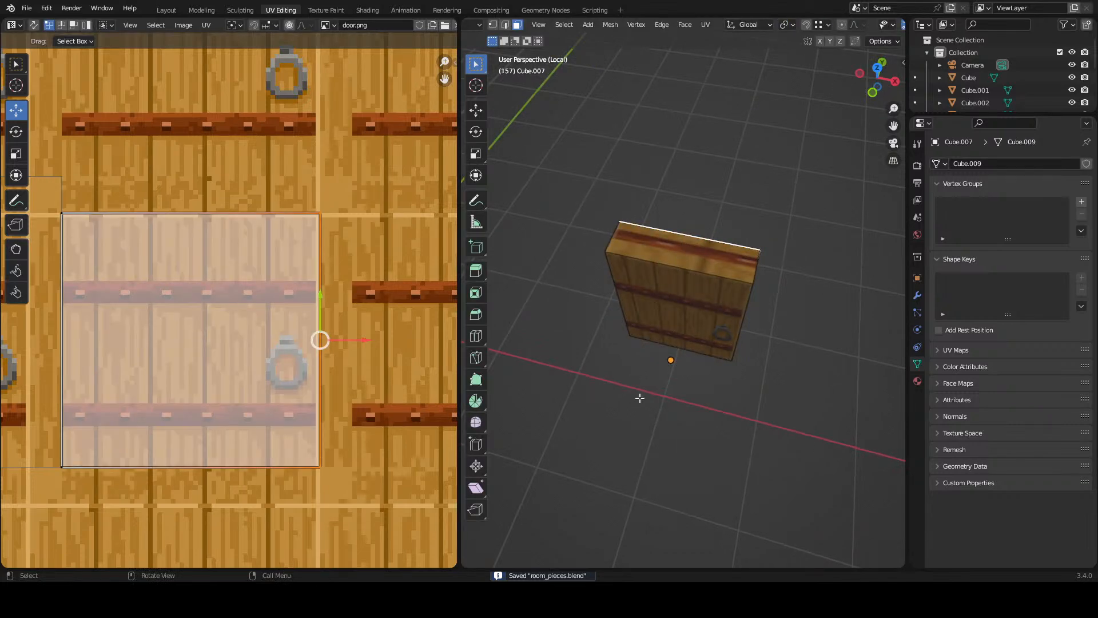
key(ctrl+z)
drag(645, 385, 696, 290)
ctrl+click(667, 357)
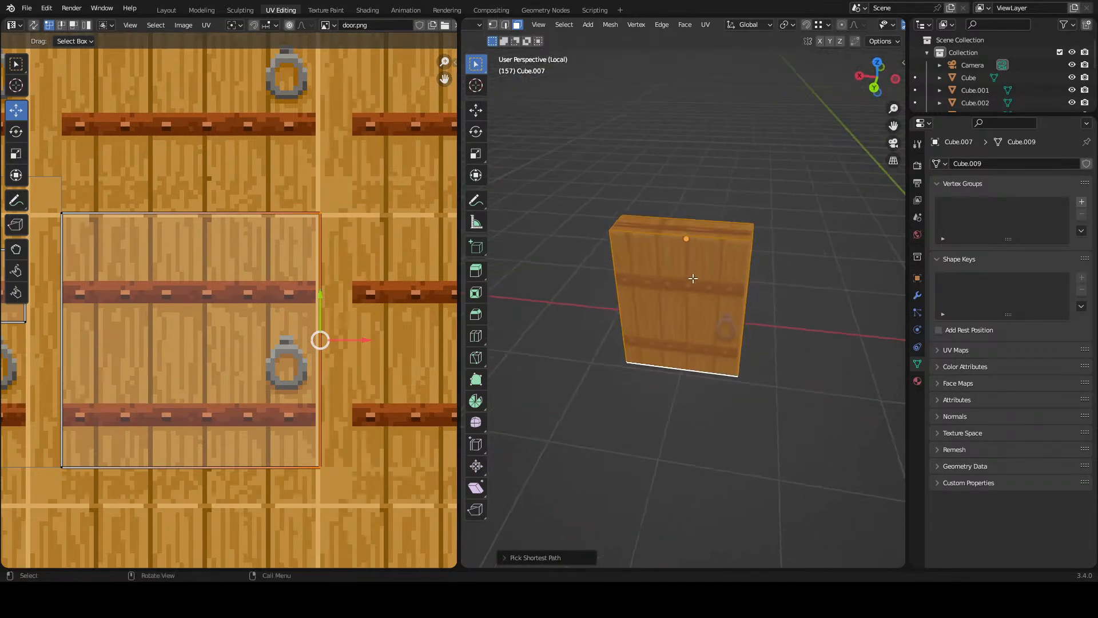
shift+click(695, 278)
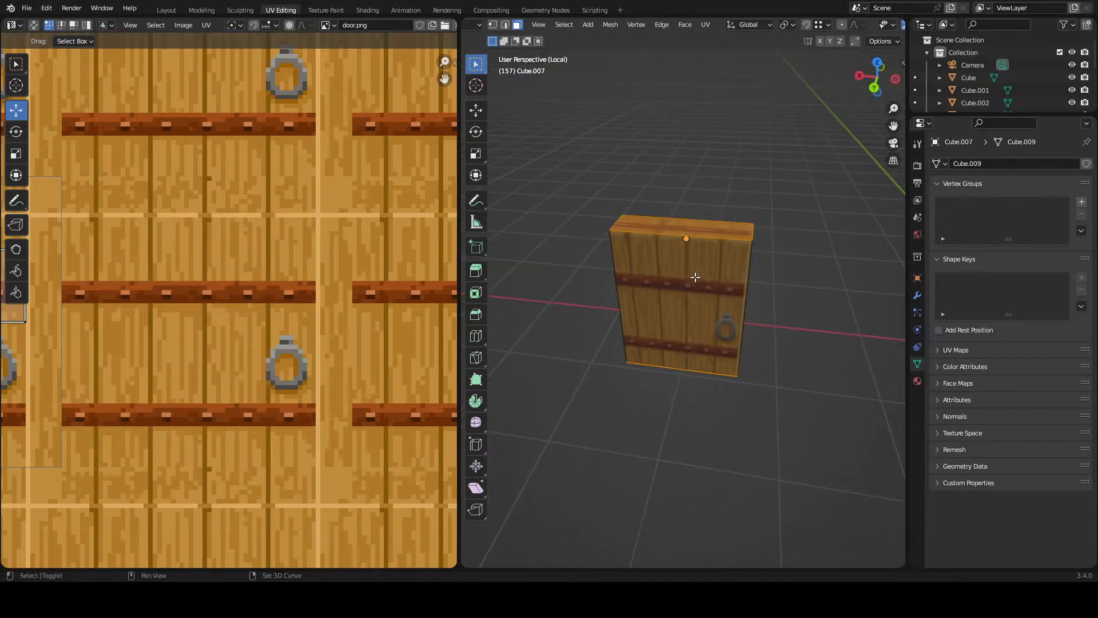
click(695, 278)
key(u)
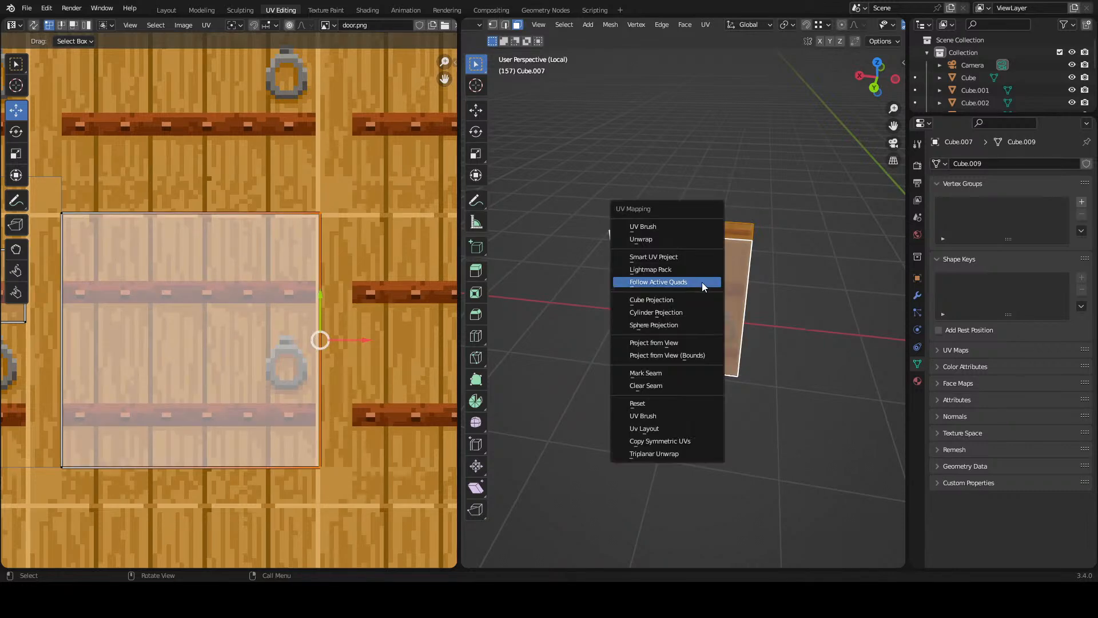
click(702, 282)
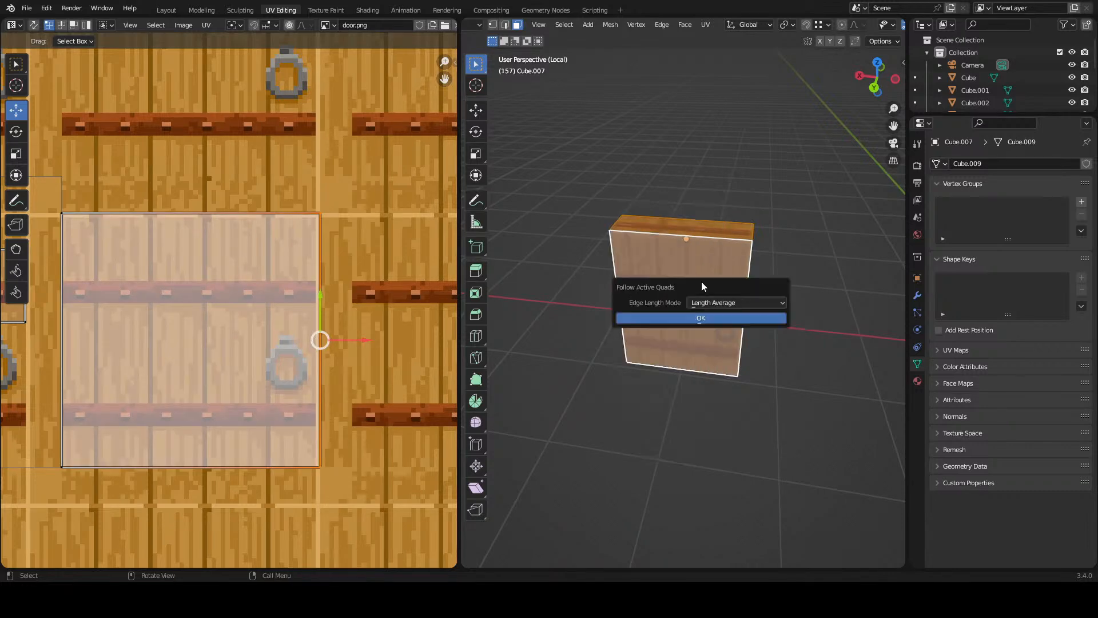
click(701, 318)
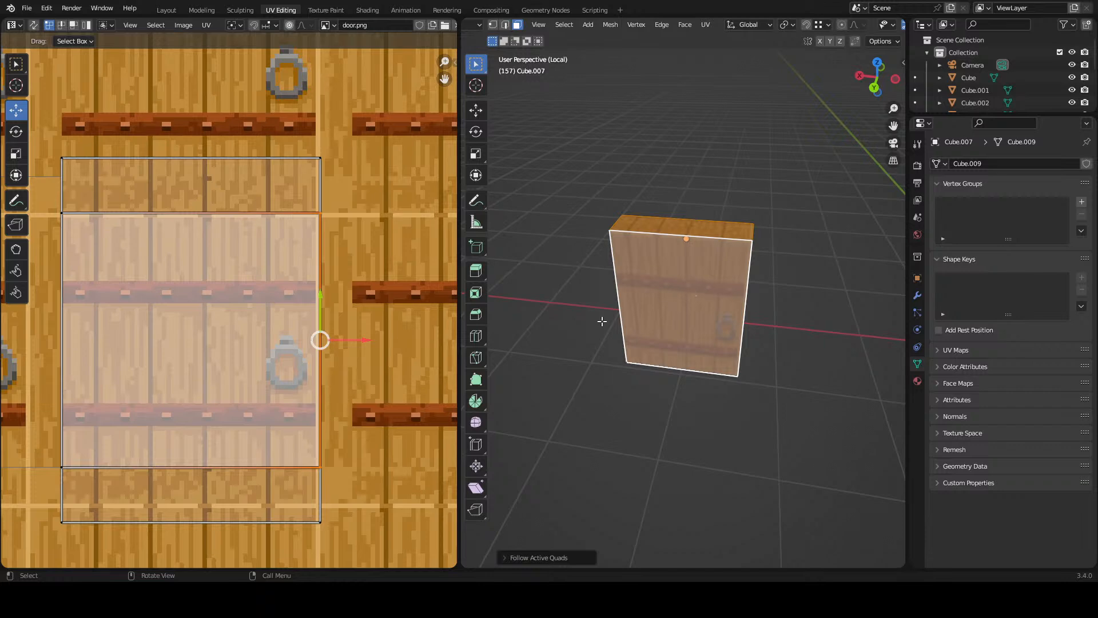
- Shorten the bottom and top faces' UV strips by moving their outer edges inward to match the texture's horizontal trim height
drag(58, 539, 314, 516)
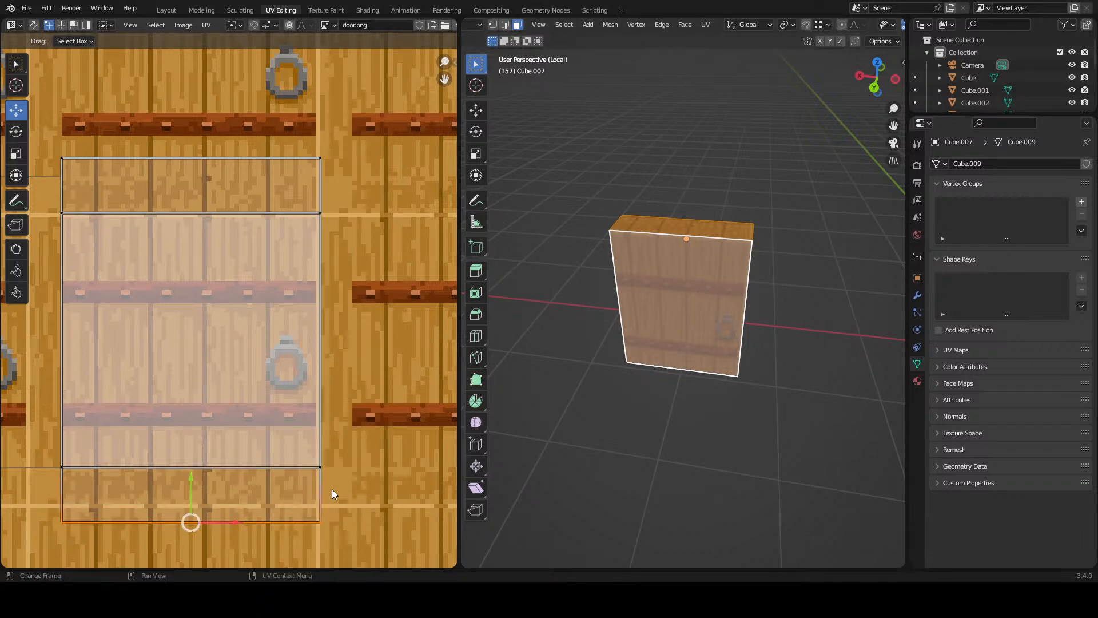
drag(184, 475, 189, 457)
drag(57, 146, 334, 186)
drag(193, 109, 196, 132)
drag(201, 210, 218, 260)
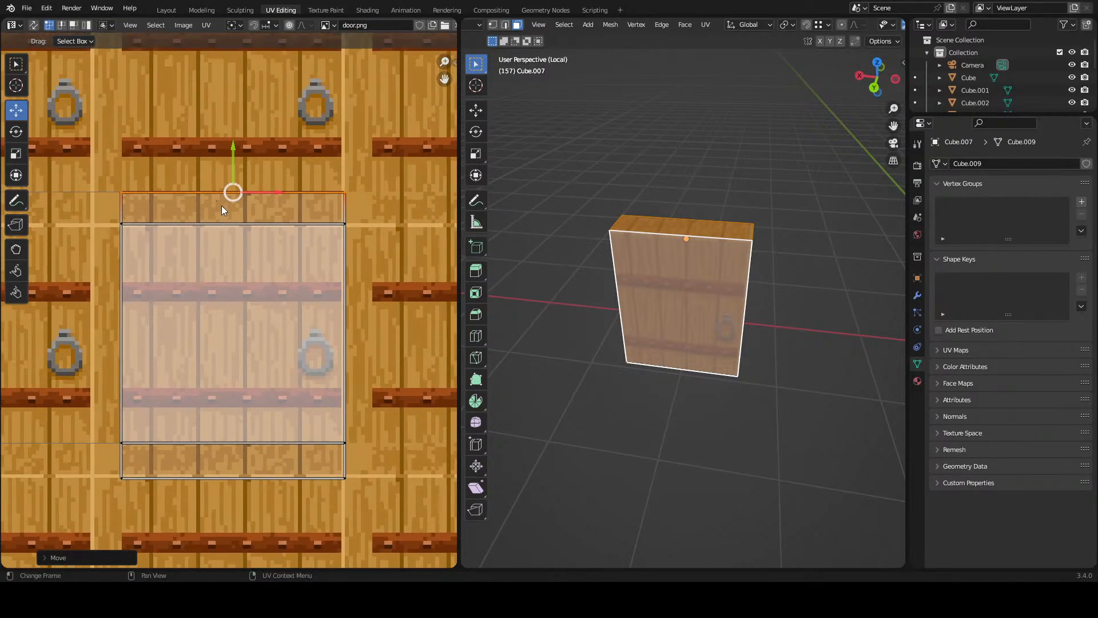
- In face selection mode, move the top face's UV strip down onto the bottom face's strip
key(3)
click(232, 214)
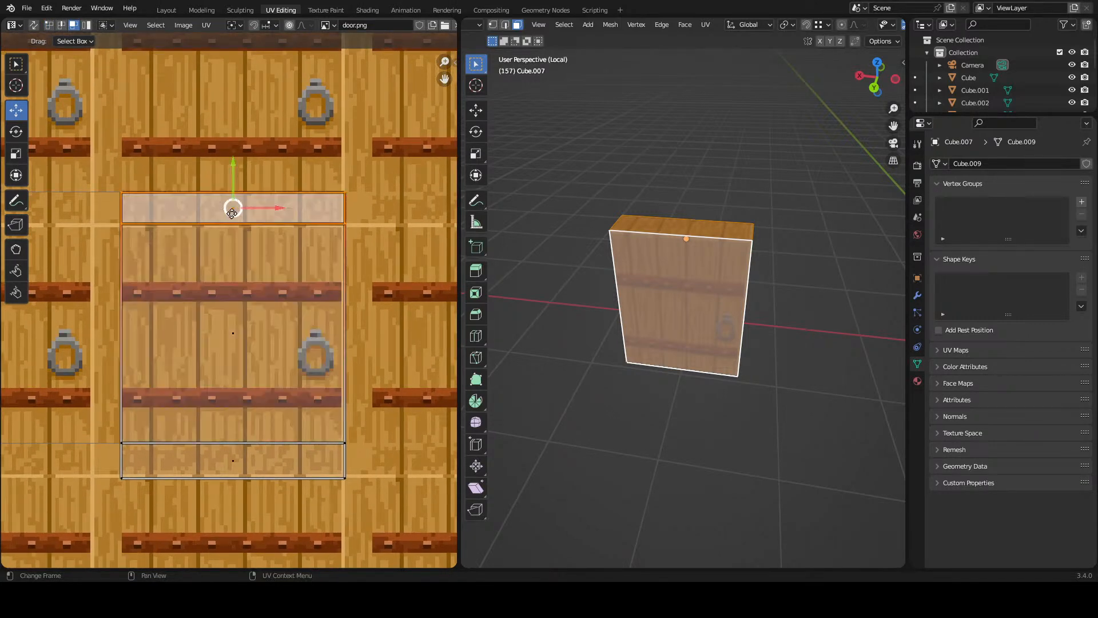
drag(234, 170, 239, 343)
- In edge selection mode, nudge the lower edge of the stacked UV strips up to the light trim line
drag(89, 446, 407, 405)
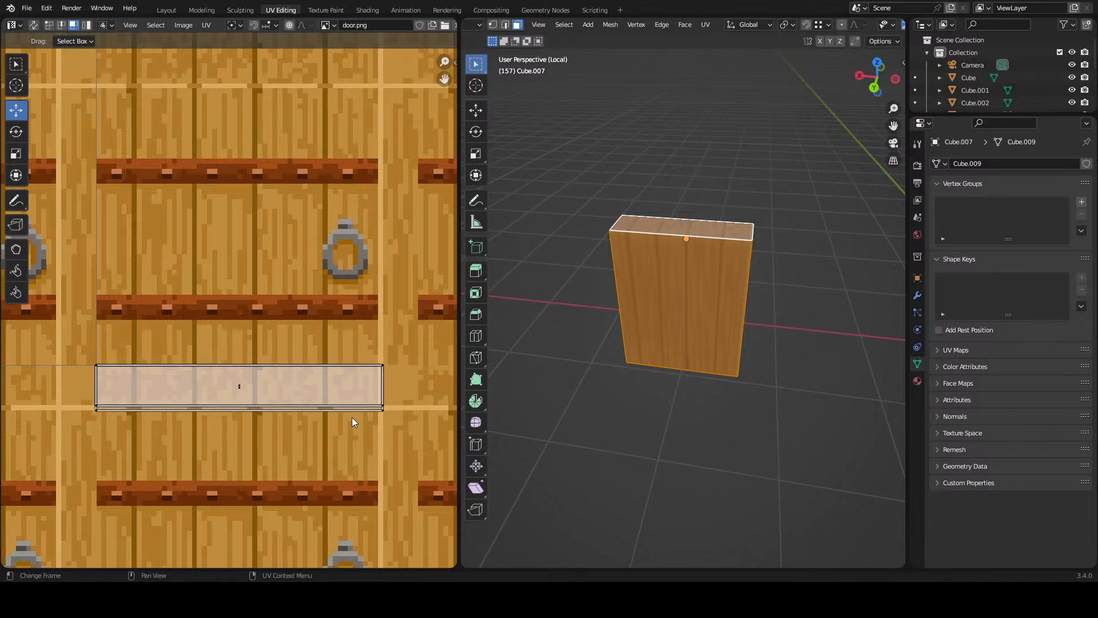
key(2)
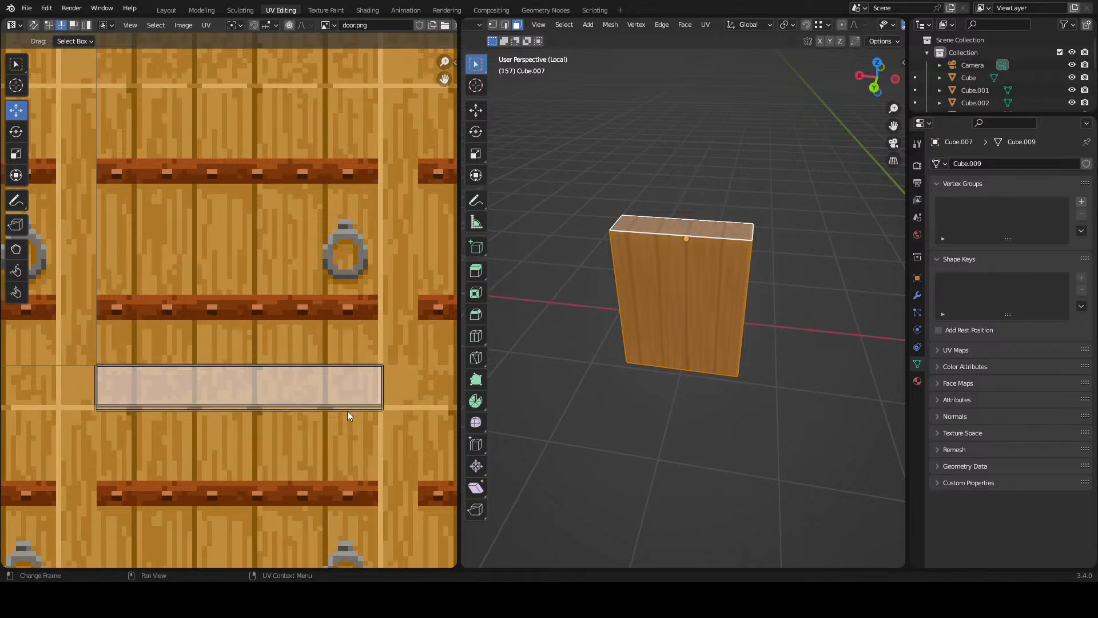
click(346, 410)
drag(238, 363, 239, 358)
drag(617, 272, 643, 286)
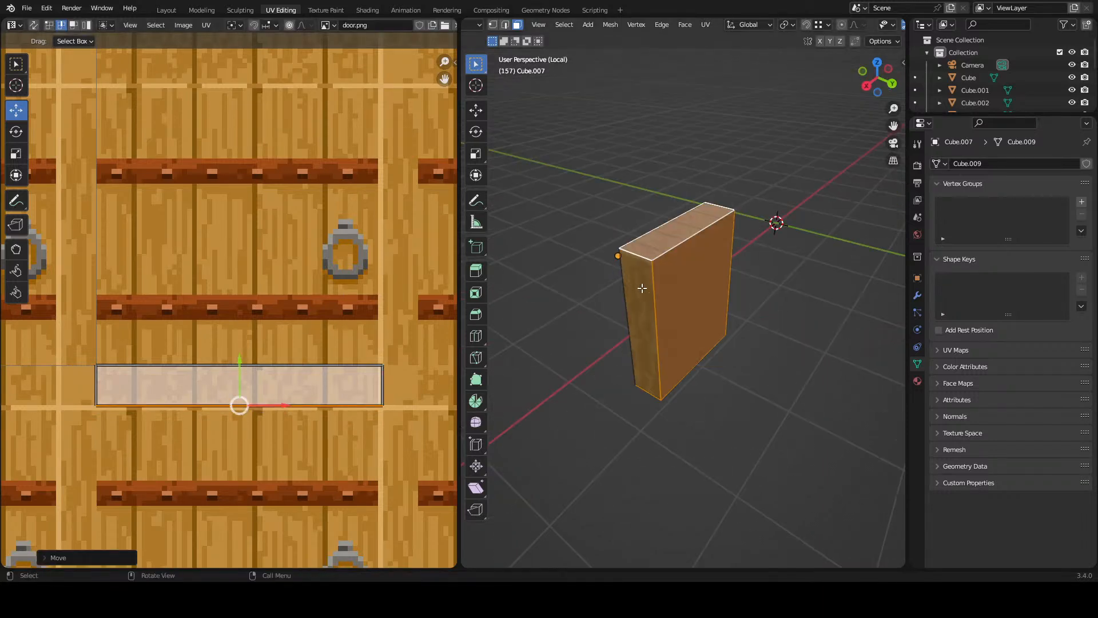
- Inspect where the UVs of both side faces and the top face sit on the door texture
click(631, 288)
drag(564, 263, 620, 254)
click(715, 294)
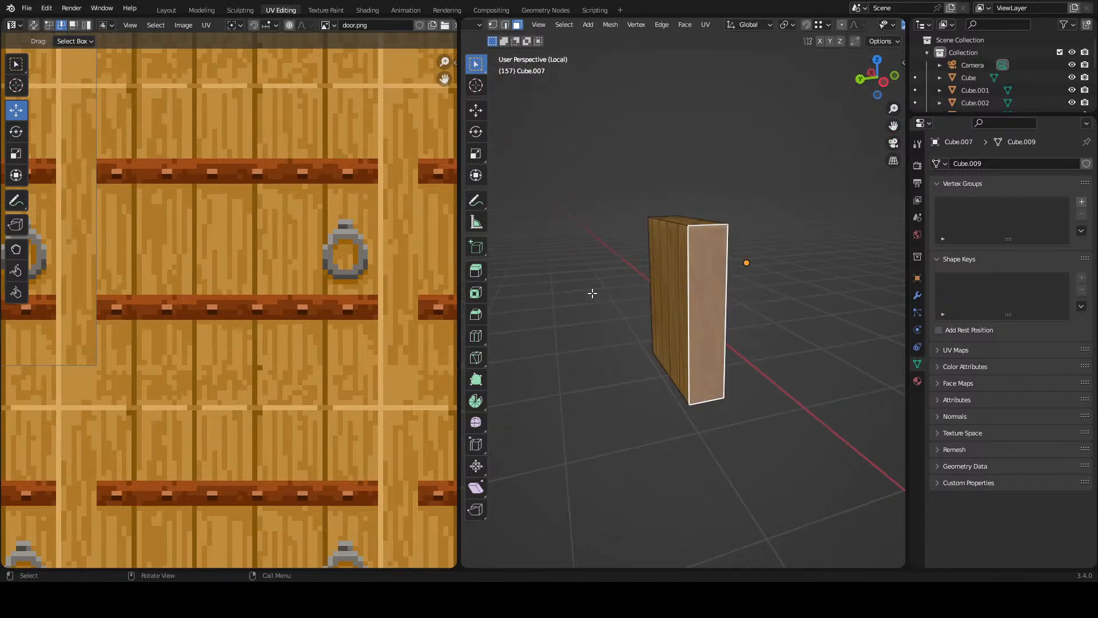
scroll(164, 215, down, 4)
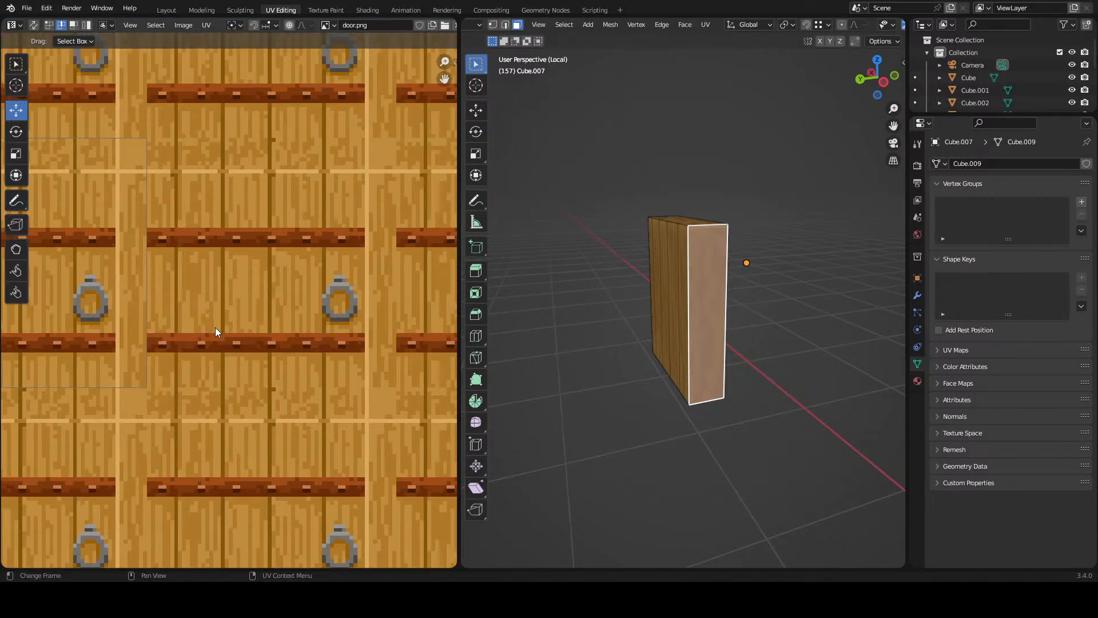
drag(235, 277, 328, 290)
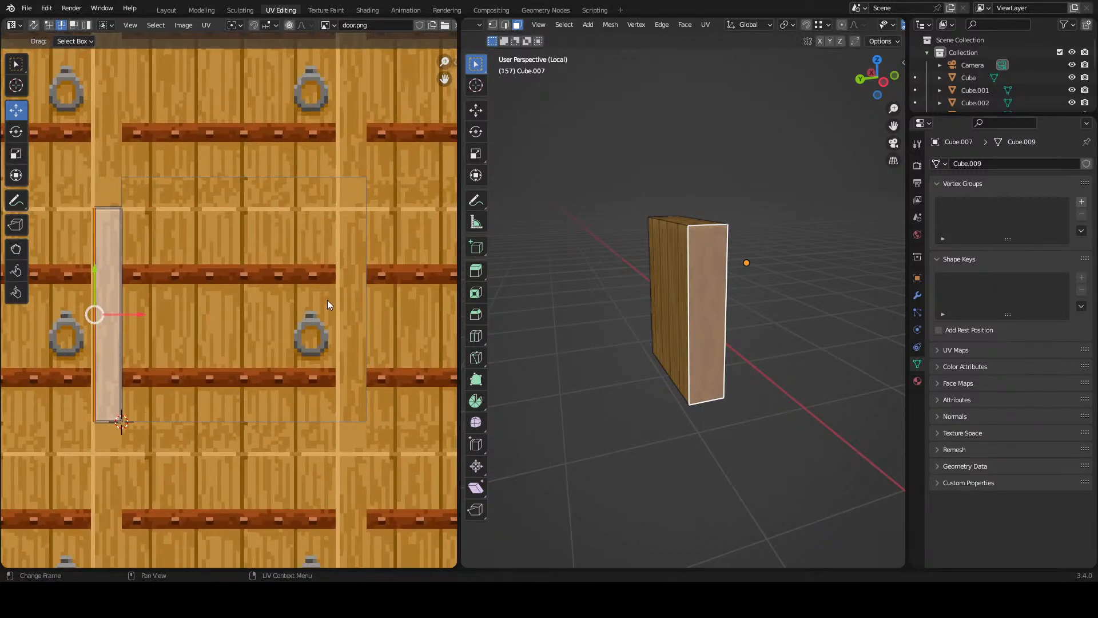
drag(631, 250, 860, 262)
click(657, 284)
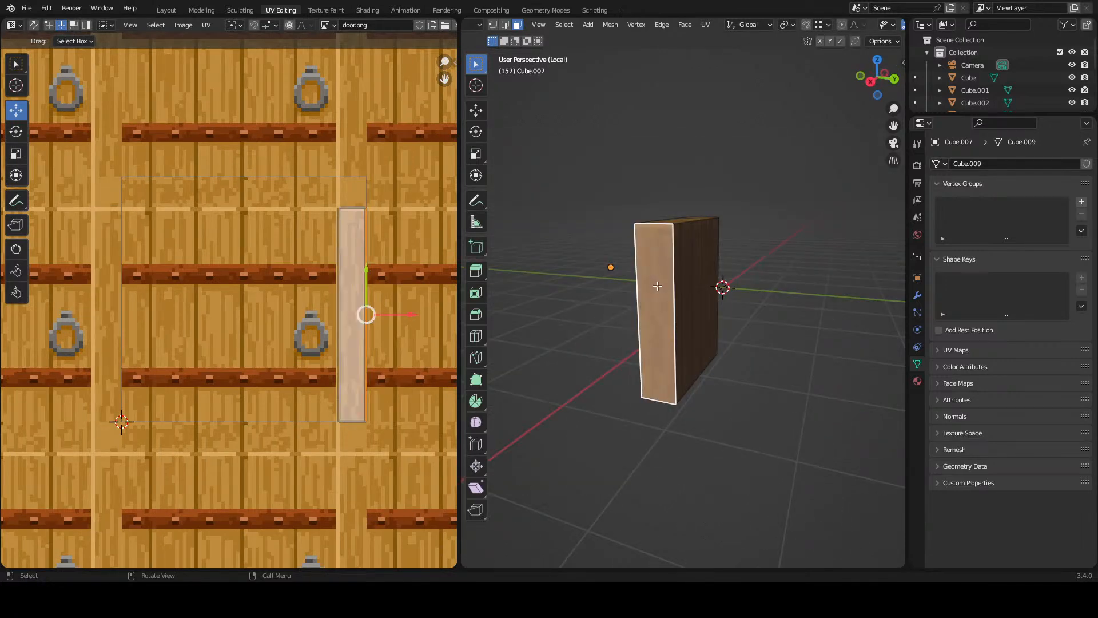
drag(624, 279, 698, 275)
click(718, 279)
drag(664, 234, 700, 273)
click(700, 272)
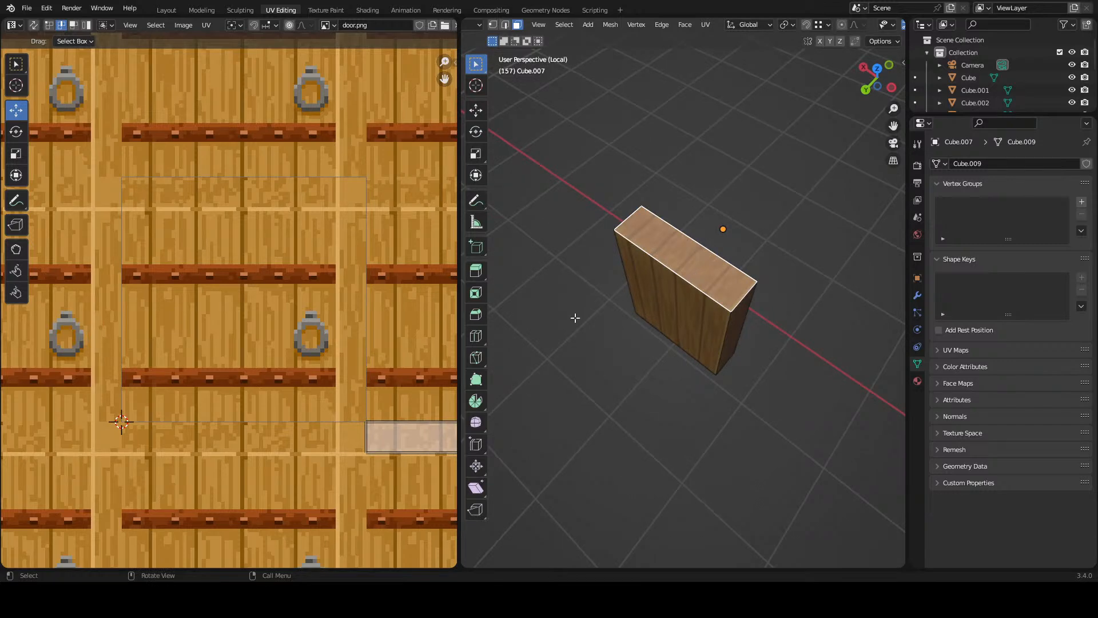
- Move the bottom face's UV strip up to the matching trim band one texture repeat higher, then compare it with the top face's
scroll(391, 386, right, 5)
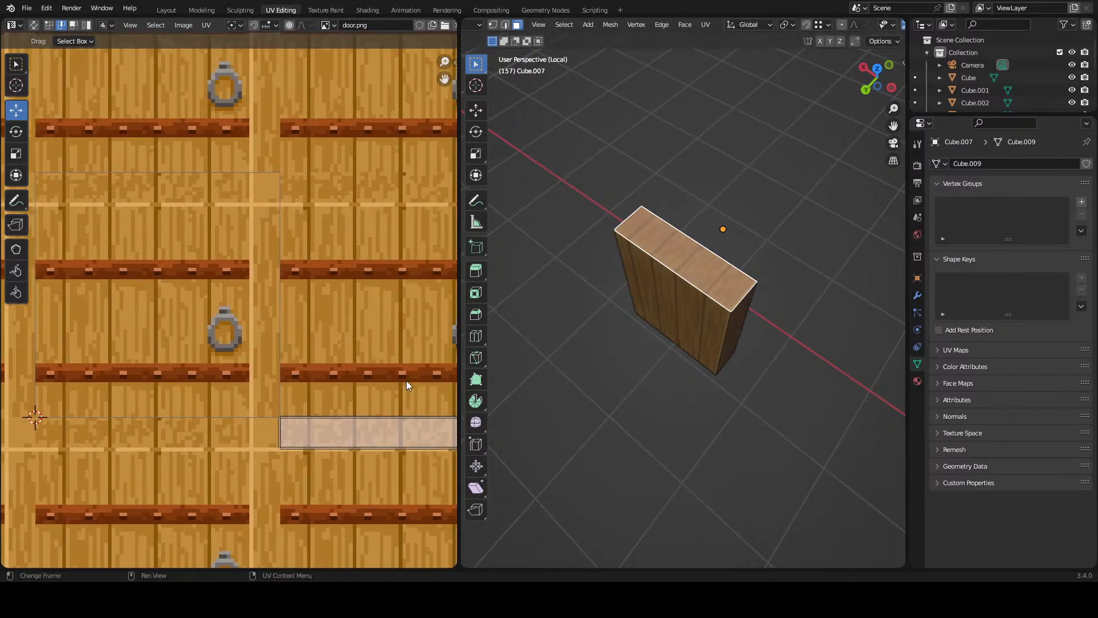
scroll(423, 379, right, 6)
drag(651, 417, 716, 222)
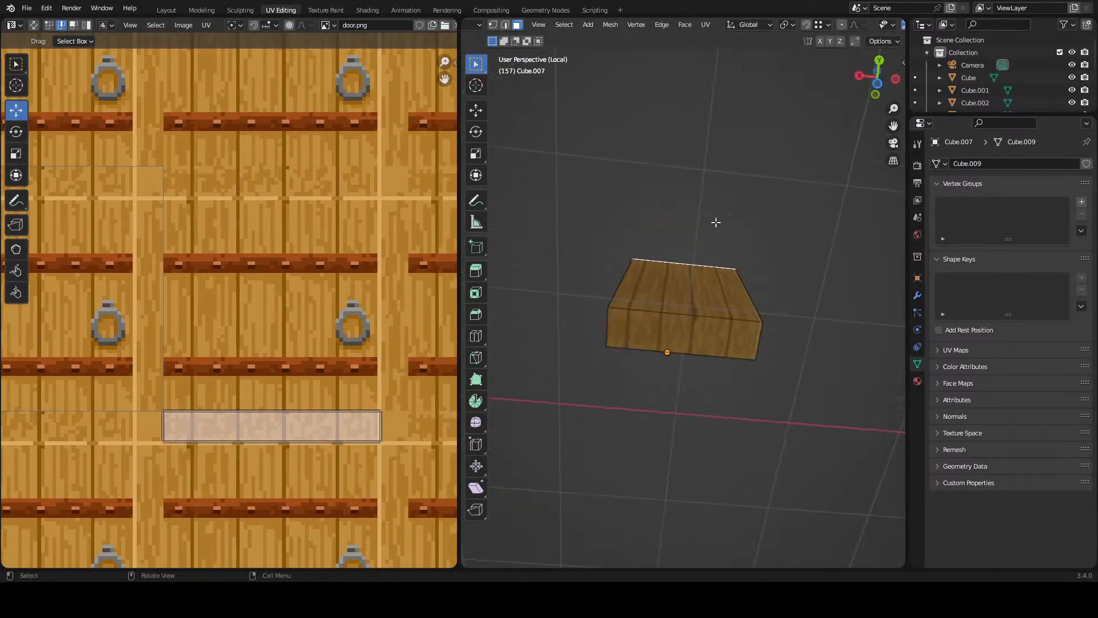
click(695, 339)
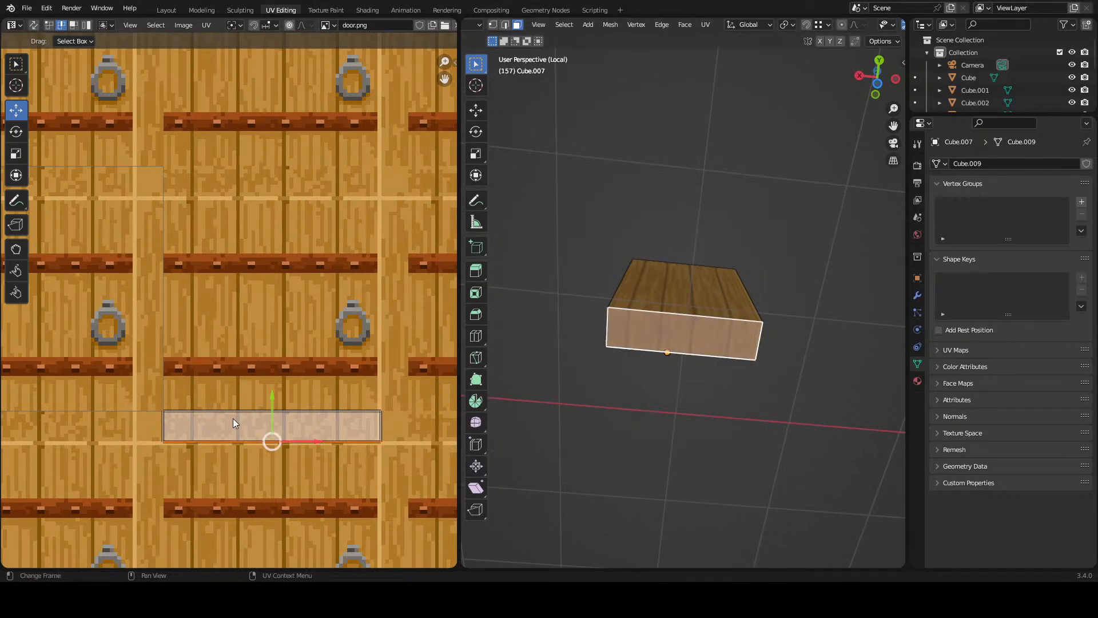
drag(269, 393, 278, 139)
drag(645, 268, 707, 247)
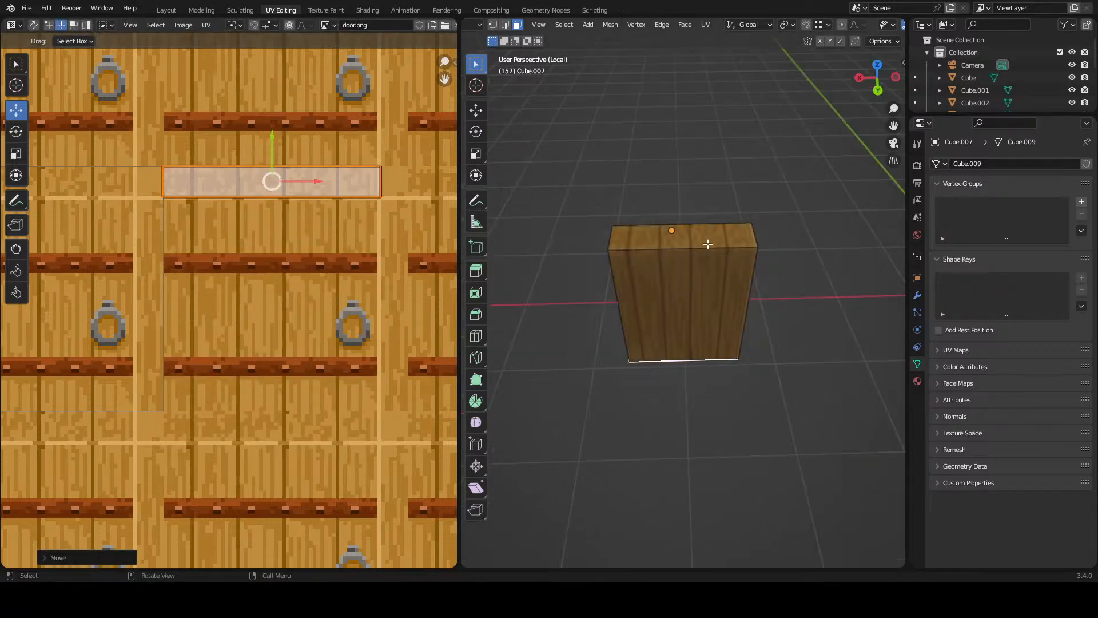
click(711, 237)
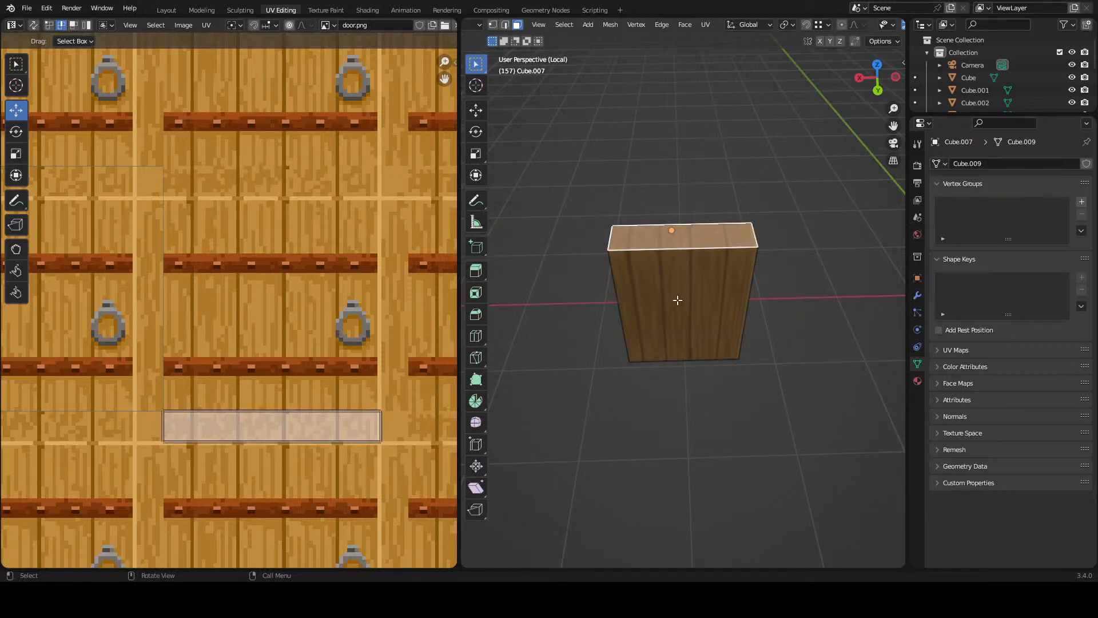
drag(659, 373, 675, 277)
click(674, 362)
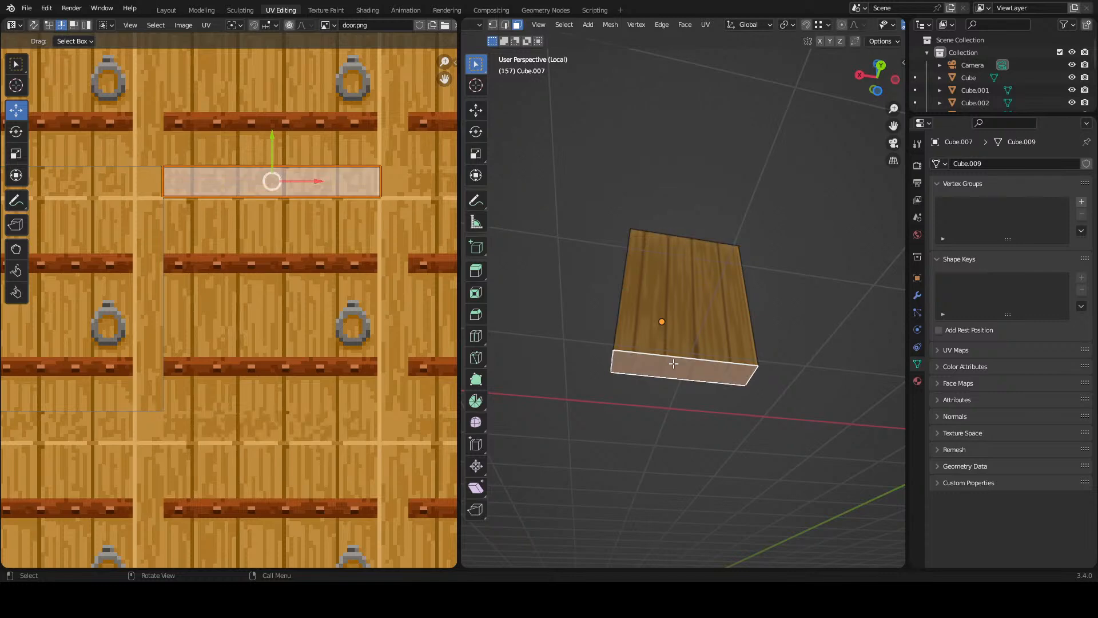
- Select the door's back face and shift its UV strip up into the plank area of the texture
click(679, 334)
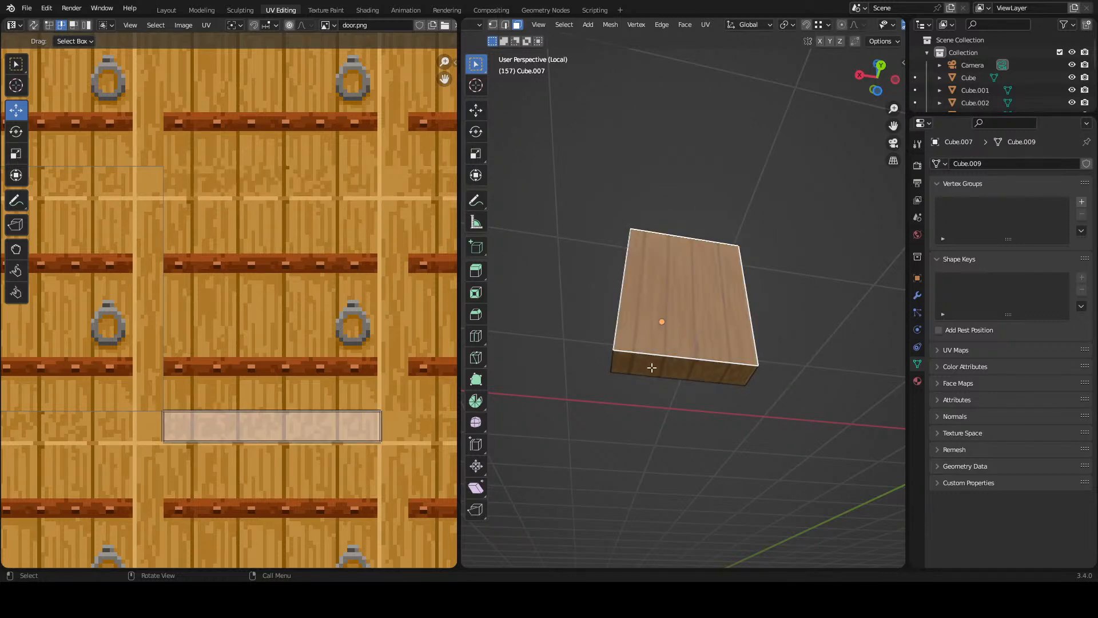
click(657, 366)
click(679, 330)
drag(291, 428, 274, 418)
drag(601, 311, 674, 378)
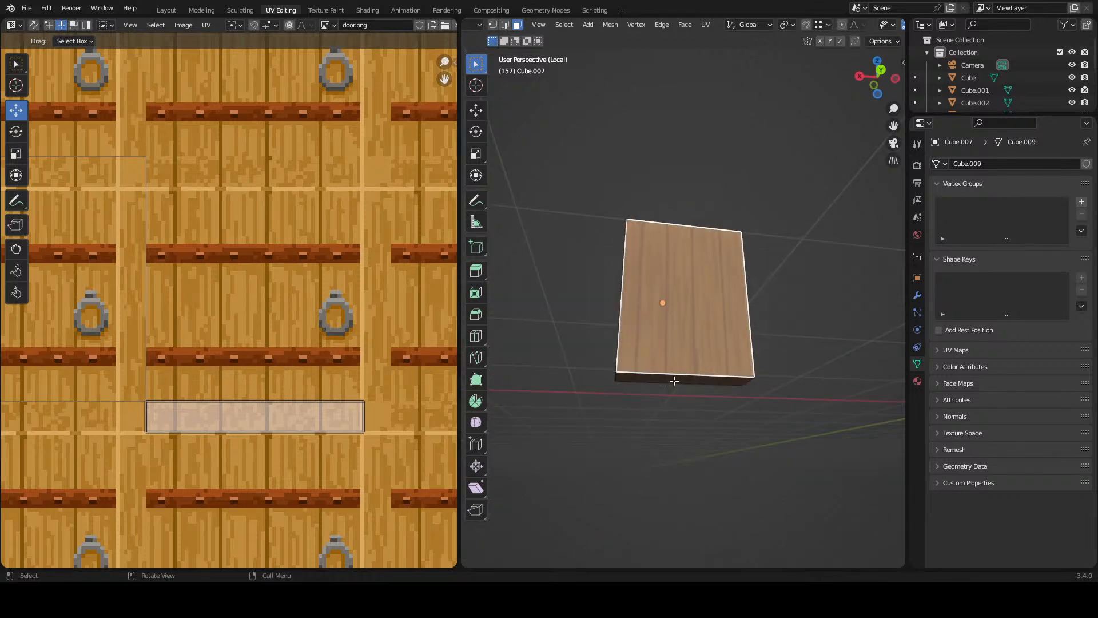
drag(118, 391, 398, 456)
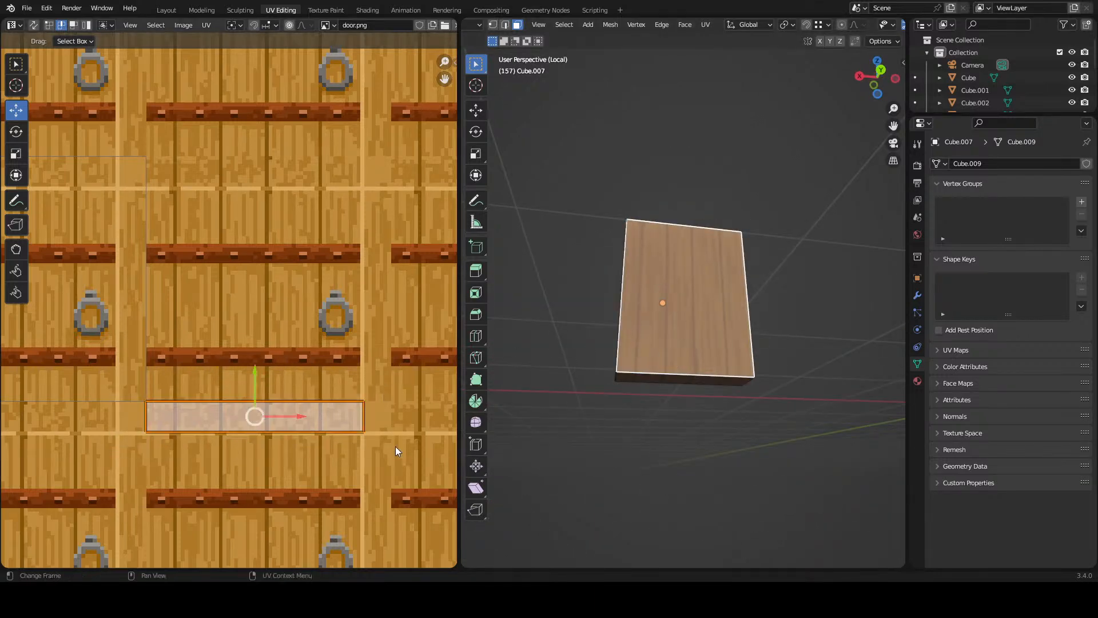
drag(250, 372, 253, 336)
drag(129, 339, 376, 386)
drag(255, 324, 253, 234)
- Stretch the back face's UVs from the light trim line down to the tile's lower edge, and save the file
click(269, 400)
drag(252, 339, 271, 135)
click(201, 281)
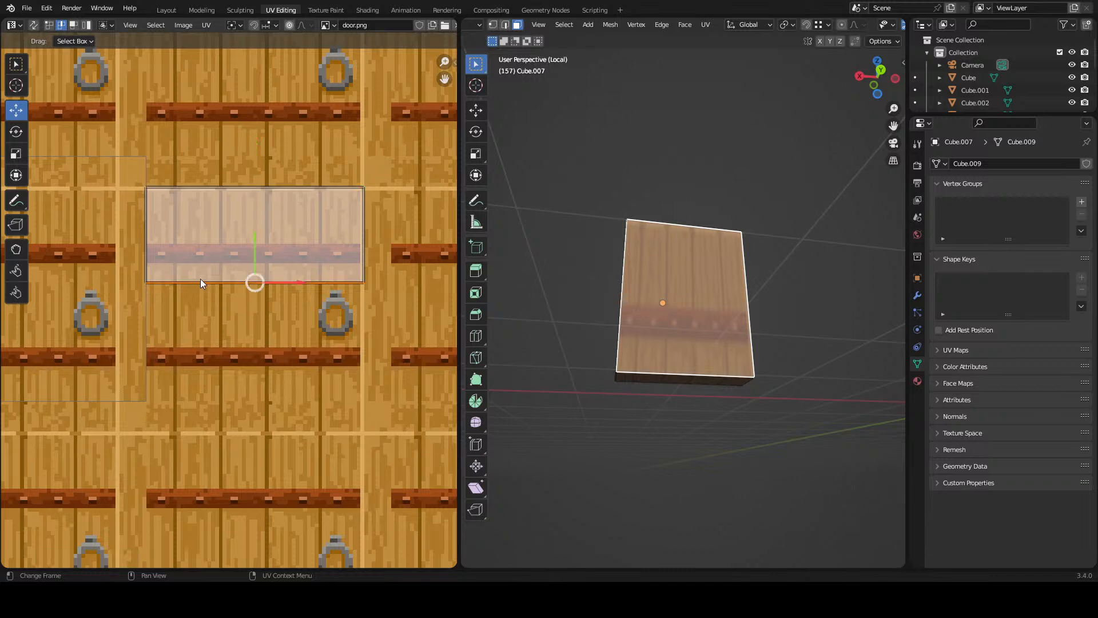
drag(248, 245, 259, 363)
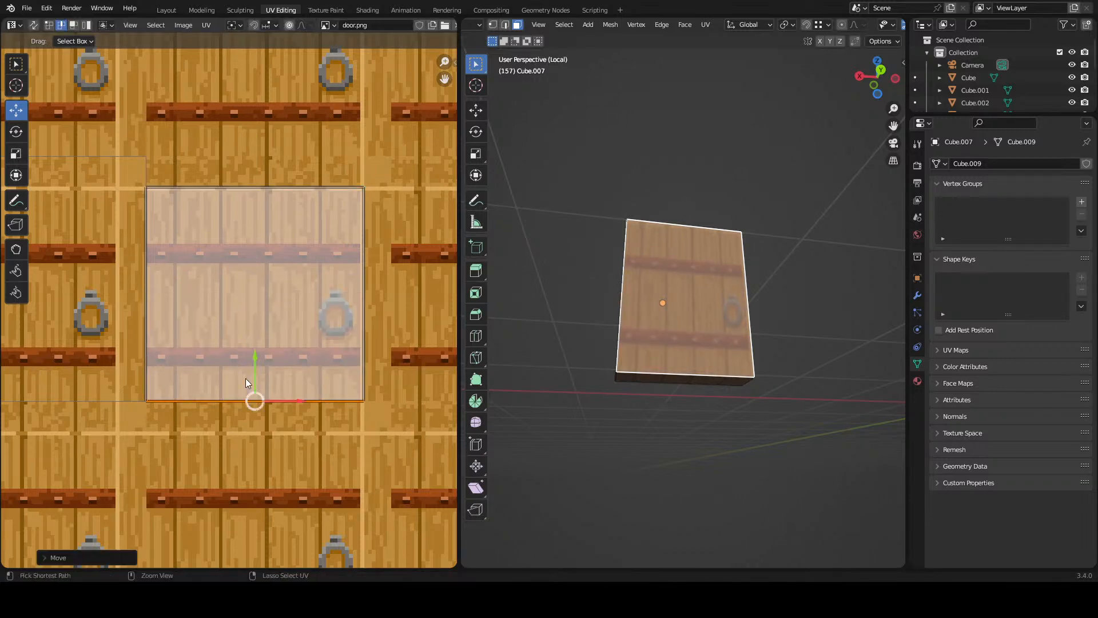
key(ctrl+s)
- Mirror the back face's UVs horizontally by swapping their two vertical edges across the plank area, and save the file
drag(643, 207, 635, 286)
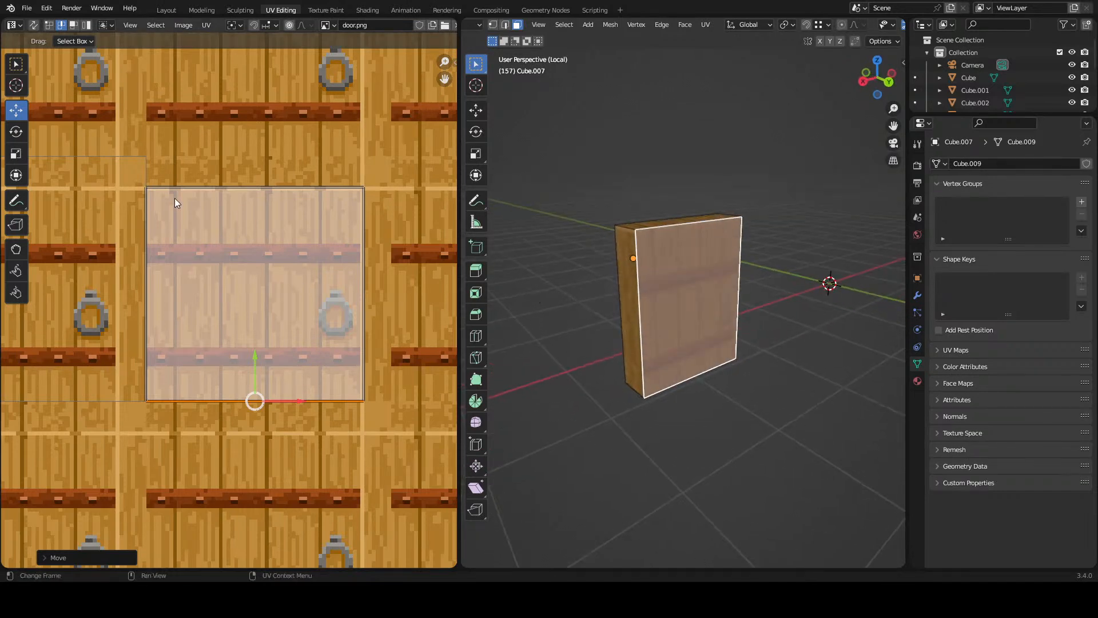
click(147, 275)
drag(194, 289, 348, 284)
drag(402, 170, 341, 428)
drag(409, 293, 189, 307)
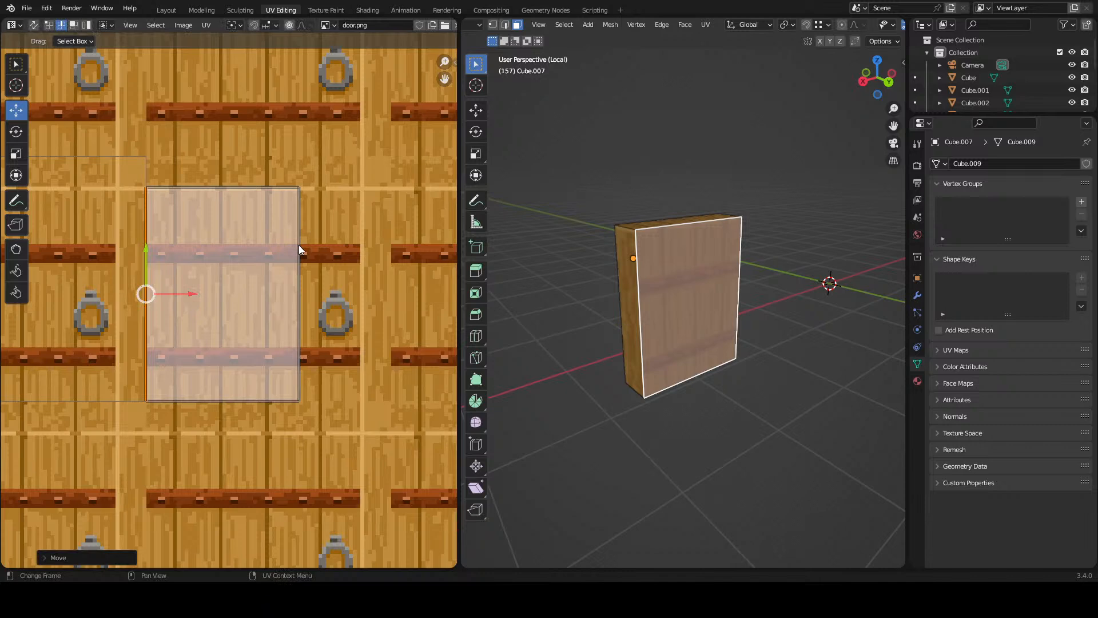
drag(332, 284, 403, 311)
key(ctrl+s)
- Clear the face selection, exit local view to show the whole doorway, and save the file
drag(631, 317, 708, 310)
click(570, 296)
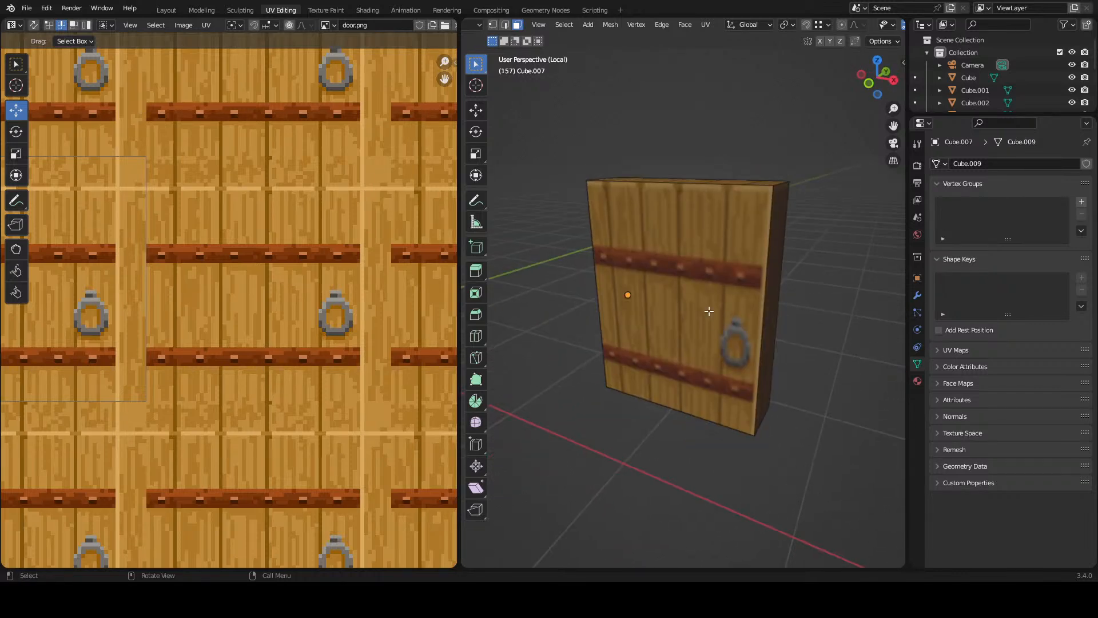
key(KP_Divide)
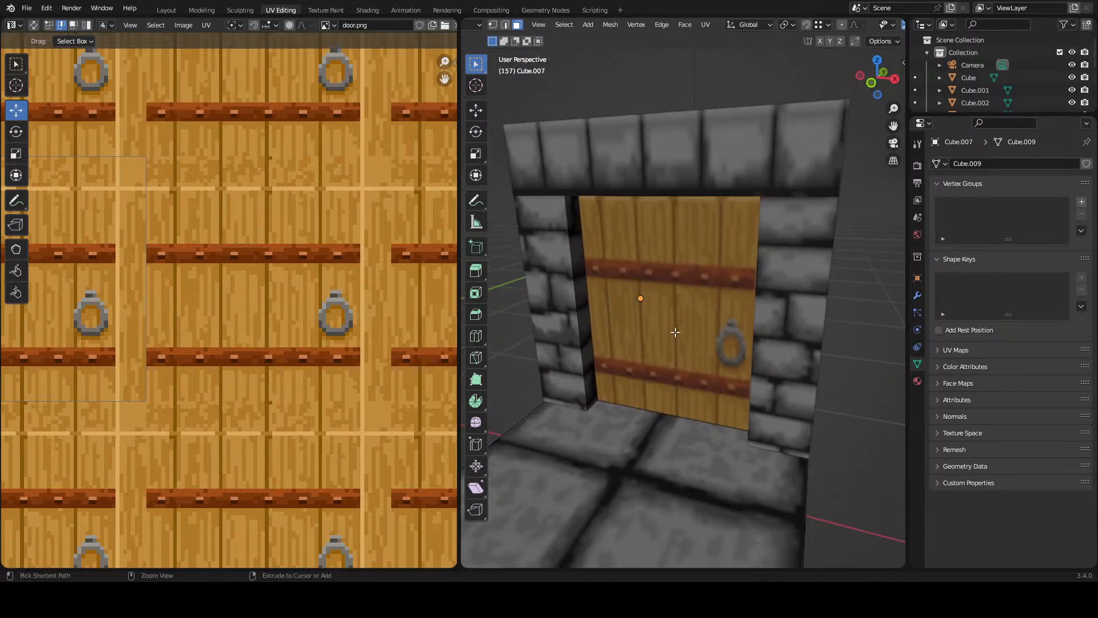
key(ctrl+s)
- Examine the textured door inside its stone frame from the front, both close up and at a distance
scroll(698, 299, down, 2)
drag(624, 372, 610, 389)
scroll(647, 346, up, 2)
drag(647, 346, 667, 332)
scroll(641, 342, up, 3)
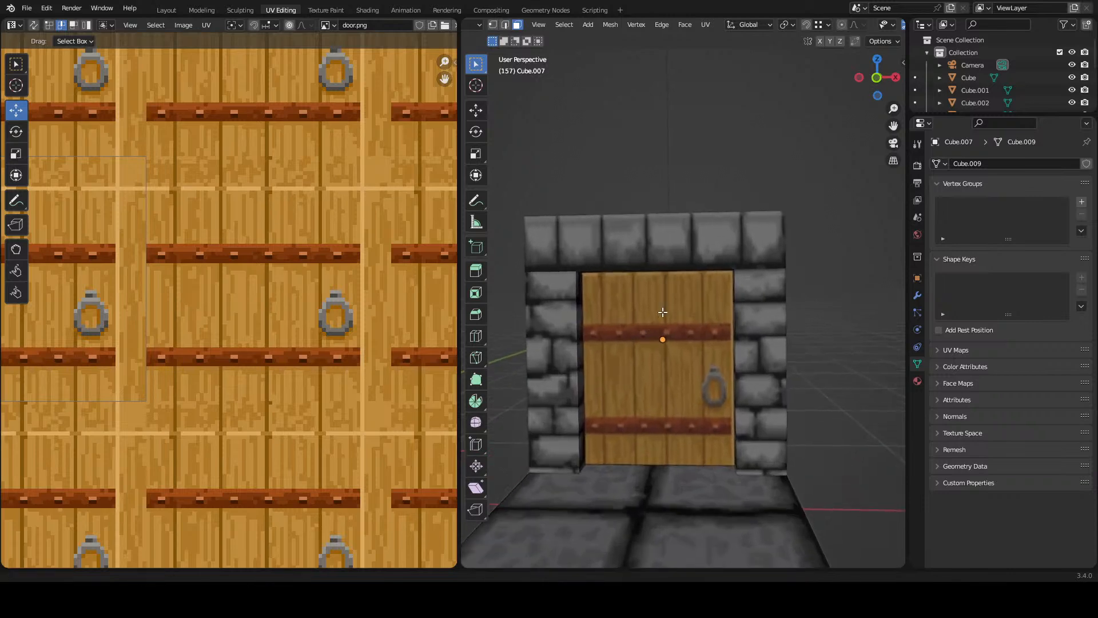
scroll(670, 294, up, 2)
scroll(664, 312, down, 4)
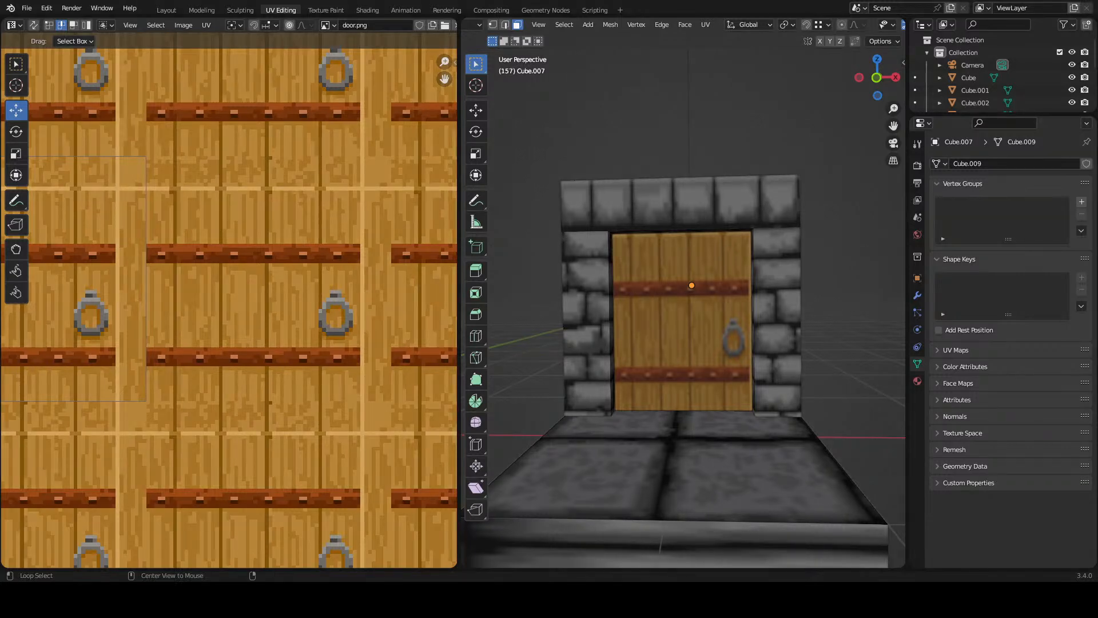
- Switch to door.aseprite in Aseprite, save it, and find the band groups in the layer list
key(alt+Tab)
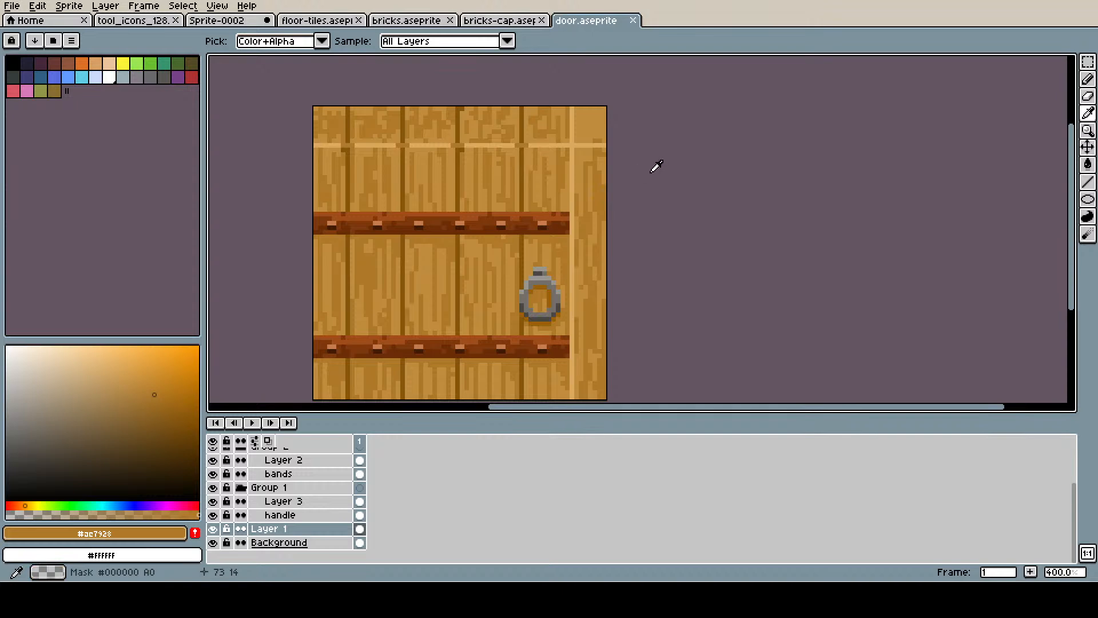
key(ctrl+s)
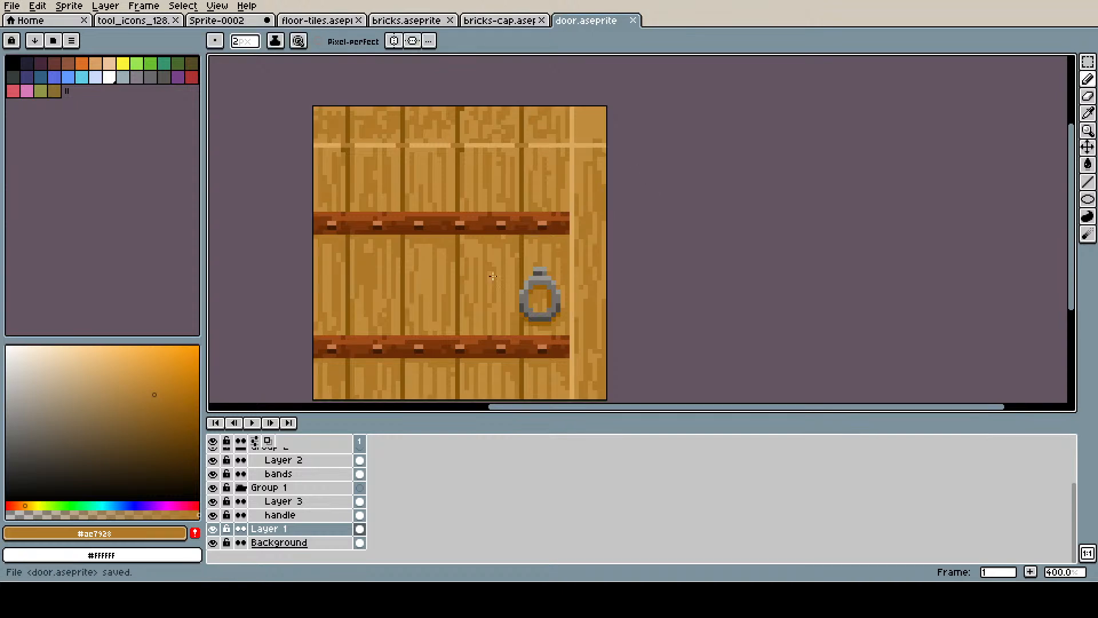
scroll(312, 491, up, 3)
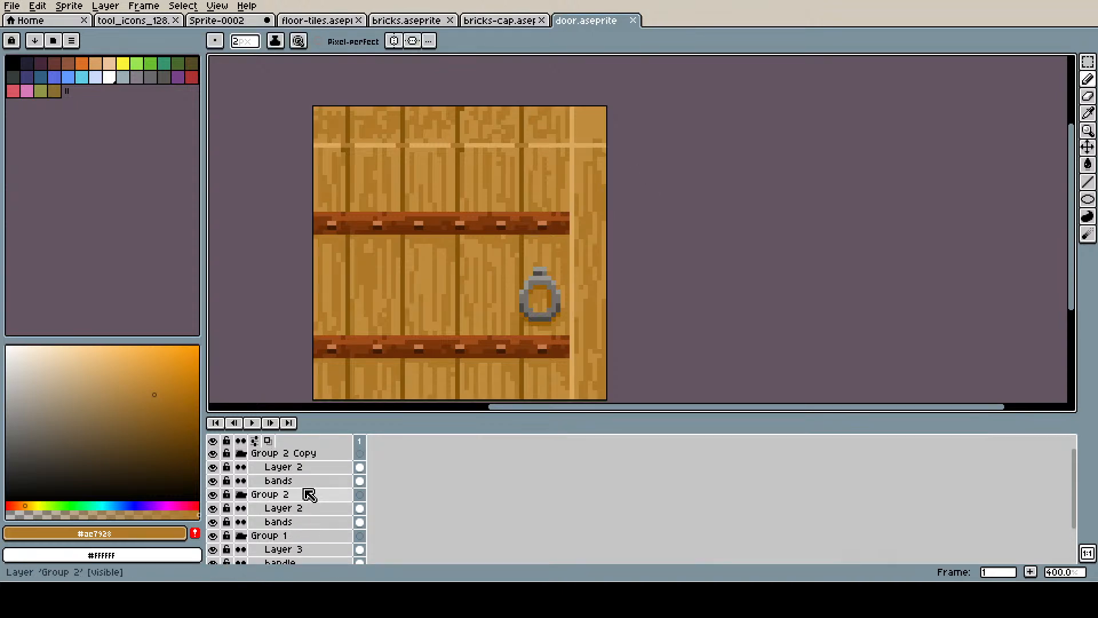
key(alt)
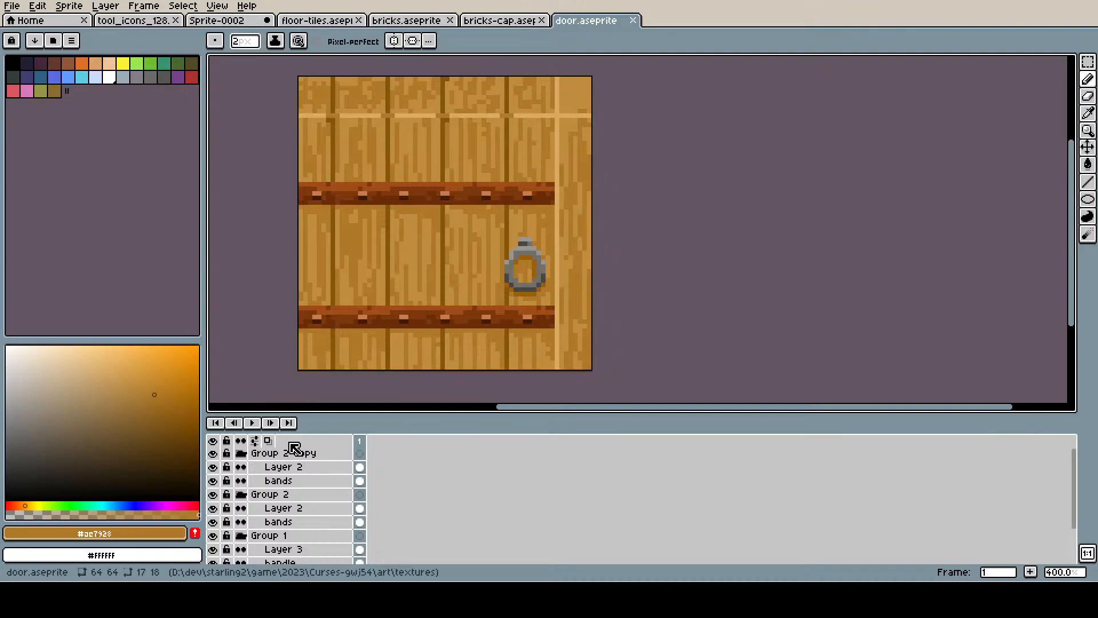
scroll(281, 518, down, 1)
scroll(282, 518, up, 1)
- Move Group 2 and Group 2 Copy with the metal bands up 2 px, and Group 1 with the handle up 3 px
click(274, 493)
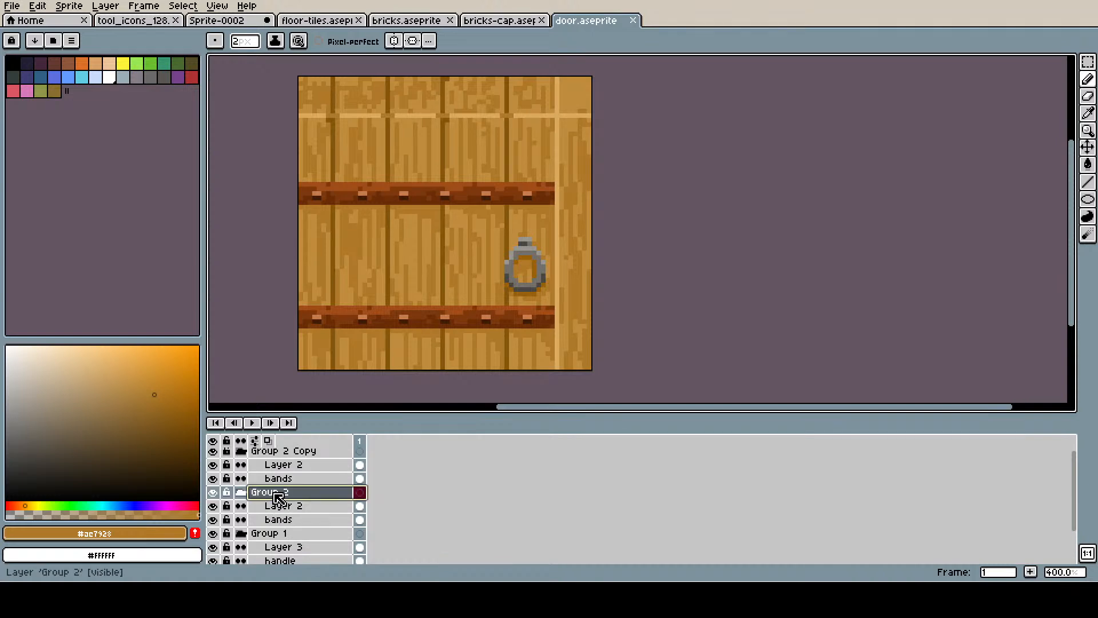
shift+click(297, 453)
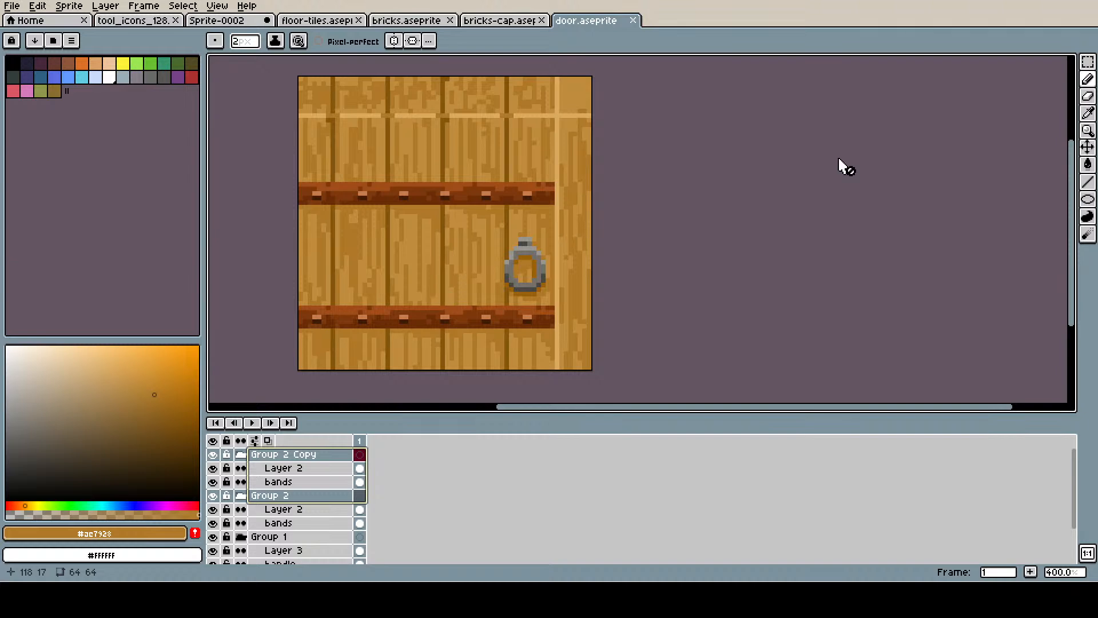
click(1087, 147)
drag(623, 301, 625, 293)
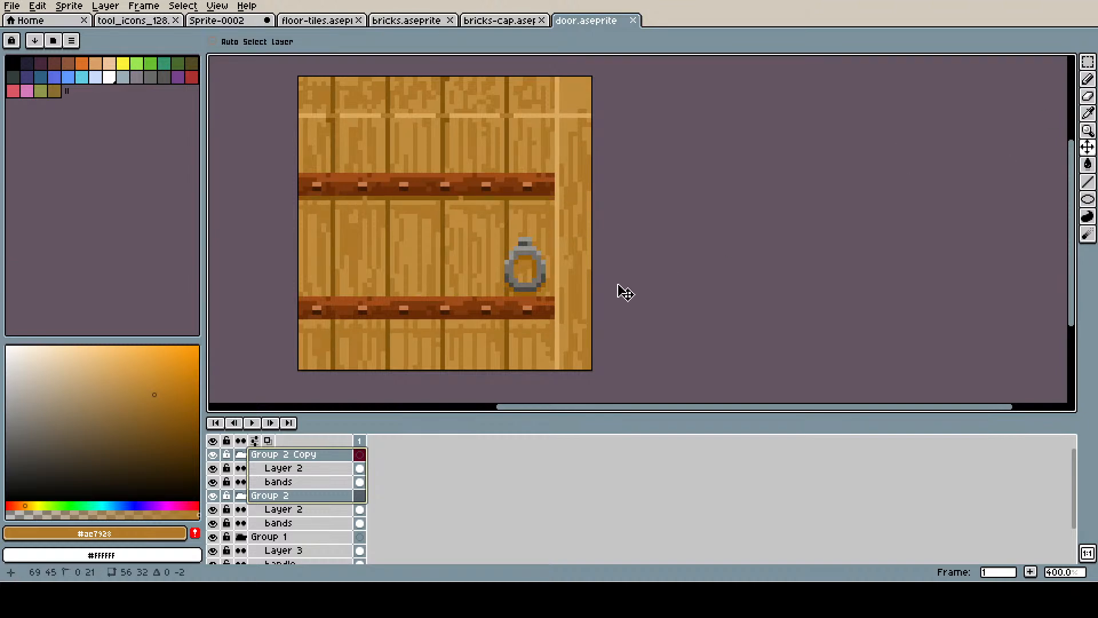
click(275, 536)
drag(642, 288, 648, 270)
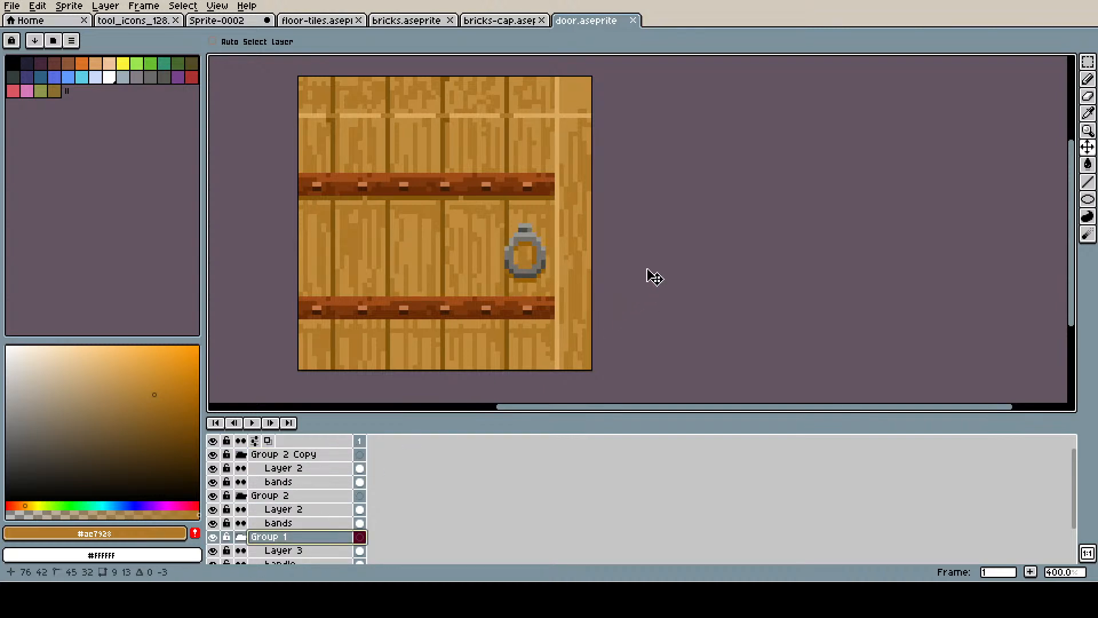
- On Layer 1, paint over the plank wood directly beneath the upper band with a 2 px pencil in #ae7928
click(1088, 80)
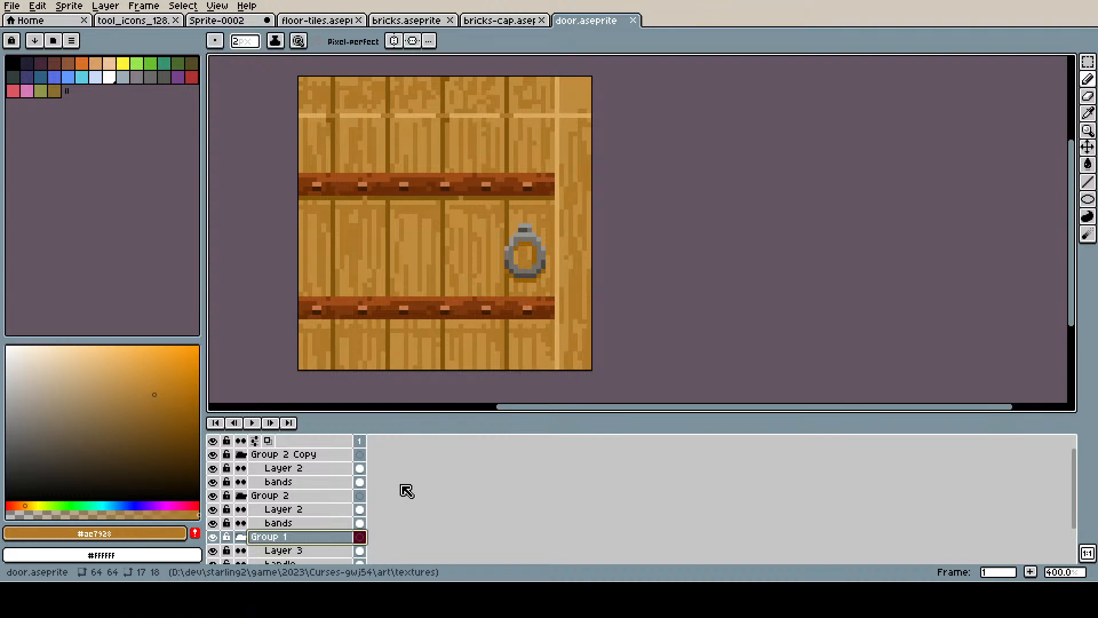
scroll(337, 506, down, 2)
click(335, 529)
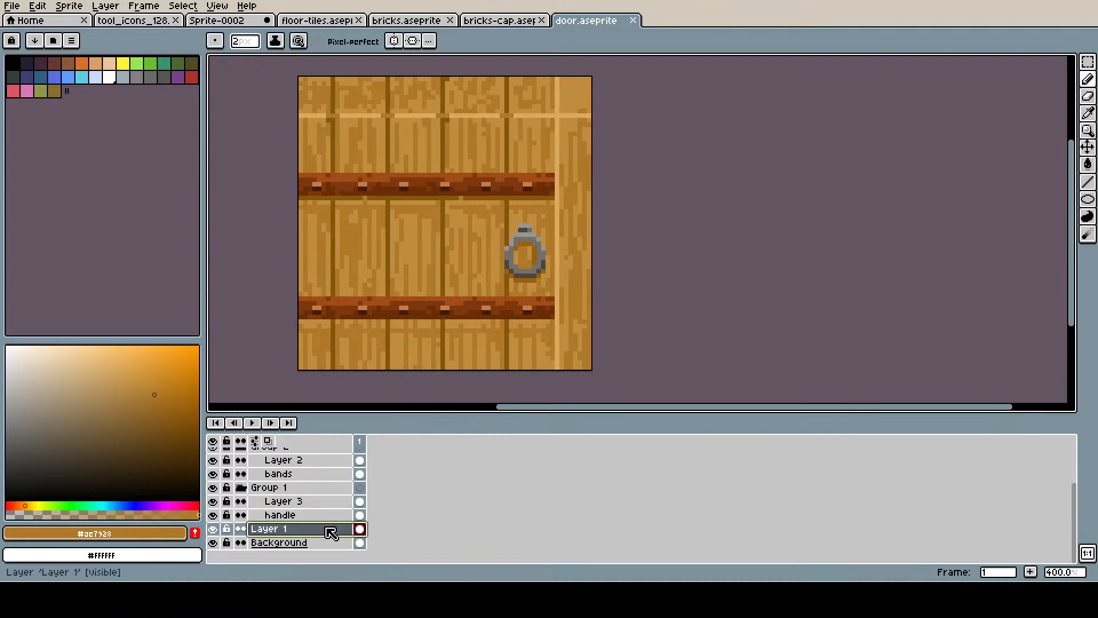
click(474, 271)
scroll(474, 270, up, 1)
key(ctrl+s)
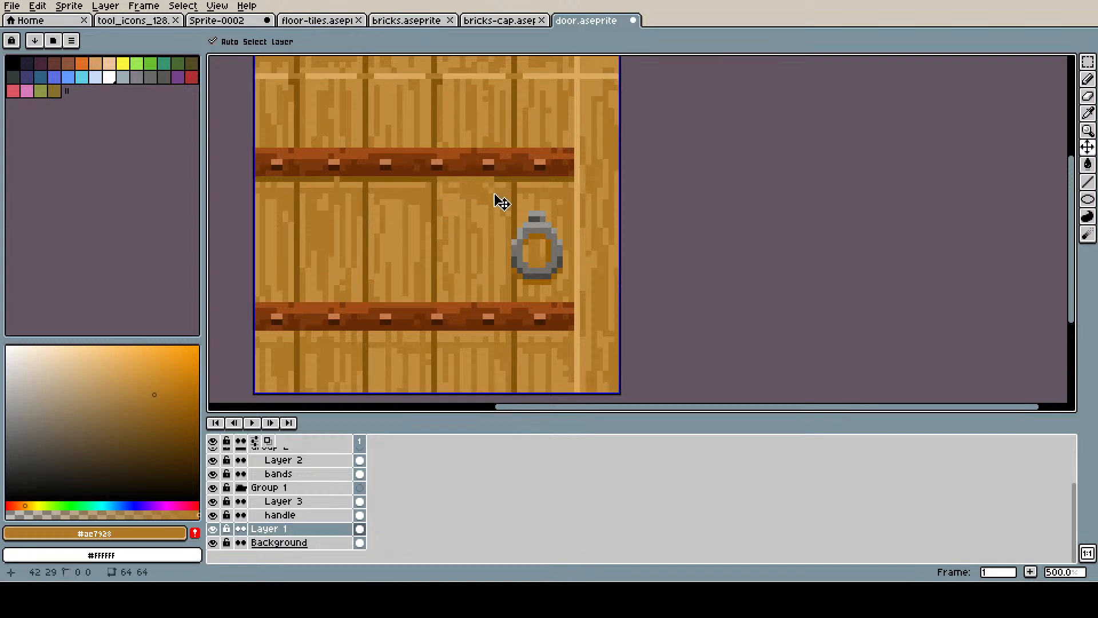
click(464, 186)
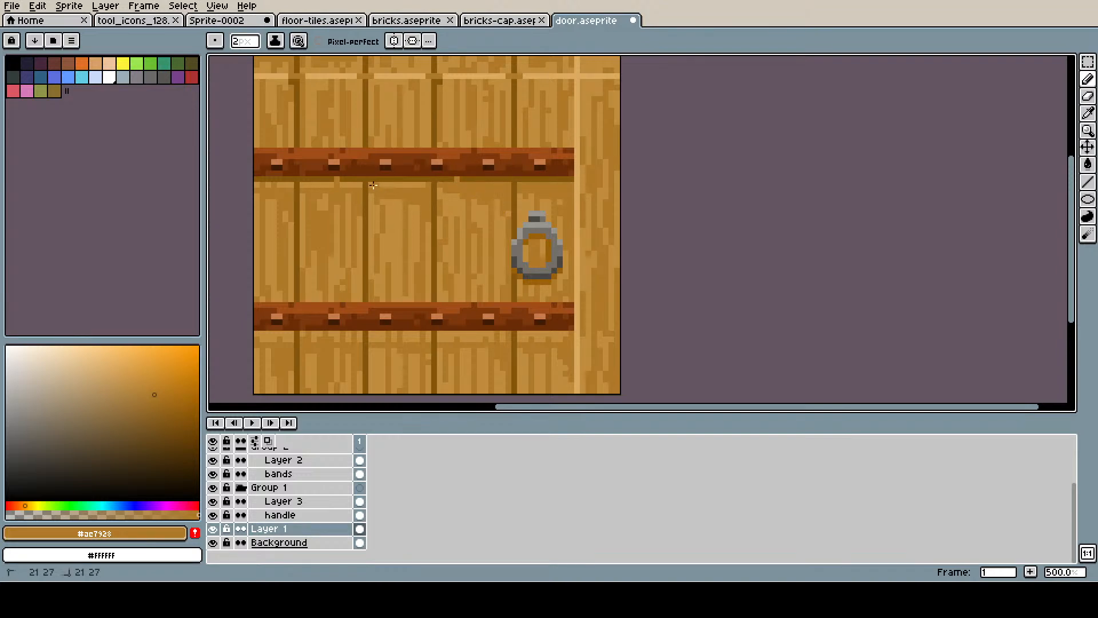
- Extend the #ae7928 wood retouching to the area directly beneath the lower band across the planks
mouse_move(354, 194)
mouse_down()
mouse_move(446, 243)
mouse_move(440, 233)
mouse_up()
drag(348, 234, 380, 235)
drag(447, 309, 444, 252)
drag(344, 324, 568, 326)
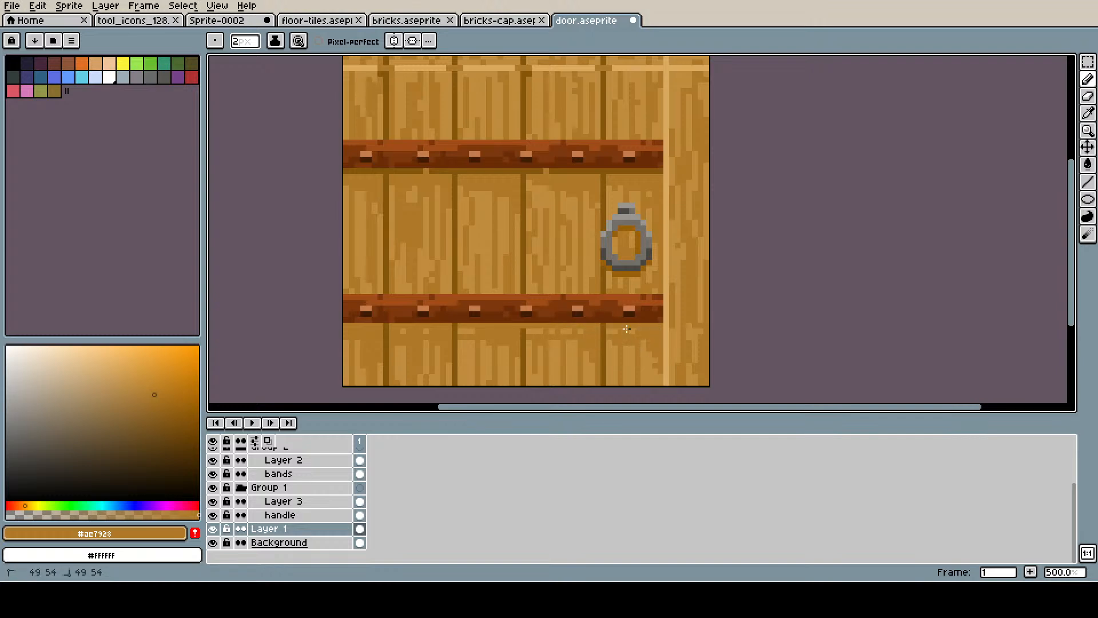
- Draw a shadow line in #84570d directly under the full length of the lower band, and save the file
alt+click(521, 332)
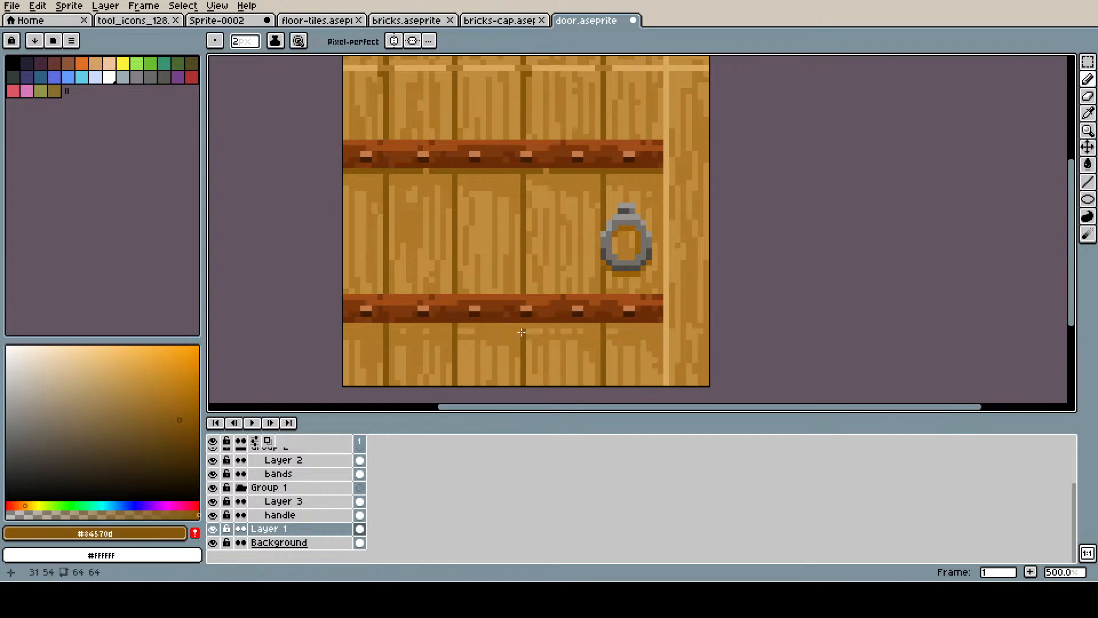
drag(519, 325, 664, 325)
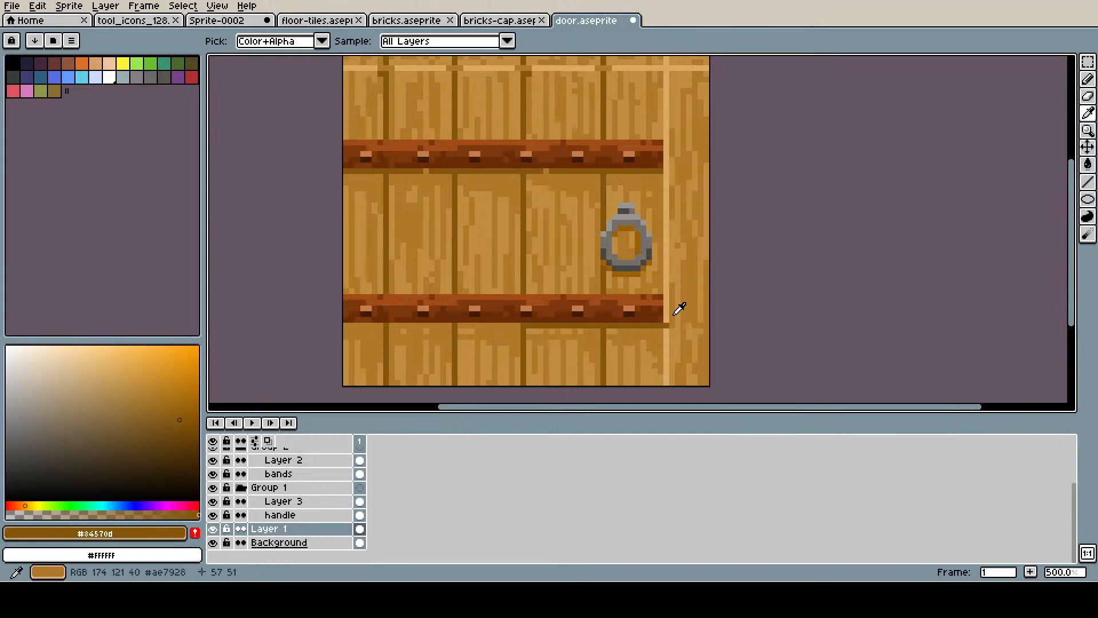
alt+click(666, 312)
alt+click(656, 324)
drag(463, 335, 539, 331)
drag(460, 322, 604, 321)
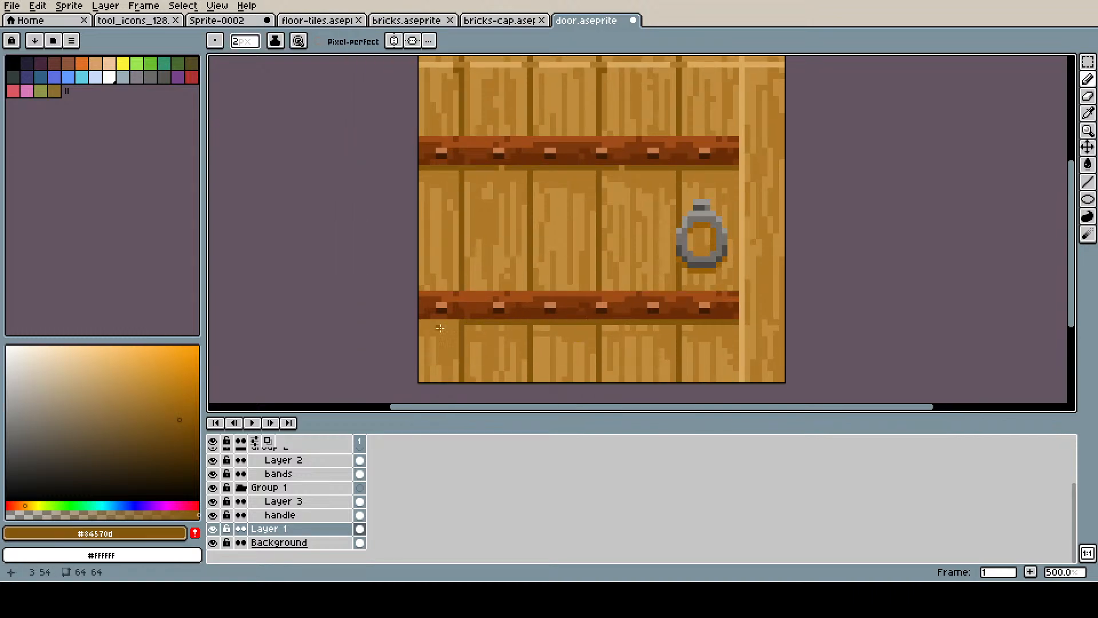
drag(419, 321, 465, 321)
key(ctrl+s)
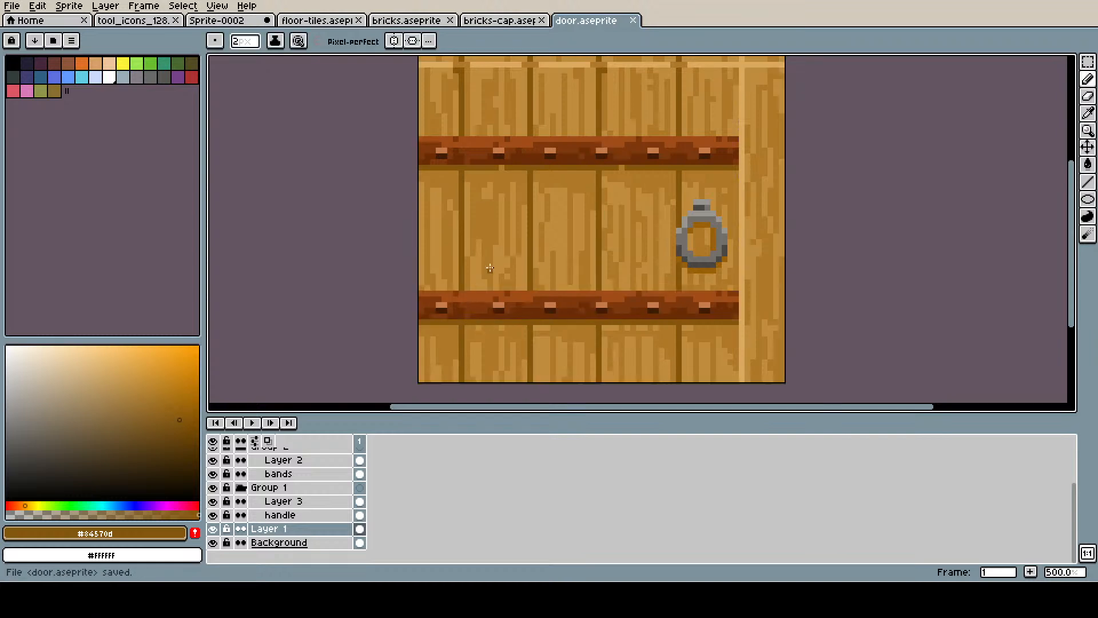
- Draw a #d9aa60 highlight along the bottom edge of all the door planks, using the colour sampled from the existing highlight
key(space)
drag(578, 214, 561, 233)
key(alt)
alt+click(681, 97)
key(space)
mouse_move(629, 394)
mouse_down()
mouse_move(601, 300)
mouse_move(671, 305)
mouse_move(634, 304)
mouse_up()
alt+click(697, 298)
drag(555, 303, 626, 303)
key(space)
mouse_move(546, 304)
mouse_down()
mouse_move(605, 321)
mouse_move(578, 317)
mouse_move(612, 316)
mouse_up()
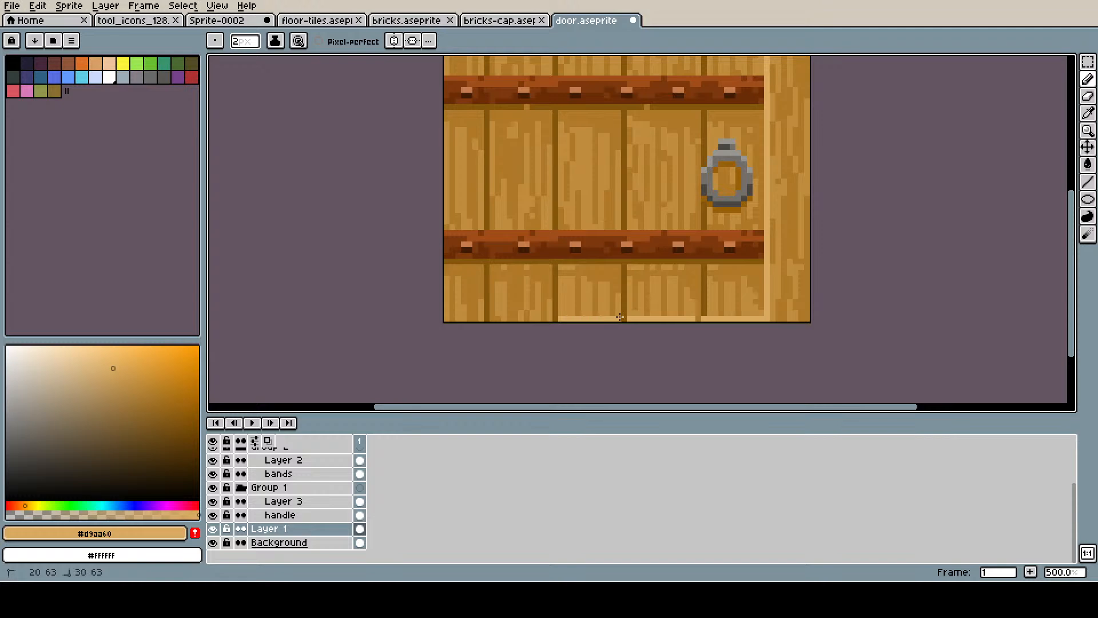
drag(492, 317, 553, 318)
drag(447, 317, 489, 317)
- Paint #ae7928 where the plank seams cross the bottom-edge highlight, and save the file
mouse_move(522, 249)
mouse_down()
mouse_move(573, 218)
mouse_move(568, 301)
mouse_up()
key(i)
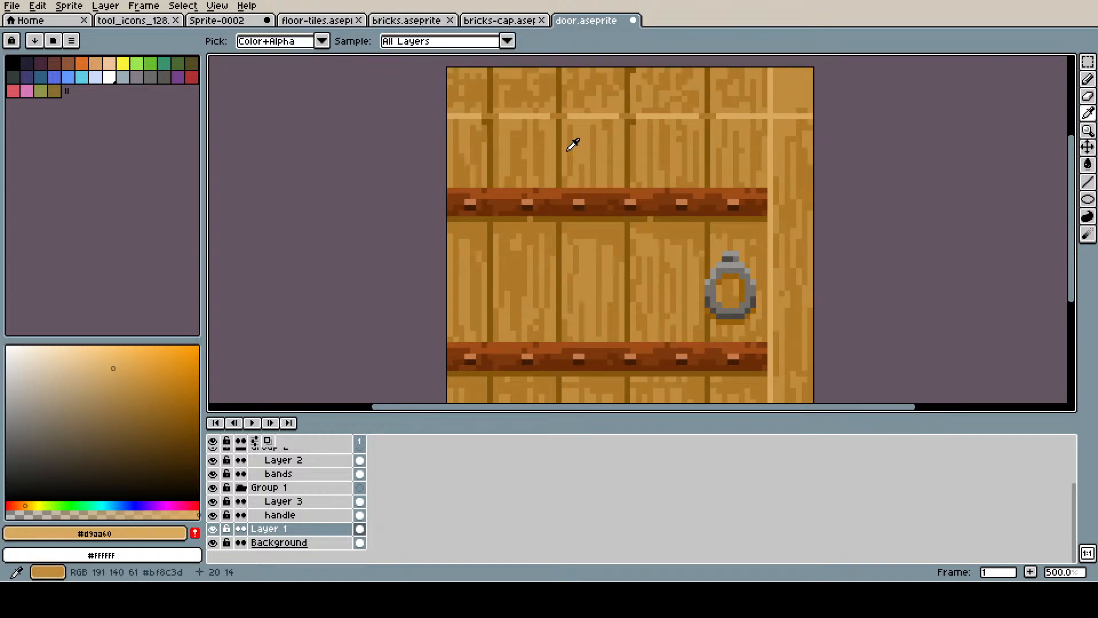
click(620, 222)
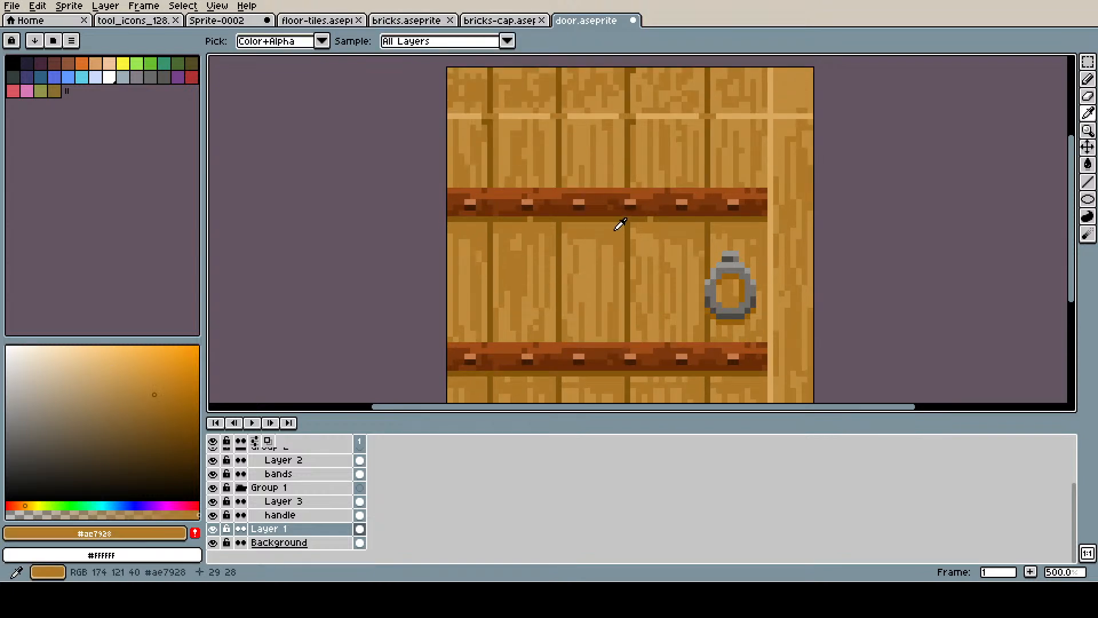
key(b)
scroll(564, 326, down, 3)
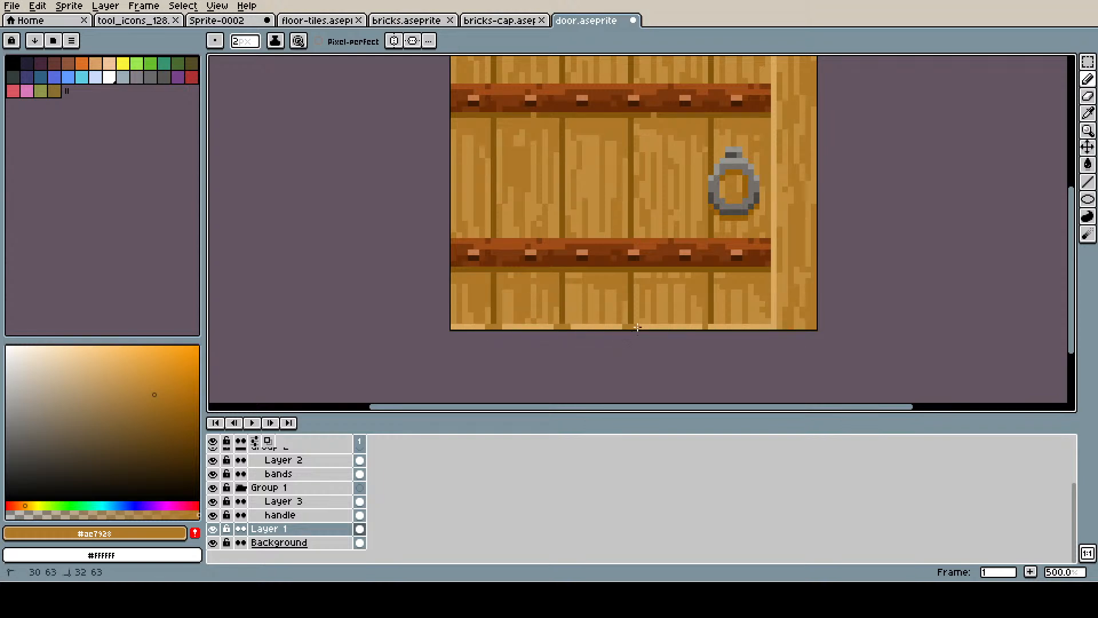
key(ctrl+s)
- Draw a 1 px vertical #d9aa60 highlight line down the full outer edge of the side strip, and save the file
key(space)
drag(696, 188, 649, 249)
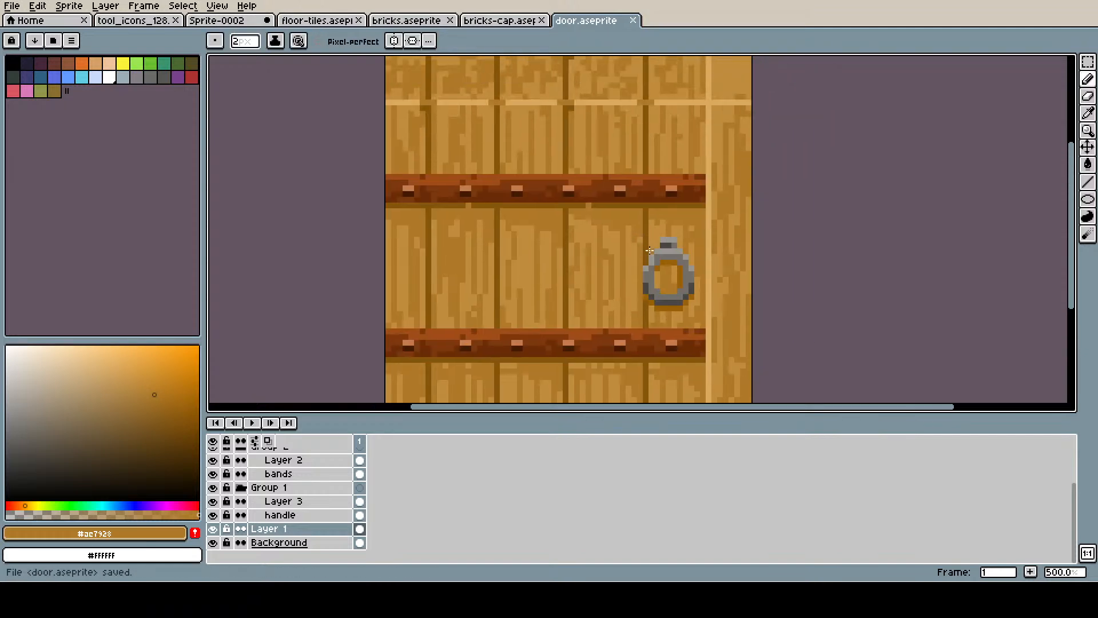
scroll(649, 250, down, 1)
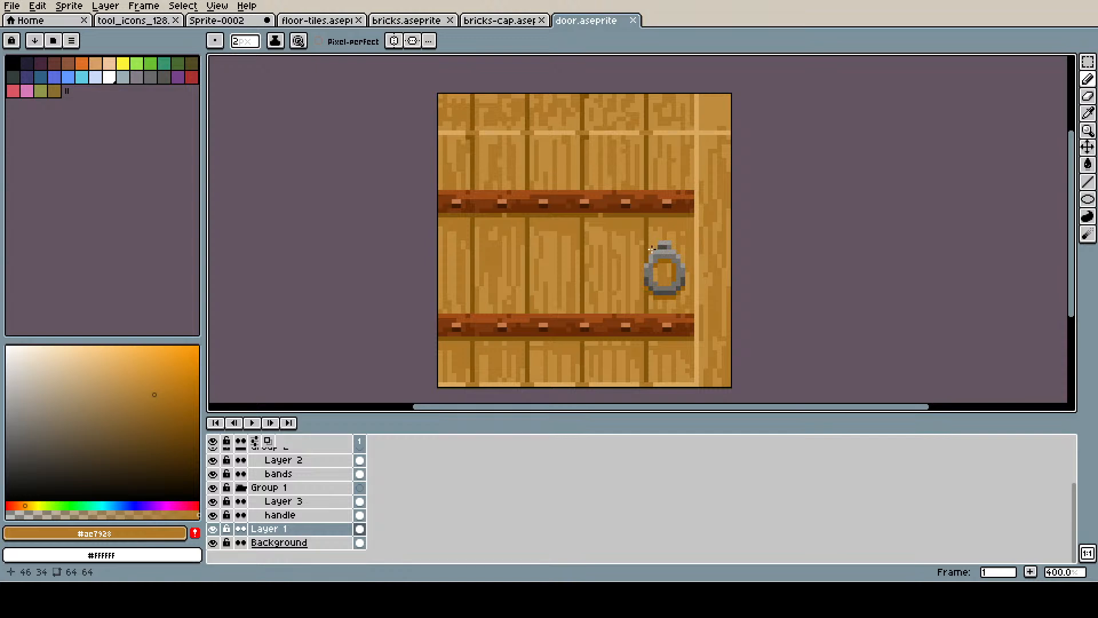
drag(730, 141, 730, 167)
alt+click(725, 137)
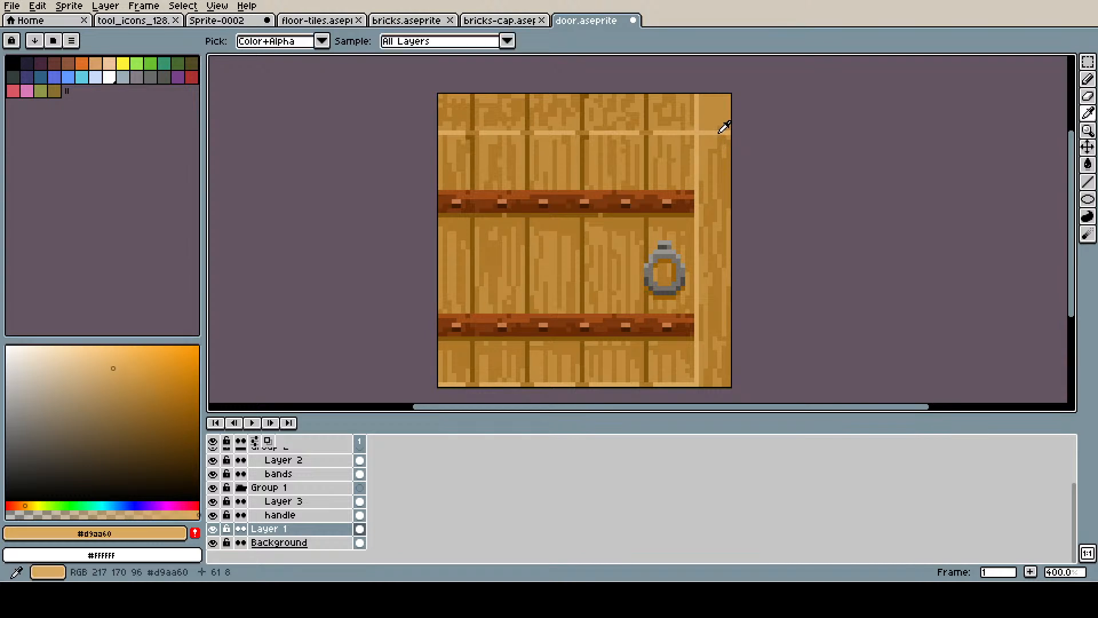
key(l)
drag(732, 97, 734, 169)
drag(730, 96, 730, 391)
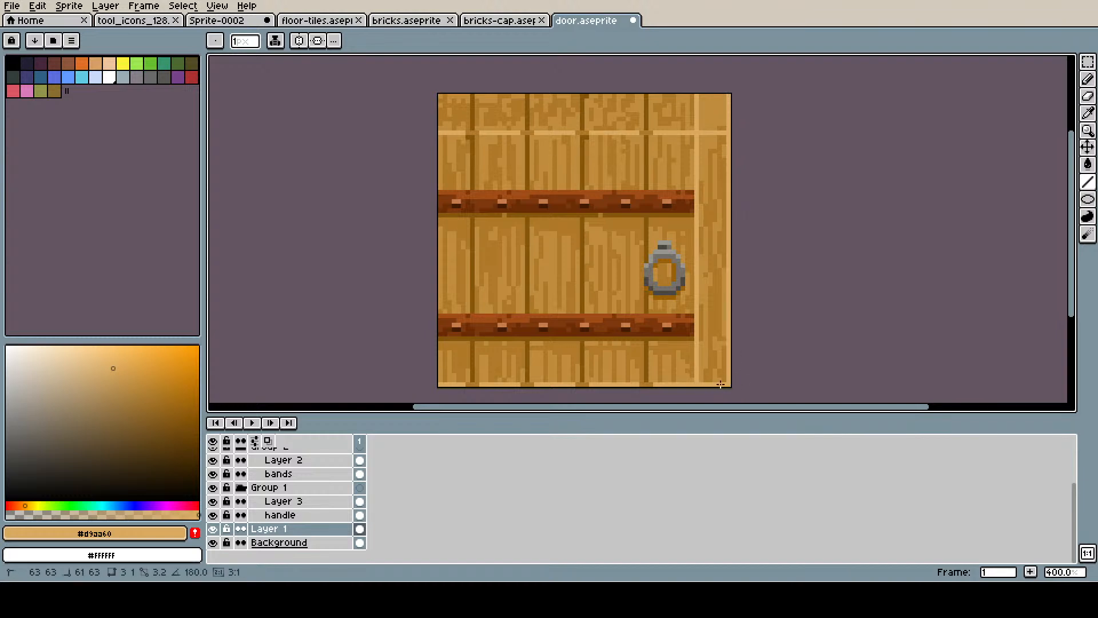
key(ctrl+s)
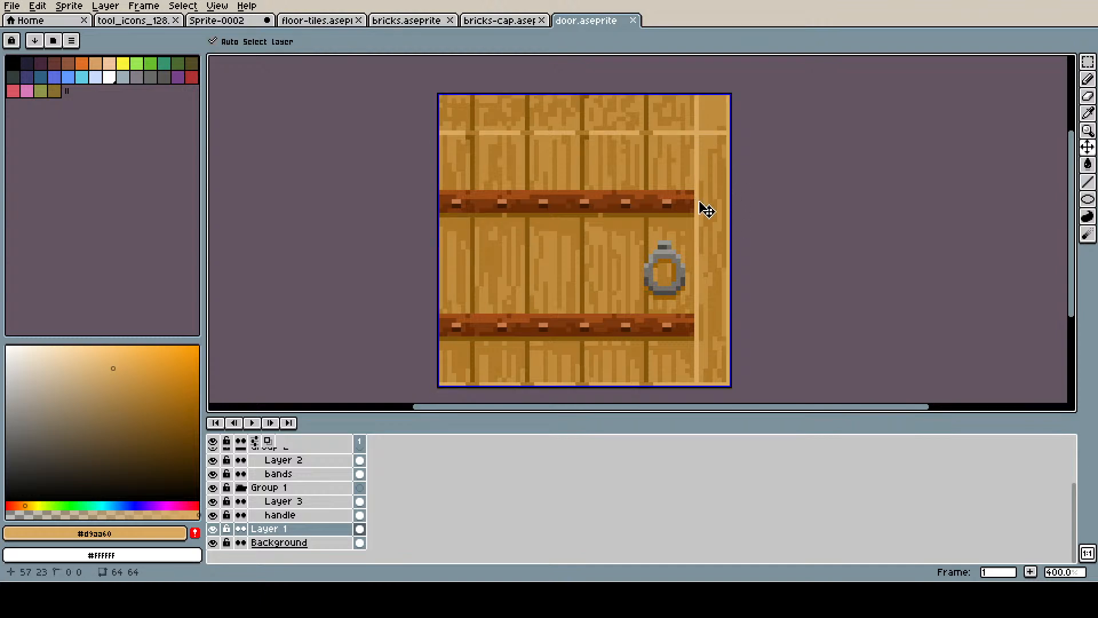
- Export the sprite again as door.png, switch to Blender and reload the door texture
key(ctrl+s)
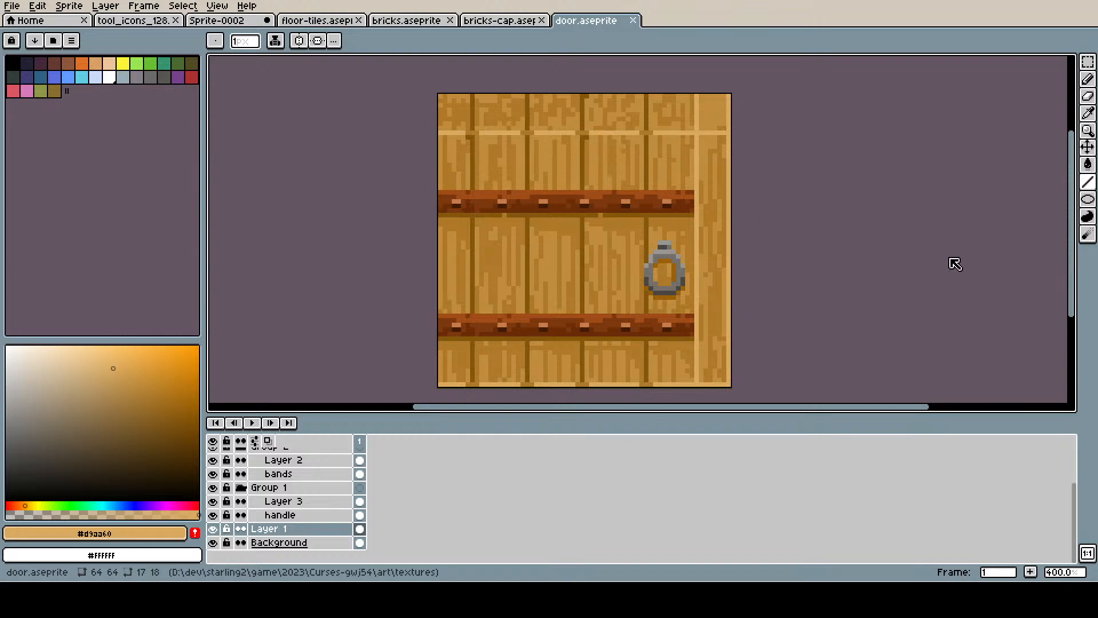
key(ctrl+shift+x)
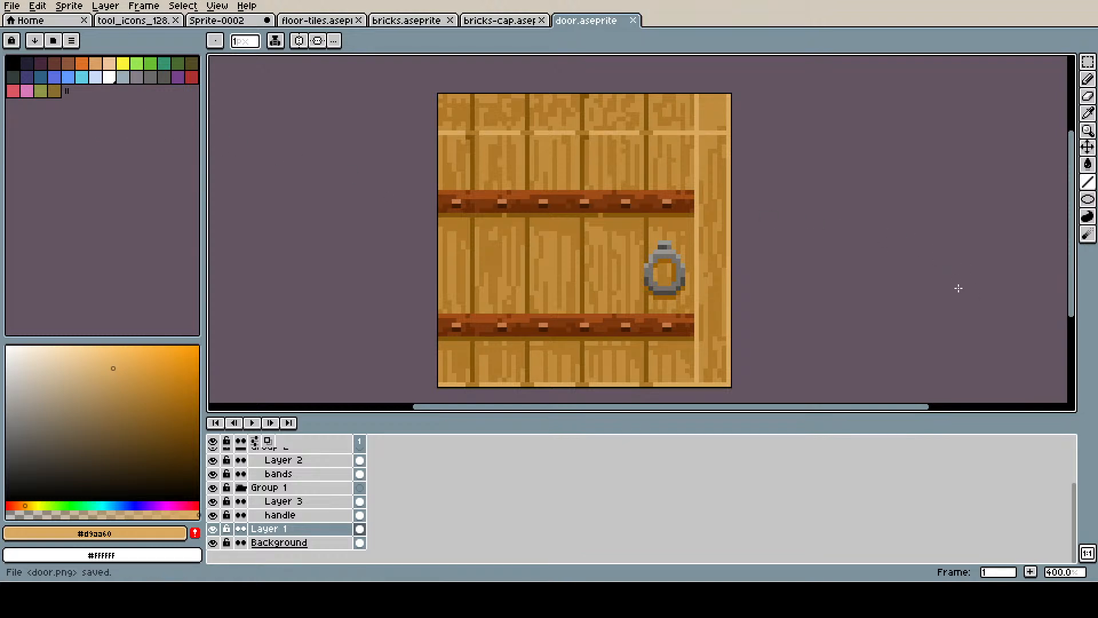
key(i)
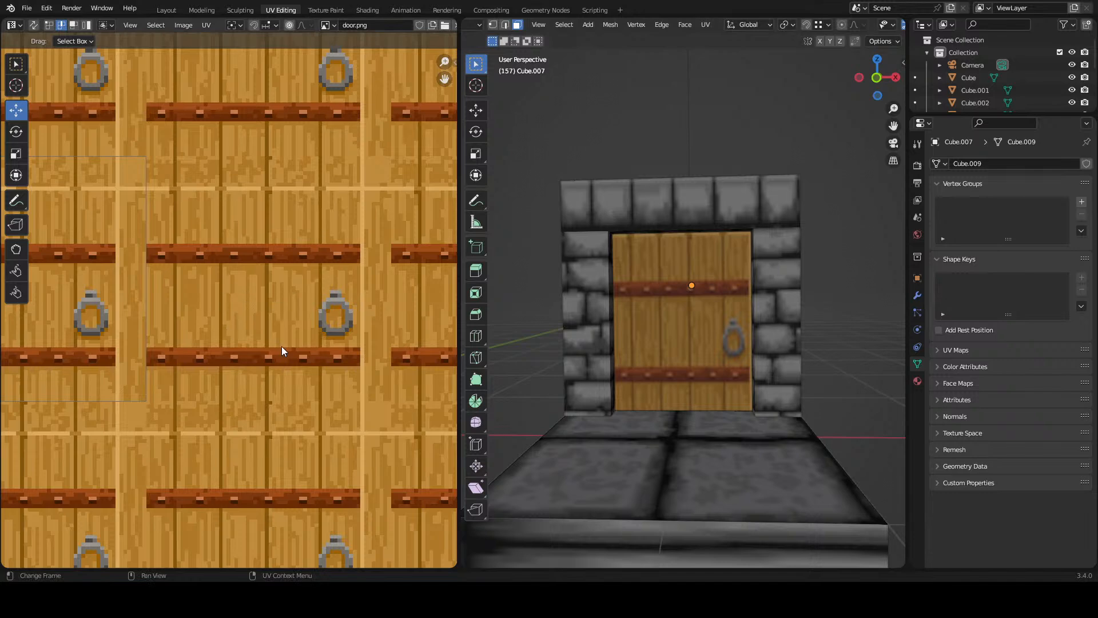
key(alt+r)
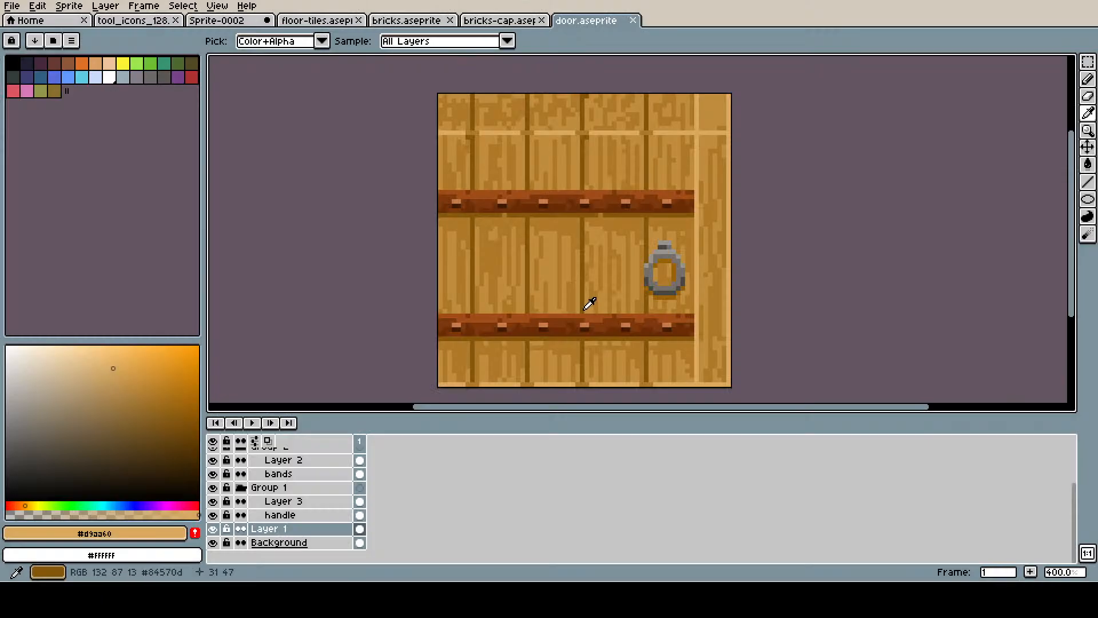
- Switch back to door.aseprite in Aseprite and retouch the third plank's wood grain beneath the lower band with sampled wood colours
key(v)
scroll(593, 327, up, 2)
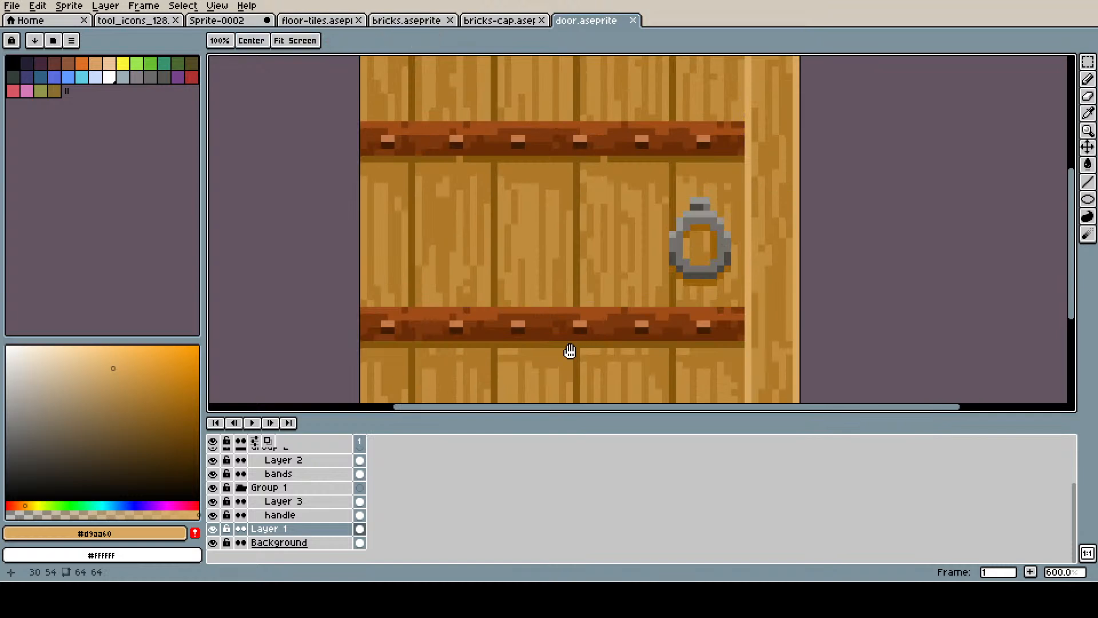
drag(569, 351, 594, 249)
alt+click(528, 271)
drag(527, 253, 531, 250)
alt+click(547, 256)
- Rework the fourth plank's grain beneath the lower band, alternating the wood tones #ae7928 and #bf8c3d
alt+click(622, 262)
click(616, 250)
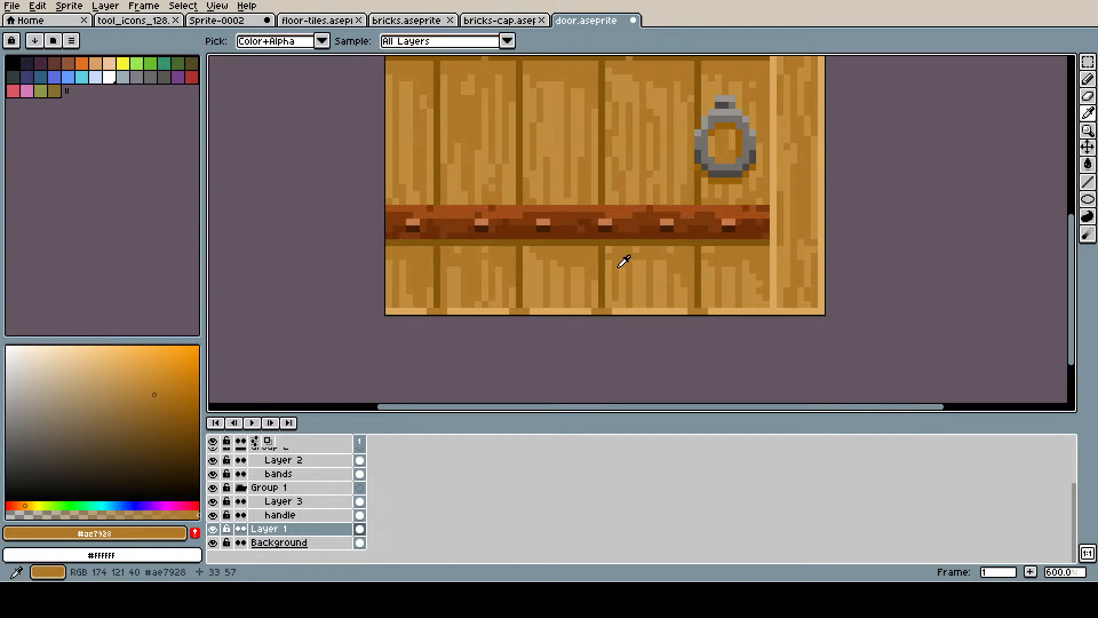
alt+click(624, 259)
alt+click(622, 252)
click(610, 249)
alt+click(640, 266)
alt+click(643, 257)
mouse_move(636, 256)
mouse_down()
mouse_move(636, 276)
mouse_move(637, 253)
mouse_up()
alt+click(639, 275)
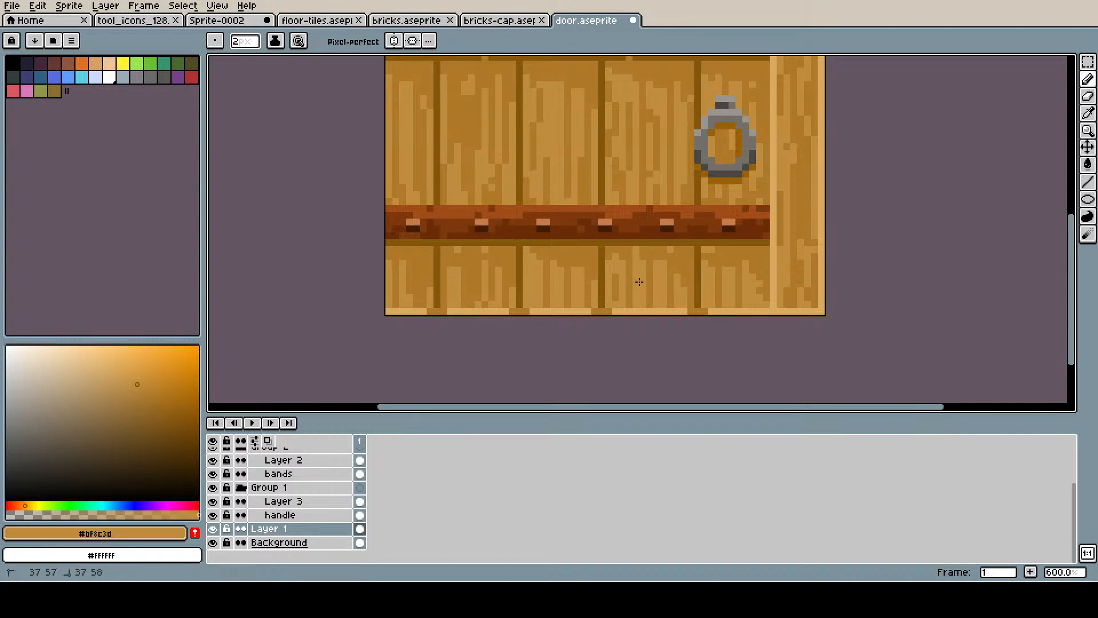
alt+click(643, 255)
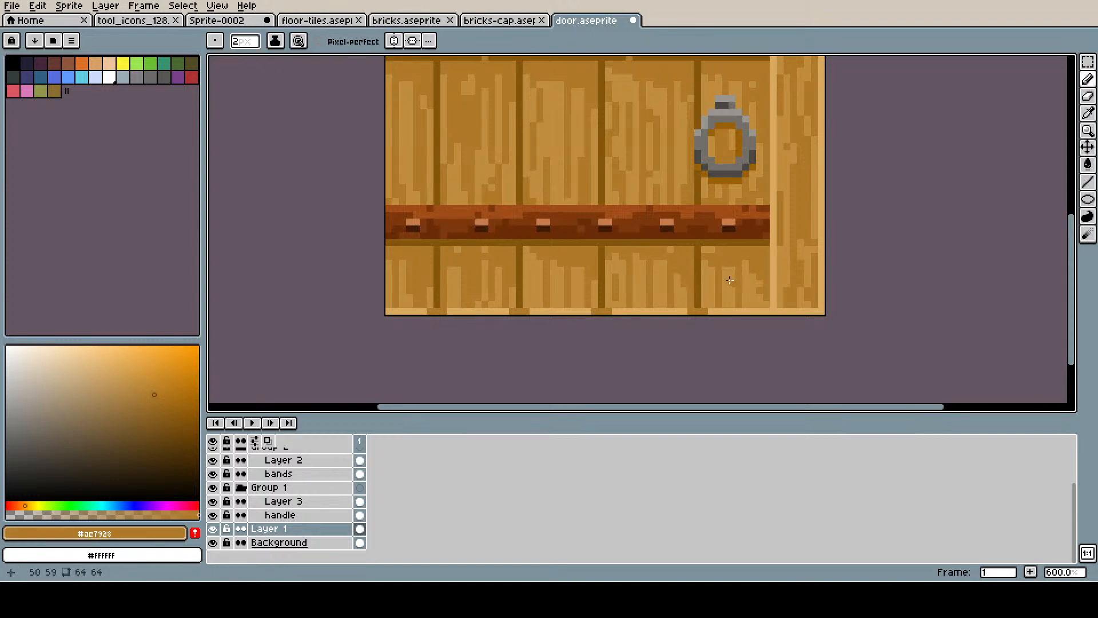
- Retouch the grain on the other planks beneath the lower band with #bf8c3d and #ae7928
alt+click(713, 265)
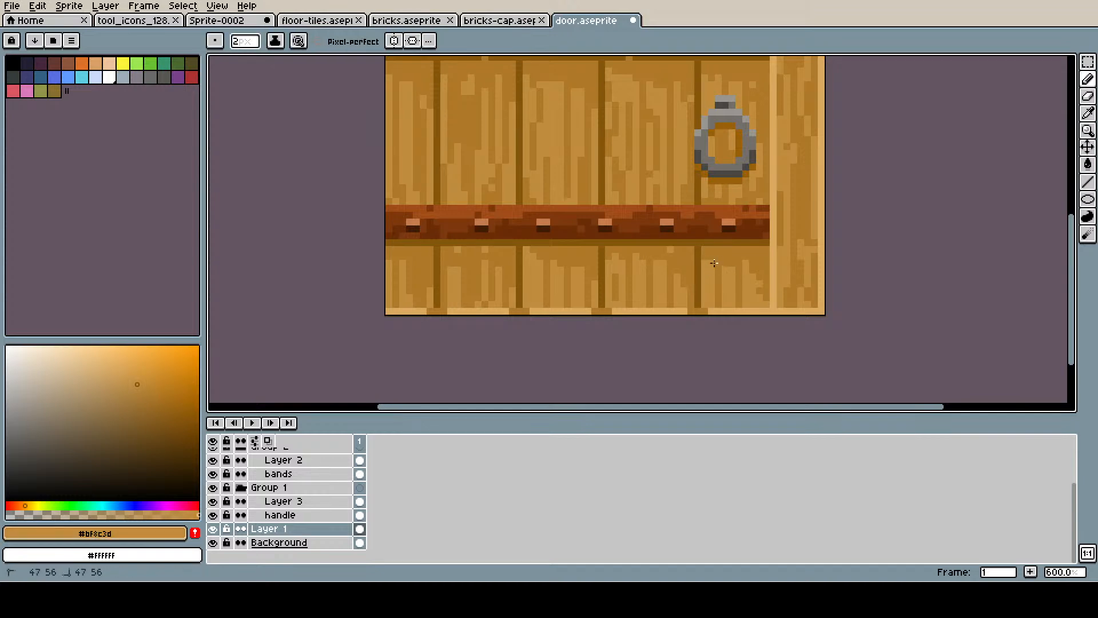
alt+click(528, 248)
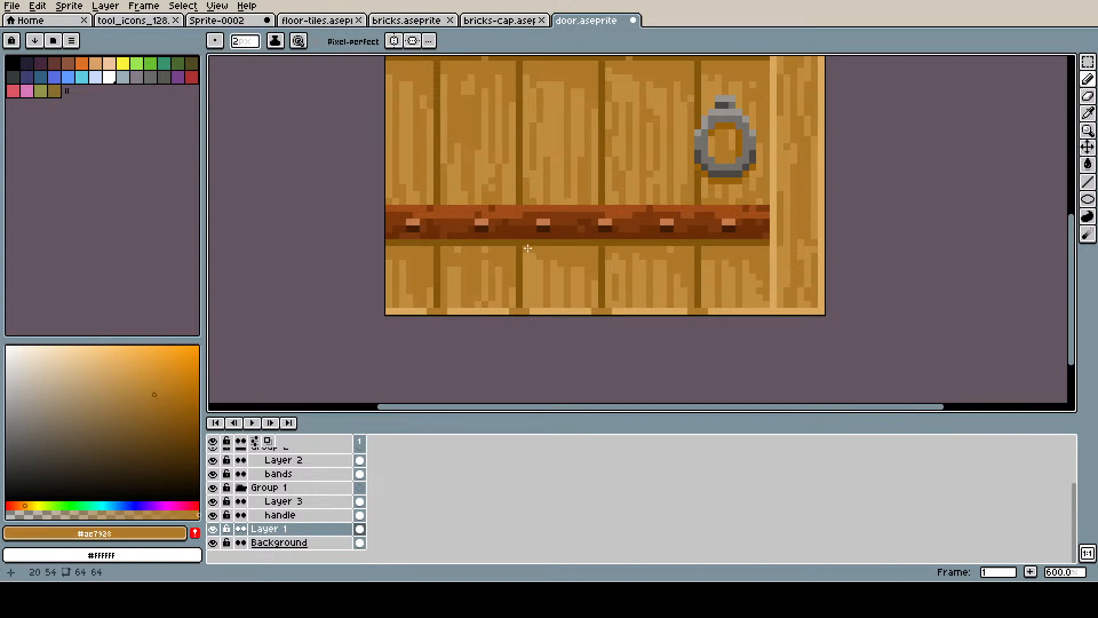
alt+click(467, 267)
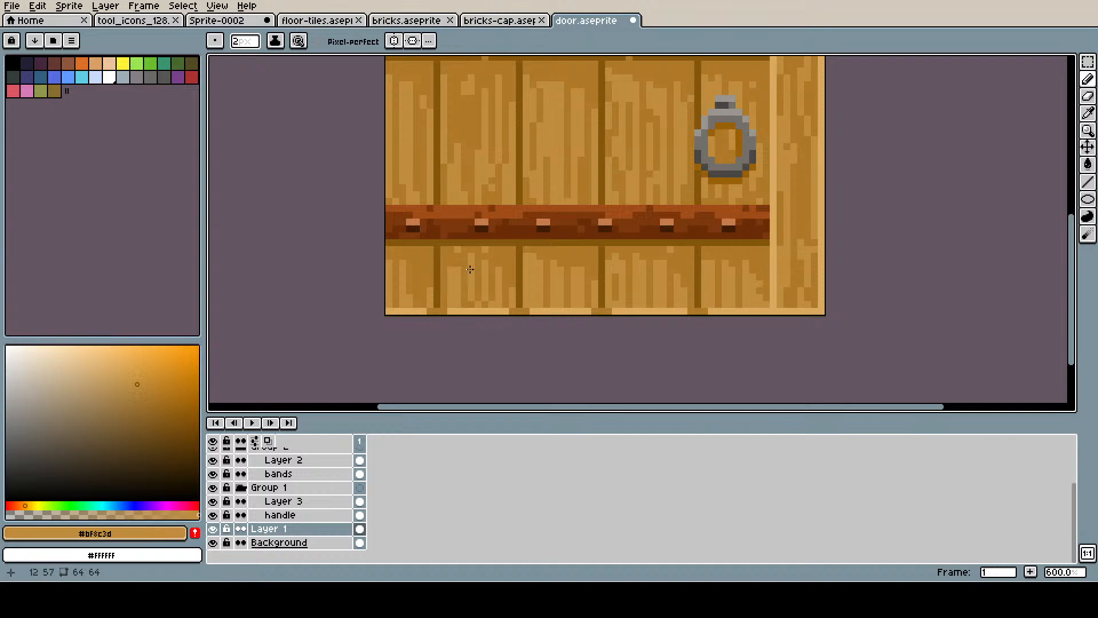
alt+click(483, 253)
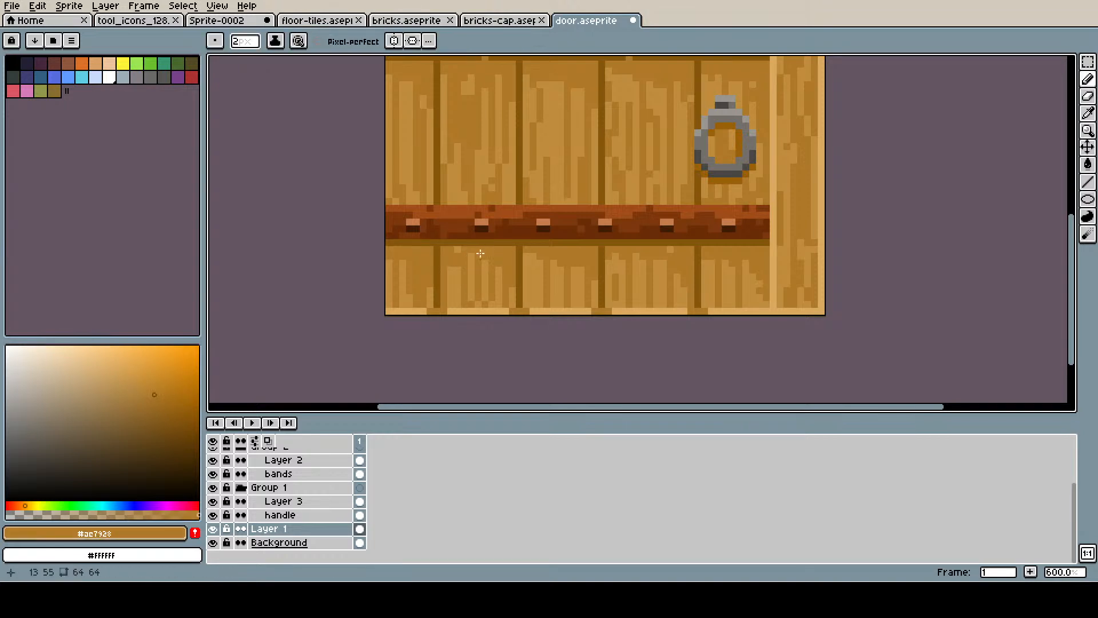
alt+click(407, 294)
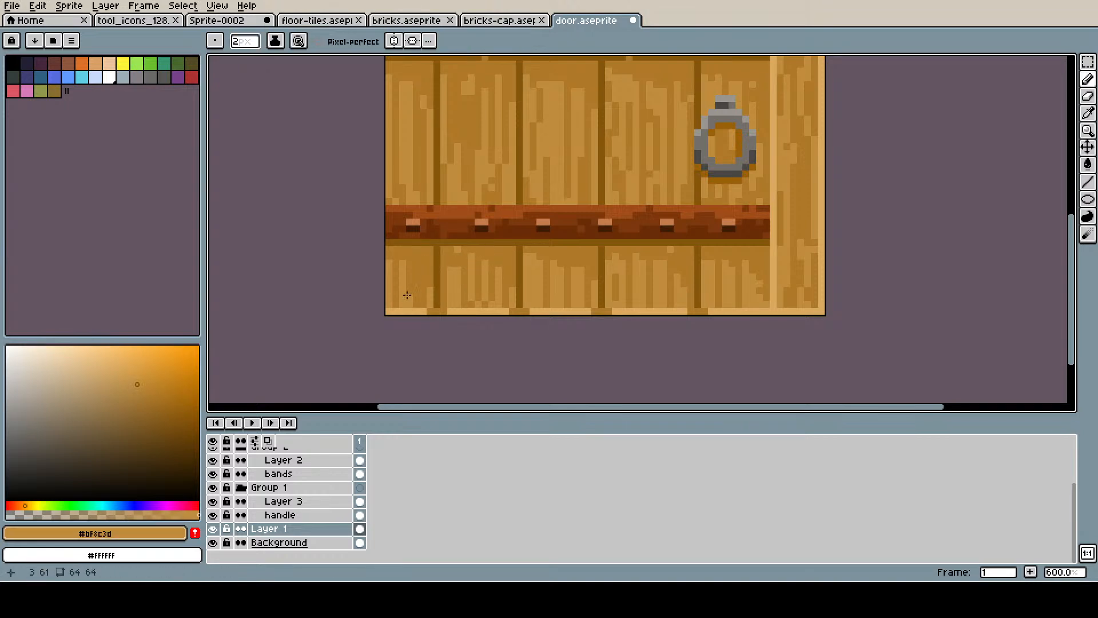
alt+click(421, 262)
- Add lighter #bf8c3d grain to the second and third planks between the two bands
drag(510, 169, 545, 282)
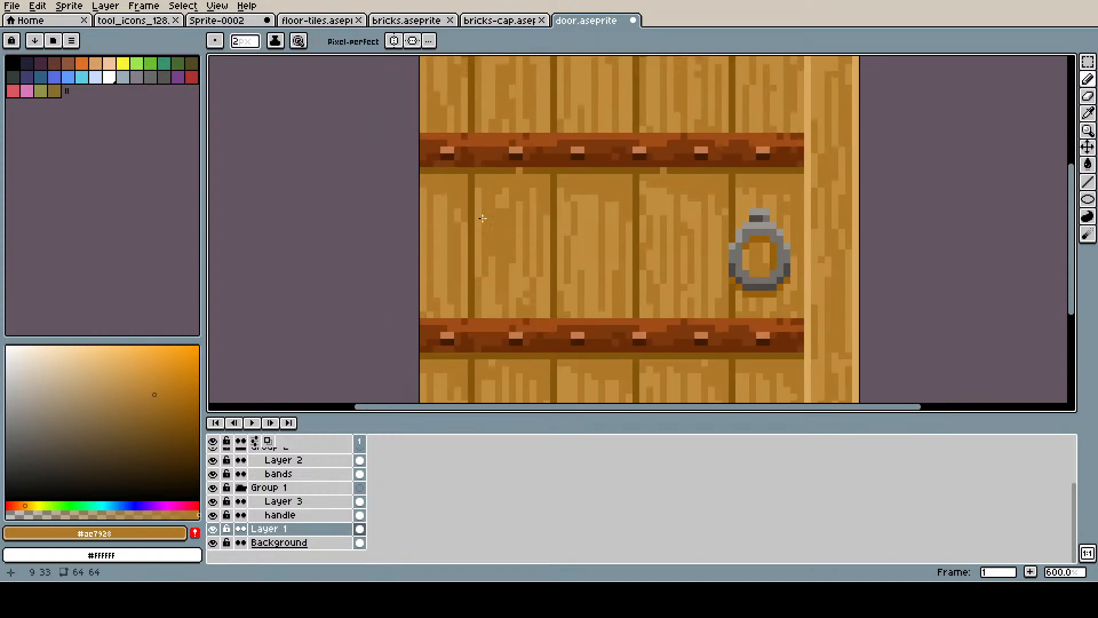
alt+click(497, 200)
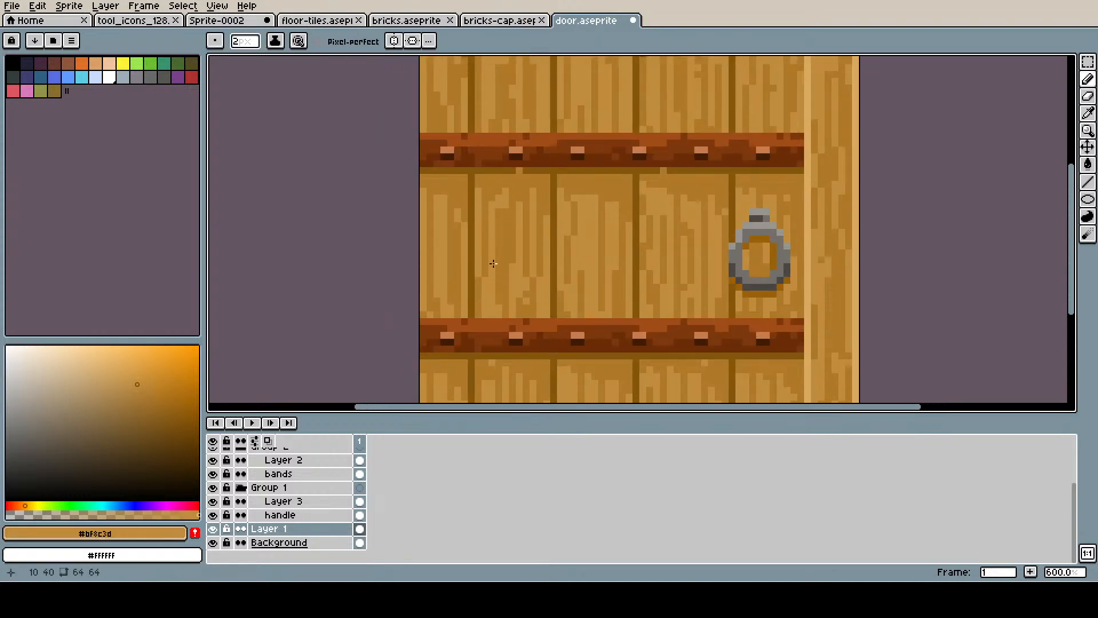
alt+click(587, 209)
- Retouch the planks beneath the upper highlight line, using #ae7928 for the grain and #84570d for the gap before the fourth plank
key(space)
drag(666, 183, 637, 302)
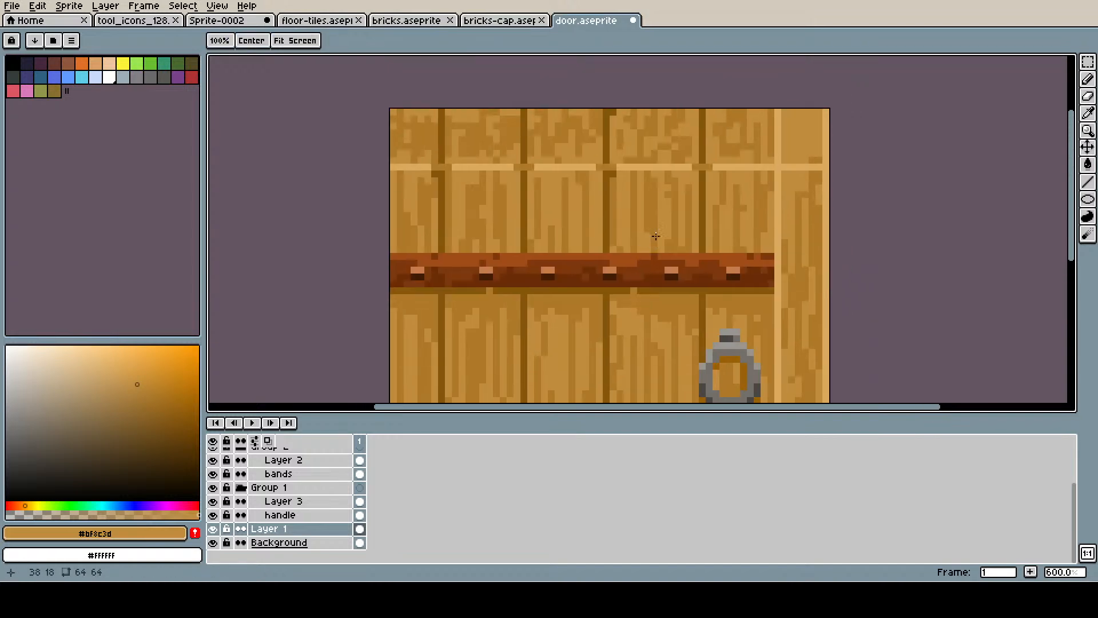
alt+click(637, 177)
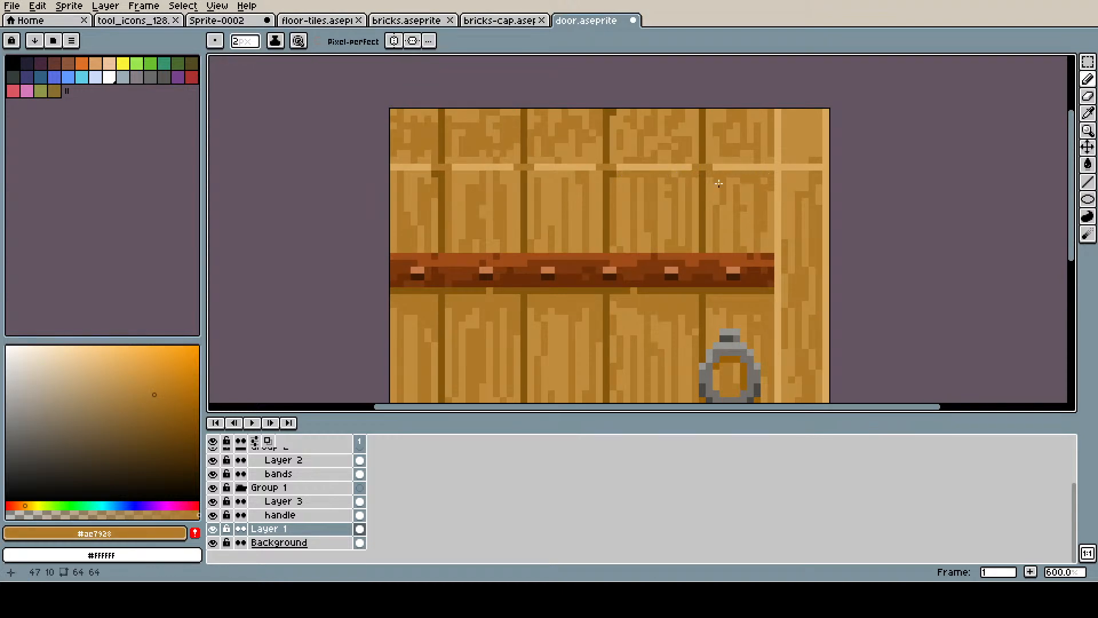
drag(563, 203, 643, 209)
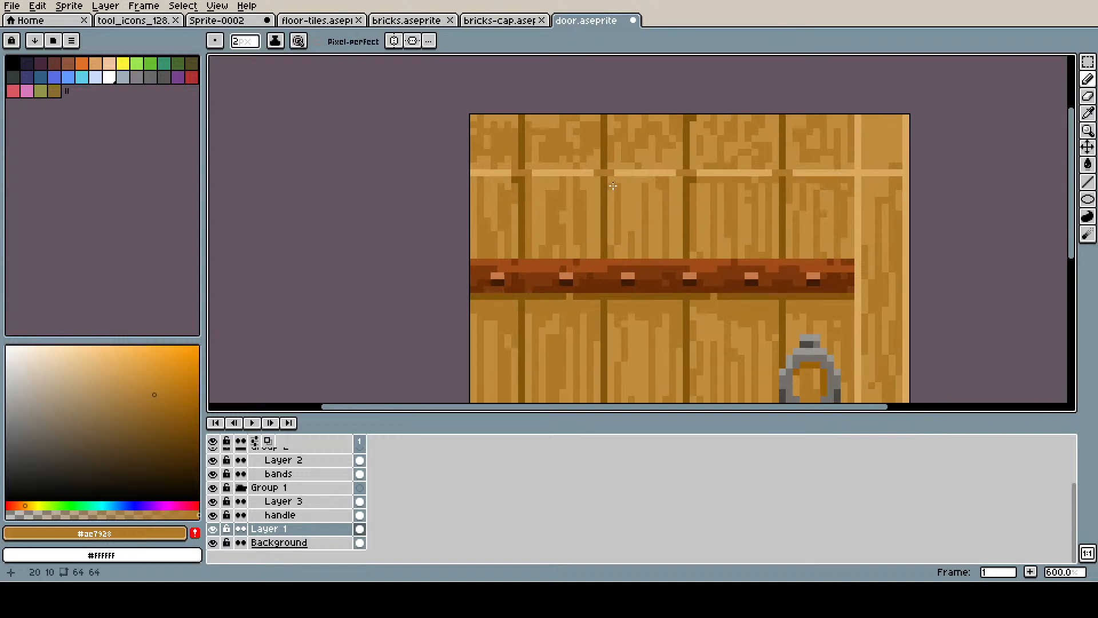
click(688, 179)
alt+click(688, 190)
click(683, 191)
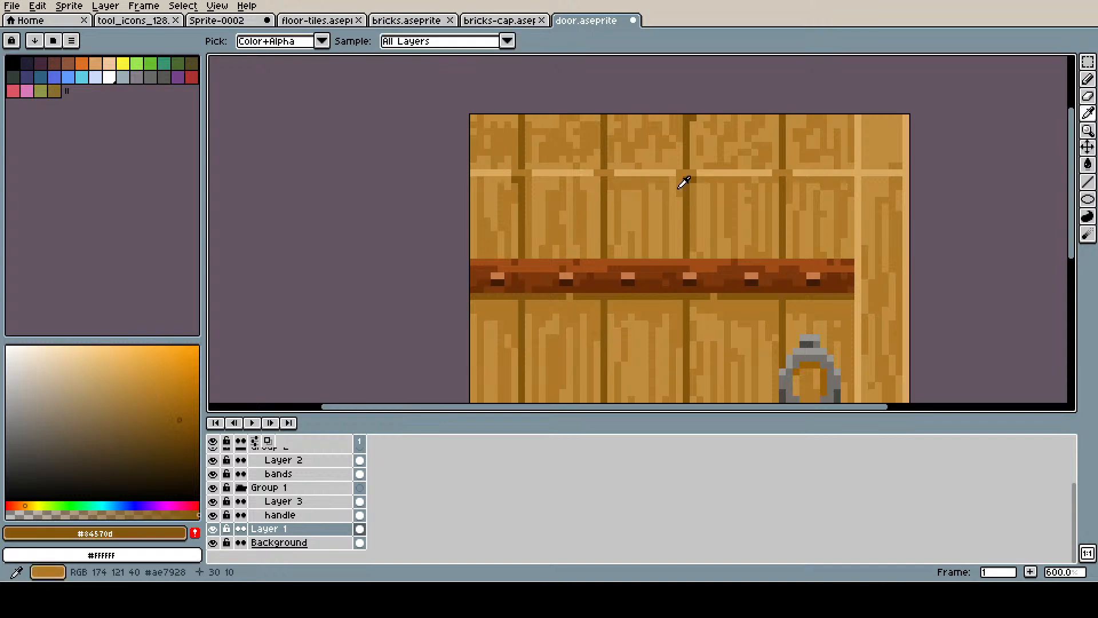
alt+click(680, 185)
click(672, 181)
- Darken the lower ends of the planks with #ae7928 just above the door's bottom edge
drag(577, 215, 660, 203)
mouse_move(613, 171)
mouse_down()
mouse_move(668, 170)
mouse_move(670, 240)
mouse_up()
drag(582, 215, 633, 215)
drag(601, 170, 632, 170)
drag(615, 283, 552, 221)
drag(566, 294, 571, 165)
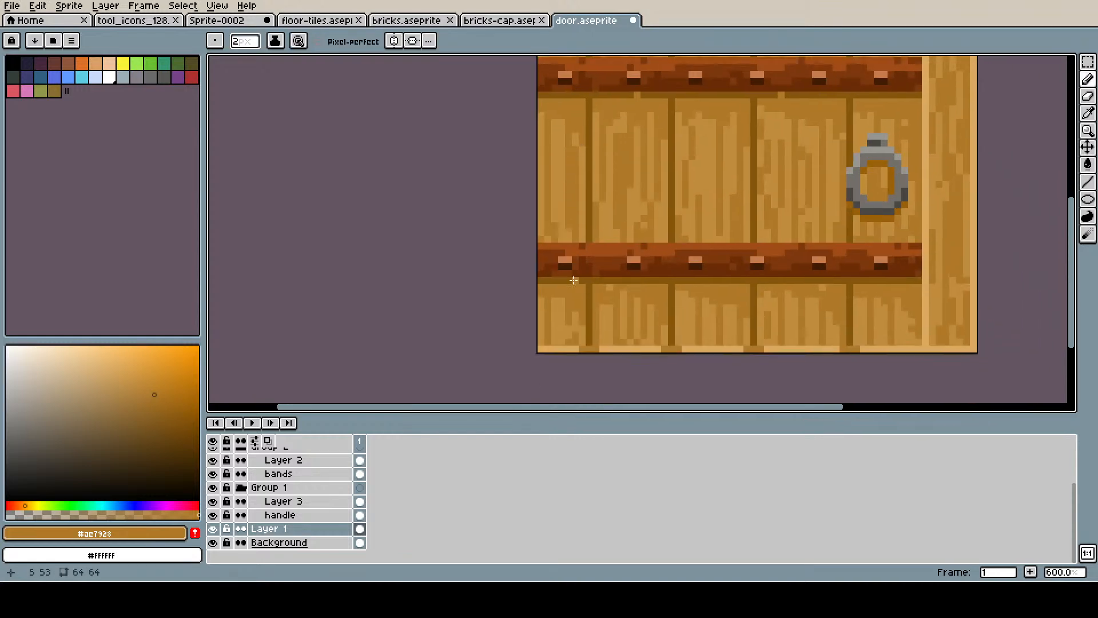
drag(692, 130, 588, 277)
mouse_move(587, 374)
mouse_down()
mouse_move(591, 262)
mouse_move(574, 196)
mouse_up()
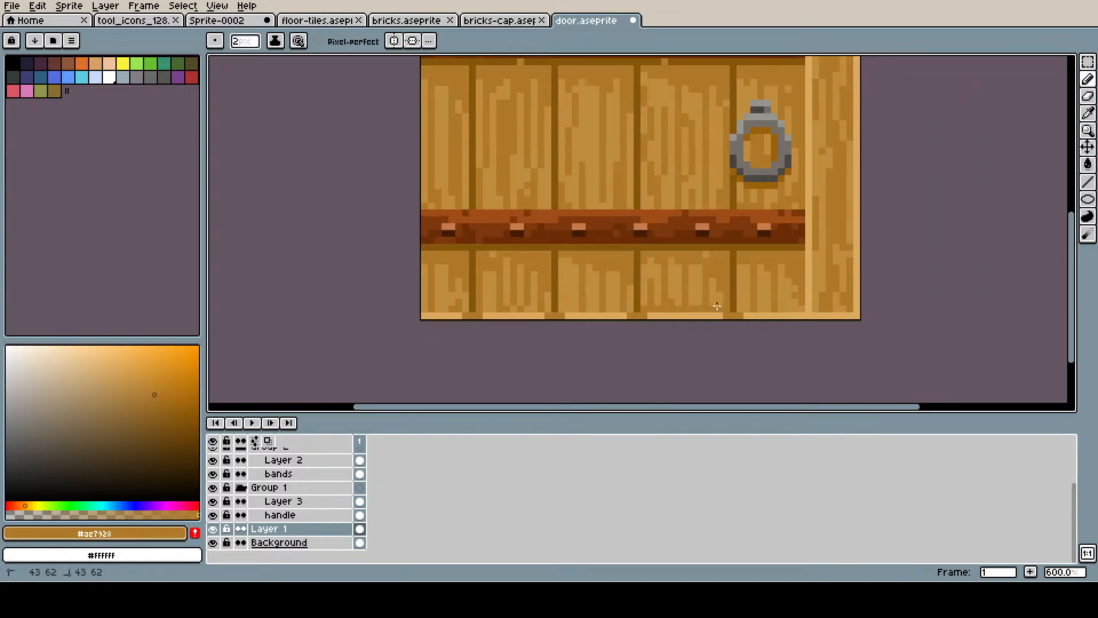
drag(765, 306, 797, 308)
drag(647, 295, 697, 289)
drag(612, 301, 671, 312)
- Undo the stray stroke on the door's bottom edge and touch up the highlight there with #d9aa60
alt+click(659, 313)
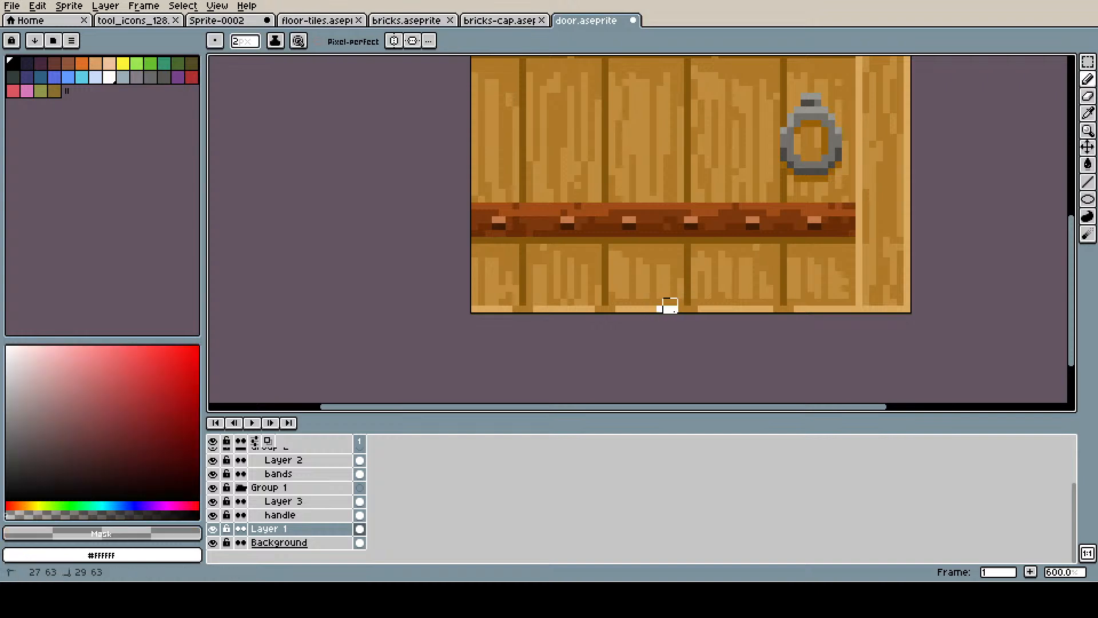
key(ctrl+z)
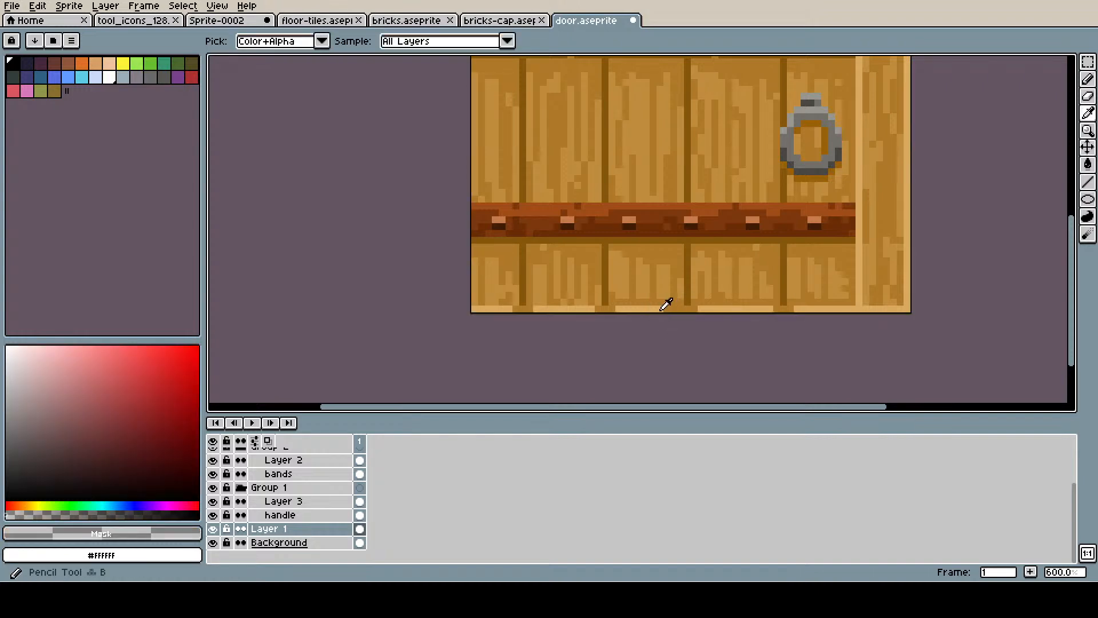
alt+click(659, 309)
drag(660, 308, 673, 309)
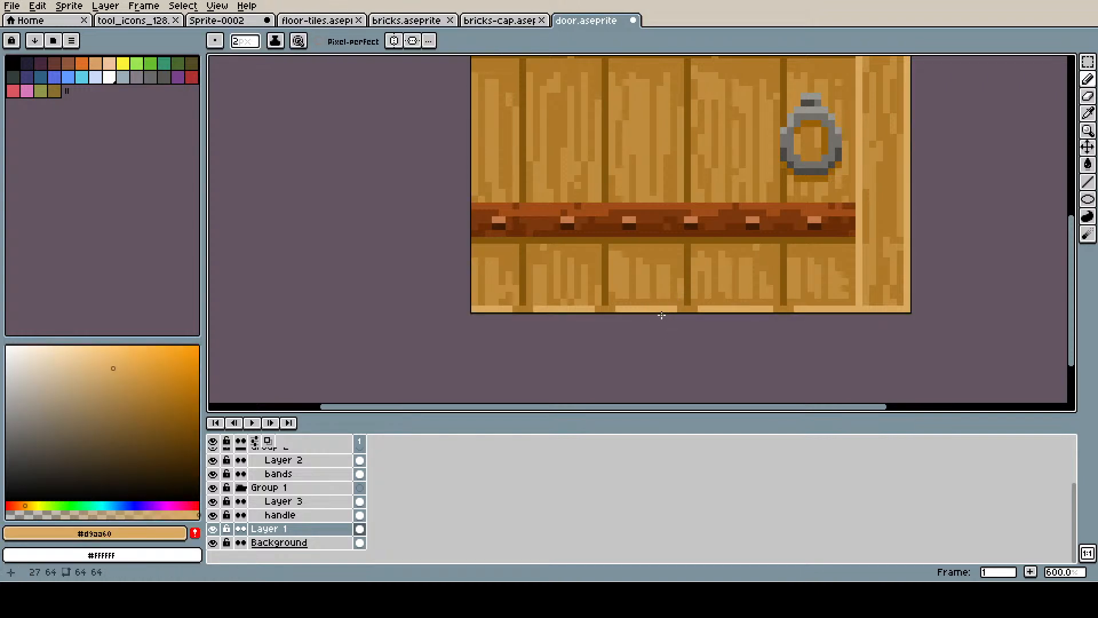
- Retouch the foot of the second plank with #ae7928 just above the bottom highlight
alt+click(550, 279)
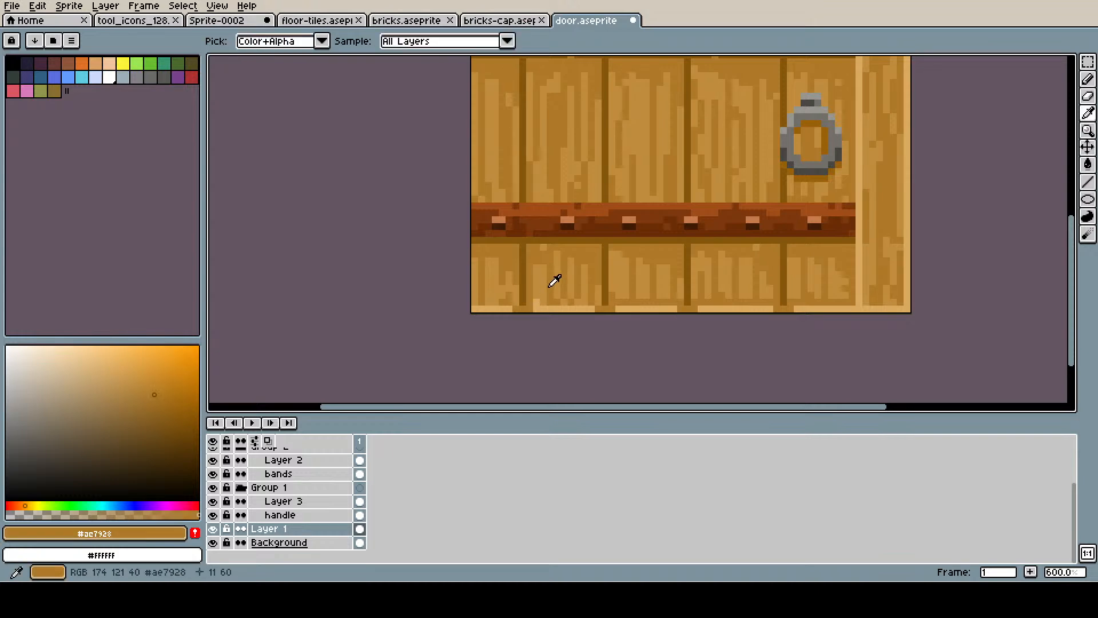
click(537, 302)
mouse_move(583, 300)
mouse_down()
mouse_move(597, 300)
mouse_move(539, 289)
mouse_move(576, 290)
mouse_move(541, 300)
mouse_up()
click(599, 284)
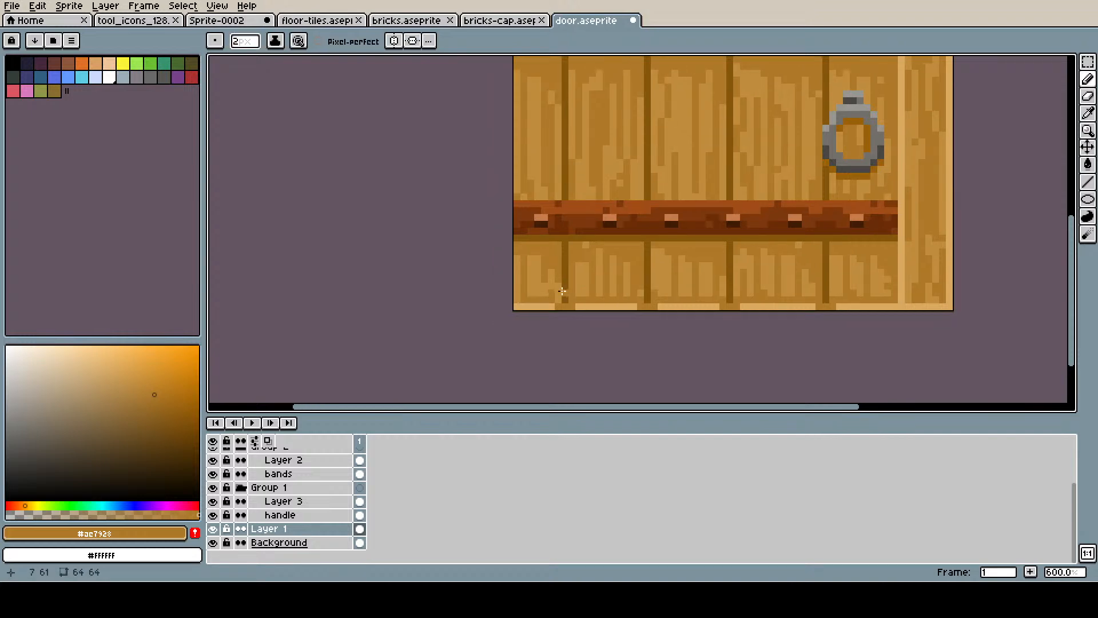
- Save door.aseprite and export the finished texture to door.png
key(v)
key(ctrl+s)
scroll(561, 277, down, 3)
drag(623, 187, 573, 243)
key(ctrl+s)
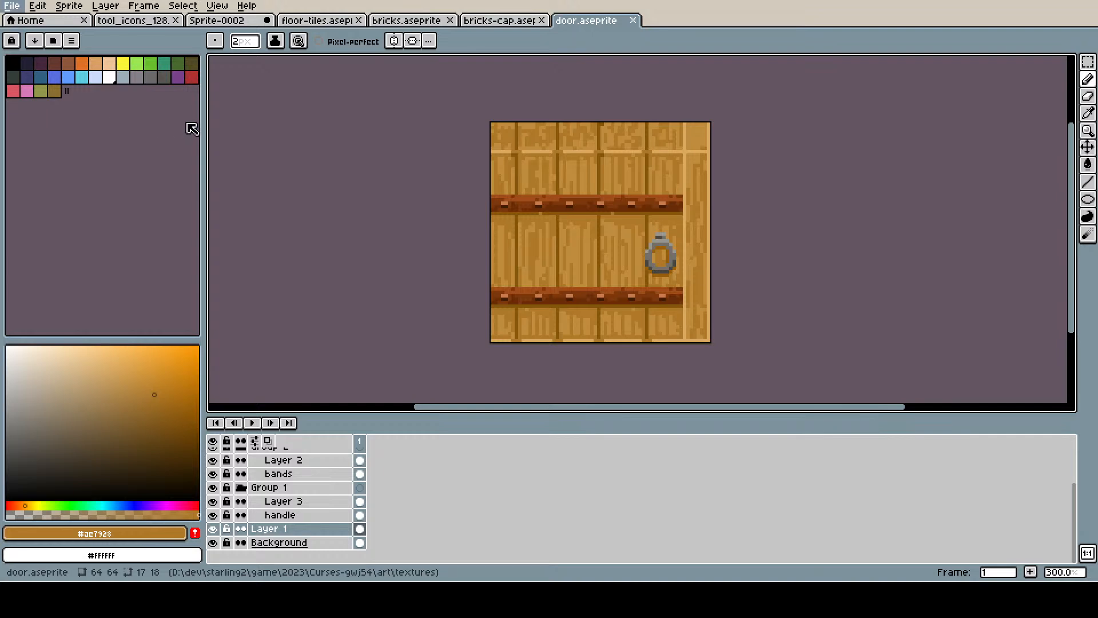
key(ctrl+s)
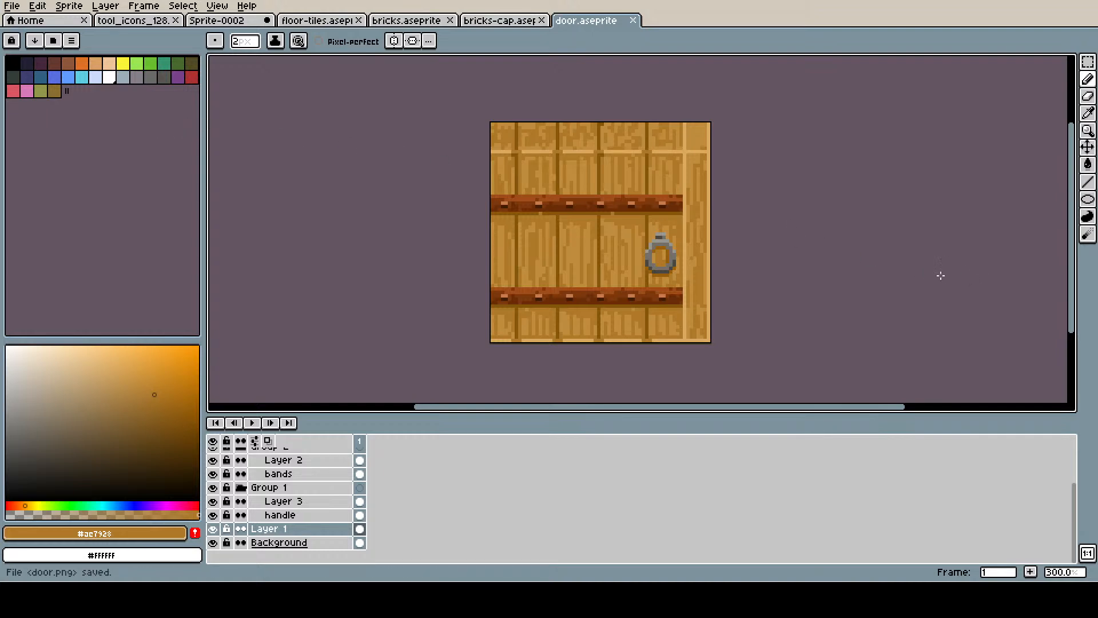
- Switch to Blender, save the scene and isolate the door in local view
key(i)
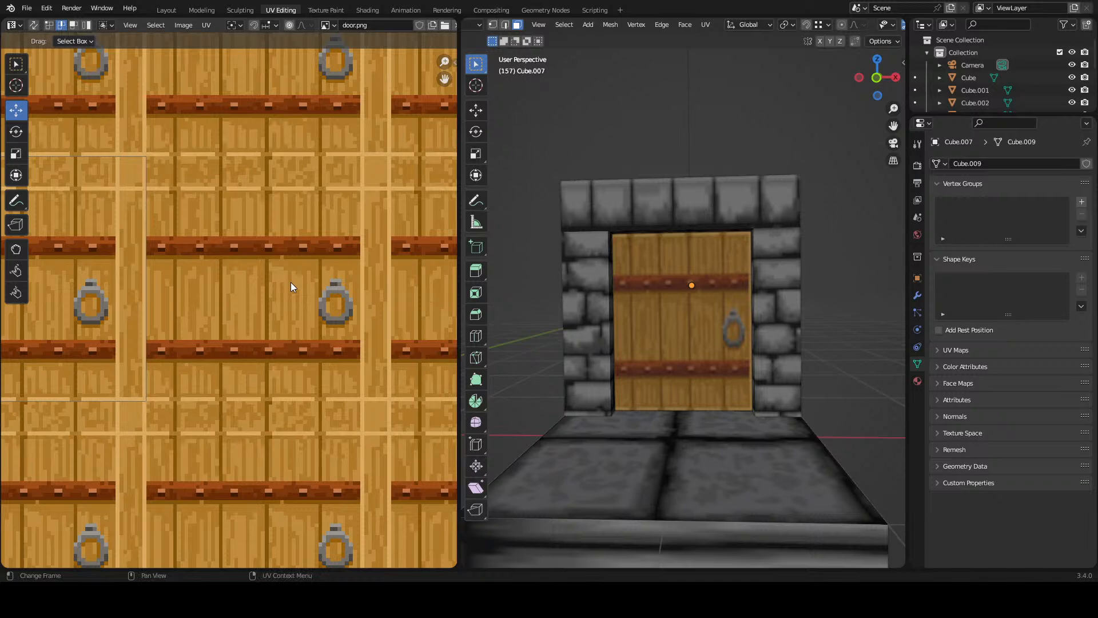
key(ctrl+s)
drag(622, 279, 590, 300)
drag(750, 264, 644, 291)
key(KP_Divide)
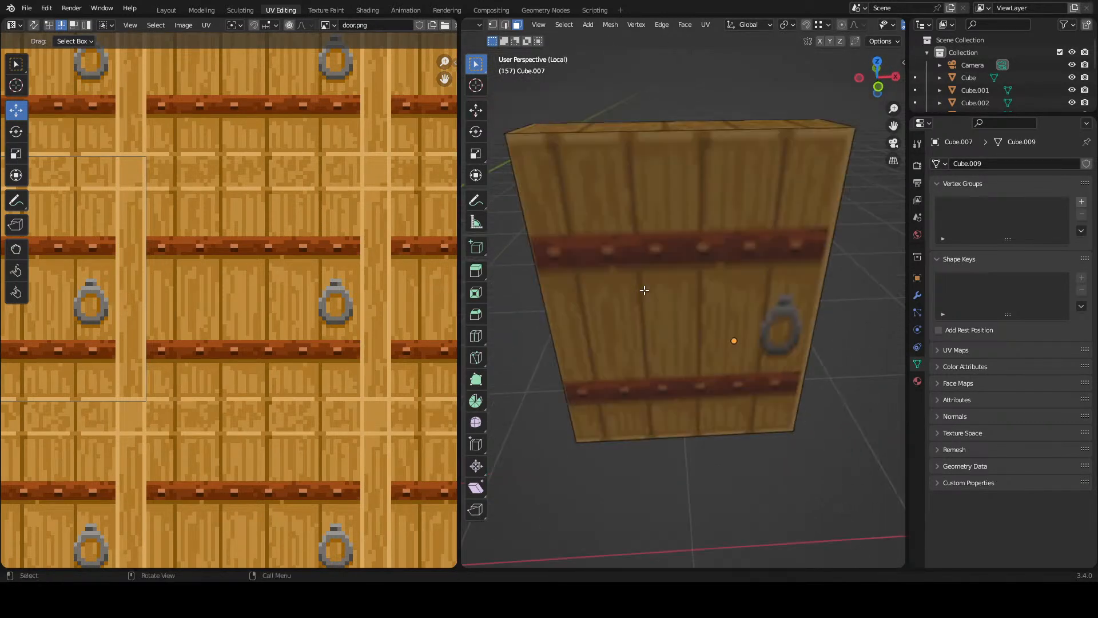
scroll(620, 247, down, 3)
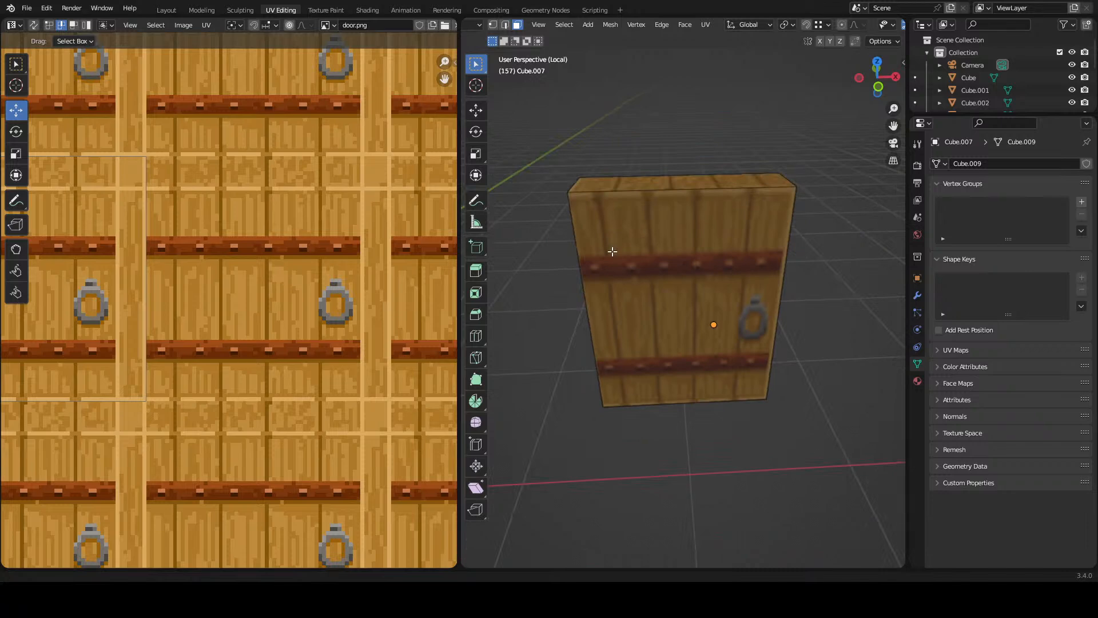
drag(619, 252, 619, 286)
- Snap the 3D cursor to the door's front vertical edge opposite the handle
key(Tab)
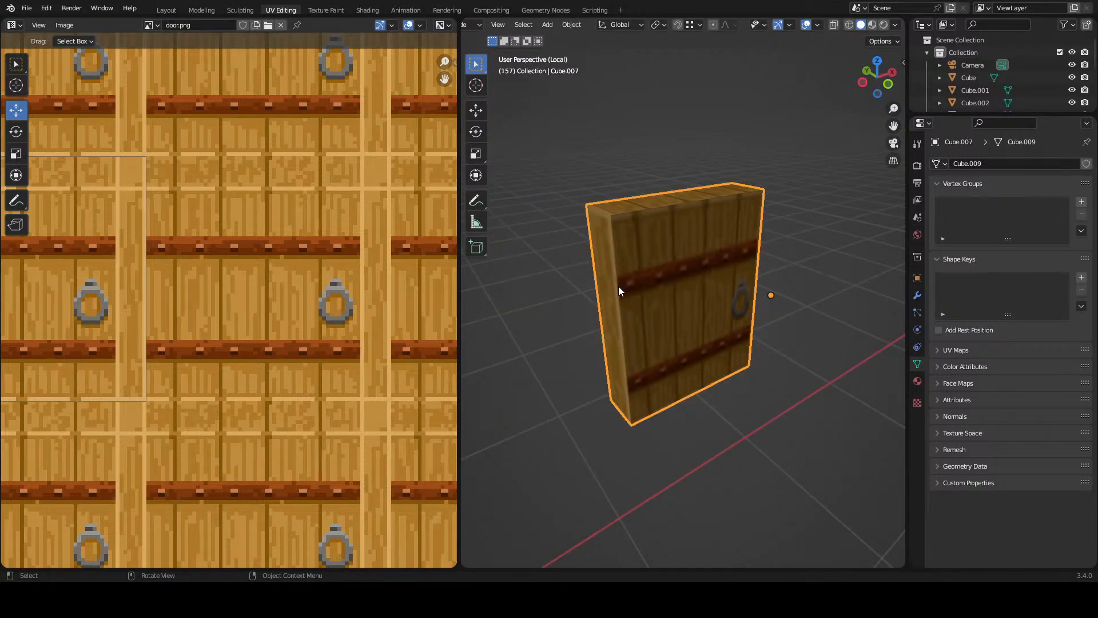
key(Tab)
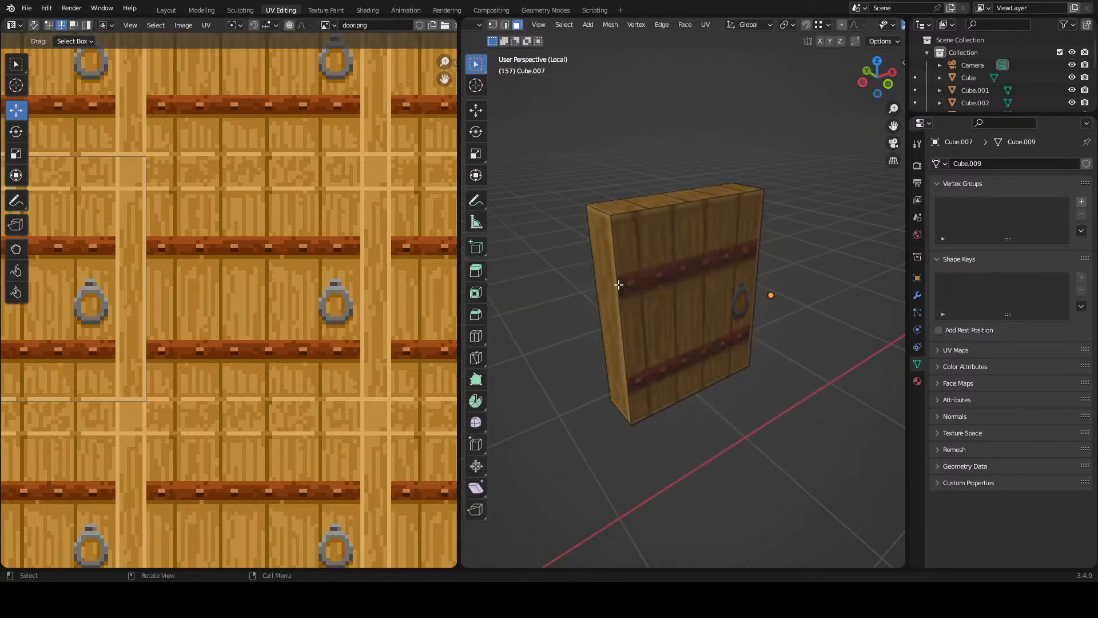
click(619, 285)
key(2)
click(620, 290)
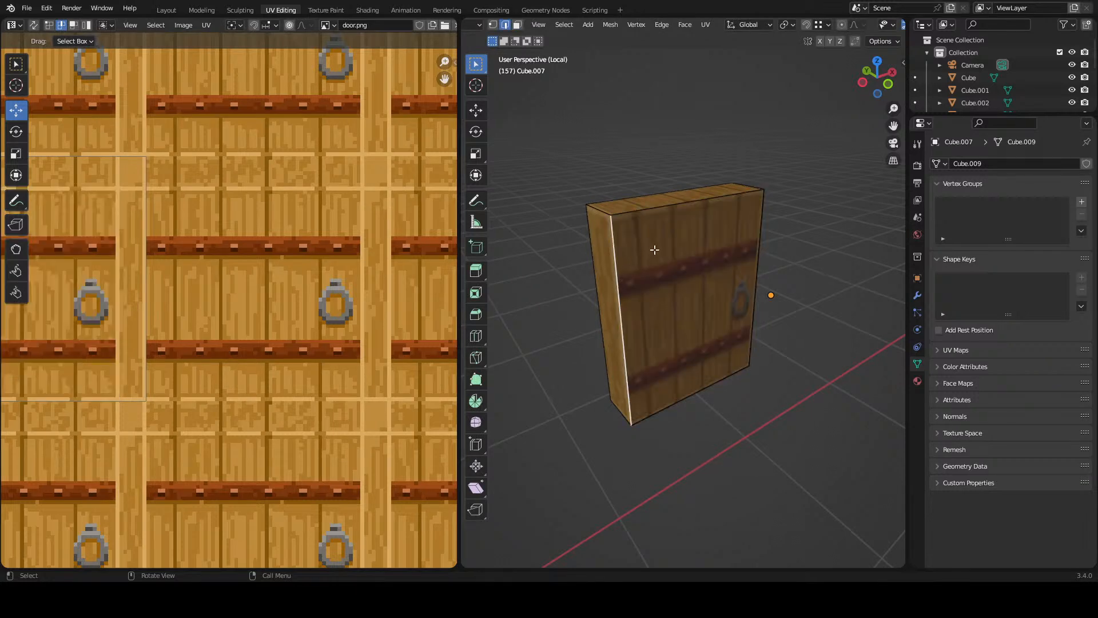
key(shift+s)
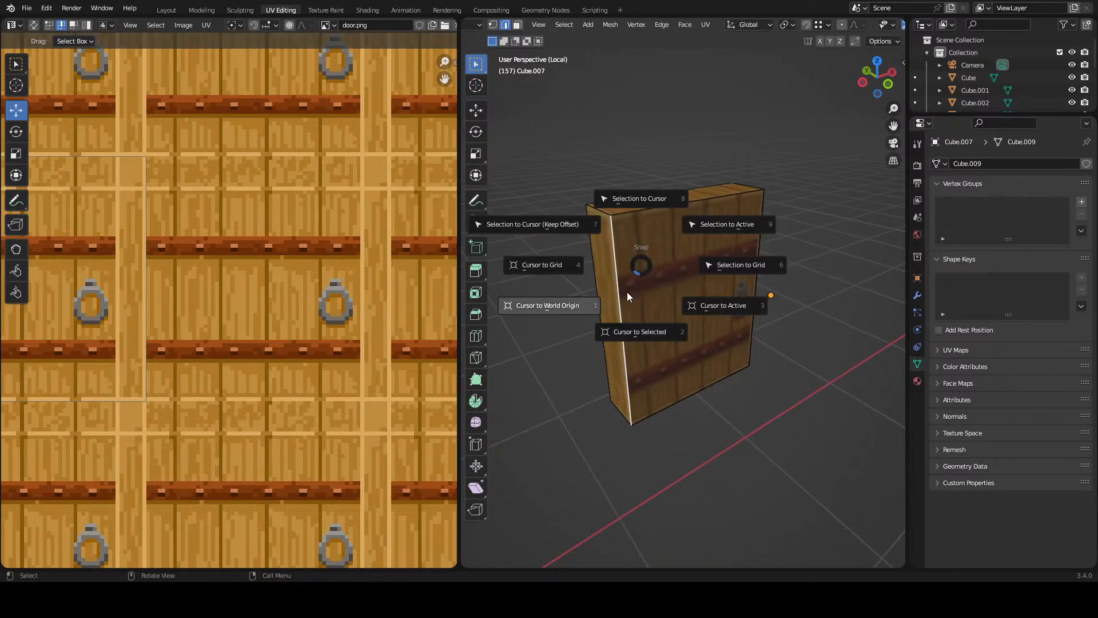
click(630, 327)
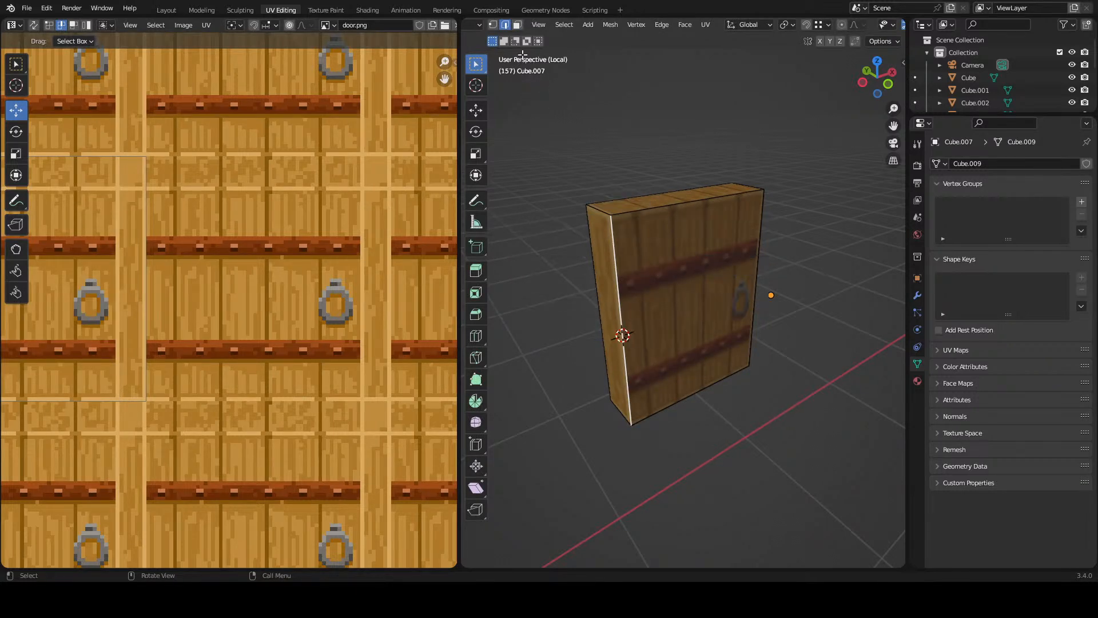
- Set the door's origin to the 3D cursor in Object Mode and save the file
key(Tab)
click(572, 25)
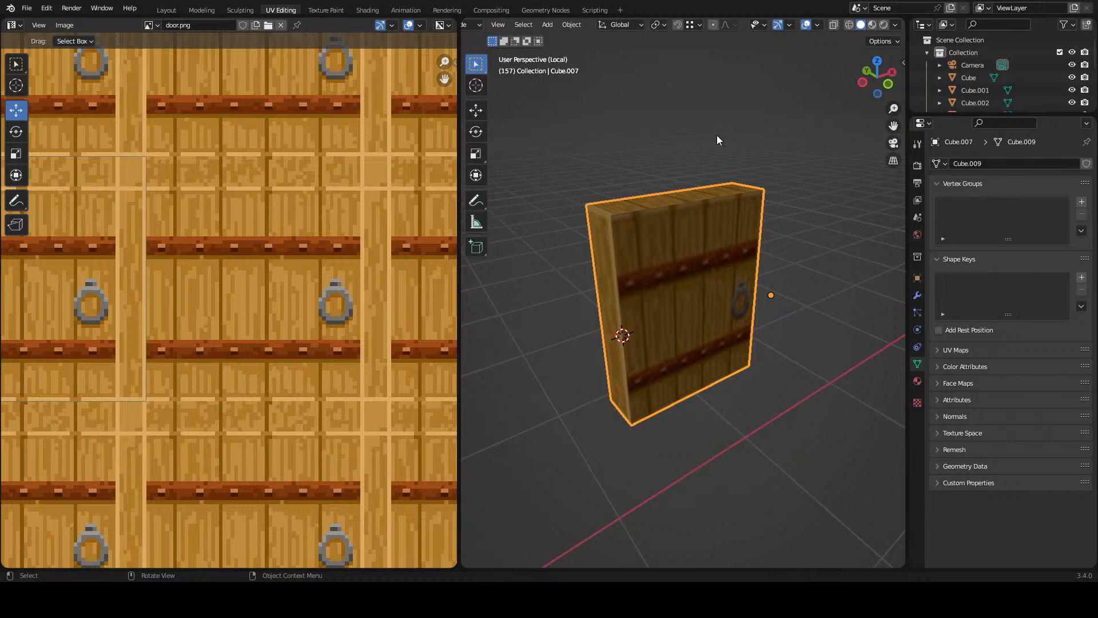
right_click(688, 139)
mouse_move(685, 192)
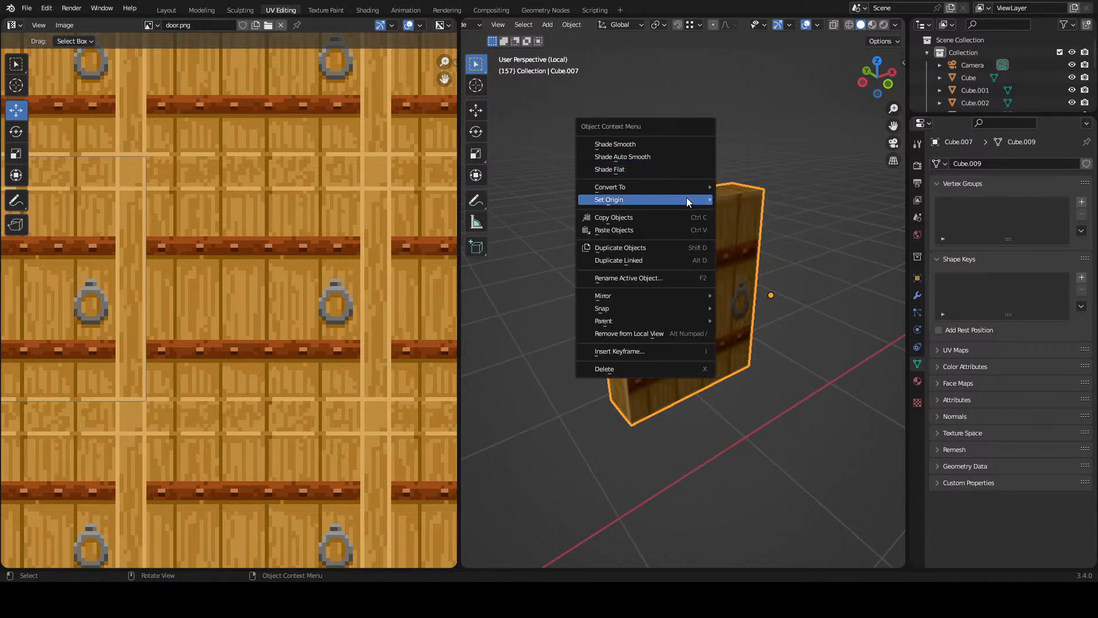
click(772, 227)
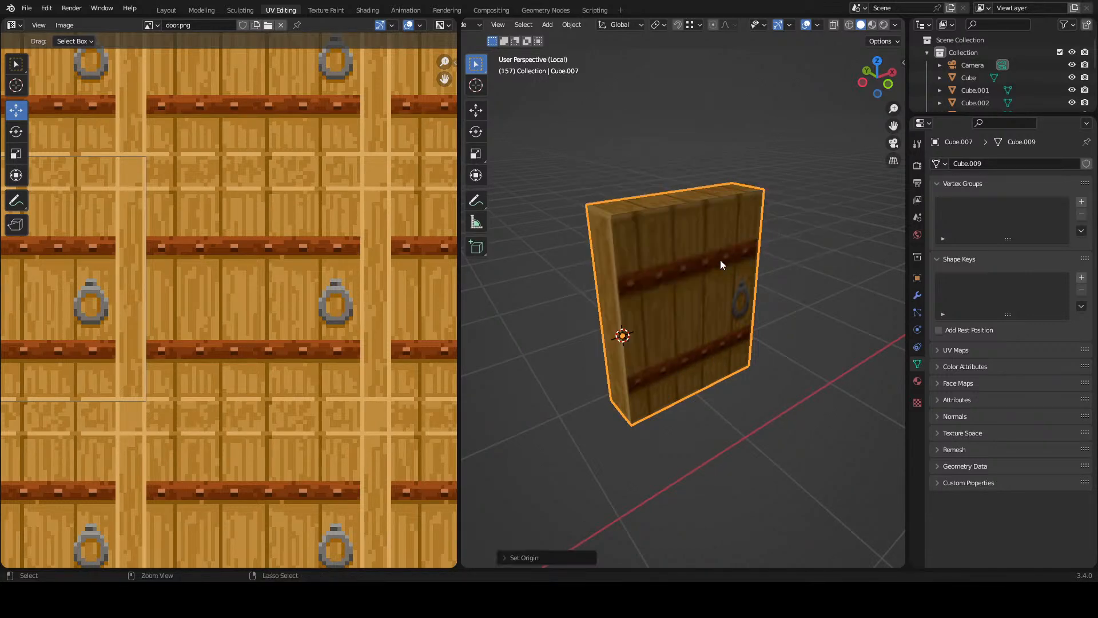
key(ctrl+s)
- Leave local view and try swinging the door open around the global Z axis
drag(630, 281, 668, 317)
key(slash)
scroll(657, 279, down, 3)
key(r)
key(z)
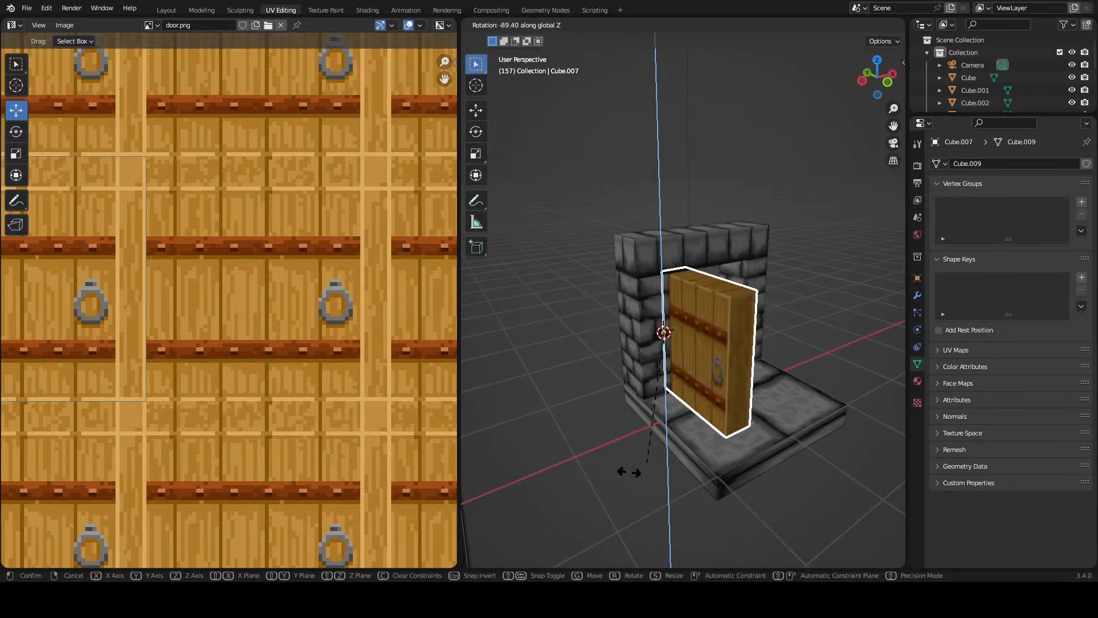
click(687, 366)
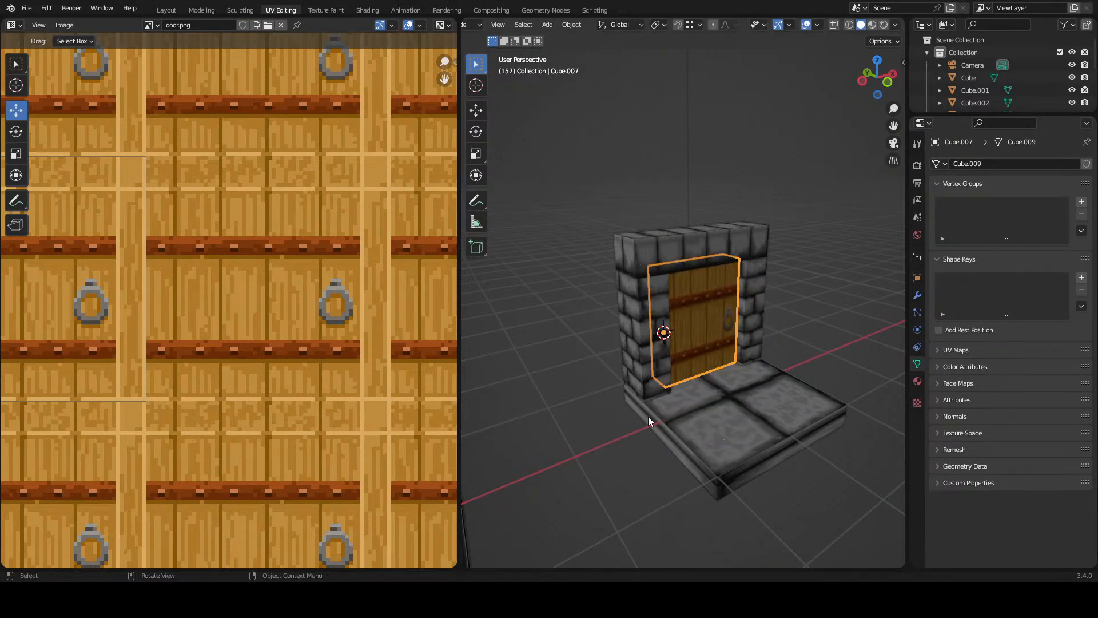
- Check the UV mapping of the door's back face on door.png and save room_pieces.blend
key(ctrl+s)
drag(708, 343, 509, 259)
drag(639, 261, 668, 256)
key(Tab)
scroll(655, 294, up, 1)
key(3)
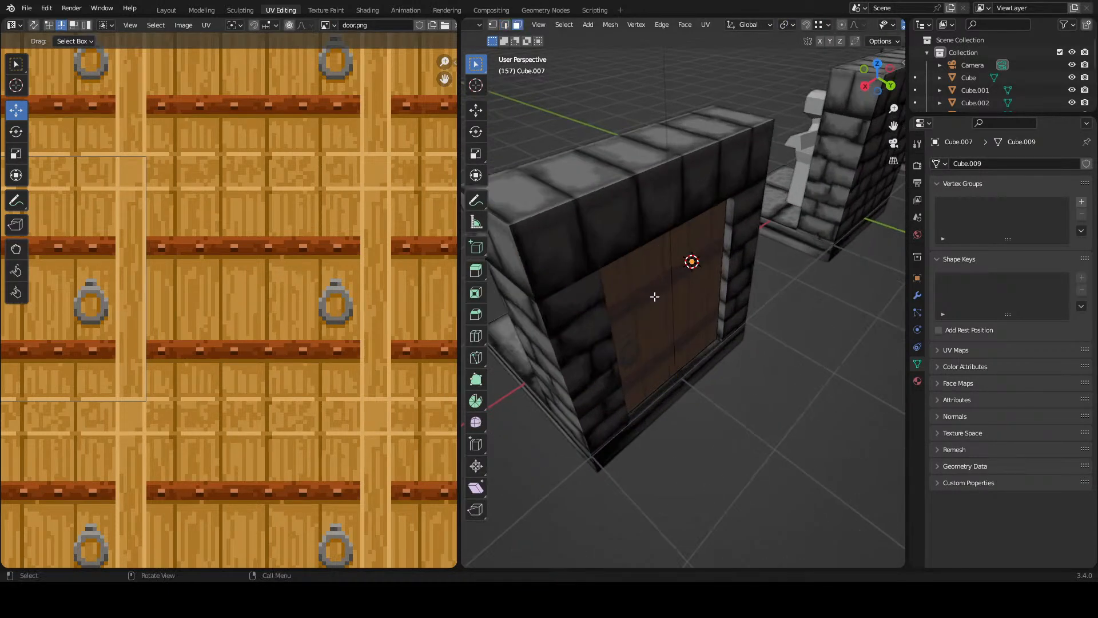
click(653, 301)
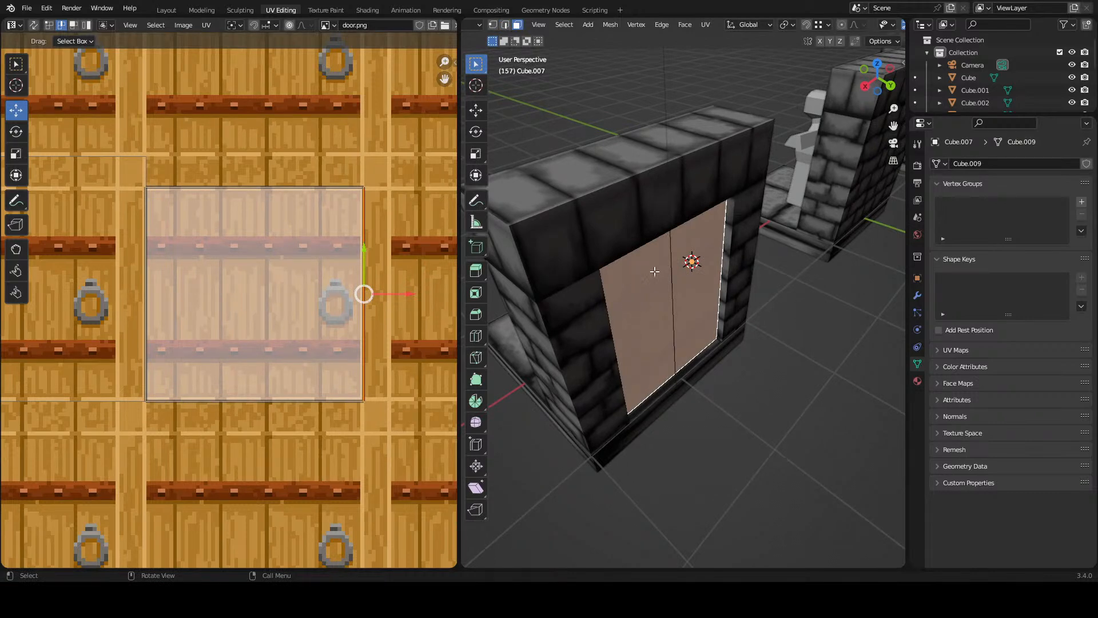
click(477, 111)
drag(712, 338, 743, 276)
key(Tab)
key(ctrl+s)
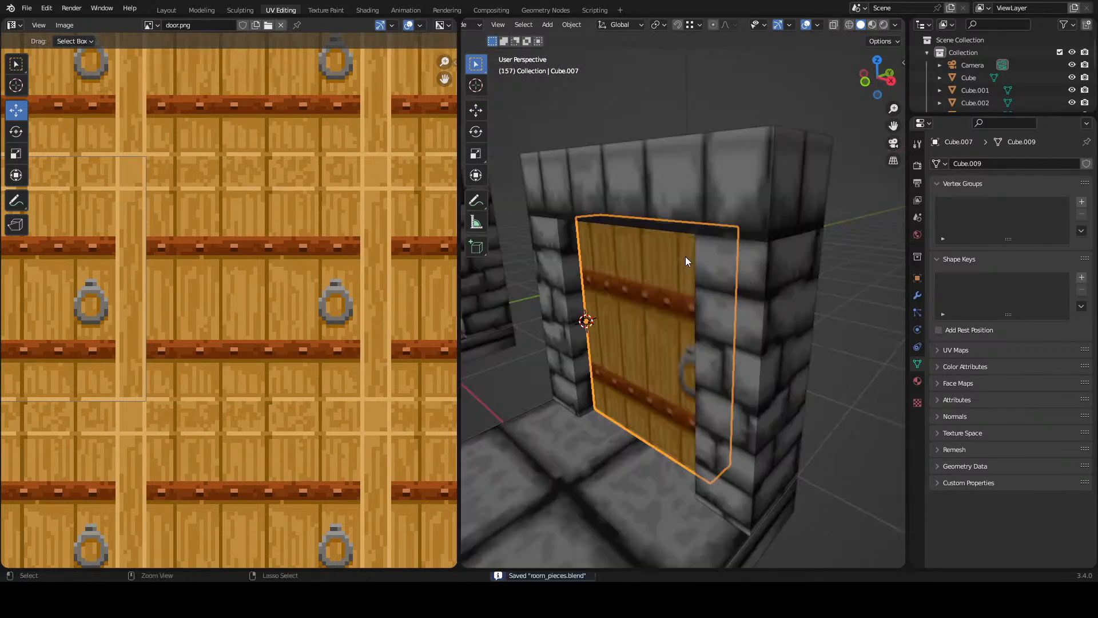
- Deselect the door and examine the finished doorway piece in the scene from several angles
scroll(685, 256, down, 3)
drag(623, 329, 678, 330)
click(811, 303)
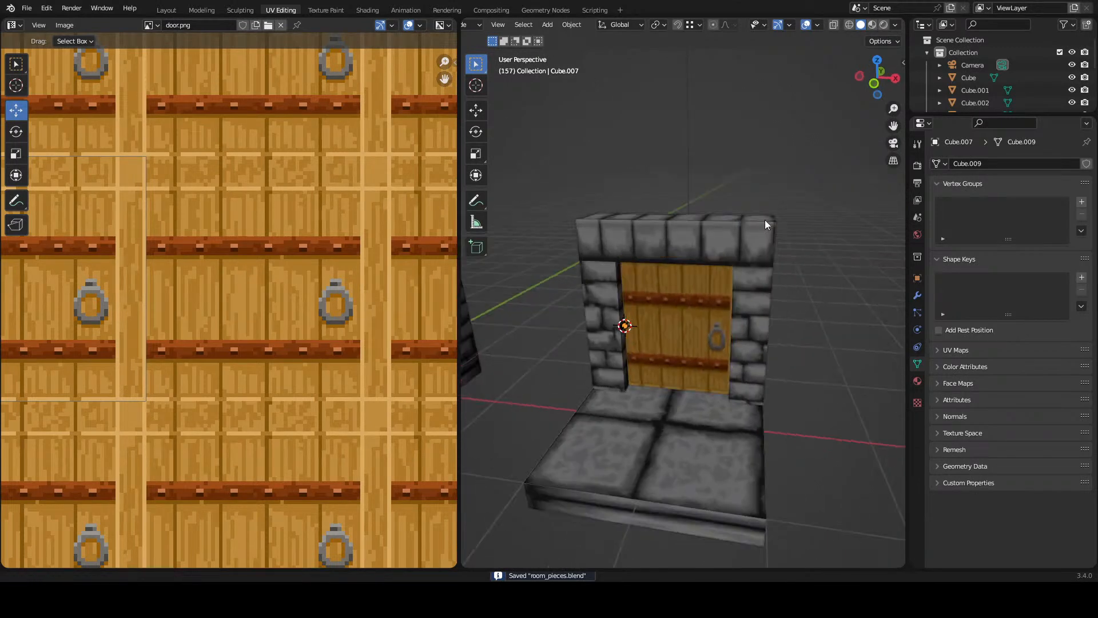
scroll(656, 295, down, 3)
drag(631, 304, 681, 303)
scroll(639, 317, up, 5)
scroll(677, 262, down, 1)
scroll(650, 288, down, 3)
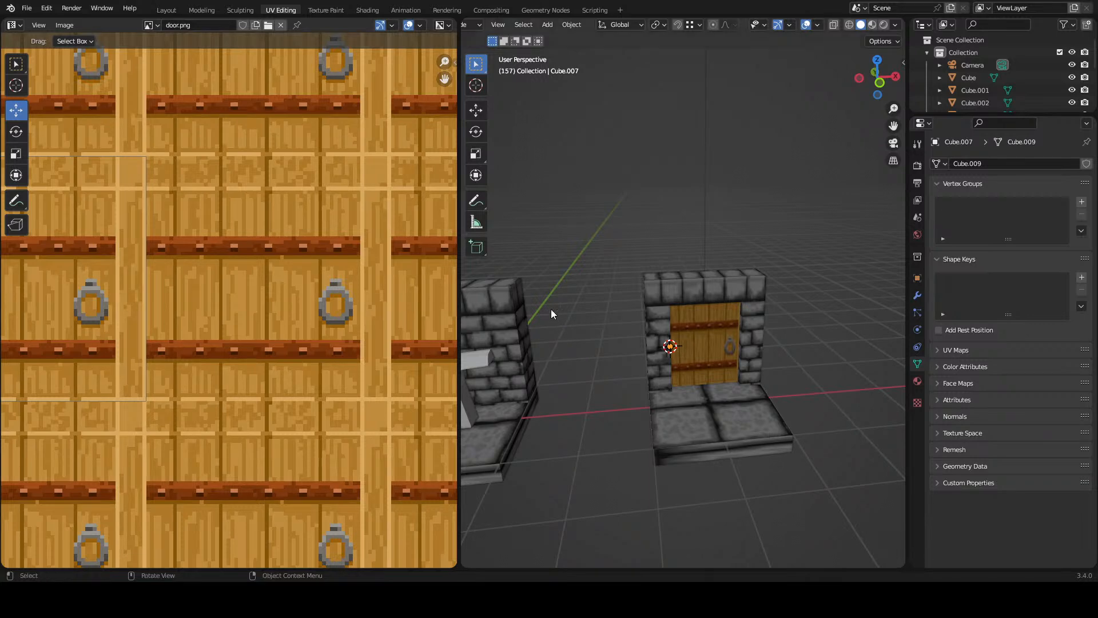
mouse_move(687, 309)
mouse_down()
mouse_move(672, 301)
mouse_move(702, 308)
mouse_up()
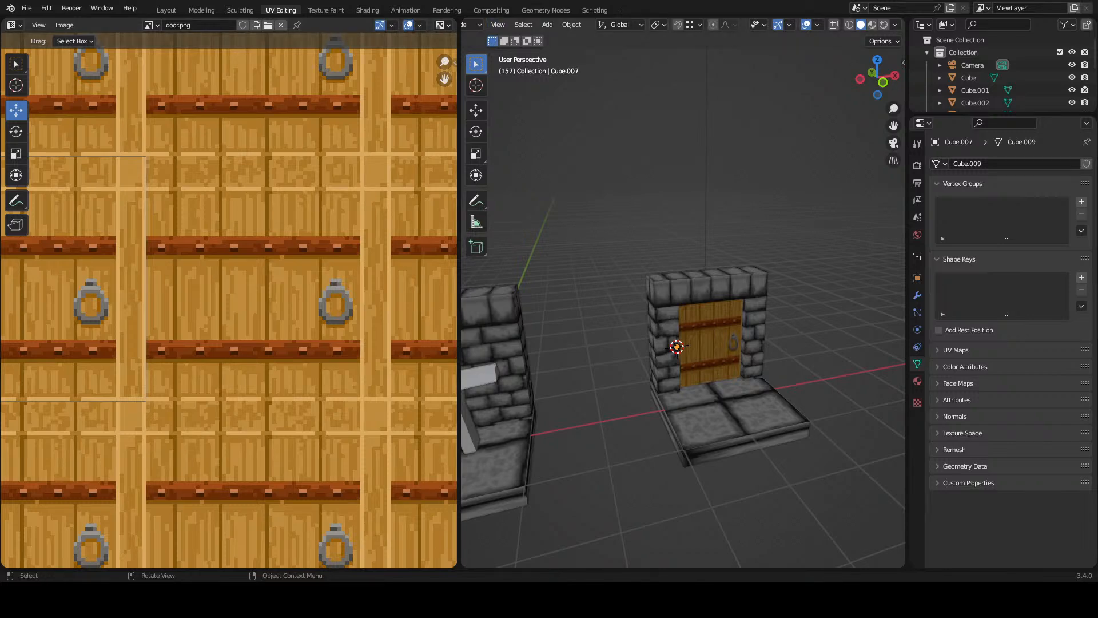
- Select the door with its surrounding wall and floor, and create a new collection from them
drag(590, 269, 823, 462)
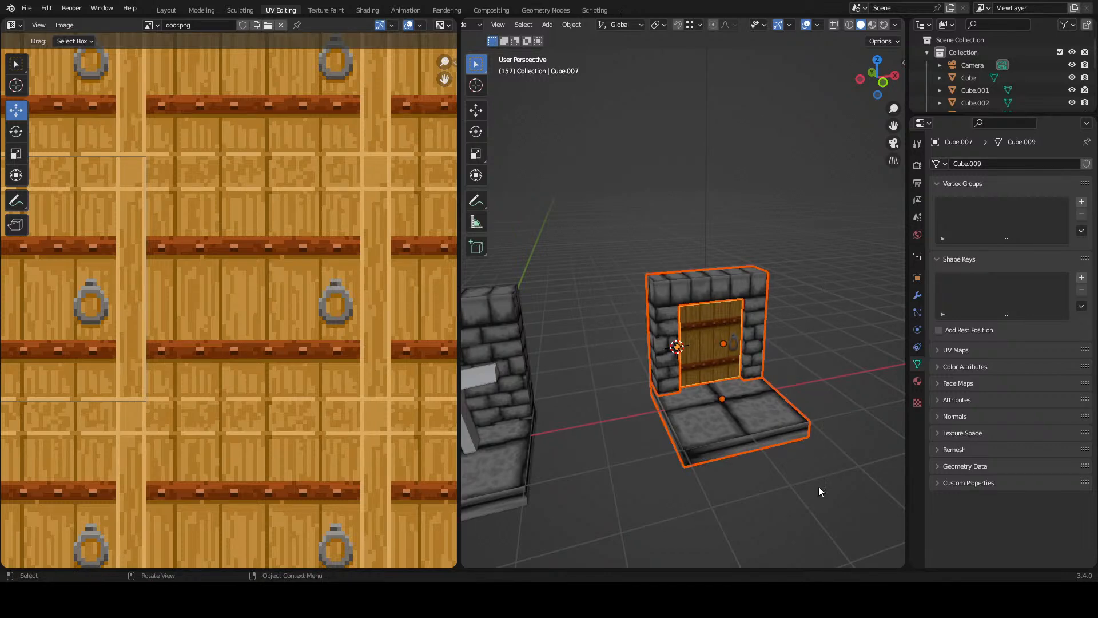
key(ctrl+g)
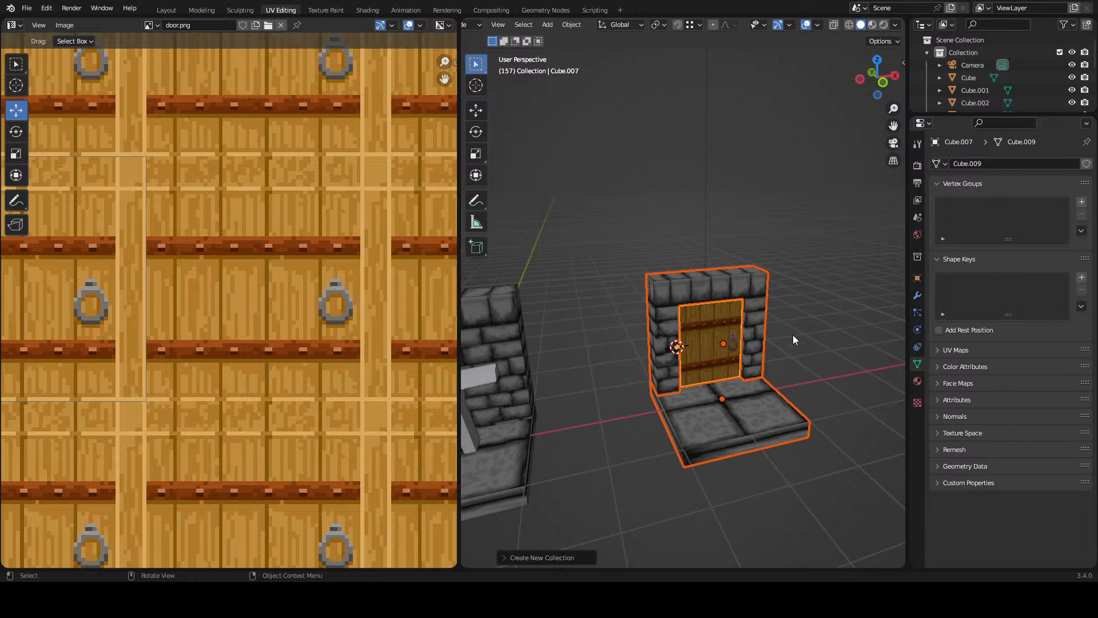
scroll(969, 68, down, 5)
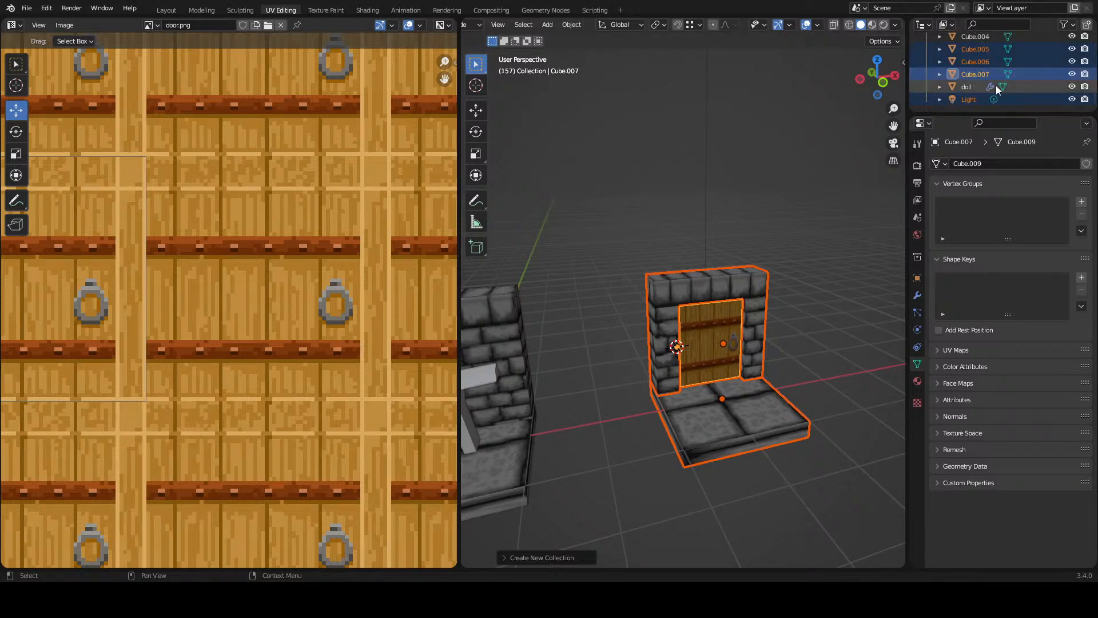
- Delete the point light above the doorway piece from the scene
scroll(996, 84, up, 5)
drag(650, 214, 613, 238)
scroll(616, 241, down, 3)
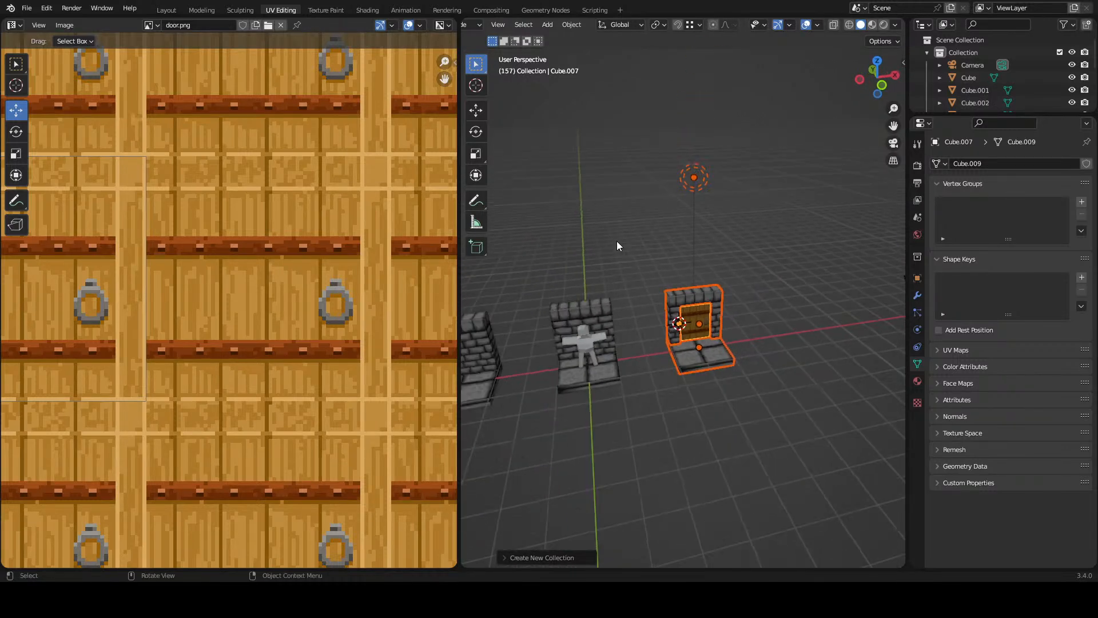
scroll(617, 241, up, 1)
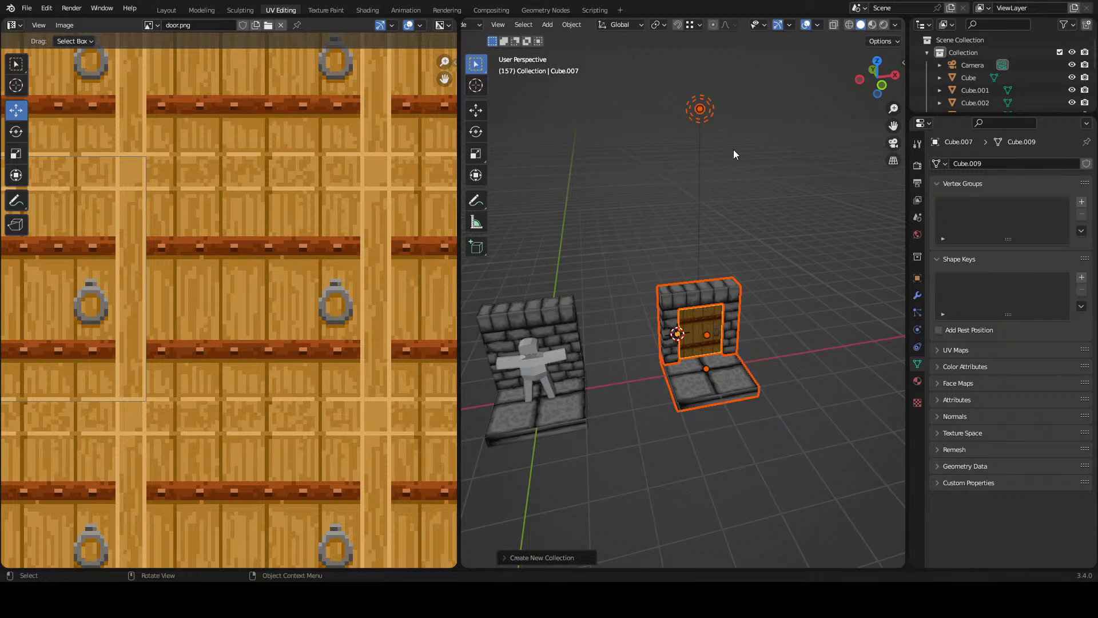
click(696, 117)
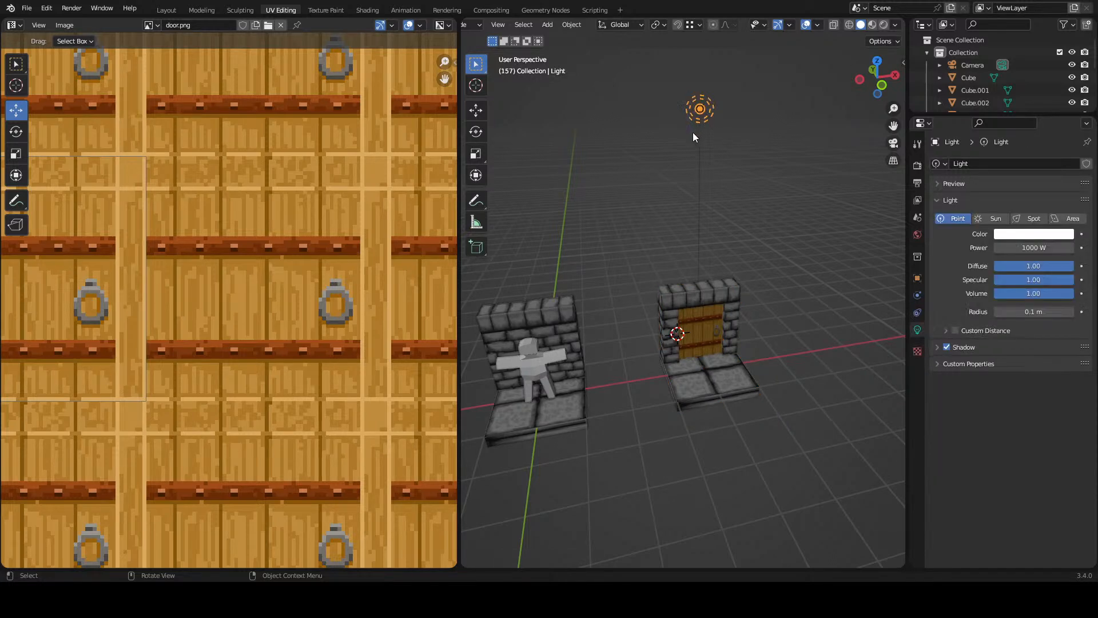
key(Delete)
drag(624, 253, 769, 401)
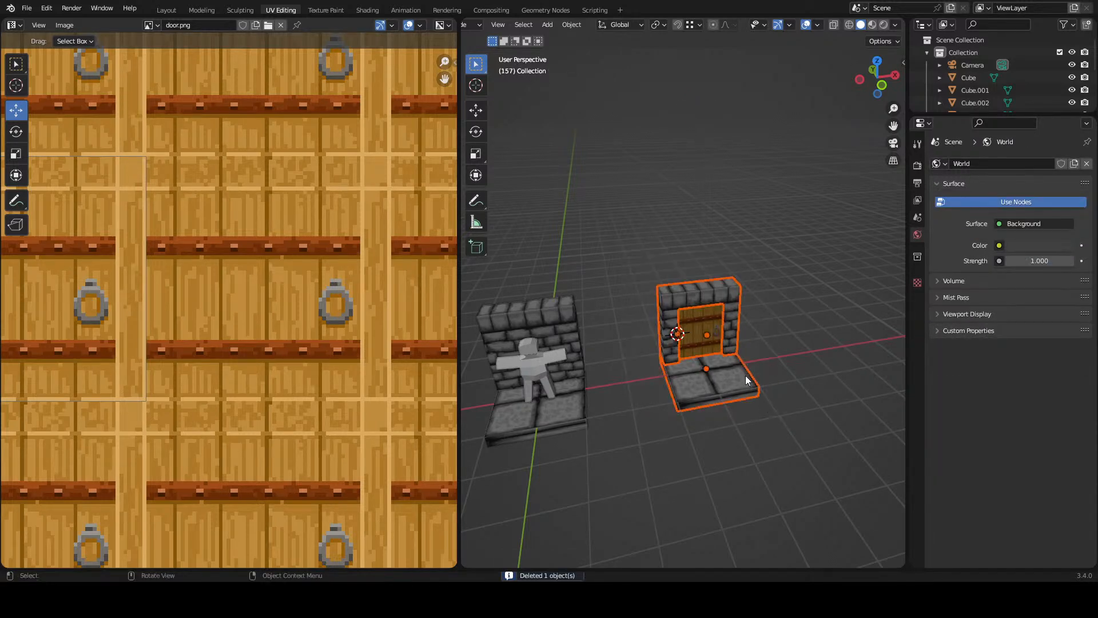
key(ctrl)
drag(622, 333, 652, 308)
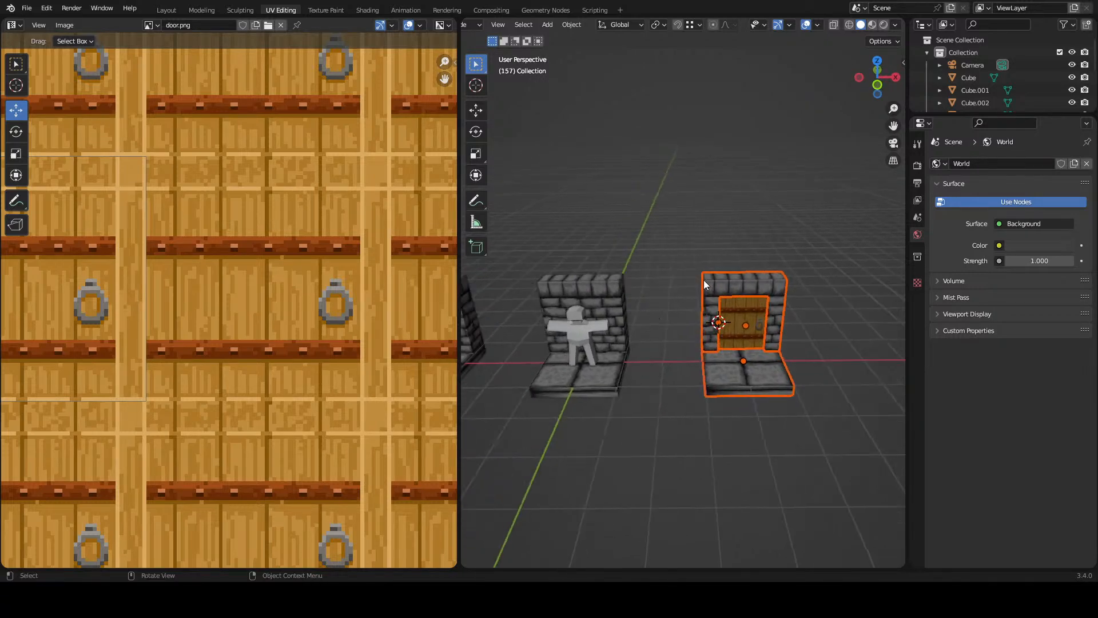
click(675, 317)
- In the Layout workspace, unwrap the doorway floor's front and back side faces from its top face using Follow Active Quads
click(721, 371)
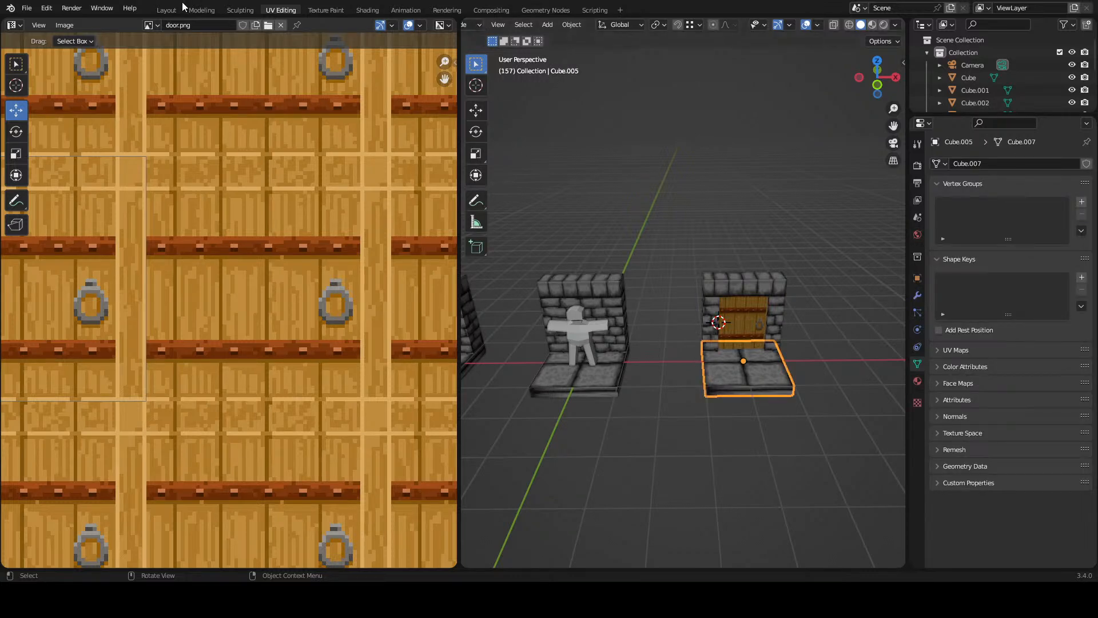
click(162, 10)
drag(430, 372, 503, 365)
key(Tab)
click(472, 391)
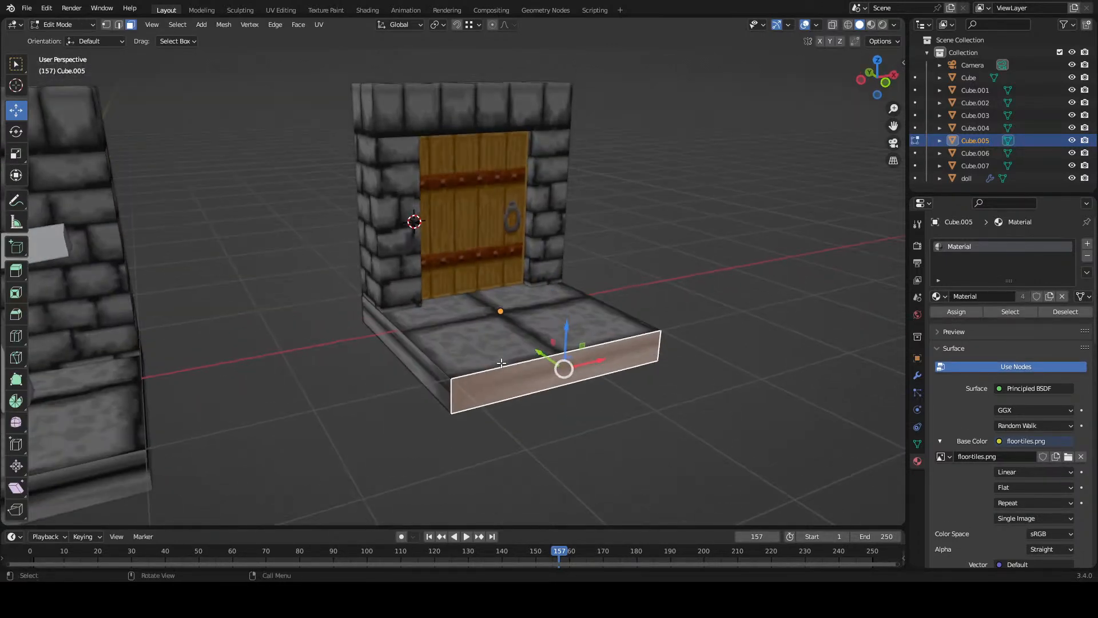
drag(403, 324, 549, 343)
shift+click(482, 341)
shift+click(566, 341)
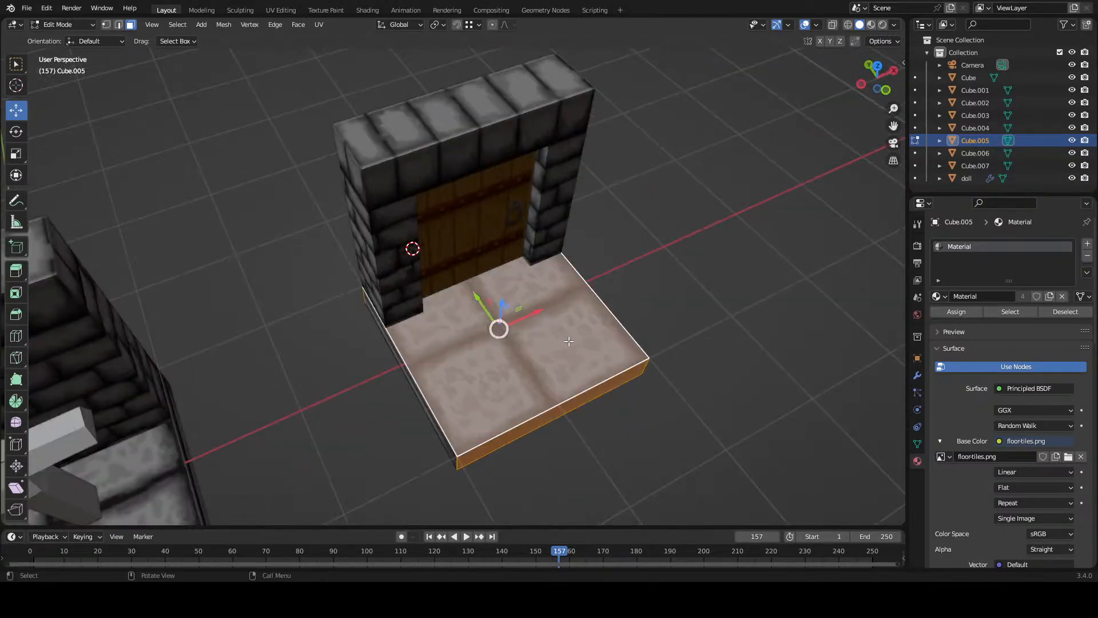
key(u)
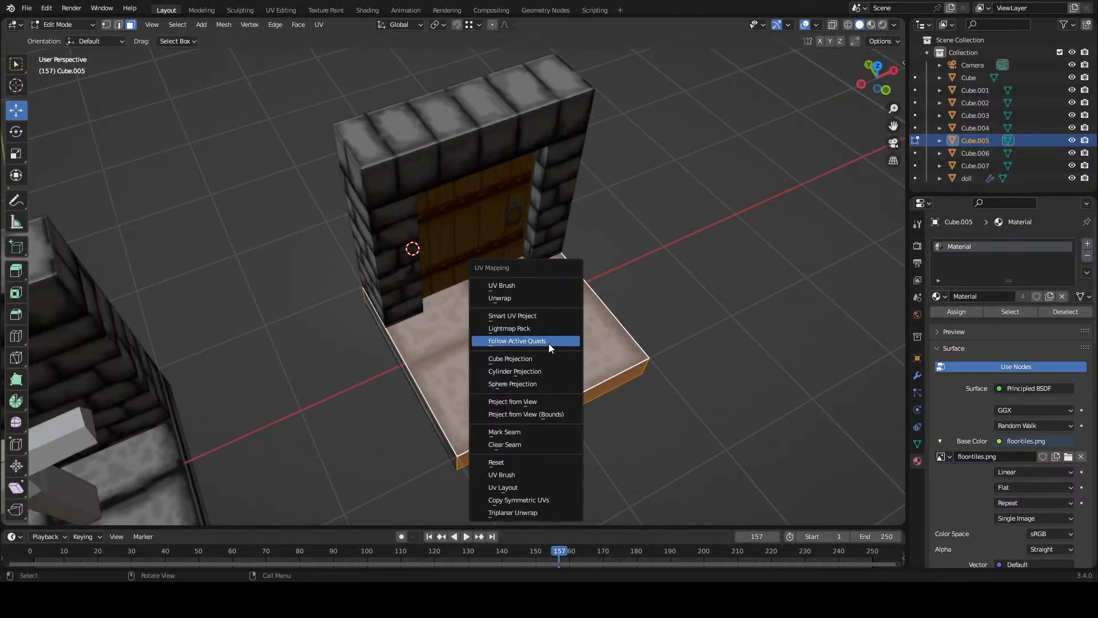
click(517, 341)
click(533, 379)
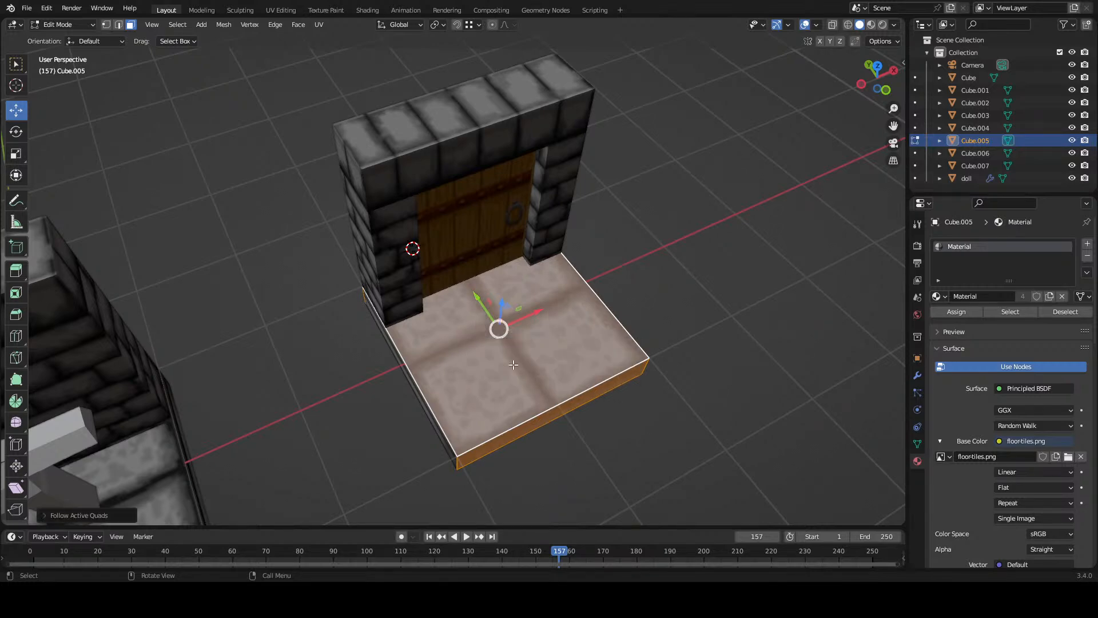
- Unwrap the doorway floor's two remaining side faces from its active top face using Follow Active Quads
click(479, 361)
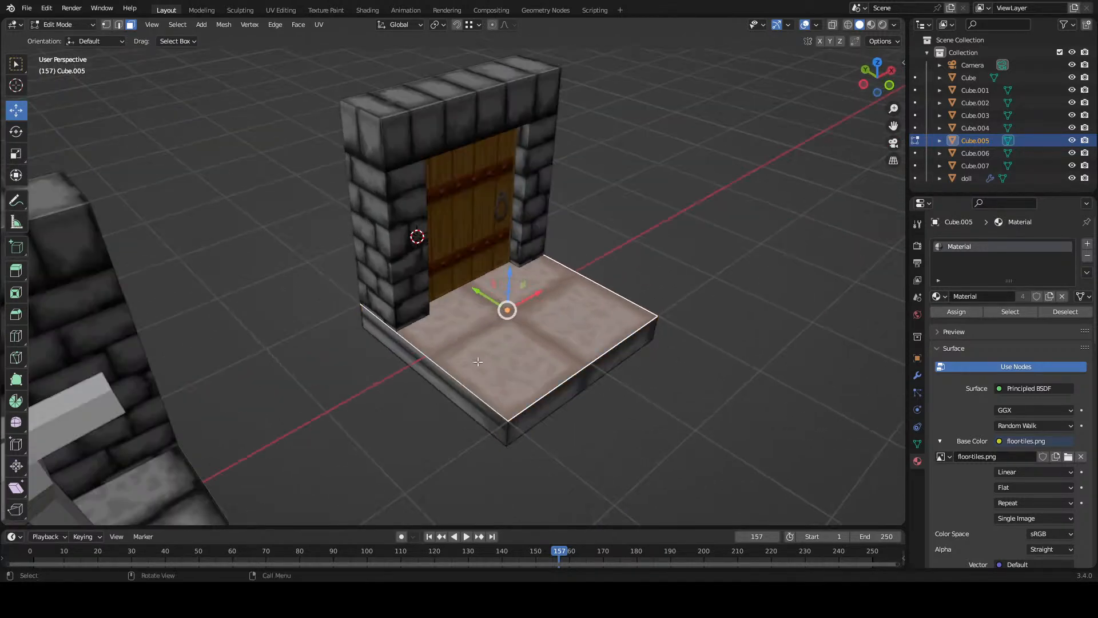
click(466, 395)
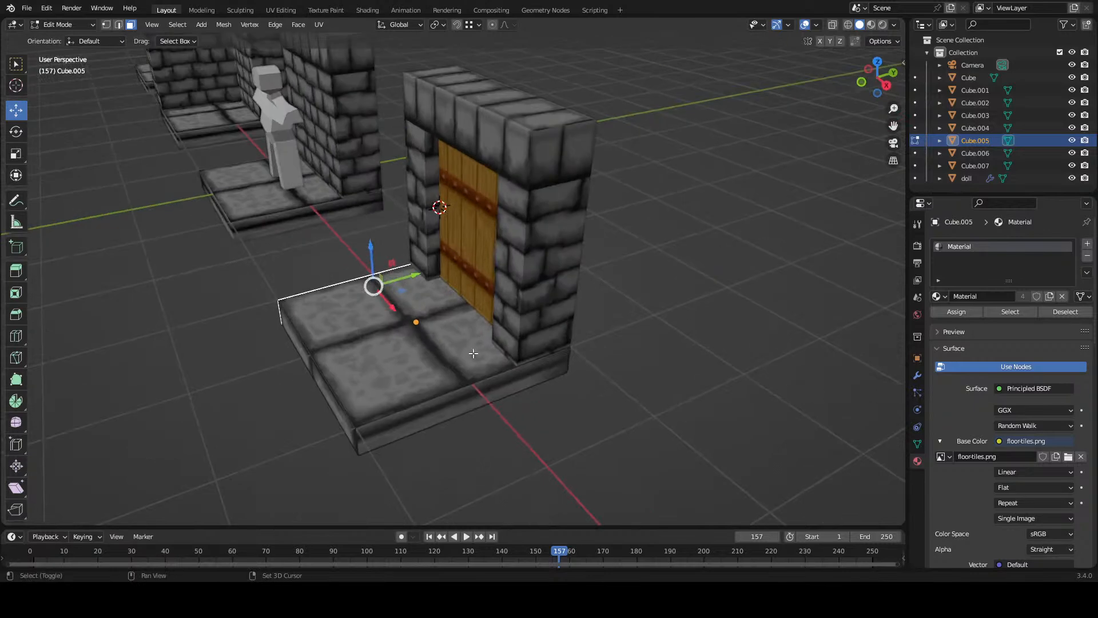
shift+click(473, 402)
shift+click(429, 364)
key(u)
click(427, 364)
click(437, 400)
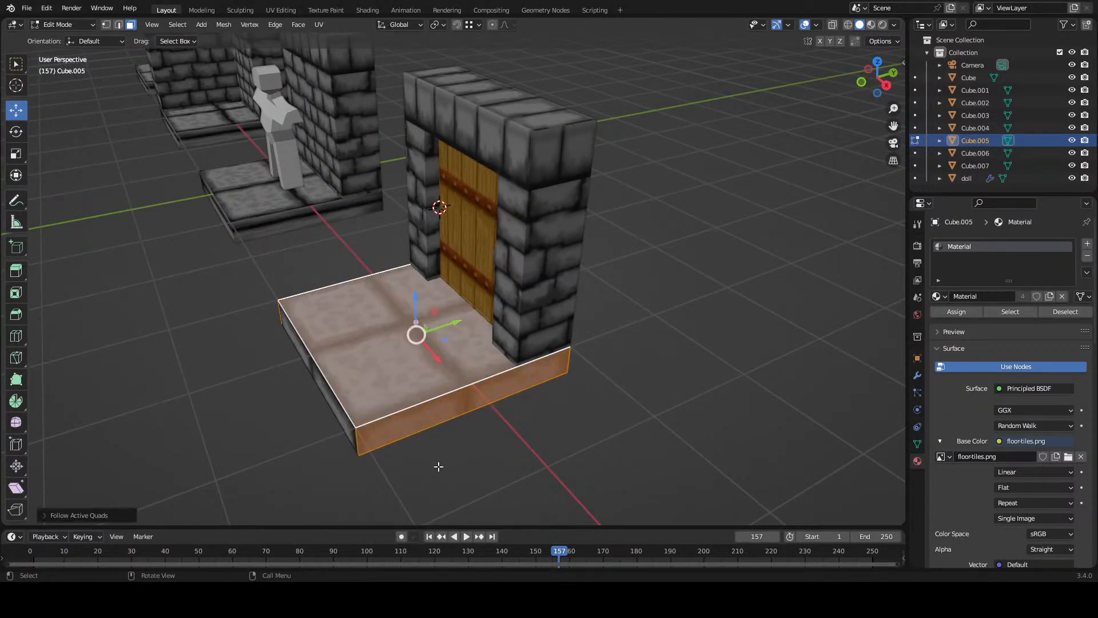
- Return to Object Mode and delete the stand-alone floor tile and the floors under the corner wall and straight wall
drag(391, 392, 495, 352)
scroll(482, 325, down, 5)
drag(539, 321, 598, 275)
scroll(598, 275, down, 1)
drag(532, 302, 558, 292)
click(64, 24)
click(67, 33)
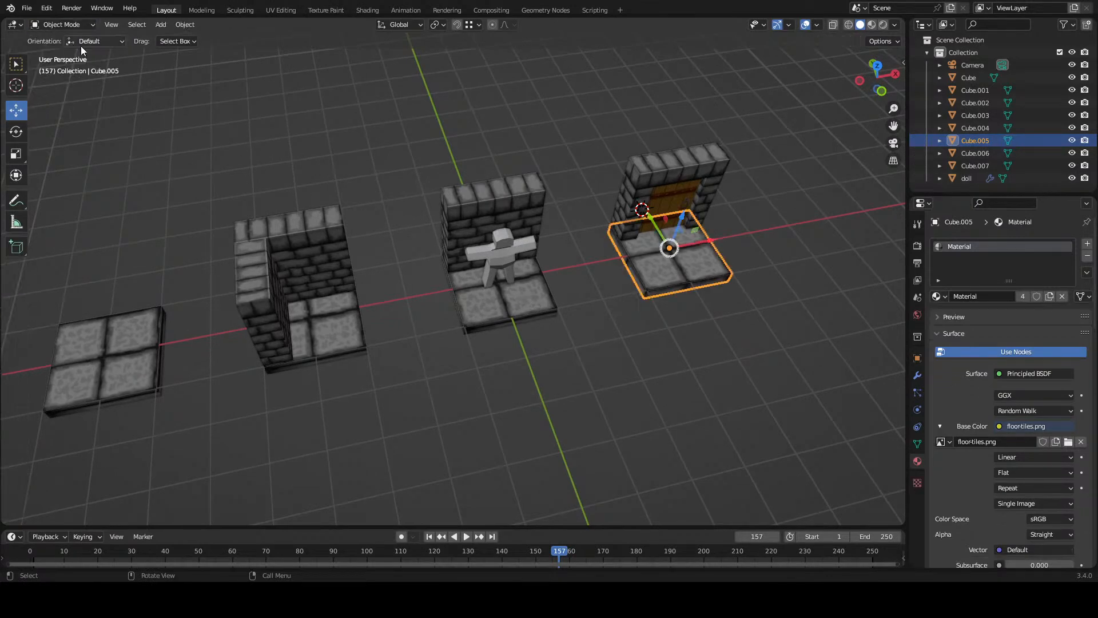
click(543, 307)
shift+click(320, 337)
shift+click(143, 366)
key(x)
click(304, 376)
- Duplicate the doorway floor and place copies along X under the straight wall and the corner wall, with snapping
click(687, 260)
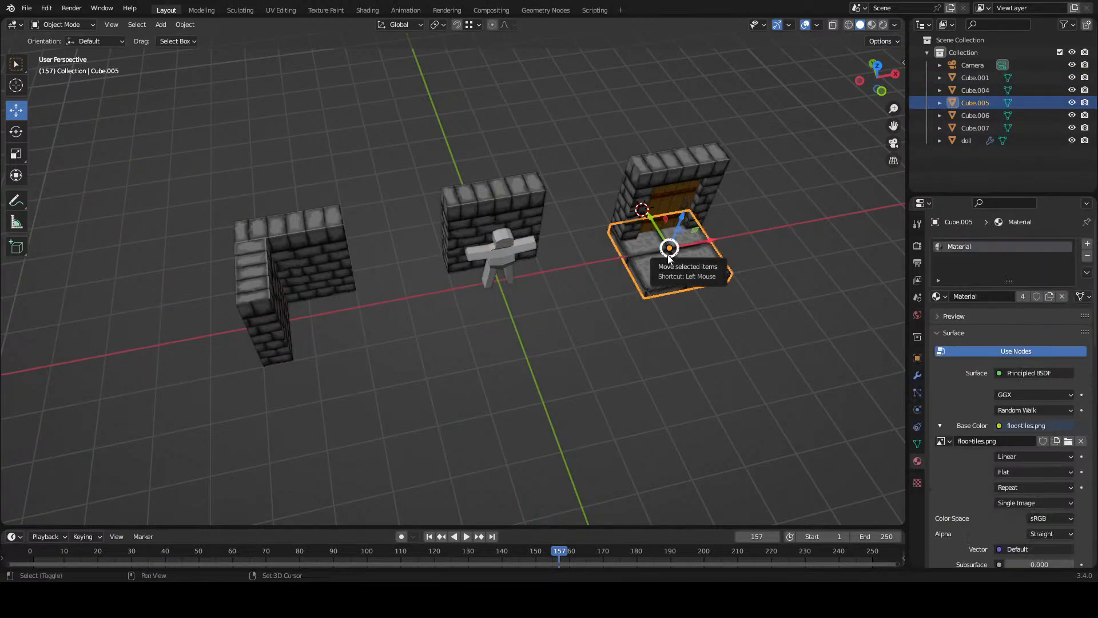
key(shift+d)
right_click(569, 262)
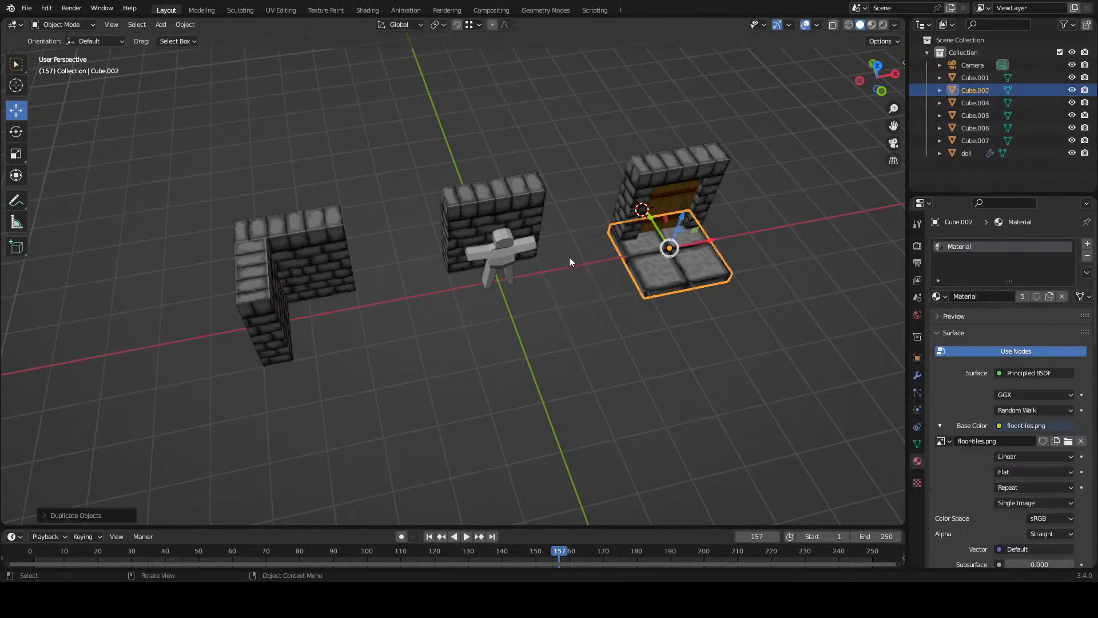
click(476, 27)
click(465, 64)
drag(715, 243, 355, 312)
key(shift+d)
right_click(540, 287)
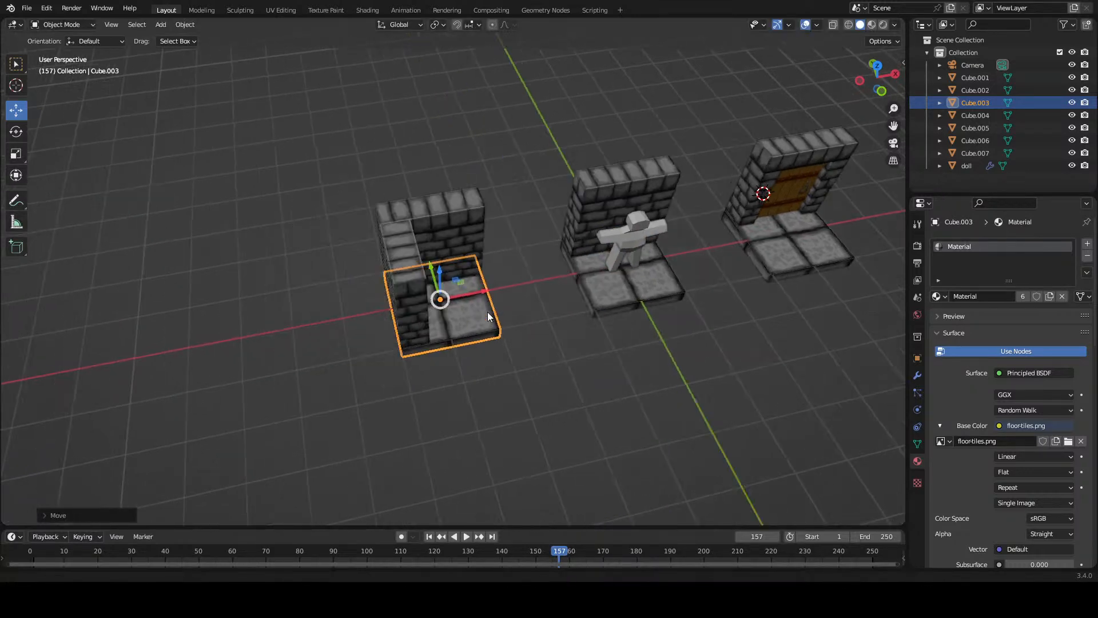
- Duplicate the corner piece's floor and move the copy along X as a stand-alone tile beyond the corner
key(shift+d)
right_click(513, 303)
drag(514, 290, 386, 334)
drag(501, 353, 450, 364)
- Join the corner wall into its floor as one object, keeping the floor active
drag(427, 253, 430, 272)
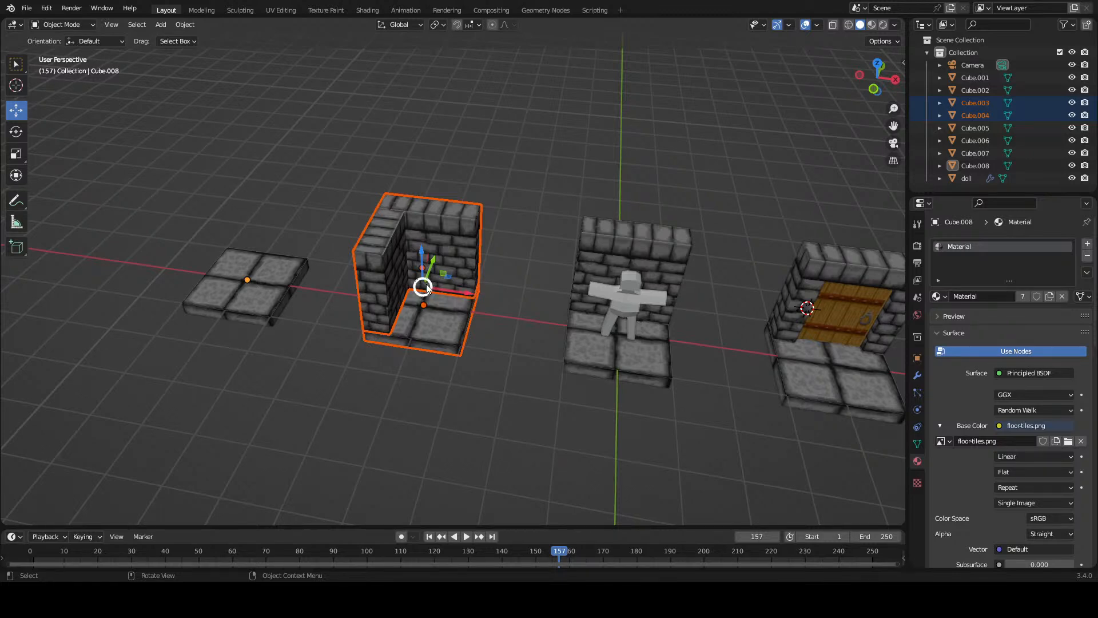
key(ctrl+j)
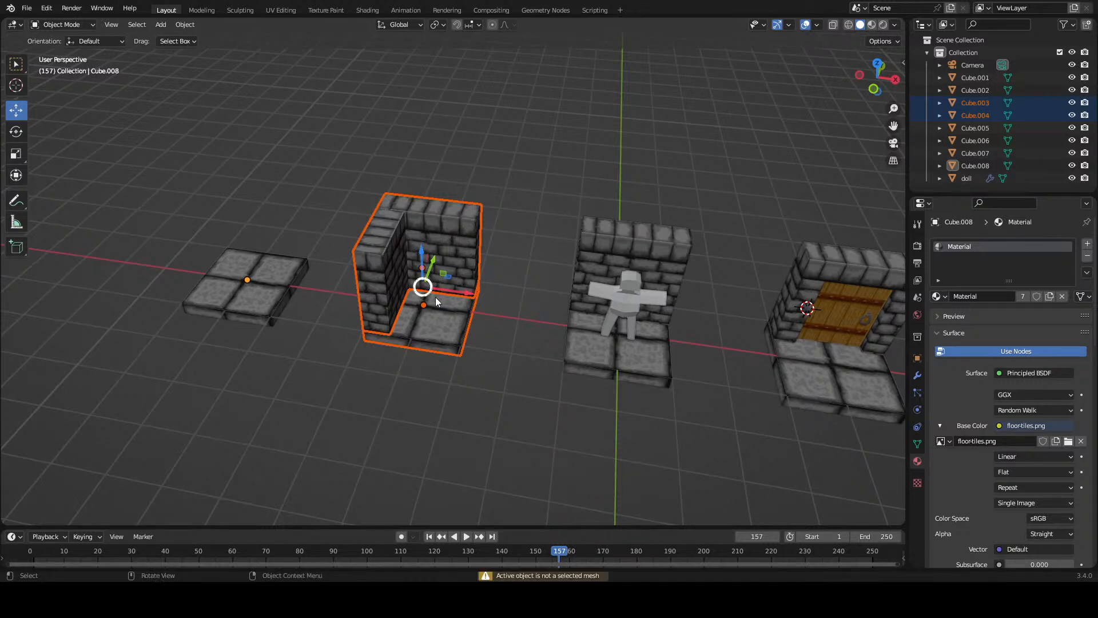
click(445, 335)
shift+click(453, 251)
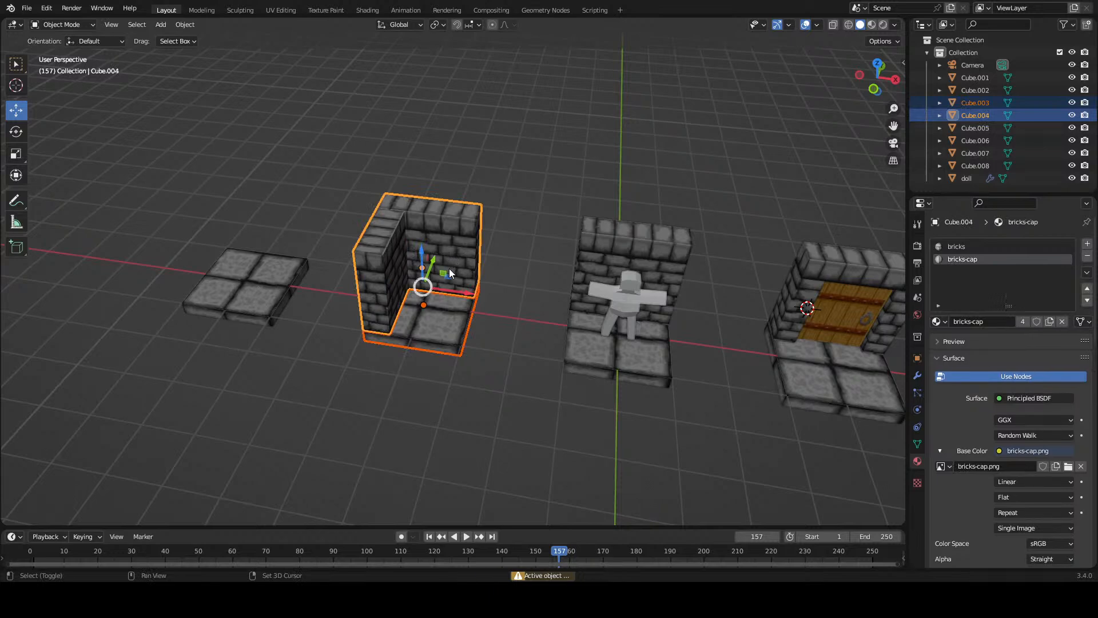
shift+click(450, 315)
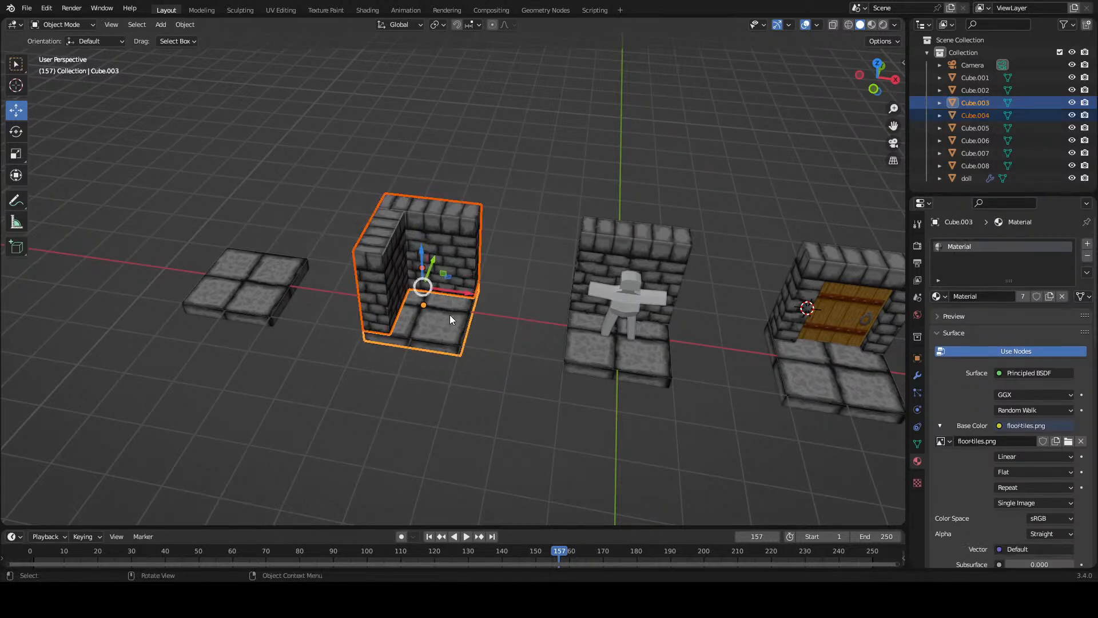
key(ctrl+j)
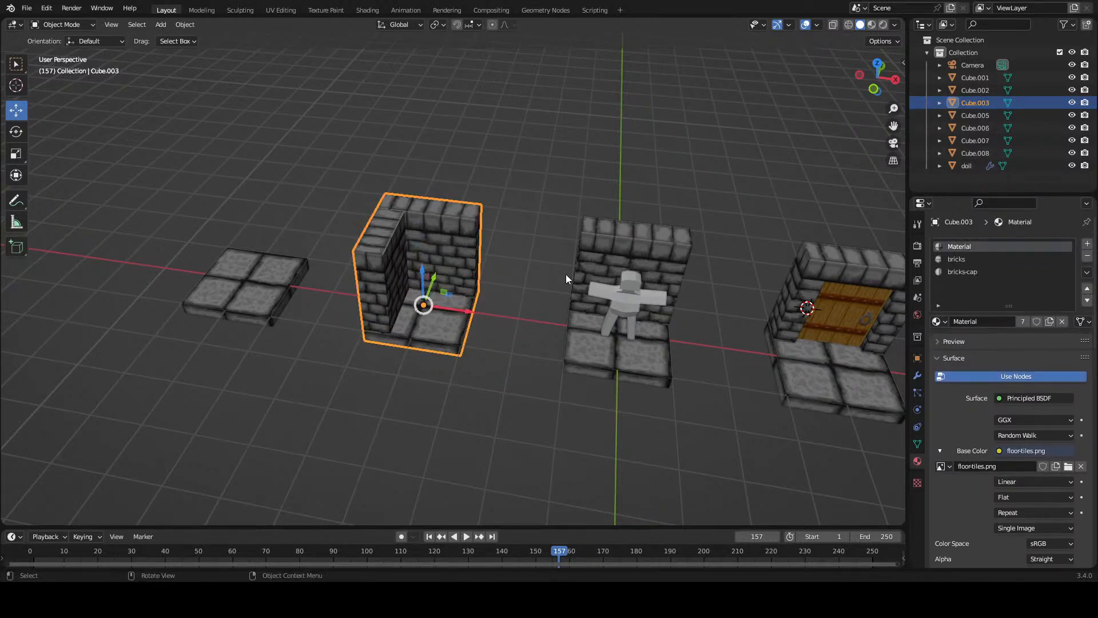
- Join the straight wall into the floor beneath it as one object
click(619, 244)
shift+click(579, 346)
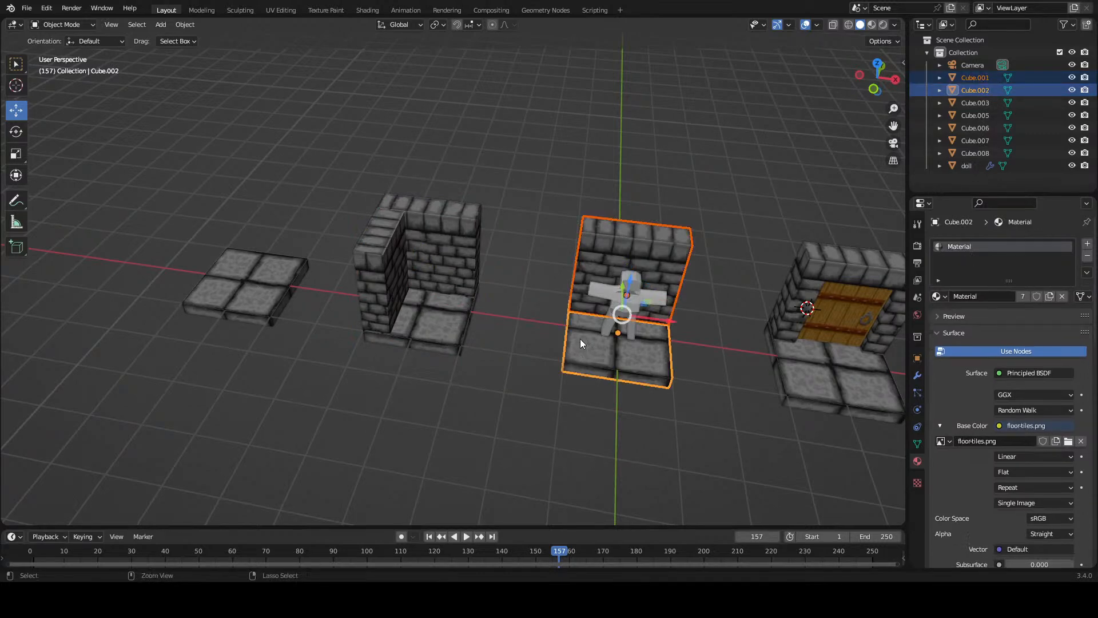
key(ctrl+j)
- Join the door and its wall into the doorway floor as one object, and save room_pieces.blend
drag(706, 229, 483, 224)
click(640, 304)
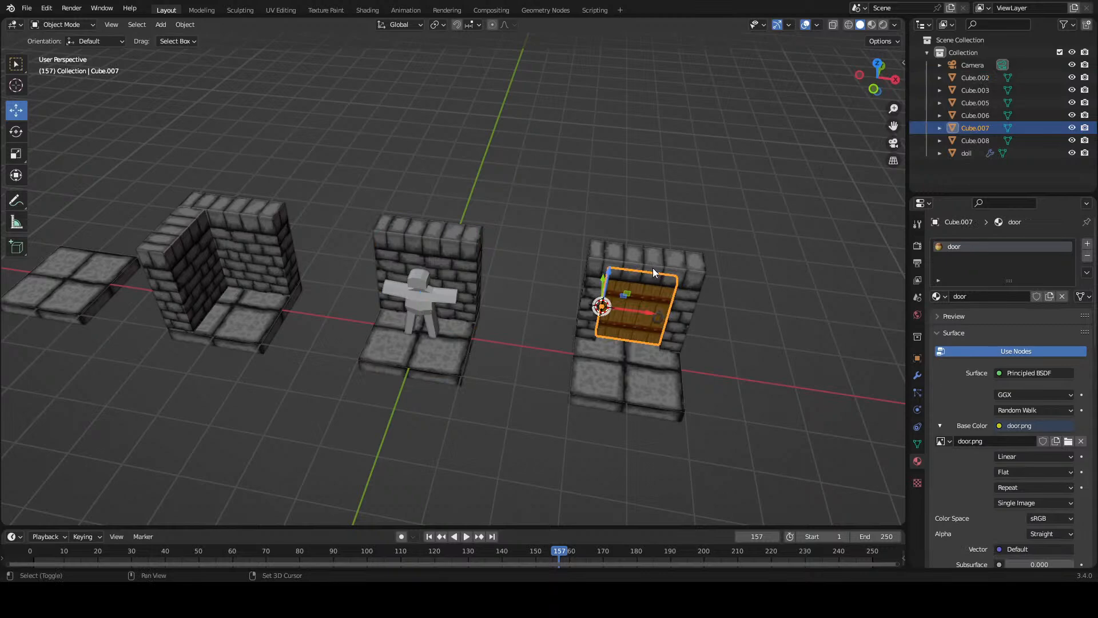
shift+click(653, 265)
shift+click(634, 369)
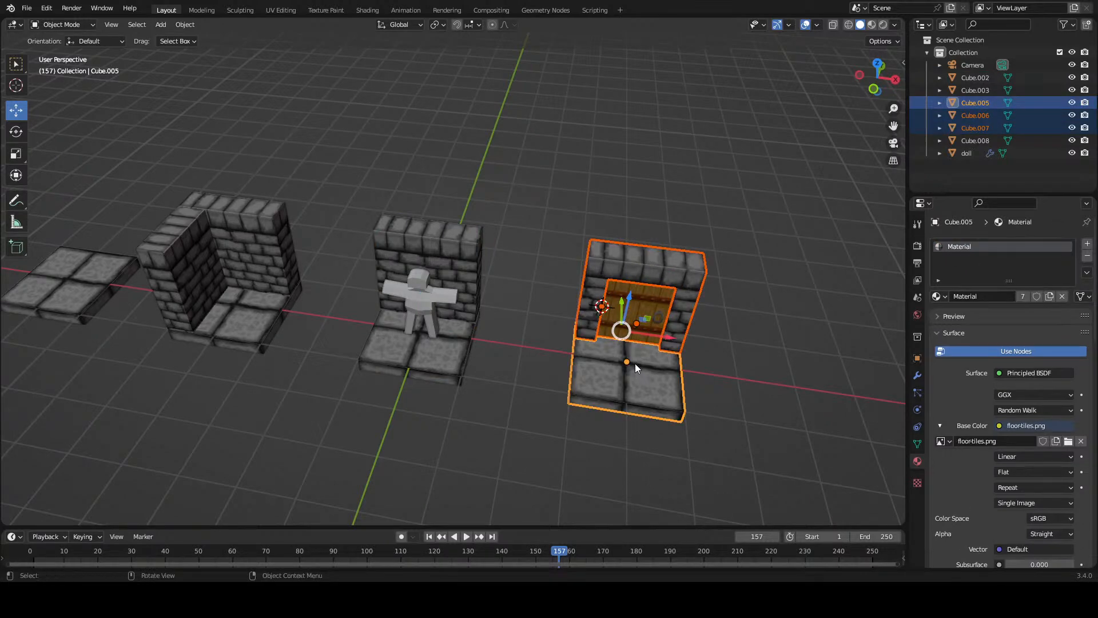
key(ctrl+j)
drag(243, 328, 487, 348)
scroll(454, 316, down, 4)
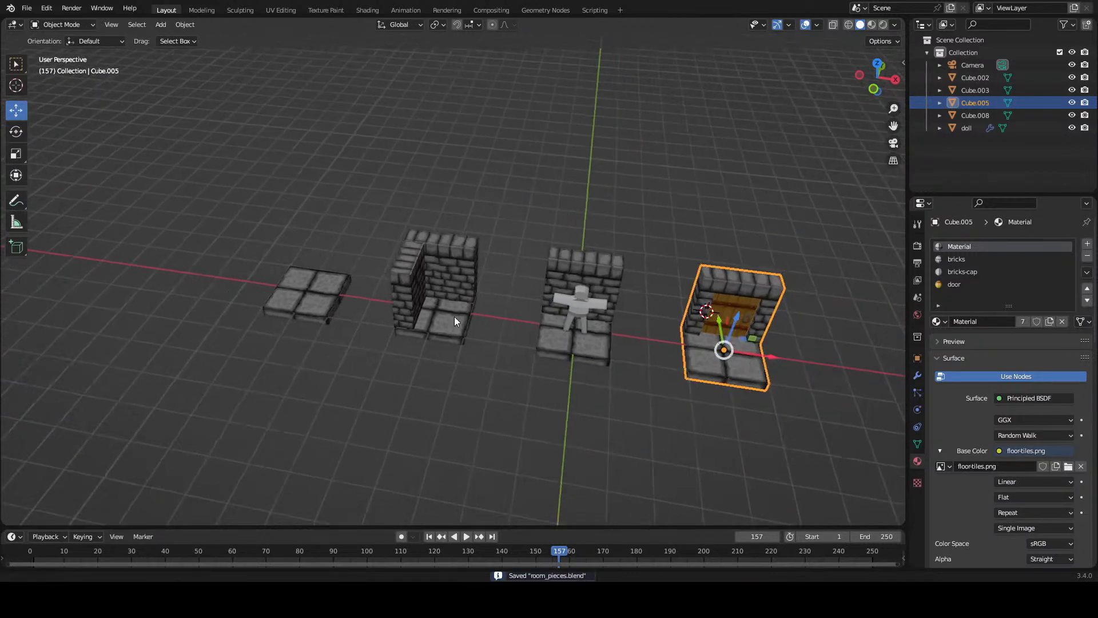
- Duplicate the corner wall piece and move the copy along Y to open ground in front of the row
drag(435, 318, 449, 290)
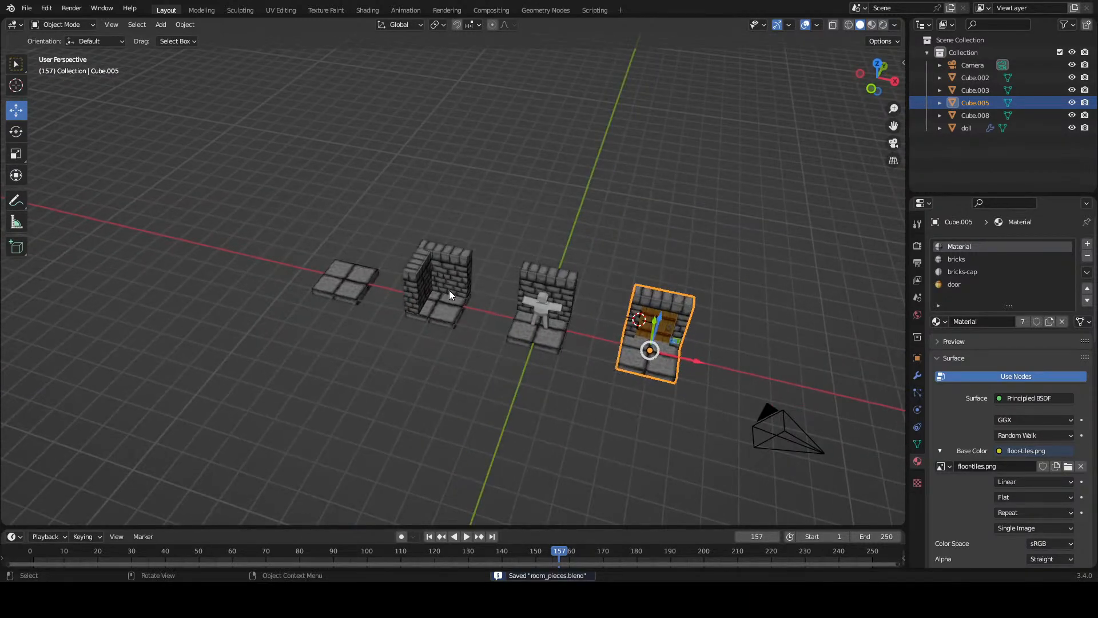
click(448, 290)
key(shift+d)
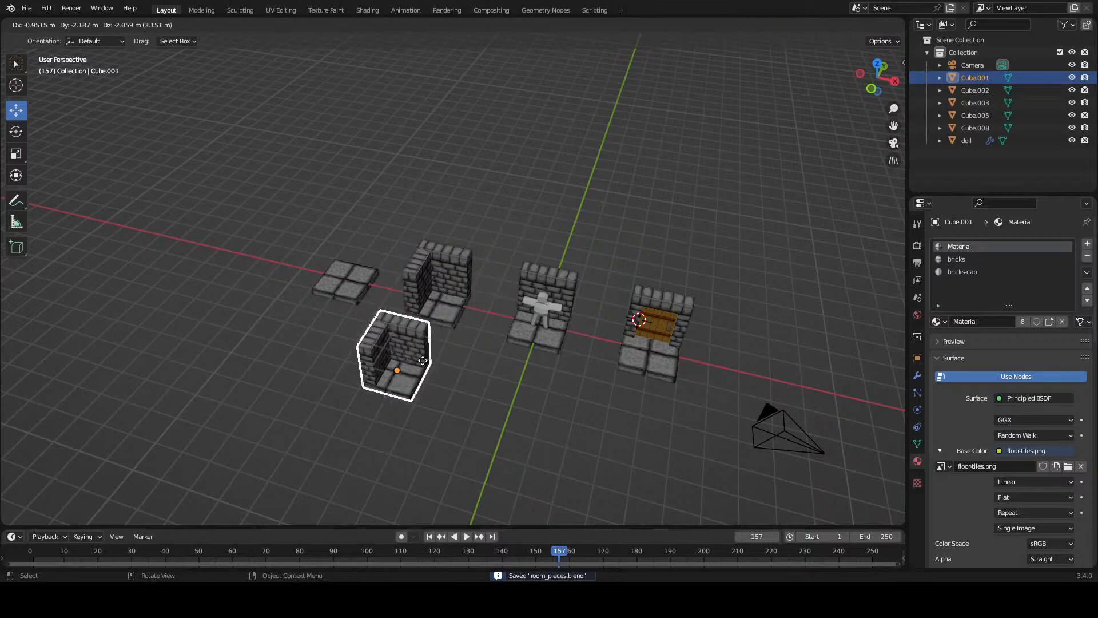
right_click(442, 331)
drag(442, 331, 452, 296)
key(g)
key(y)
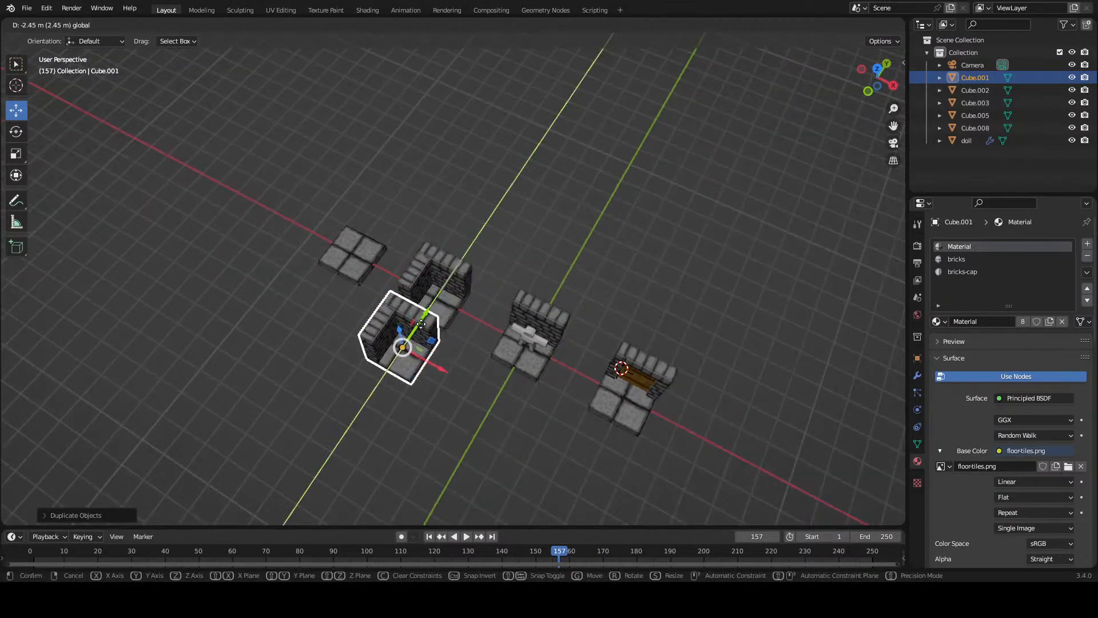
click(385, 410)
- Duplicate the straight wall piece and place the copy flush against the copied corner piece
drag(392, 397, 545, 281)
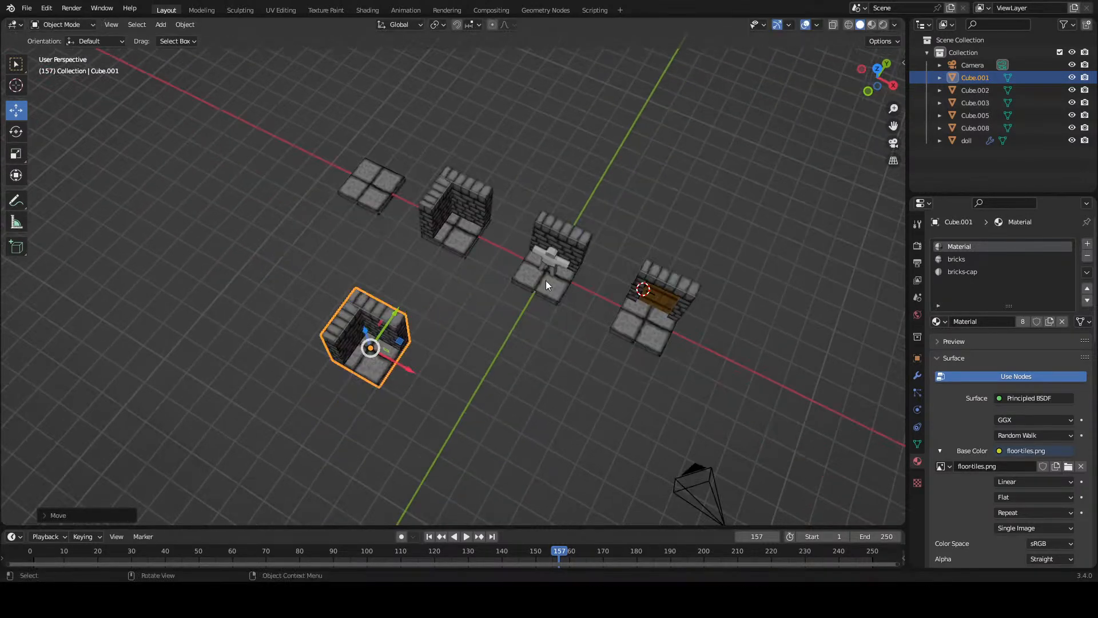
click(546, 283)
key(shift+d)
right_click(531, 303)
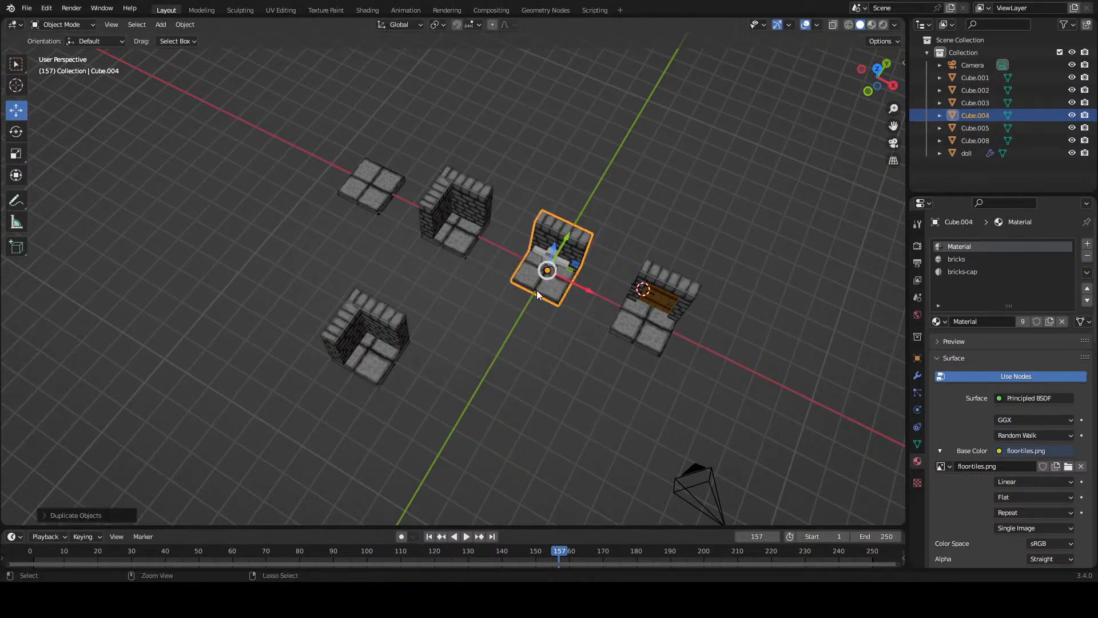
drag(565, 236, 490, 365)
drag(512, 429, 491, 379)
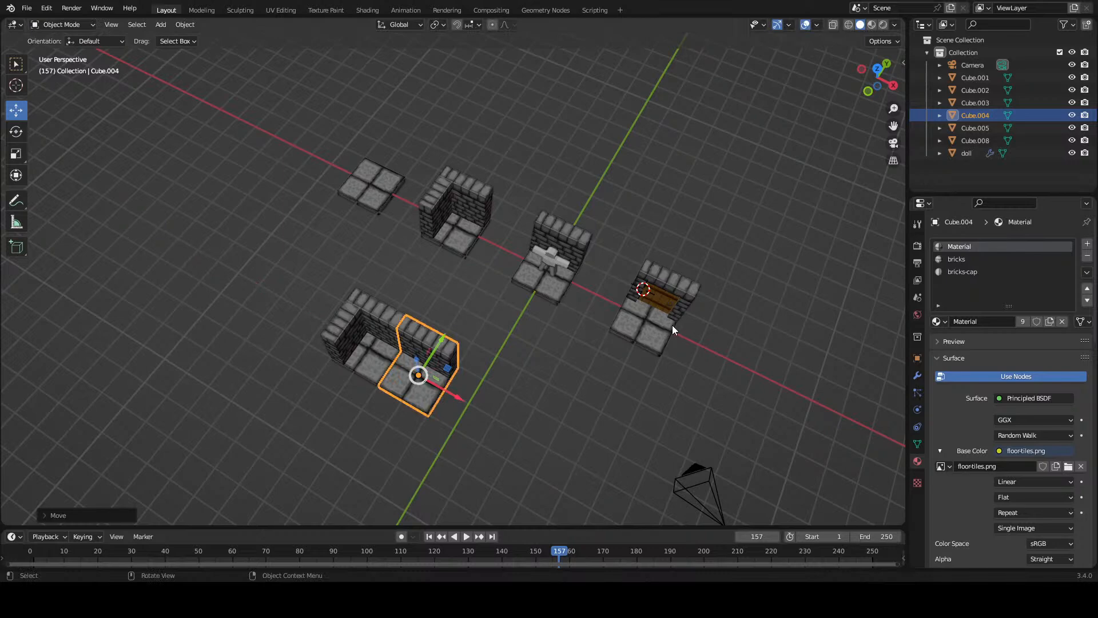
- Duplicate the doorway piece and place the copy at the open end of the assembled wall
click(668, 322)
key(shift+d)
right_click(632, 354)
drag(657, 321, 460, 480)
drag(468, 426, 577, 337)
key(g)
key(x)
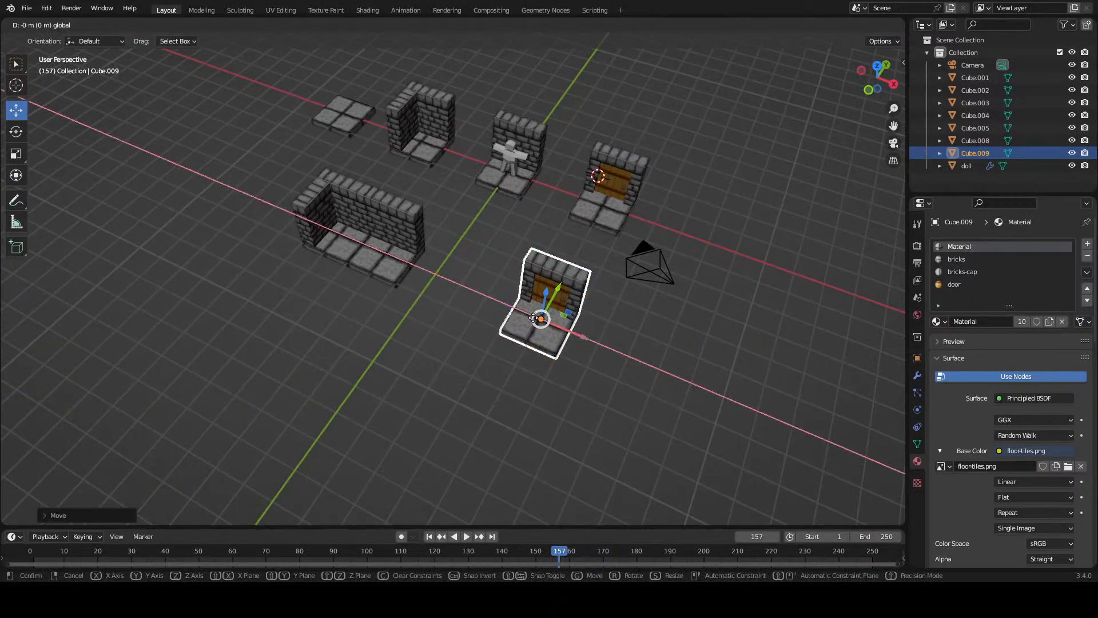
click(422, 289)
- Duplicate the plain floor piece and place the copy in front of the assembled wall's middle floor tiles
drag(420, 284, 402, 204)
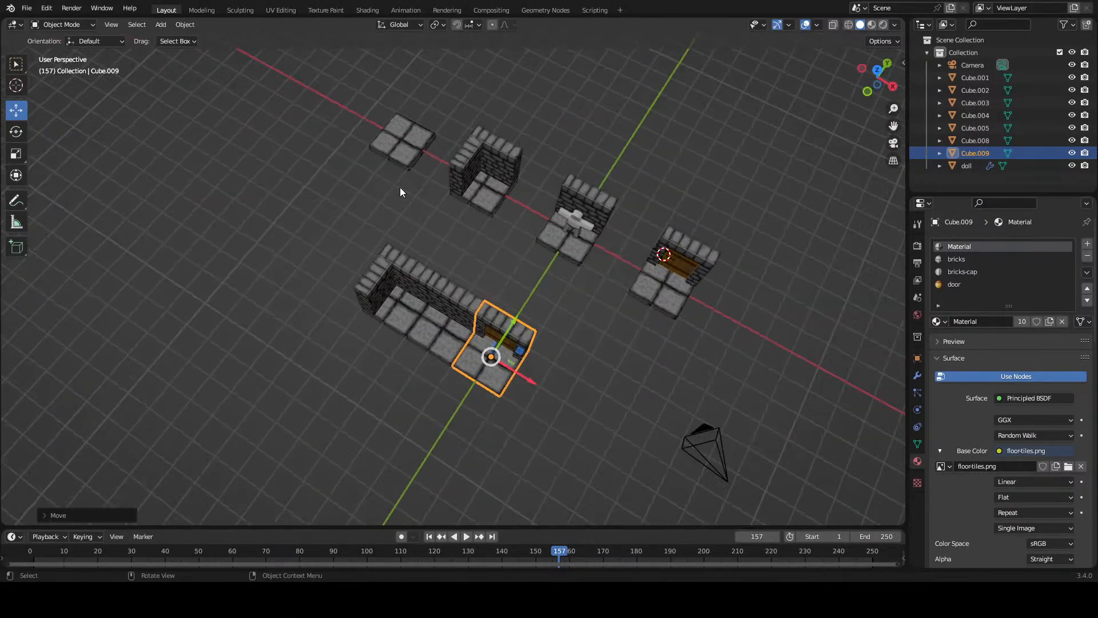
click(406, 146)
key(shift+d)
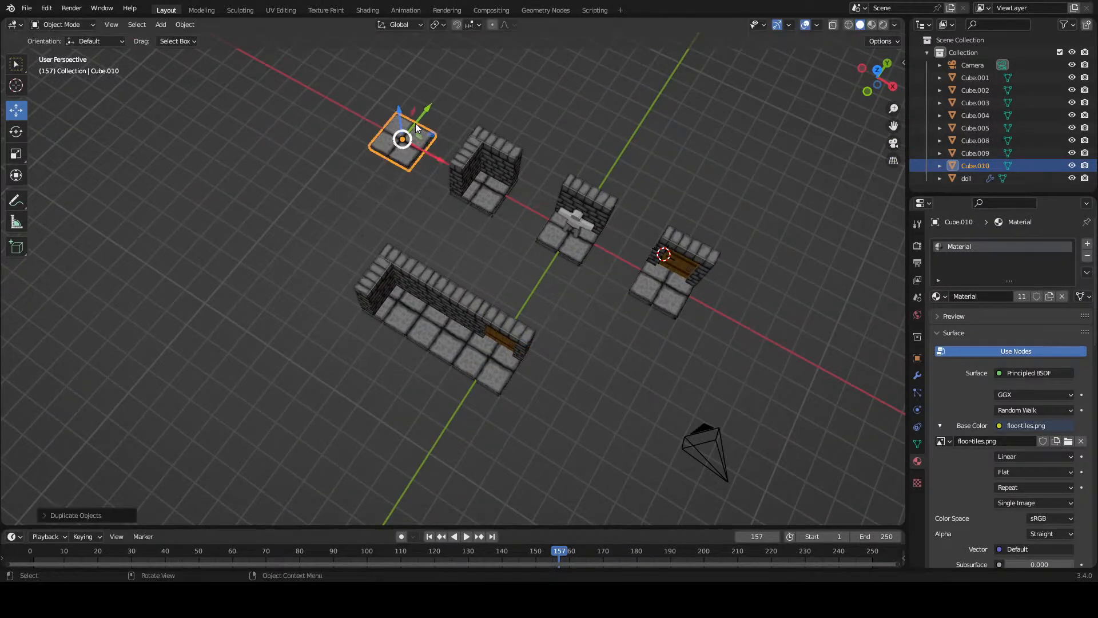
key(y)
click(318, 286)
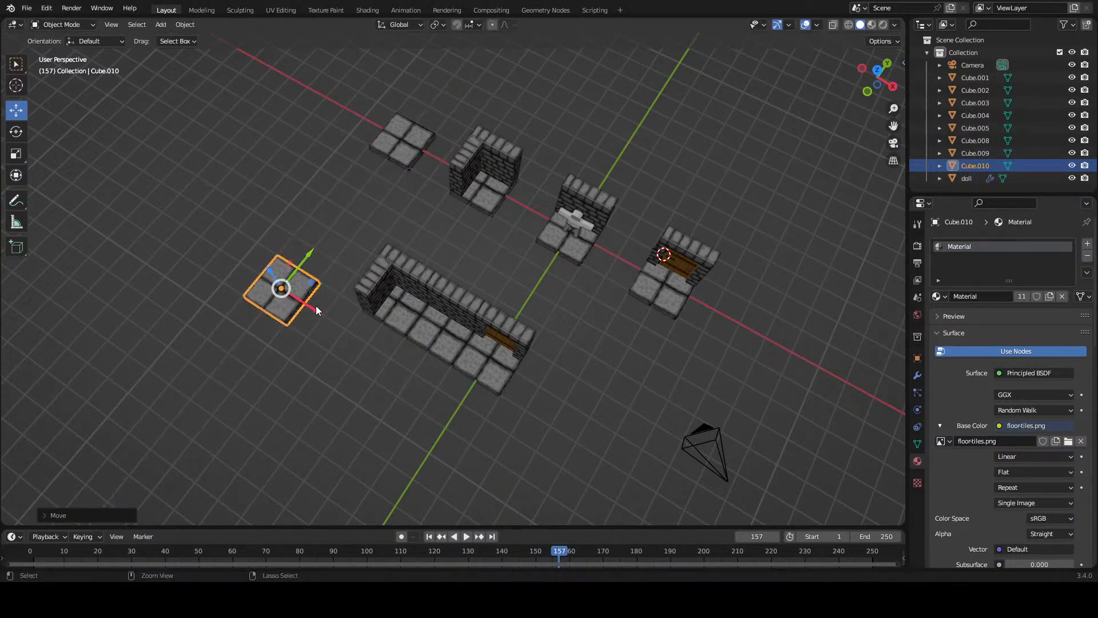
key(g)
key(x)
click(429, 408)
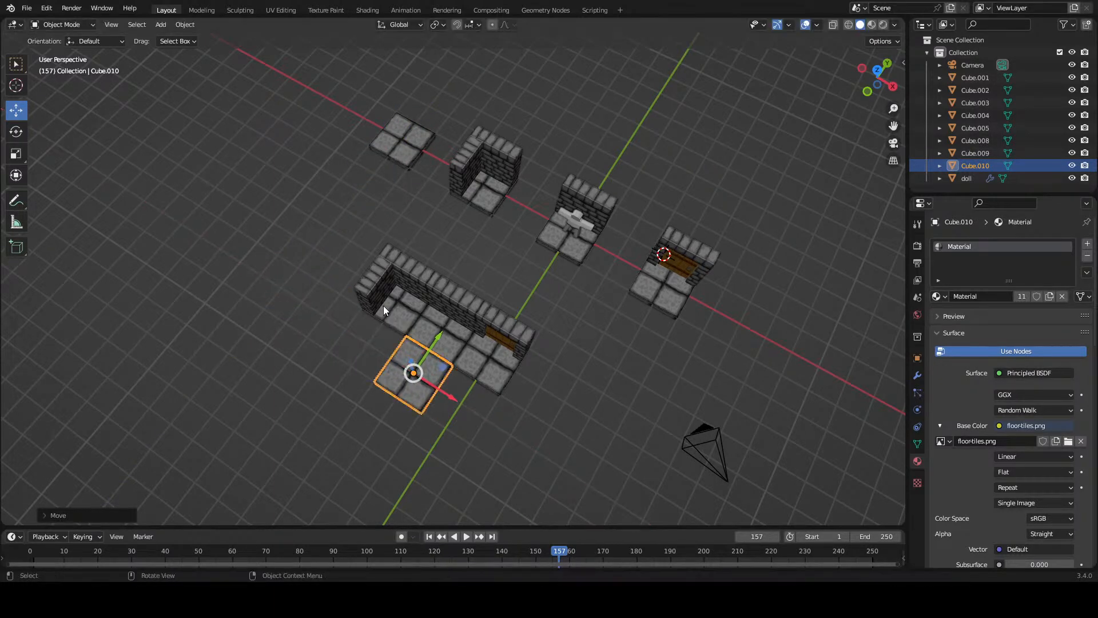
- Duplicate the straight wall piece, rotate the copy 90° about Z, and place it as the side wall between the corner and the added floor
click(393, 307)
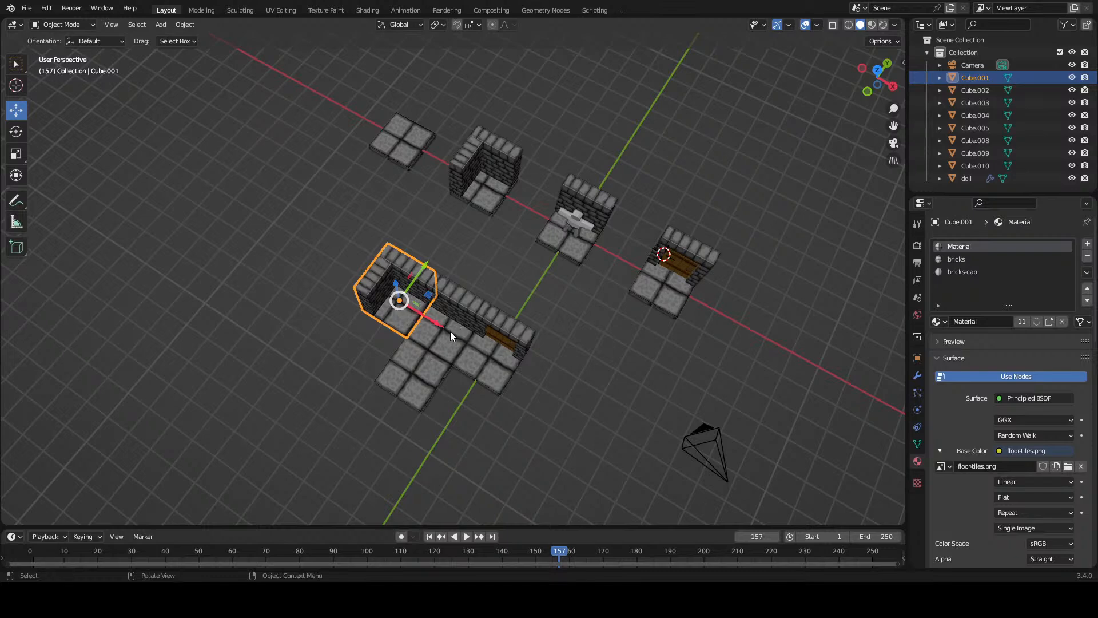
key(shift+d)
click(423, 355)
drag(466, 297, 435, 343)
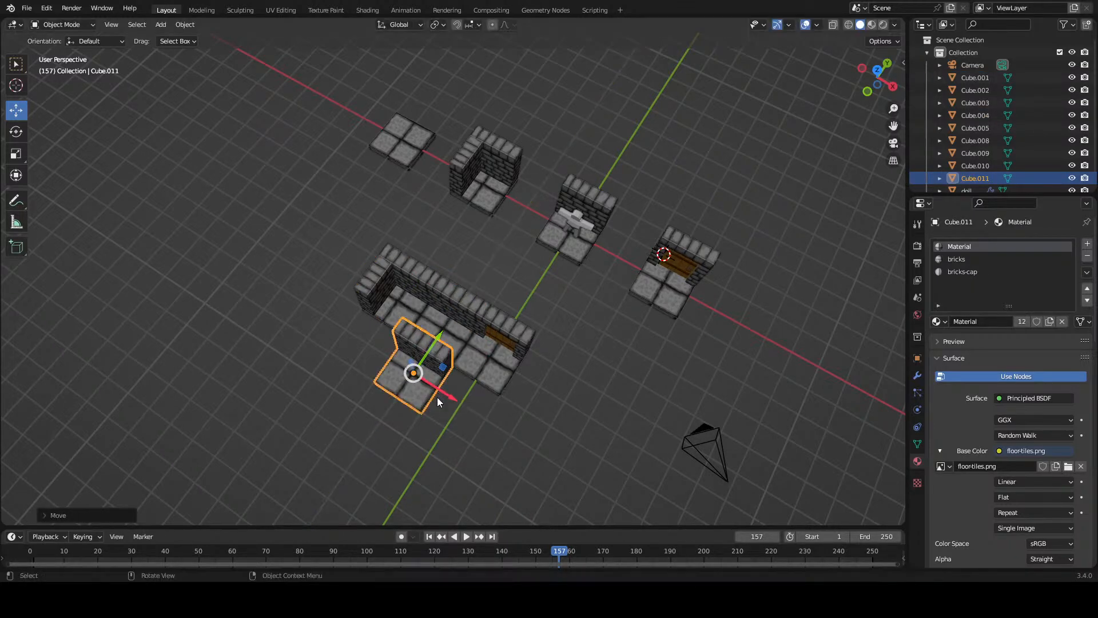
text(rz90)
key(Return)
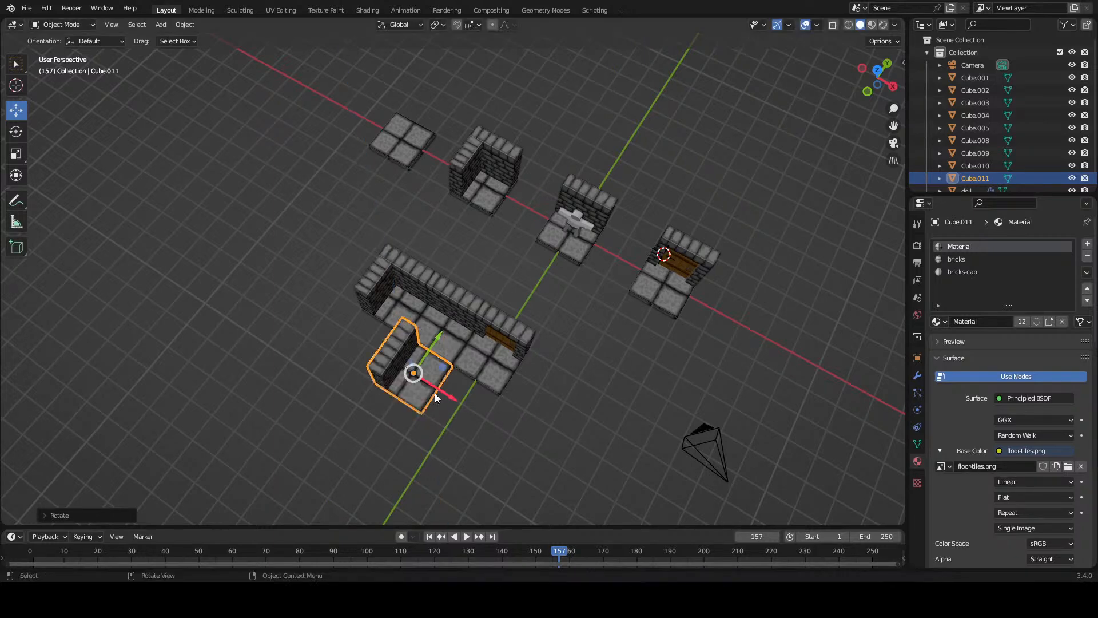
drag(435, 397, 410, 379)
drag(433, 337, 389, 320)
- Extend the room's back wall past the doorway with two copies of the straight wall piece
scroll(423, 280, up, 3)
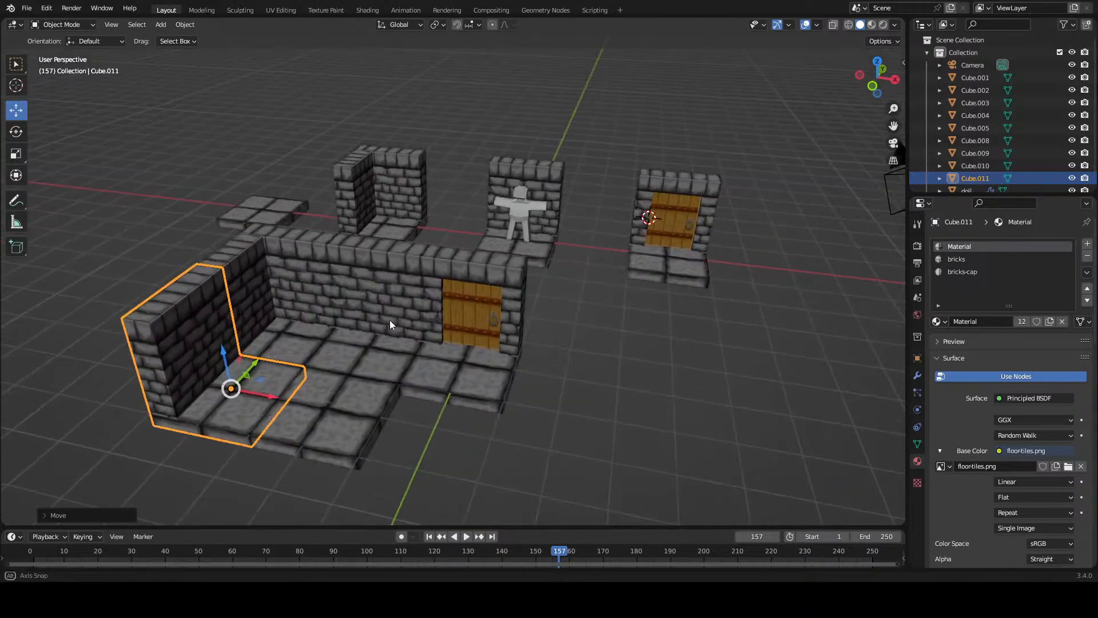
click(383, 324)
key(shift+d)
right_click(434, 340)
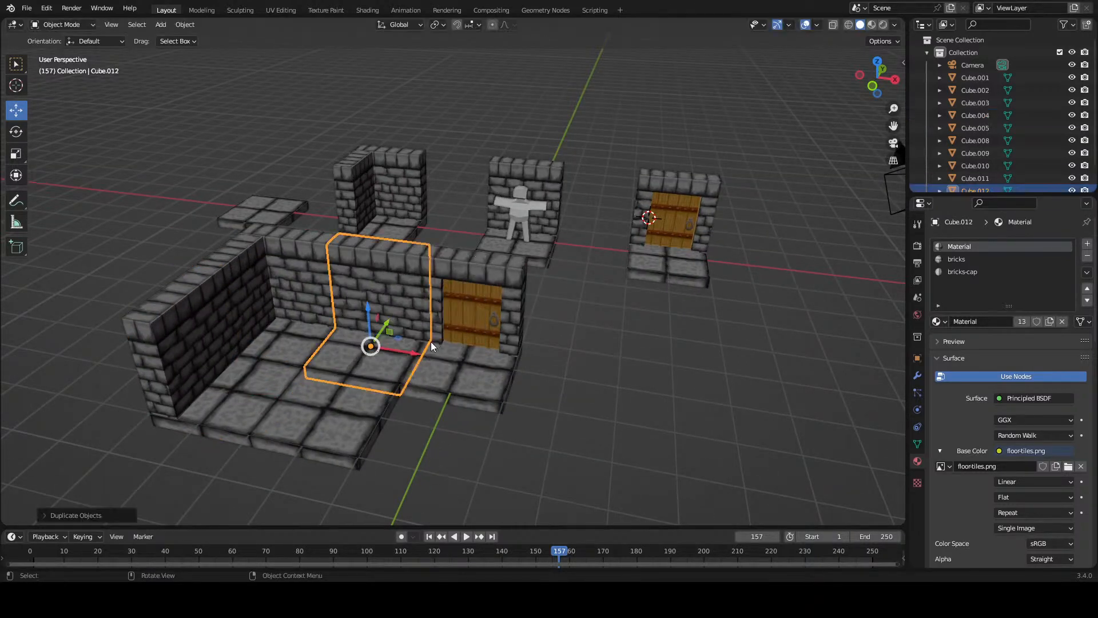
drag(406, 348, 380, 355)
key(shift+d)
right_click(491, 385)
drag(443, 380, 541, 394)
- Duplicate the room's plain floor piece three times along X to fill the front row to the wall's open end
click(184, 415)
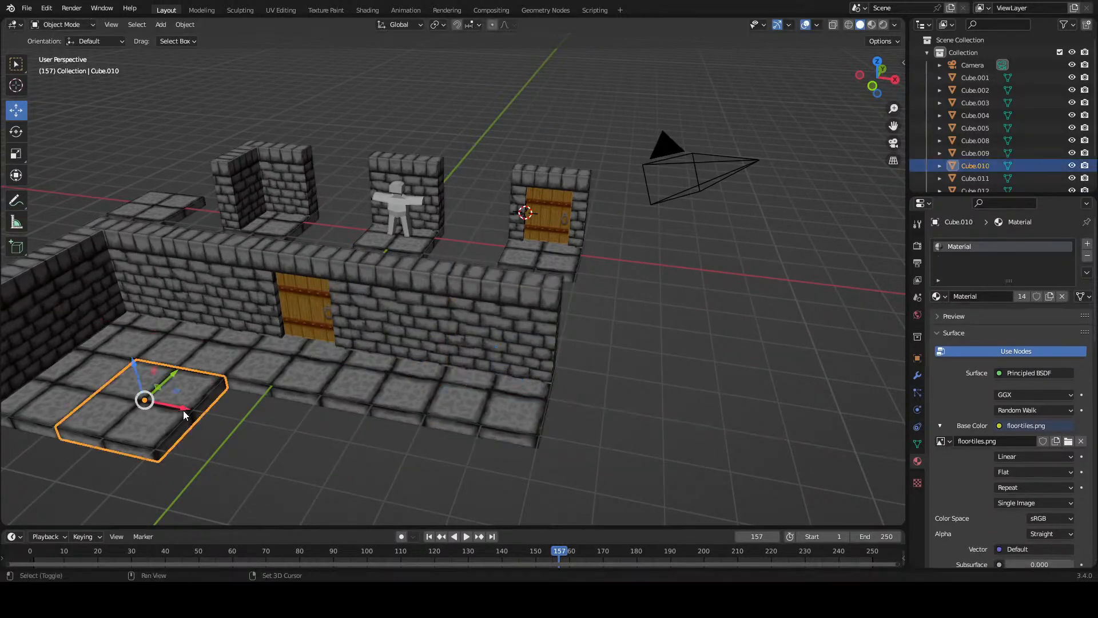
key(shift+d)
right_click(232, 413)
drag(181, 409, 481, 481)
key(shift+d)
right_click(327, 427)
key(shift+d)
right_click(474, 452)
drag(573, 380, 612, 303)
drag(441, 352, 478, 344)
- Duplicate a straight wall piece, rotate the copy 90° about Z, and place it behind the back wall on one side of the door
scroll(532, 318, down, 3)
scroll(532, 326, down, 3)
drag(321, 440, 560, 296)
drag(426, 323, 455, 356)
click(462, 403)
key(shift+d)
right_click(457, 367)
text(rz90)
key(Return)
drag(486, 380, 416, 358)
drag(482, 338, 440, 366)
- Duplicate the corridor side wall along X to the door's other side and rotate the copy 180° about Z
key(shift+d)
key(x)
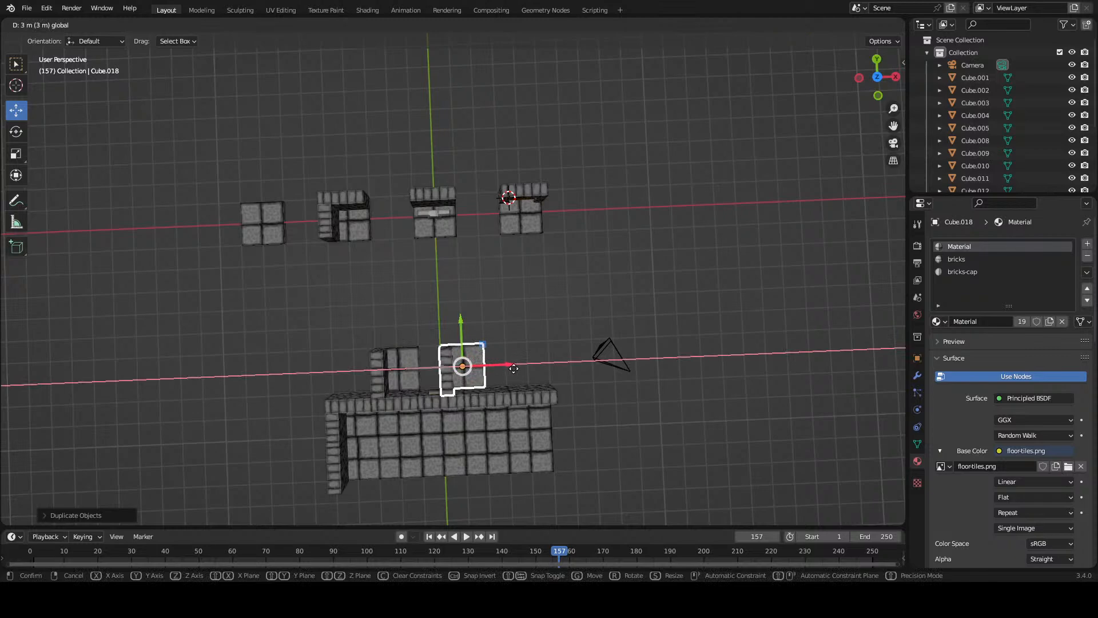
key(Return)
text(rz180)
key(Return)
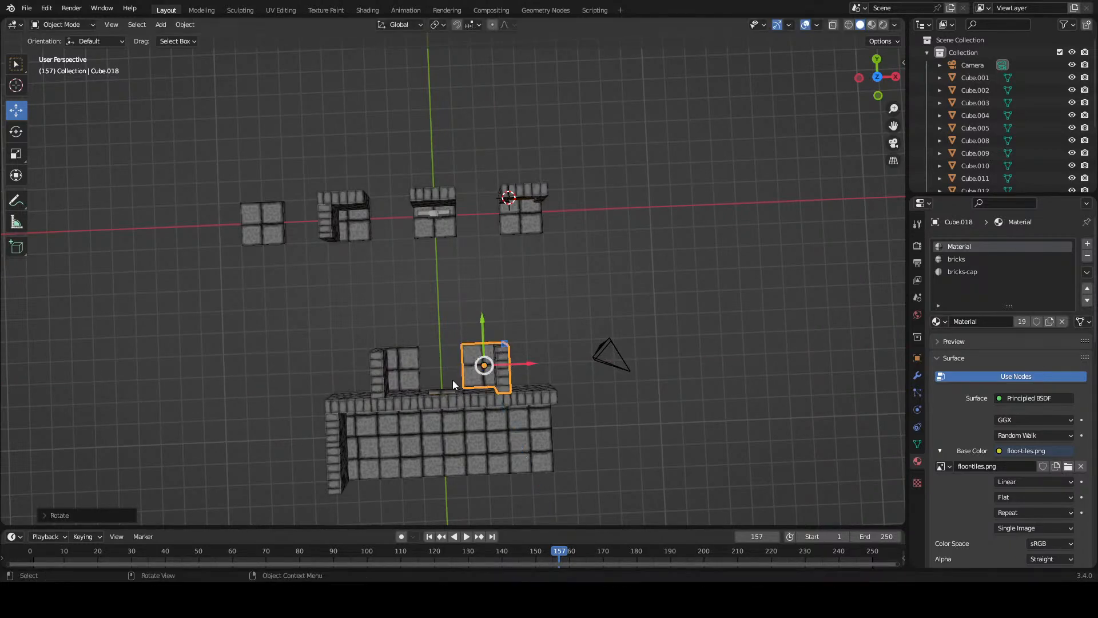
- Duplicate a floor piece, move the copy behind the door beyond the two corridor side walls, and save the file
drag(452, 379, 464, 415)
click(464, 437)
key(shift+d)
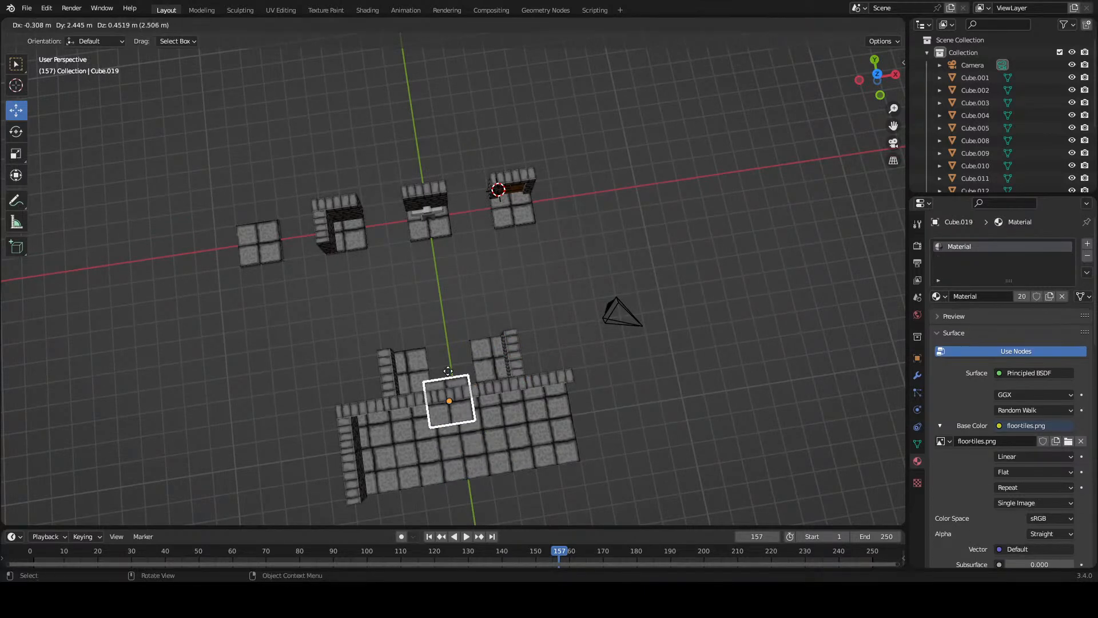
right_click(448, 375)
drag(447, 375, 465, 321)
click(524, 286)
drag(402, 415, 513, 349)
key(ctrl+s)
- Try moving one corridor side wall along X flush against the opposite piece, and move it back to its original spot
click(485, 343)
drag(512, 351, 444, 420)
click(533, 332)
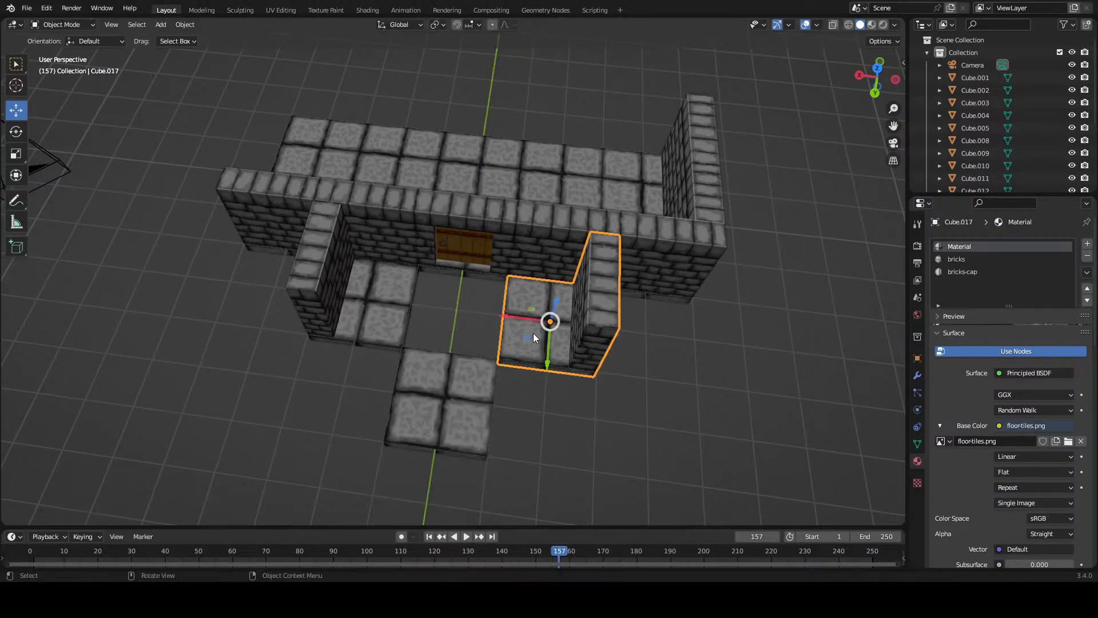
key(g)
key(x)
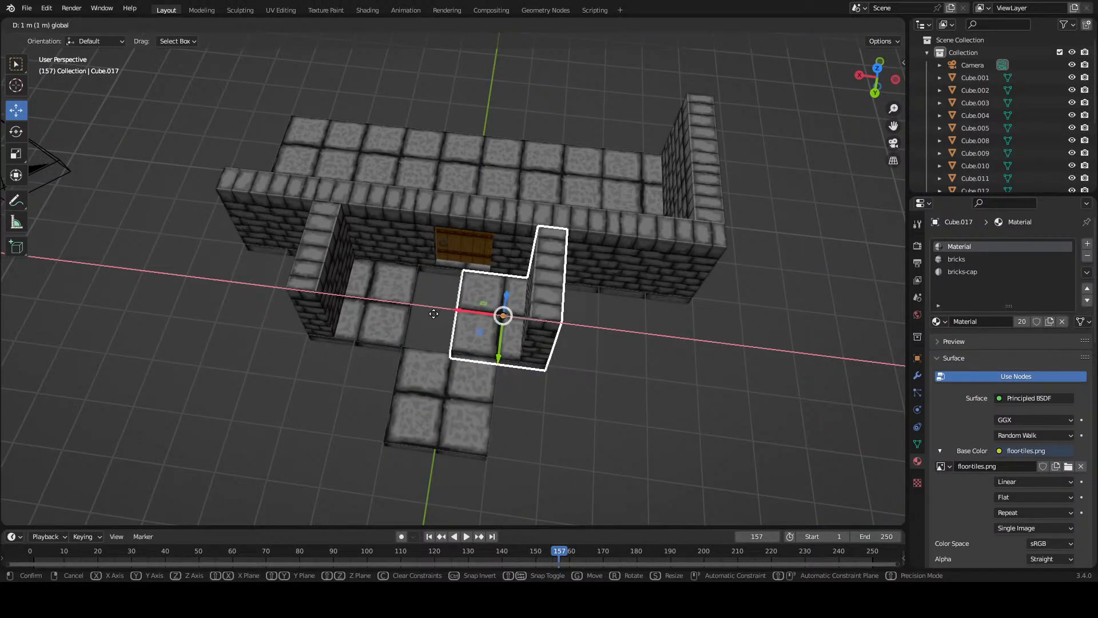
click(433, 316)
mouse_move(434, 318)
mouse_down()
mouse_move(543, 276)
mouse_move(418, 327)
mouse_up()
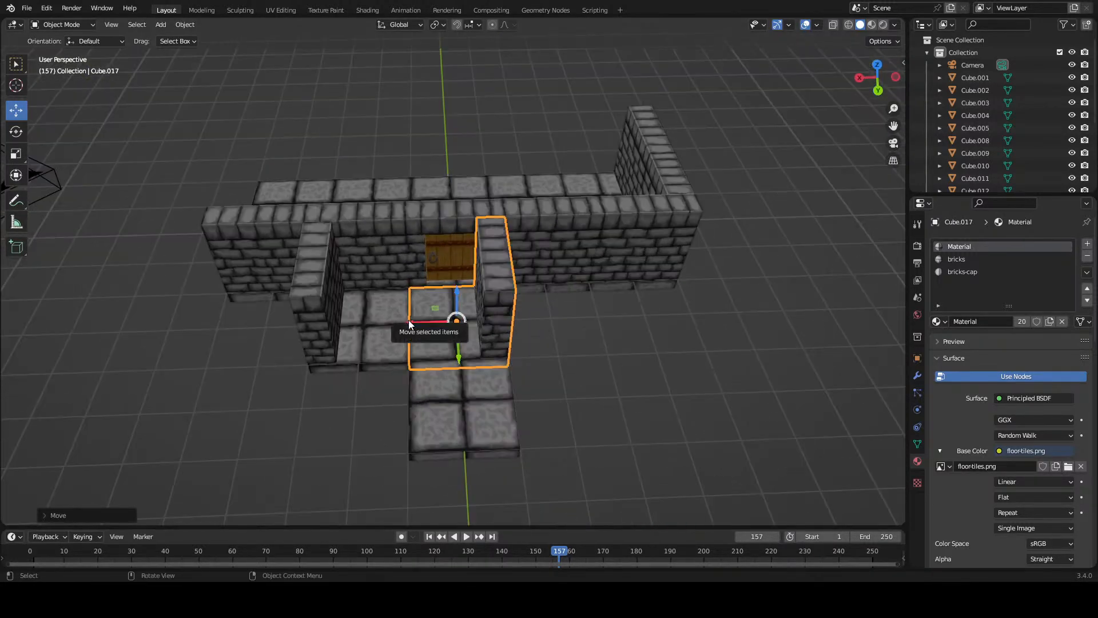
key(g)
key(x)
drag(499, 327, 499, 328)
- Move the loose floor piece into the gap between the two corridor side walls and save the file
click(449, 378)
drag(448, 372, 464, 349)
drag(449, 352, 447, 260)
key(ctrl+s)
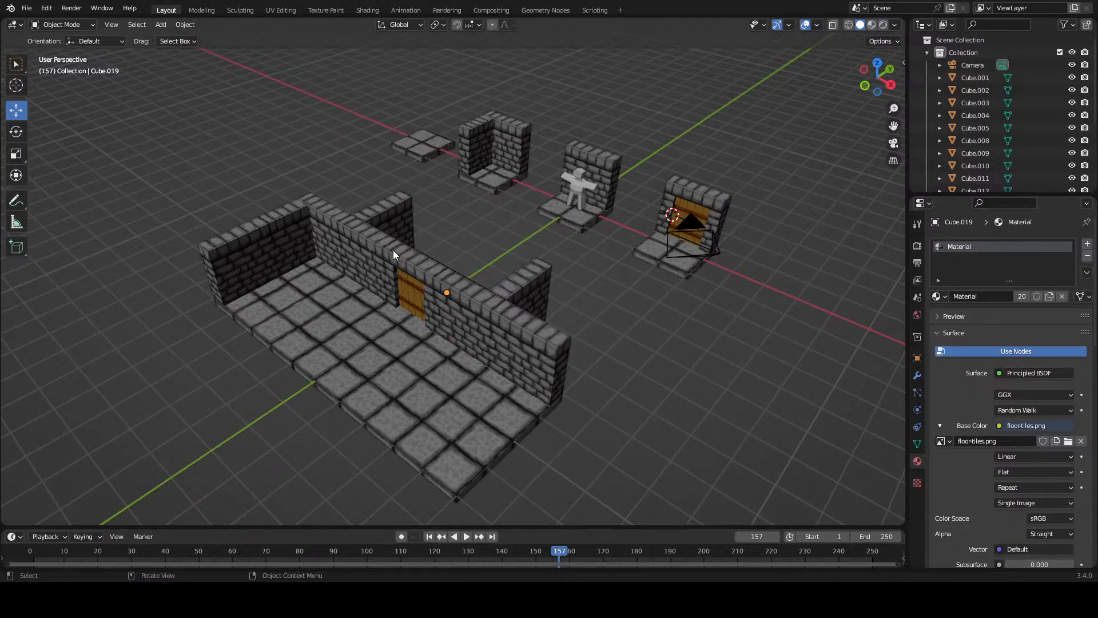
- Select all pieces of the assembled room and move them to a new collection named test_layout
drag(484, 256, 527, 241)
scroll(496, 275, down, 2)
drag(466, 311, 484, 409)
drag(350, 477, 461, 215)
drag(238, 204, 389, 310)
key(m)
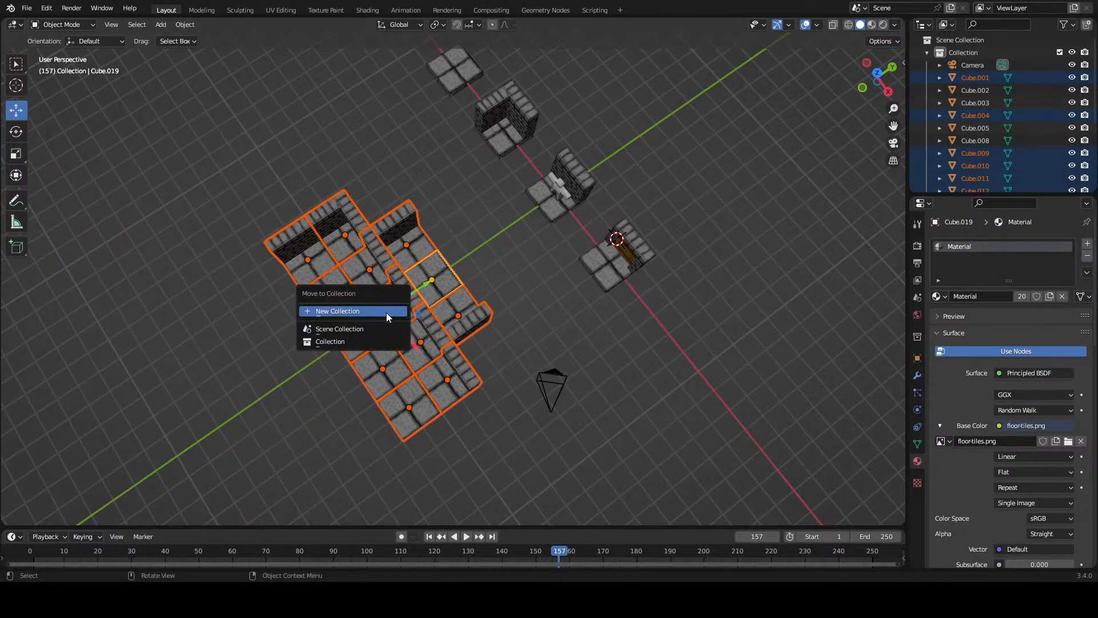
click(386, 311)
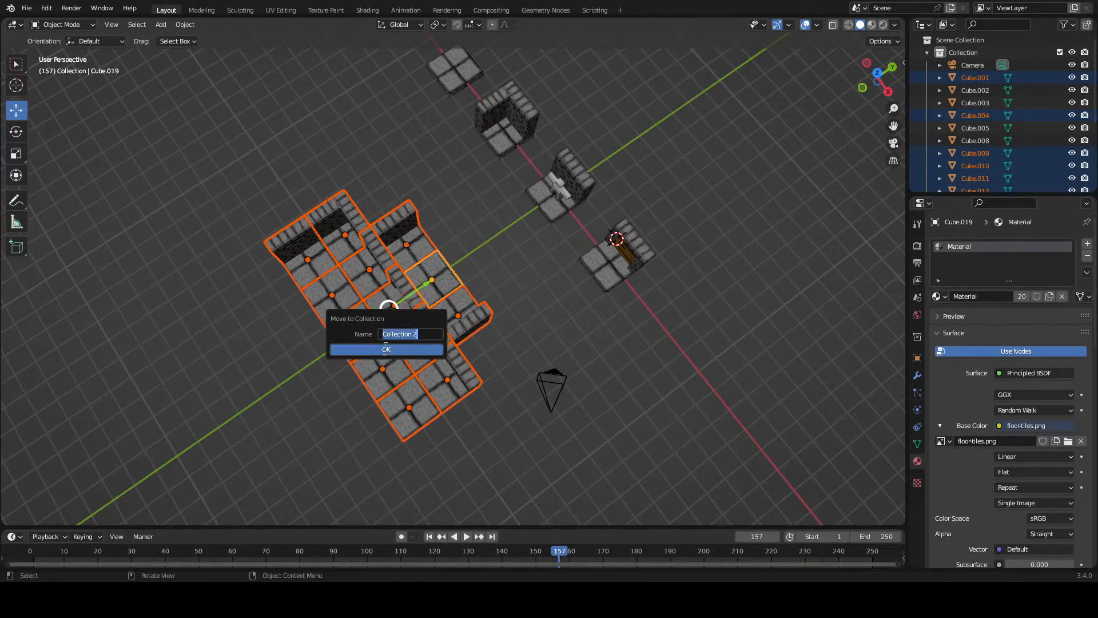
text(test_layout)
key(Return)
click(385, 345)
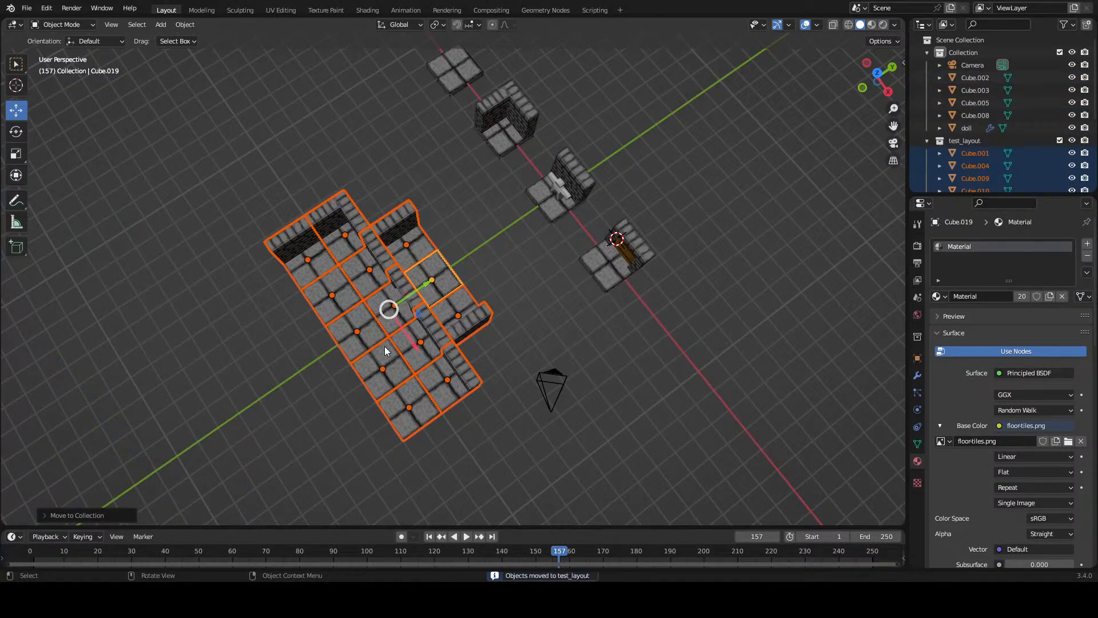
- Hide the test_layout collection, save the file, and make the collection visible again
click(1071, 140)
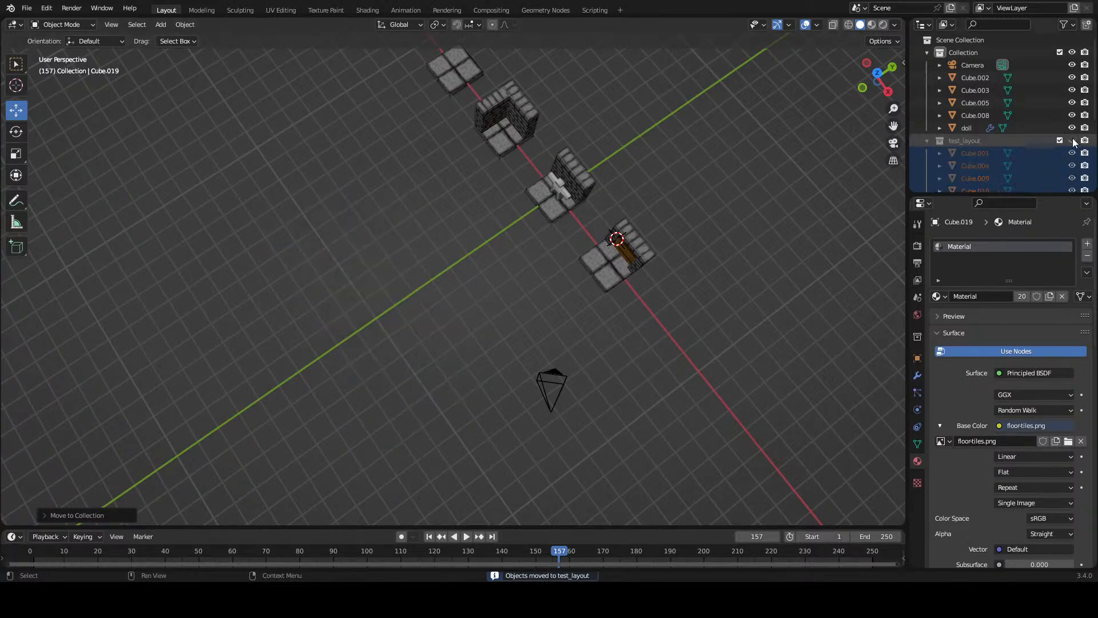
key(ctrl+s)
drag(404, 293, 426, 338)
scroll(489, 255, up, 3)
drag(496, 246, 429, 317)
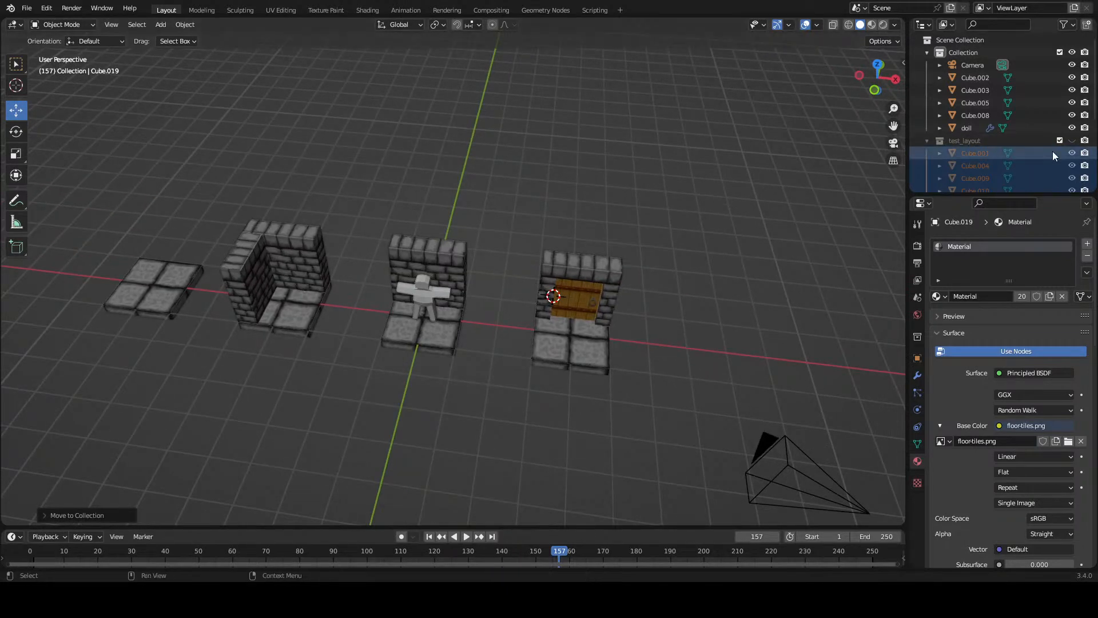
click(1071, 140)
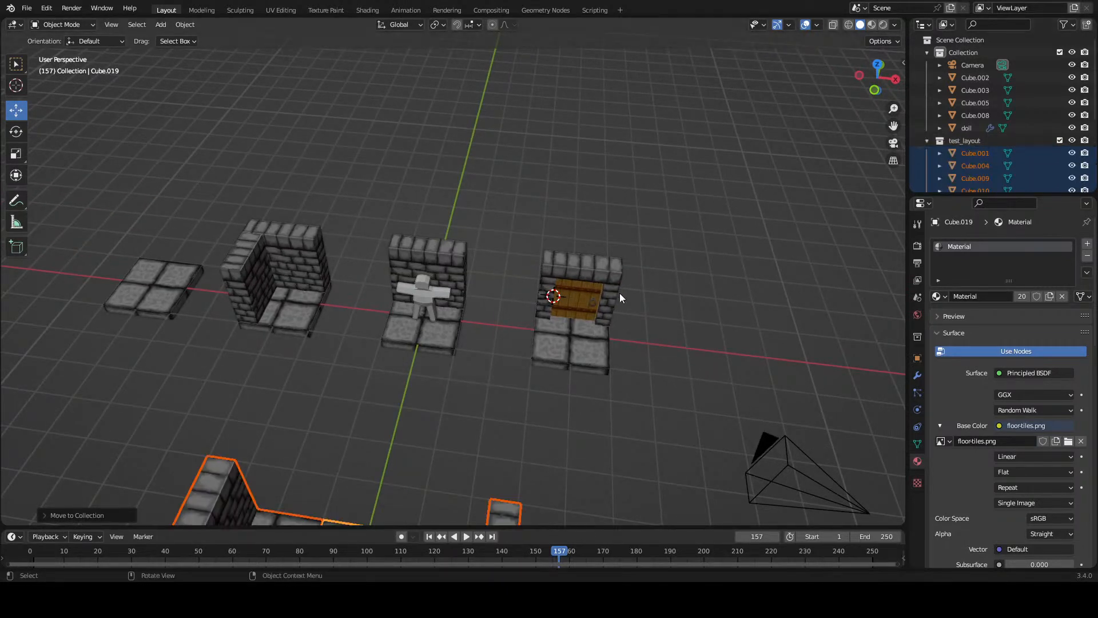
drag(605, 303, 574, 251)
scroll(574, 252, down, 2)
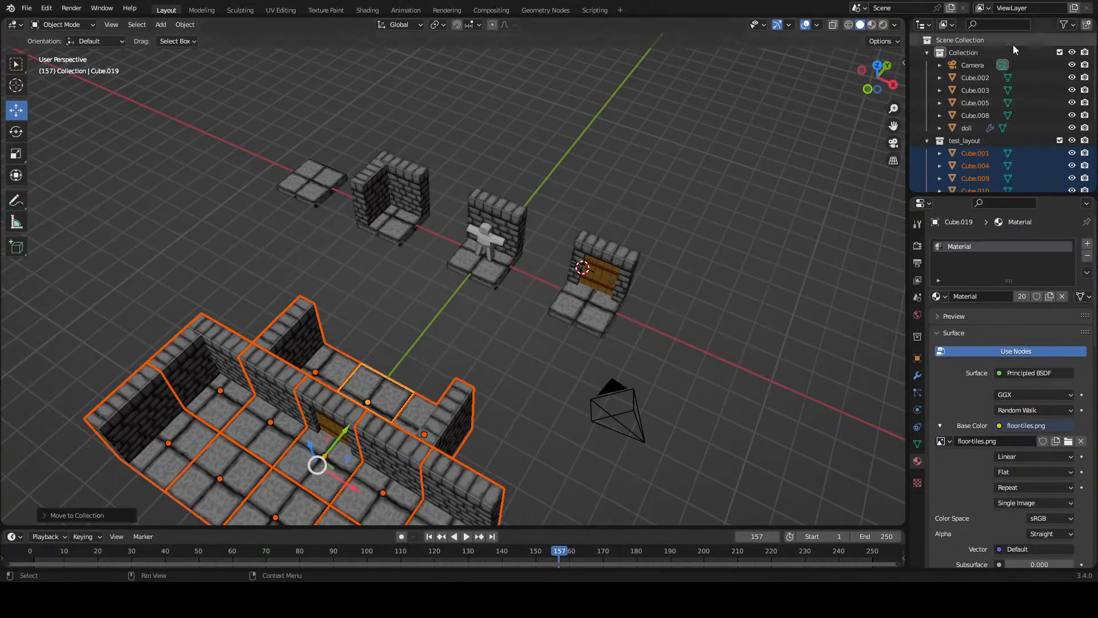
- Enable the Selectable restriction toggle in the outliner, make the test_layout collection unselectable, and save the file
click(1063, 25)
click(977, 64)
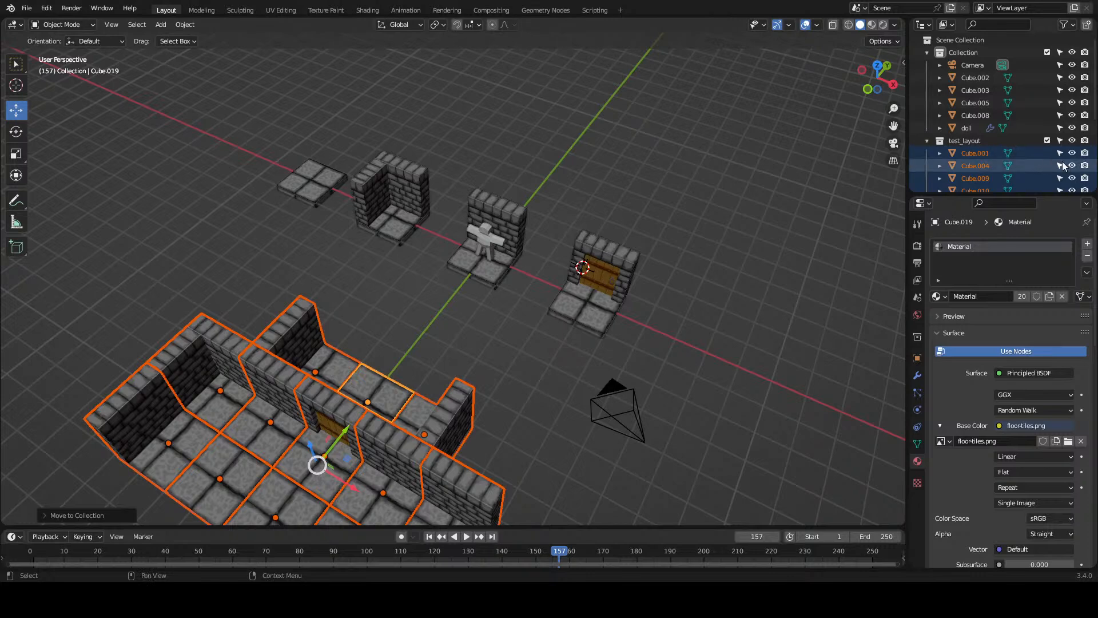
click(1060, 140)
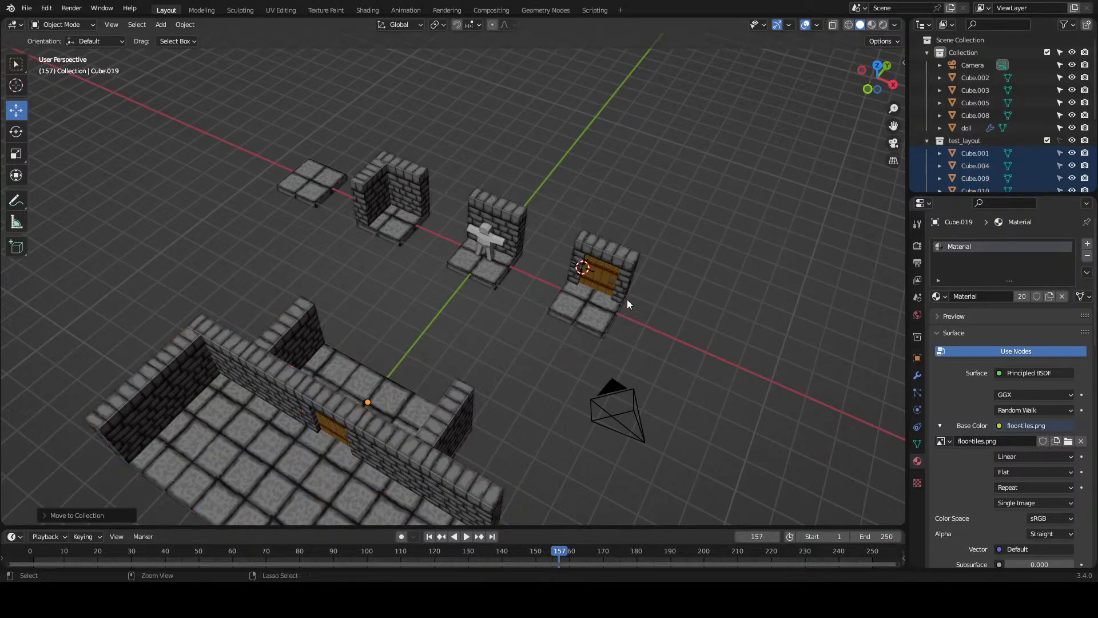
key(ctrl+s)
drag(394, 397, 520, 241)
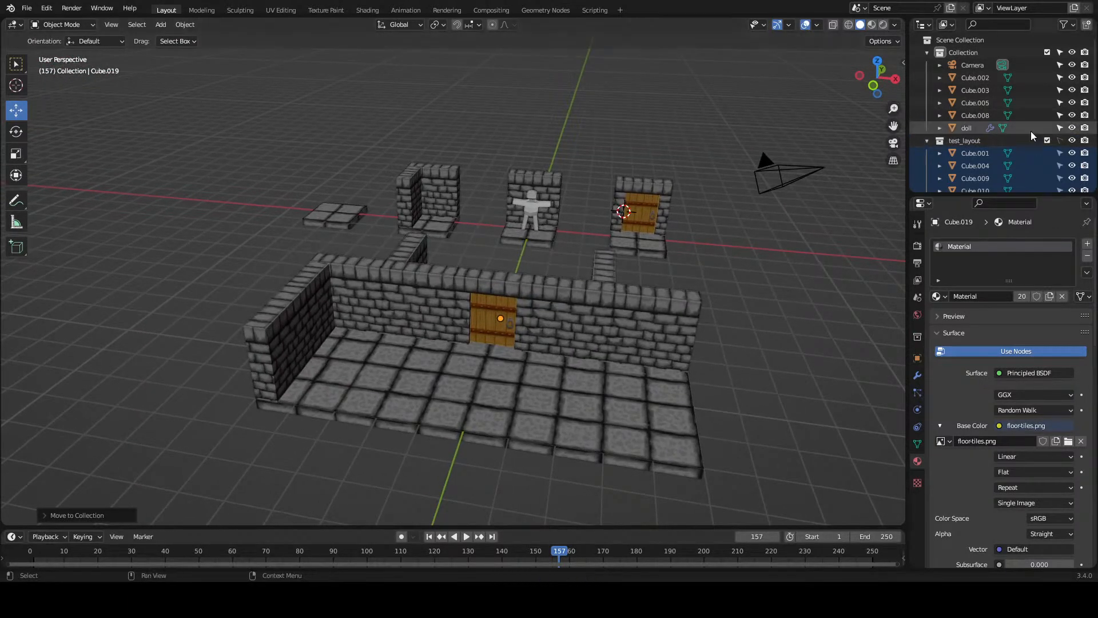
- Duplicate the room's corner section of two side pieces, a straight wall and a floor, and raise the copy 2 m along Z
drag(496, 290, 411, 290)
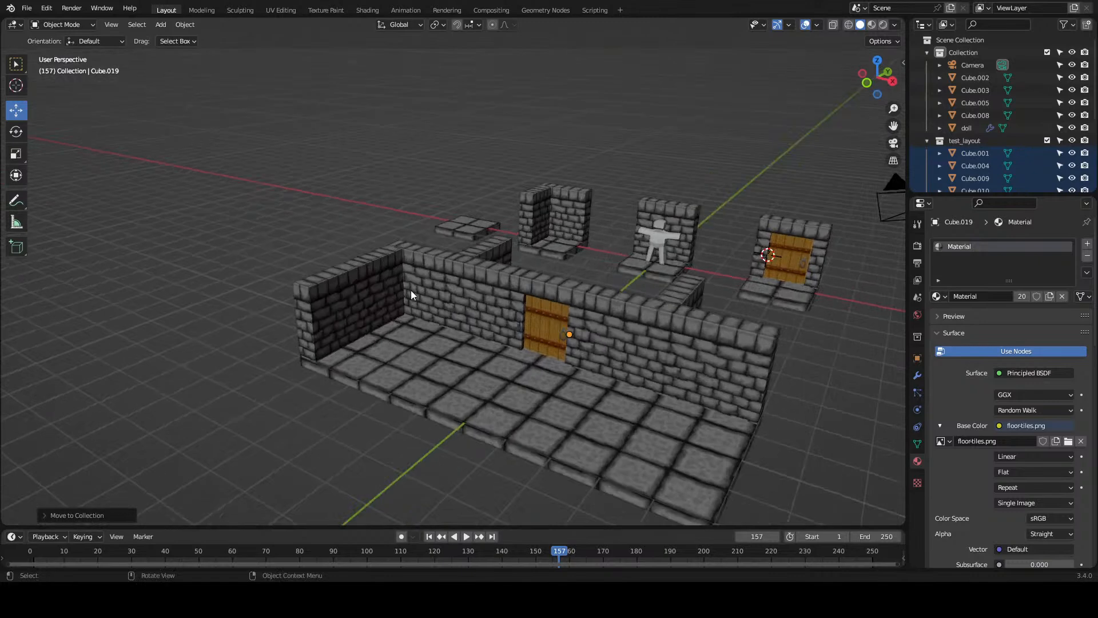
click(364, 353)
shift+click(397, 289)
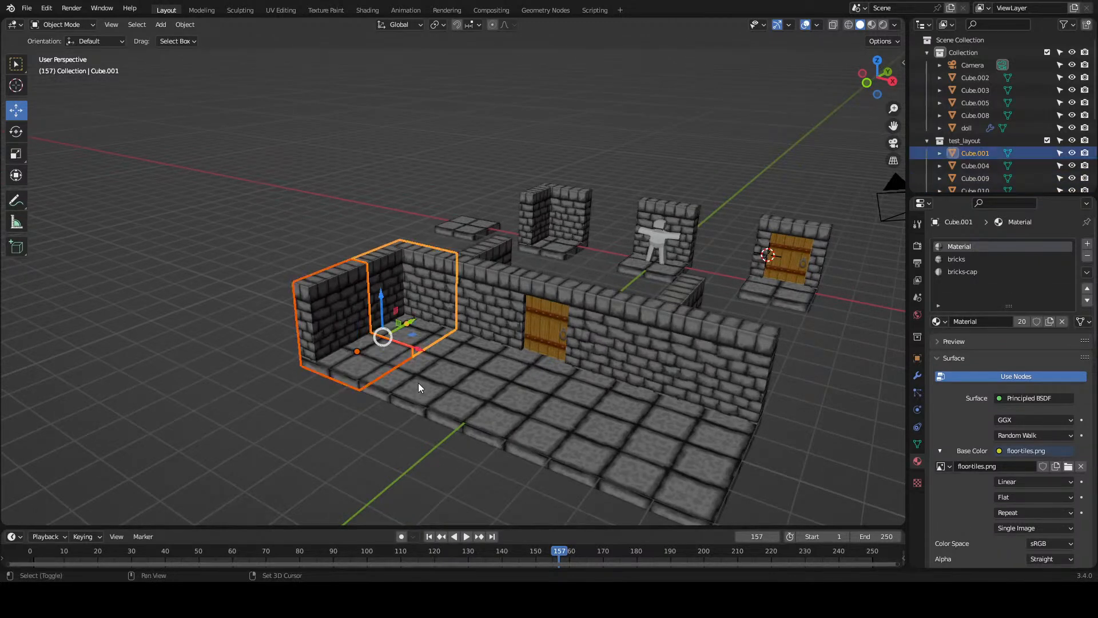
shift+click(471, 320)
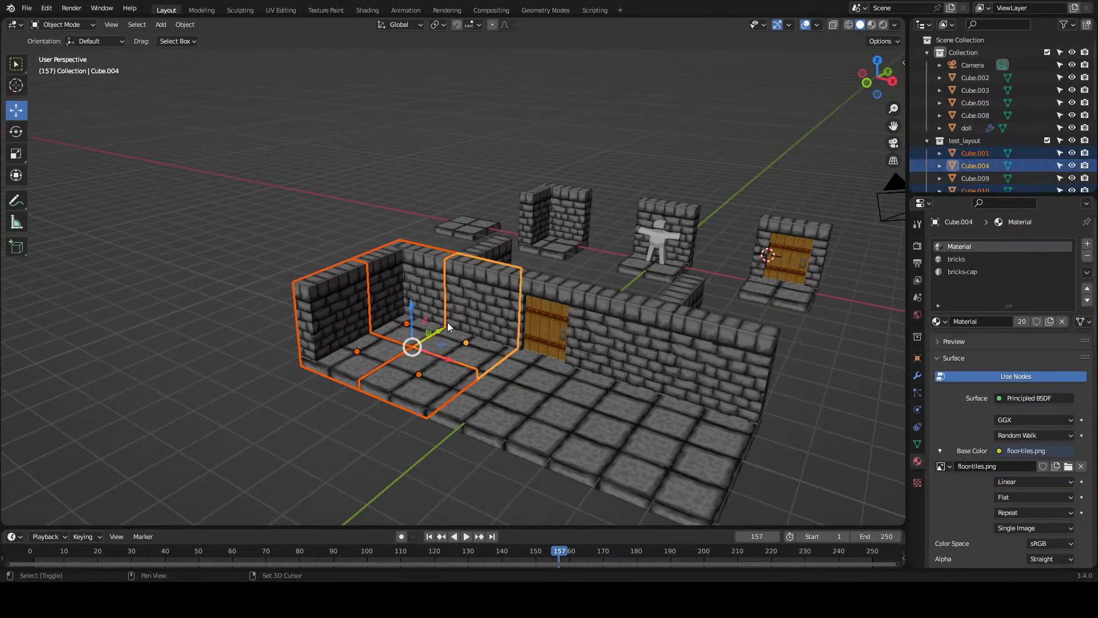
key(shift+d)
right_click(406, 260)
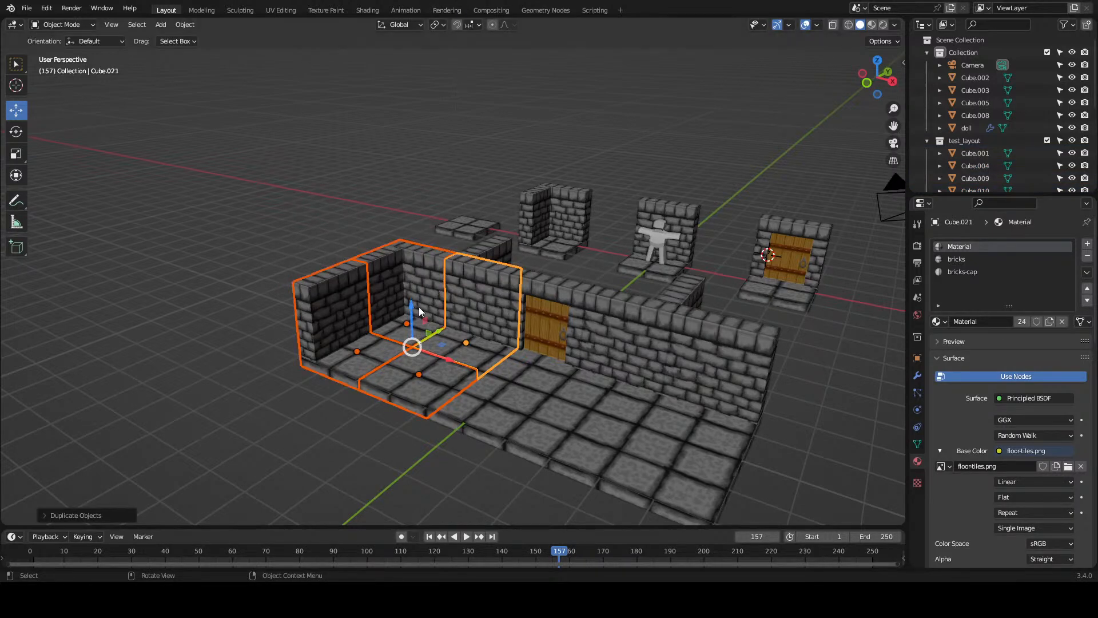
key(g)
key(z)
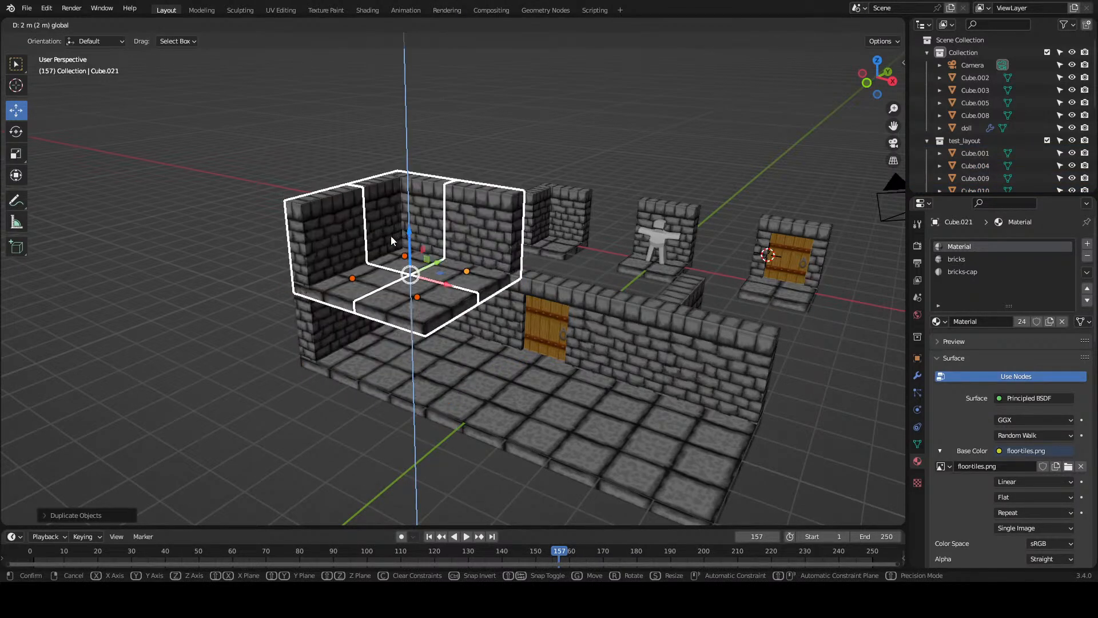
click(404, 241)
- Move the raised section 4 m along negative X so it sits flush outside the room's side wall
drag(404, 240, 458, 330)
key(g)
key(x)
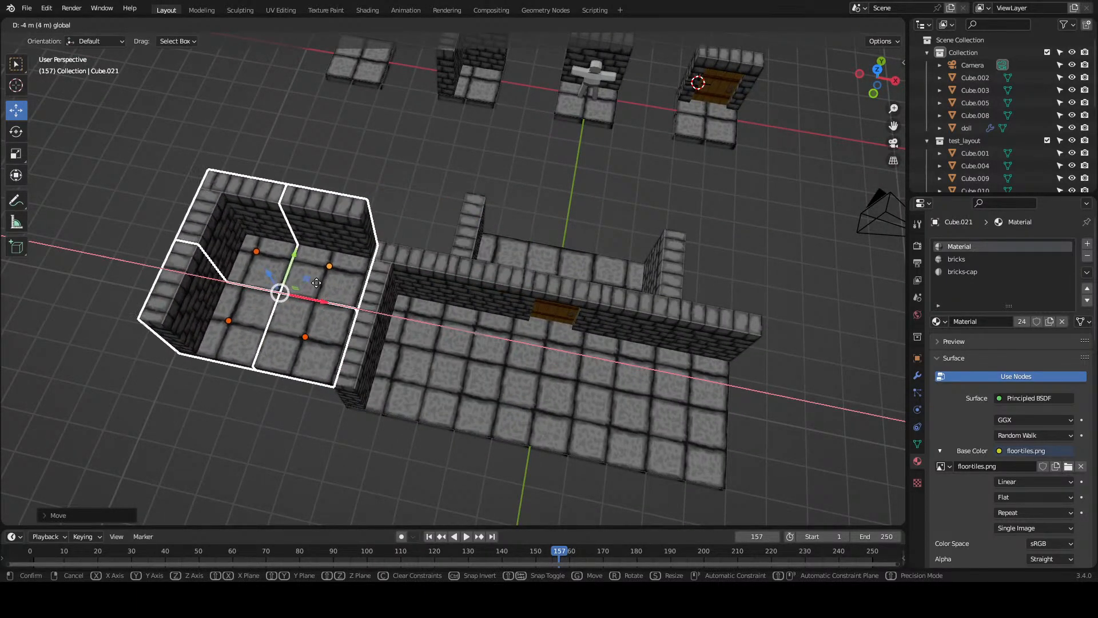
click(338, 293)
drag(338, 293, 417, 232)
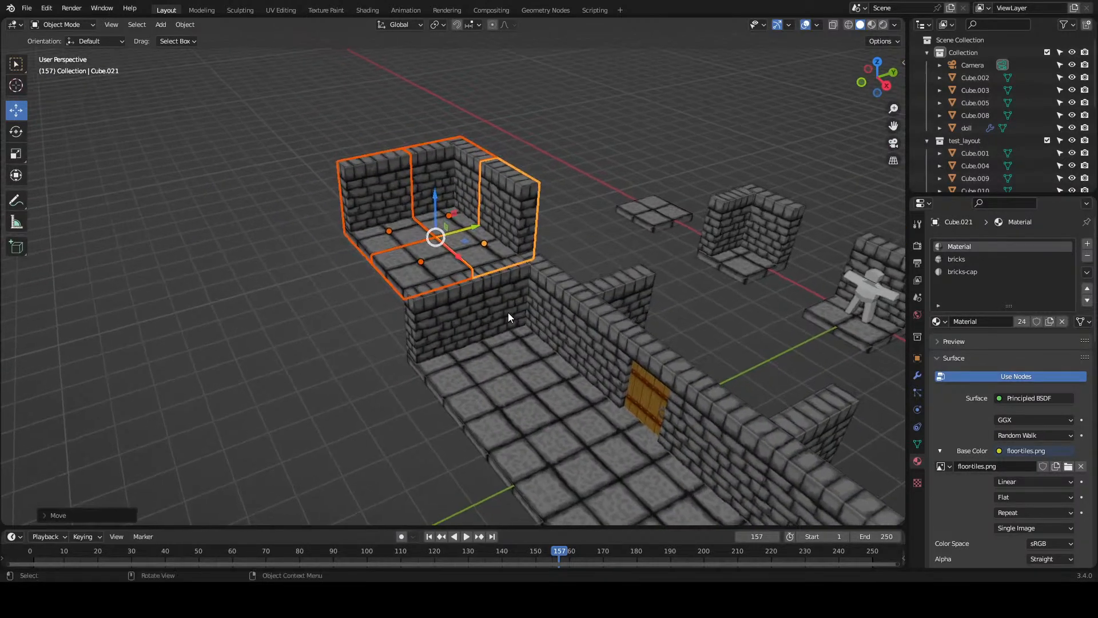
- Duplicate the room's front side-wall piece and its adjoining floor piece twice along negative Y to lengthen the room, and save the file
click(462, 332)
shift+click(481, 362)
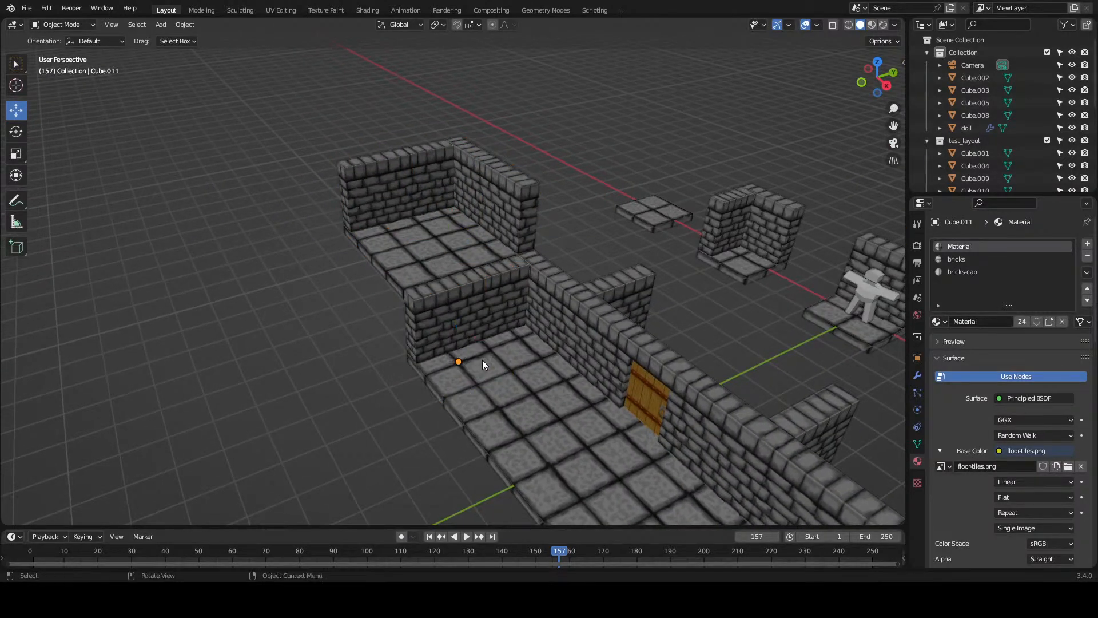
shift+click(440, 360)
drag(440, 359, 468, 393)
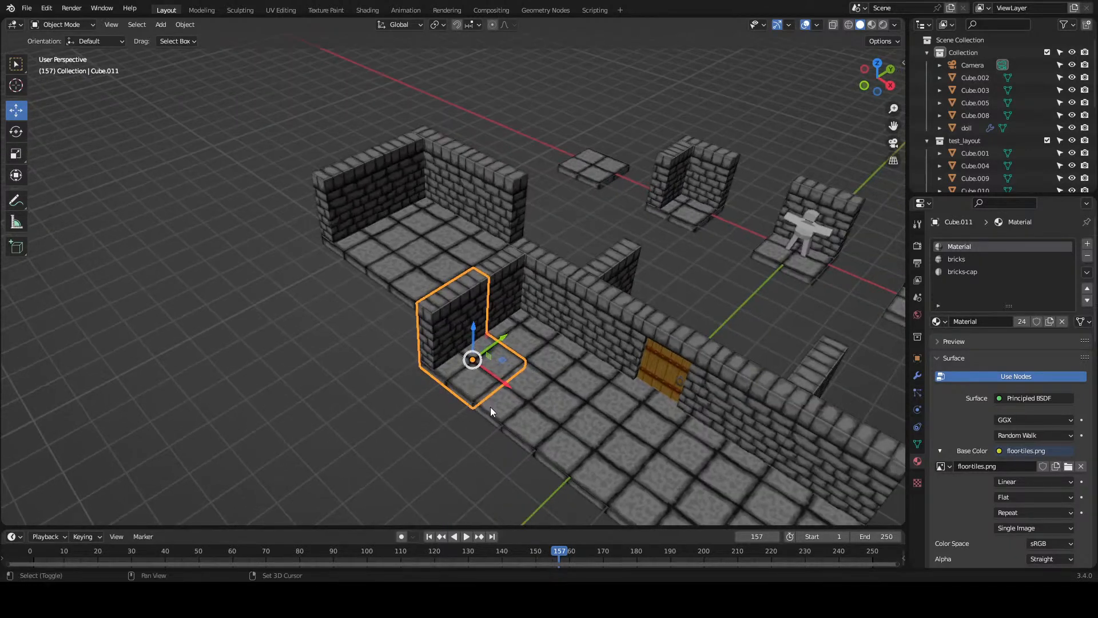
shift+click(498, 382)
key(shift+d)
right_click(464, 387)
drag(464, 363, 330, 425)
key(shift+d)
right_click(345, 431)
key(ctrl+s)
- Duplicate the raised section's front wall and floor pieces twice along negative Y to match the room's length
drag(360, 338, 369, 407)
click(343, 163)
shift+click(404, 219)
key(shift+d)
right_click(396, 200)
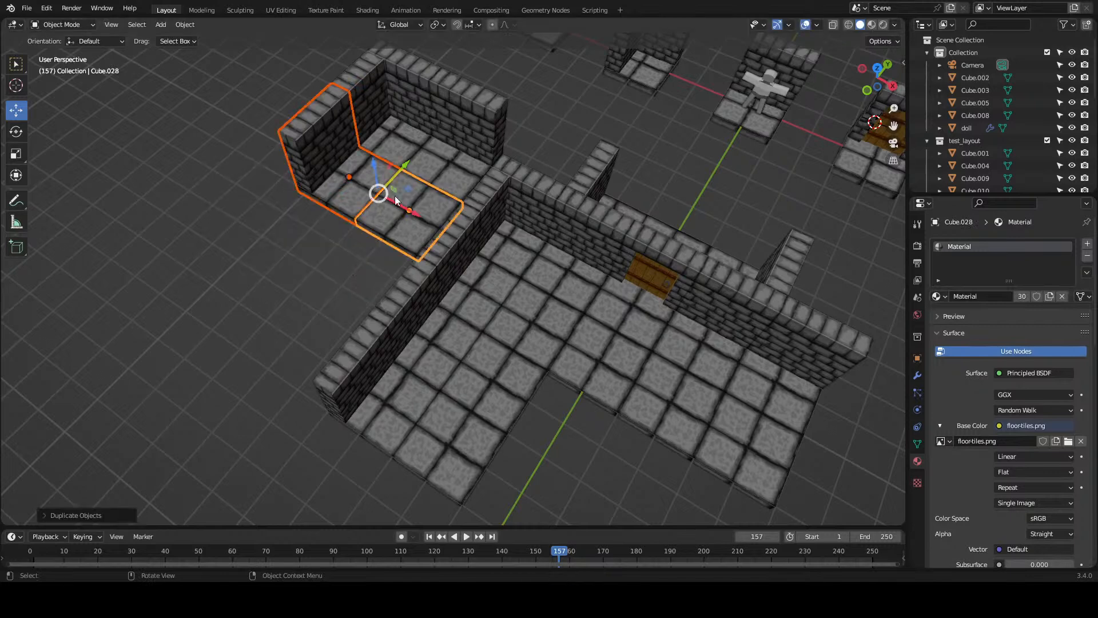
key(g)
key(y)
click(366, 216)
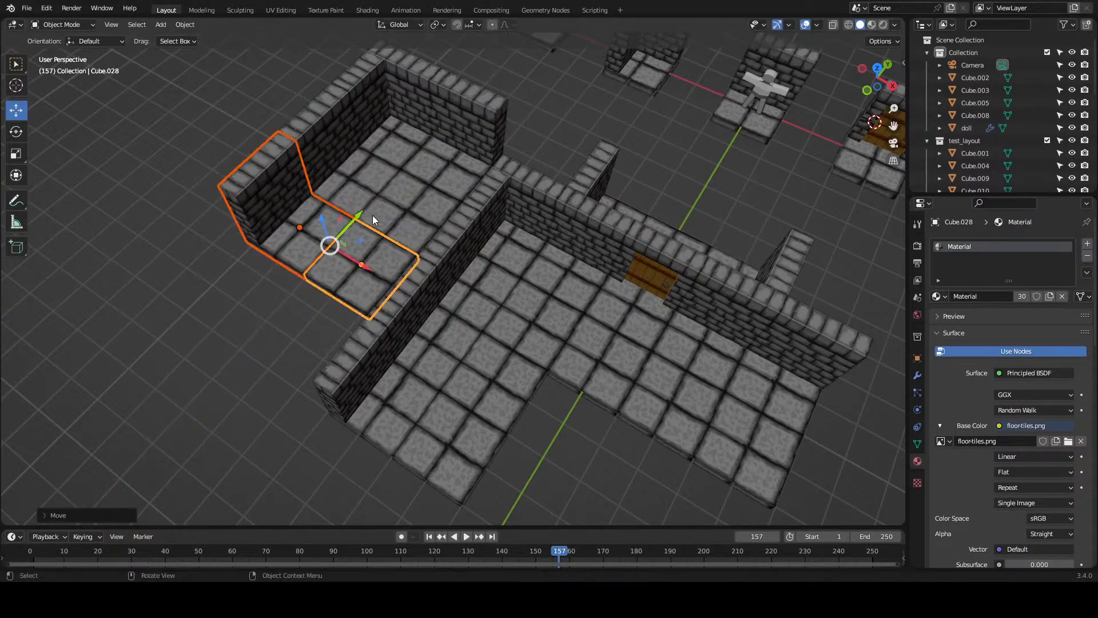
key(shift+d)
right_click(336, 262)
drag(365, 211, 454, 422)
- Duplicate the two front floor pieces along X to fill the room's open floor area, and save the file
key(shift+d)
click(489, 432)
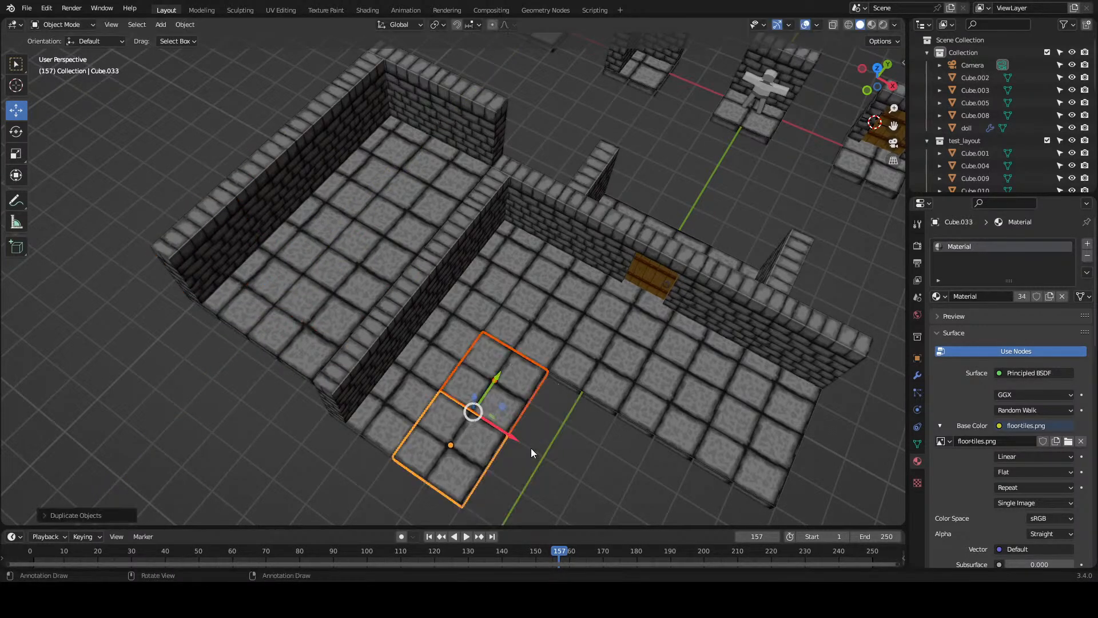
drag(492, 385, 650, 475)
key(shift+d)
right_click(577, 430)
key(ctrl+s)
drag(606, 416, 645, 366)
- Clear the selection and make the test_layout collection unselectable
click(323, 345)
drag(324, 346, 408, 342)
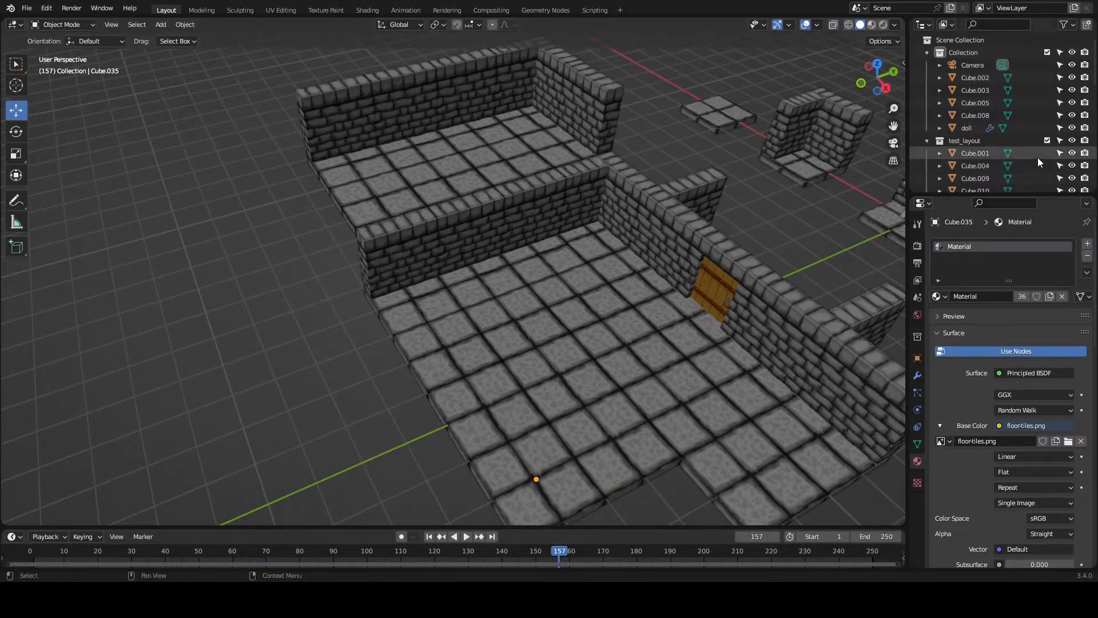
click(1060, 141)
- Add a cube mesh and move it along Y and X onto the room floor near the side wall below the raised section
drag(395, 345, 441, 300)
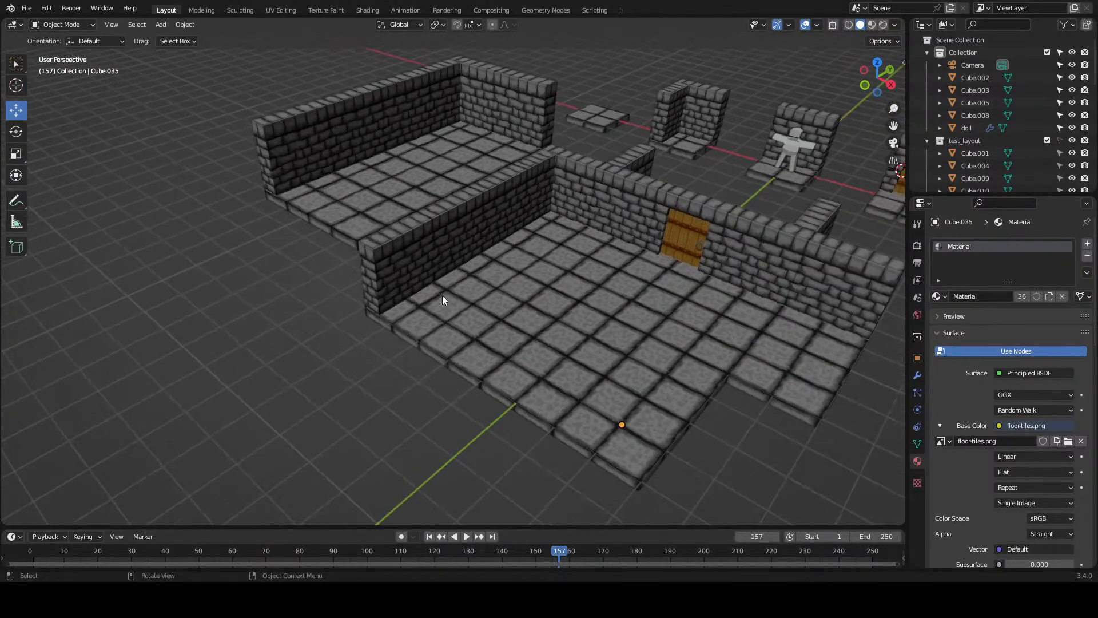
key(shift+a)
mouse_move(493, 266)
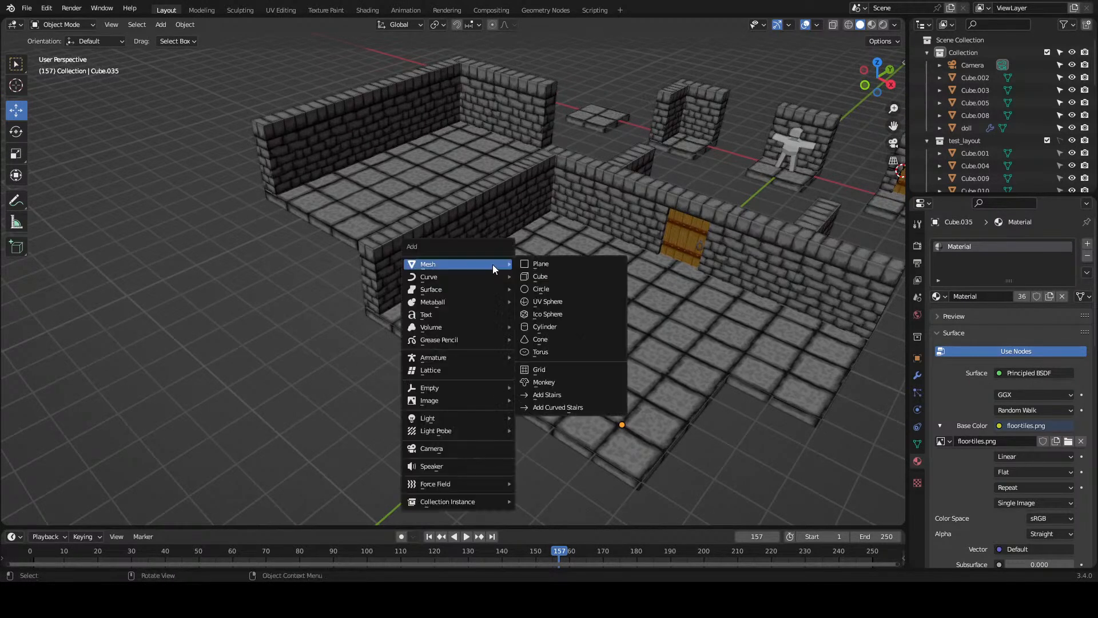
click(540, 276)
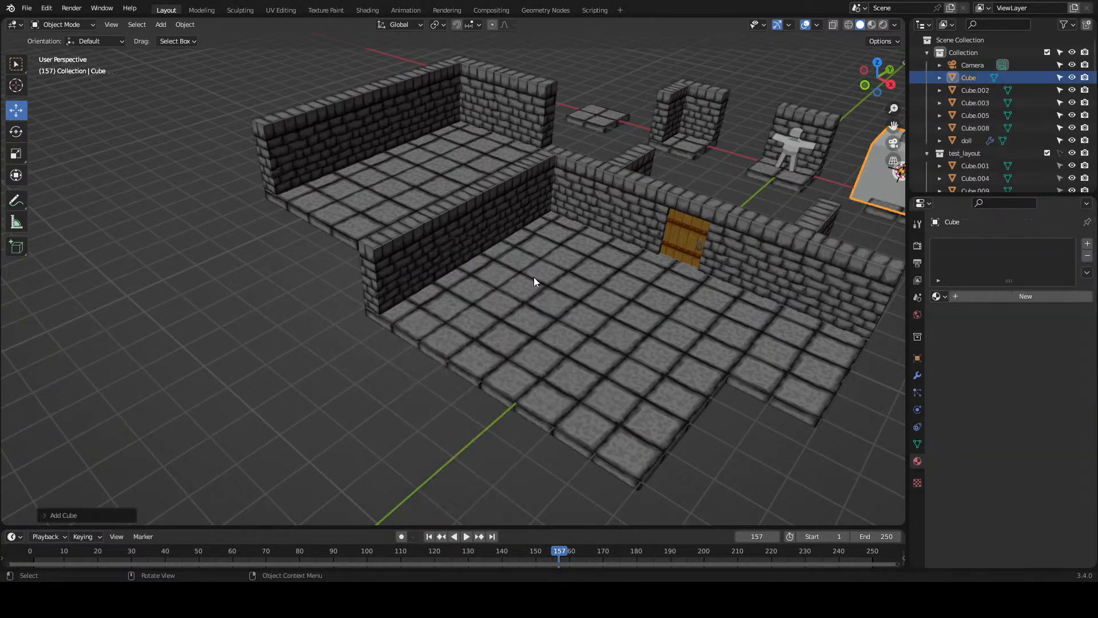
drag(651, 235, 756, 291)
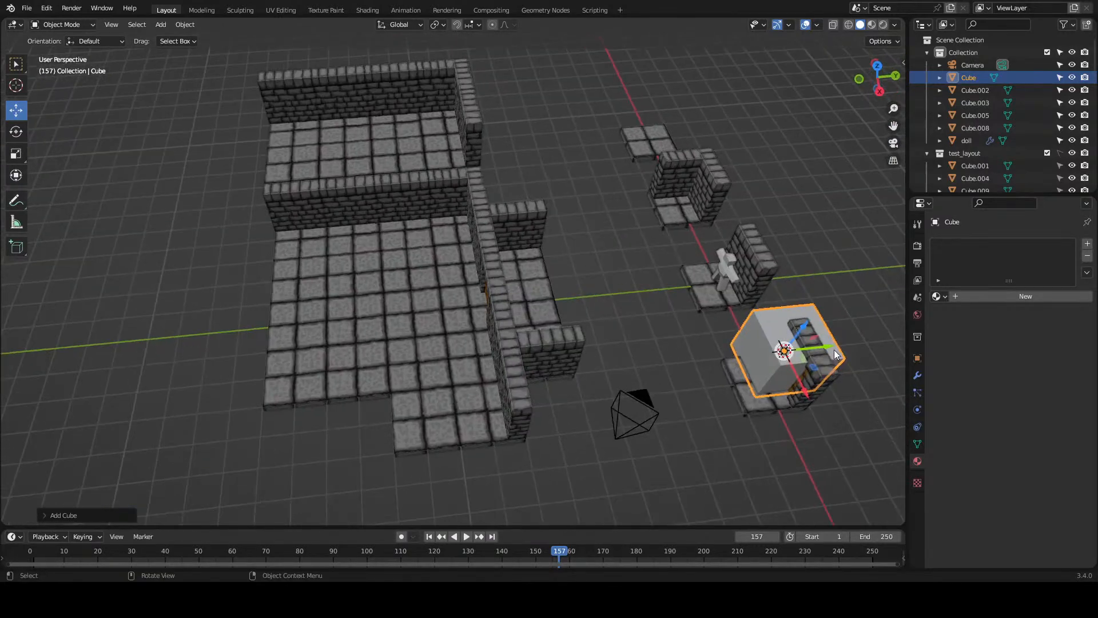
key(g)
key(y)
drag(499, 410, 419, 393)
drag(414, 375, 523, 322)
key(g)
key(x)
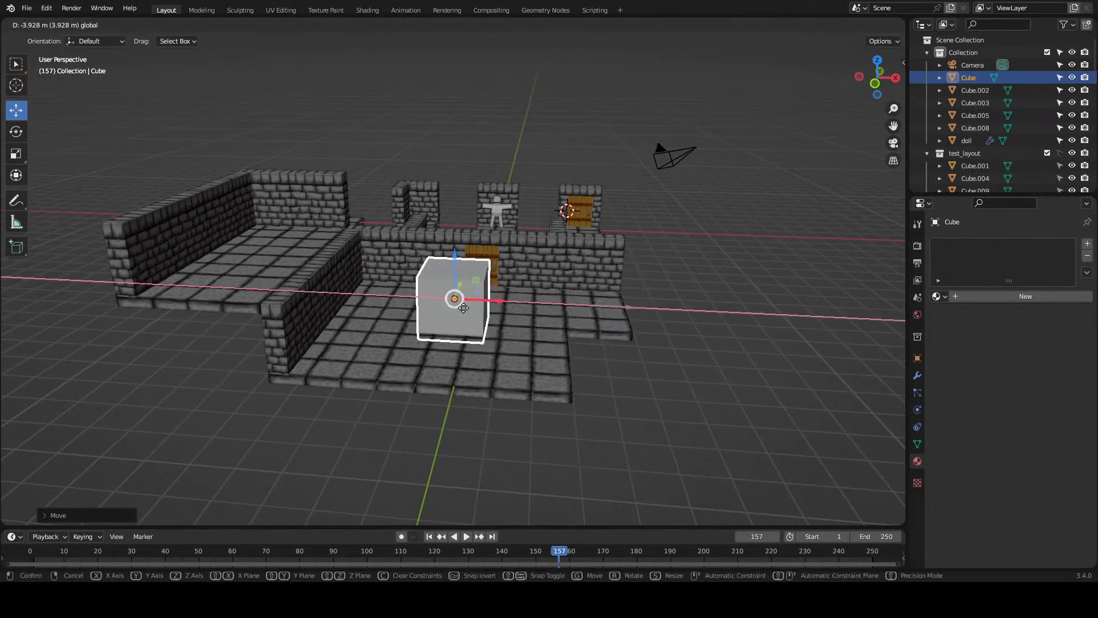
click(438, 282)
- Set snapping to vertices and move the cube along negative Y toward the front end of the side wall
drag(438, 283, 436, 312)
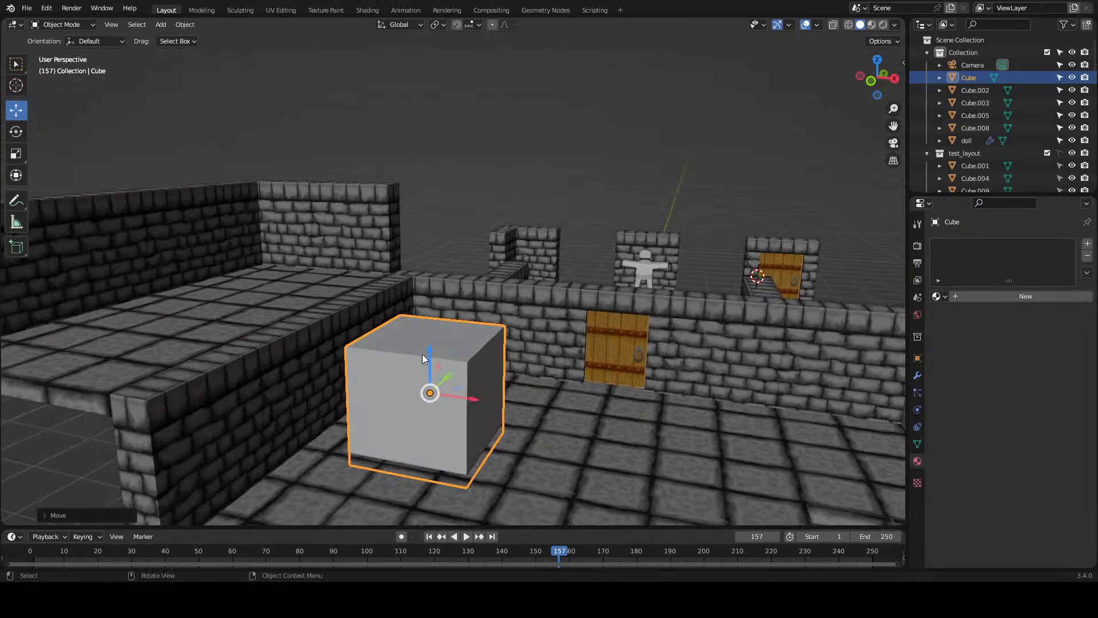
drag(426, 352, 476, 257)
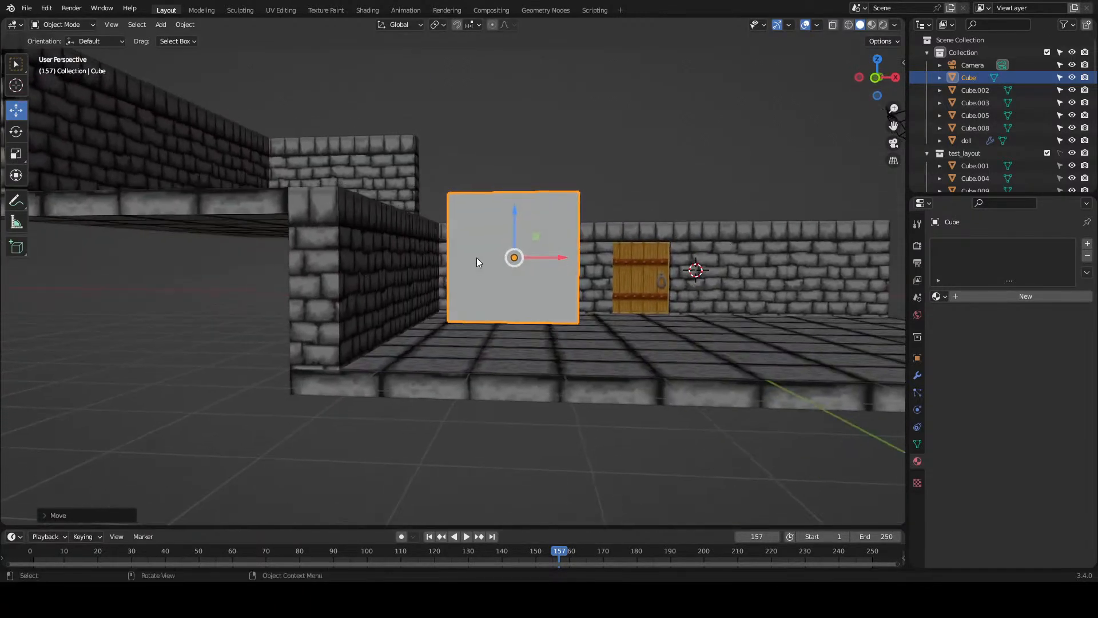
click(470, 25)
click(460, 74)
drag(542, 239, 482, 268)
key(g)
key(y)
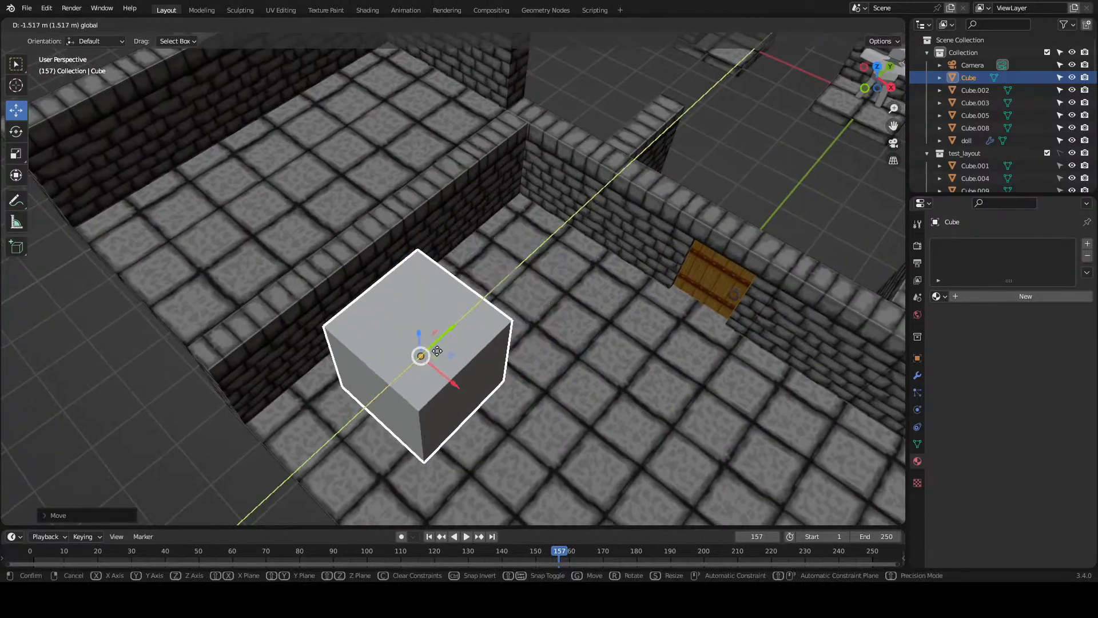
drag(405, 388, 488, 199)
- In Edit Mode, lower the cube's top face along Z to the level of the raised section's edge
key(Tab)
click(497, 189)
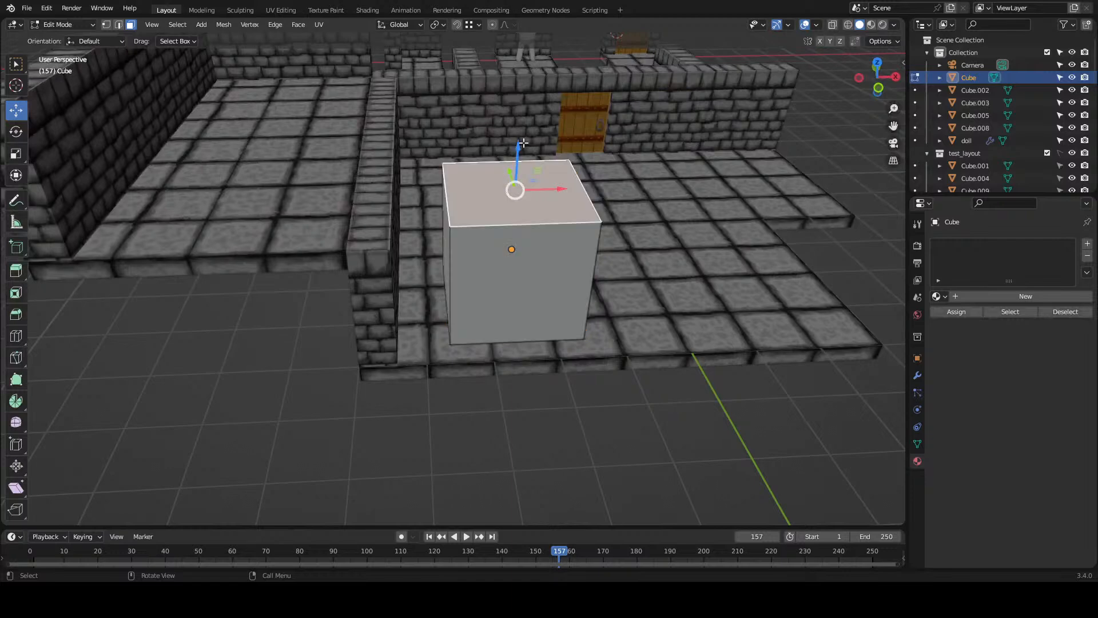
key(g)
key(z)
click(519, 183)
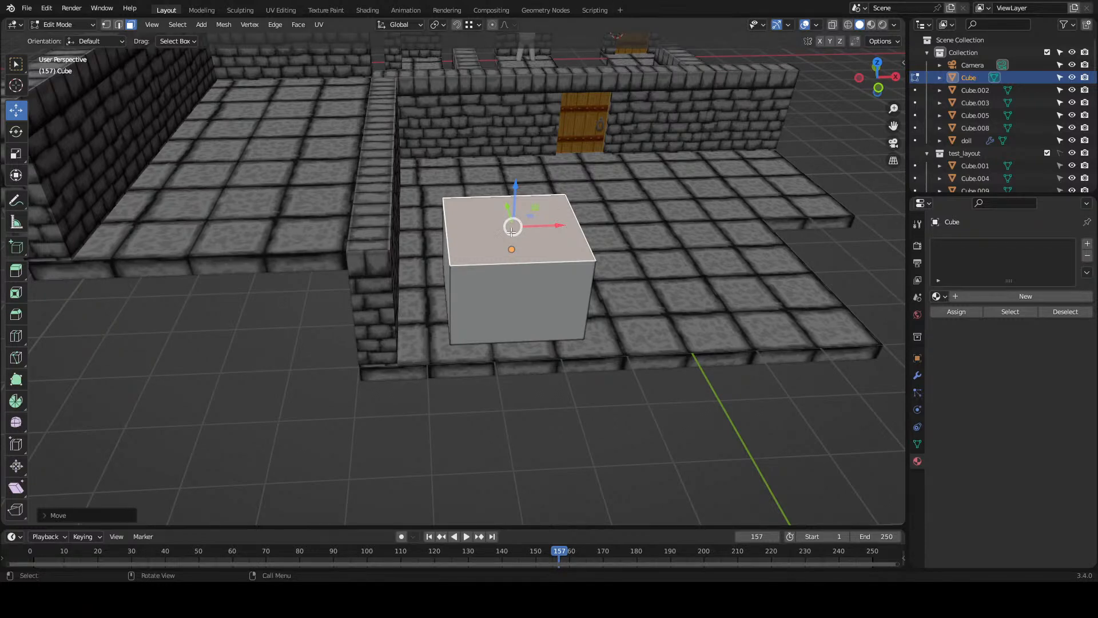
- Snap the block's wall-side face flush against the side wall and its front face to the floor's front edge
drag(463, 318, 401, 261)
click(452, 292)
click(388, 250)
drag(414, 213, 354, 217)
drag(393, 335, 236, 325)
click(430, 352)
drag(446, 289, 308, 315)
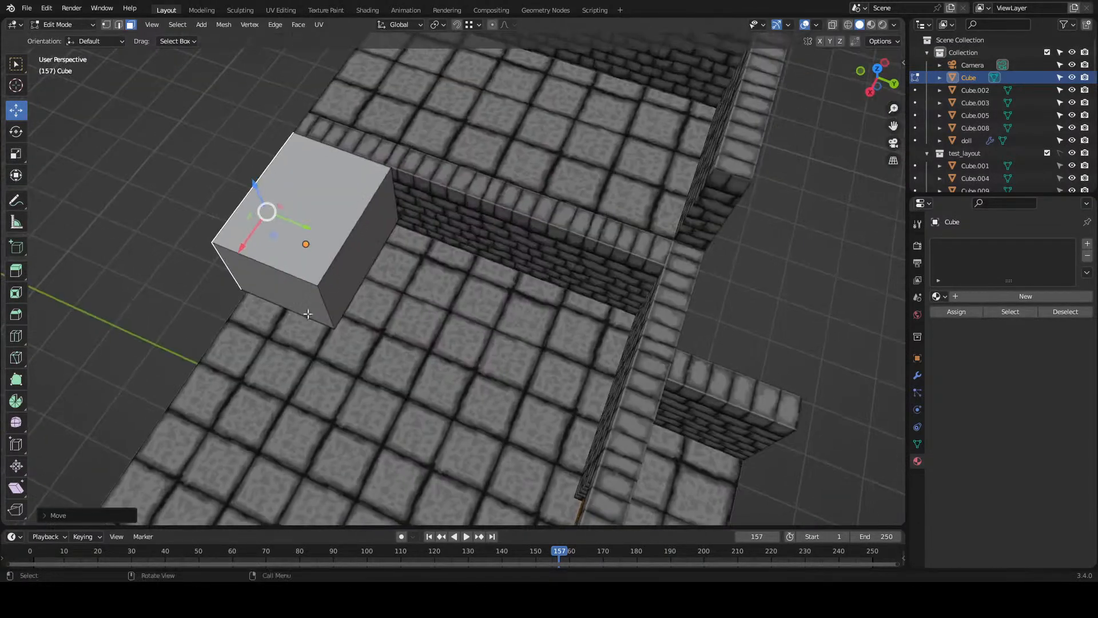
- Snap the block's remaining side faces to the floor tiles and its bottom face to the floor surface
click(352, 243)
drag(400, 264, 398, 165)
drag(313, 303, 380, 388)
click(461, 319)
drag(376, 348, 448, 362)
click(404, 274)
drag(440, 302, 420, 337)
- Leave Edit Mode, duplicate the block, and move the copy along positive X beside the original
key(Tab)
key(shift+d)
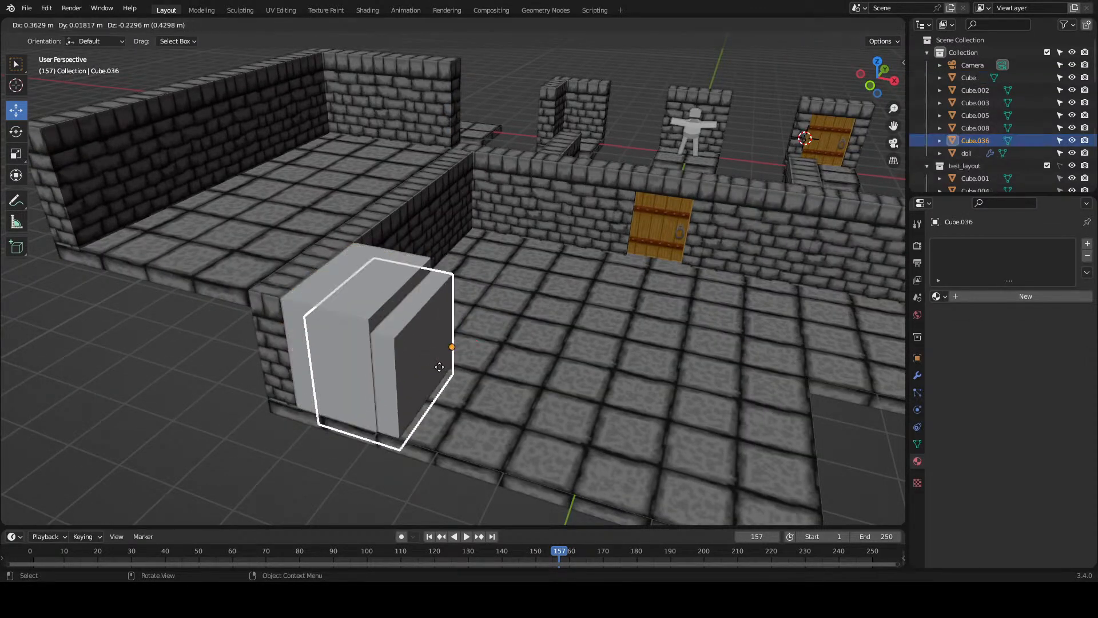
right_click(446, 364)
drag(458, 337, 562, 380)
drag(444, 376, 502, 329)
- In Edit Mode, snap the copied block's near side face along X against the first block
key(Tab)
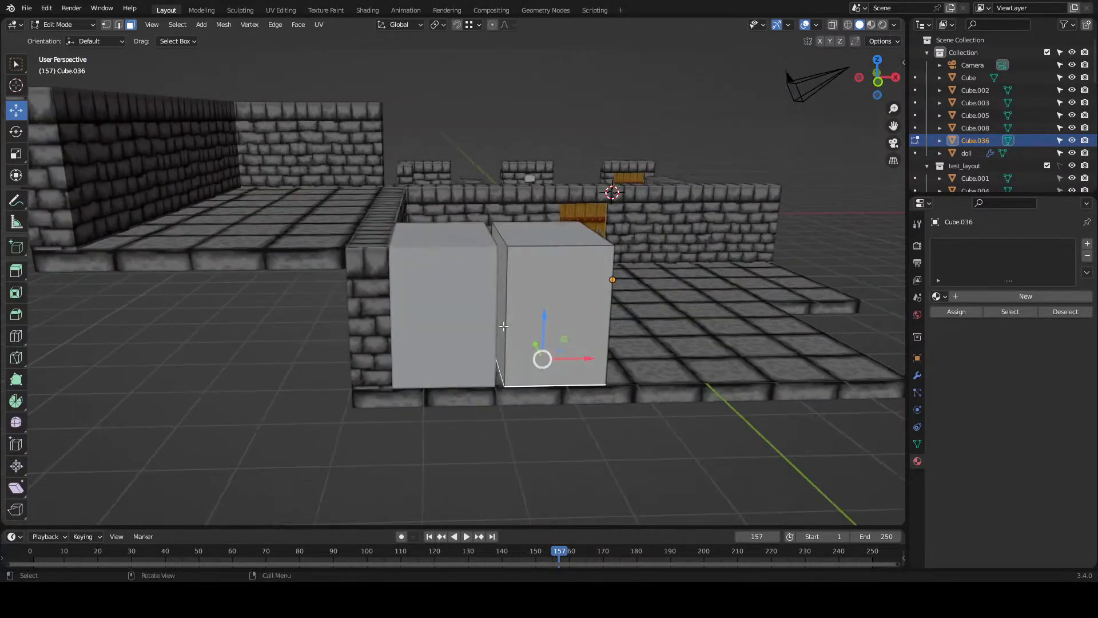
click(502, 298)
key(g)
key(x)
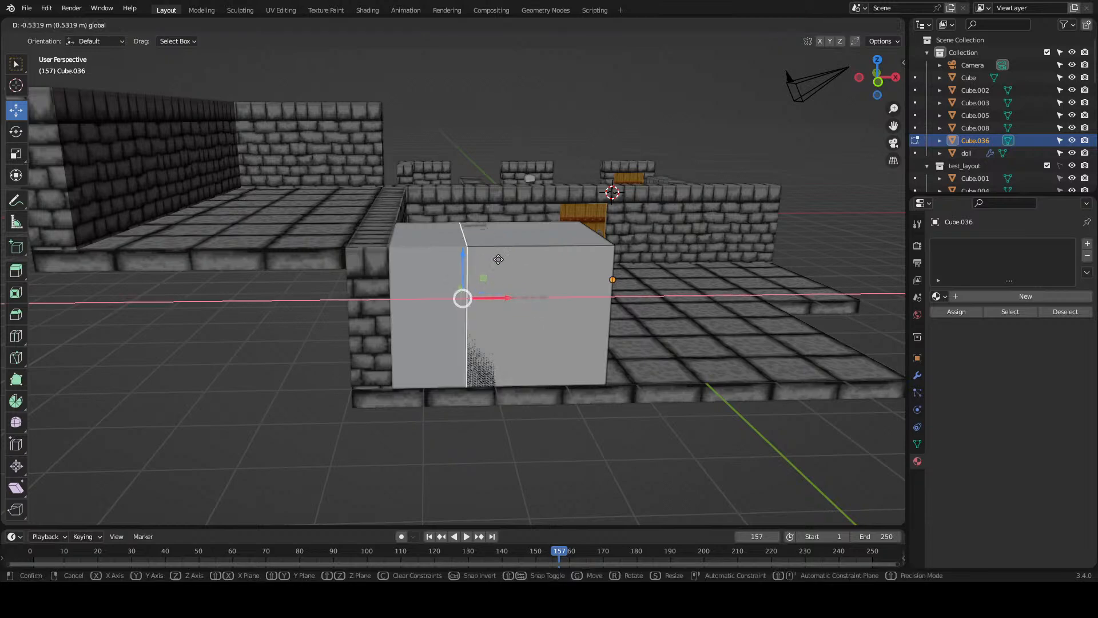
click(496, 246)
drag(495, 246, 467, 279)
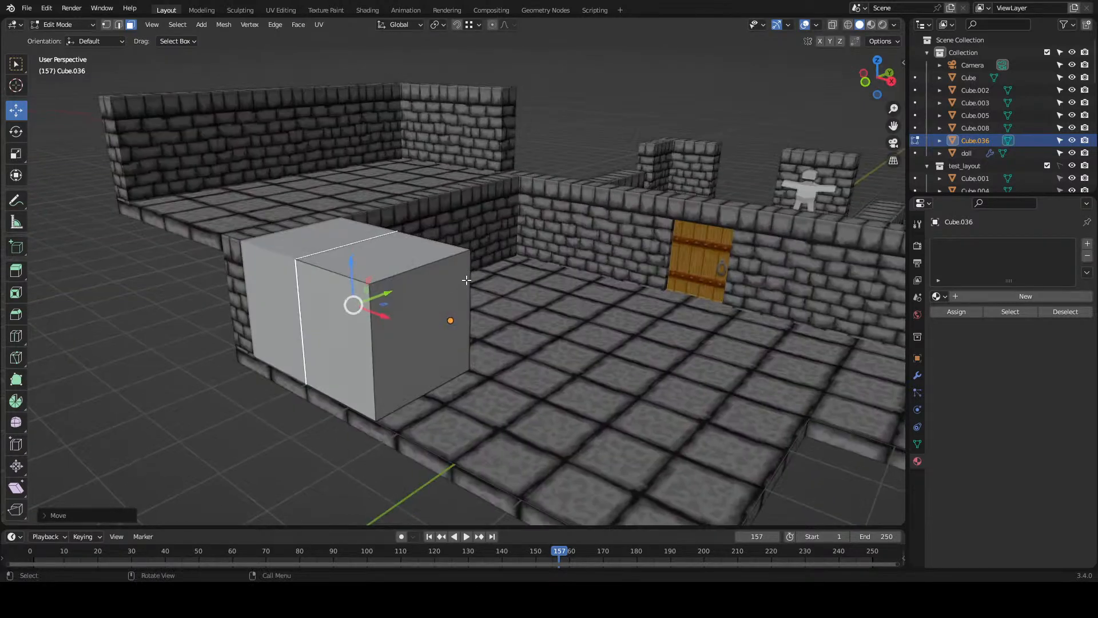
- Extend the second block's outer face along positive X to a floor tile line and save the file
click(405, 342)
key(g)
key(x)
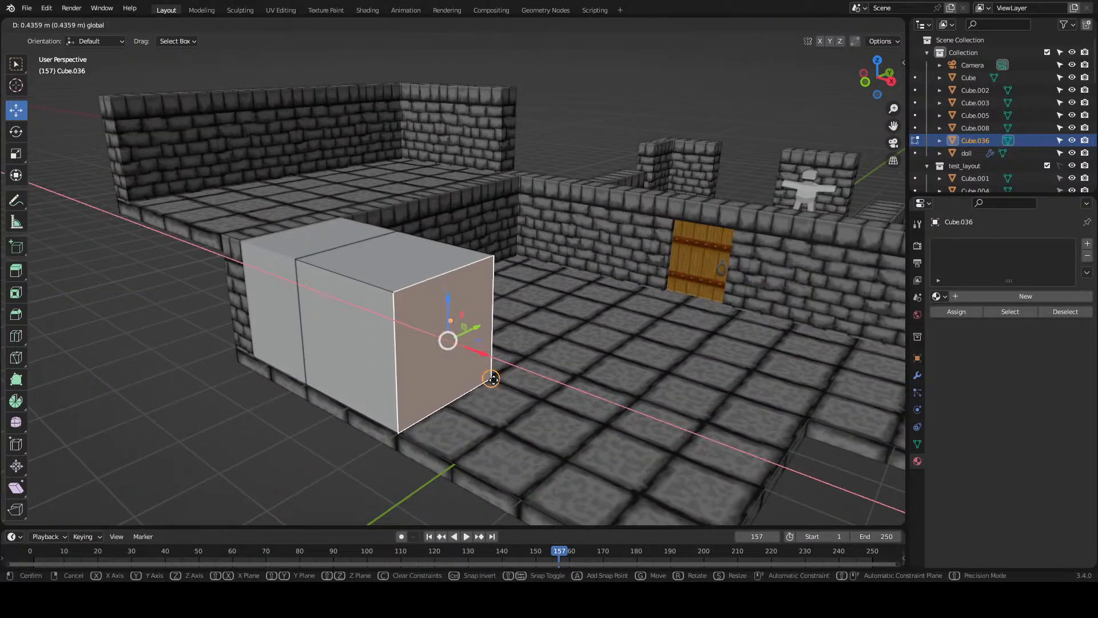
click(406, 352)
drag(406, 353, 429, 329)
key(ctrl+s)
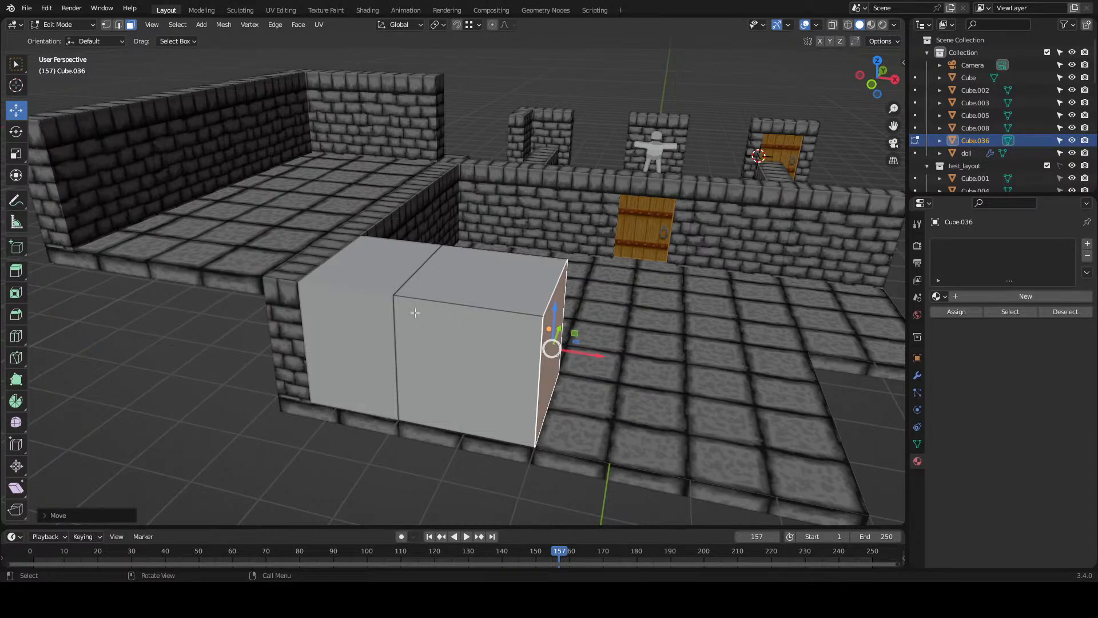
- Lower the second block's top face one step below the first block's top, and select its outer top edge in edge mode
click(423, 270)
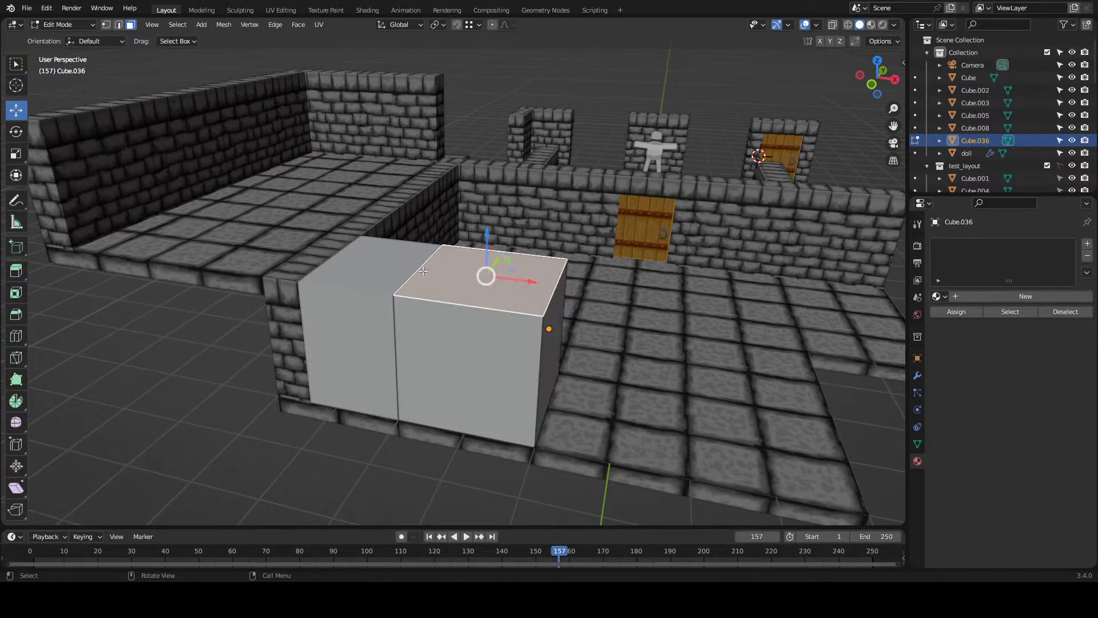
drag(474, 240, 479, 264)
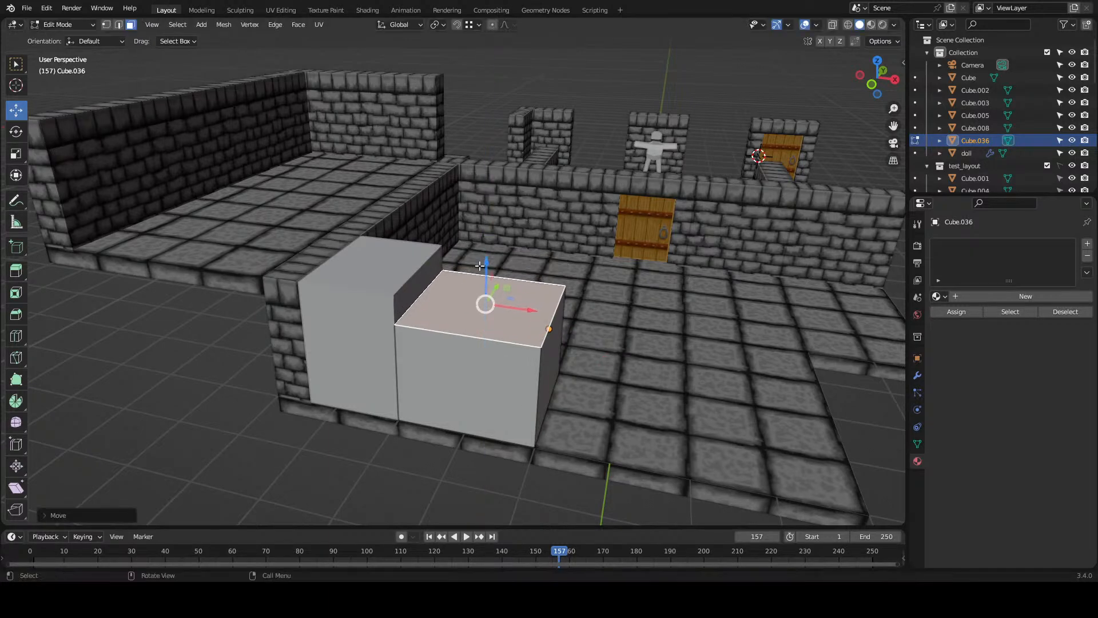
key(2)
click(551, 316)
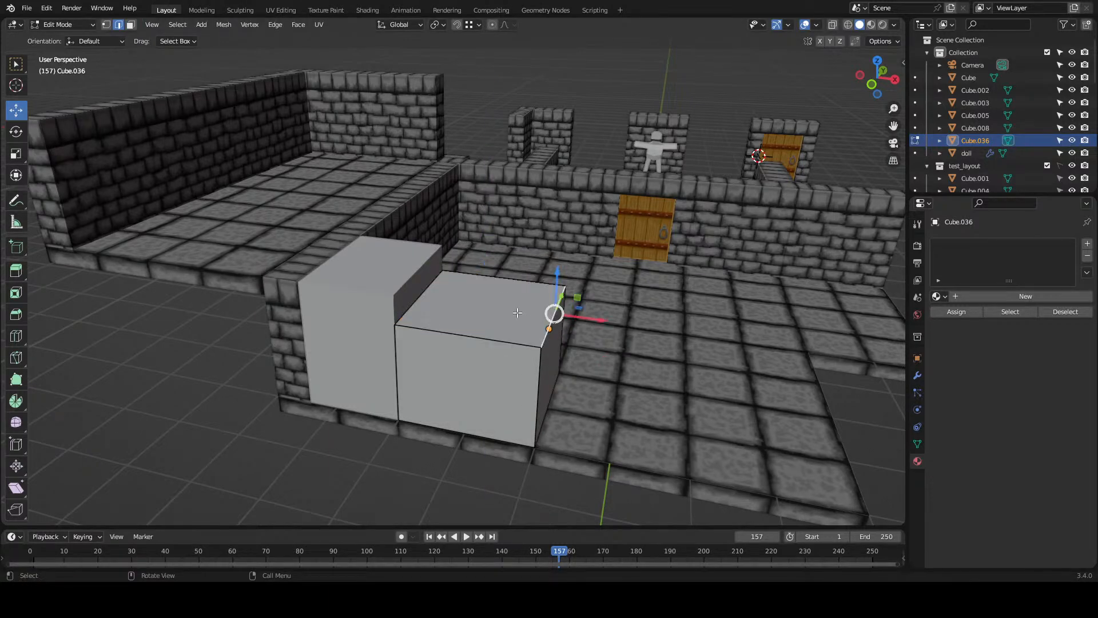
- Add two vertical loop cuts that divide the second block into three roughly equal parts along its length
key(ctrl+r)
click(468, 332)
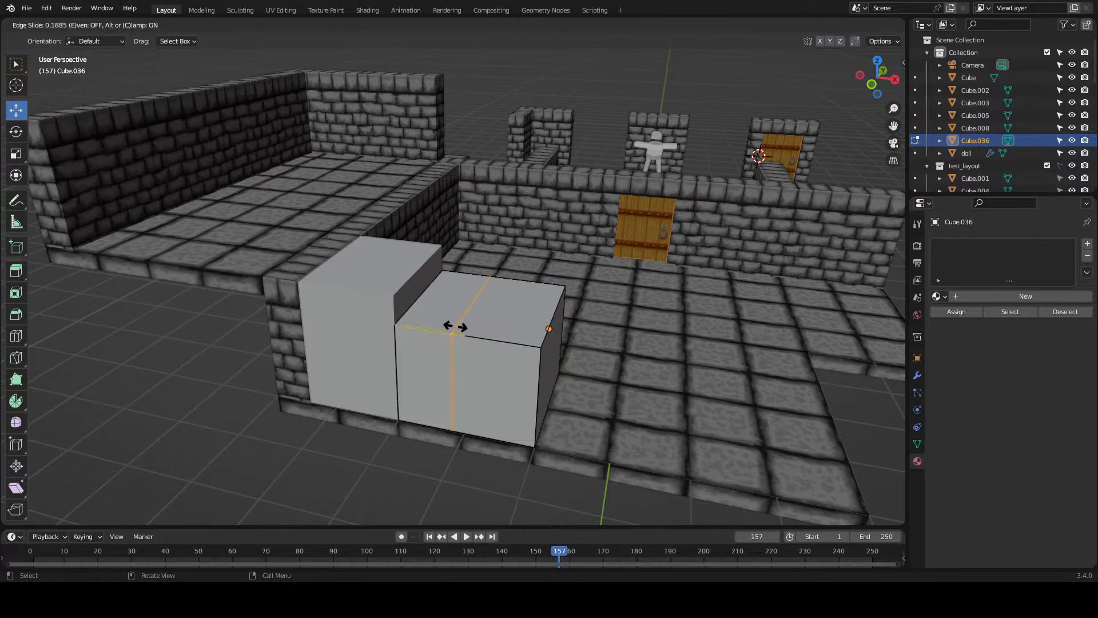
click(450, 326)
key(ctrl+r)
click(517, 340)
click(519, 337)
drag(459, 276, 501, 329)
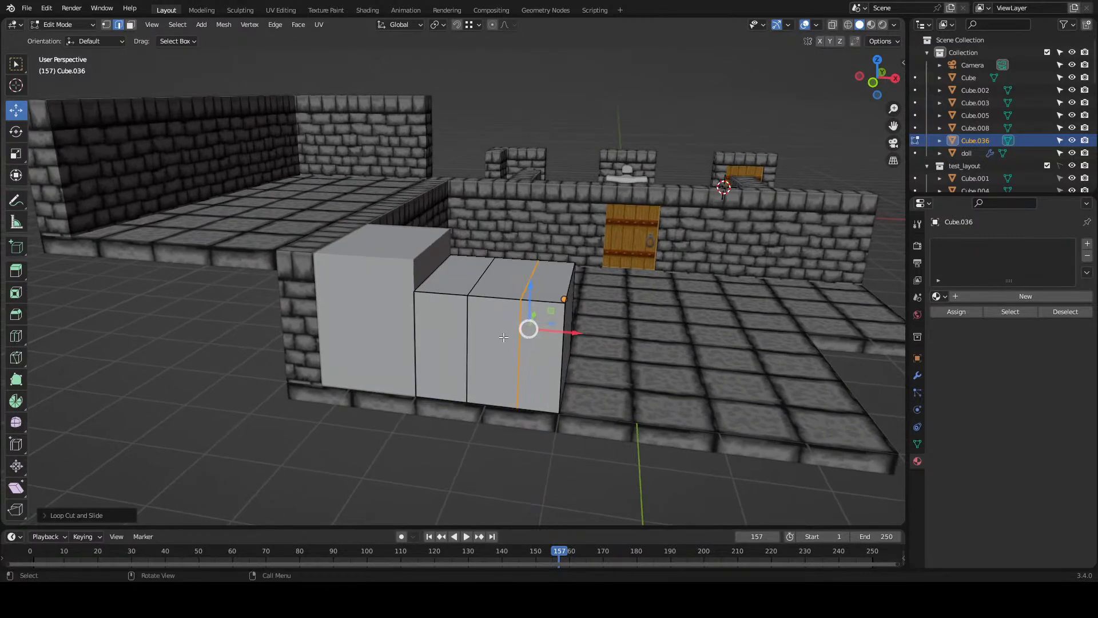
- Add two horizontal loop cuts that divide the second block into three roughly equal layers
key(ctrl+r)
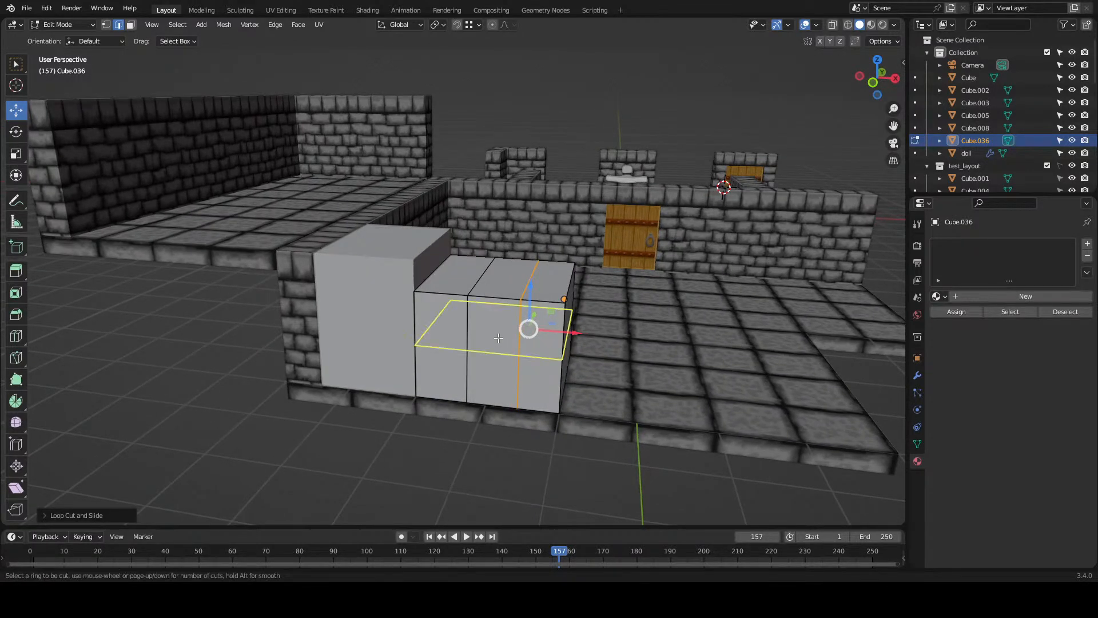
click(502, 327)
click(504, 318)
key(ctrl+r)
click(517, 372)
click(517, 371)
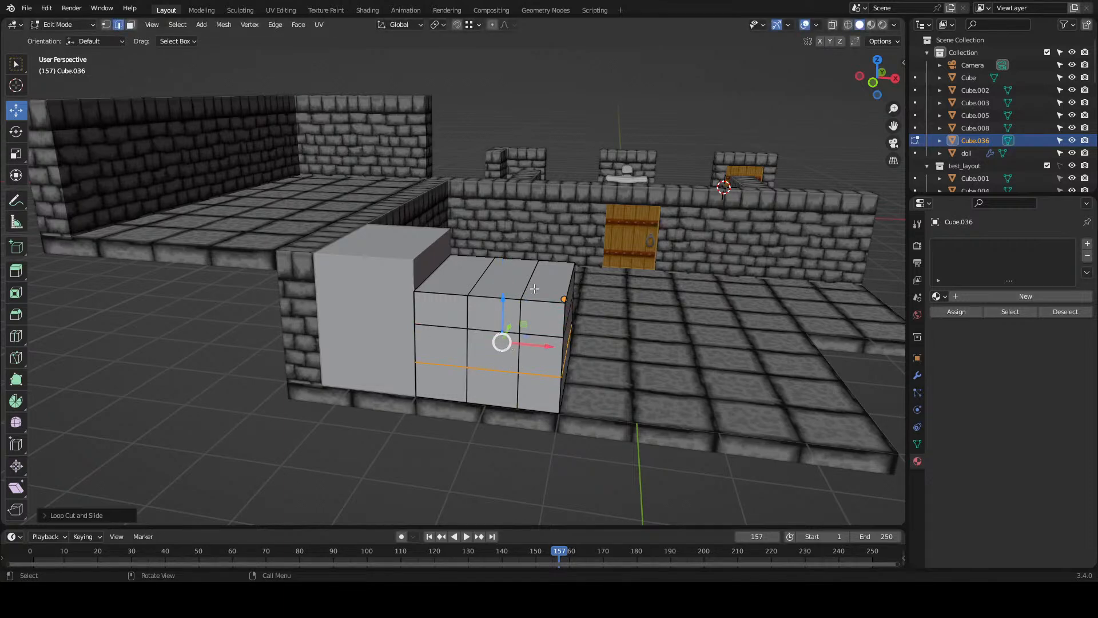
- Delete the top, outer and side faces of the second block that lie above the stair profile
key(3)
click(510, 281)
shift+click(545, 290)
drag(546, 290, 489, 298)
shift+click(460, 332)
shift+click(457, 361)
shift+click(419, 368)
shift+click(415, 339)
shift+click(386, 327)
drag(514, 293, 354, 299)
shift+click(354, 221)
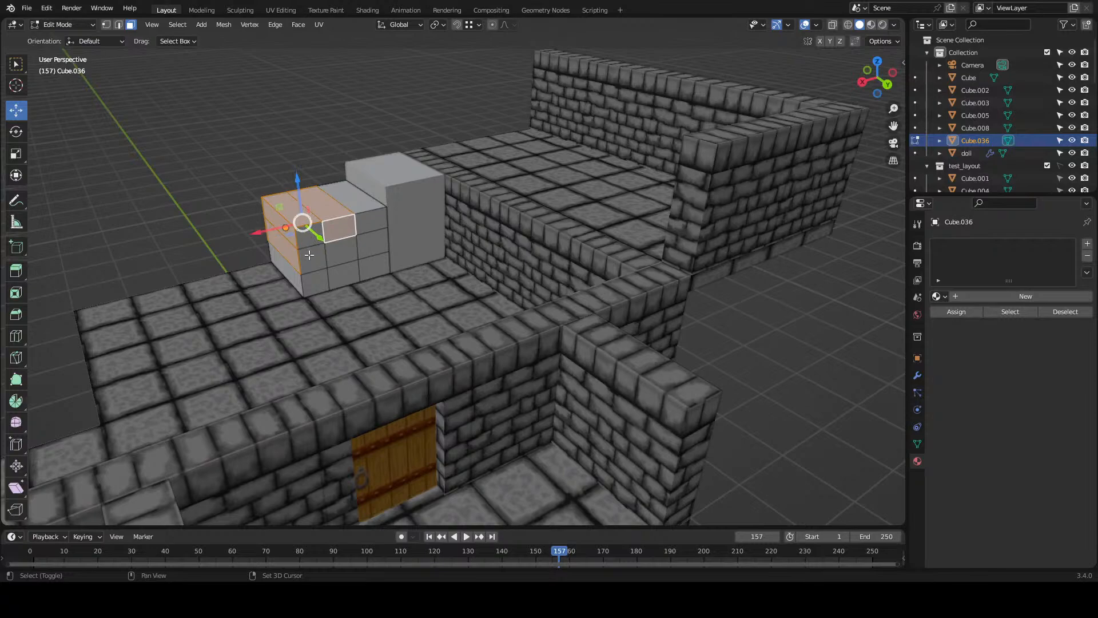
shift+click(312, 259)
key(x)
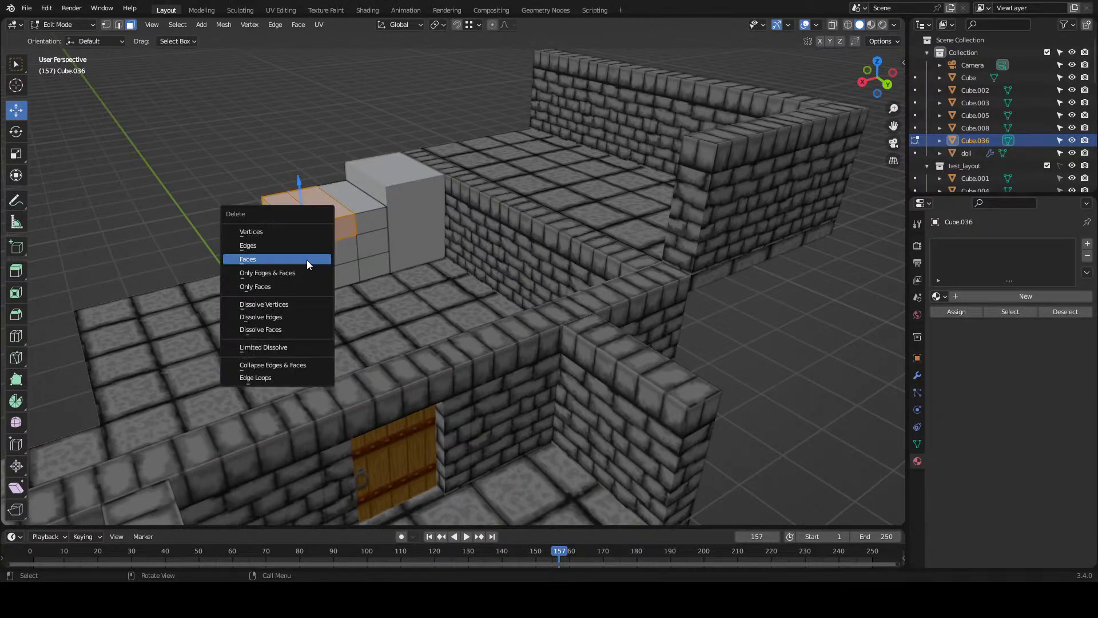
click(307, 260)
- Delete the selected faces above the stair profile and fill the uppermost step's riser with a face
drag(307, 260, 459, 253)
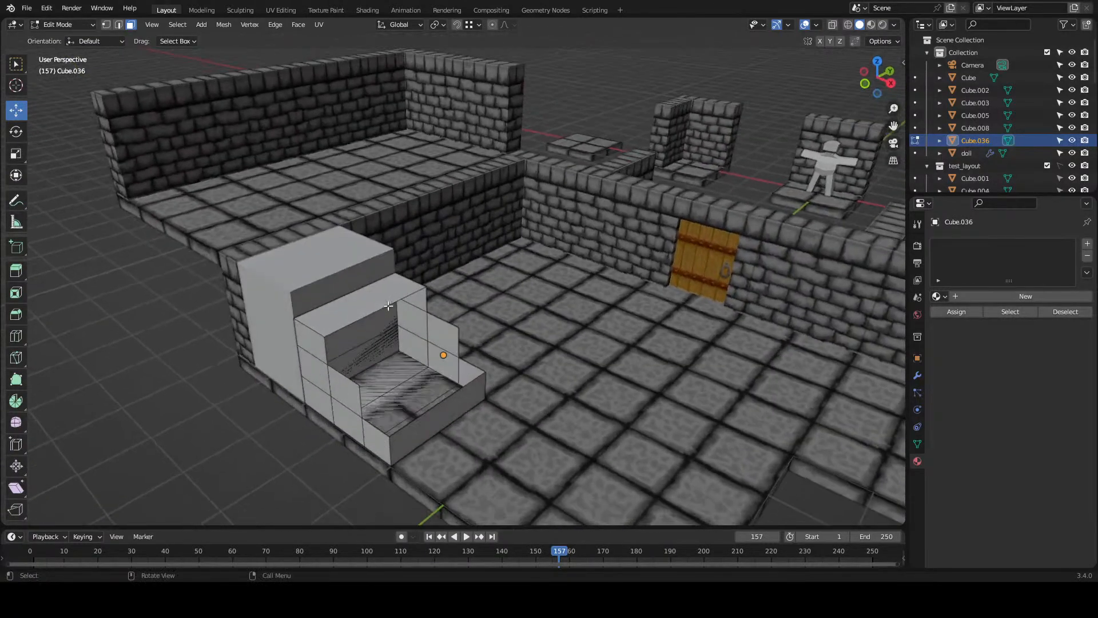
scroll(344, 325, up, 1)
key(2)
click(298, 363)
shift+click(418, 305)
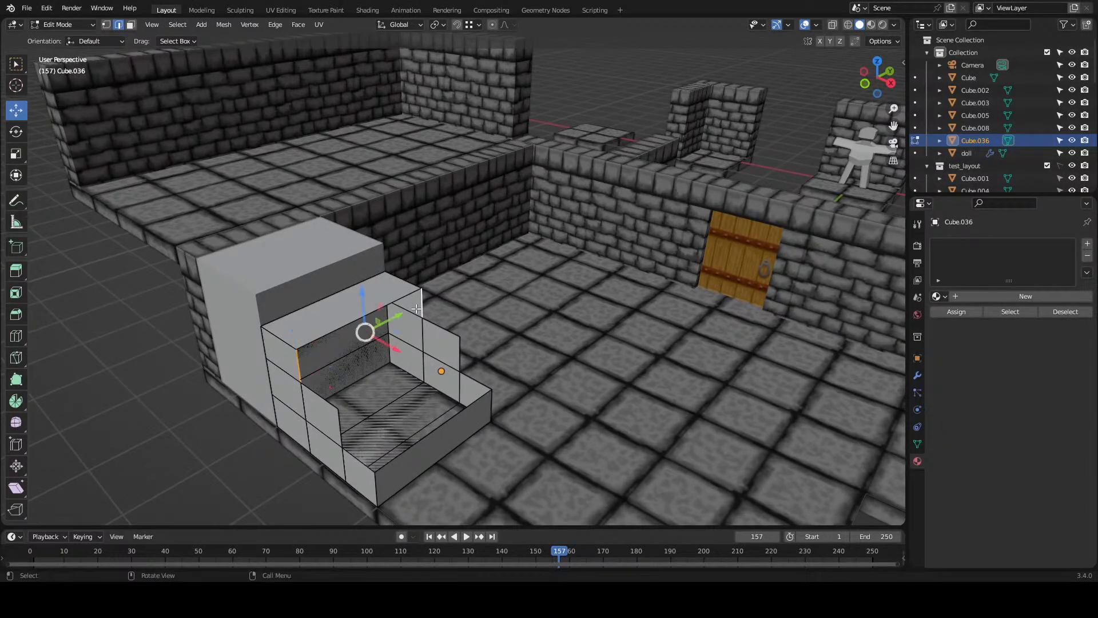
key(f)
- Fill the middle step's tread and riser and the lowest step's tread with new faces, and leave mesh editing
click(436, 325)
shift+click(317, 396)
key(f)
click(342, 428)
shift+click(457, 354)
key(f)
click(471, 381)
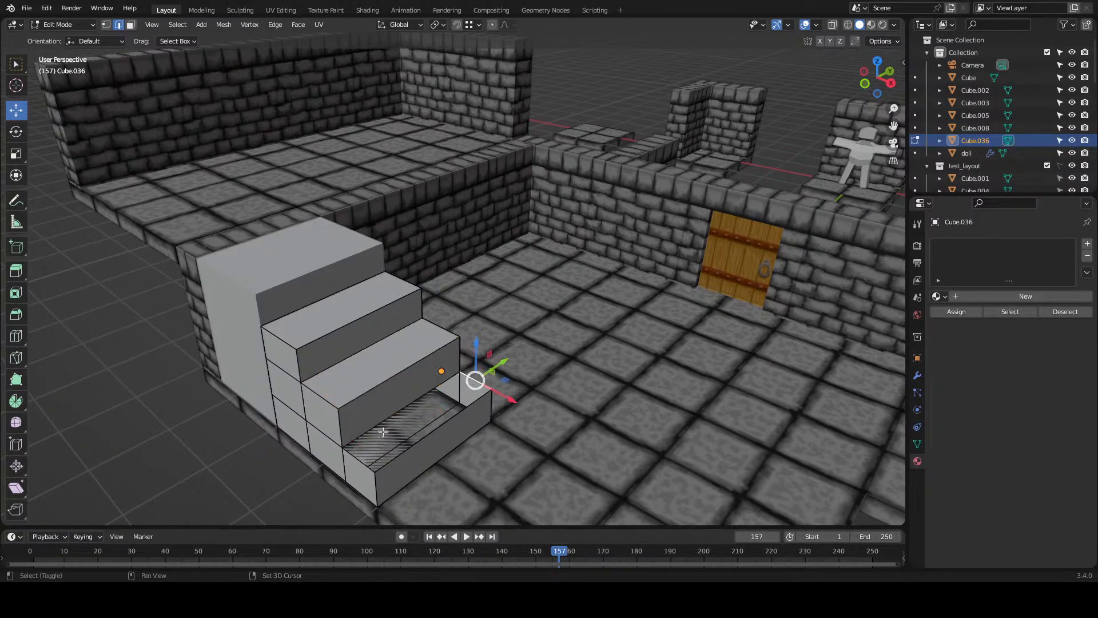
shift+click(359, 463)
key(f)
drag(237, 482, 235, 468)
click(278, 420)
scroll(433, 298, down, 3)
key(Tab)
mouse_move(432, 298)
mouse_down()
mouse_move(459, 293)
mouse_move(329, 326)
mouse_move(280, 313)
mouse_move(434, 298)
mouse_up()
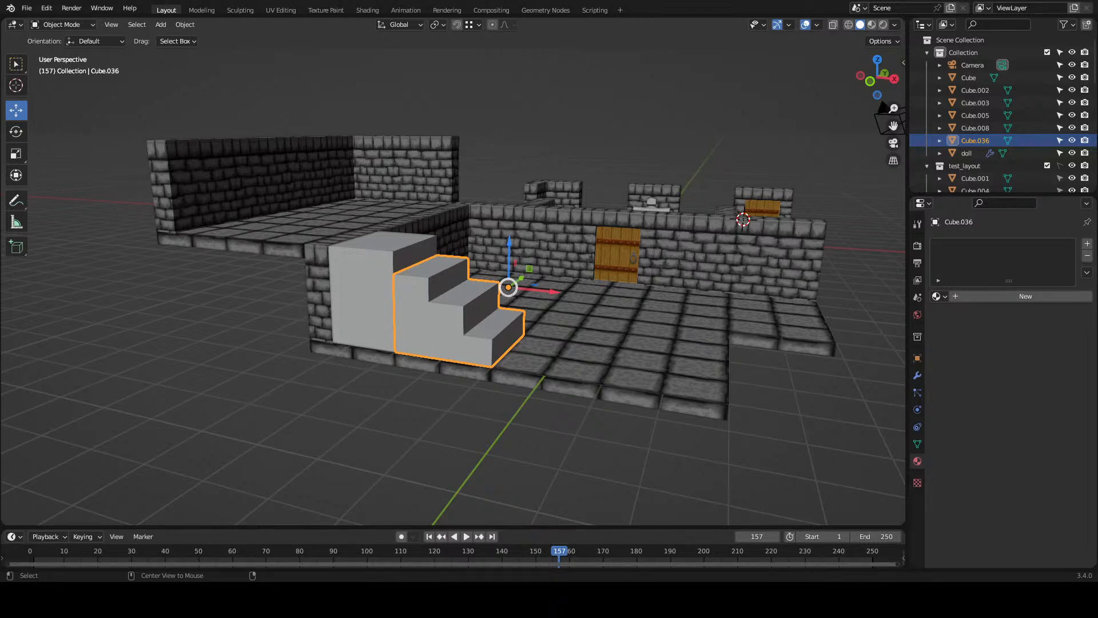
- Lower the top face of the tall block beside the stairs slightly
drag(344, 337, 410, 278)
click(410, 278)
key(Tab)
click(422, 238)
key(3)
click(422, 238)
drag(417, 202, 415, 223)
key(Tab)
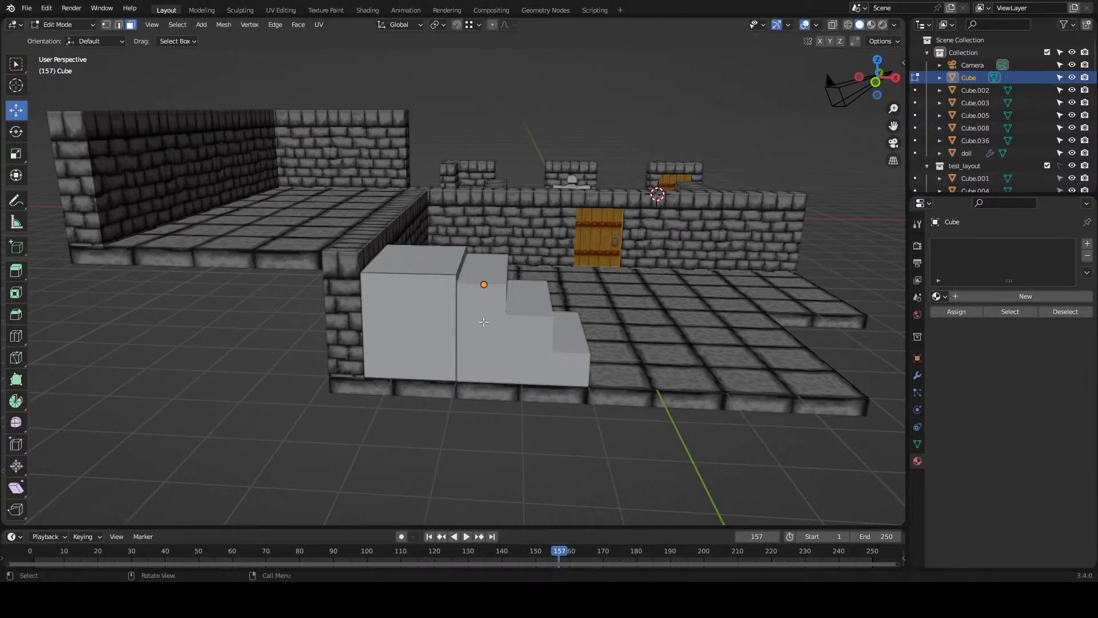
- Lower the uppermost stair tread slightly to follow the block's reduced height
click(485, 320)
key(Tab)
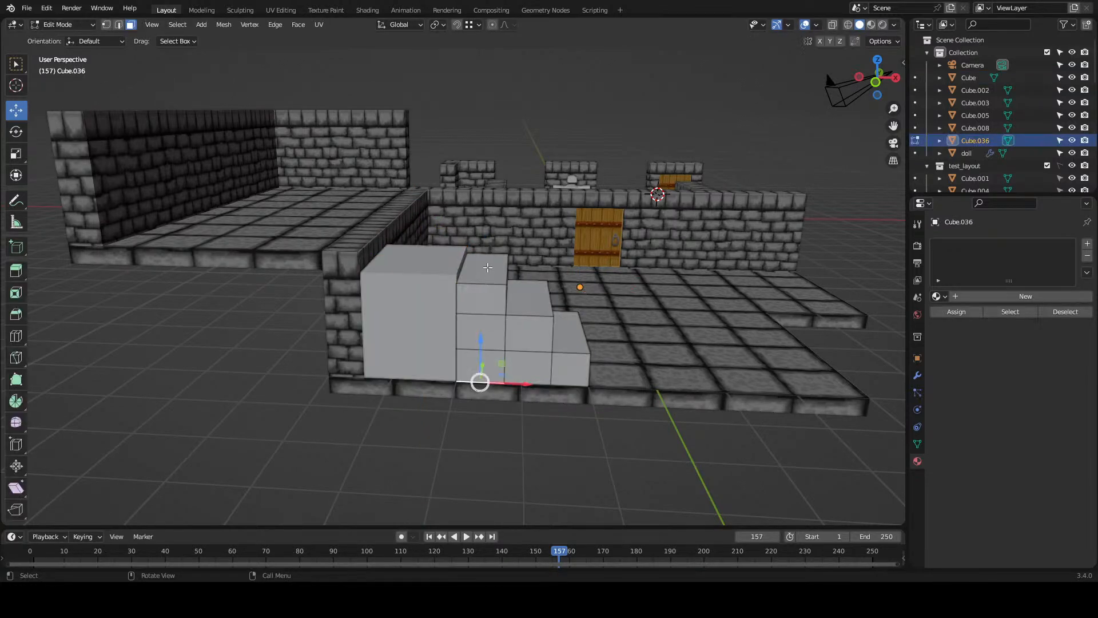
click(487, 269)
drag(486, 222, 486, 237)
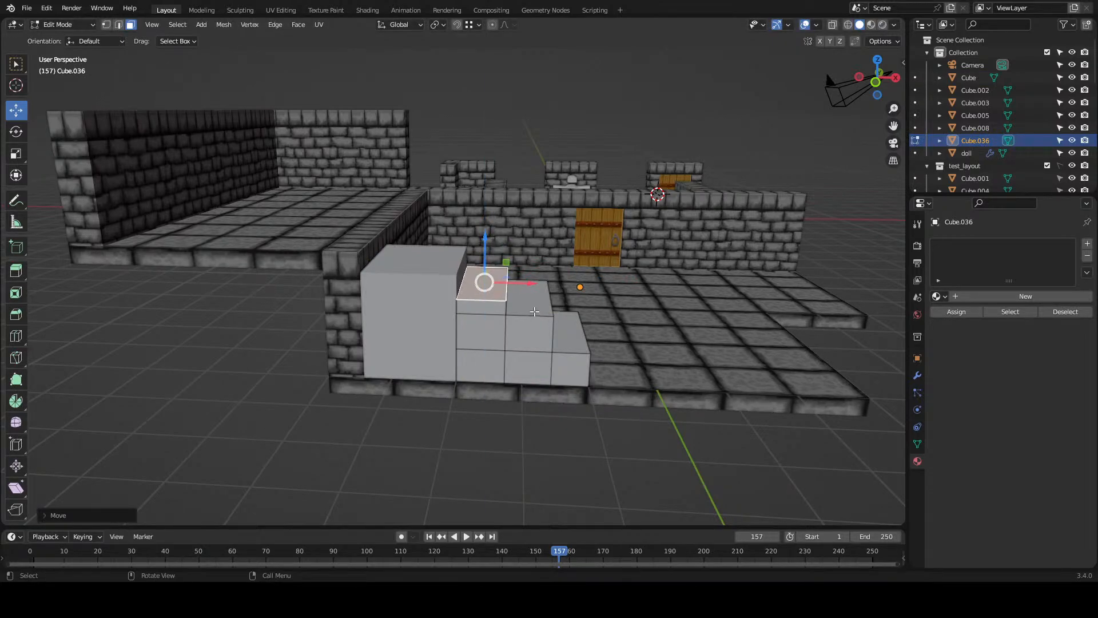
- Select the edge loop at the middle step's level and lower it to reduce the step height
click(535, 312)
key(2)
alt+click(496, 314)
drag(499, 314, 380, 342)
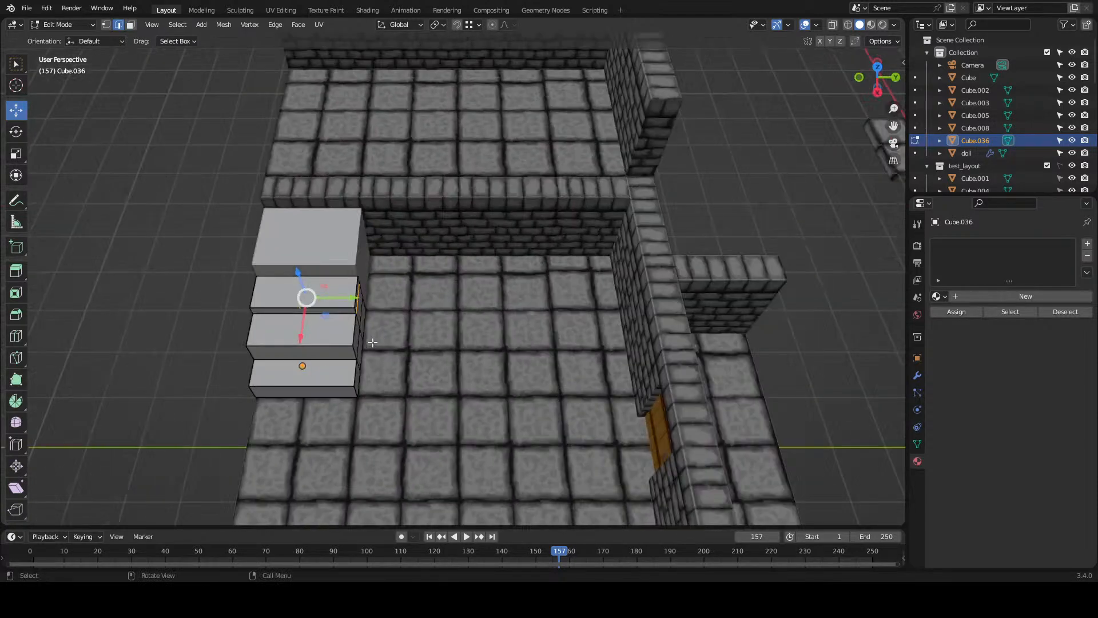
drag(300, 303, 311, 251)
alt+click(312, 297)
drag(321, 294, 474, 290)
- Select the side edges and tread edges at the lowest step's level and lower them
alt+click(484, 381)
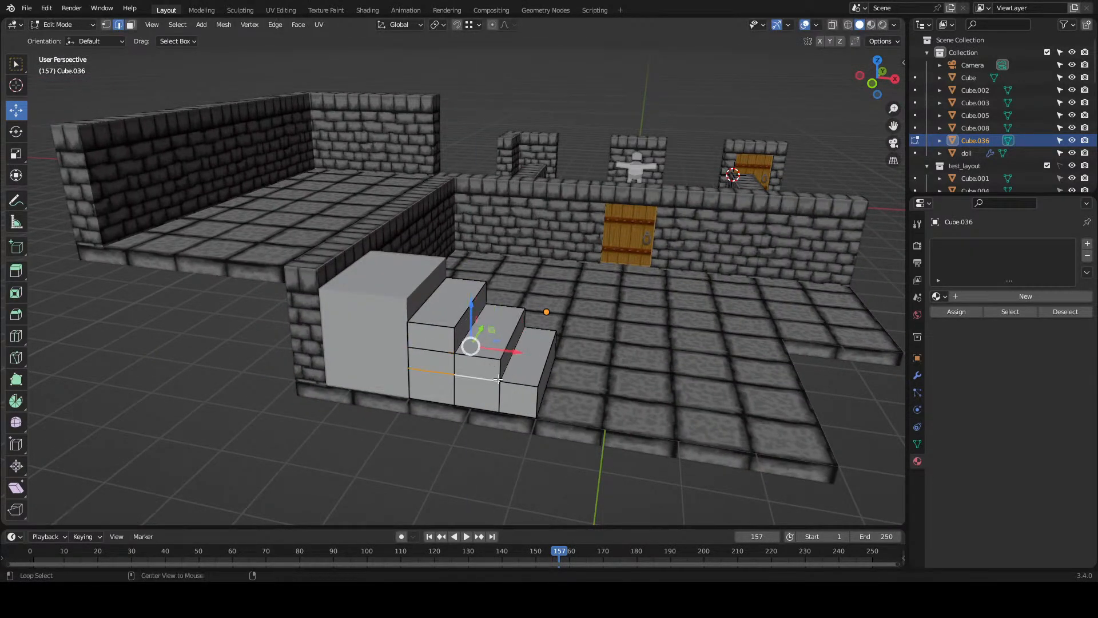
alt+shift+click(514, 381)
alt+shift+click(542, 332)
drag(542, 328, 403, 318)
drag(415, 323, 456, 316)
- Redo the edge selection at the middle step's level to include the whole tread, and lower it further
alt+click(458, 308)
alt+shift+click(486, 310)
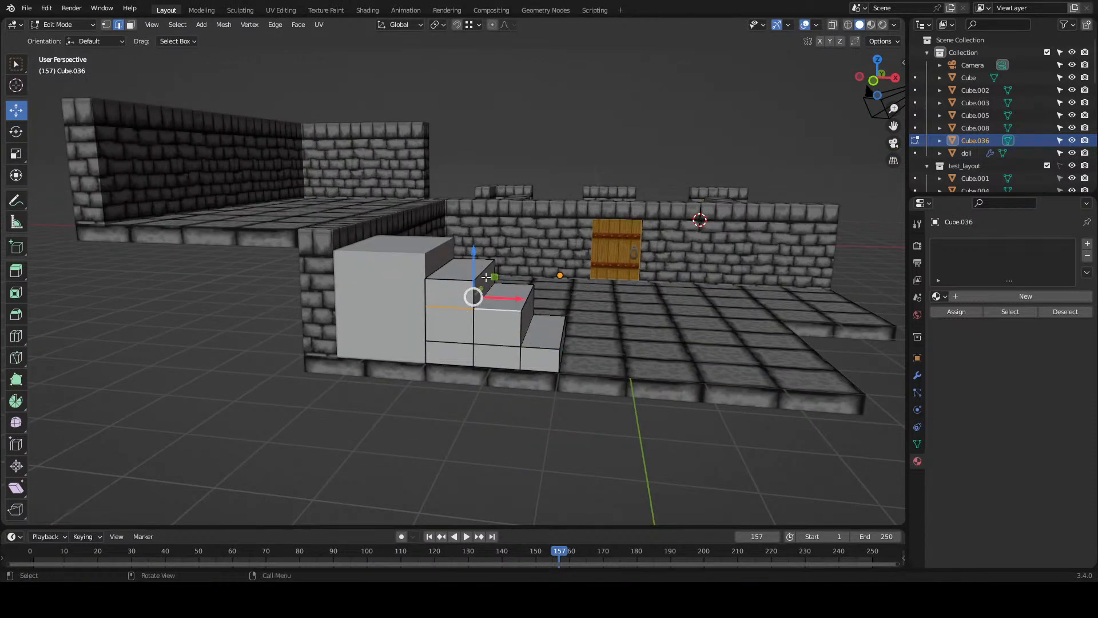
mouse_move(476, 254)
mouse_down()
mouse_move(478, 268)
mouse_move(484, 258)
mouse_up()
key(ctrl+z)
alt+shift+click(522, 286)
- Lower the uppermost tread's edges a little and nudge the middle step's level slightly upward
alt+click(447, 278)
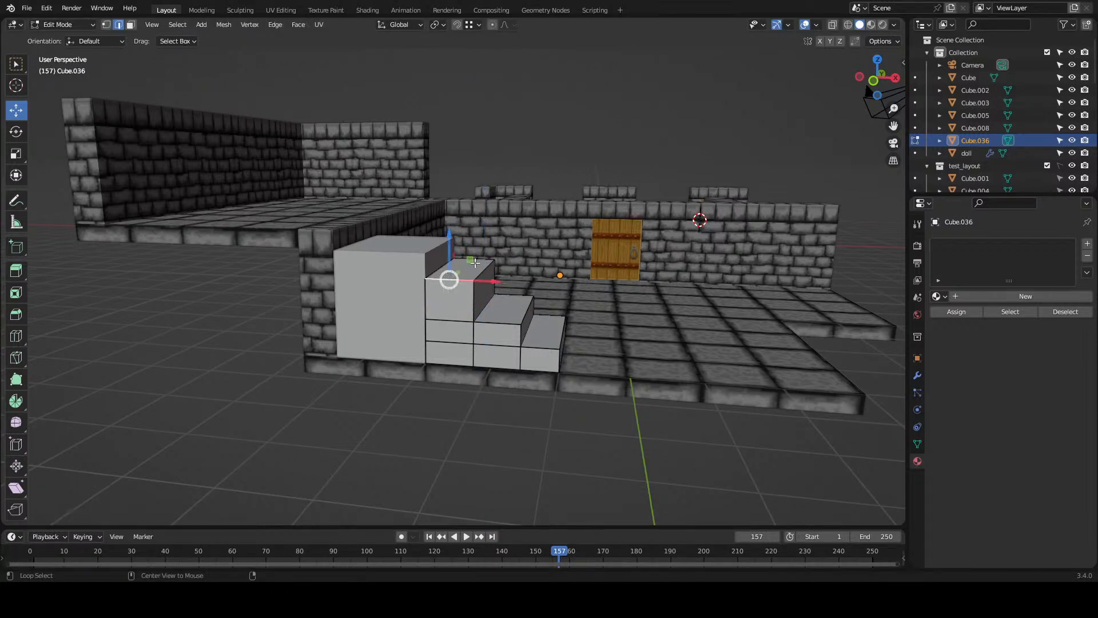
drag(462, 228, 462, 240)
alt+click(454, 318)
shift+click(495, 322)
shift+click(516, 295)
drag(484, 262, 484, 258)
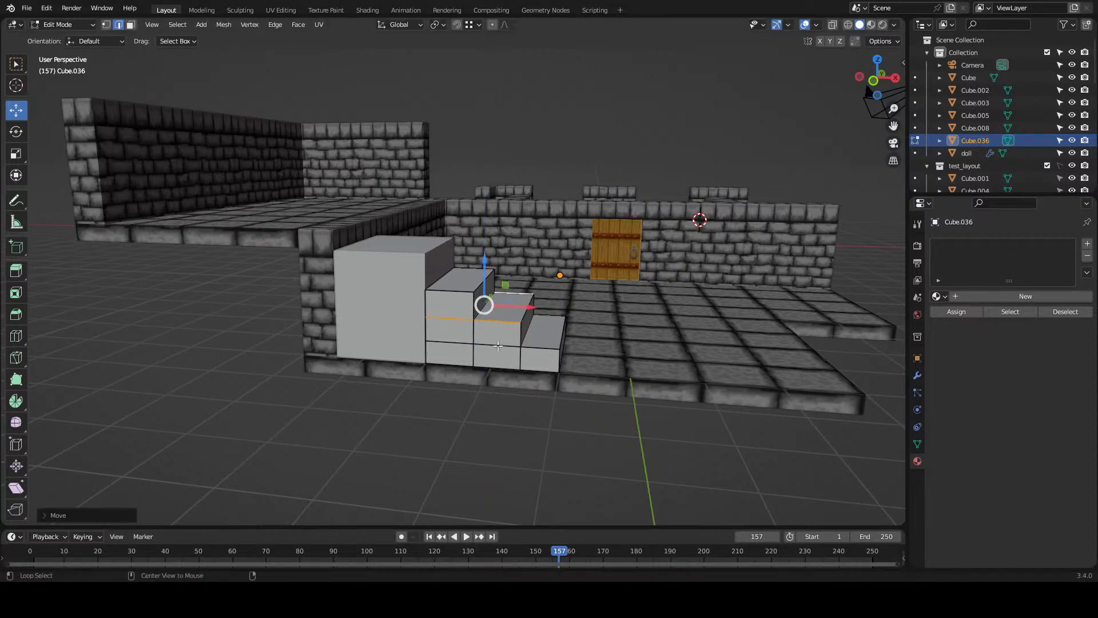
- Select the edges around the lowest step's level and raise them slightly to even out the risers
alt+click(497, 345)
shift+click(535, 348)
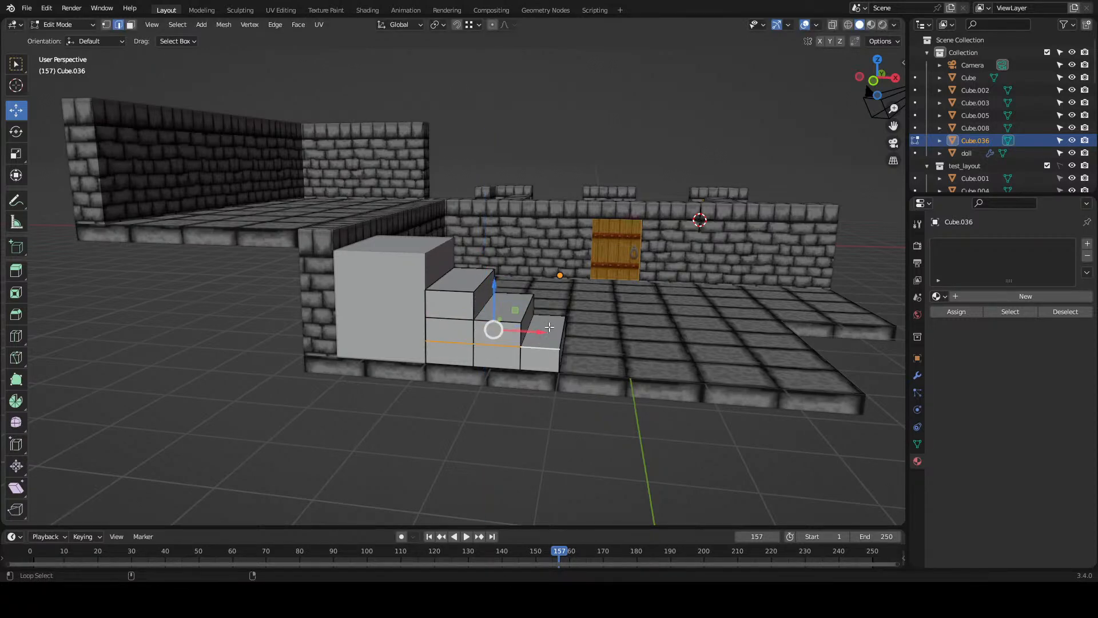
alt+shift+click(554, 315)
drag(503, 283, 422, 280)
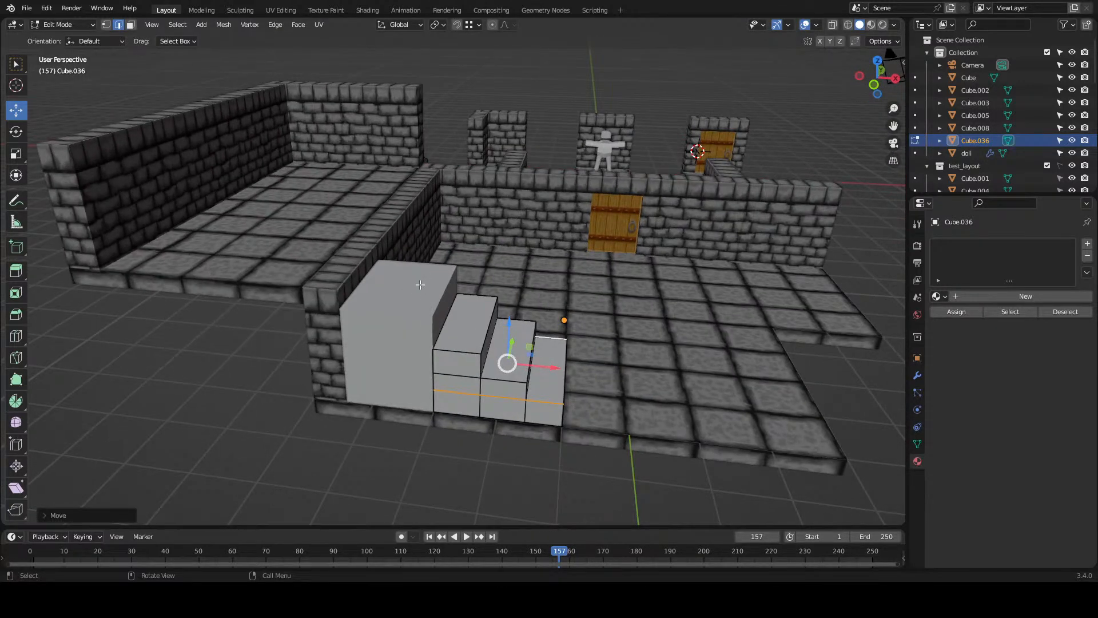
- Switch editing to the tall block, lower its top edges slightly, and save the file
key(alt+q)
click(424, 266)
shift+click(403, 311)
drag(403, 287, 429, 219)
key(ctrl+s)
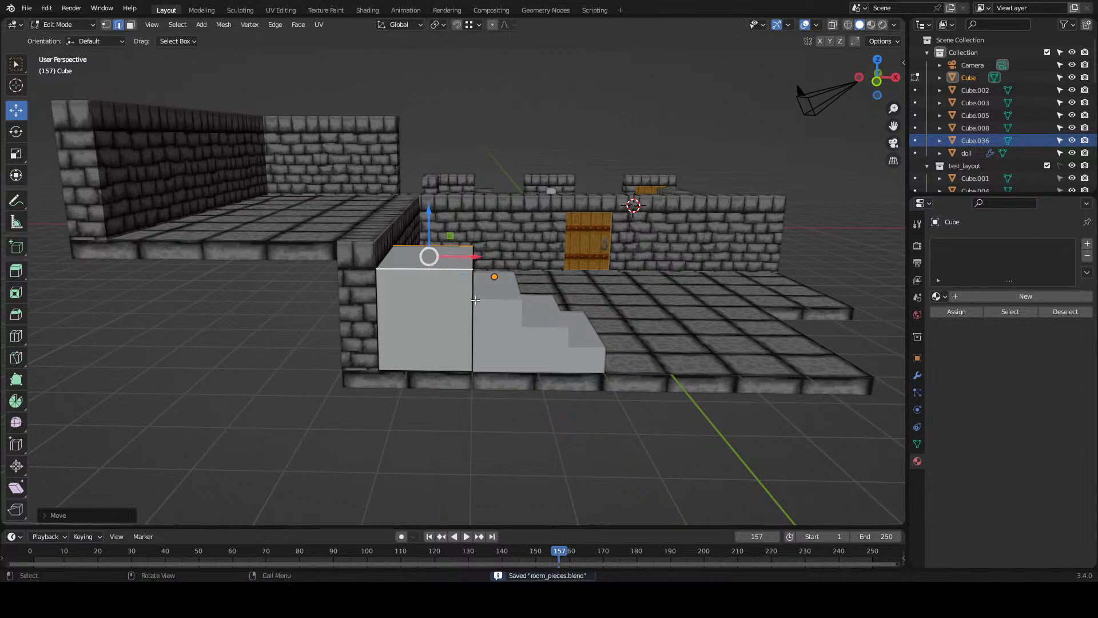
- Switch editing back to the stair piece and raise its uppermost tread face slightly
drag(419, 306, 458, 294)
key(alt+q)
key(3)
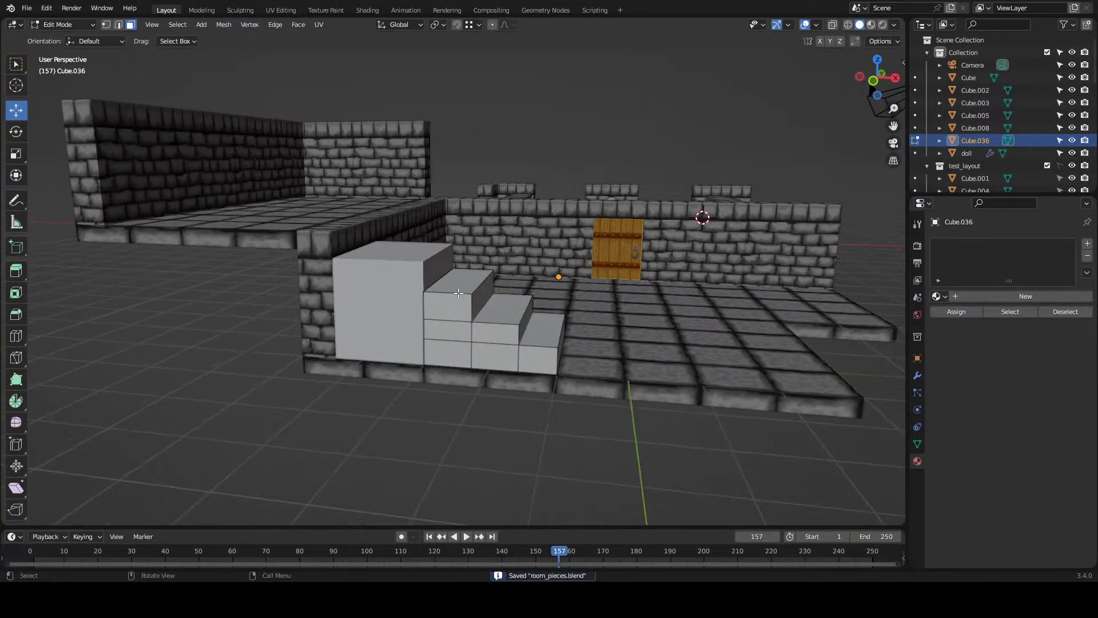
click(462, 277)
drag(462, 245, 464, 238)
- Fine-tune the height of the middle step's tread and side edges, leave mesh editing, and save the file
click(496, 315)
key(2)
alt+shift+click(453, 321)
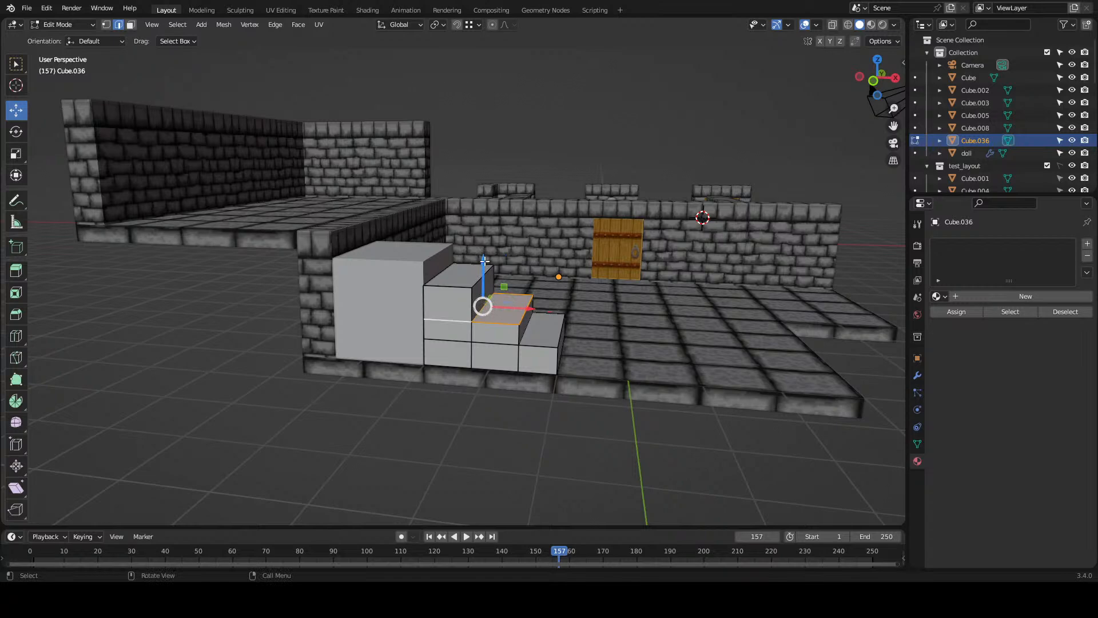
drag(484, 260, 375, 340)
key(Tab)
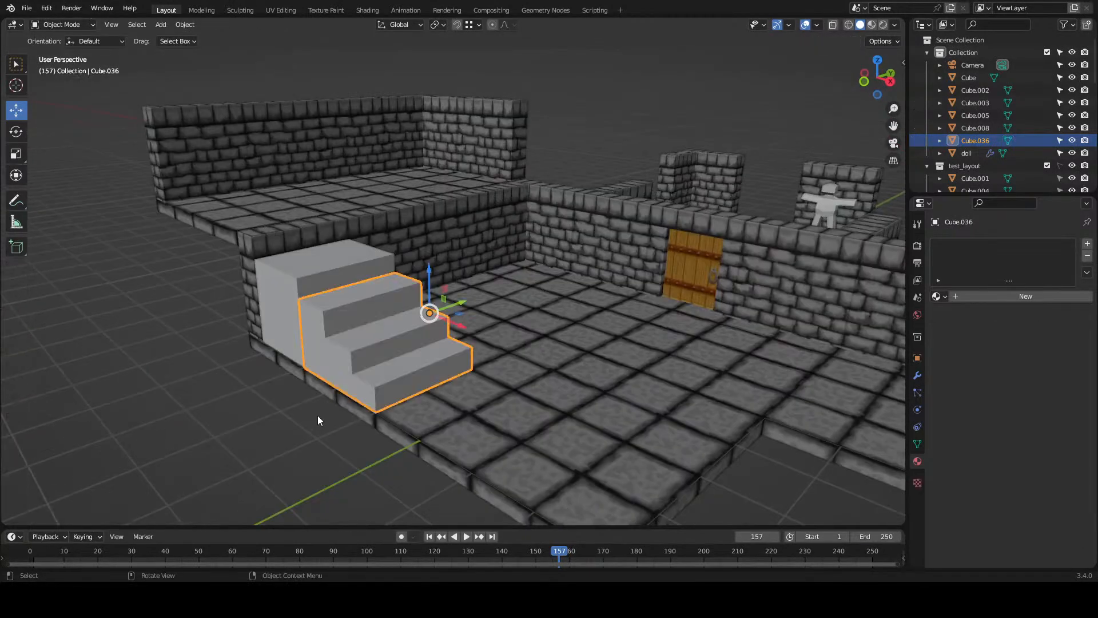
click(317, 421)
key(ctrl+s)
drag(328, 378, 437, 380)
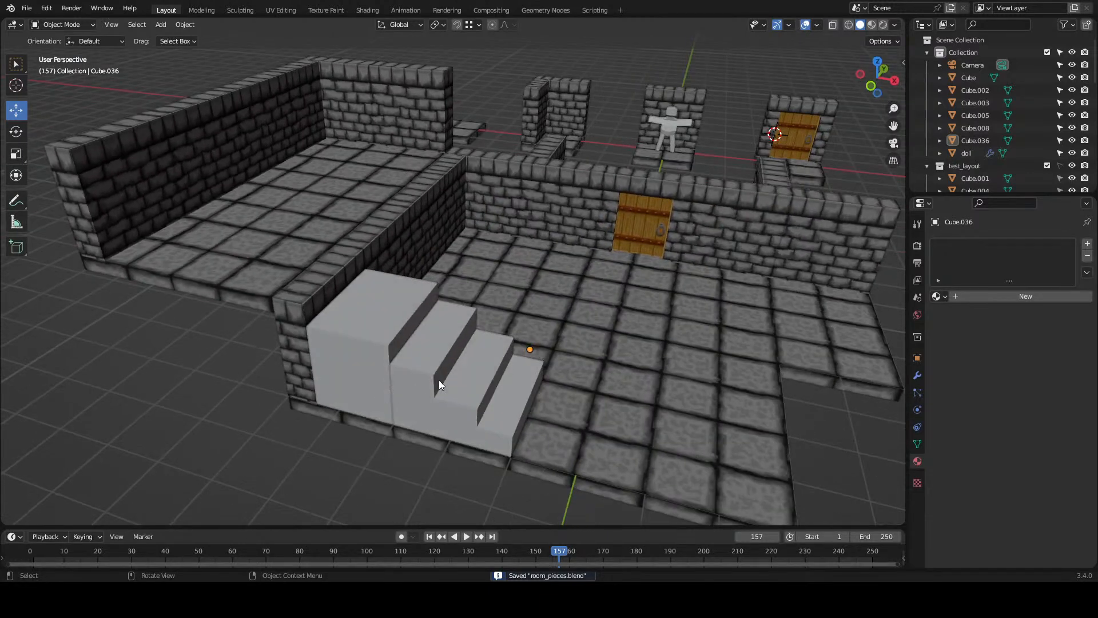
- Nudge the middle tread face of the stair piece, save the file, and return to object mode
click(444, 377)
key(Tab)
click(461, 381)
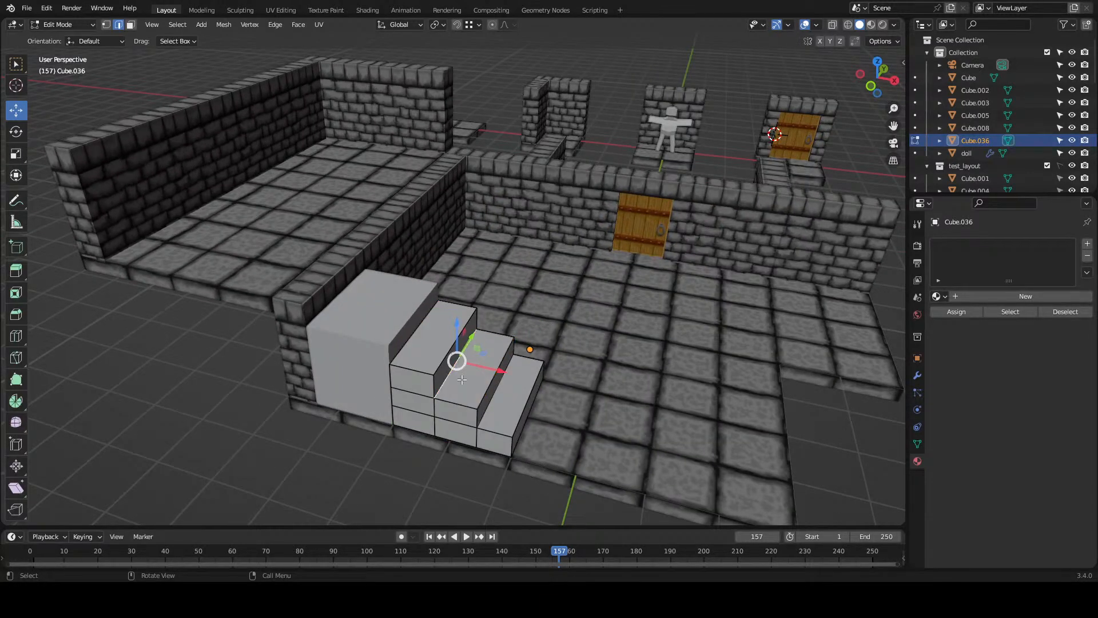
key(3)
click(468, 364)
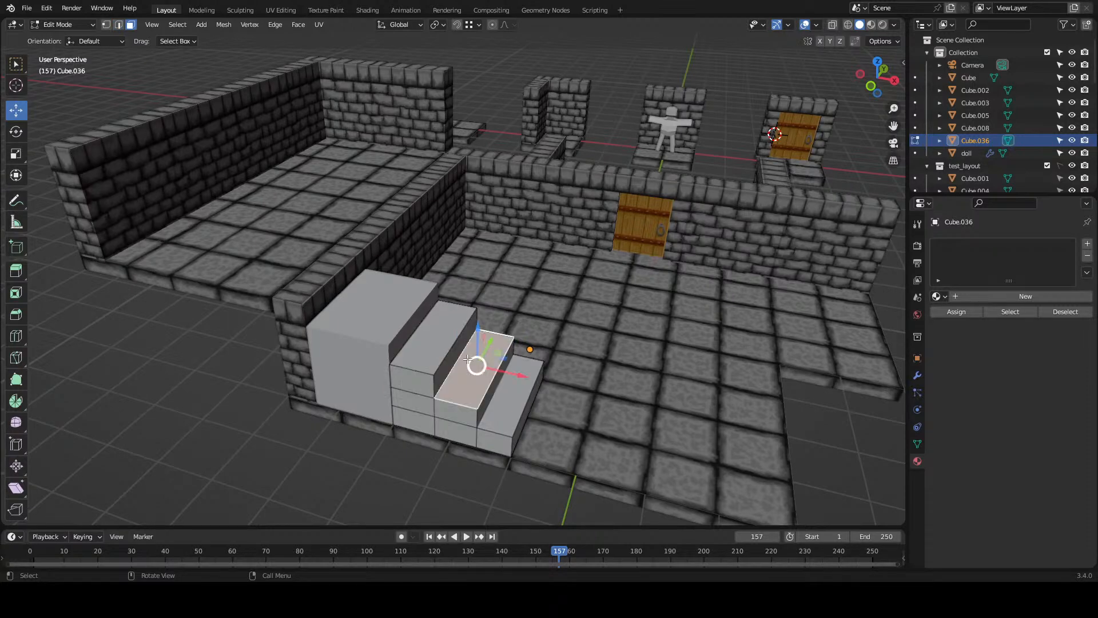
mouse_move(470, 337)
mouse_down()
mouse_move(477, 327)
mouse_move(476, 337)
mouse_up()
drag(489, 309, 439, 292)
key(ctrl+s)
key(Tab)
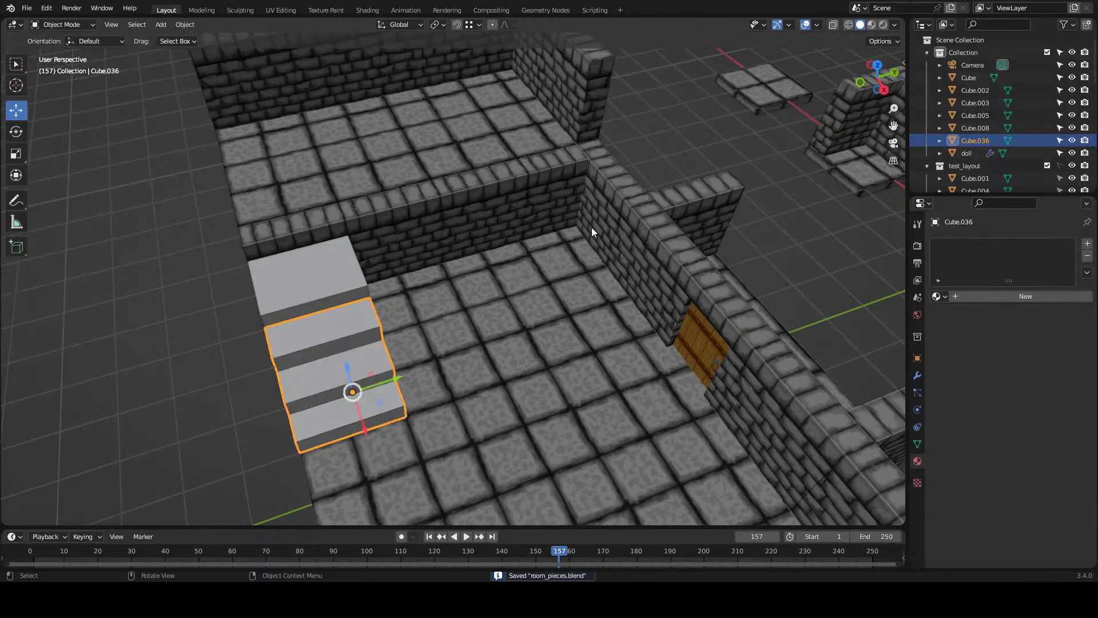
- Duplicate the doll and place the copy on the lower floor next to the stairs as a scale reference
scroll(531, 273, down, 5)
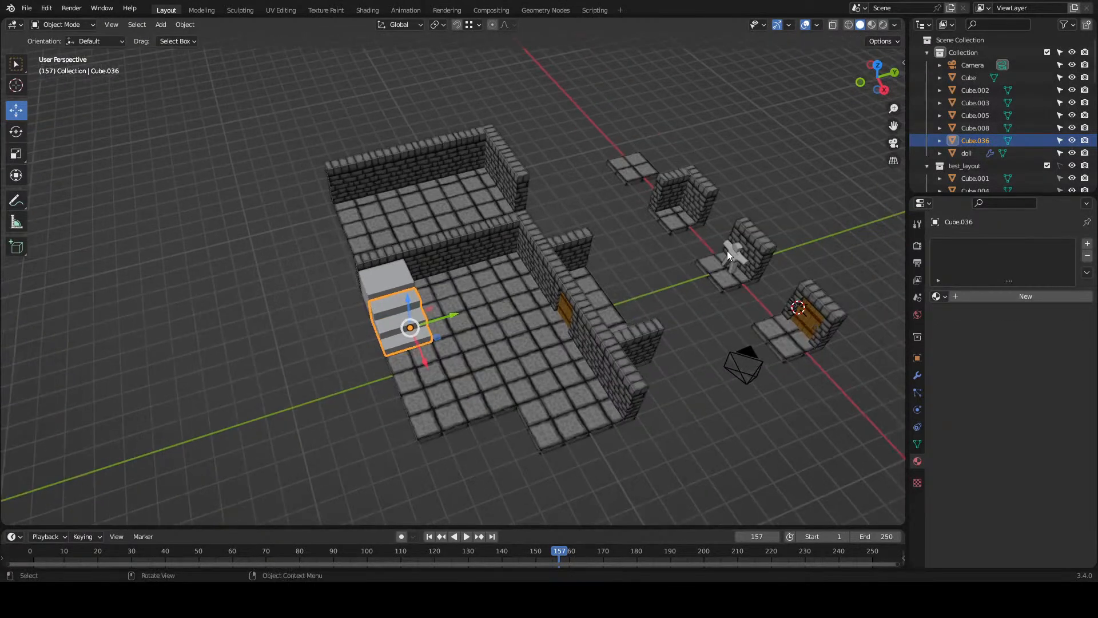
click(726, 252)
key(shift+d)
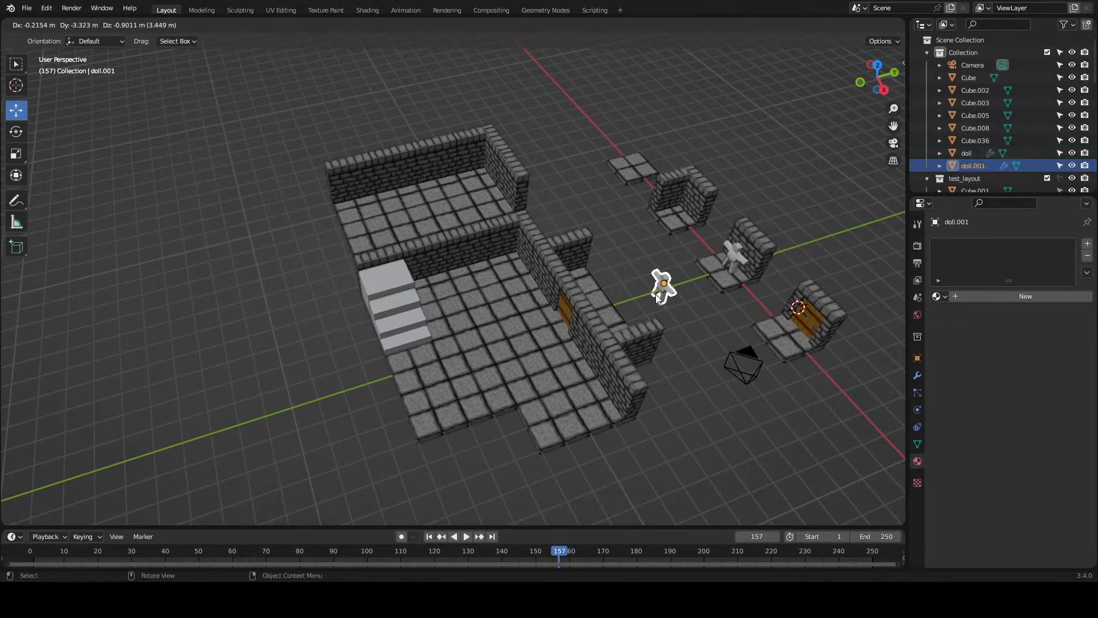
right_click(756, 261)
drag(772, 243, 467, 365)
scroll(526, 280, up, 4)
click(499, 404)
scroll(460, 371, down, 1)
drag(450, 445, 443, 366)
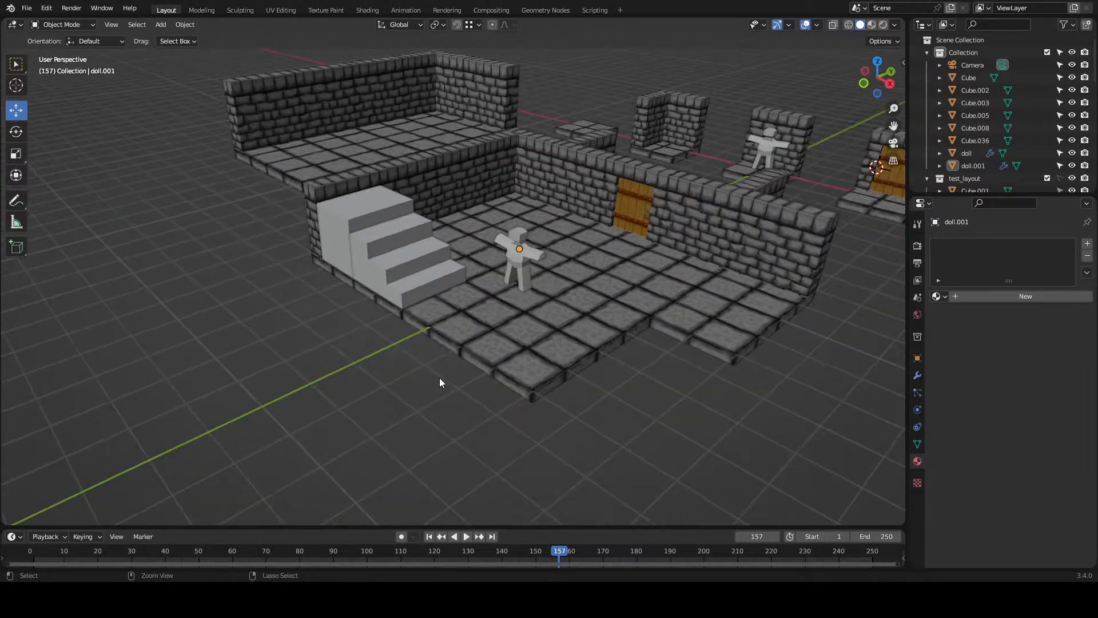
- Add a vertical and a horizontal loop cut through the middle of the stair piece's uppermost step
scroll(482, 308, up, 4)
drag(488, 295, 555, 260)
click(310, 225)
key(Tab)
drag(312, 218, 356, 236)
key(ctrl+r)
click(343, 230)
right_click(342, 225)
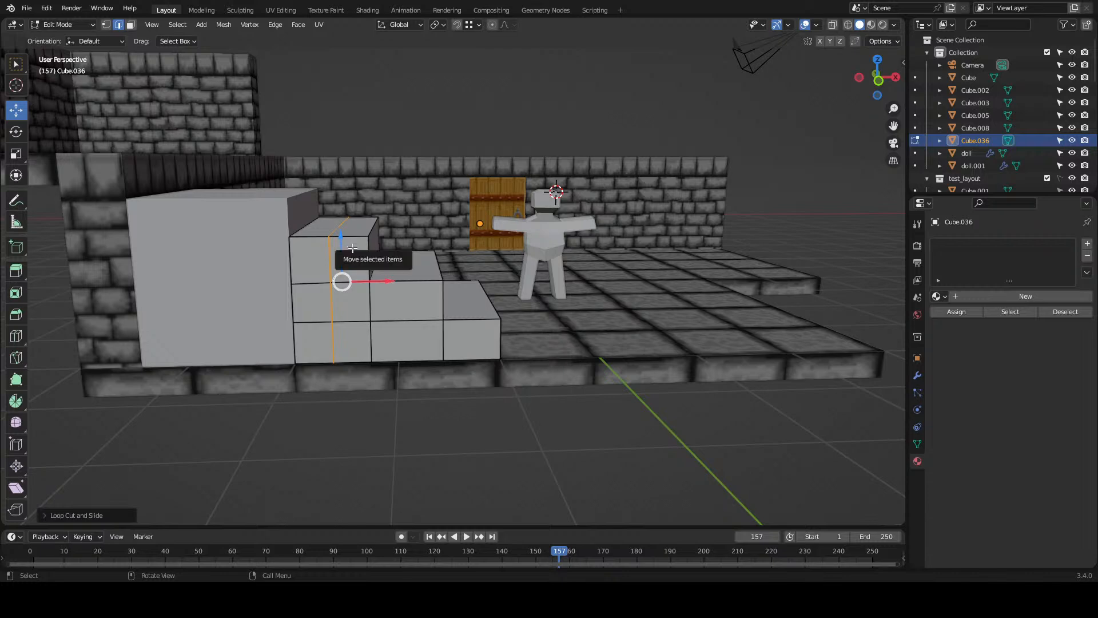
key(ctrl+r)
click(361, 252)
click(363, 253)
click(363, 253)
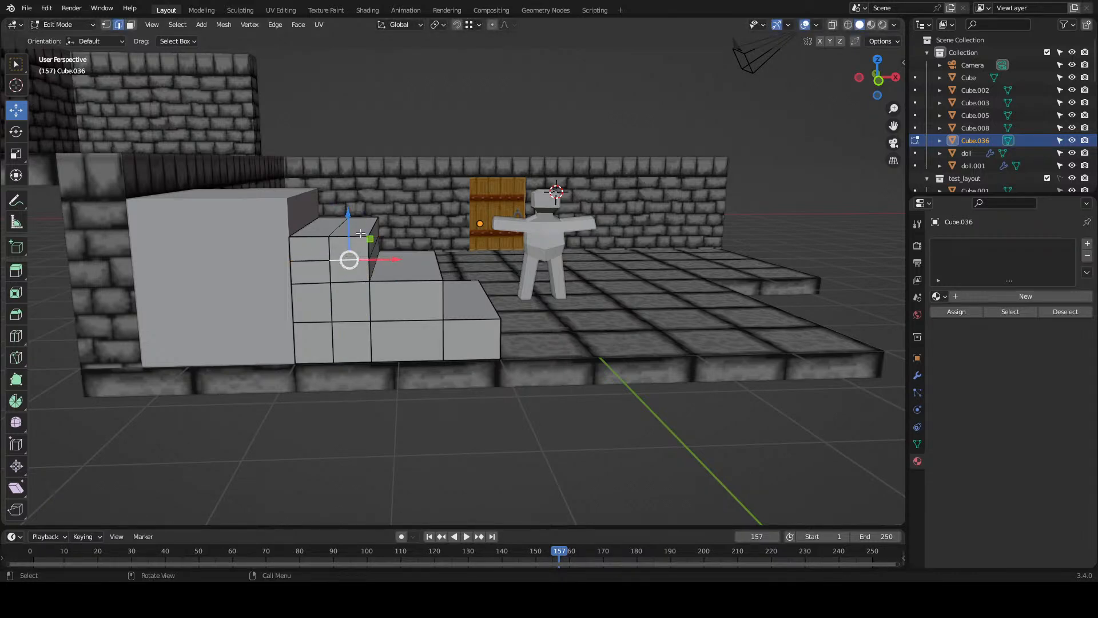
- Delete the outer half of the uppermost tread and the upper half of its riser
key(3)
click(360, 235)
shift+click(366, 241)
shift+click(361, 246)
drag(363, 242, 343, 266)
shift+click(344, 267)
click(344, 265)
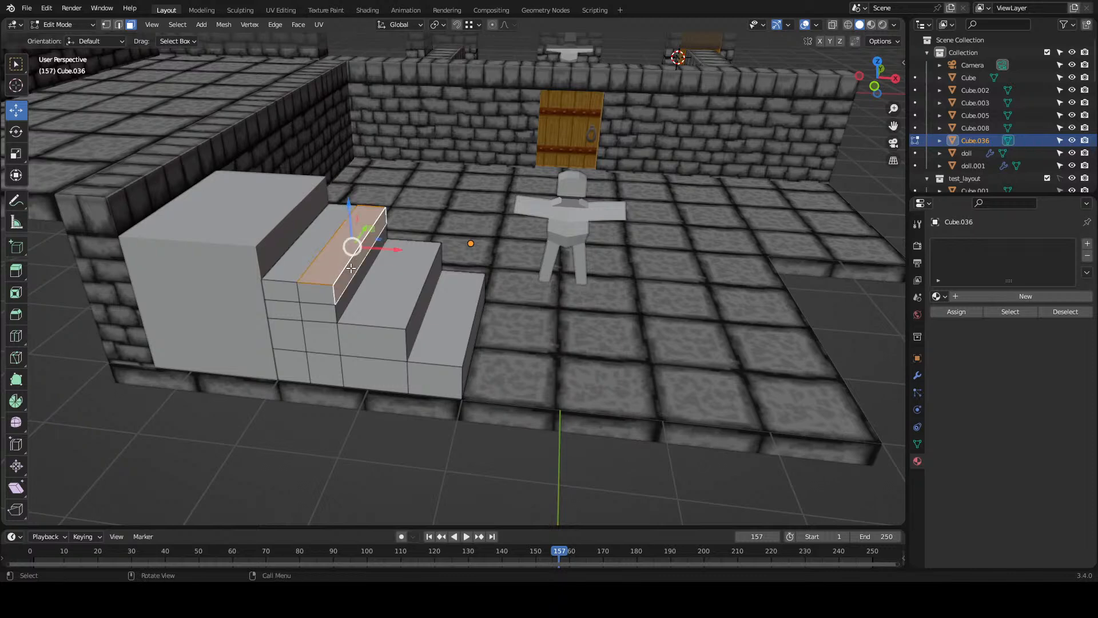
key(x)
click(349, 269)
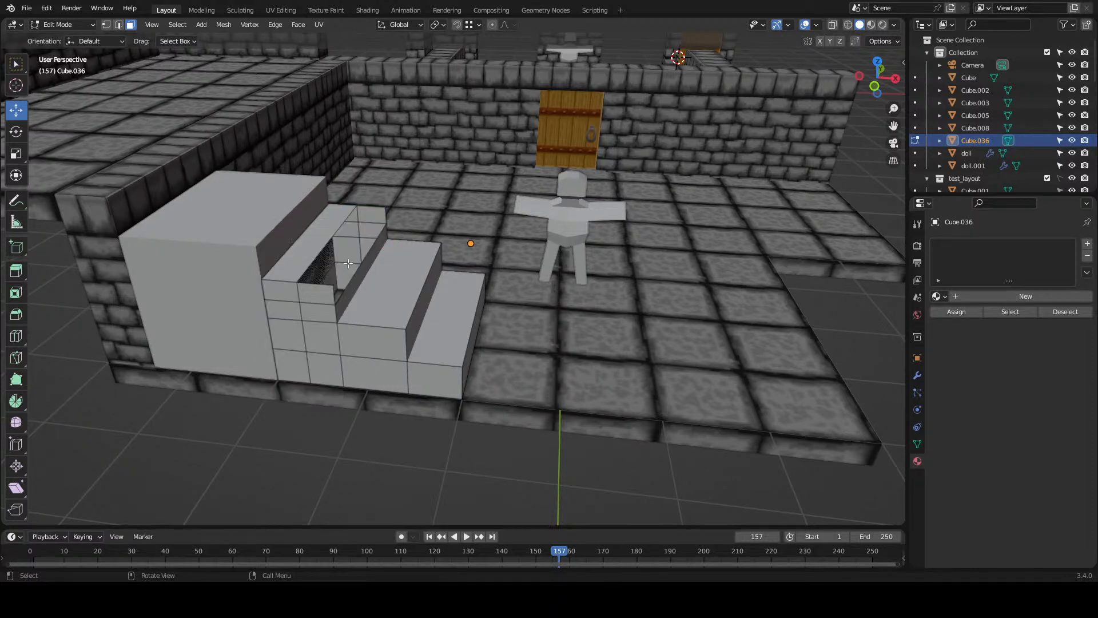
- Delete the small side faces at both ends of the opened upper corner
click(323, 290)
shift+click(371, 212)
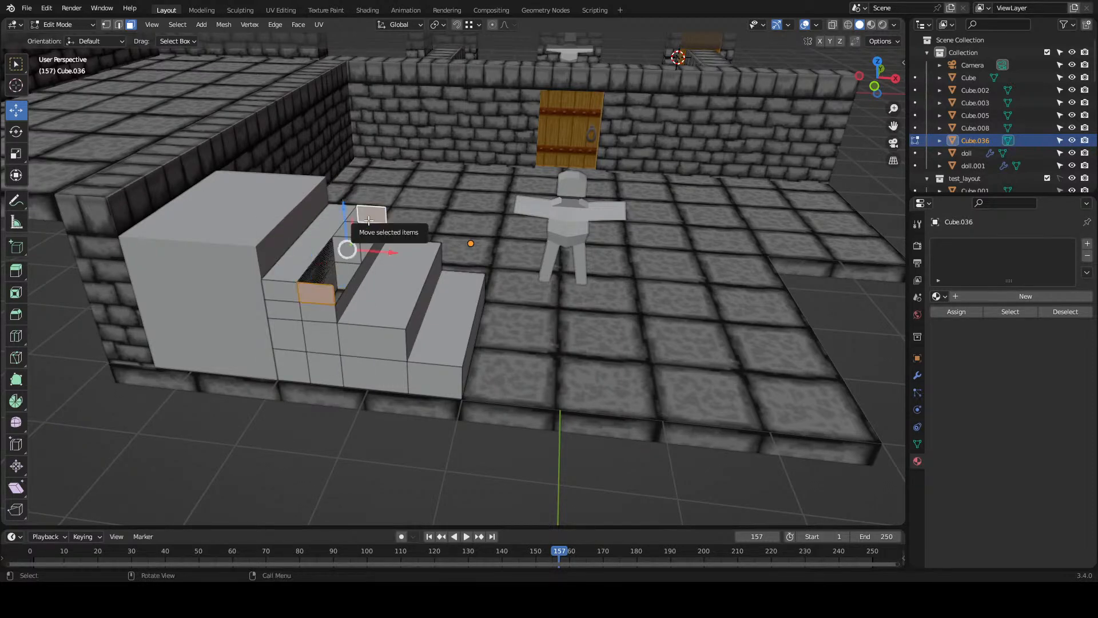
key(x)
click(367, 224)
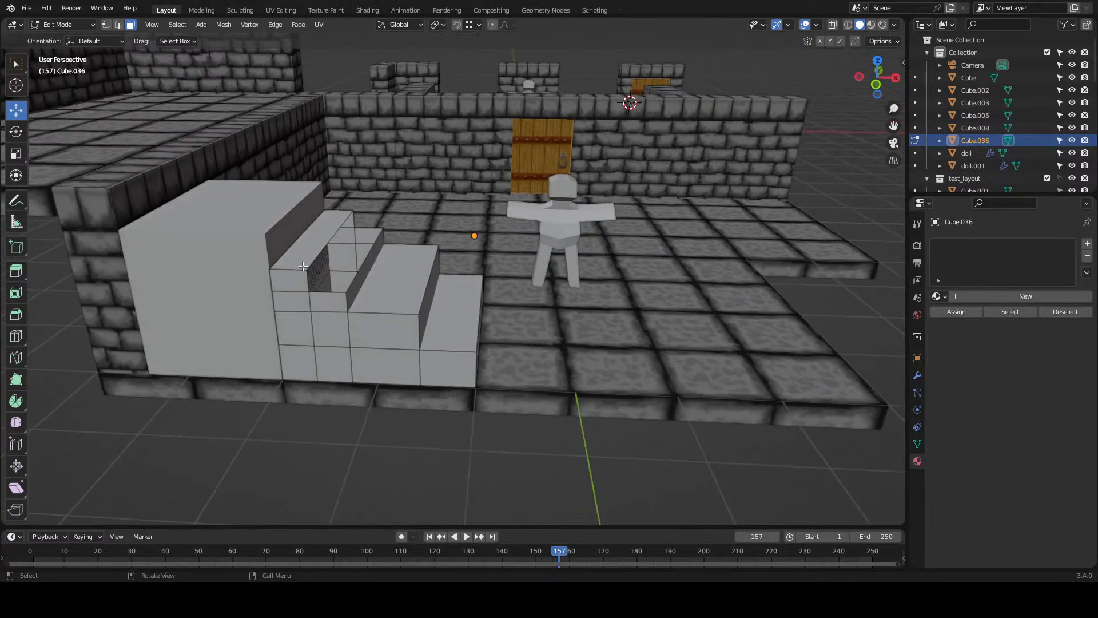
- Fill the opened corner with a new riser face and a new tread face to form an extra step
key(2)
click(307, 279)
shift+click(351, 221)
key(f)
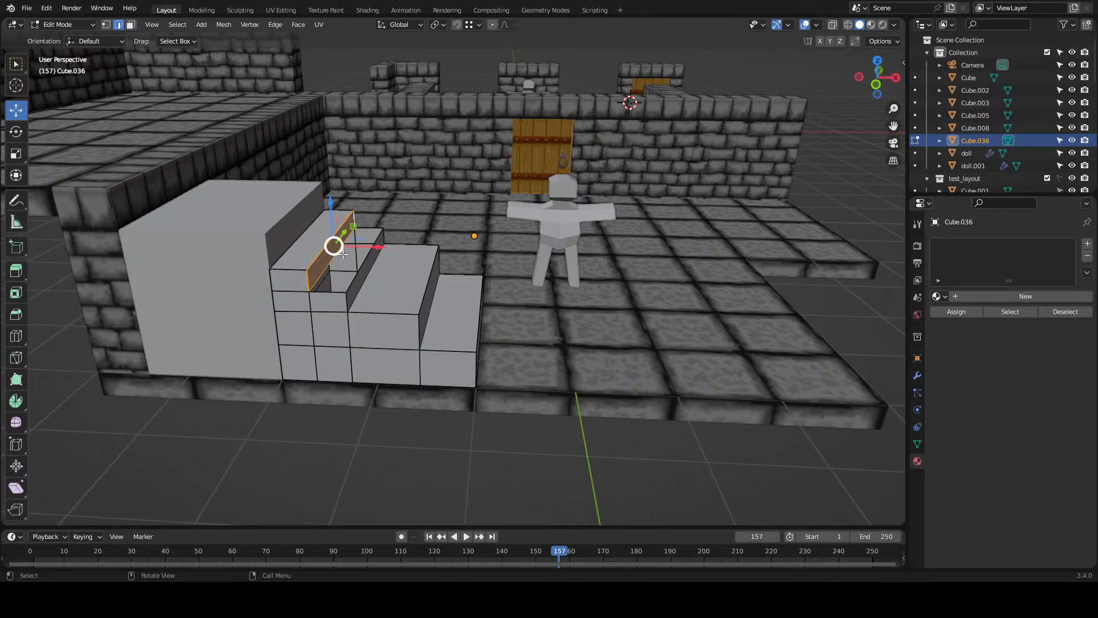
click(321, 278)
shift+click(360, 266)
key(f)
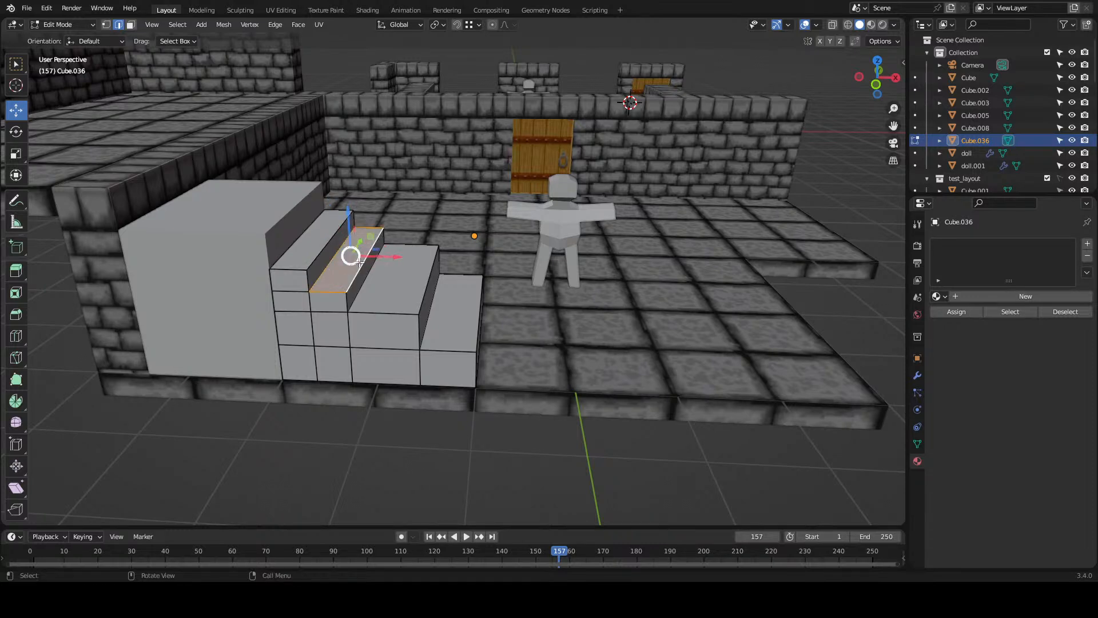
- Move the stair piece's vertical edge loops along the X axis to even out the depths of the four treads
drag(389, 307, 380, 354)
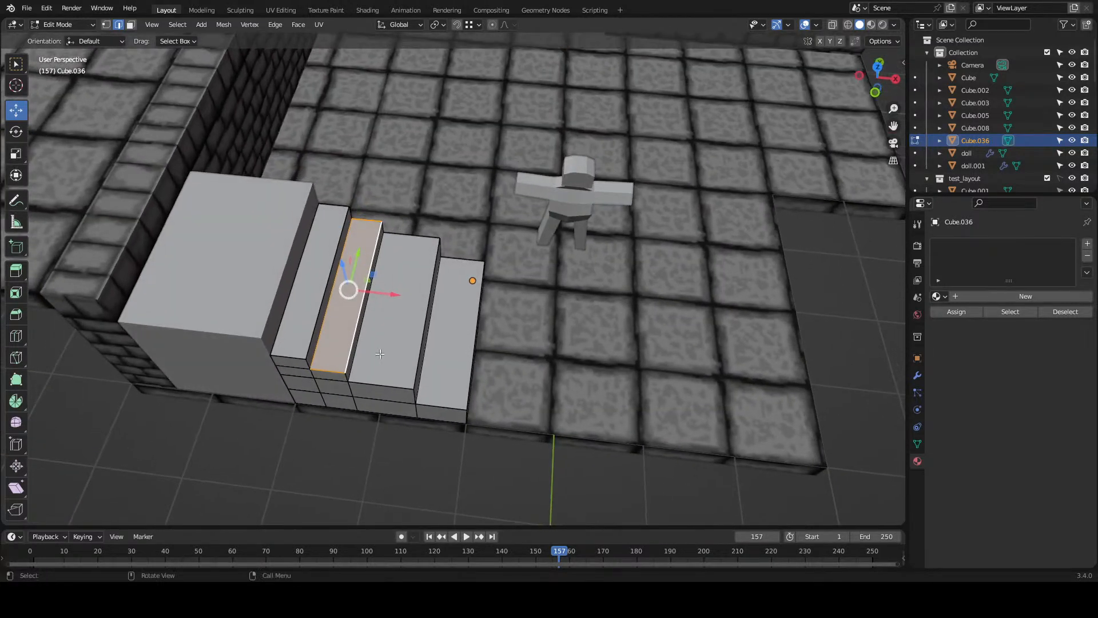
key(KP_7)
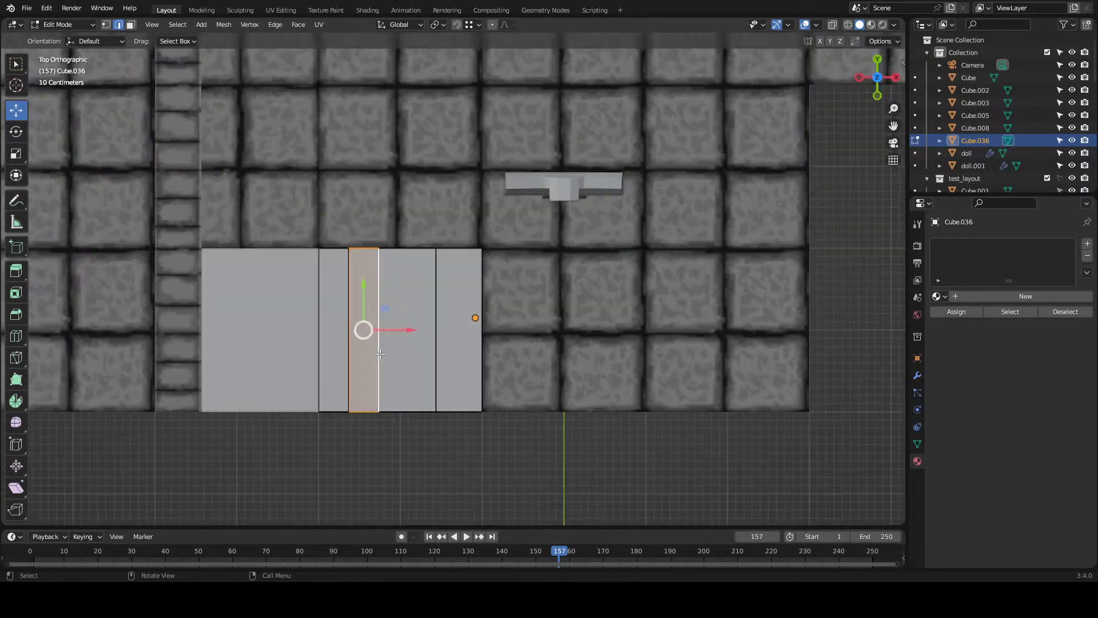
key(alt+z)
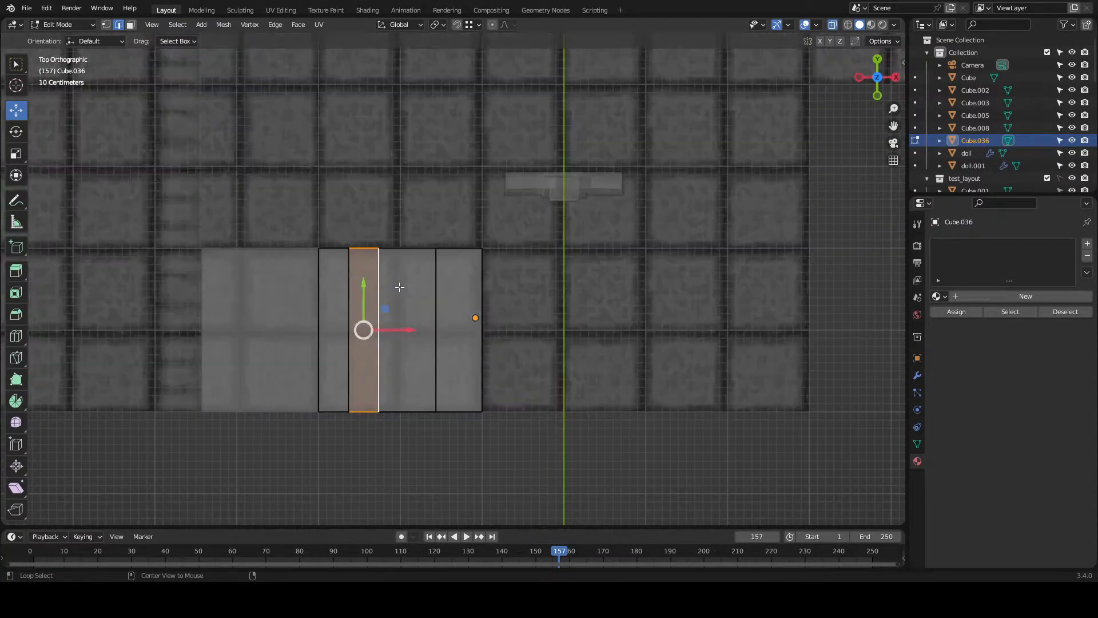
drag(414, 216, 372, 420)
drag(424, 328, 464, 329)
drag(373, 209, 341, 448)
drag(408, 330, 431, 329)
drag(473, 218, 417, 436)
drag(481, 332, 493, 330)
drag(347, 224, 375, 460)
drag(401, 330, 395, 329)
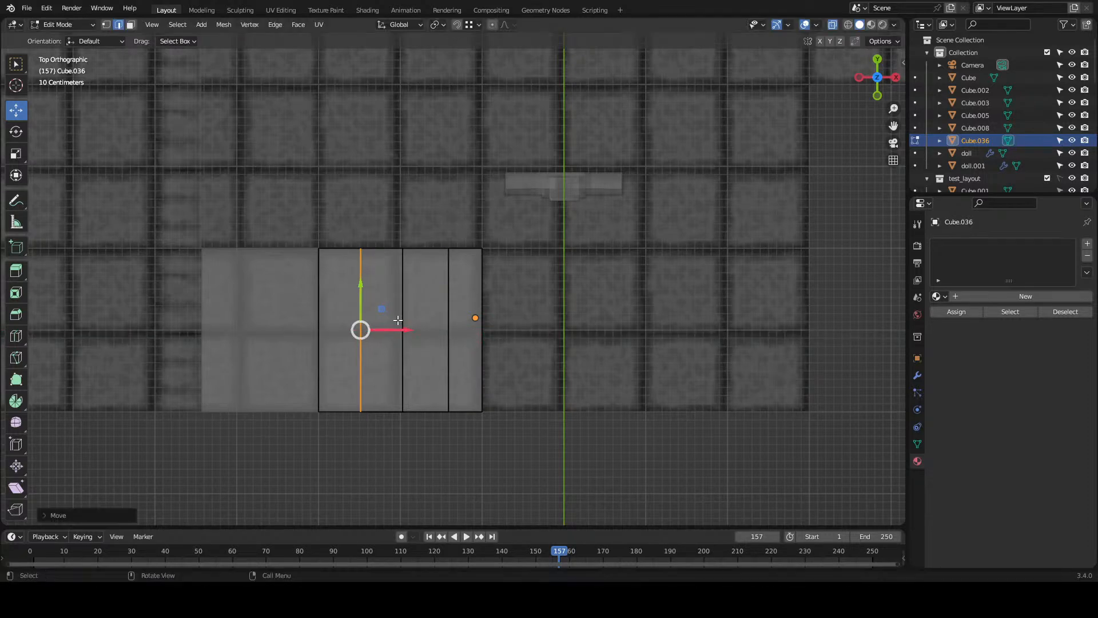
- Lower the stair piece's three inner horizontal edge loops along the Z axis to adjust the riser heights
key(KP_3)
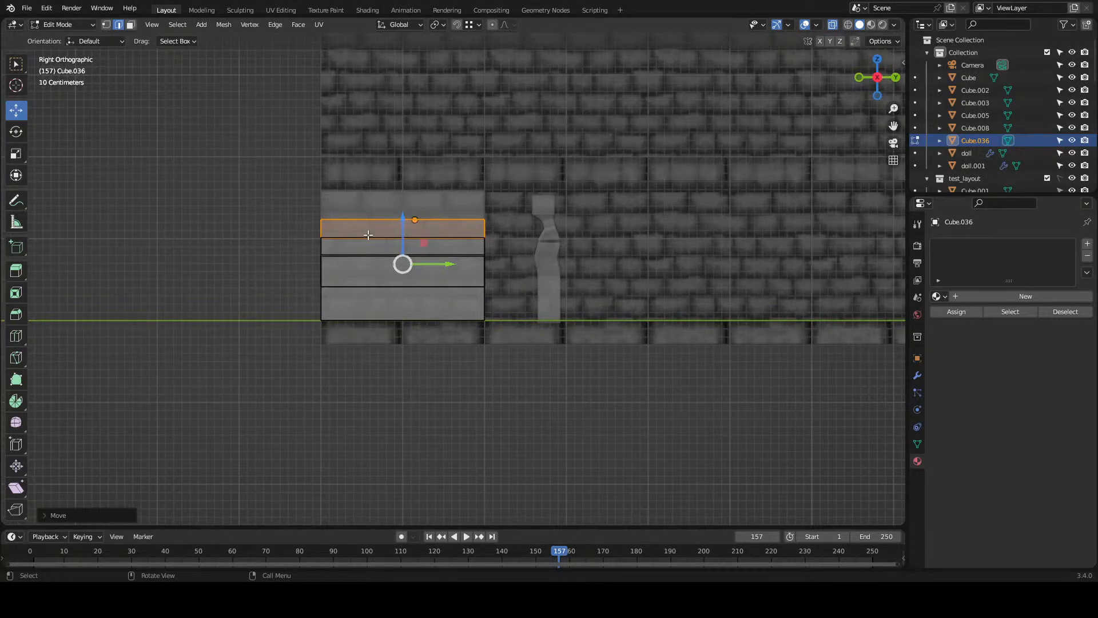
key(KP_1)
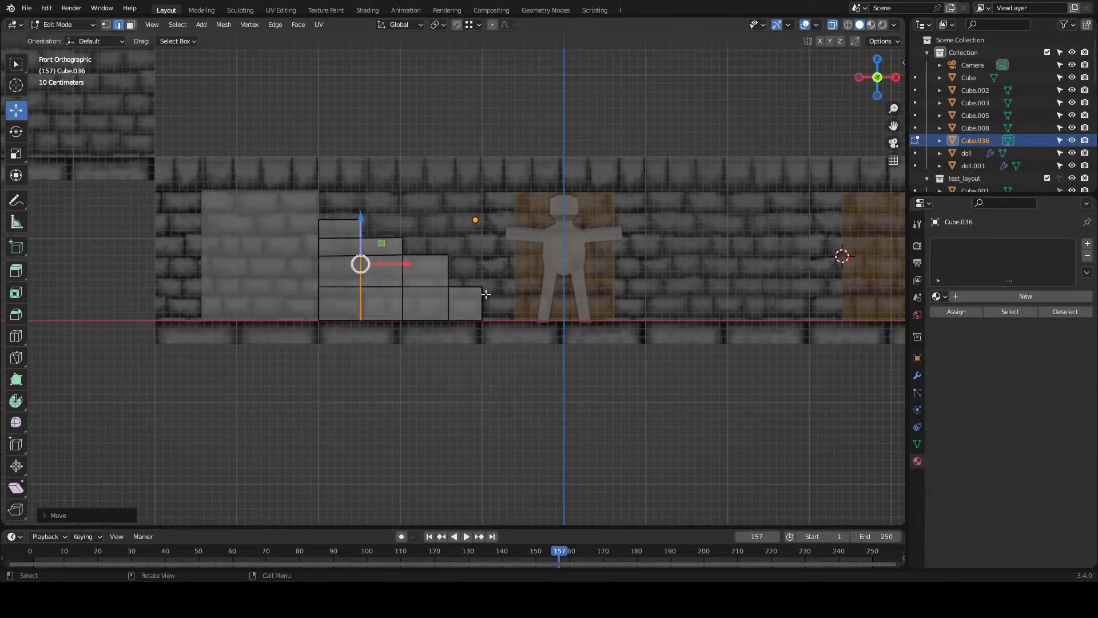
drag(507, 310, 297, 272)
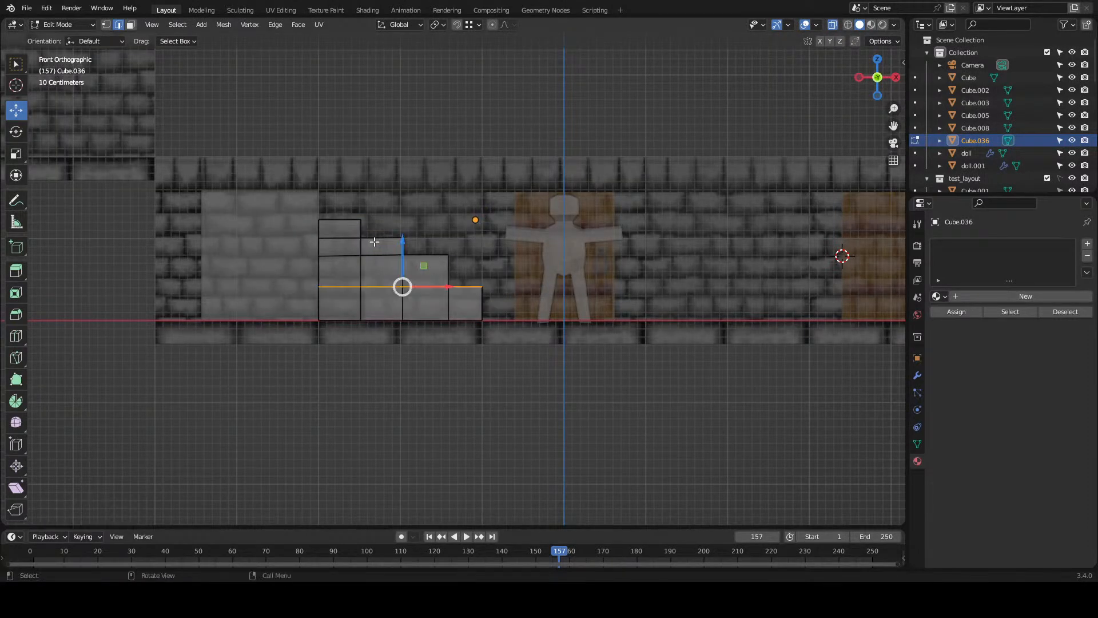
drag(402, 244, 400, 256)
drag(312, 278, 448, 246)
drag(380, 213, 379, 230)
drag(299, 260, 417, 225)
drag(362, 199, 362, 204)
- Raise the second and the lowest horizontal edge loops slightly to balance the four riser heights, and save the file
drag(294, 269, 470, 286)
drag(375, 227, 381, 221)
drag(304, 293, 492, 305)
drag(402, 256, 402, 246)
key(alt+z)
drag(490, 209, 382, 277)
key(ctrl+s)
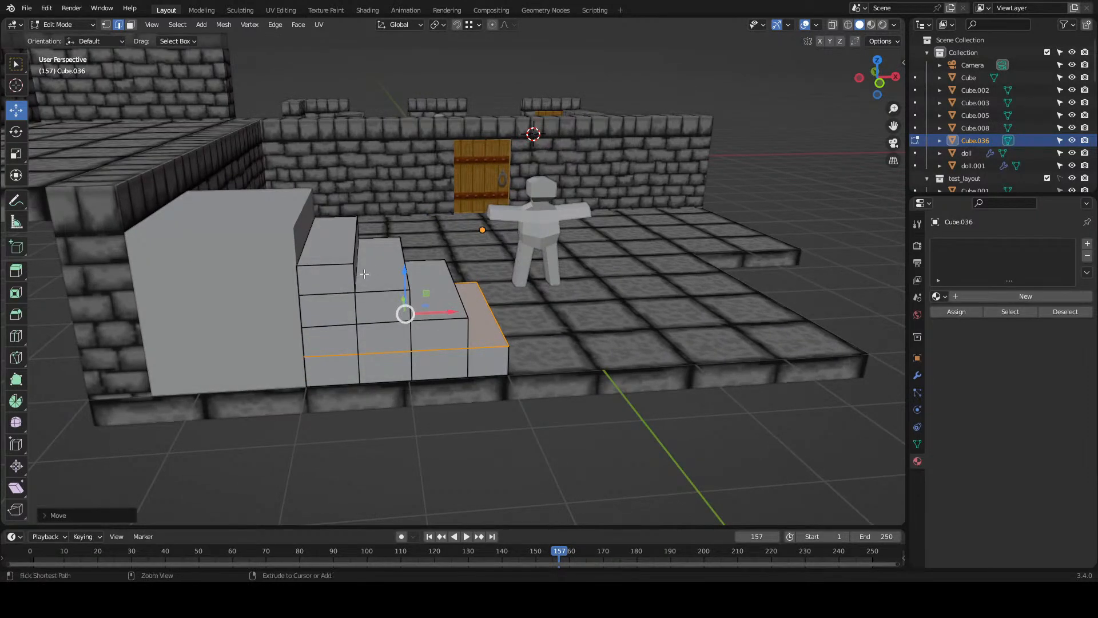
- Add a centred vertical and a centred horizontal loop cut through the stair piece's second-highest step
key(ctrl+r)
click(375, 285)
right_click(375, 285)
key(ctrl+r)
click(404, 307)
right_click(403, 307)
key(3)
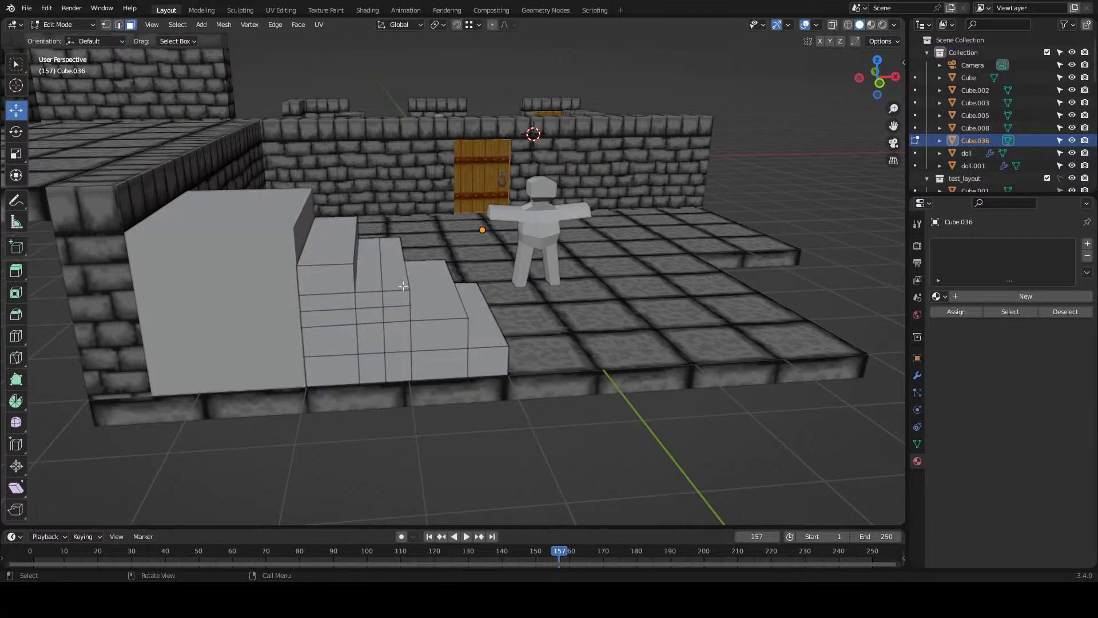
- Delete the second-highest step's outer tread half, upper riser half and the small side faces at both ends of that corner
click(401, 296)
shift+click(395, 263)
drag(395, 249, 495, 261)
shift+click(520, 251)
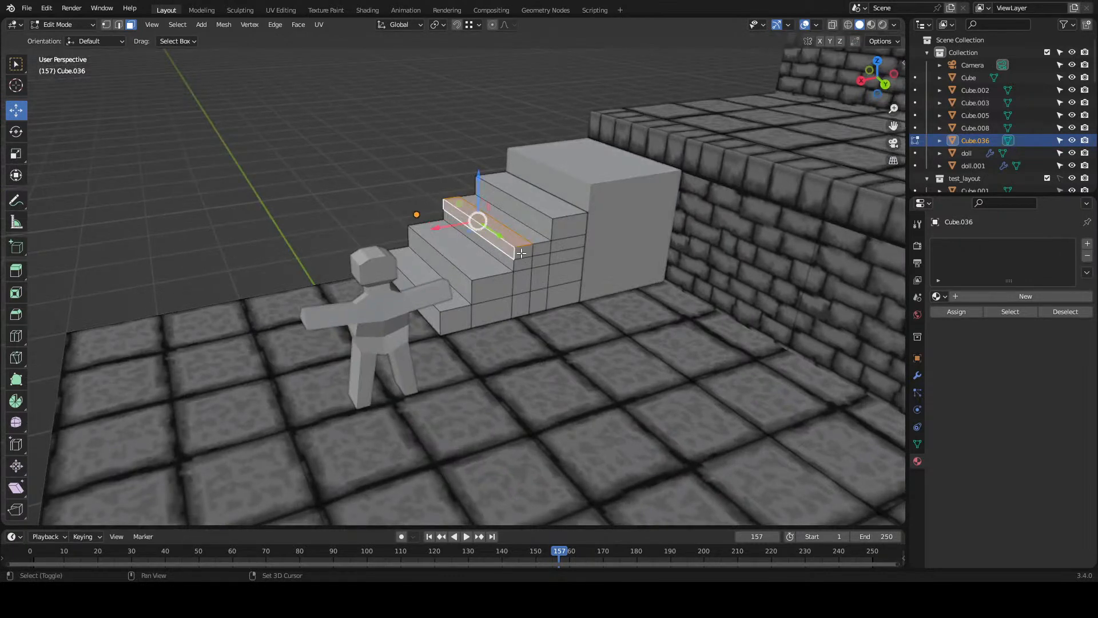
key(x)
click(521, 254)
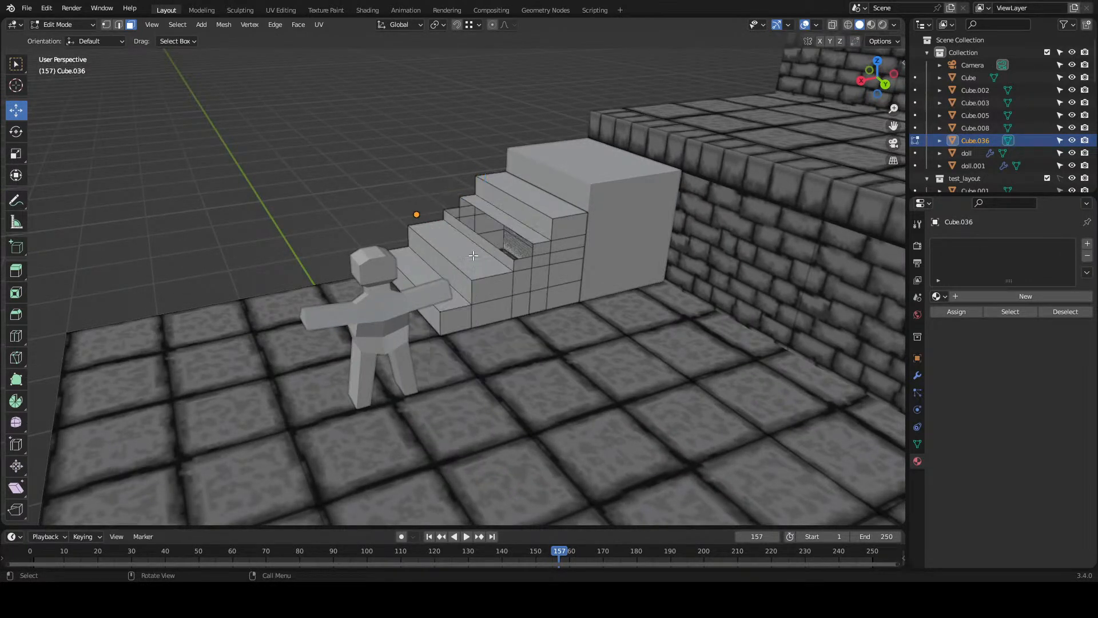
drag(341, 257, 314, 274)
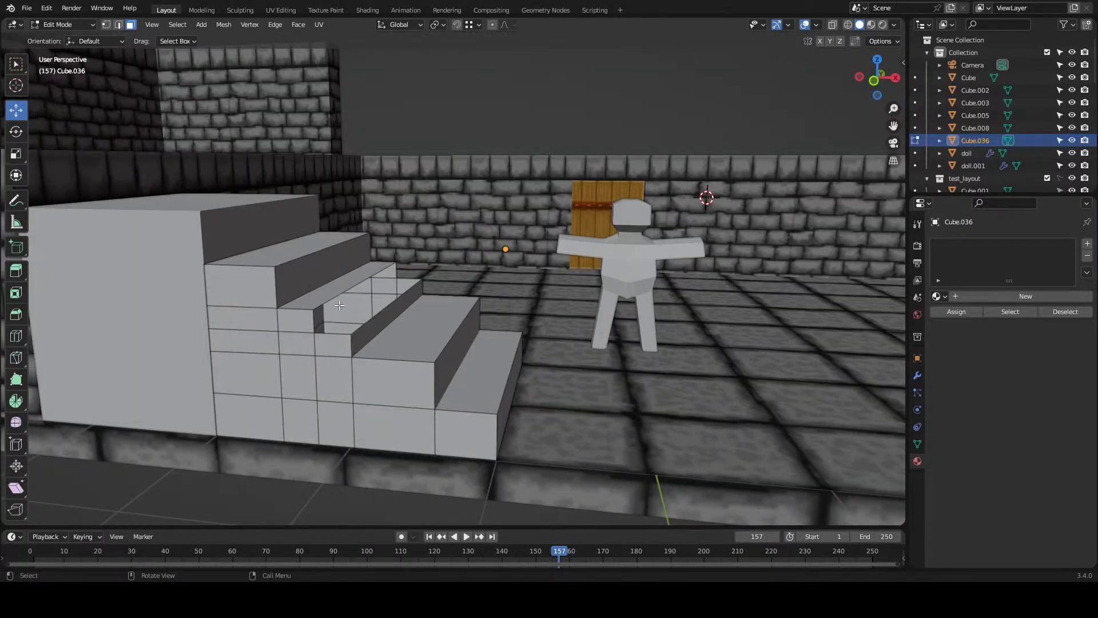
- Fill the opened corner of the second-highest step with a new riser face and a new tread face
key(2)
click(314, 321)
shift+click(397, 270)
key(f)
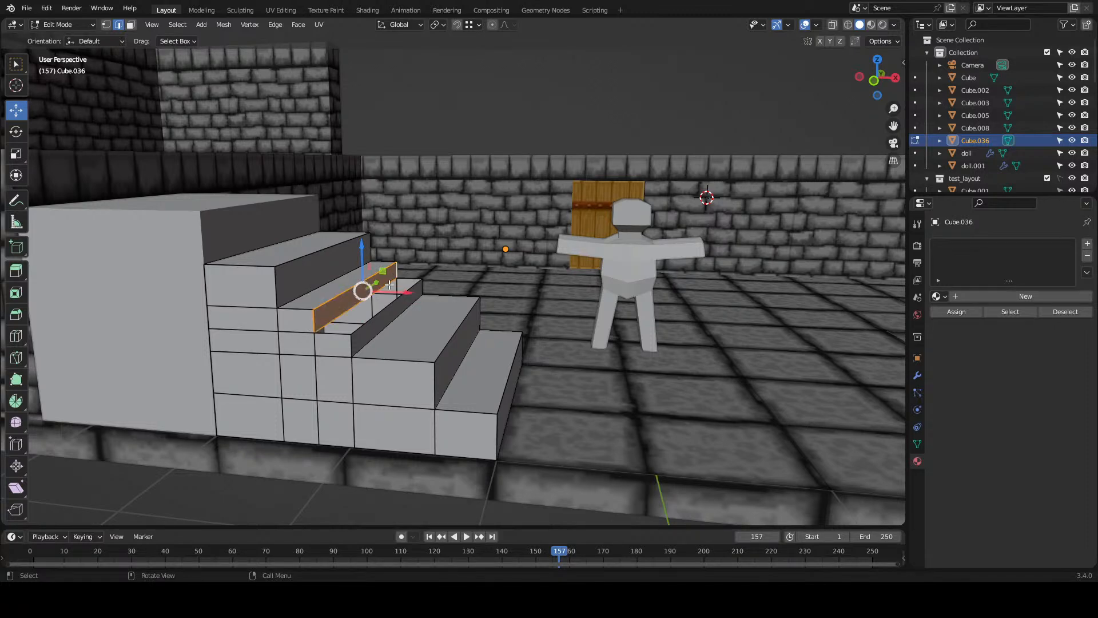
click(342, 313)
shift+click(369, 319)
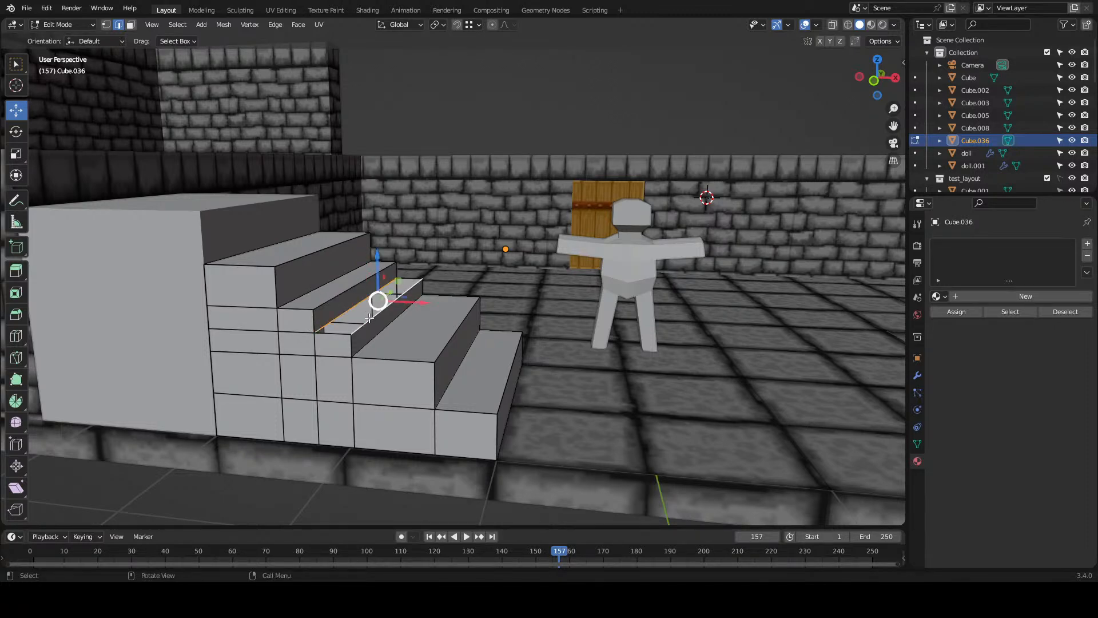
- Shift the stair piece's vertical edge loops along the X axis to even out the depths of the five treads
key(KP_3)
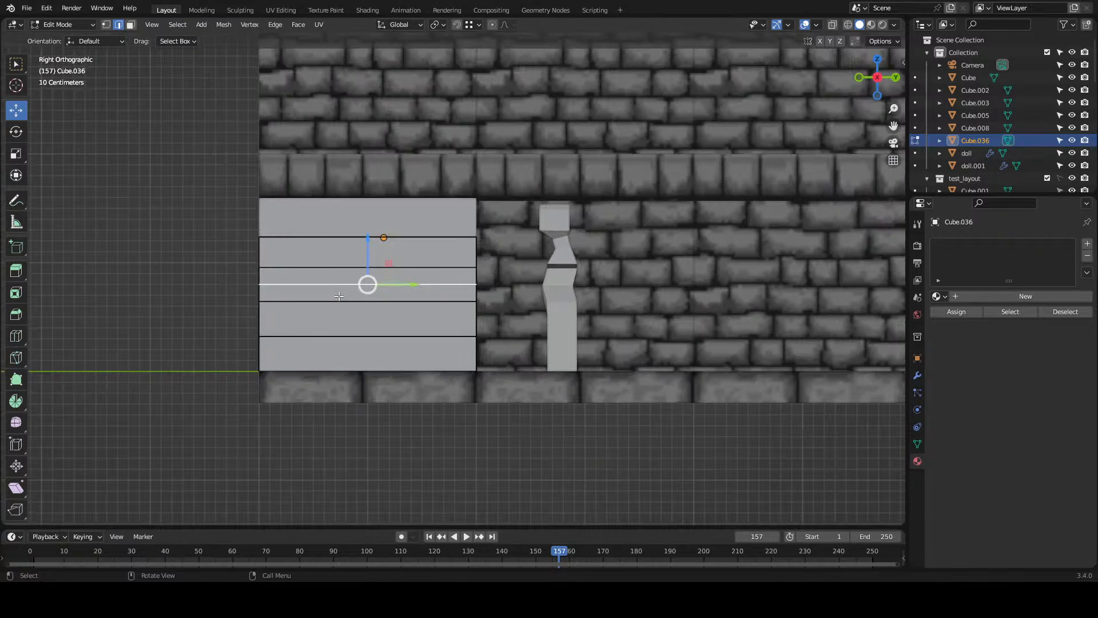
key(alt+z)
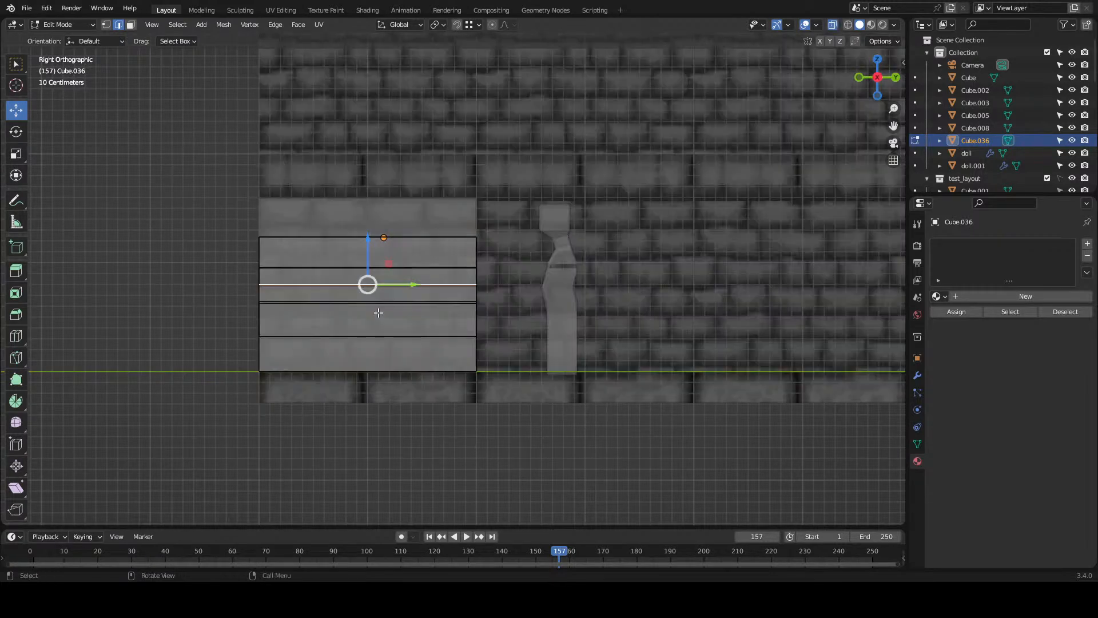
key(KP_1)
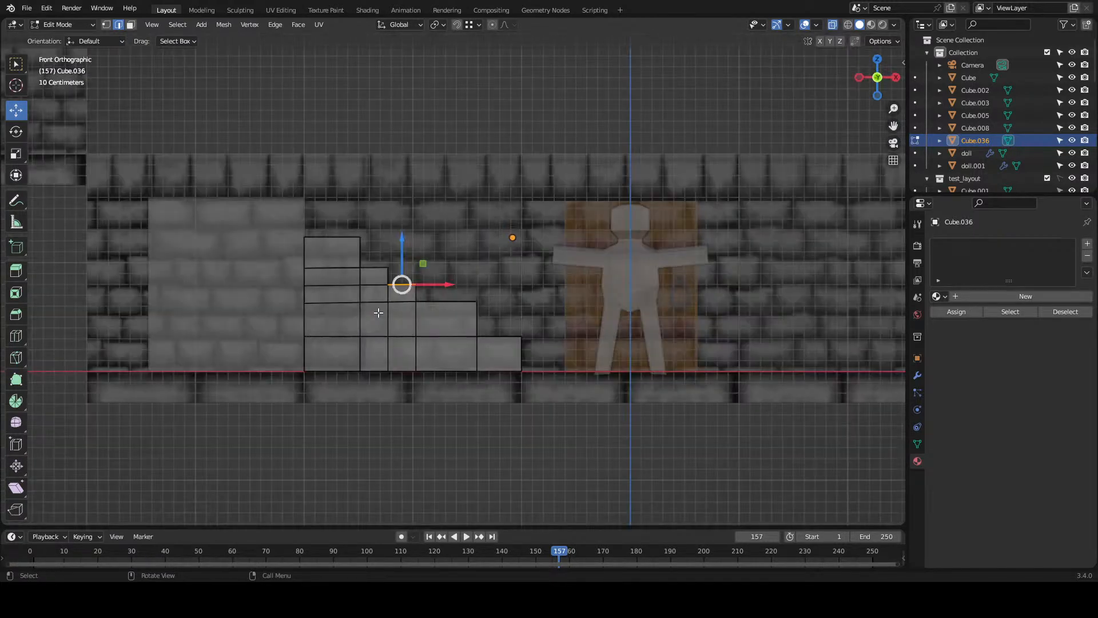
drag(458, 407, 404, 263)
drag(466, 330, 487, 330)
drag(407, 240, 391, 380)
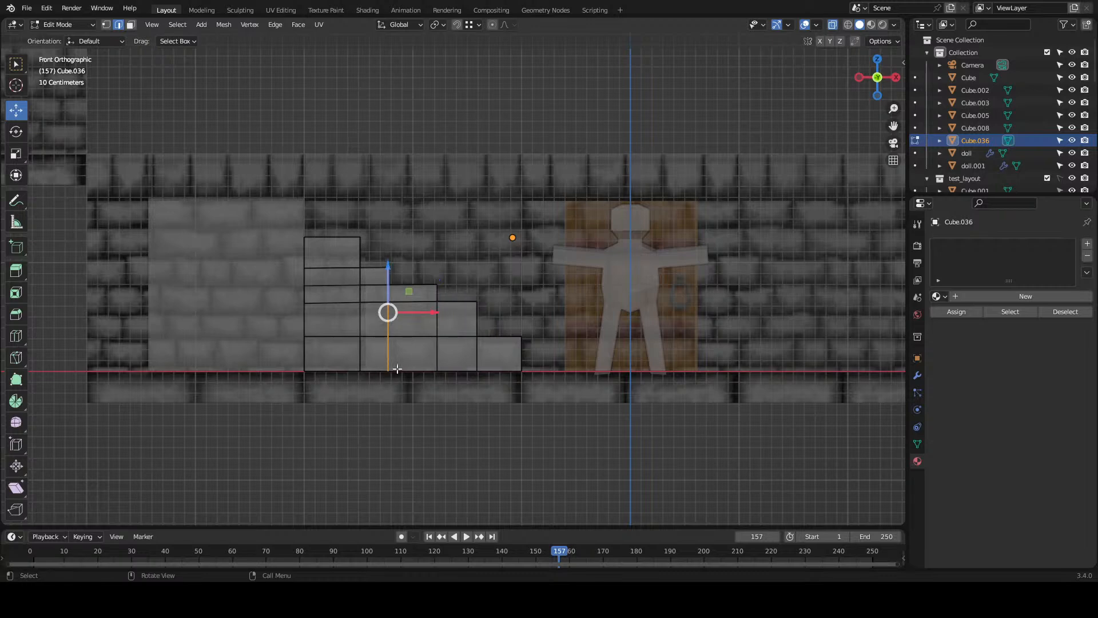
drag(434, 312, 445, 312)
drag(337, 211, 374, 403)
drag(401, 301, 395, 283)
drag(415, 234, 379, 399)
drag(445, 313, 436, 313)
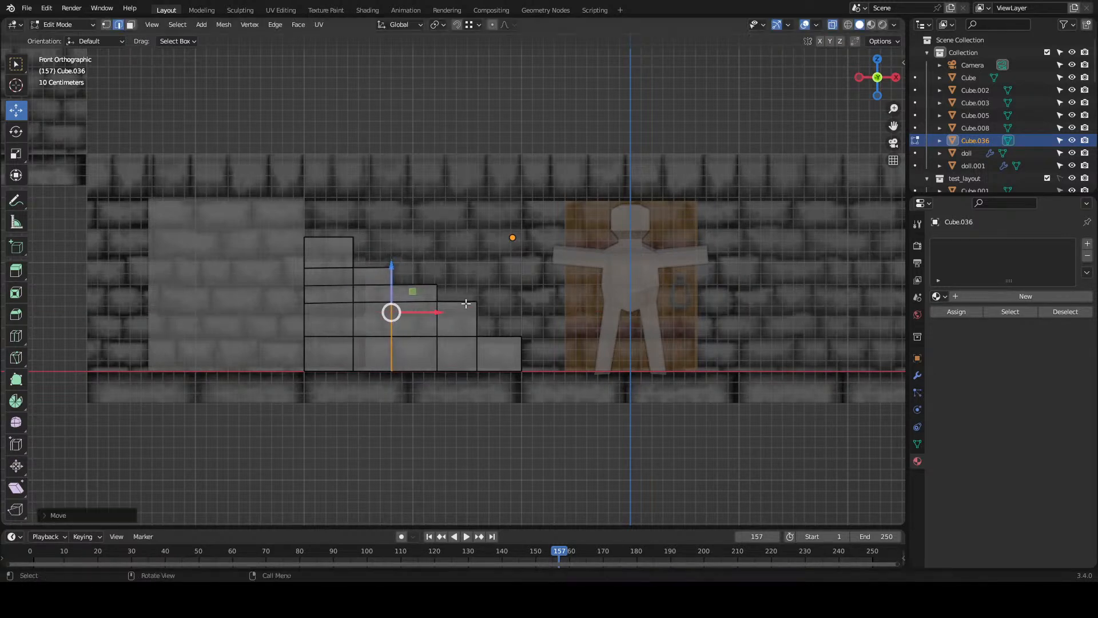
- Lower the three lowest horizontal edge loops and raise the fourth slightly to even out the riser heights
drag(301, 298, 498, 319)
drag(402, 269, 394, 274)
drag(295, 351, 518, 323)
drag(411, 292, 411, 302)
drag(300, 278, 452, 298)
drag(370, 248, 371, 259)
drag(290, 254, 410, 280)
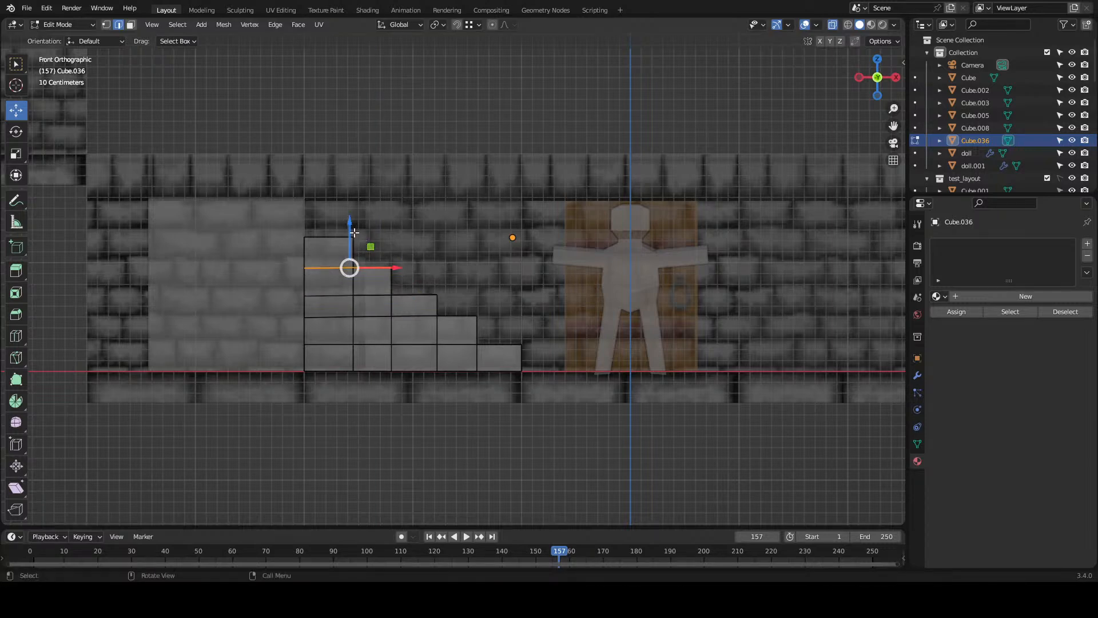
drag(351, 230, 351, 225)
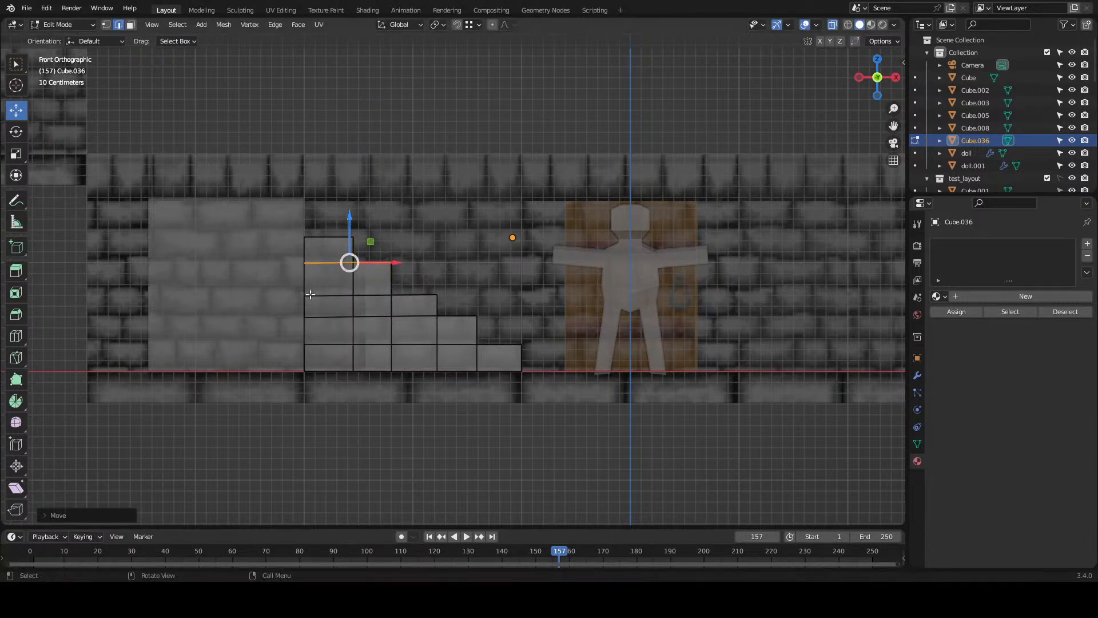
- Raise the third horizontal edge loop, the stair's top edge and the fourth loop to spread the upper risers evenly
drag(289, 275, 467, 306)
drag(367, 250, 368, 239)
drag(284, 215, 372, 249)
drag(328, 206, 328, 198)
drag(281, 251, 358, 273)
drag(347, 224, 346, 211)
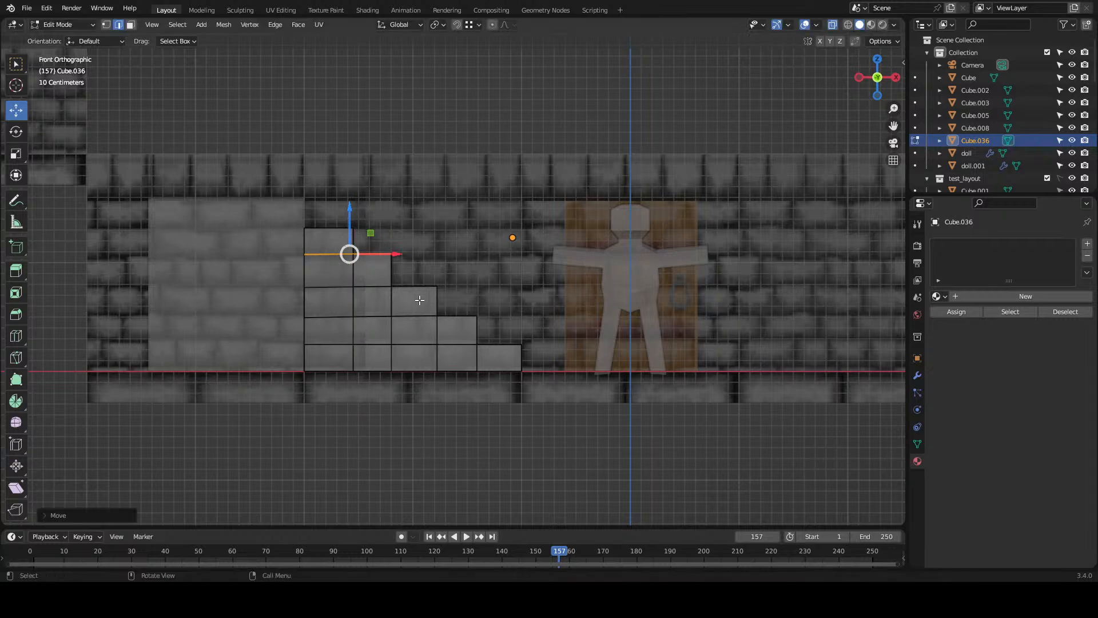
- Fine-tune the heights of the second and third horizontal loops and move the second-lowest step's riser slightly outward
drag(290, 278, 475, 303)
drag(369, 242, 366, 237)
drag(458, 395, 497, 300)
drag(523, 344, 526, 344)
drag(284, 303, 516, 324)
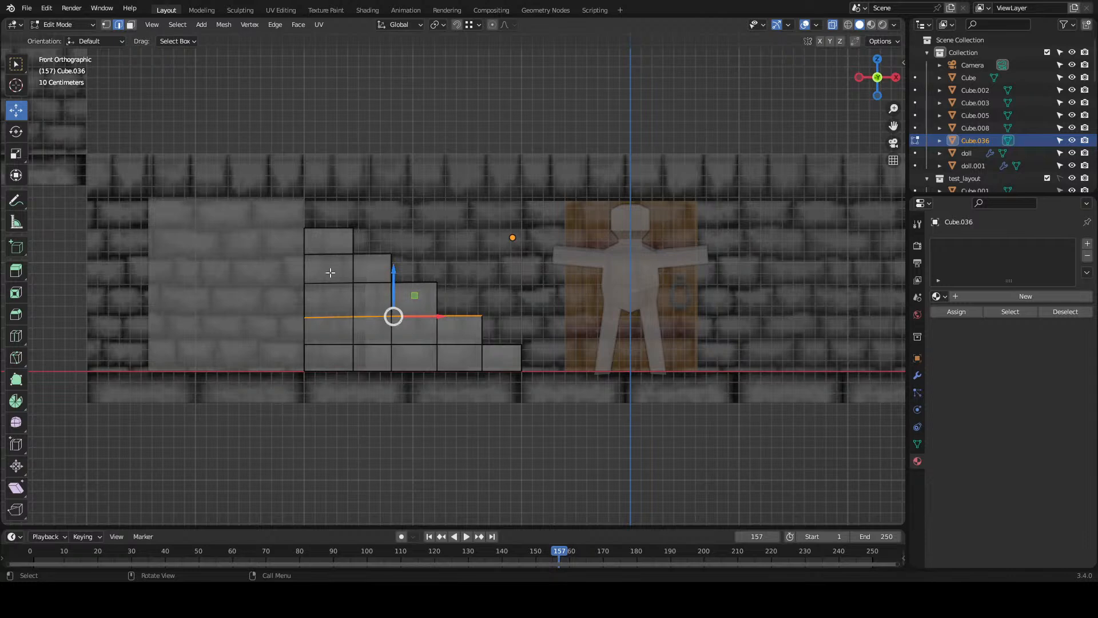
drag(394, 271, 394, 274)
drag(293, 267, 461, 298)
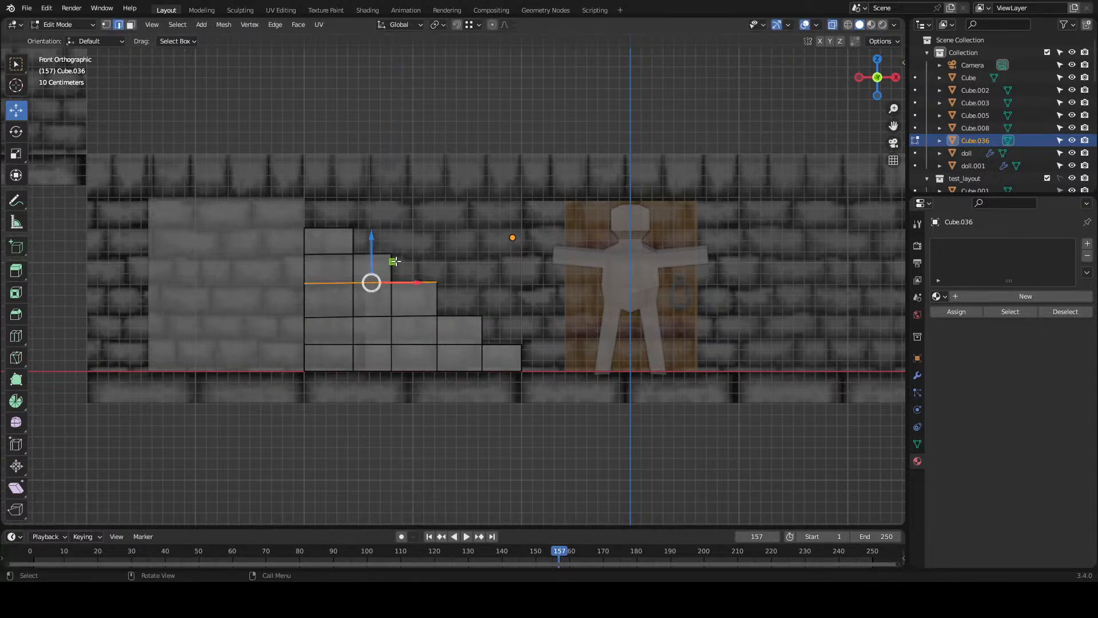
drag(371, 239, 371, 244)
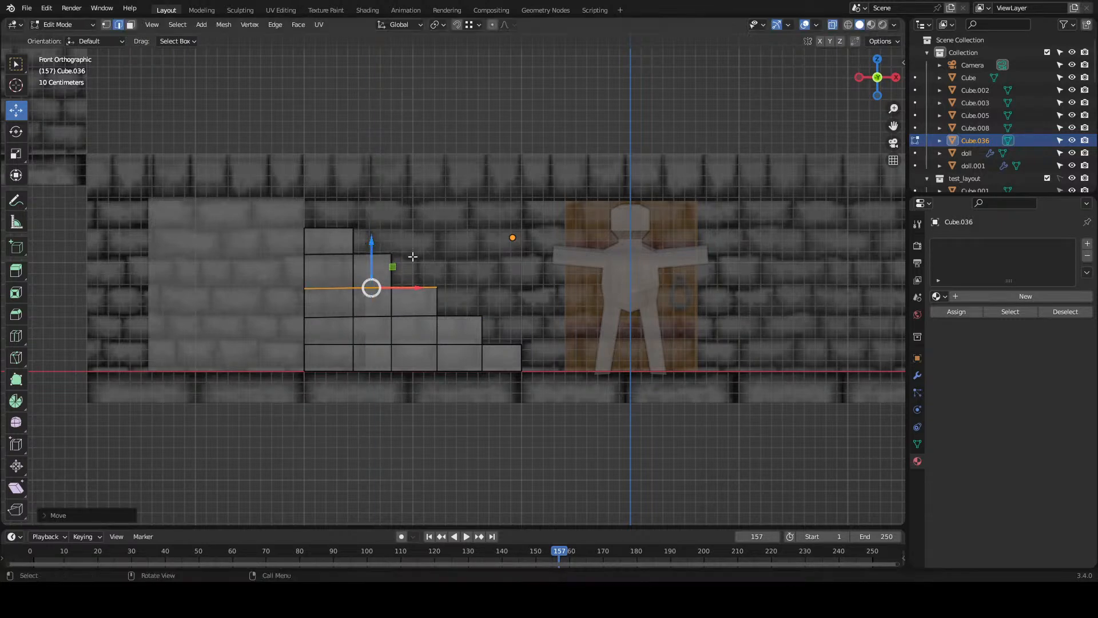
- Finish editing the staircase mesh by turning off X-ray, return to Object Mode and save the Blender scene
drag(485, 272, 328, 327)
key(alt+z)
key(ctrl+s)
key(Tab)
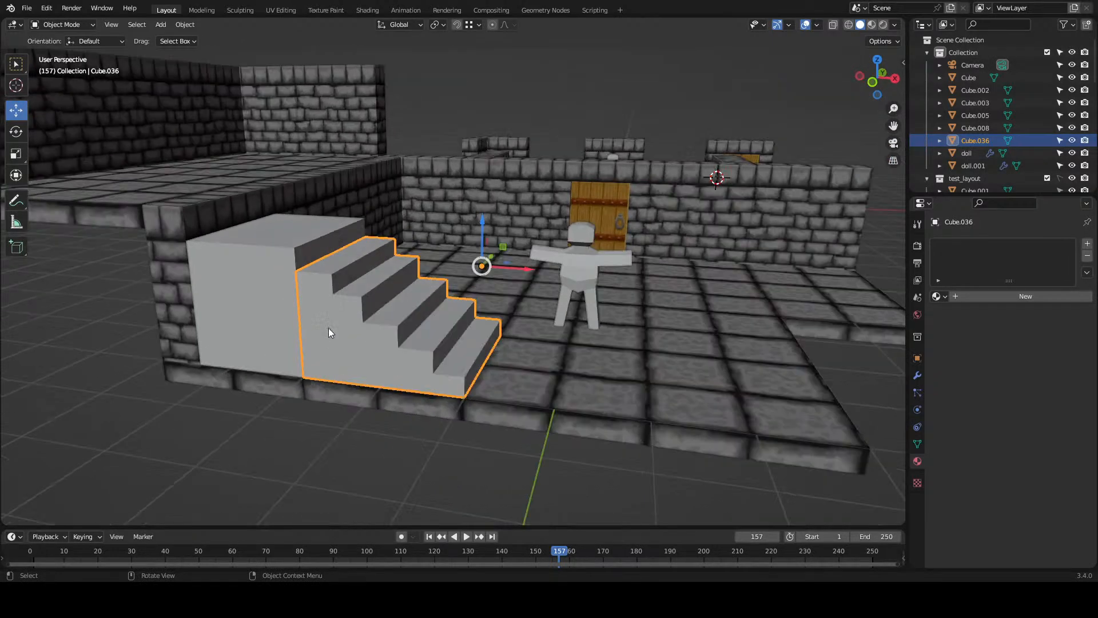
key(ctrl+s)
drag(421, 297, 384, 302)
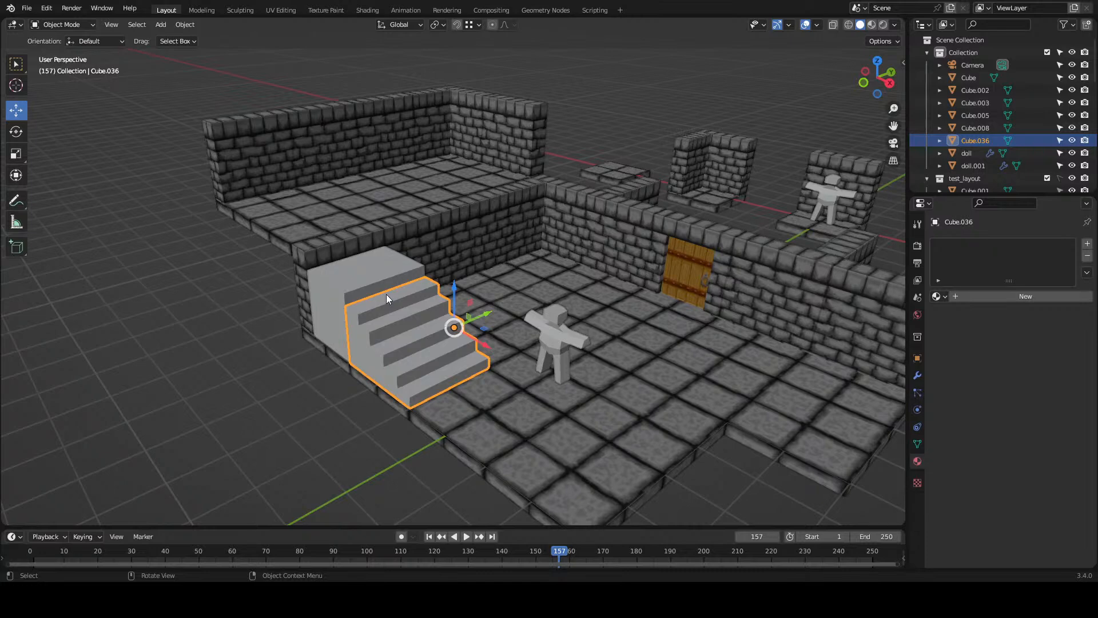
- Switch to Aseprite and create a new 64 × 32 px sprite with a white background
key(alt)
key(alt+Tab)
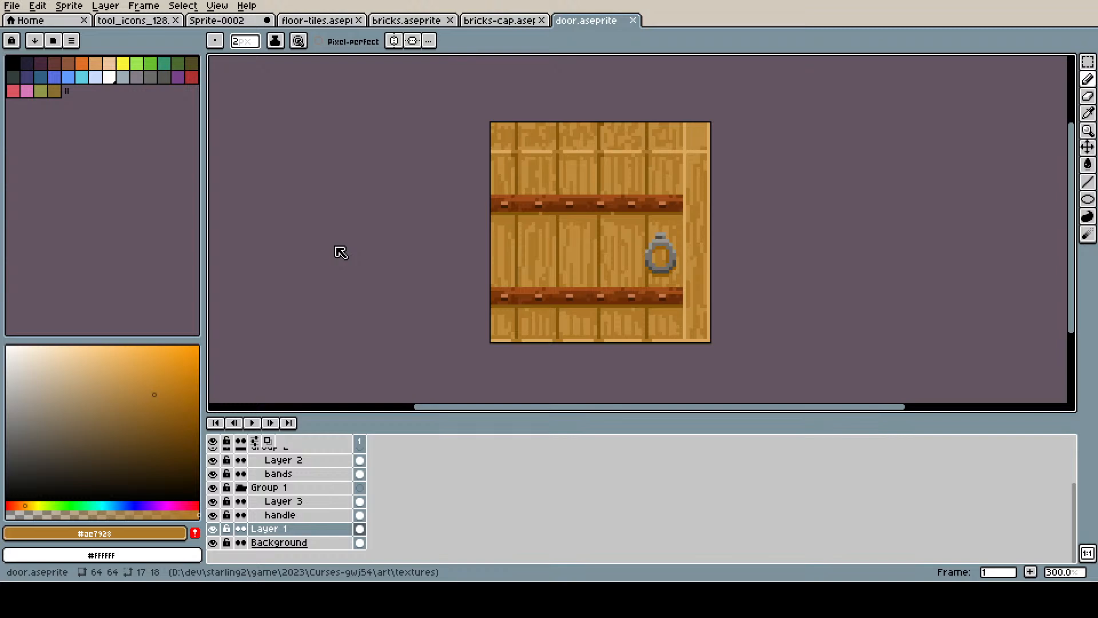
key(Return)
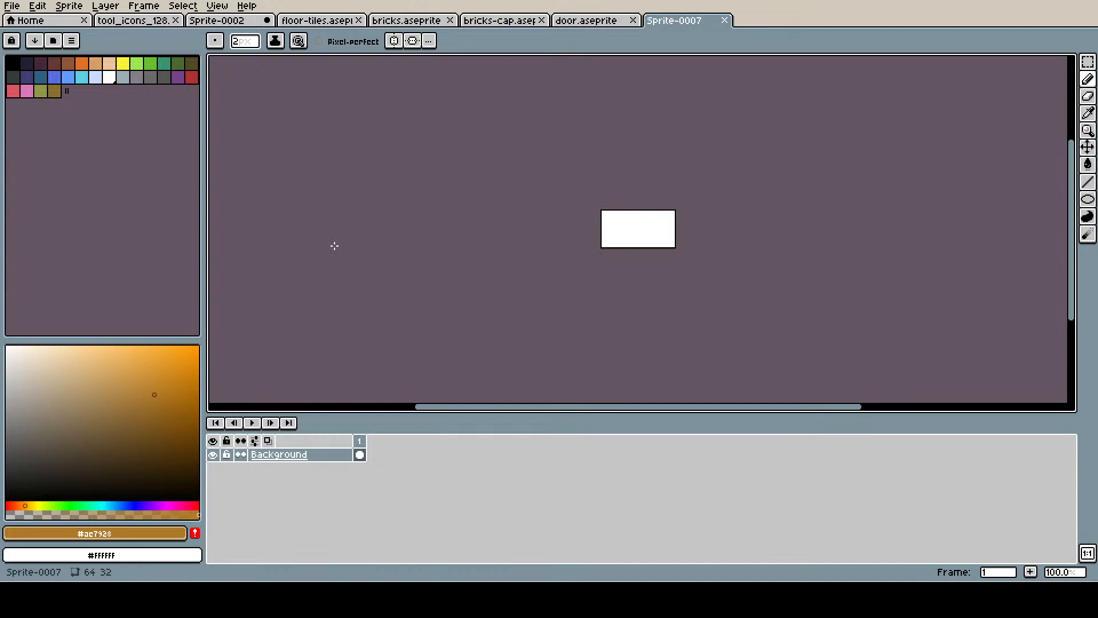
scroll(334, 246, up, 2)
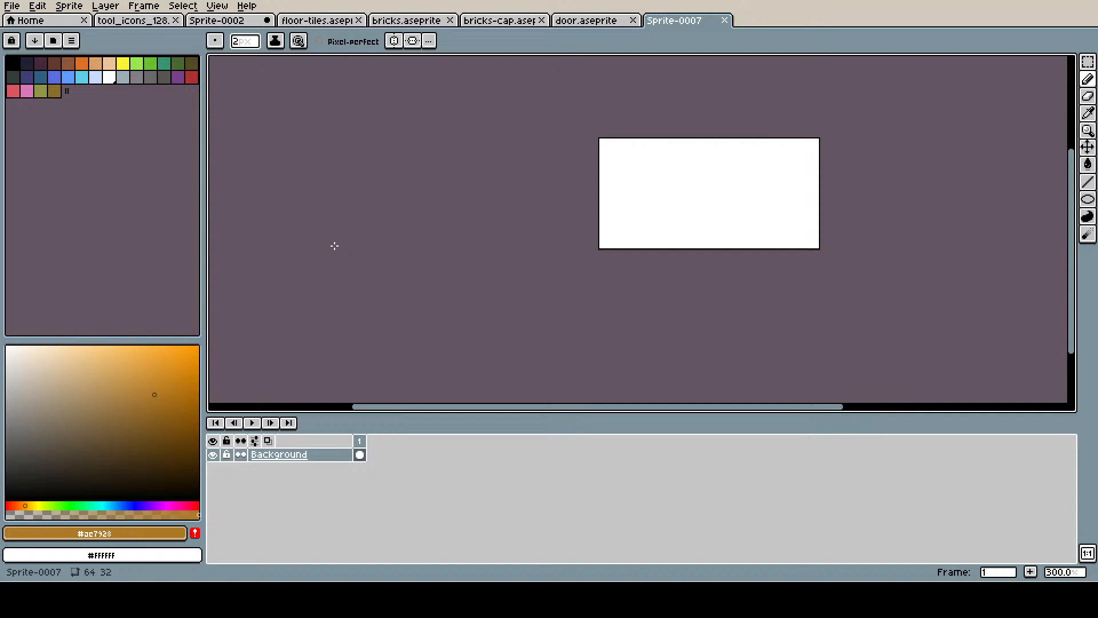
key(space)
drag(654, 141, 479, 211)
scroll(482, 222, up, 1)
key(space)
- Fill a new layer of the blank sprite with the brick grey #a4a2a2 sampled from the bricks-cap texture
click(579, 21)
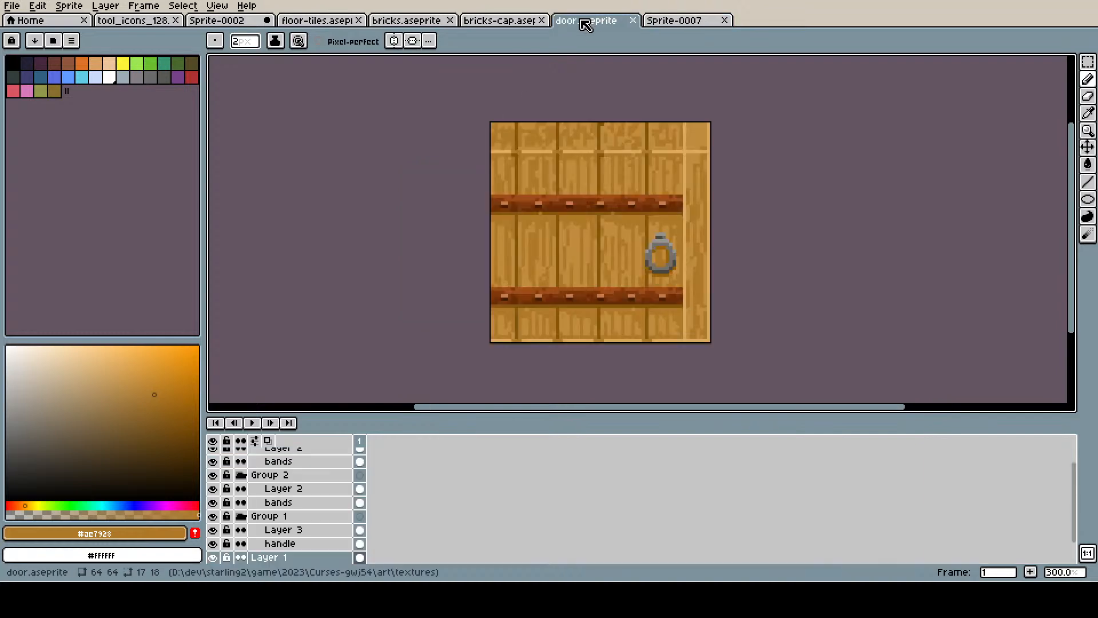
click(507, 22)
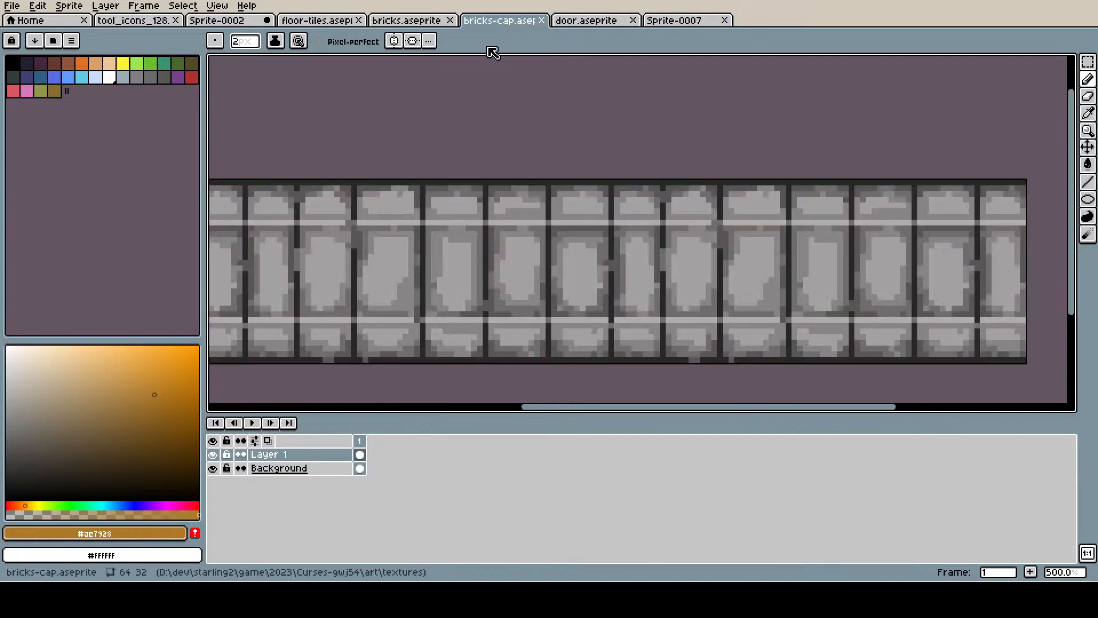
alt+click(527, 253)
click(676, 22)
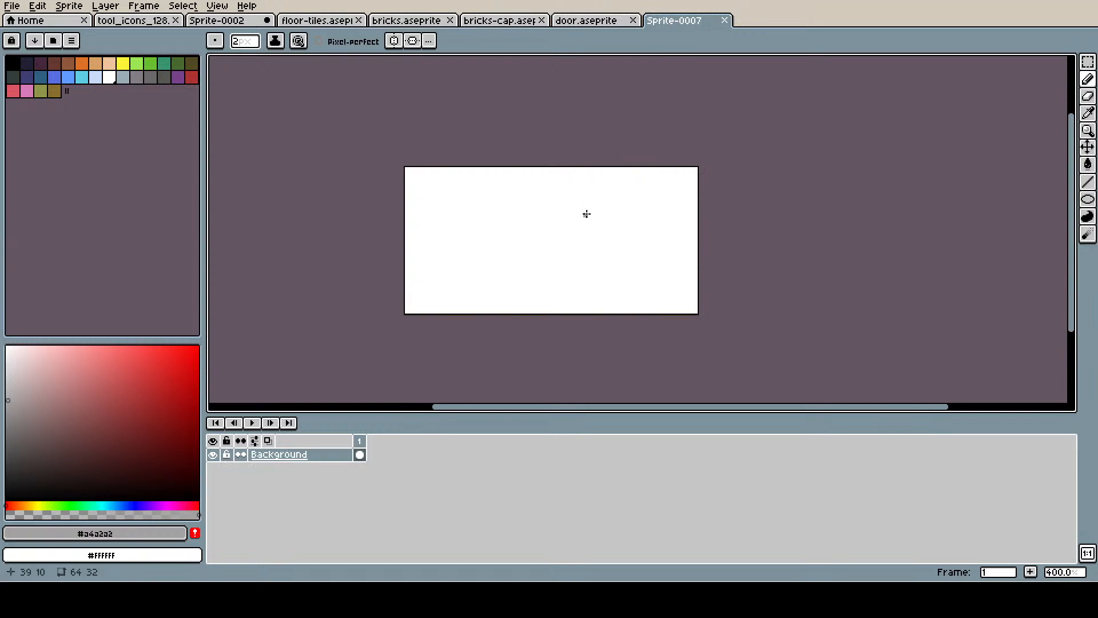
key(shift+n)
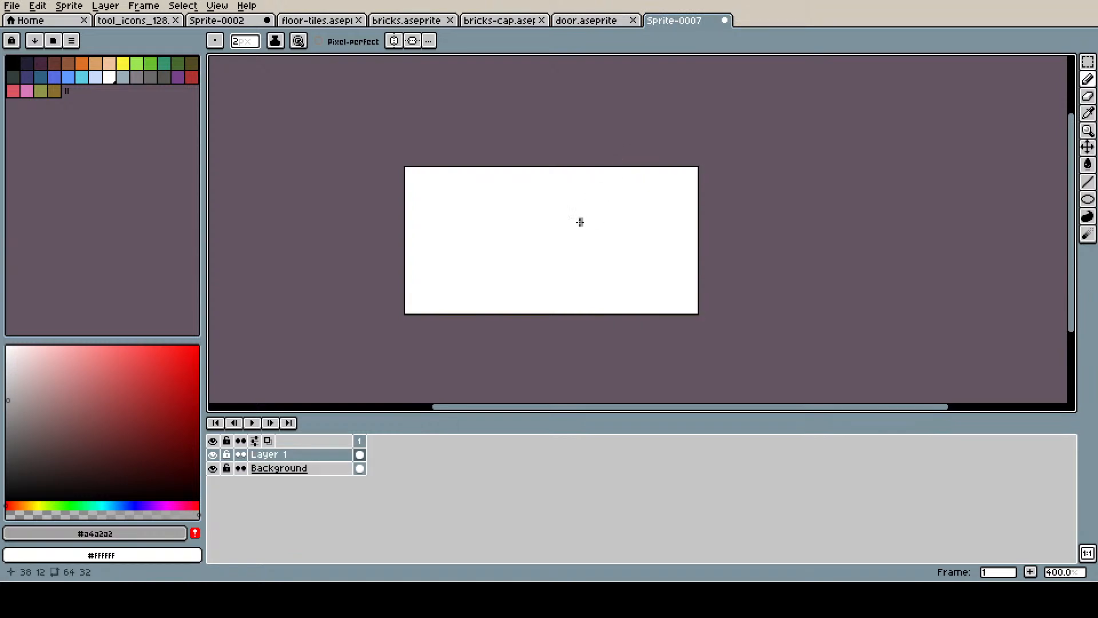
key(g)
click(574, 236)
key(b)
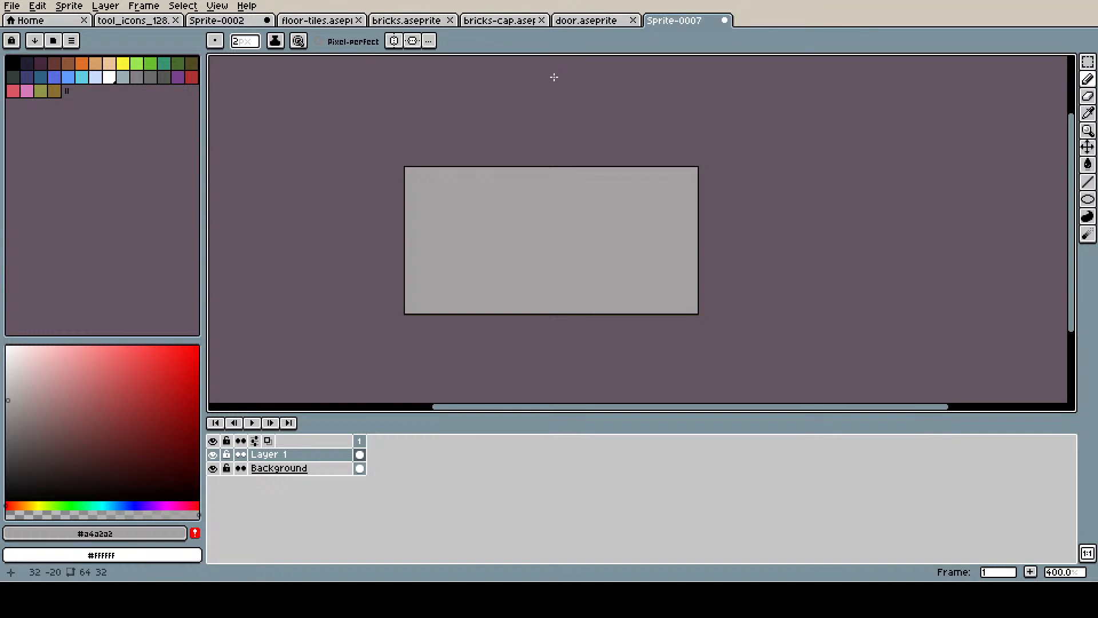
- Draw a full-height 1 px vertical line at about x = 5 in grey #b2adad sampled from the bricks-cap texture
click(515, 21)
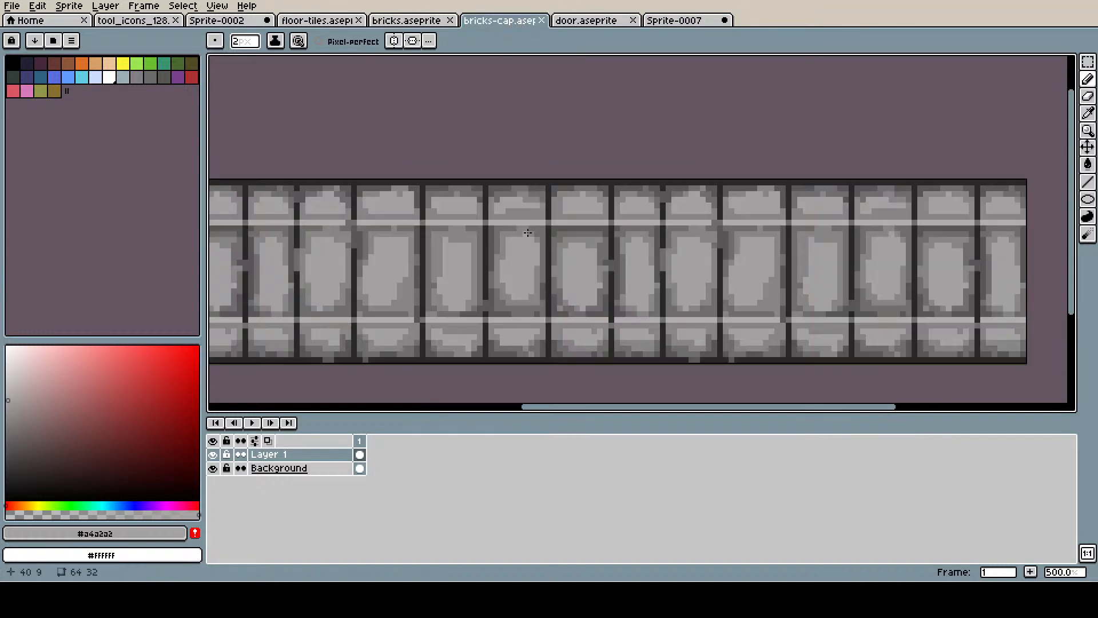
alt+click(534, 216)
click(708, 23)
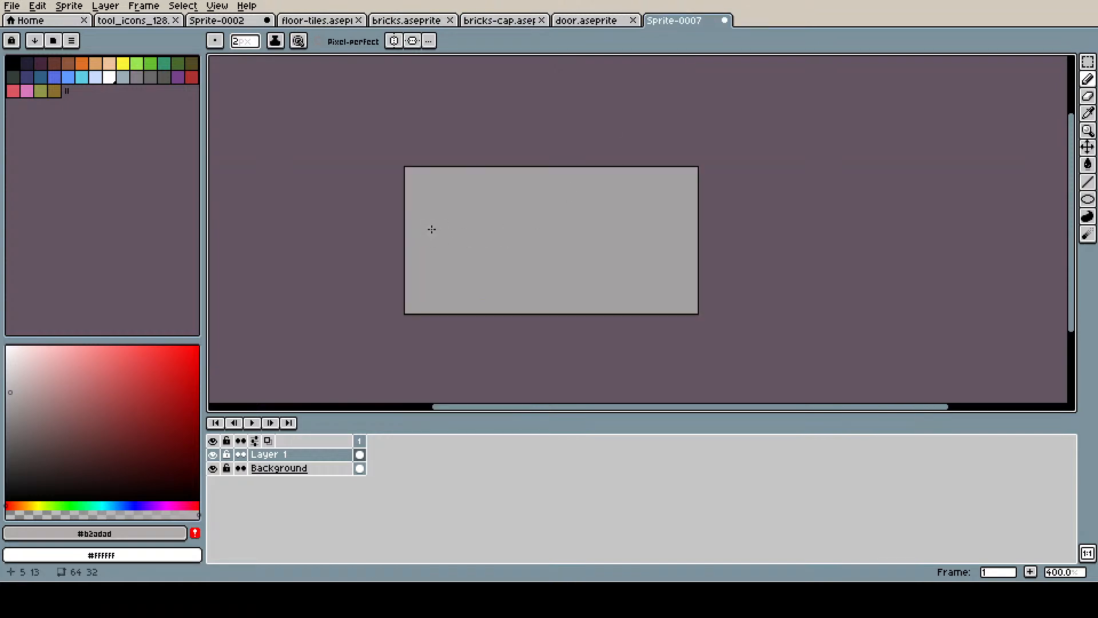
click(1088, 184)
drag(429, 170, 429, 318)
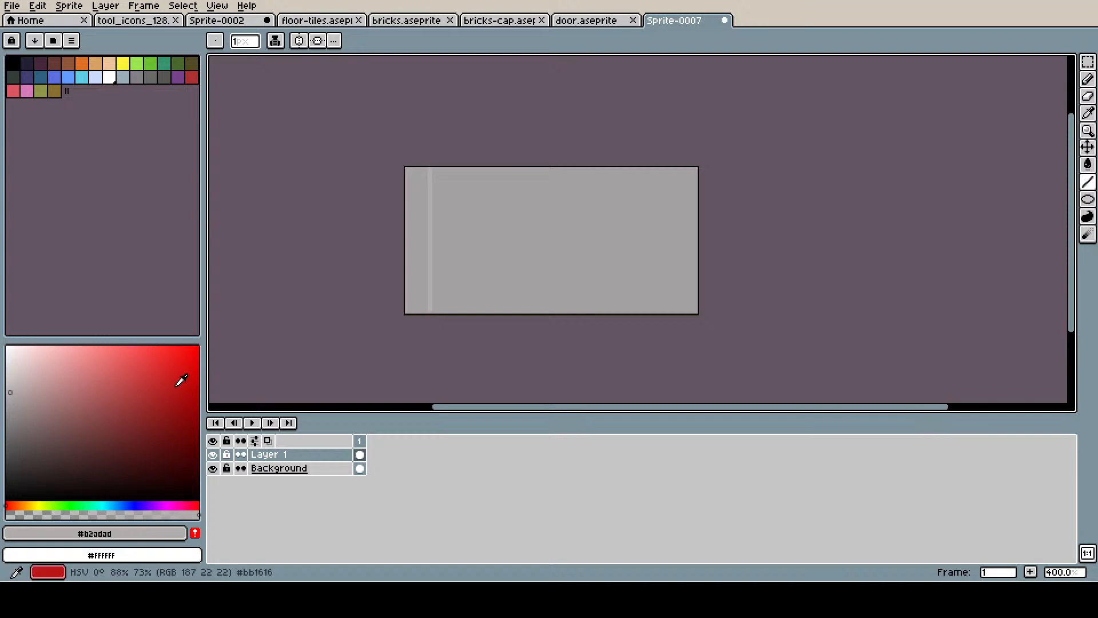
- Recolour the vertical line with the lighter grey #c1bcbc, keeping the surrounding base grey intact
click(11, 383)
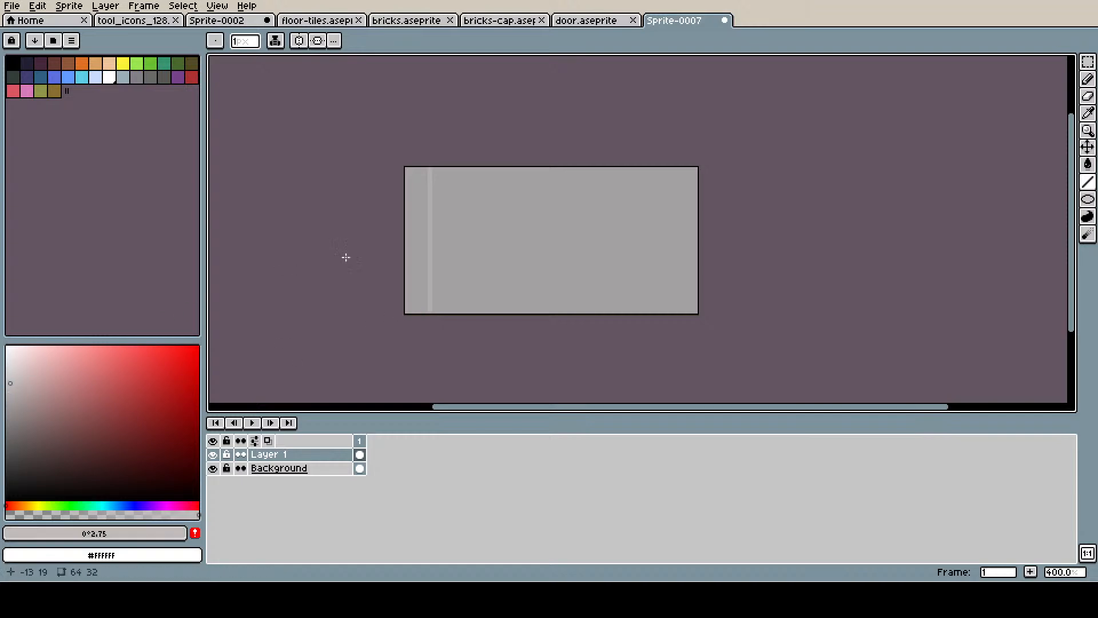
key(g)
click(432, 236)
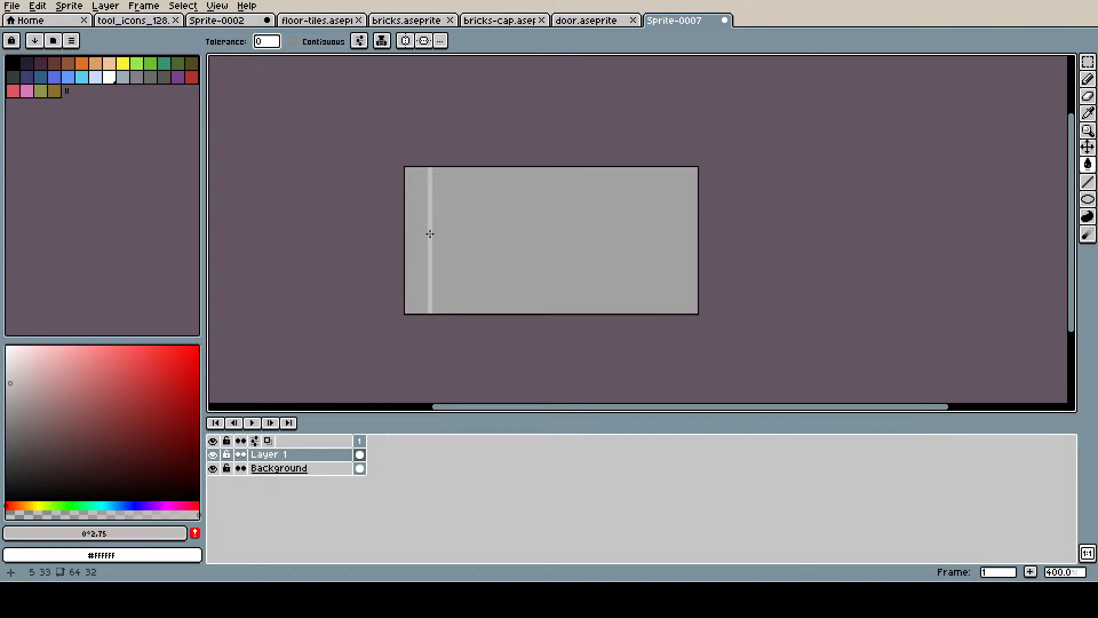
click(406, 167)
key(ctrl+z)
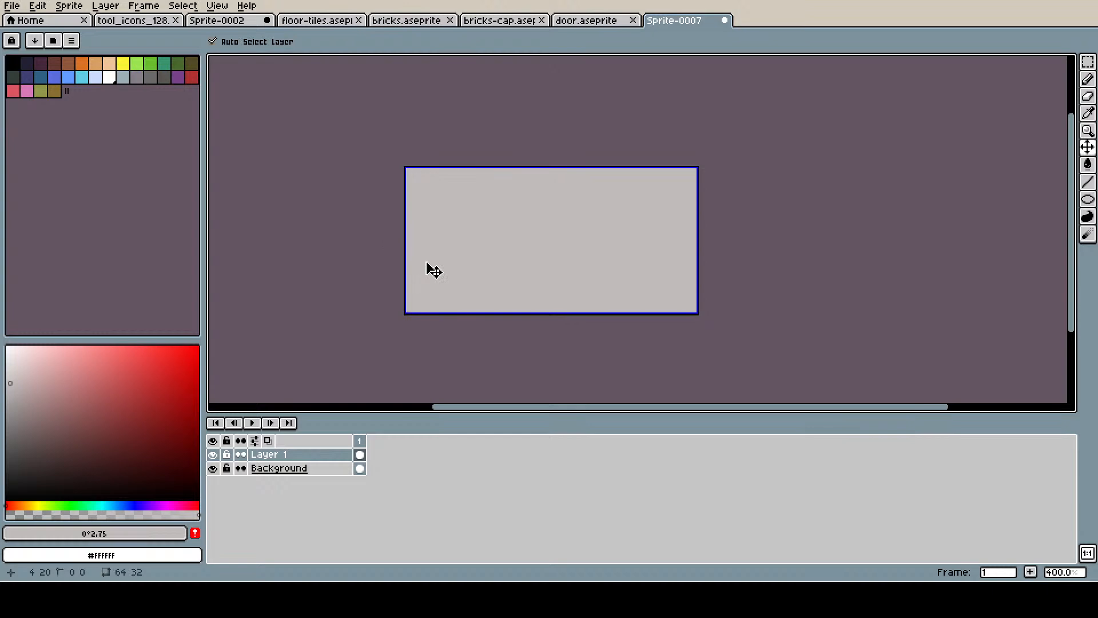
- Draw light grey horizontal lines at y = 25 and along the lower edge, plus vertical lines at the left edge and x = 6
click(1088, 183)
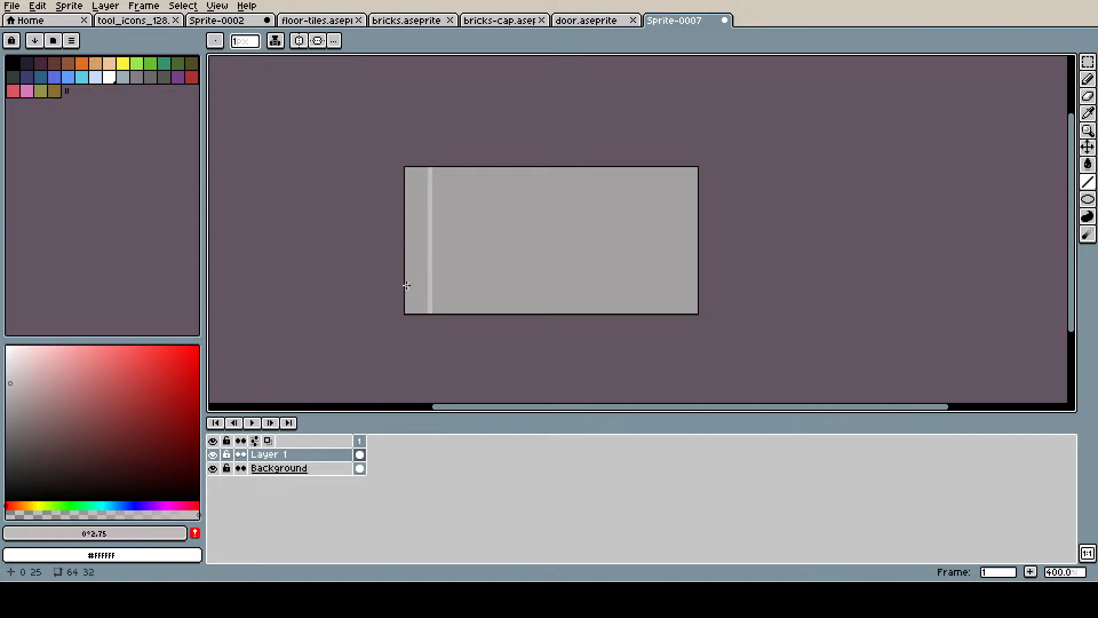
drag(406, 283, 728, 282)
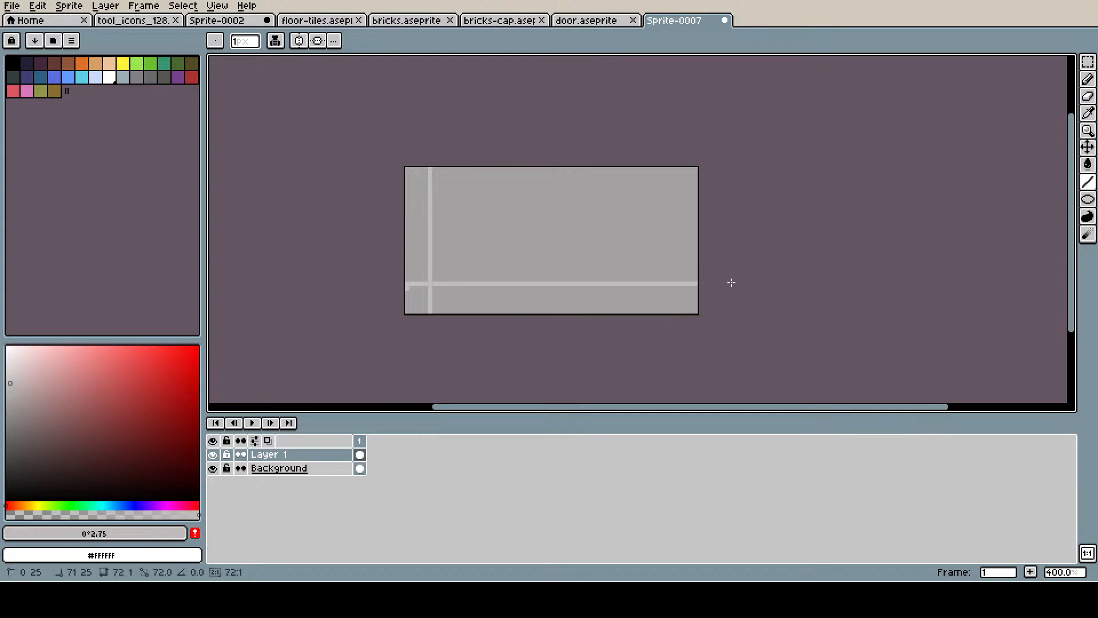
mouse_move(406, 311)
mouse_down()
mouse_move(726, 301)
mouse_move(732, 310)
mouse_up()
drag(406, 169, 406, 312)
drag(433, 168, 433, 313)
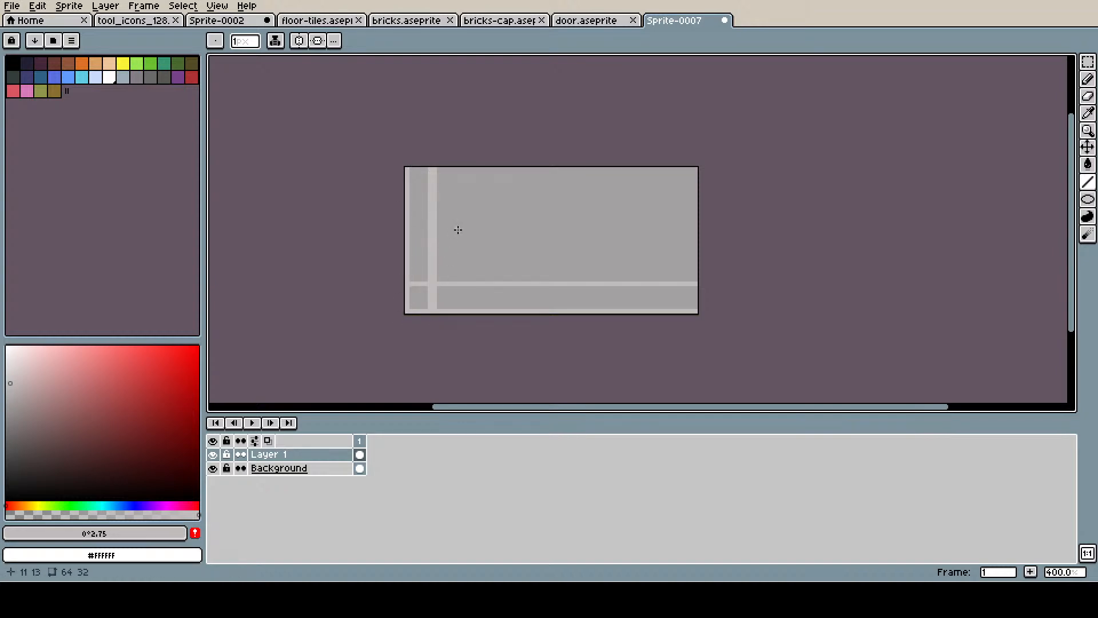
- Cover the x = 5 column of the doubled vertical line with the base grey and touch up the line crossing with #c1bcbc
key(i)
click(463, 208)
key(l)
drag(427, 168, 427, 320)
key(b)
alt+click(429, 307)
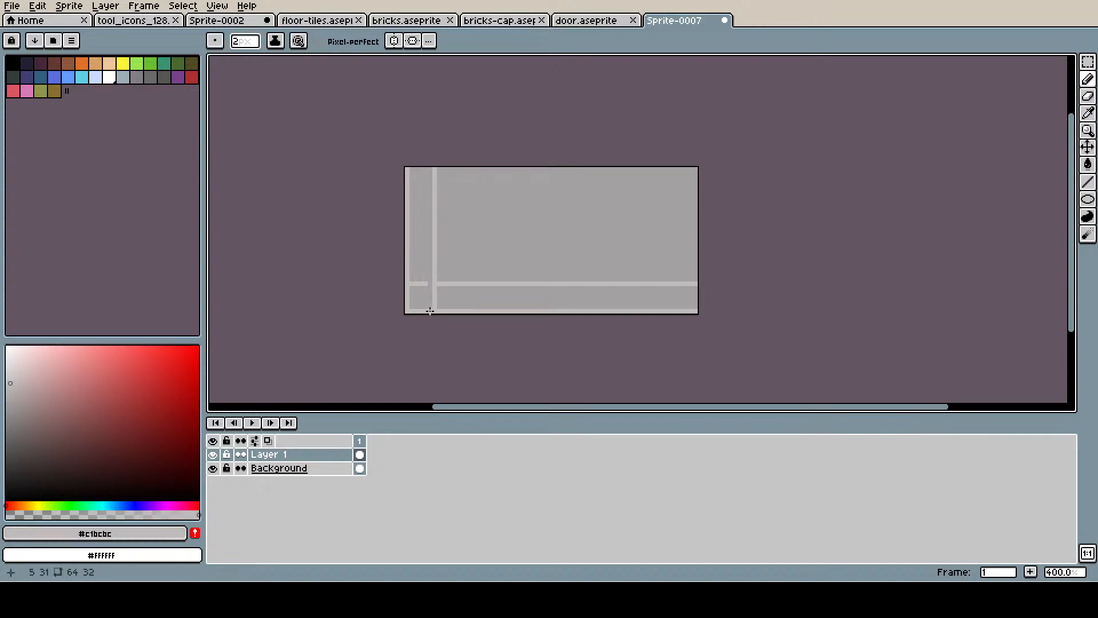
key(v)
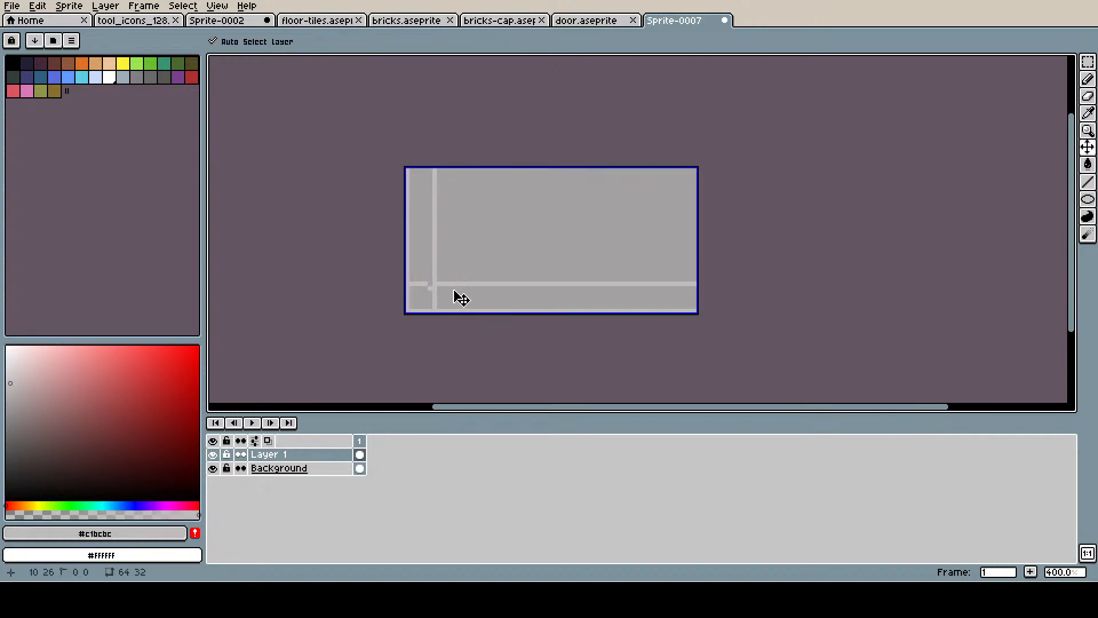
- Save the sprite as flagstone.aseprite and close the gap in the horizontal line at the crossing
key(ctrl+s)
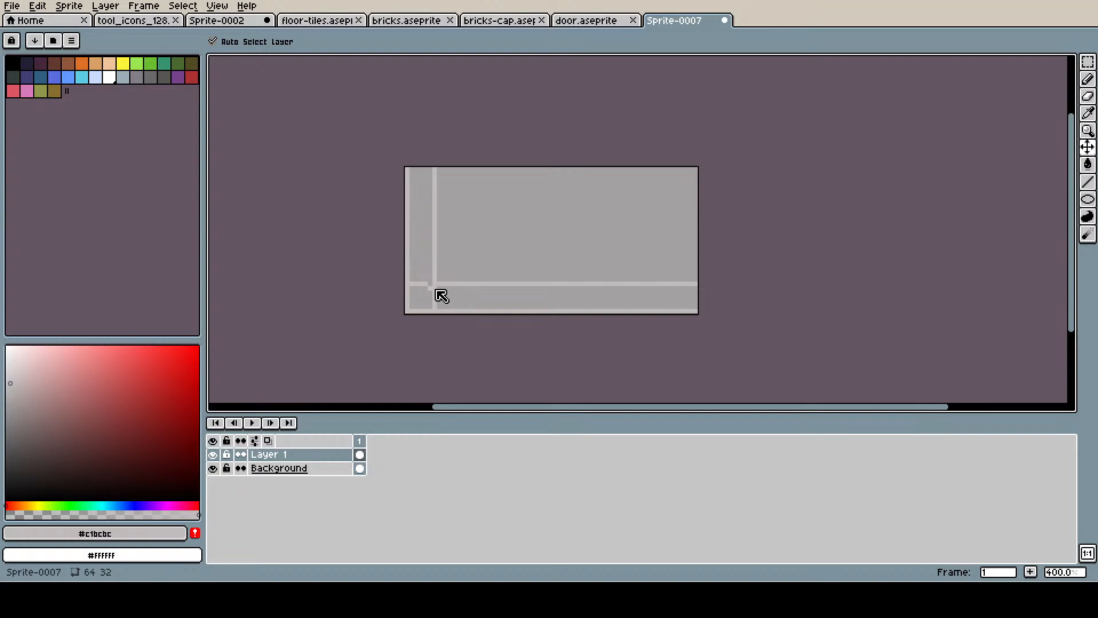
key(b)
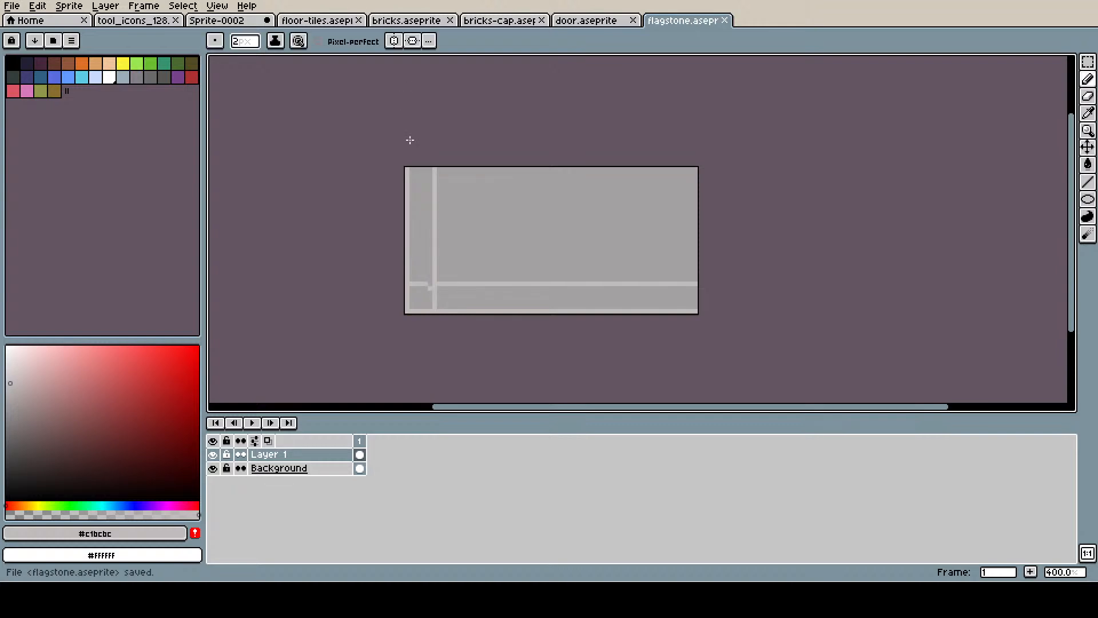
key(i)
key(b)
click(430, 283)
- Paint small flecks in a slightly darker shade of the base grey over the middle and right side of the large slab
key(i)
click(463, 217)
key(b)
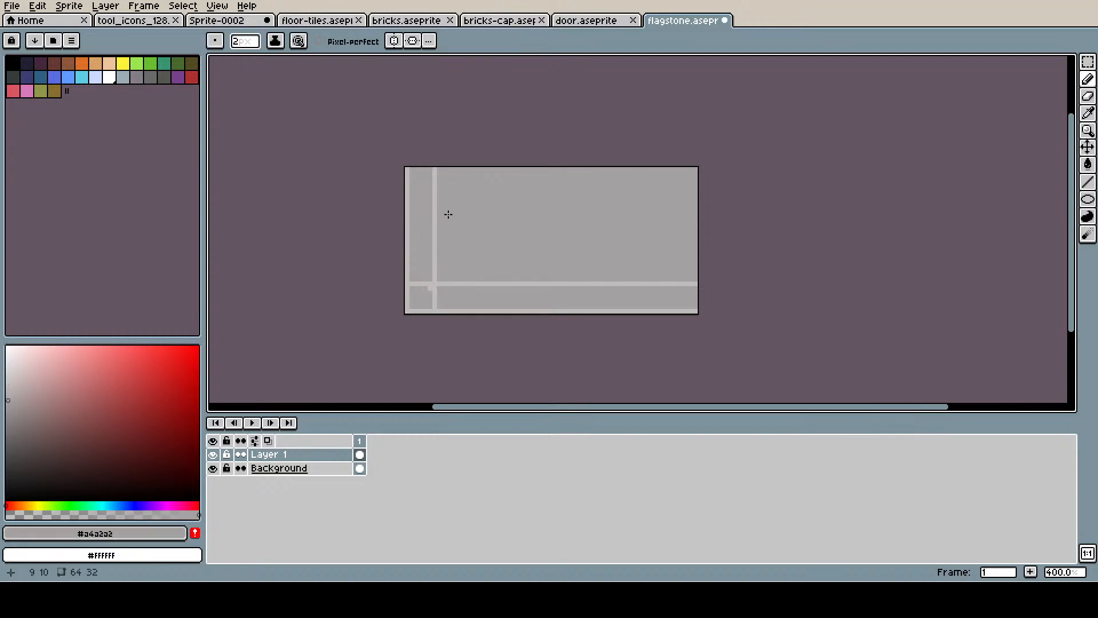
click(13, 407)
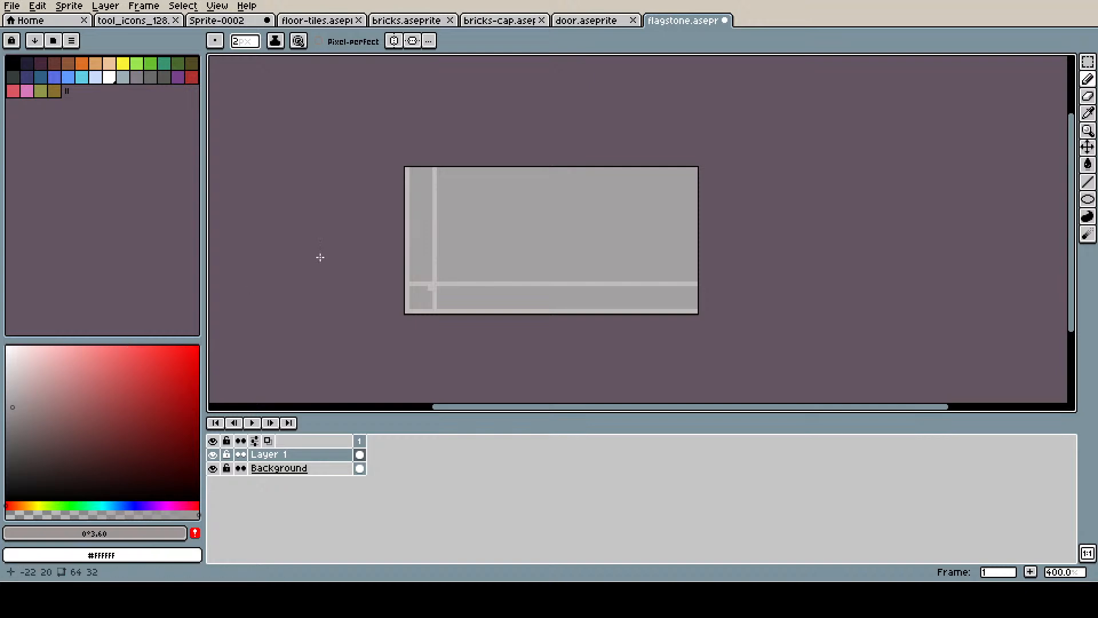
click(460, 220)
mouse_move(518, 210)
mouse_down()
mouse_move(546, 209)
mouse_move(556, 238)
mouse_up()
drag(493, 264, 572, 270)
mouse_move(645, 252)
mouse_down()
mouse_move(665, 248)
mouse_move(628, 191)
mouse_up()
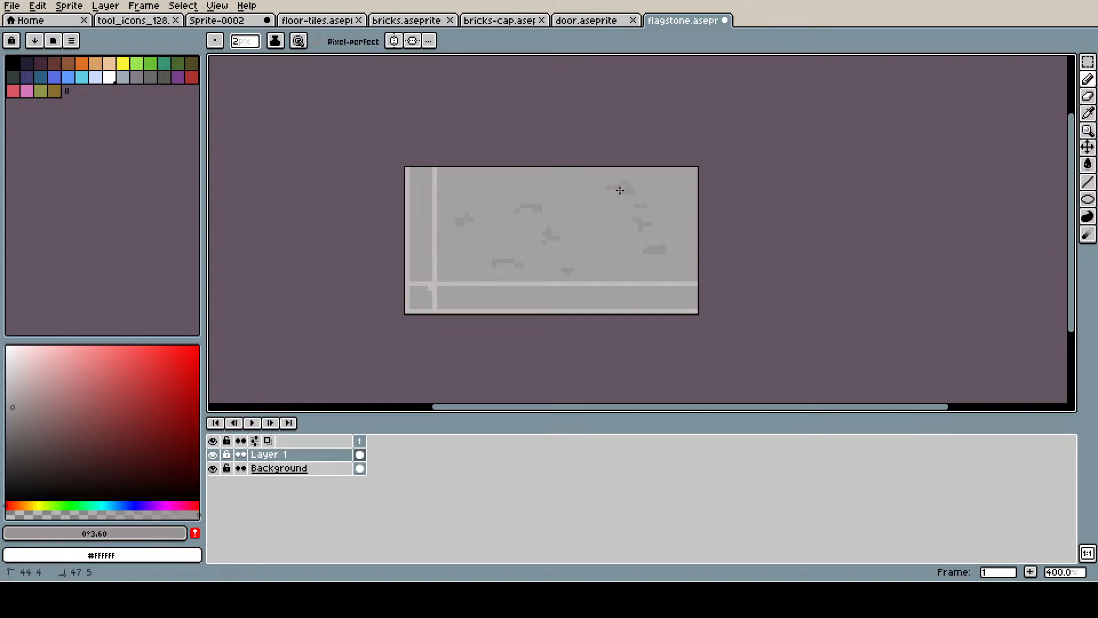
mouse_move(554, 181)
mouse_down()
mouse_move(580, 188)
mouse_move(612, 229)
mouse_move(625, 254)
mouse_move(615, 270)
mouse_up()
drag(693, 270, 682, 278)
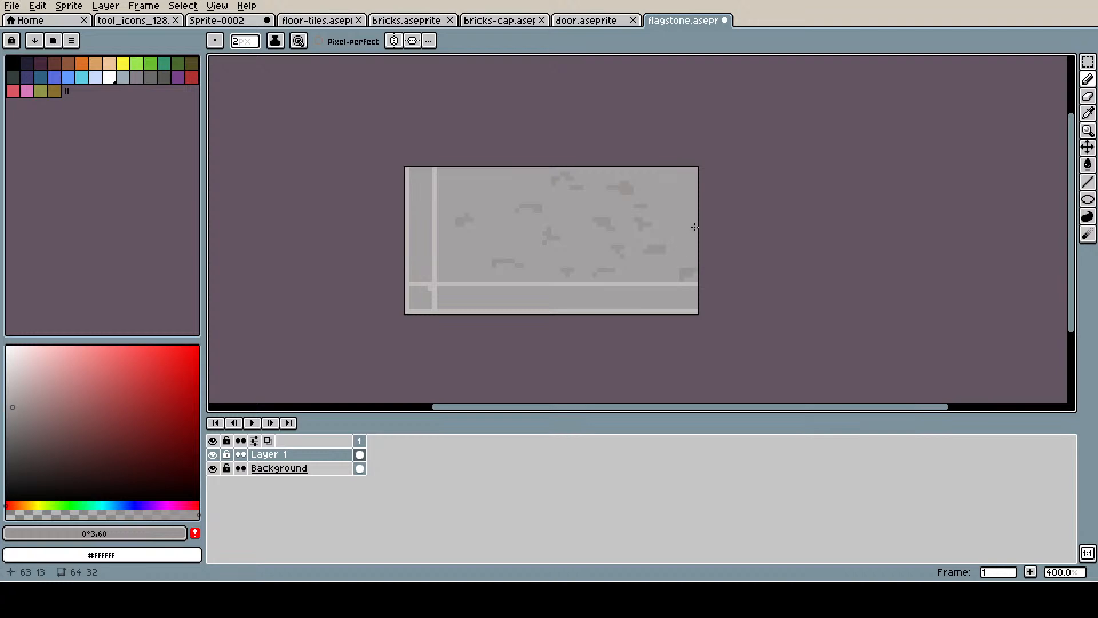
- Scatter more dark grey flecks over the slab's right edge, left half and remaining empty patches
click(693, 208)
drag(653, 189, 673, 189)
mouse_move(445, 184)
mouse_down()
mouse_move(484, 180)
mouse_move(537, 190)
mouse_up()
click(490, 182)
drag(454, 252, 474, 267)
drag(503, 235, 516, 233)
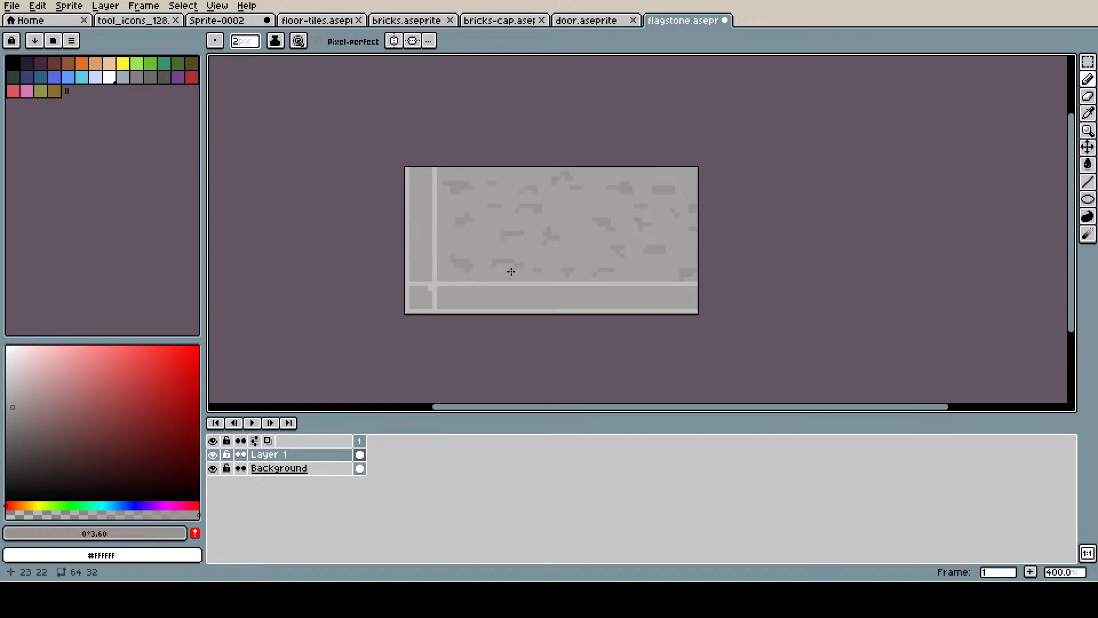
drag(584, 228, 644, 242)
drag(661, 238, 662, 270)
- Add horizontal dark flecks along the lower strip and vertical ones down the narrow left strip
click(459, 297)
mouse_move(495, 302)
mouse_down()
mouse_move(672, 295)
mouse_move(695, 305)
mouse_up()
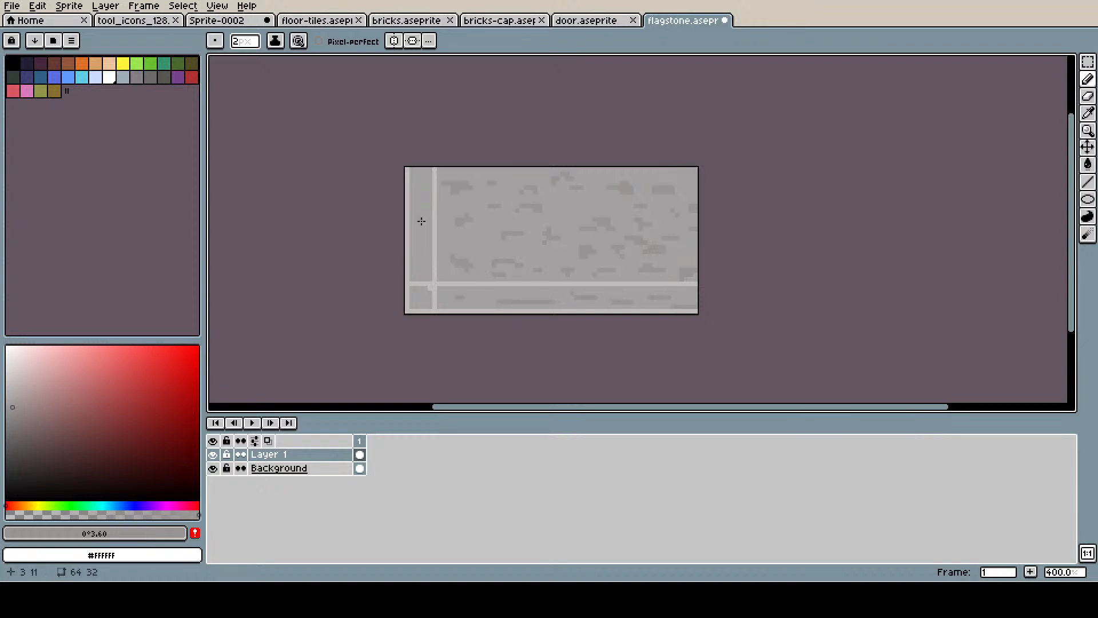
mouse_move(415, 183)
mouse_down()
mouse_move(430, 223)
mouse_move(424, 243)
mouse_up()
mouse_move(417, 237)
mouse_down()
mouse_move(436, 281)
mouse_move(427, 310)
mouse_move(426, 268)
mouse_up()
drag(425, 168, 425, 174)
drag(425, 183, 425, 195)
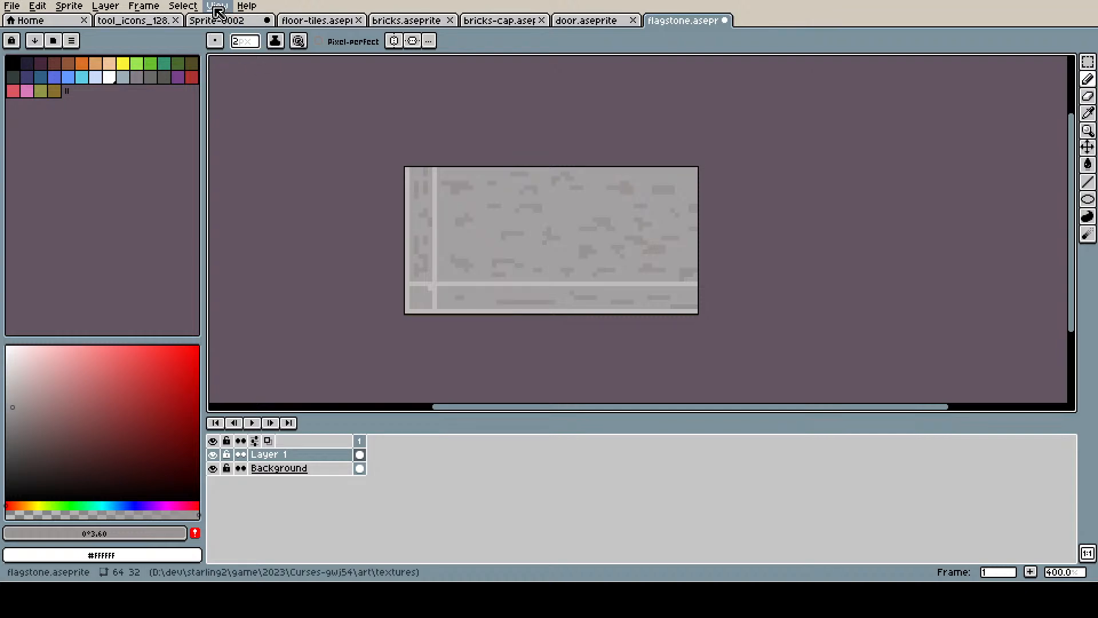
- Turn on tiled display in both axes and paint out the stray light pixel at the line crossing with #a4a2a2
click(410, 96)
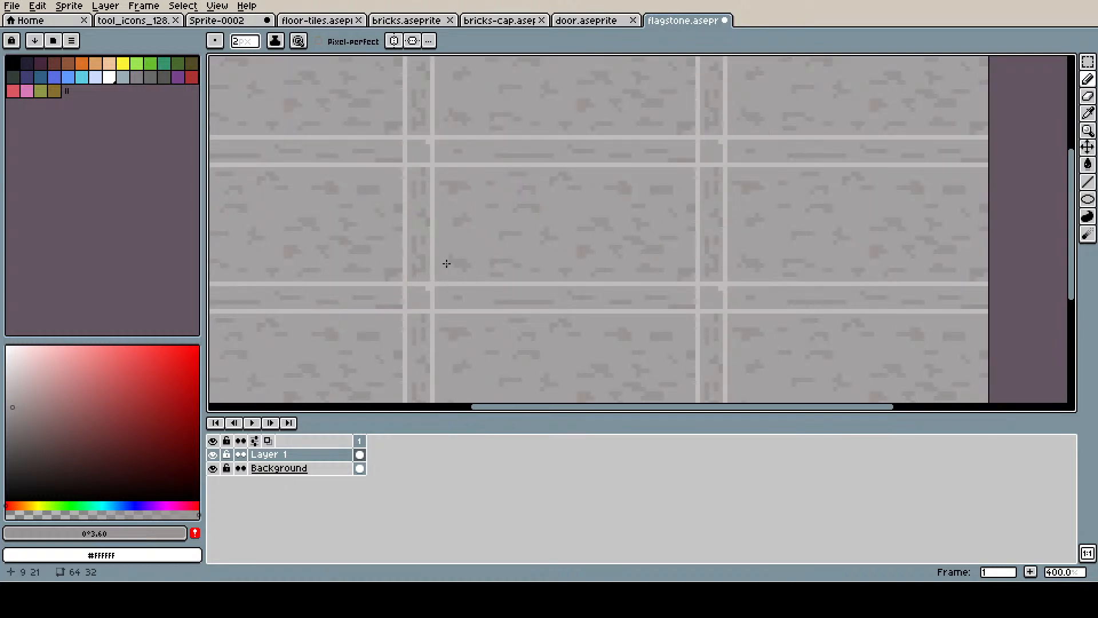
alt+click(428, 292)
- Sample the fleck grey #999494 and paint additional, larger stone blotches across the middle of the slab
key(i)
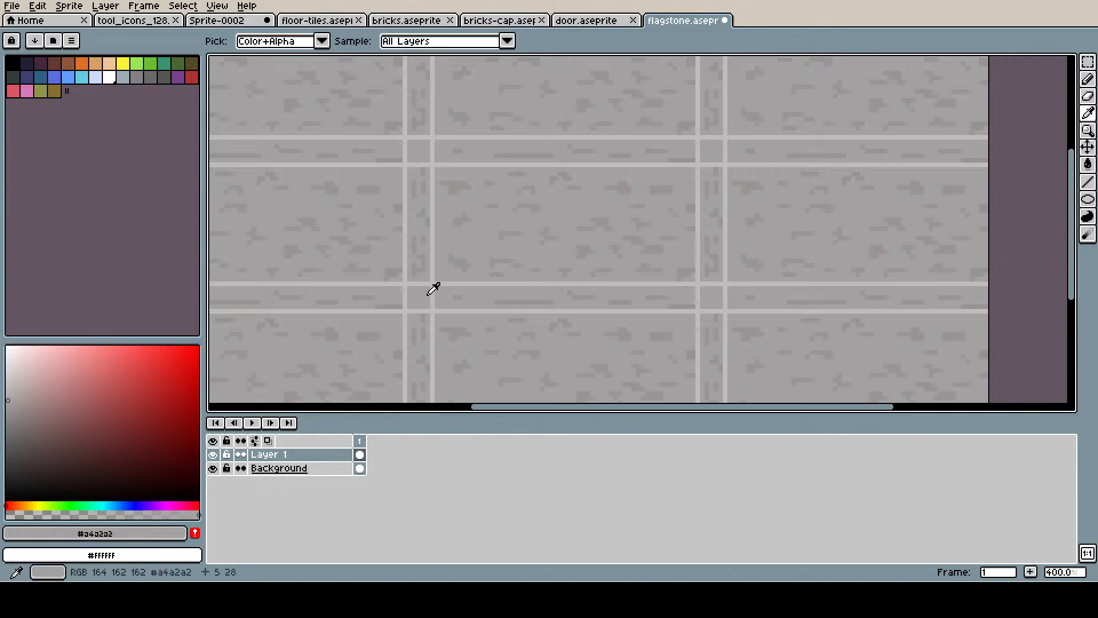
click(469, 256)
key(b)
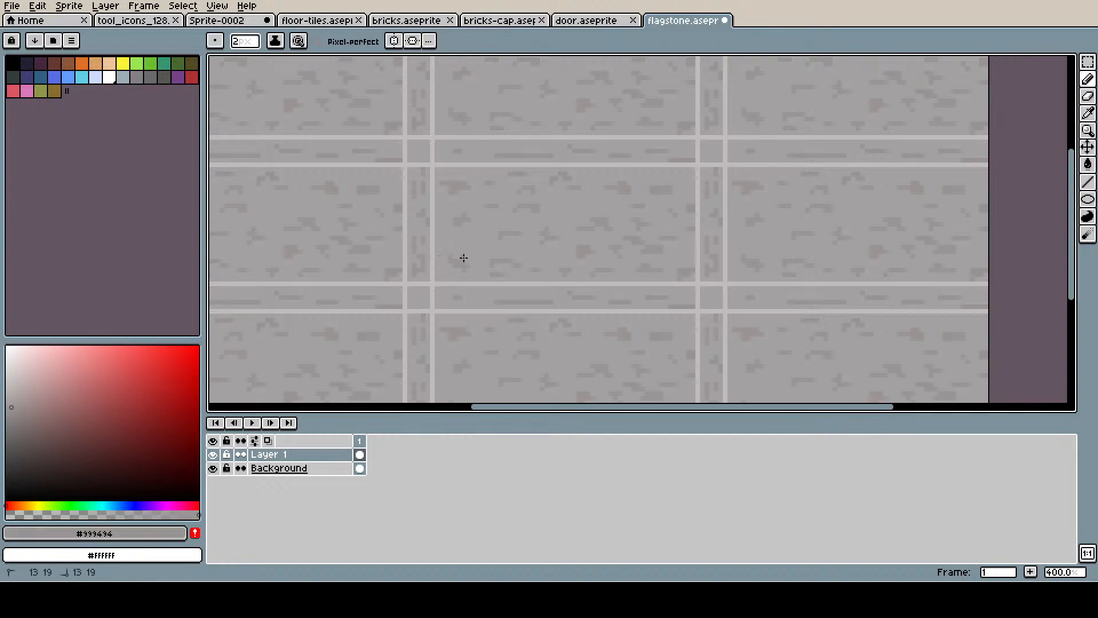
mouse_move(502, 232)
mouse_down()
mouse_move(479, 228)
mouse_move(618, 213)
mouse_move(576, 211)
mouse_move(596, 215)
mouse_up()
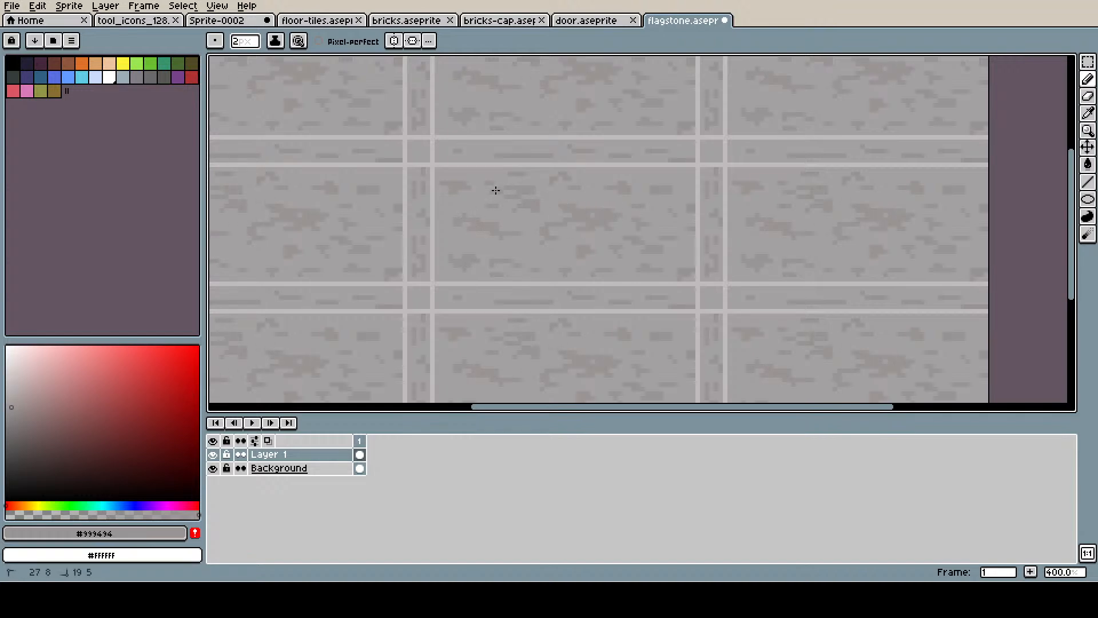
mouse_move(575, 259)
mouse_down()
mouse_move(567, 249)
mouse_move(586, 267)
mouse_move(621, 268)
mouse_move(609, 260)
mouse_up()
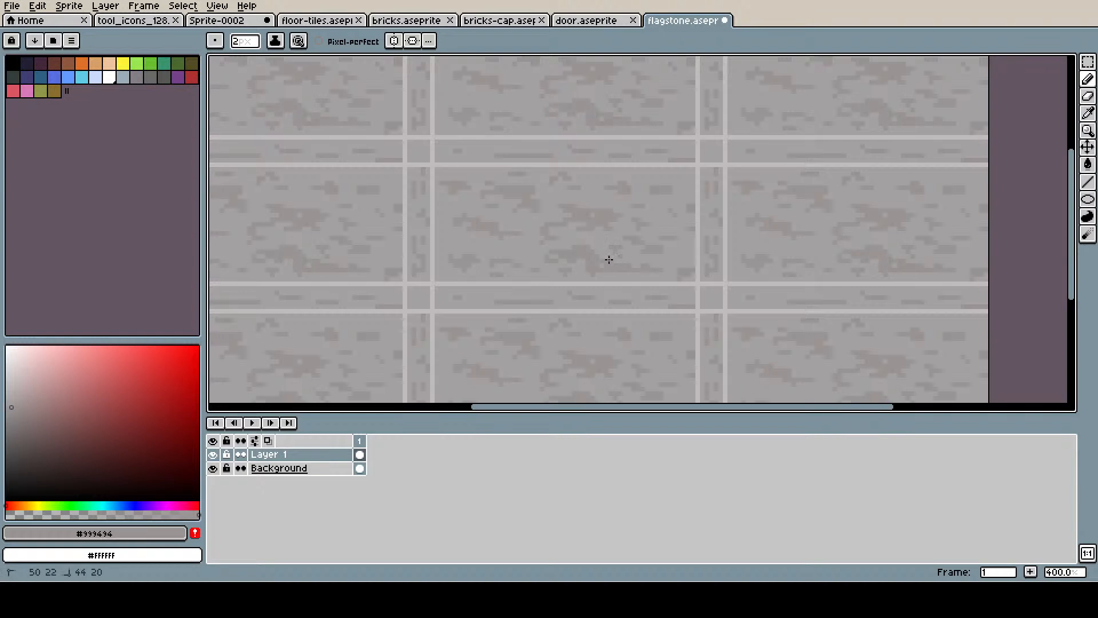
- Paint more #999494 blotches over the slab's left half and upper edge, and extend the flecks down the narrow vertical strip
alt+click(541, 254)
alt+click(596, 252)
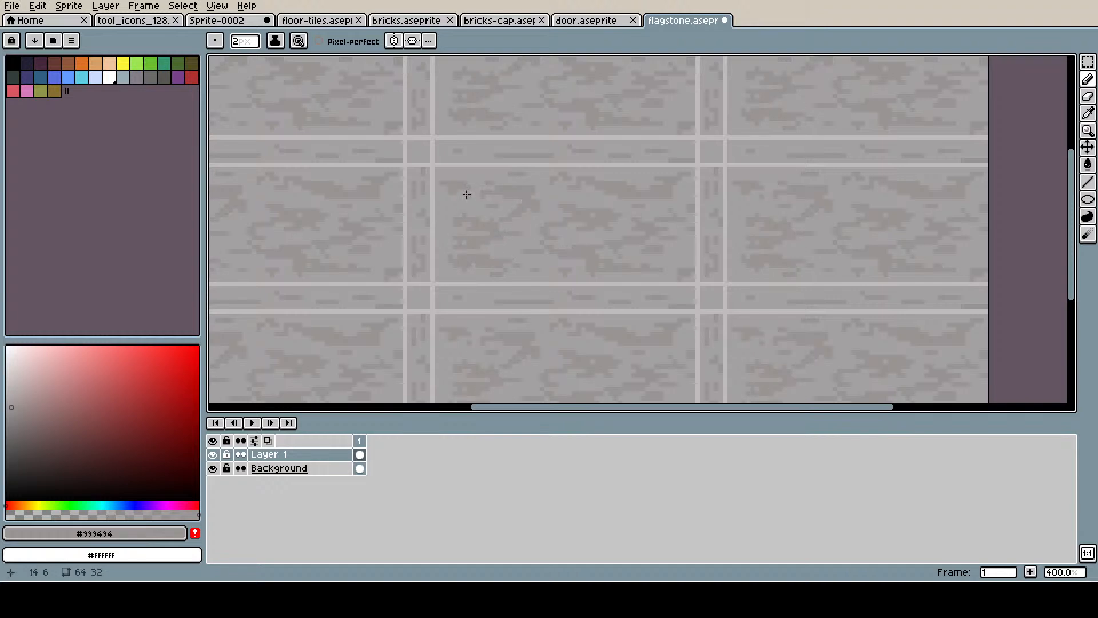
mouse_move(419, 211)
mouse_down()
mouse_move(418, 185)
mouse_move(413, 234)
mouse_up()
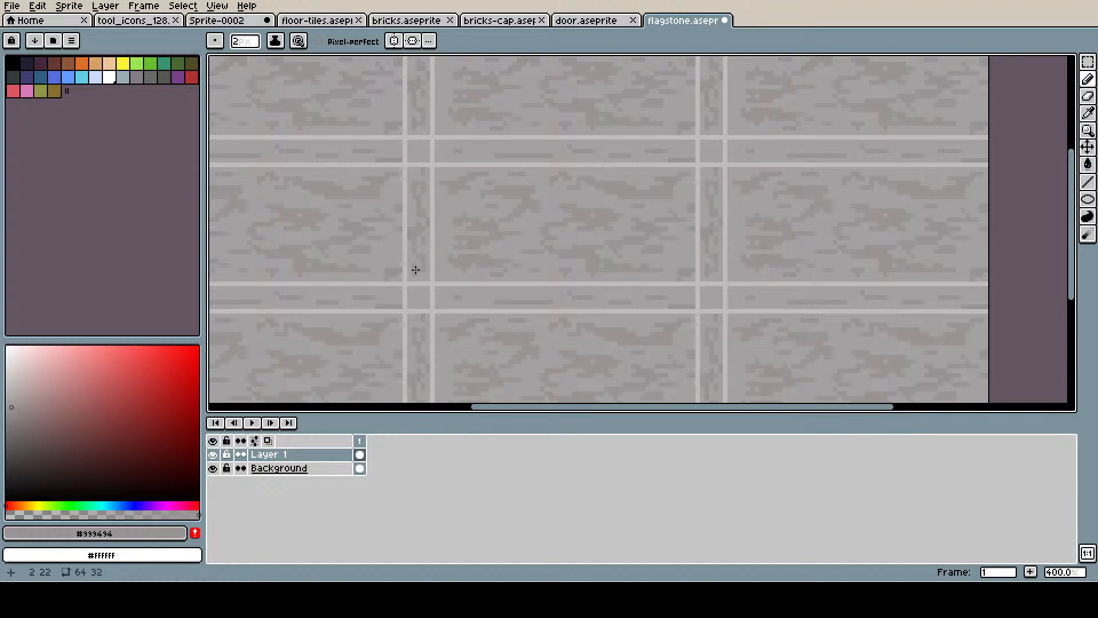
- Paint longer horizontal #999494 blotches along the whole narrow strip below the slab
drag(480, 298, 490, 302)
drag(499, 293, 546, 292)
drag(454, 301, 452, 301)
drag(550, 297, 665, 294)
click(685, 296)
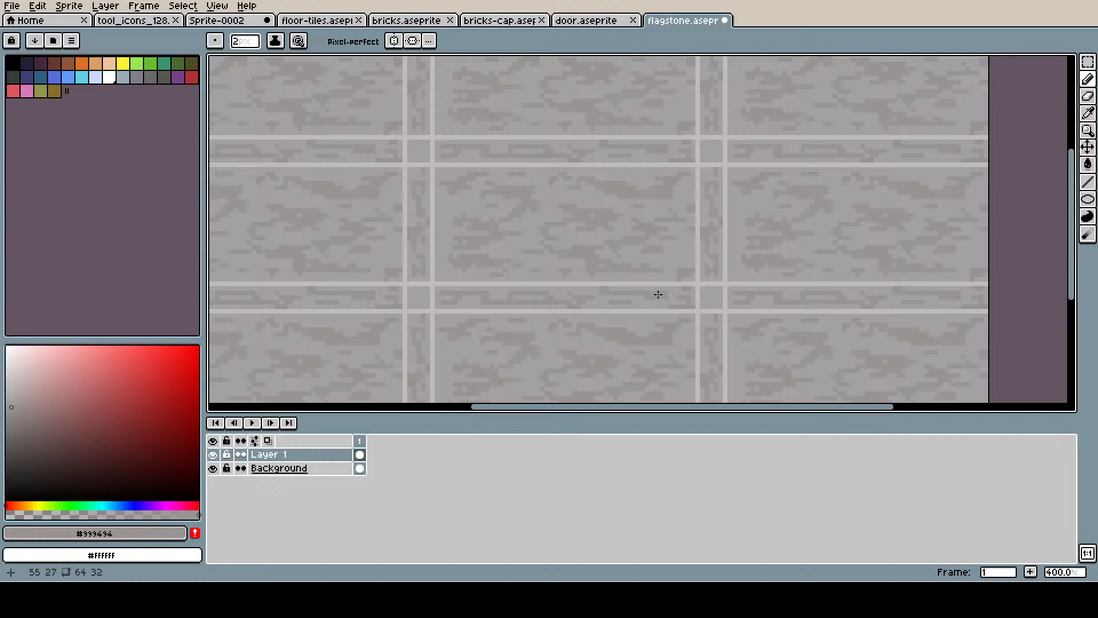
- Save flagstone.aseprite and export the finished texture
key(ctrl+s)
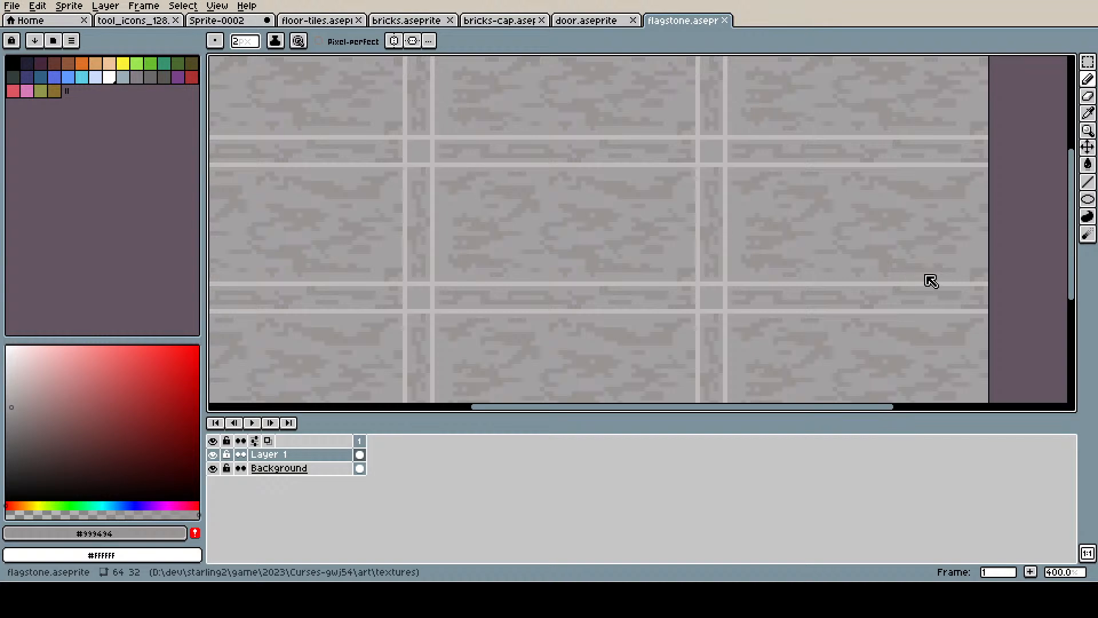
key(ctrl+e)
key(i)
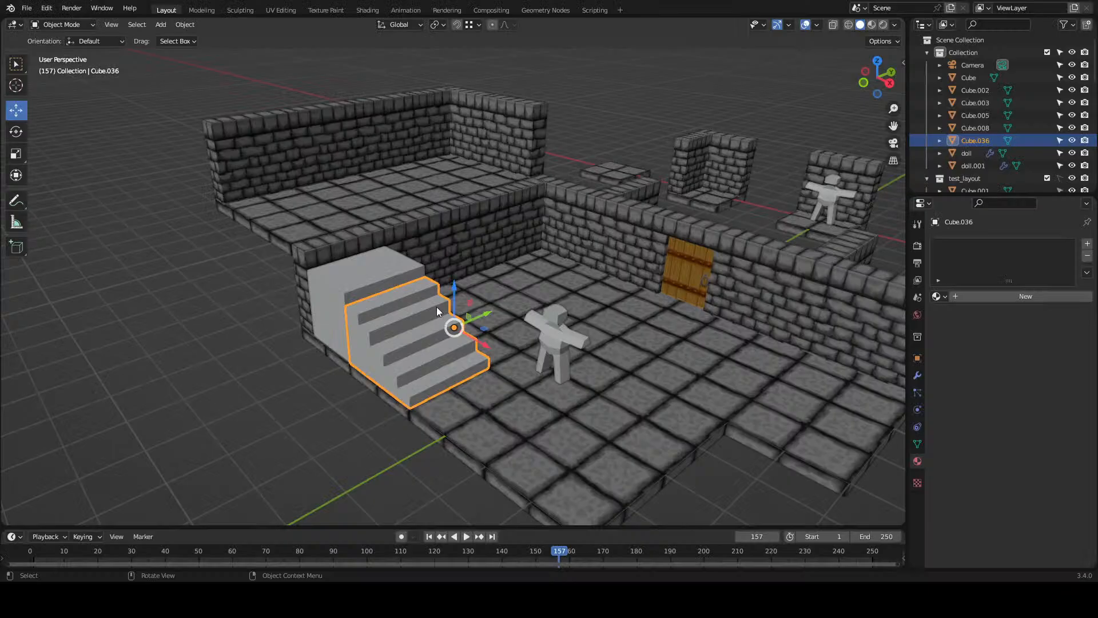
- In Blender, assign the existing Material to the staircase, rename that material floorTiles and save
drag(382, 352, 404, 349)
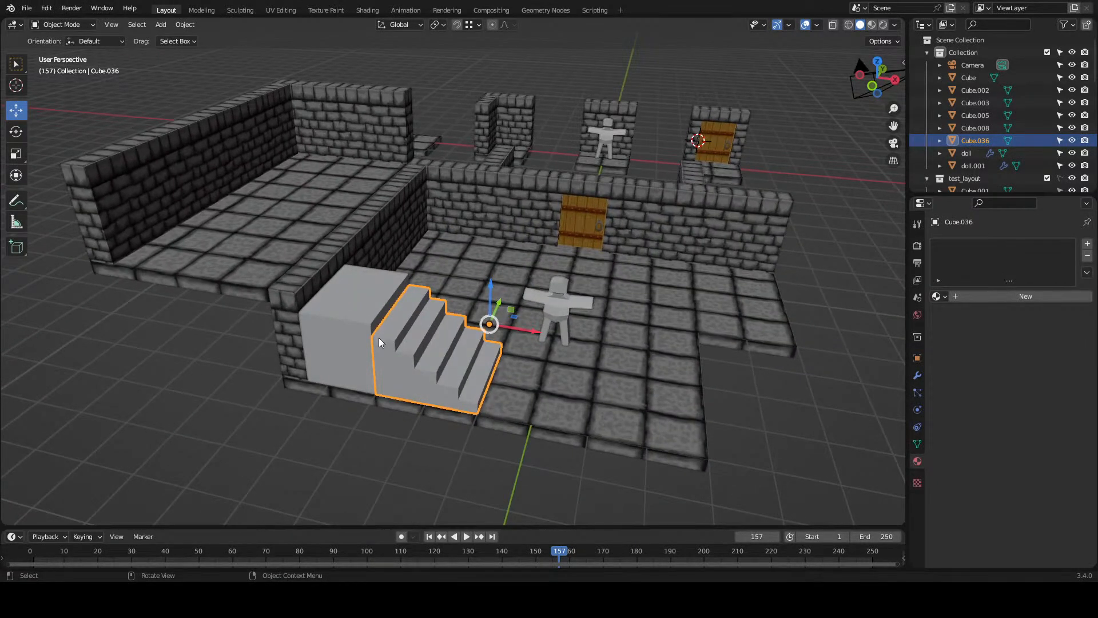
scroll(380, 308, up, 5)
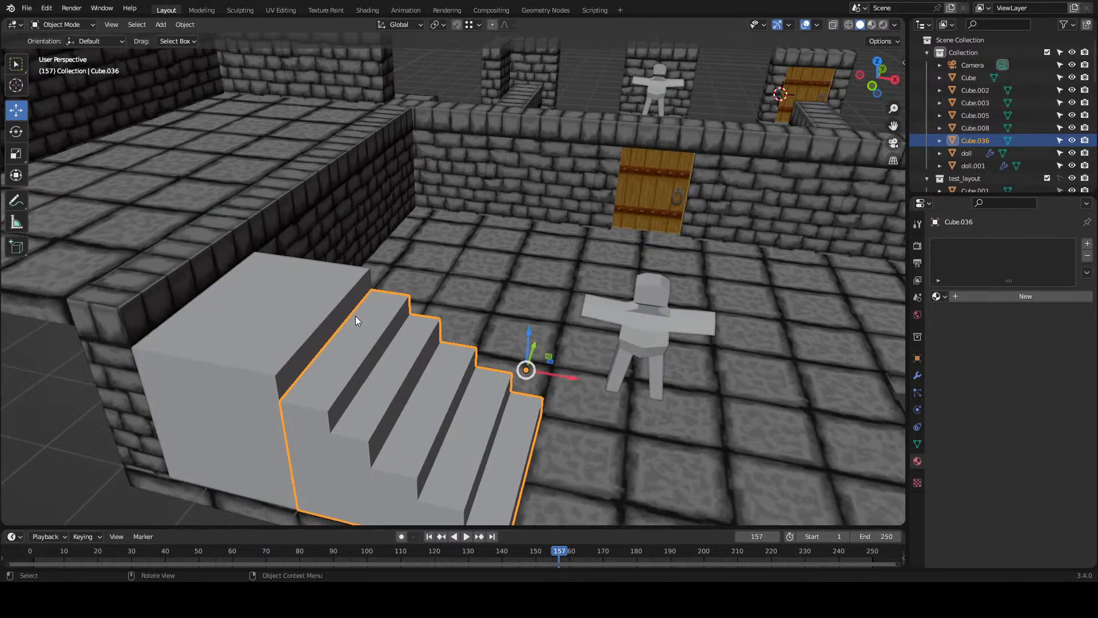
click(940, 300)
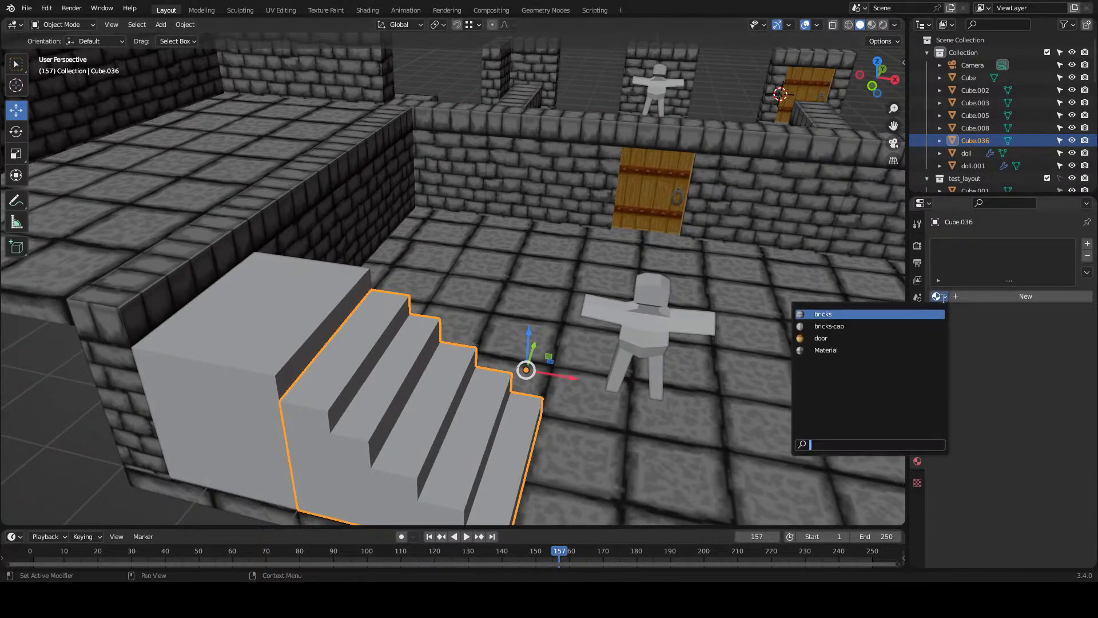
click(883, 350)
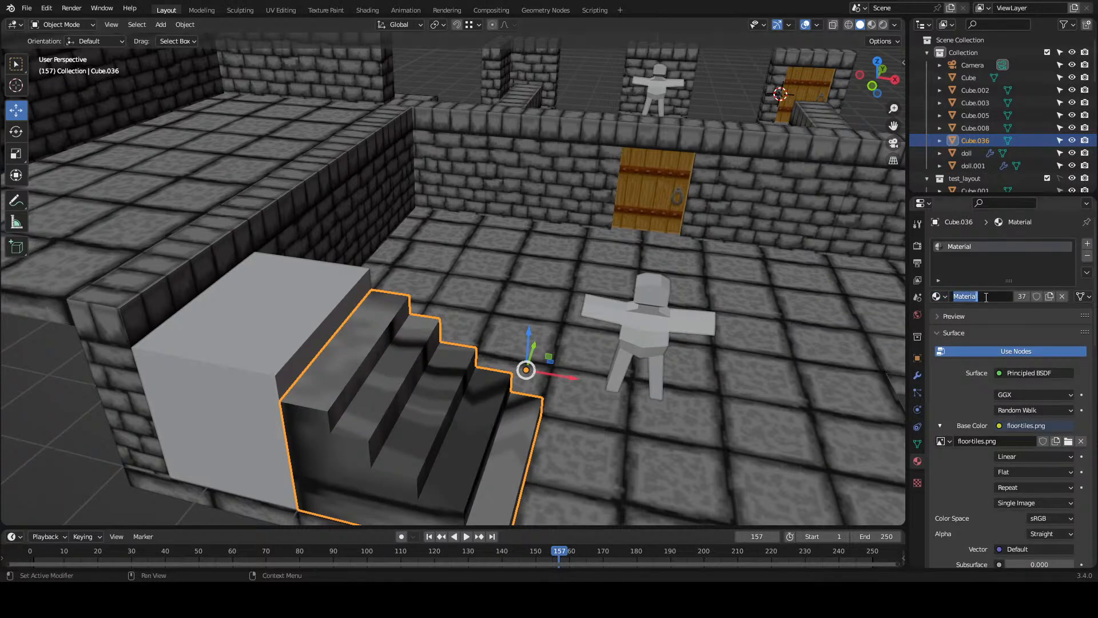
key(BackSpace)
text(floortiles)
key(Return)
key(ctrl+s)
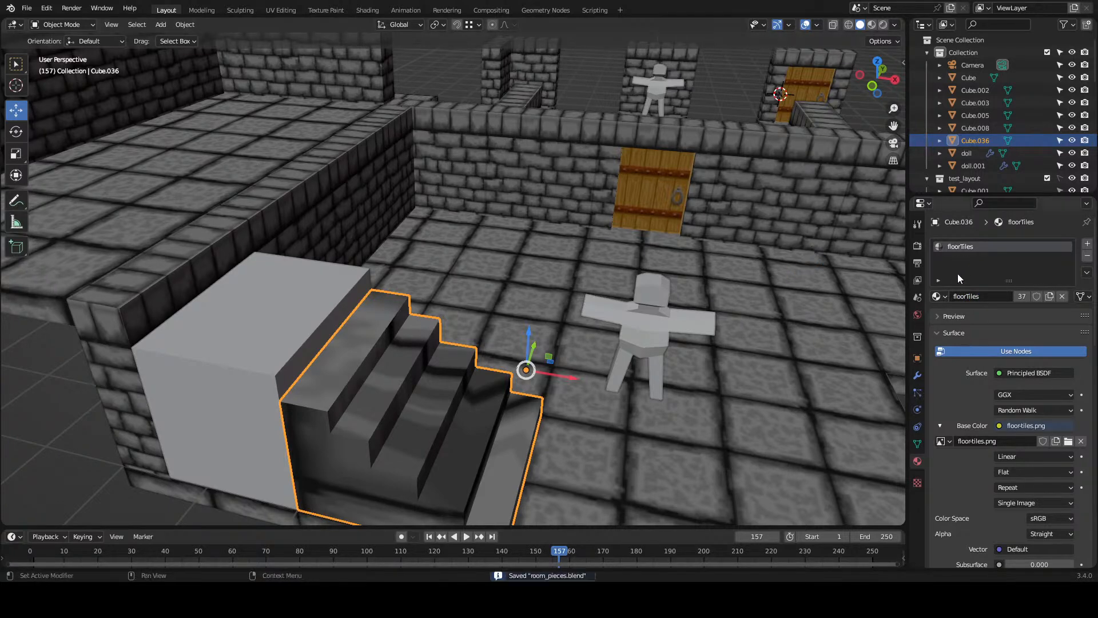
- Switch the staircase's material to bricks
click(937, 296)
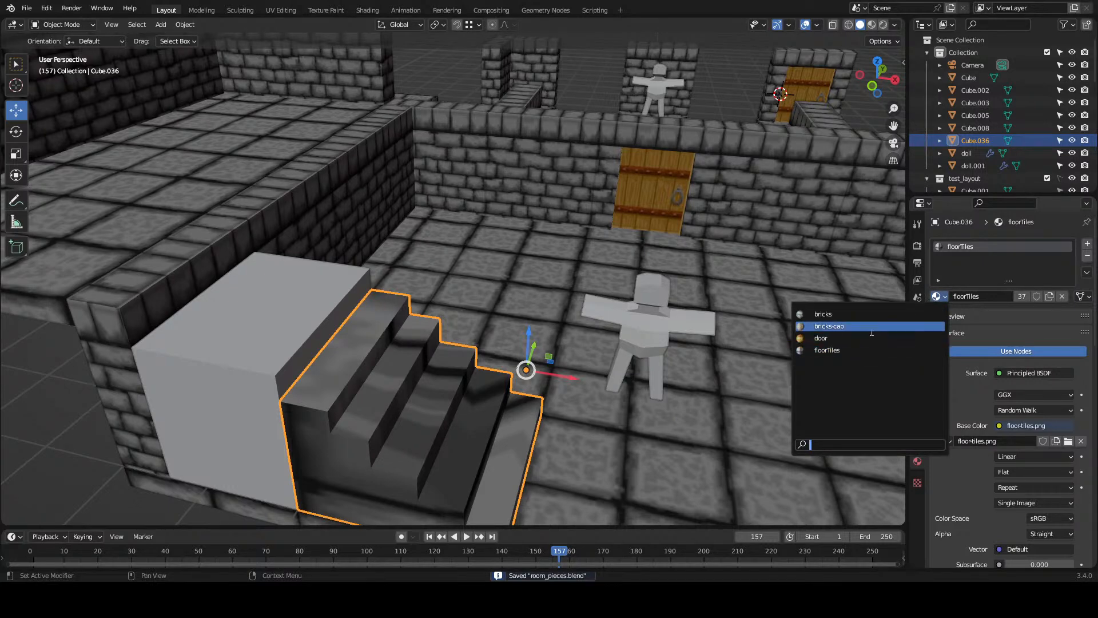
click(869, 316)
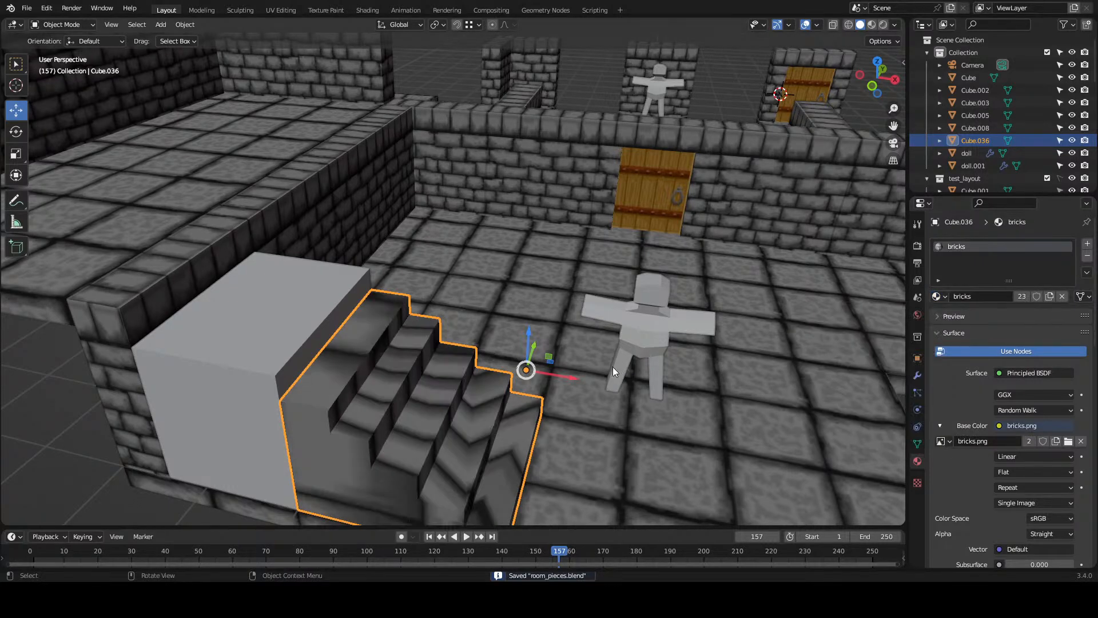
drag(539, 384, 577, 332)
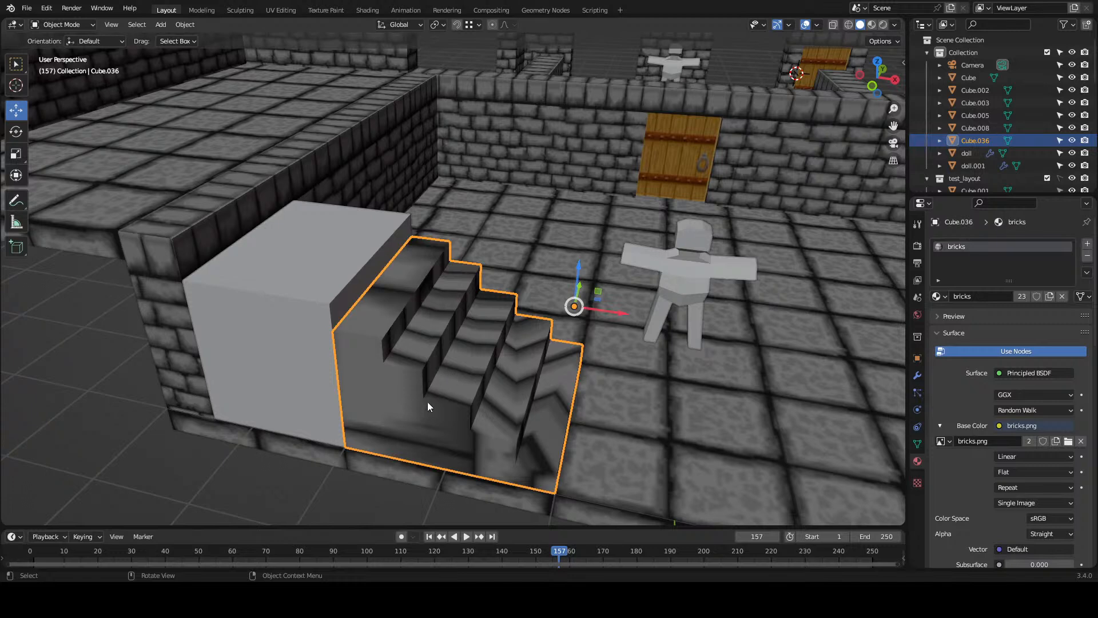
- Edit the staircase mesh and select the wall faces beneath the step ends on its near side
key(Tab)
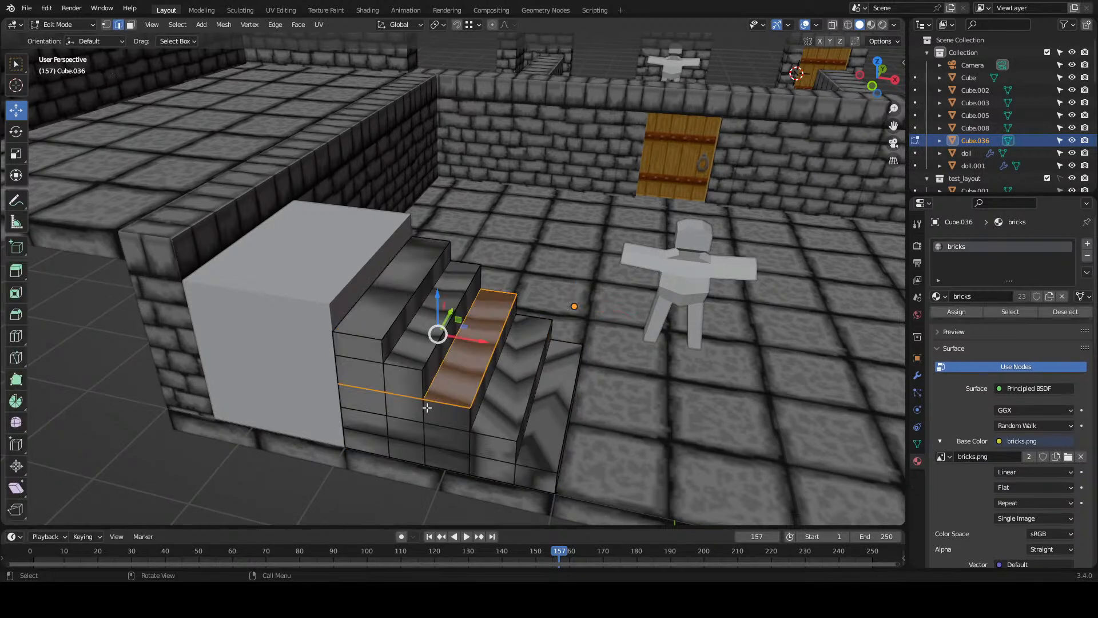
click(368, 372)
shift+click(378, 410)
key(3)
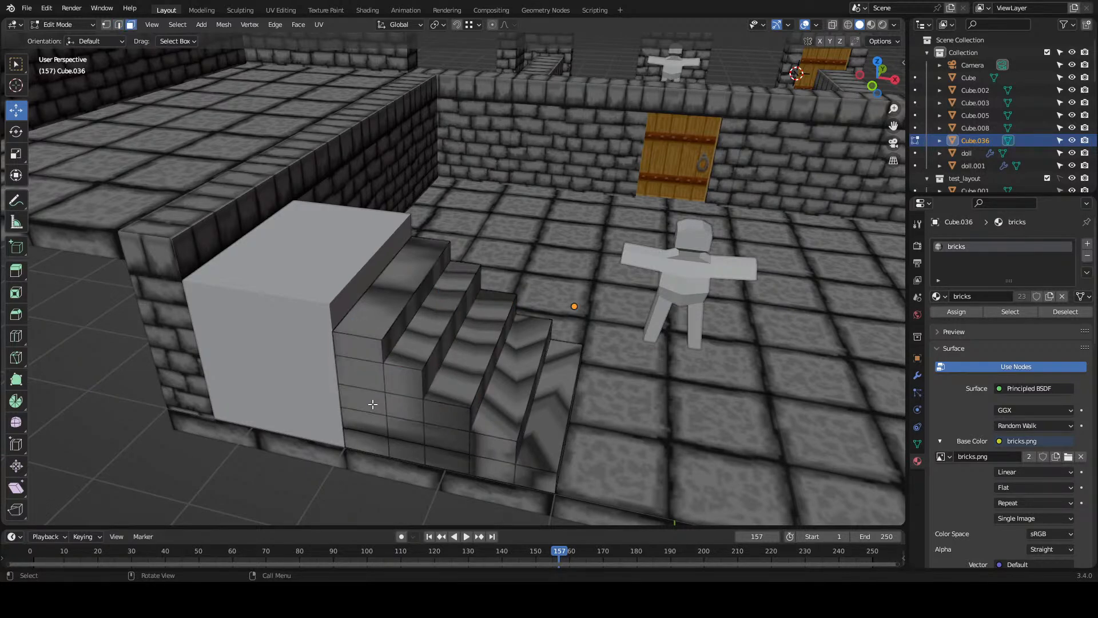
click(369, 374)
ctrl+click(373, 444)
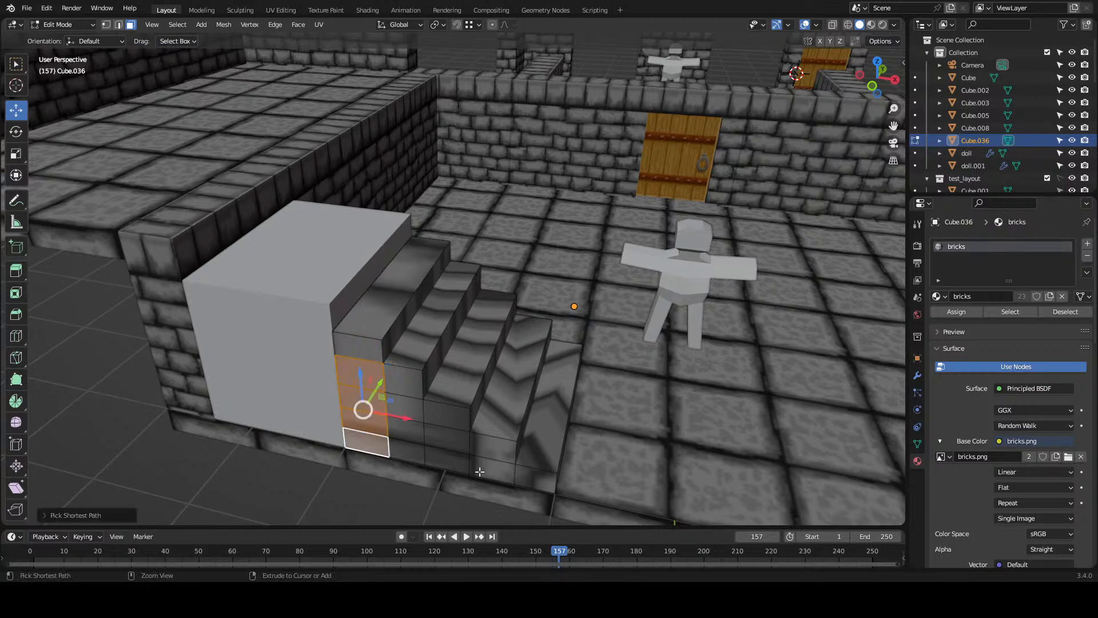
ctrl+click(495, 470)
shift+click(444, 435)
shift+click(406, 428)
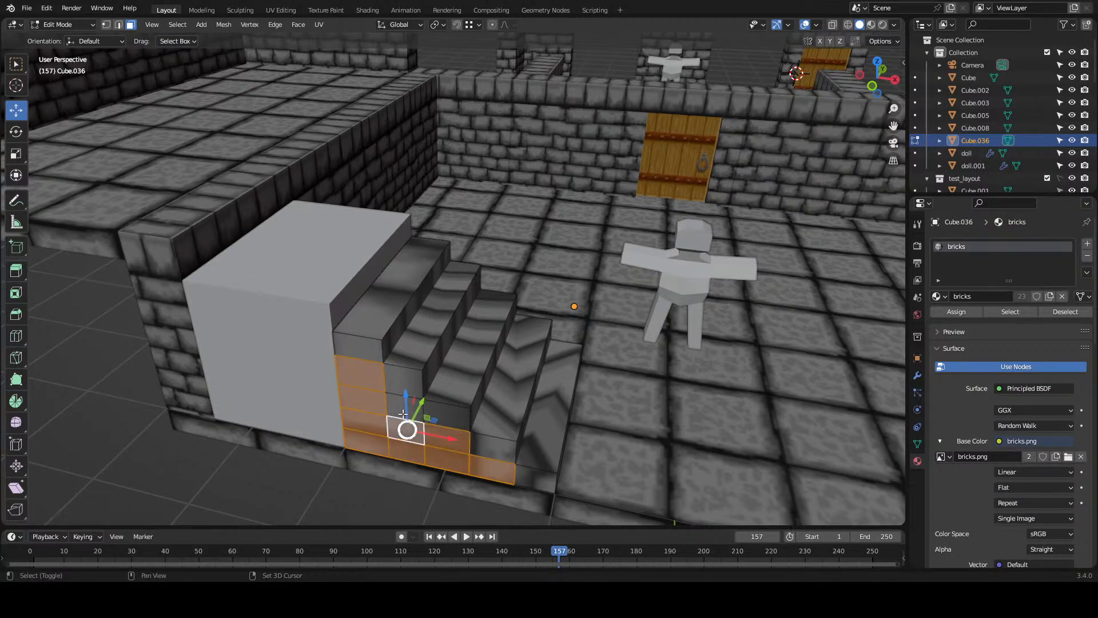
shift+click(405, 406)
- Add the matching wall faces on the staircase's opposite side to the selection and unwrap all selected faces
drag(497, 340, 408, 401)
shift+click(434, 390)
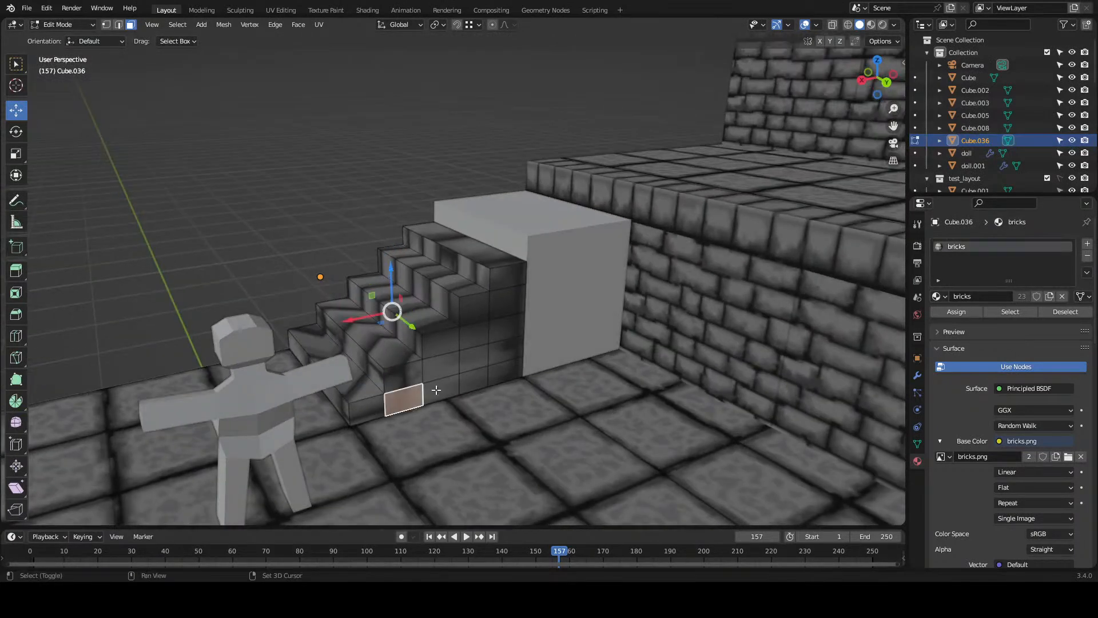
shift+click(440, 386)
shift+click(441, 366)
shift+click(473, 359)
shift+click(473, 380)
shift+click(505, 372)
shift+click(506, 349)
shift+click(505, 326)
shift+click(507, 299)
shift+click(473, 334)
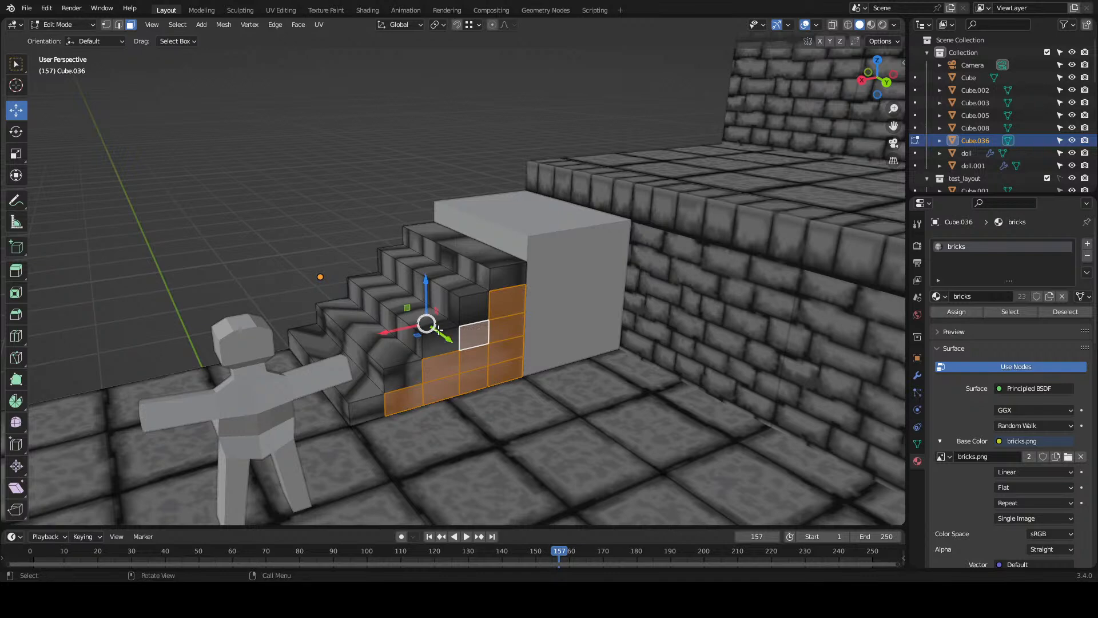
key(u)
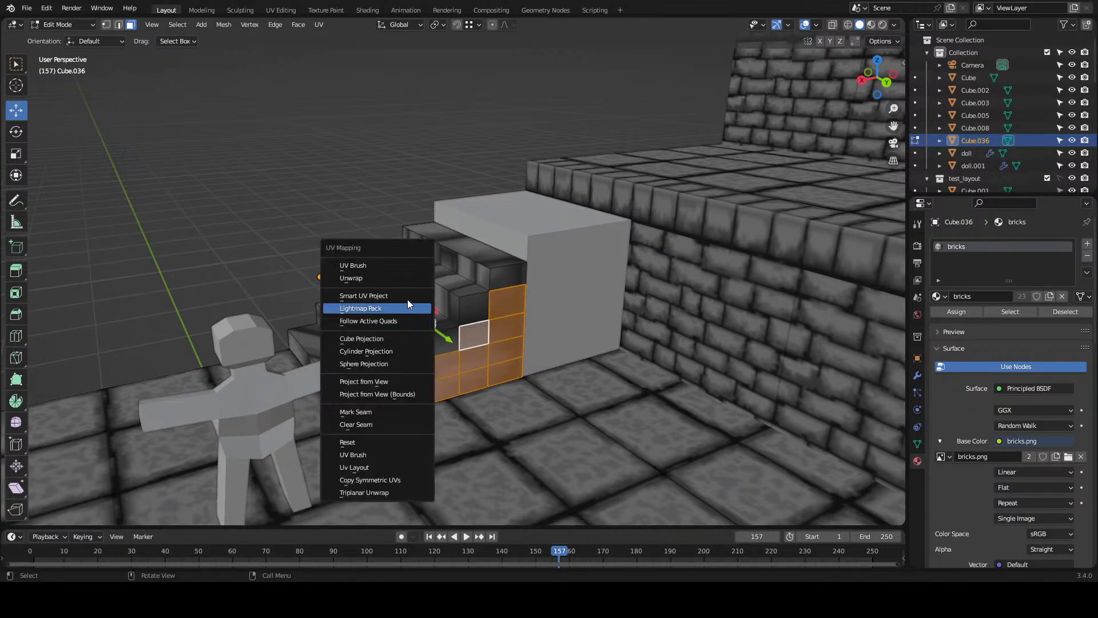
click(403, 278)
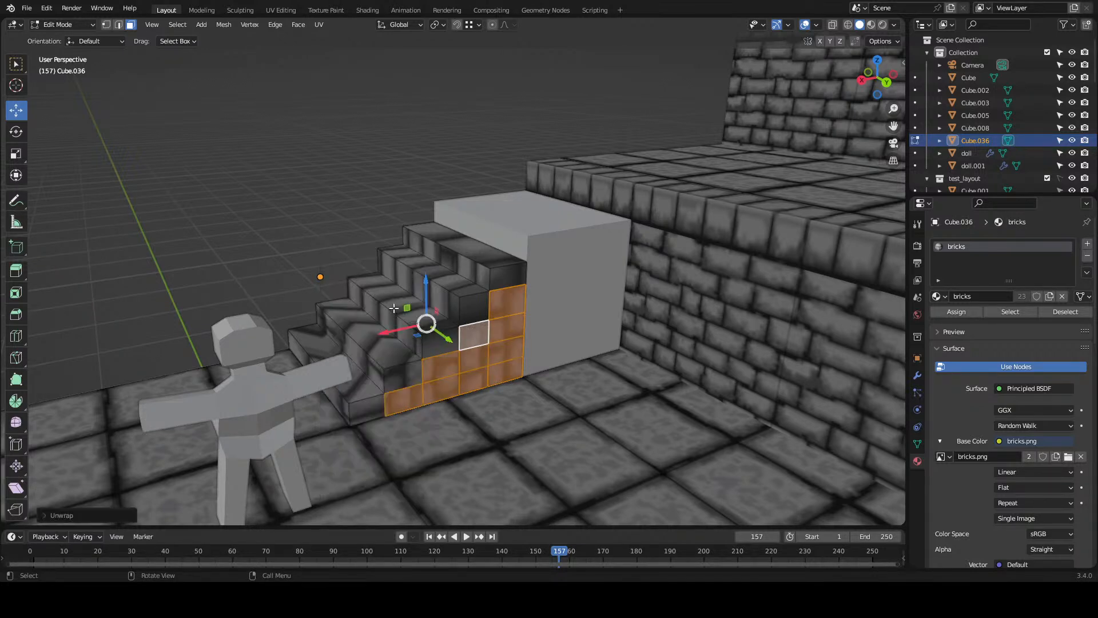
drag(408, 310, 583, 281)
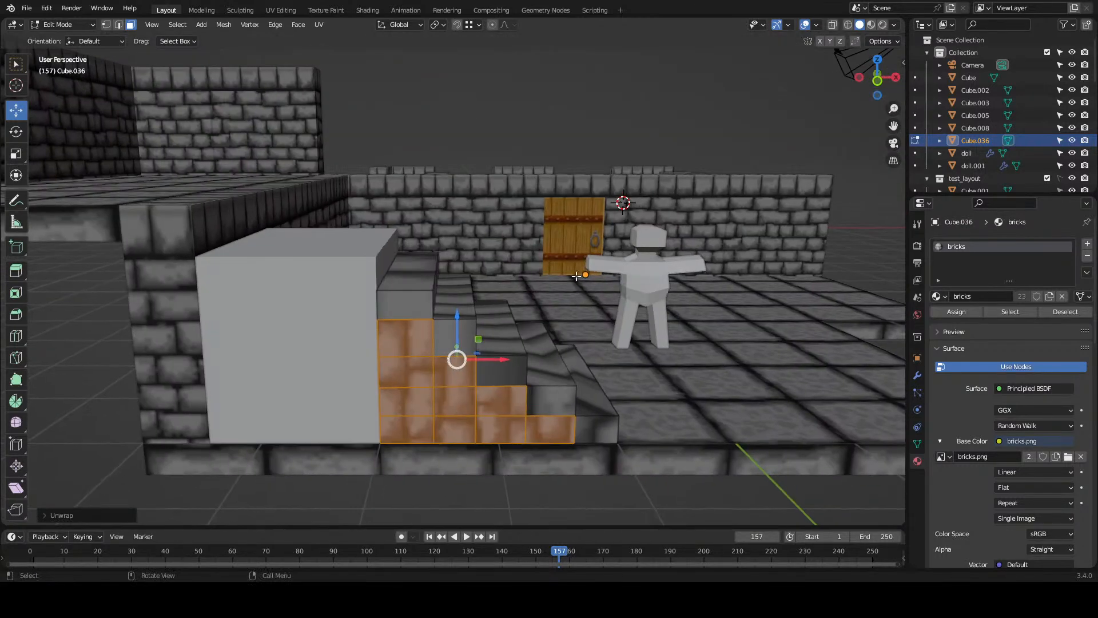
- In the UV Editing workspace, rotate all UVs of the staircase's unwrapped side walls by 90°
click(281, 9)
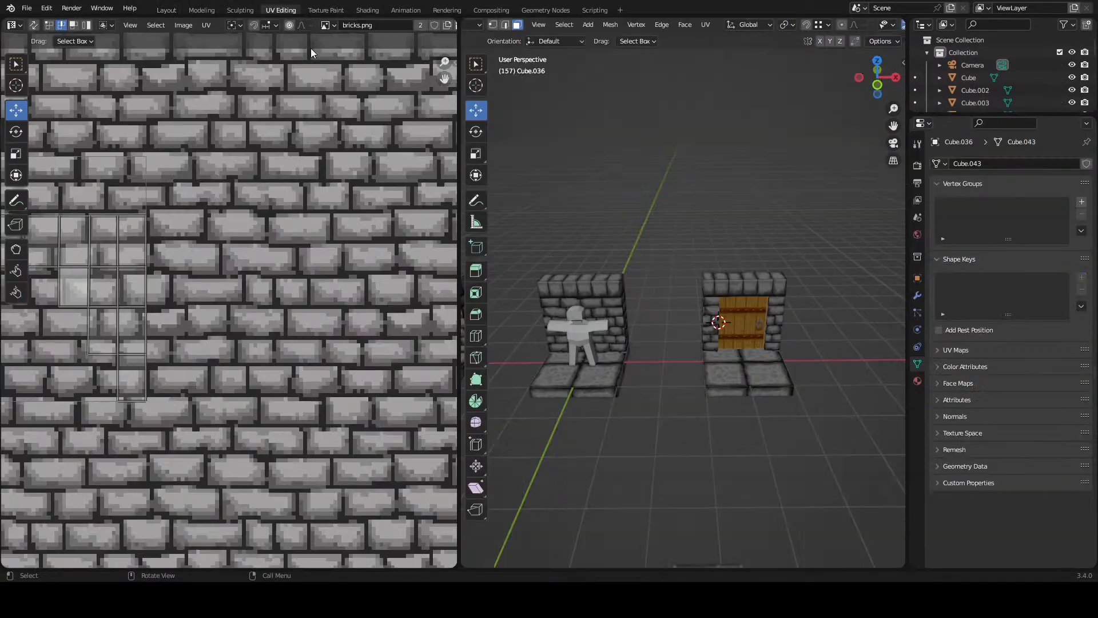
scroll(632, 323, up, 2)
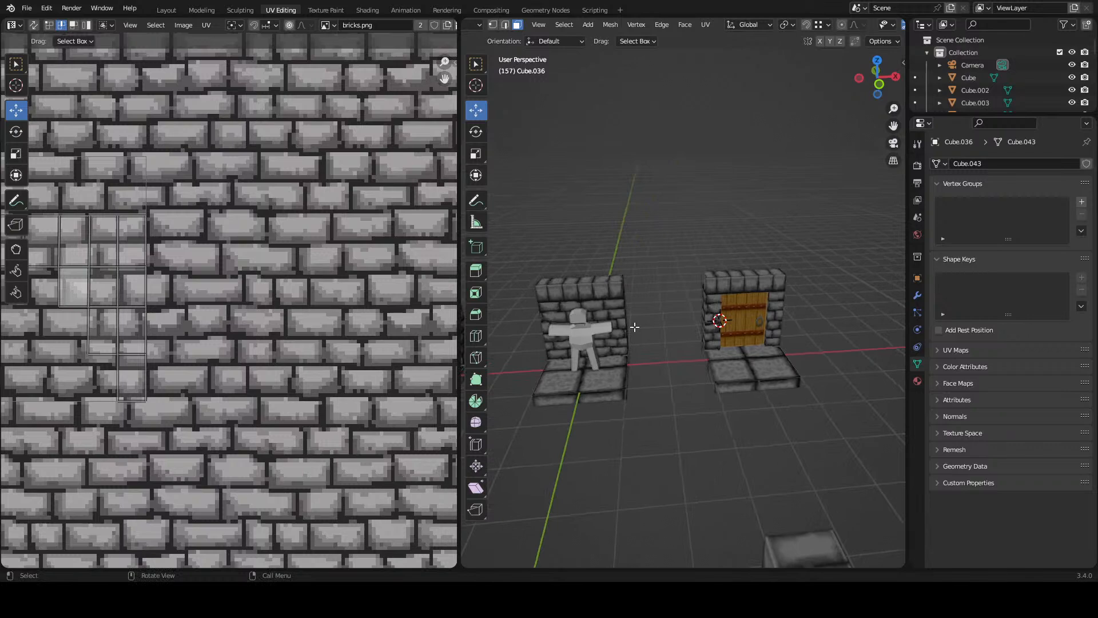
key(KP_Decimal)
scroll(672, 259, down, 4)
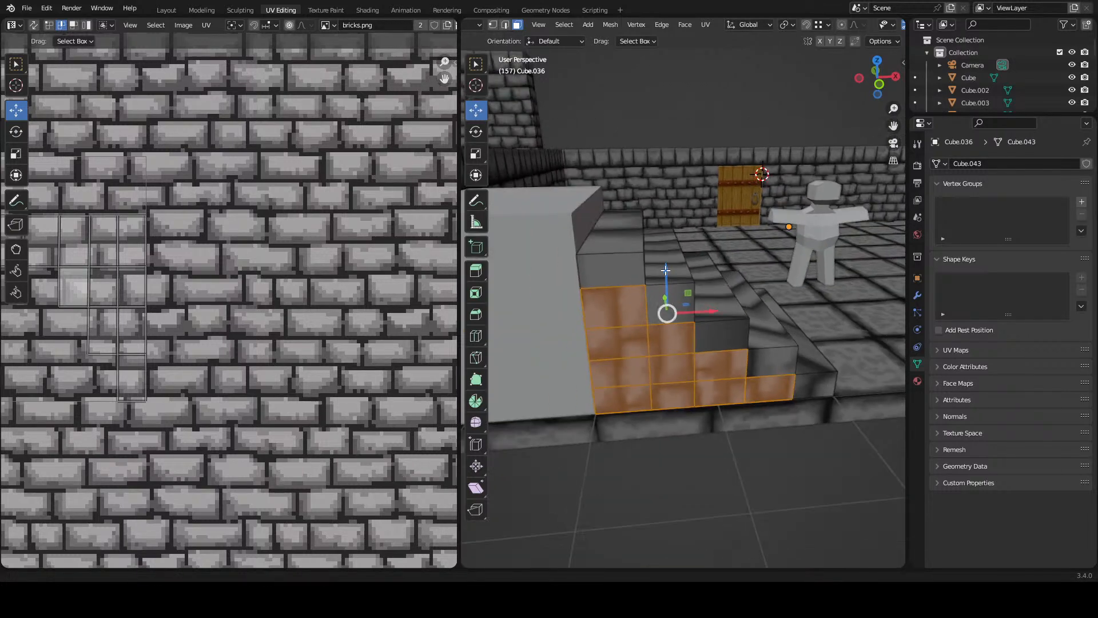
drag(159, 295, 323, 289)
scroll(320, 288, down, 1)
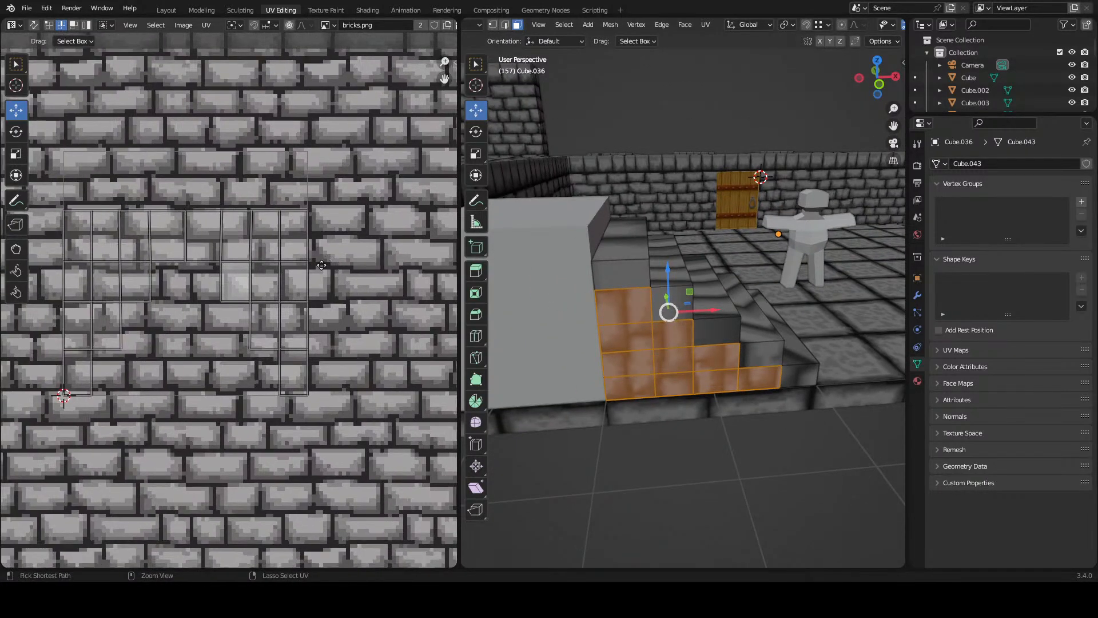
text(ar90)
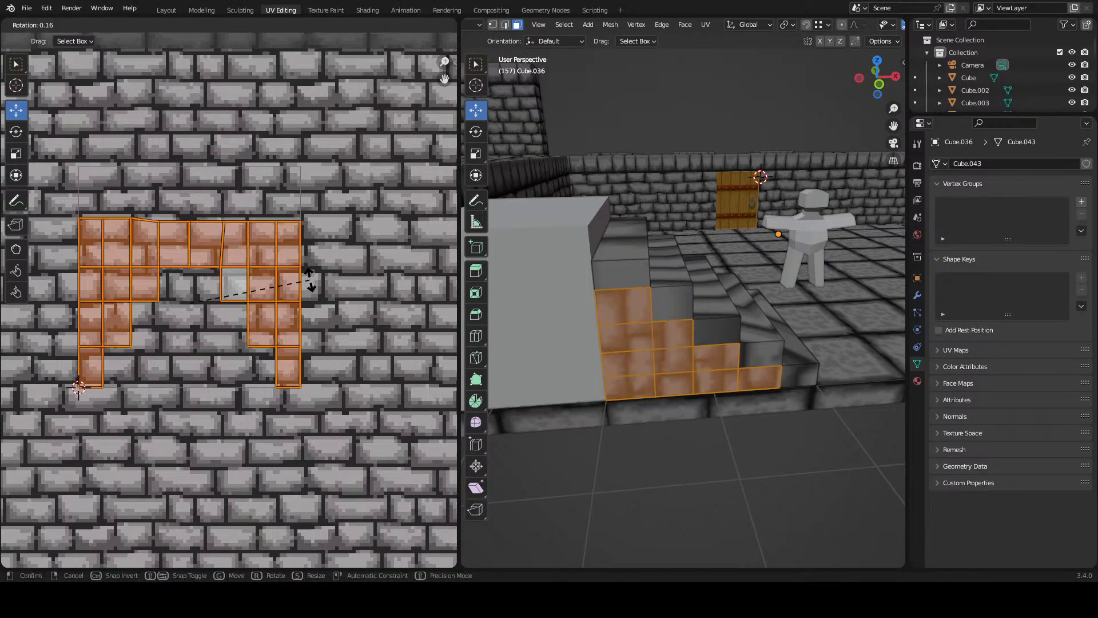
click(308, 283)
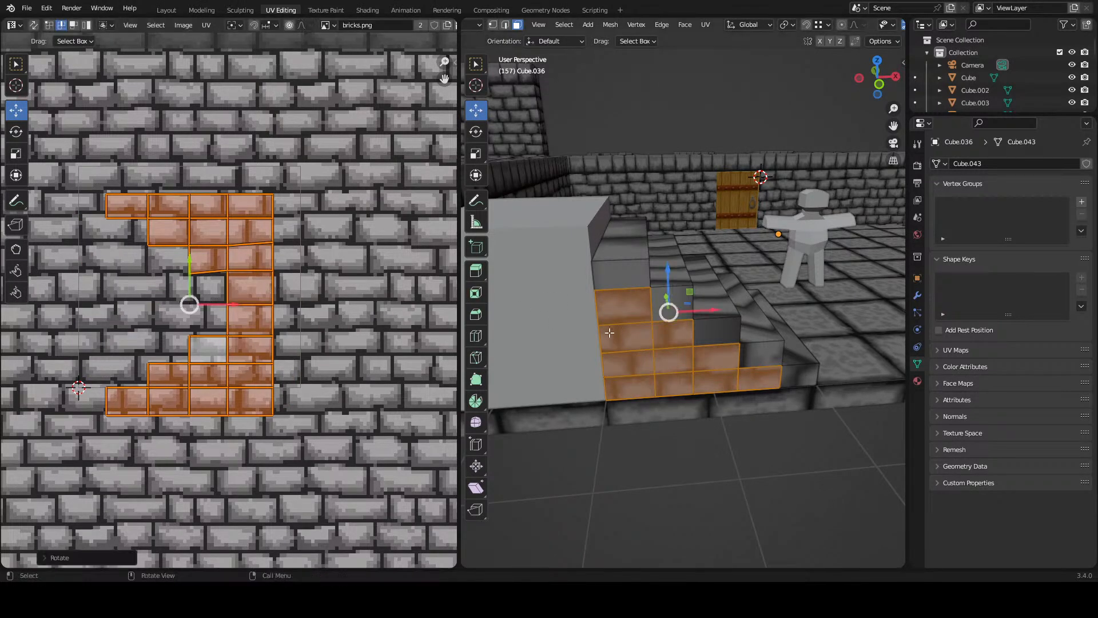
mouse_move(648, 361)
mouse_down()
mouse_move(646, 336)
mouse_move(641, 348)
mouse_up()
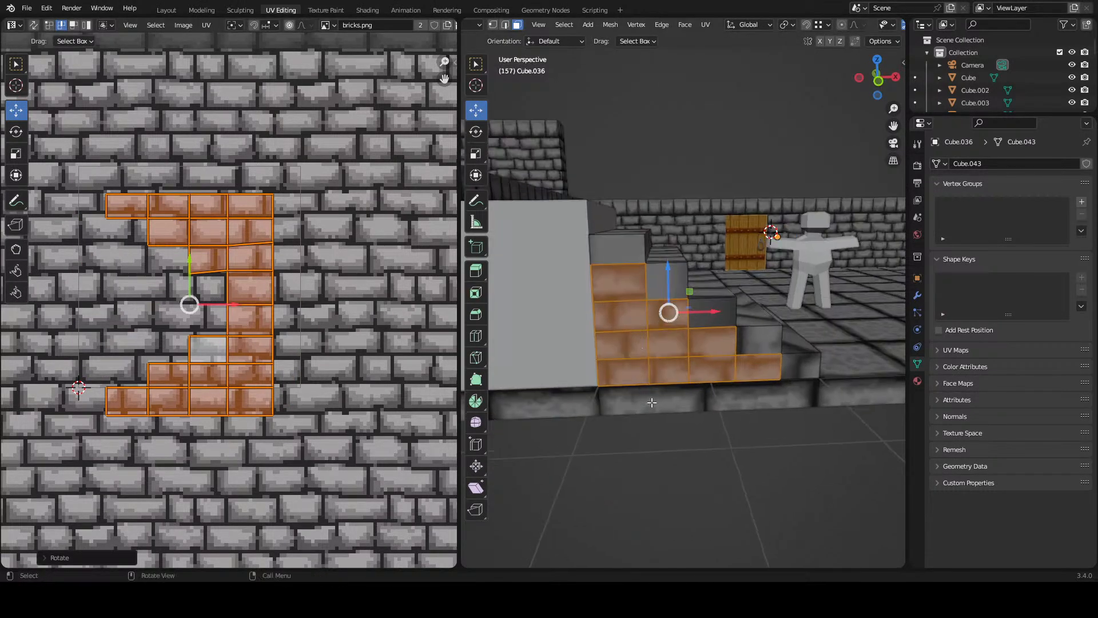
- Select only the near side's wall faces beneath the steps, rotate their UVs by 180° and save the file
click(663, 465)
drag(648, 415, 612, 289)
click(618, 291)
shift+click(629, 308)
shift+click(666, 312)
shift+click(638, 337)
shift+click(669, 339)
shift+click(715, 347)
shift+click(733, 361)
shift+click(762, 361)
shift+click(655, 364)
shift+click(636, 367)
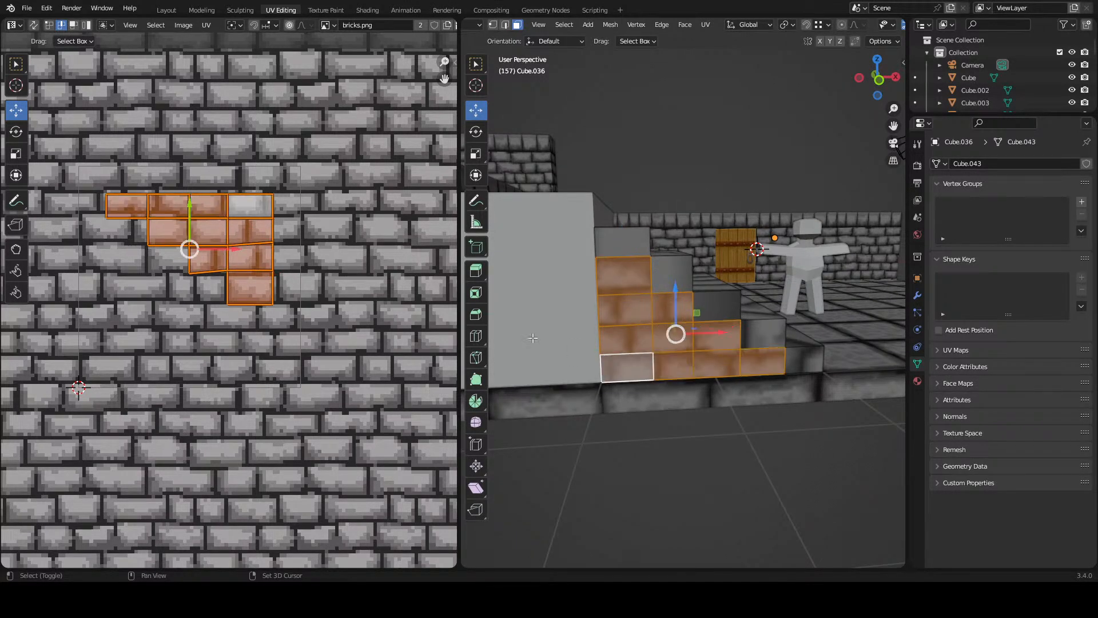
text(r)
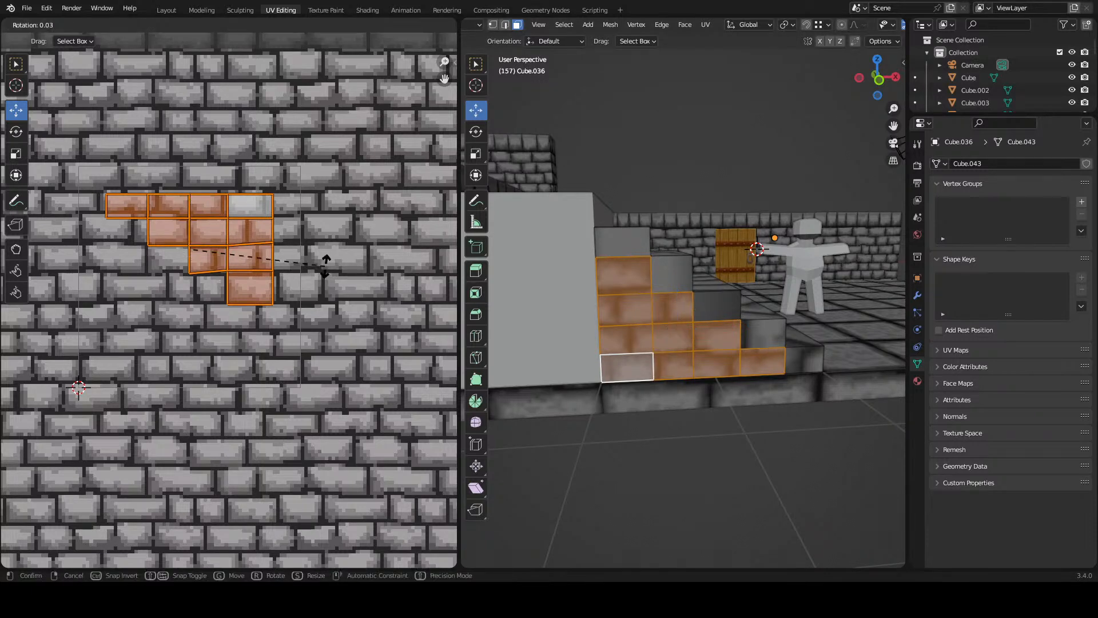
text(180)
key(Return)
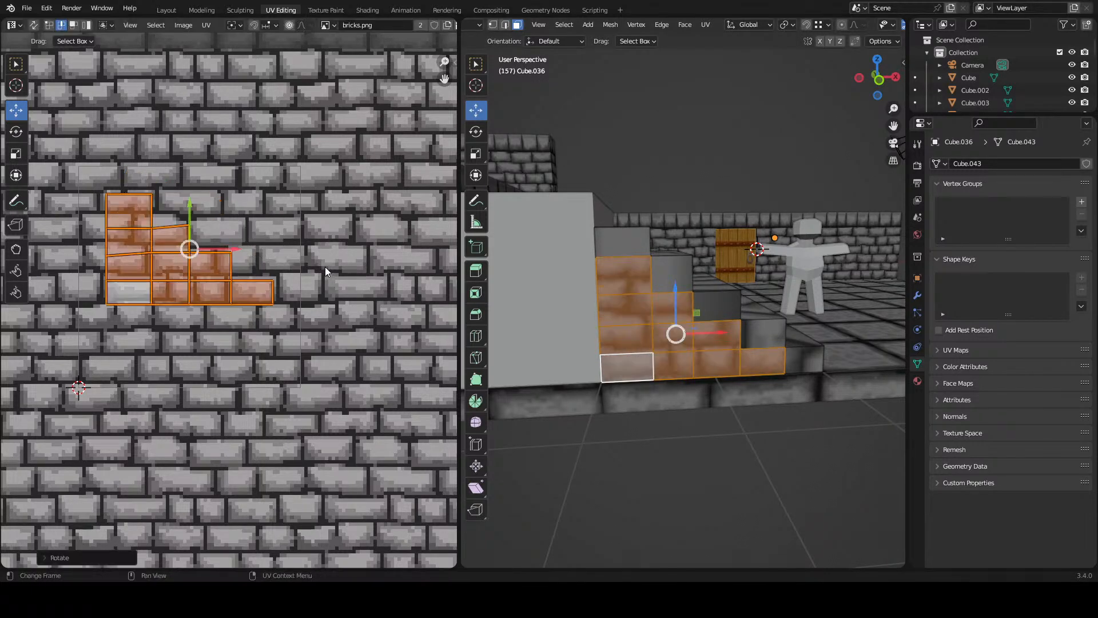
key(ctrl+s)
- Select the treads, the risers between them and the near-side end faces of the staircase's upper three steps
drag(712, 268, 608, 257)
click(616, 254)
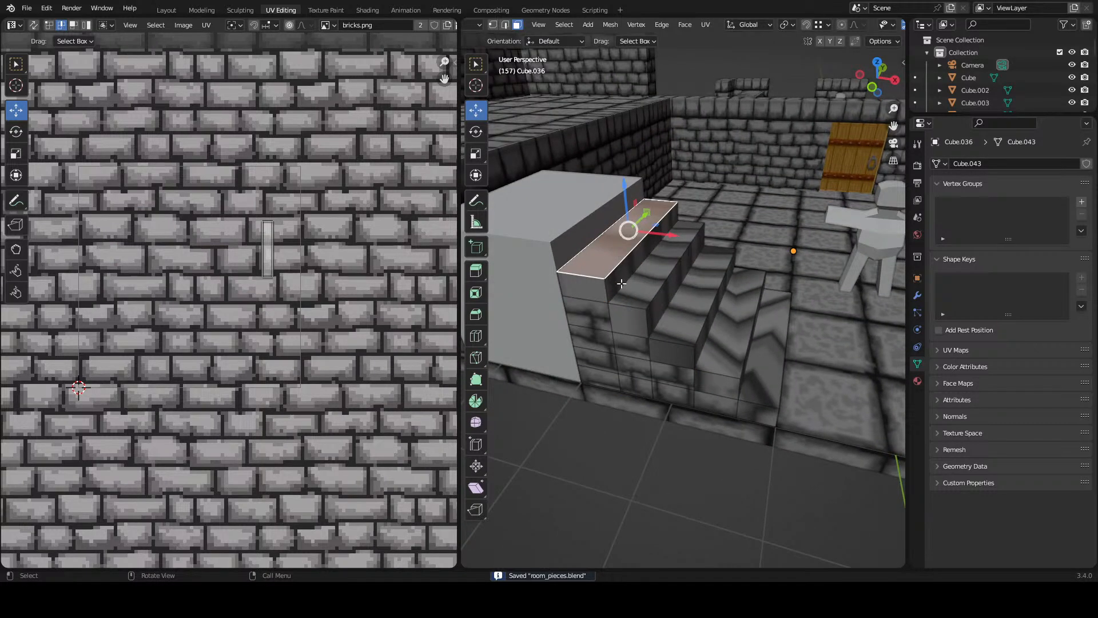
shift+click(649, 289)
shift+click(635, 318)
shift+click(644, 297)
shift+click(662, 303)
shift+click(683, 325)
shift+click(681, 350)
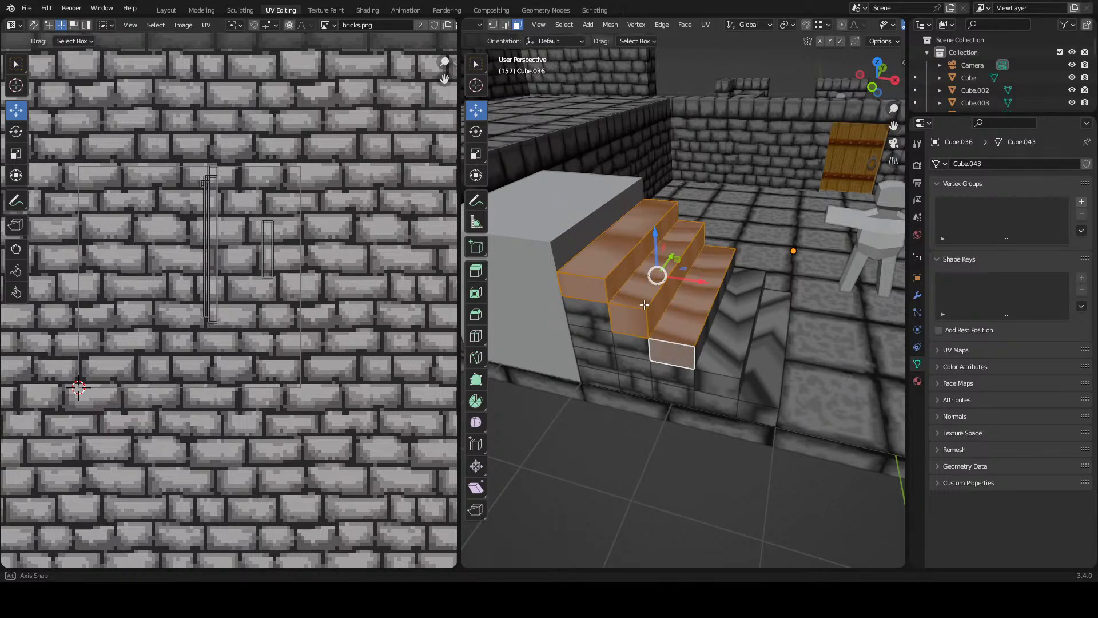
drag(675, 338, 669, 332)
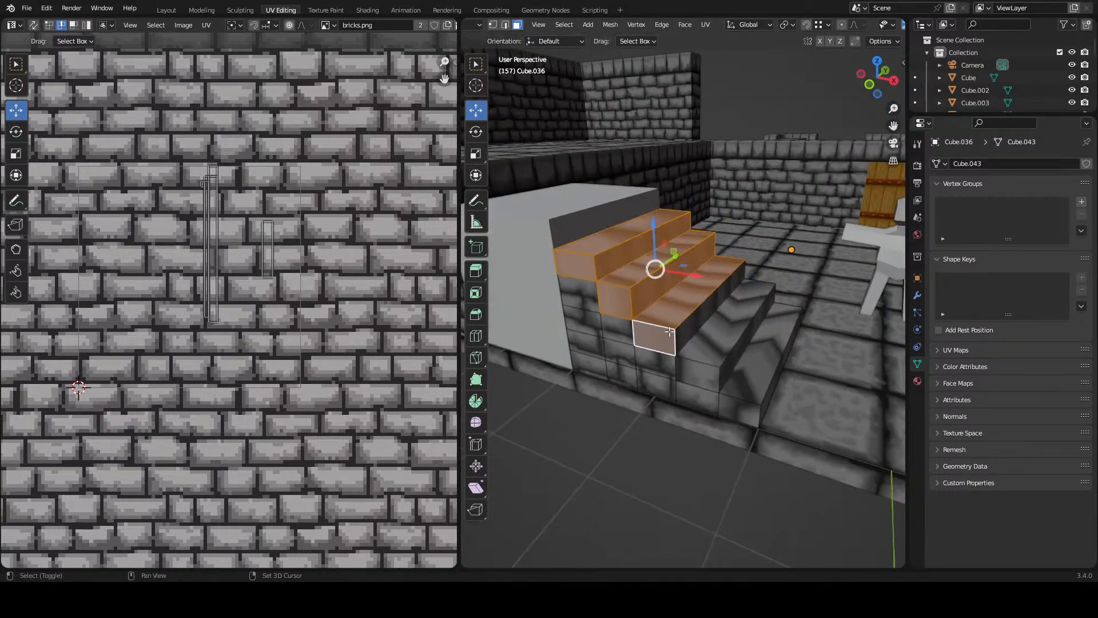
- Add the lower two steps' treads, near-side end faces and the remaining risers to the face selection
shift+click(709, 370)
shift+click(712, 349)
shift+click(743, 388)
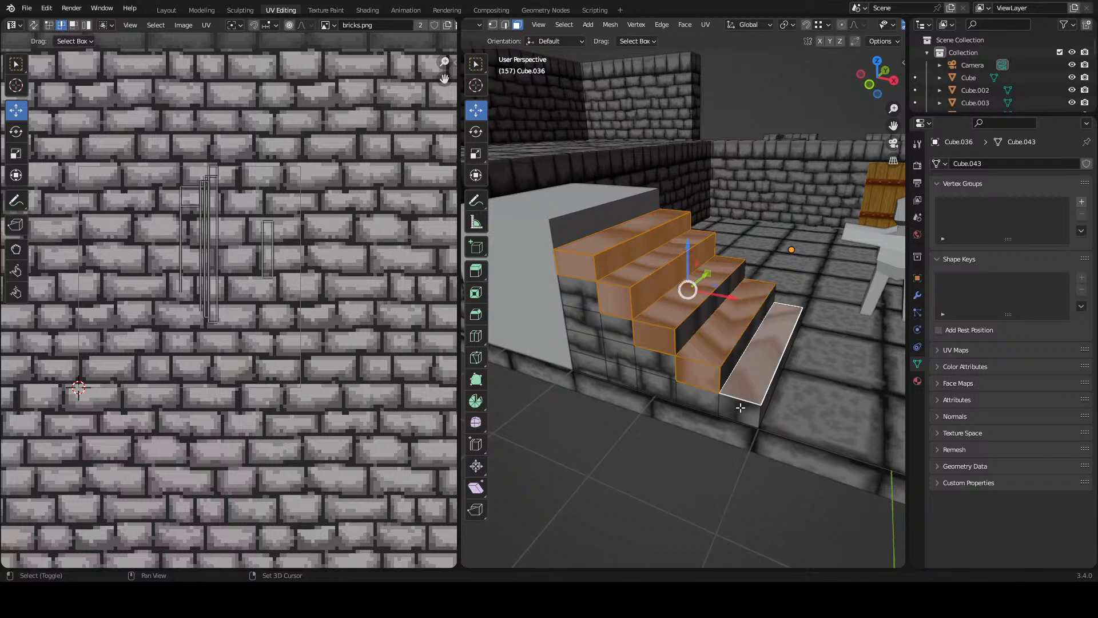
shift+click(740, 407)
shift+click(727, 361)
shift+click(708, 299)
drag(764, 380, 620, 397)
shift+click(758, 351)
- Add the end faces of all five steps on the staircase's opposite side to the selection
shift+click(606, 399)
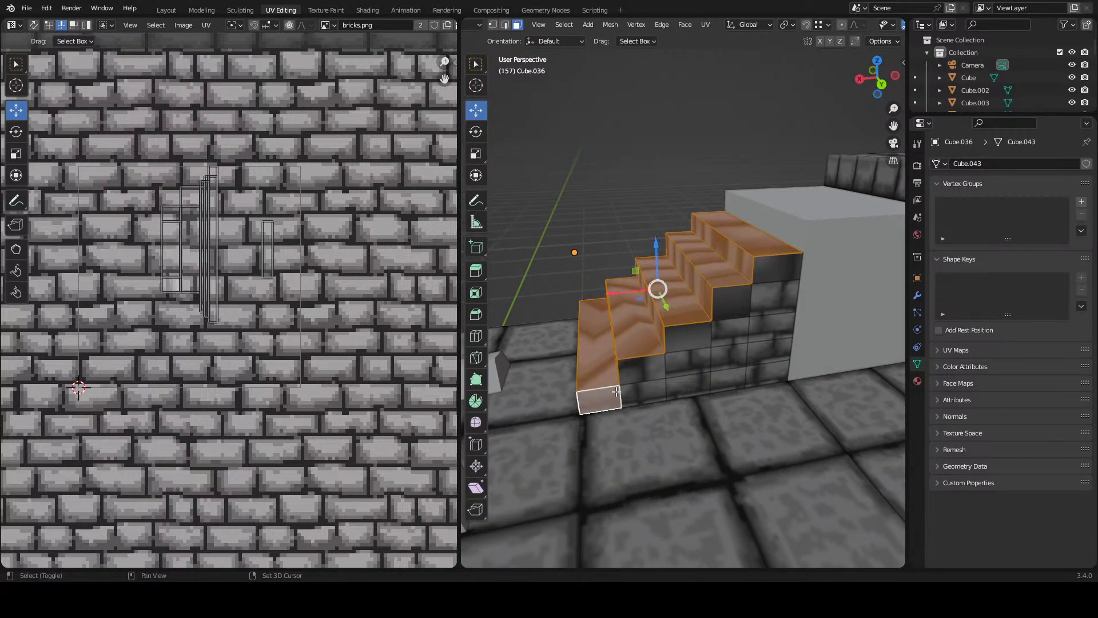
shift+click(652, 366)
shift+click(698, 335)
shift+click(732, 300)
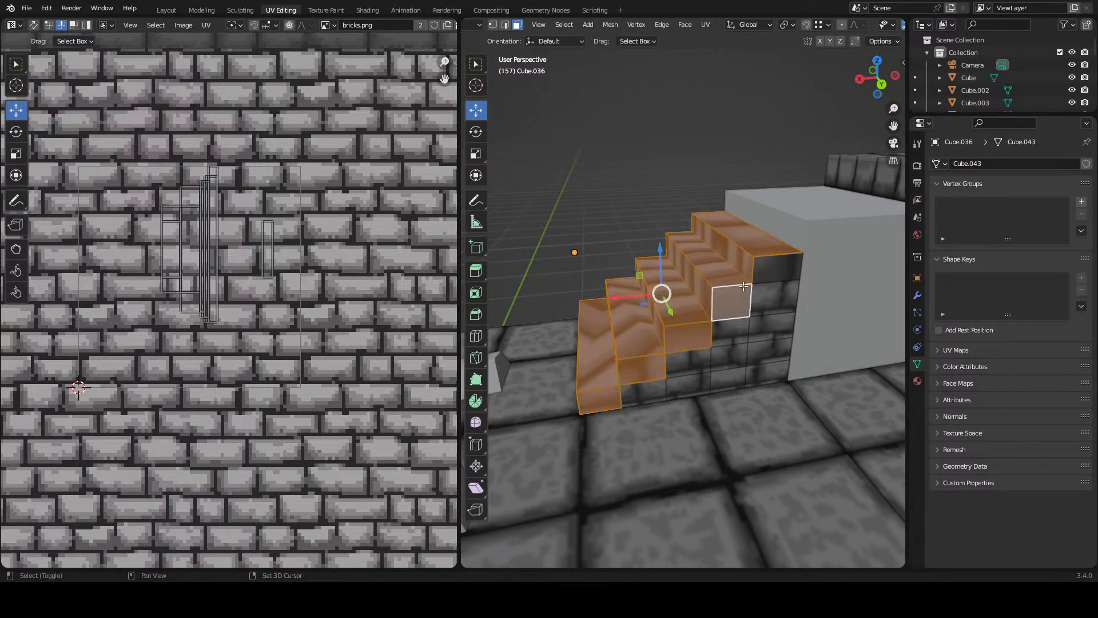
shift+click(775, 267)
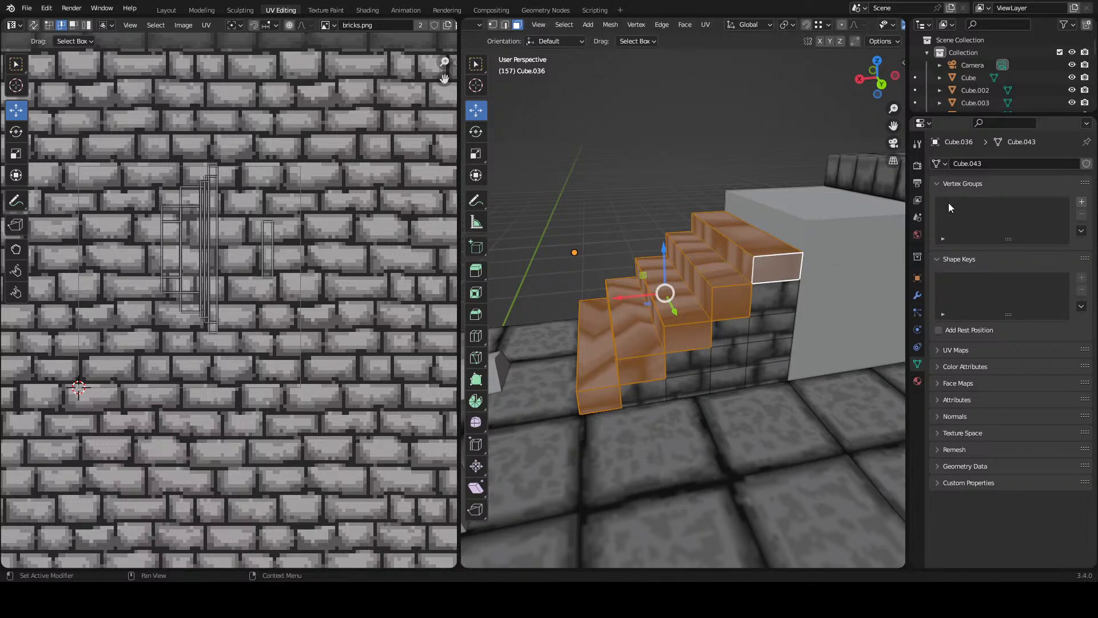
- Add a second material slot to the staircase and put the bricks material in it
click(918, 381)
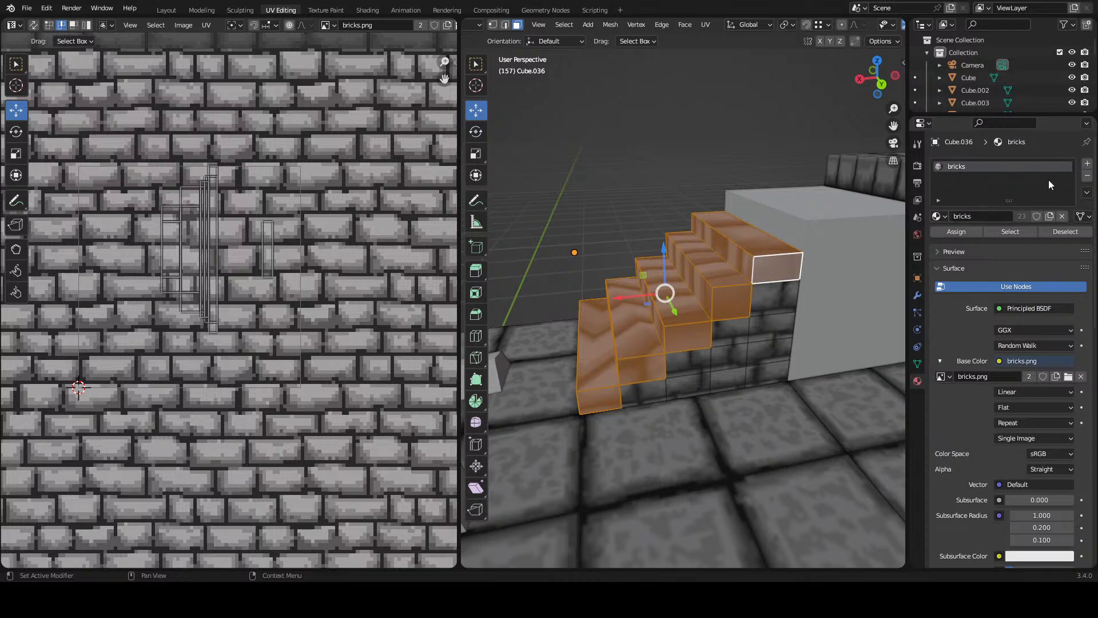
click(1087, 164)
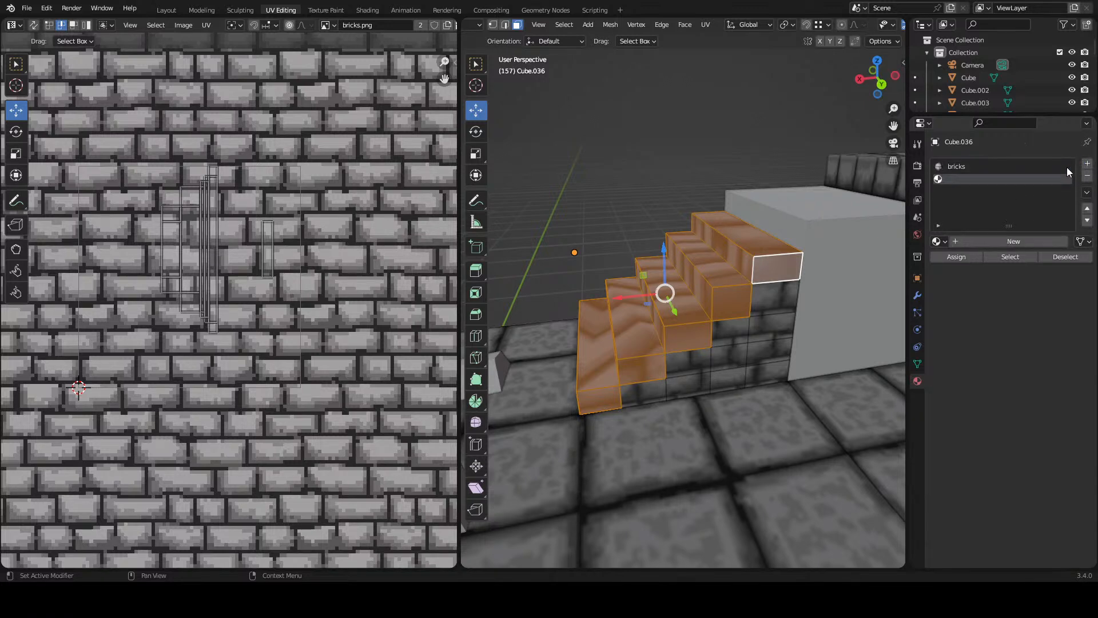
click(937, 241)
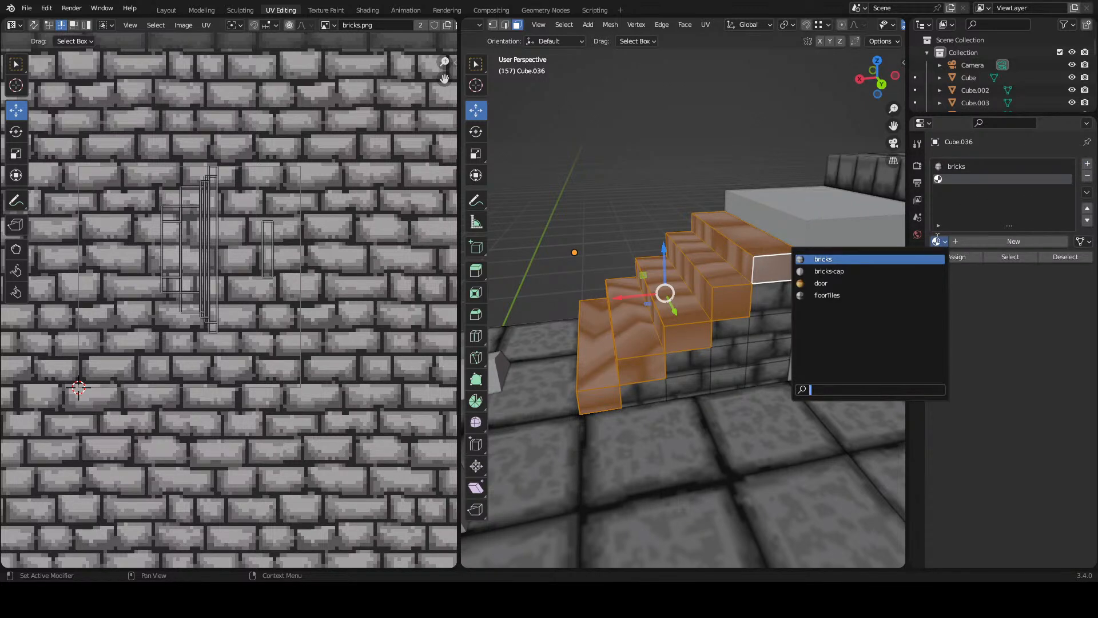
click(936, 240)
click(937, 241)
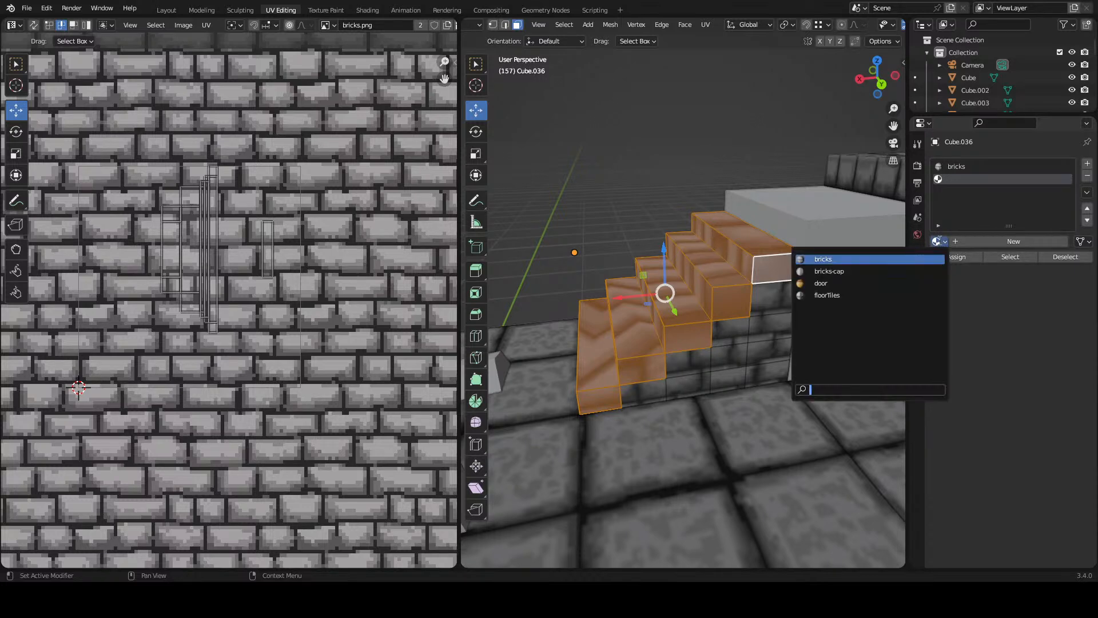
click(915, 262)
click(917, 278)
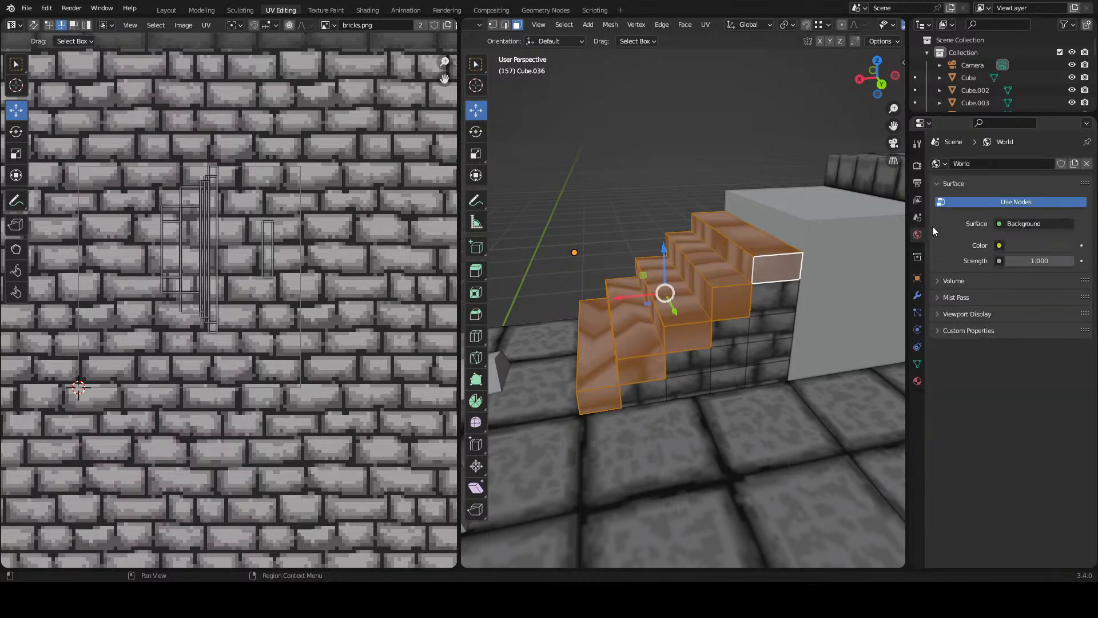
click(915, 380)
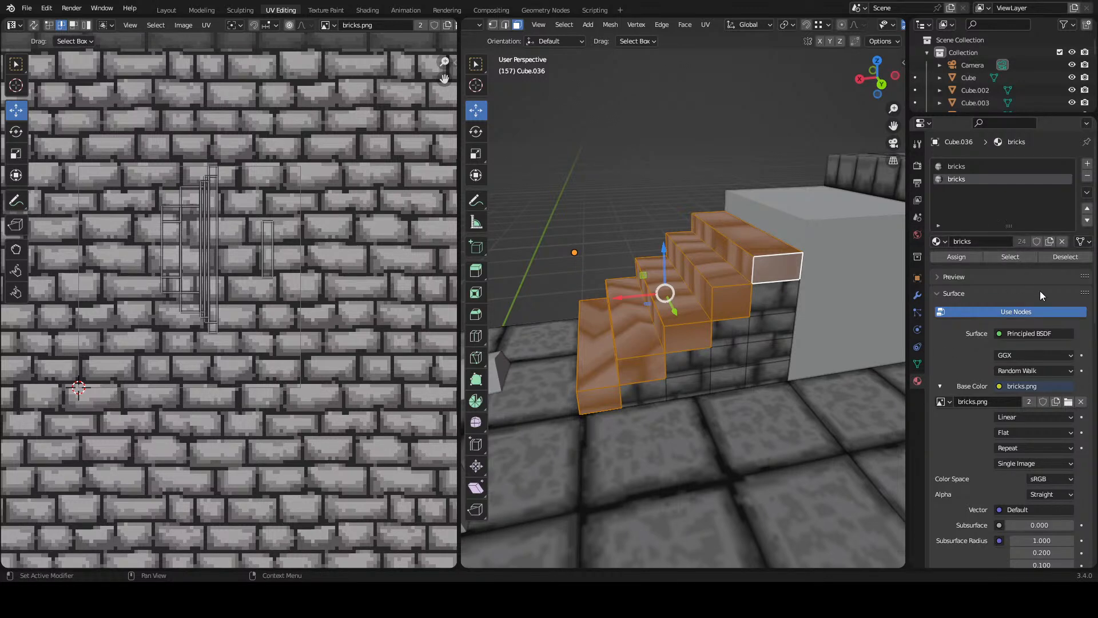
- Make the second slot's material an independent copy using flagstone.png as its base color and rename it flagstone
click(1049, 241)
click(1002, 241)
text(flagsto)
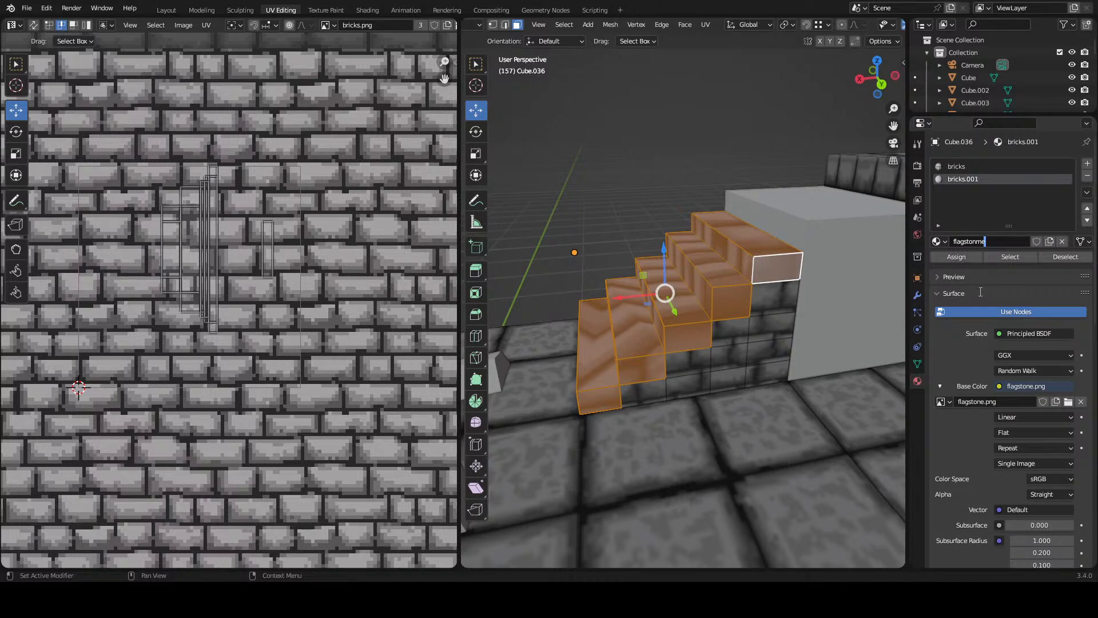
text(nme)
key(Left)
key(BackSpace)
key(Return)
- Assign the flagstone material to the selected step faces and save the file
click(939, 256)
key(ctrl+s)
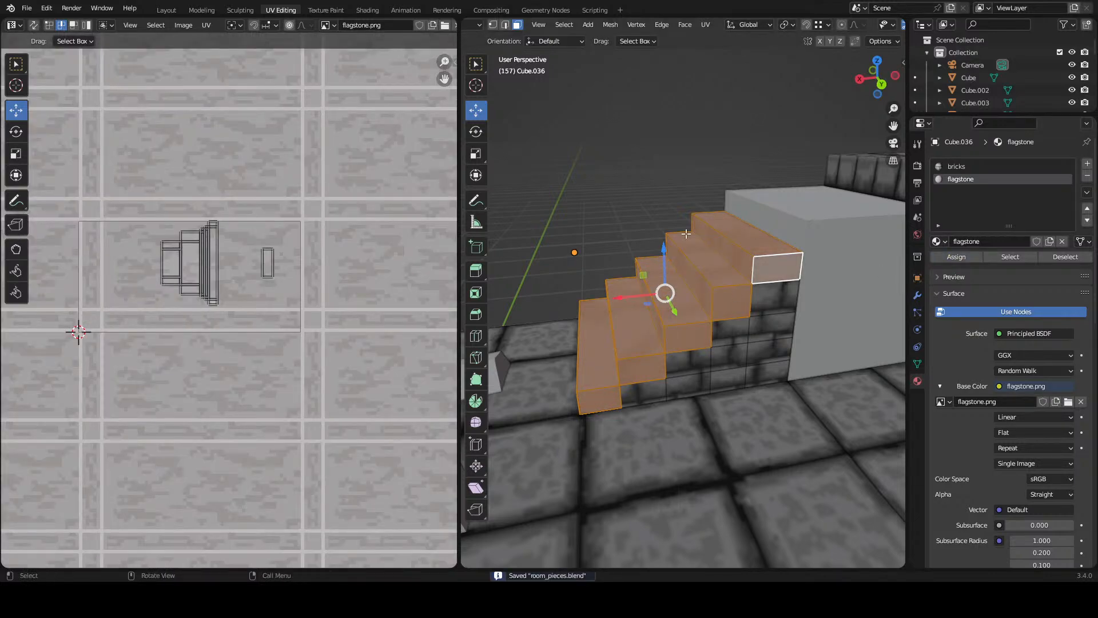
scroll(644, 264, down, 2)
drag(640, 268, 686, 309)
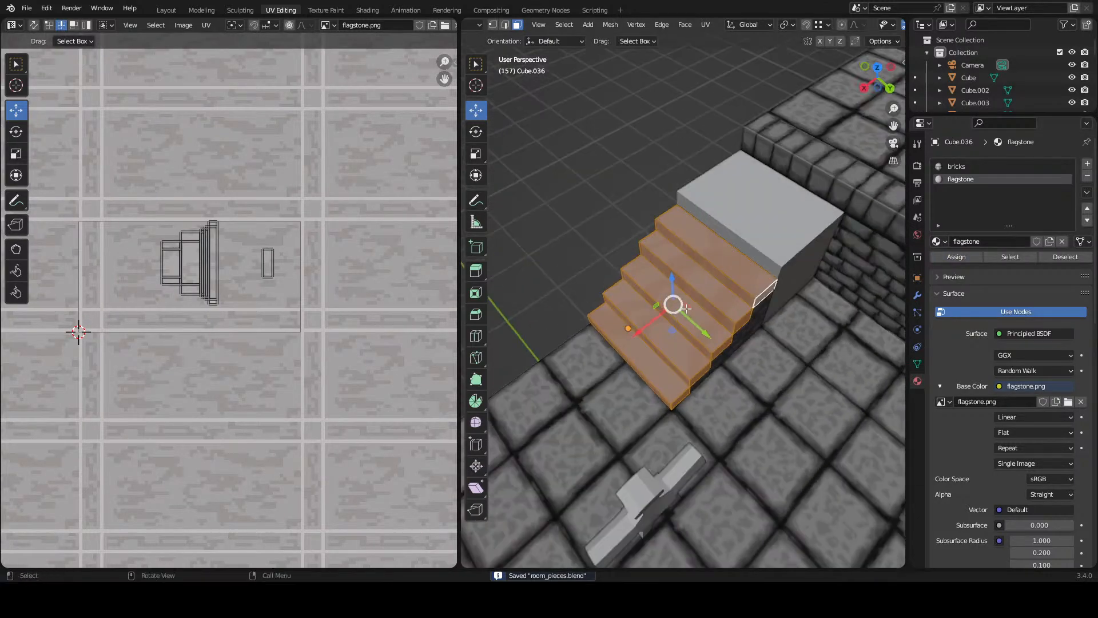
- Select only the topmost tread and try to rotate its UVs
click(726, 260)
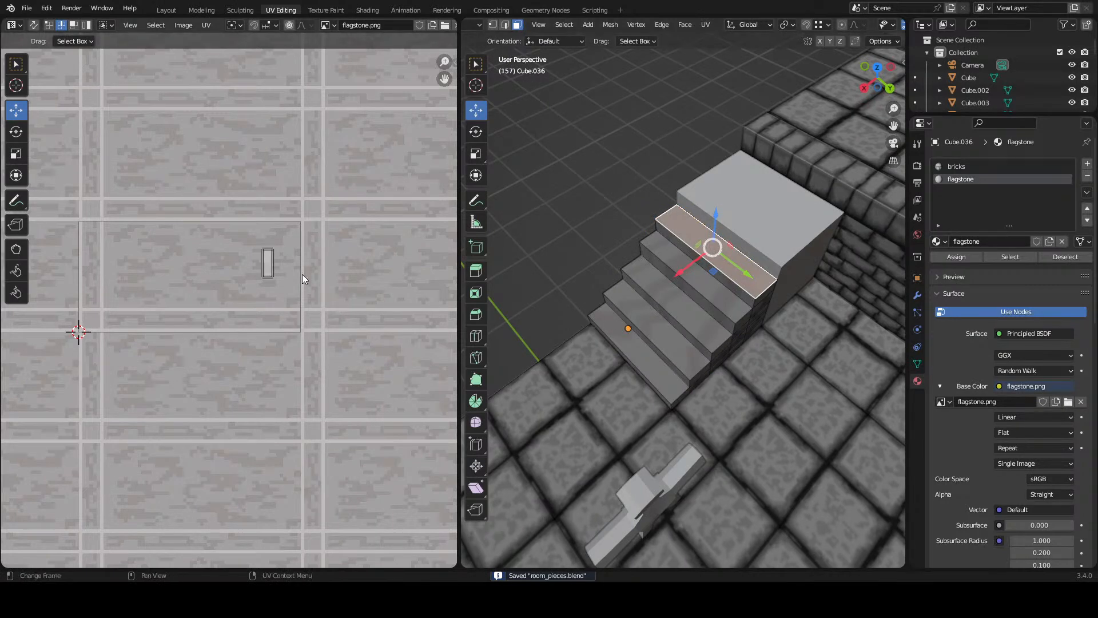
key(a)
key(r)
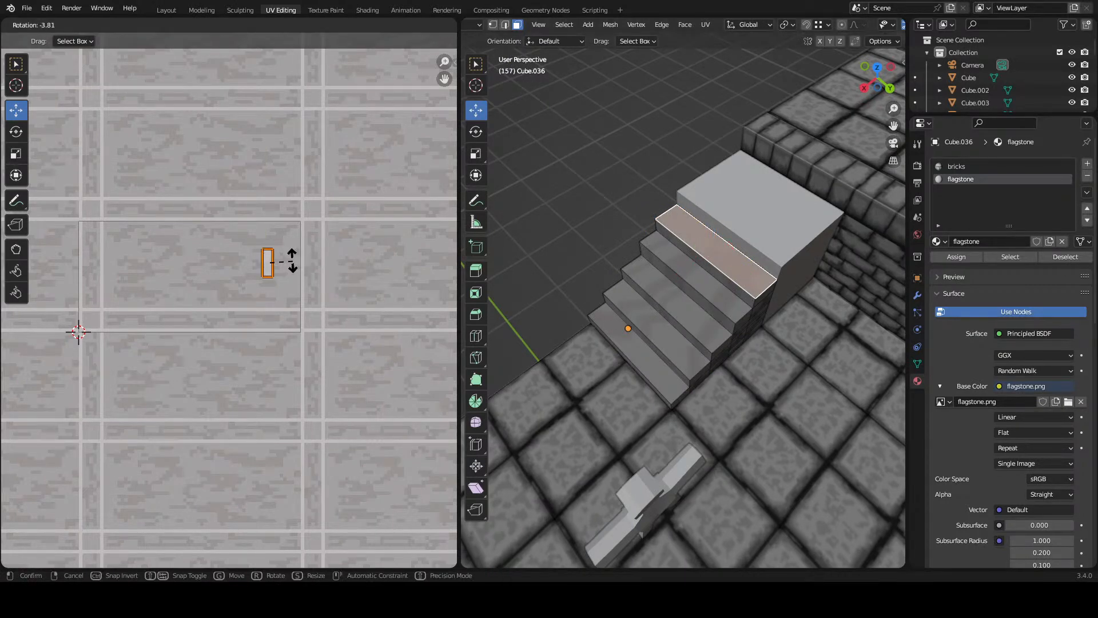
click(287, 264)
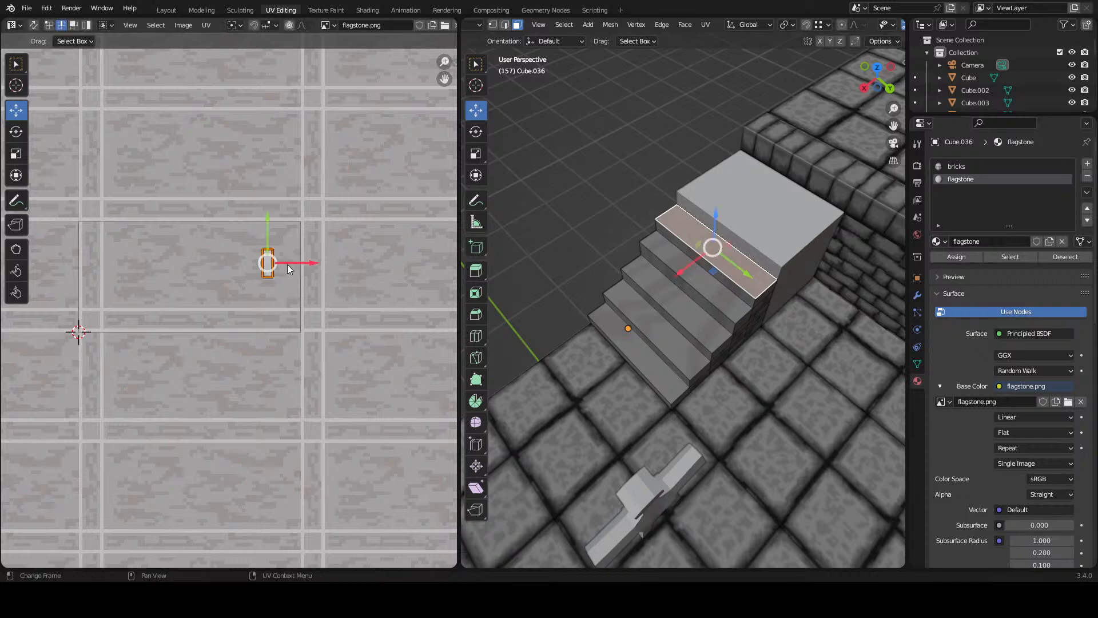
- Add the four lower treads to the selection and unwrap all five treads
shift+click(698, 291)
shift+click(675, 309)
shift+click(651, 327)
shift+click(630, 348)
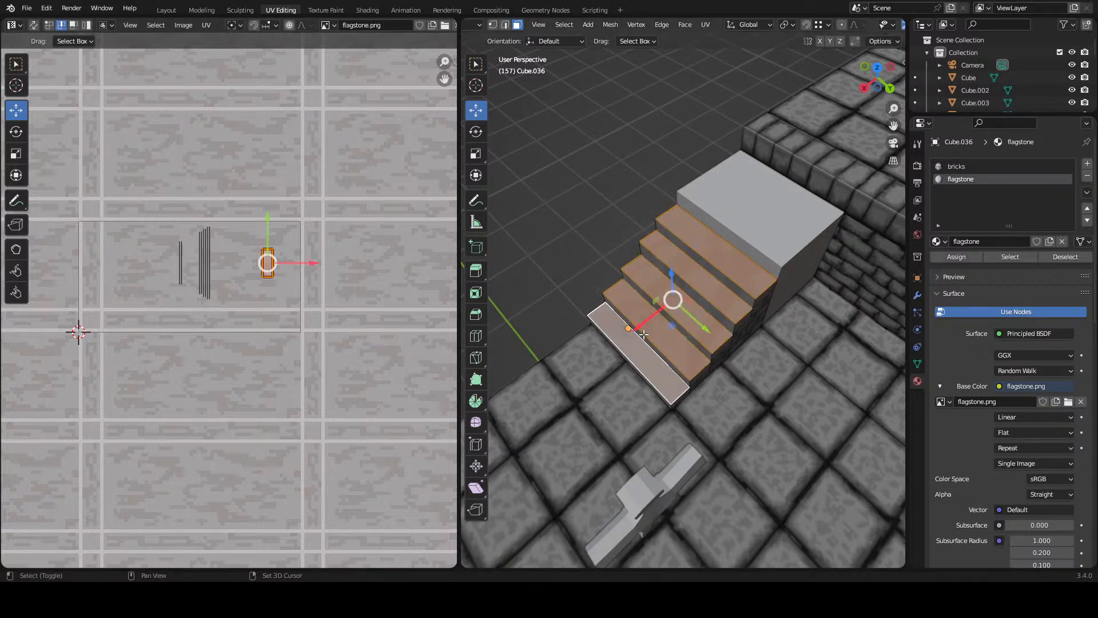
key(u)
click(642, 331)
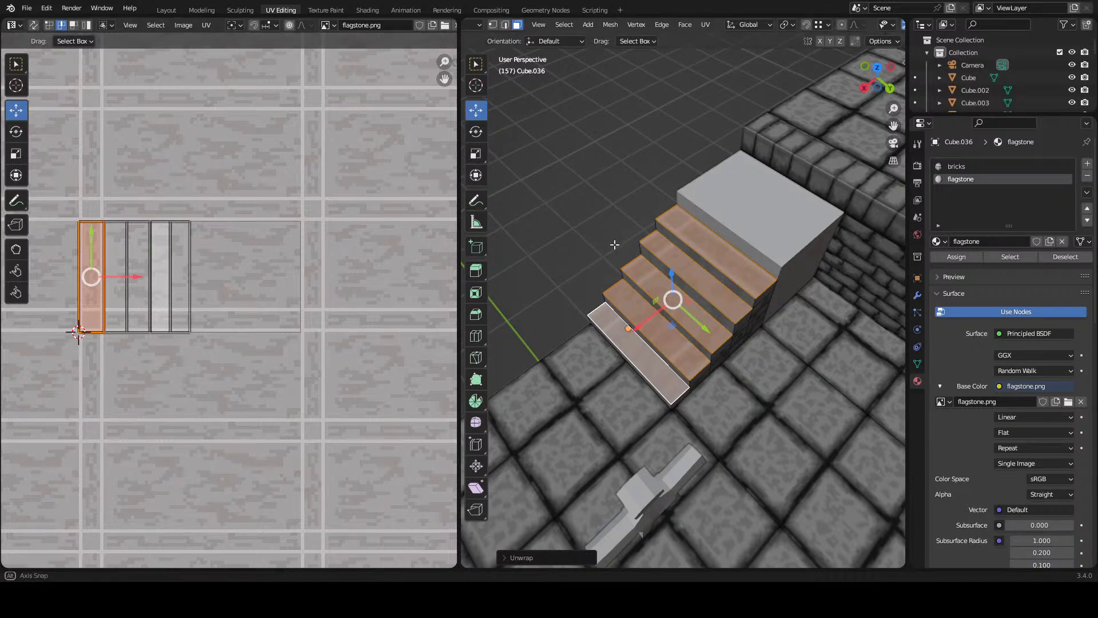
- Add the risers of all five steps to the selected treads and unwrap them together
drag(611, 248, 707, 252)
shift+click(704, 261)
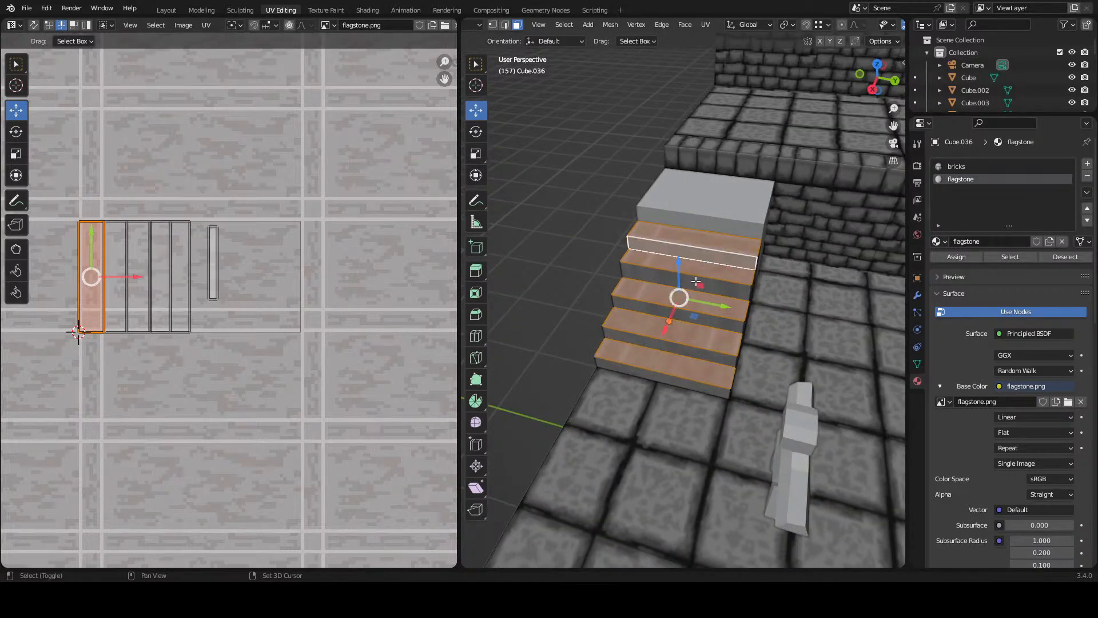
shift+click(697, 281)
shift+click(681, 315)
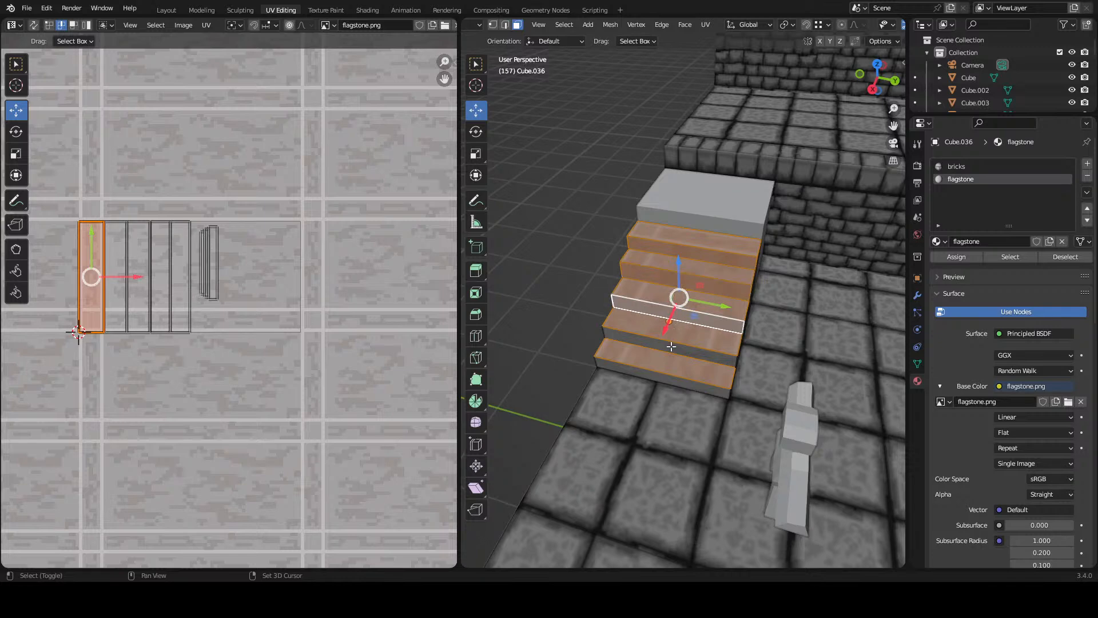
shift+click(670, 347)
shift+click(662, 377)
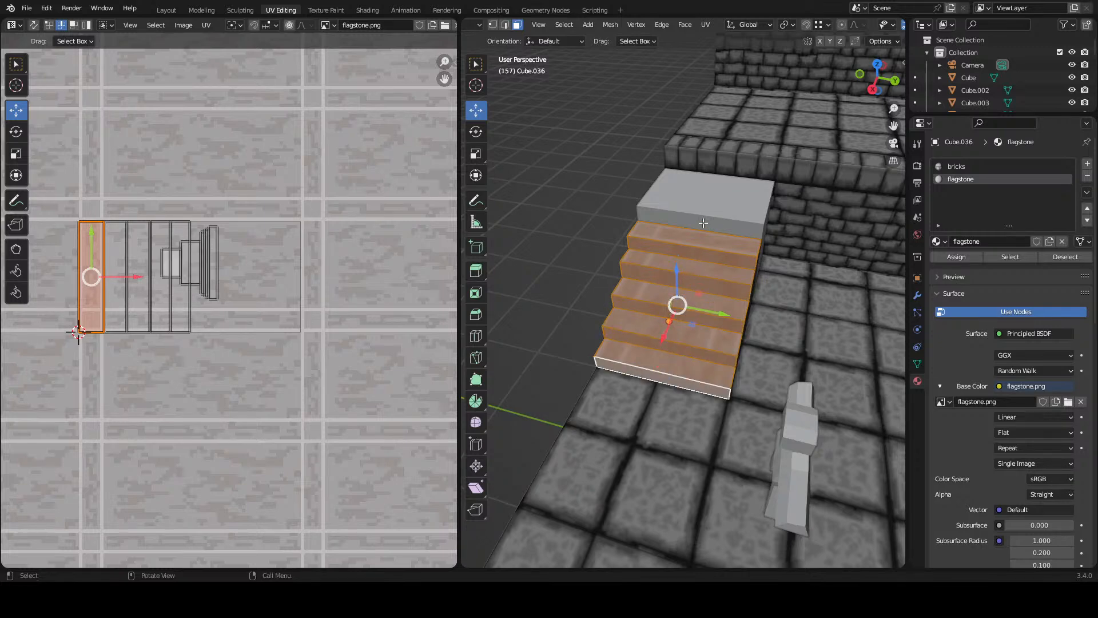
key(u)
click(693, 230)
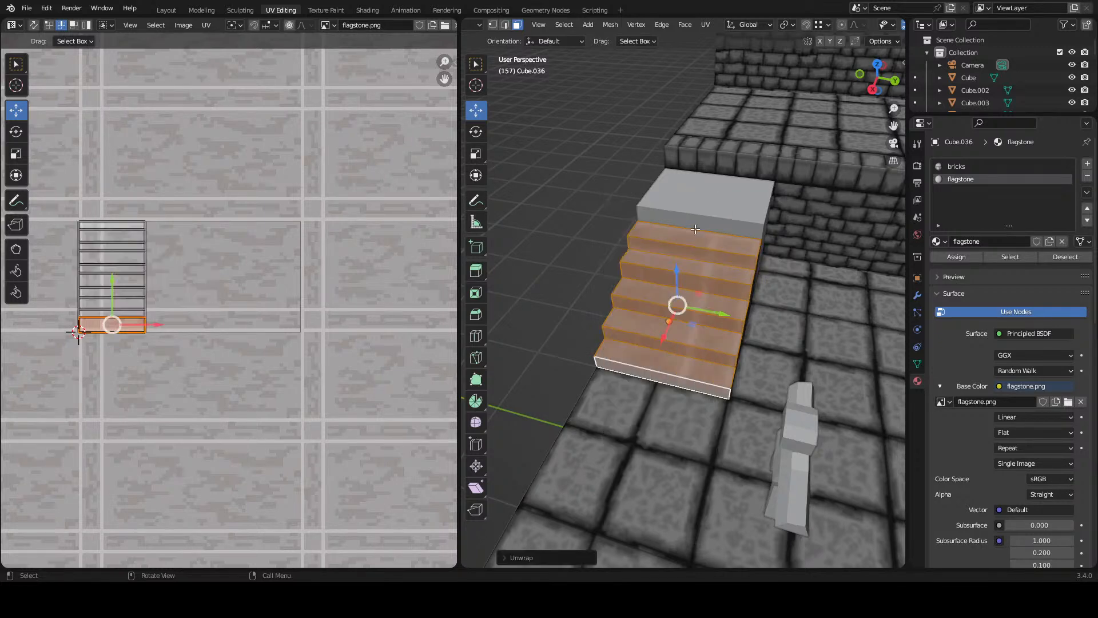
- Rotate all UVs of the unwrapped treads and risers by 90°
mouse_move(668, 219)
mouse_down()
mouse_move(653, 214)
mouse_move(671, 219)
mouse_up()
text(ar)
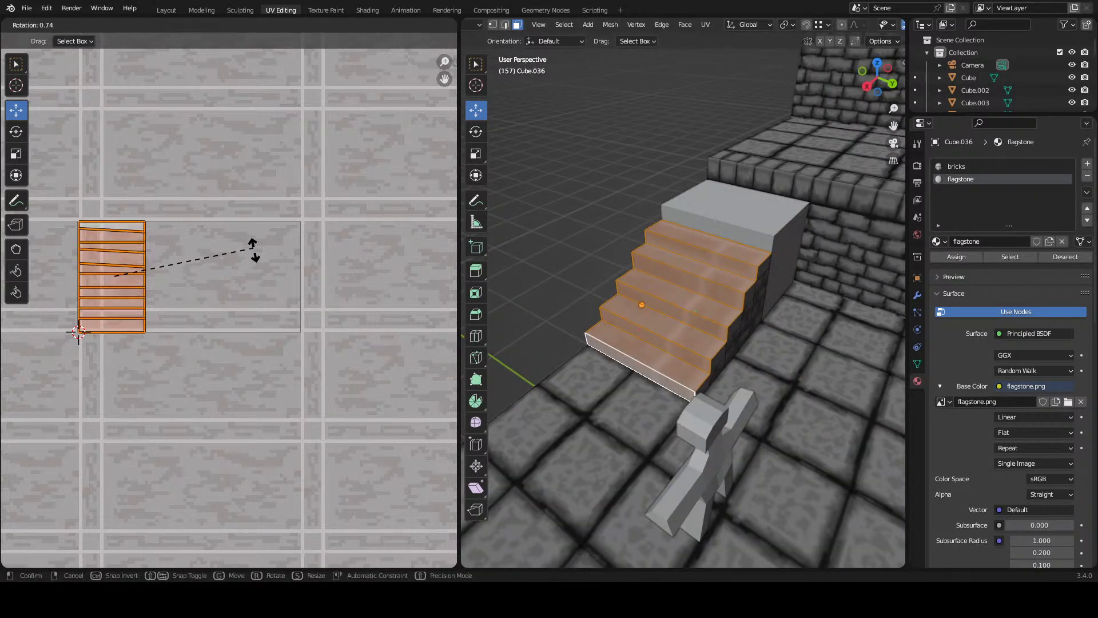
text(90)
key(Return)
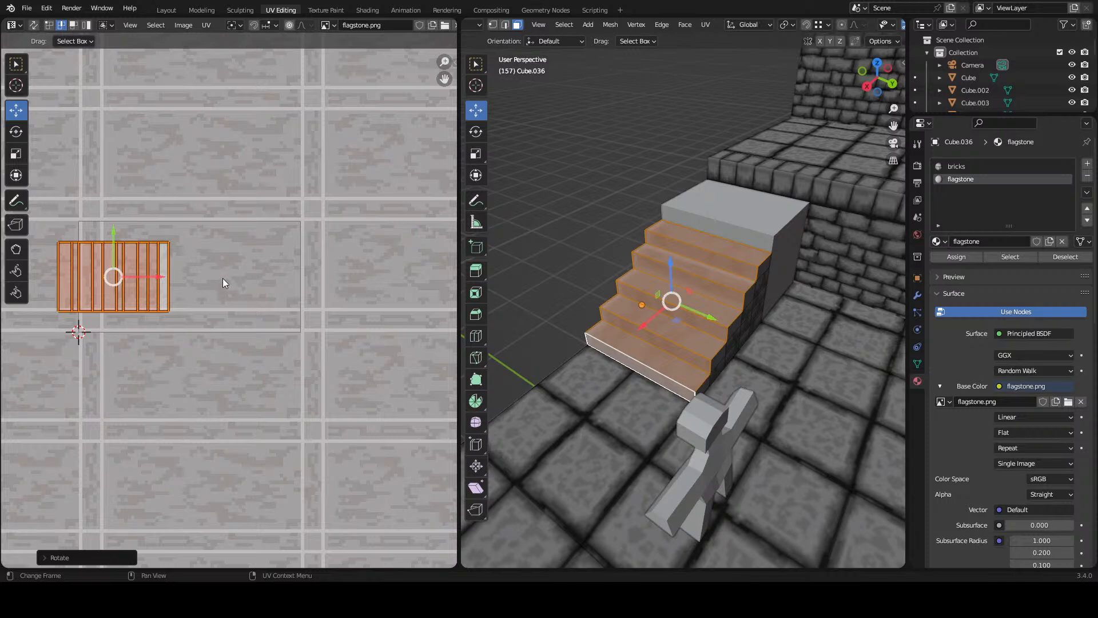
- Move the treads' and risers' UVs to the middle of the flagstone image and rotate them by another 90°
key(g)
click(320, 265)
text(r)
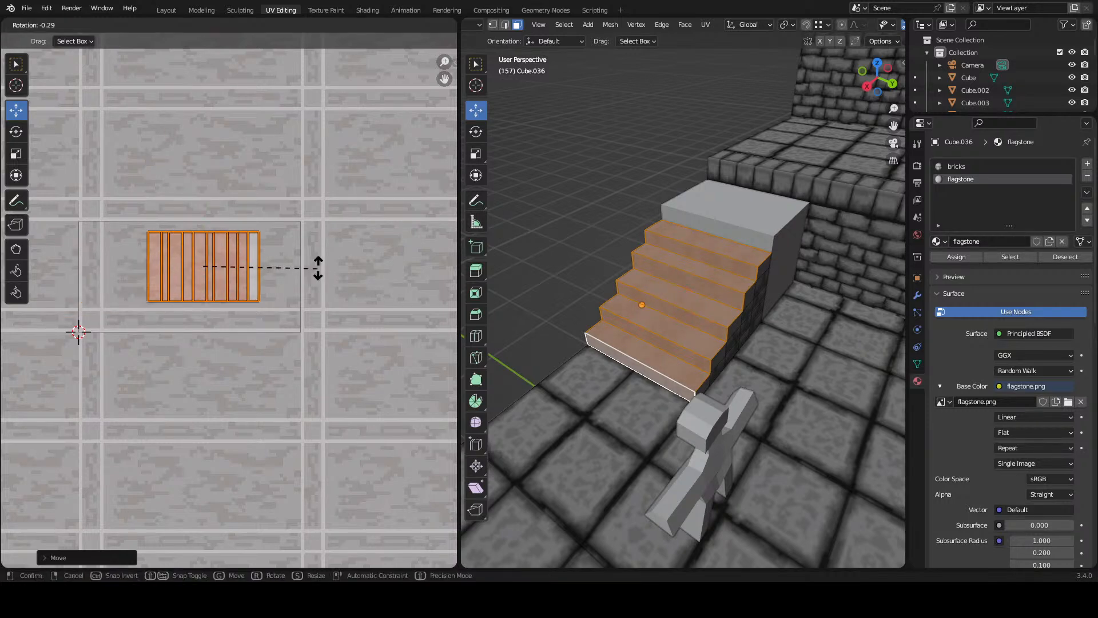
text(90)
key(Return)
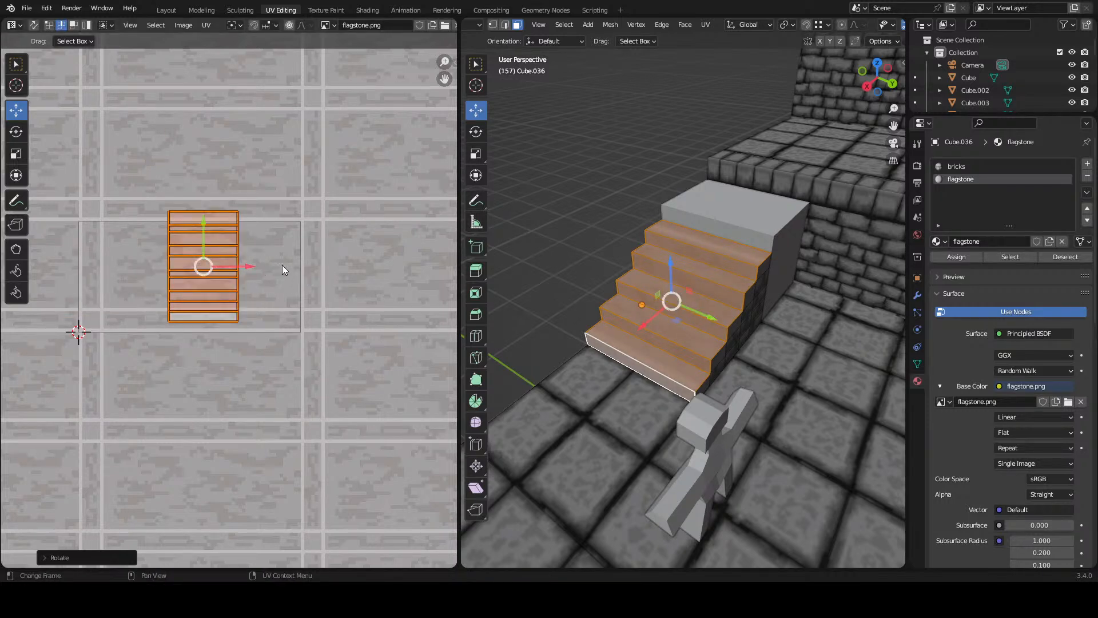
- Set the UV editor's Round to Pixels option to Disabled
key(s)
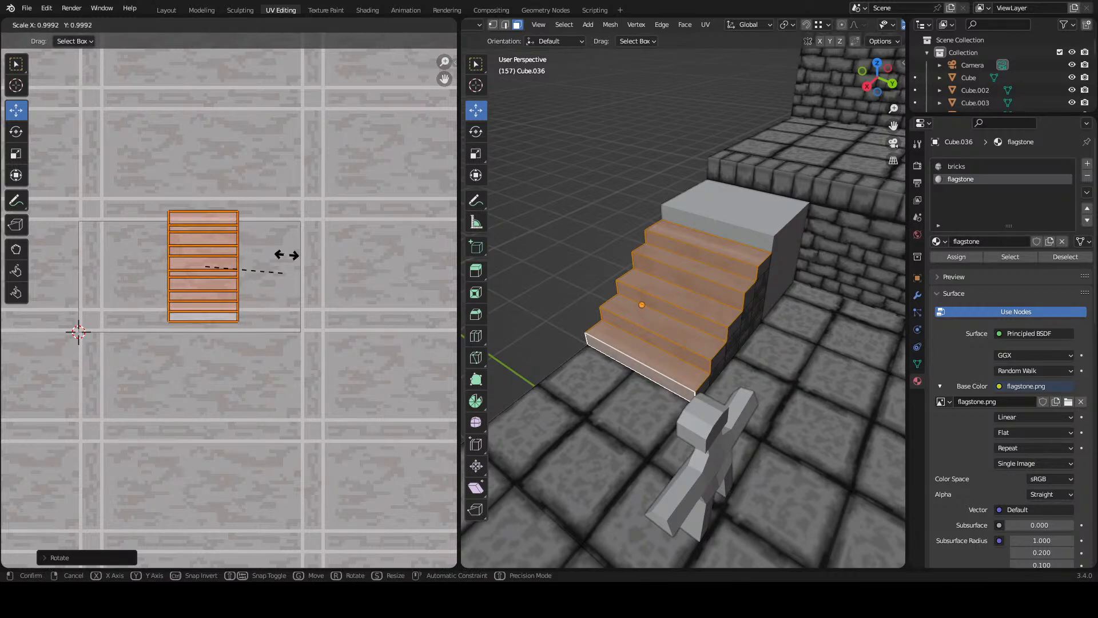
right_click(281, 228)
click(206, 25)
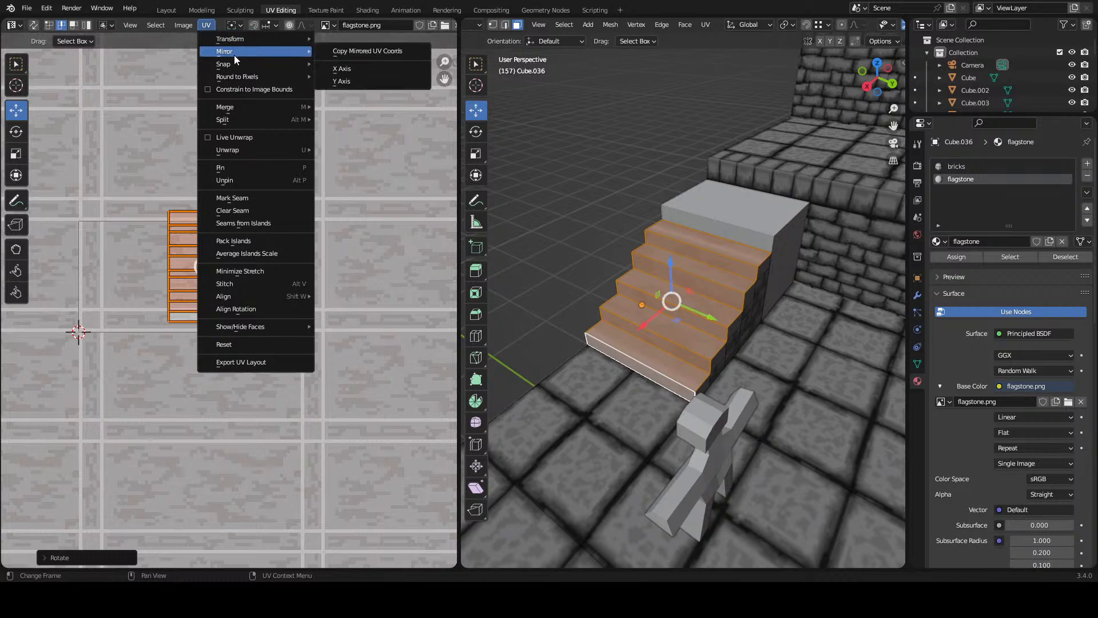
mouse_move(250, 66)
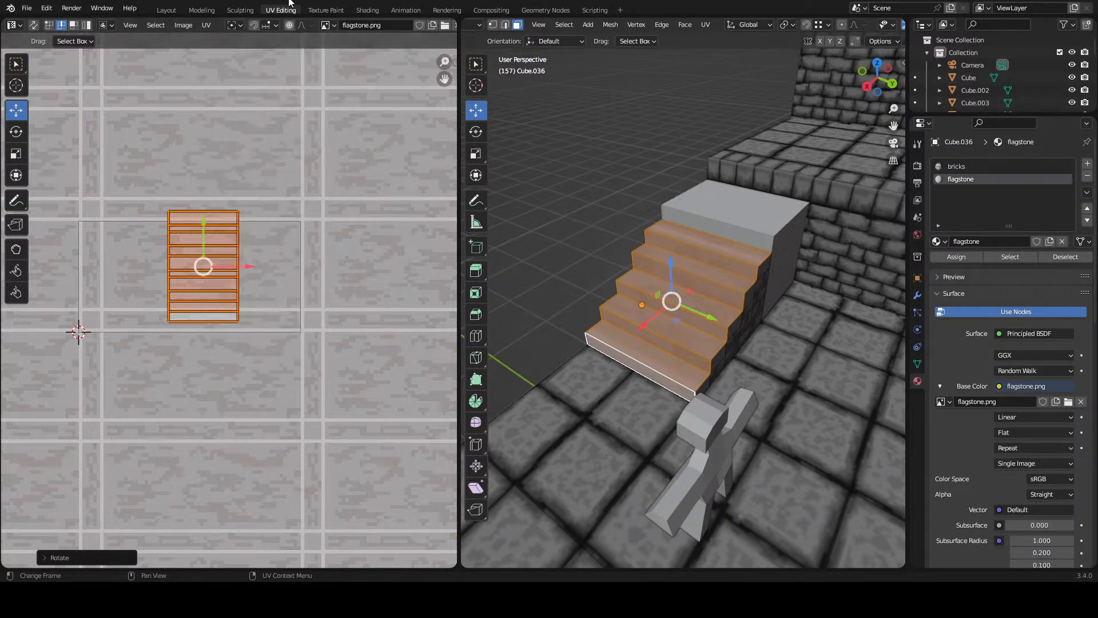
click(205, 26)
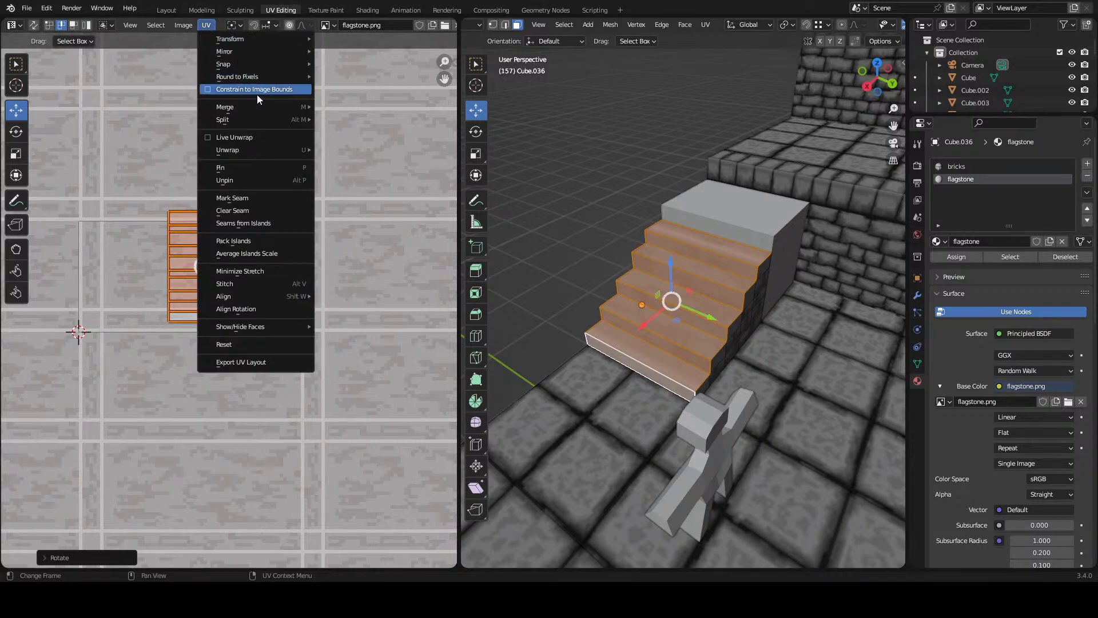
mouse_move(266, 65)
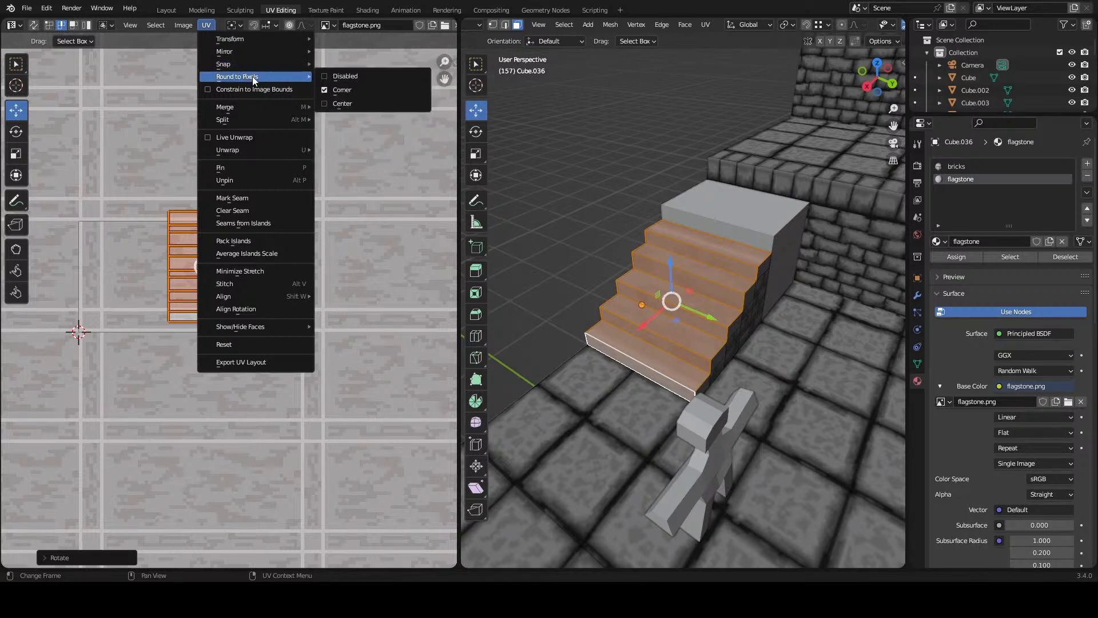
click(325, 83)
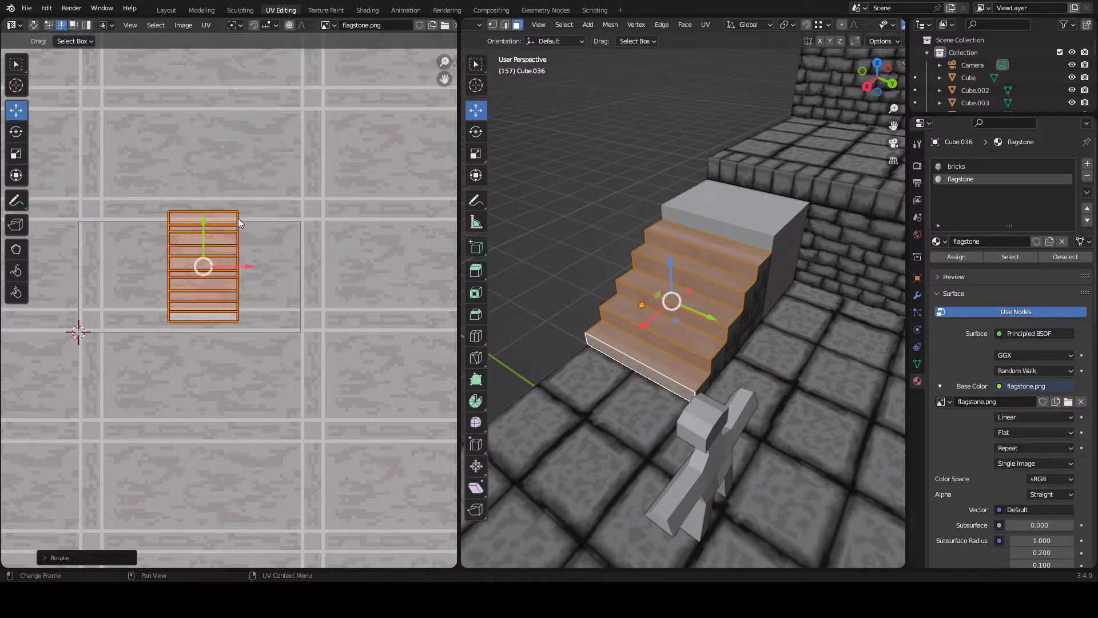
- Scale up the treads' and risers' UVs and move them so they nearly fill the width of one flagstone column
key(s)
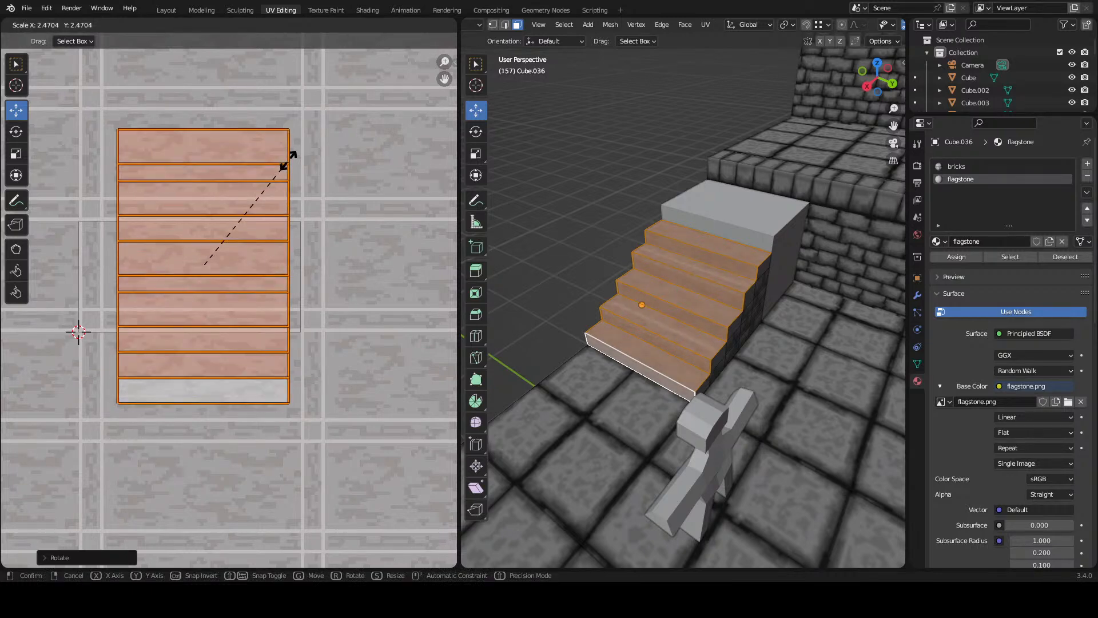
click(292, 152)
key(g)
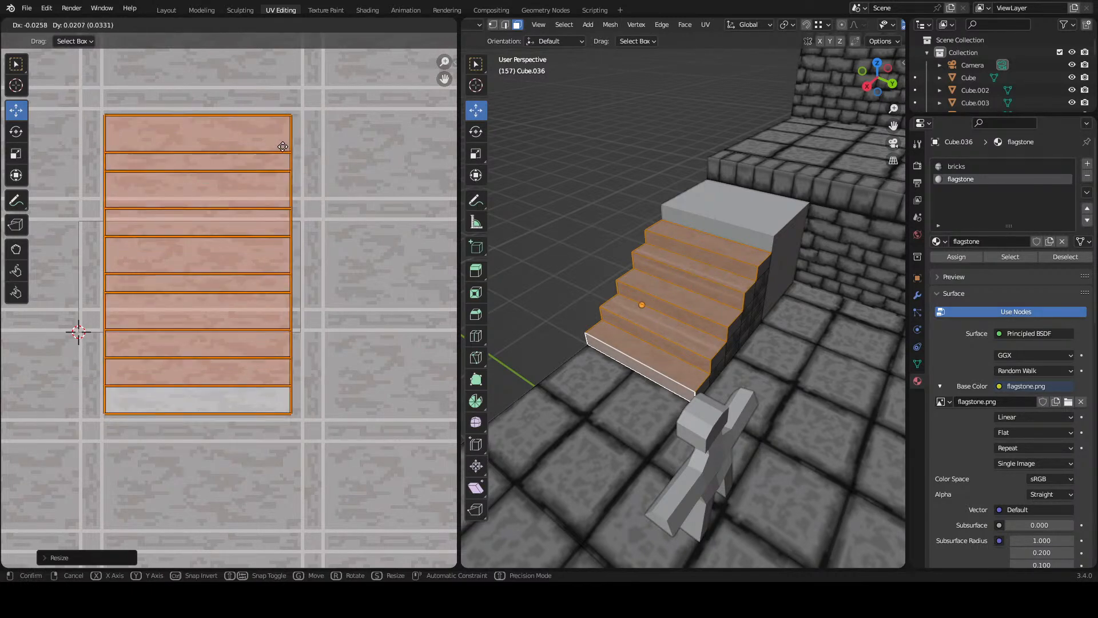
click(283, 147)
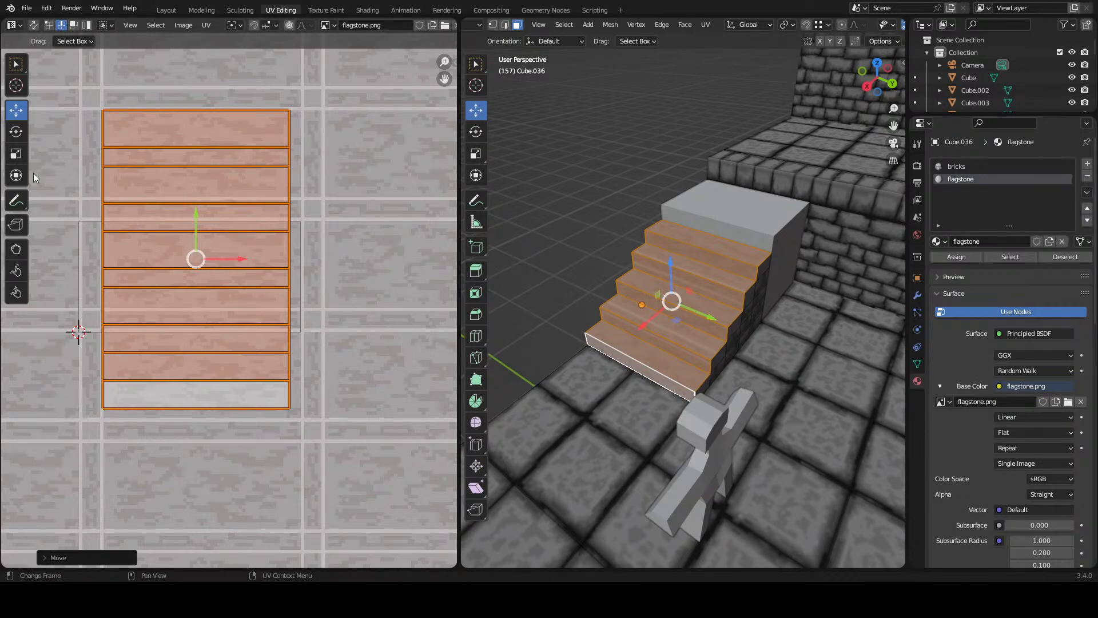
- Resize the tread and riser UVs with the Transform tool so their sides match the width of one flagstone
click(16, 175)
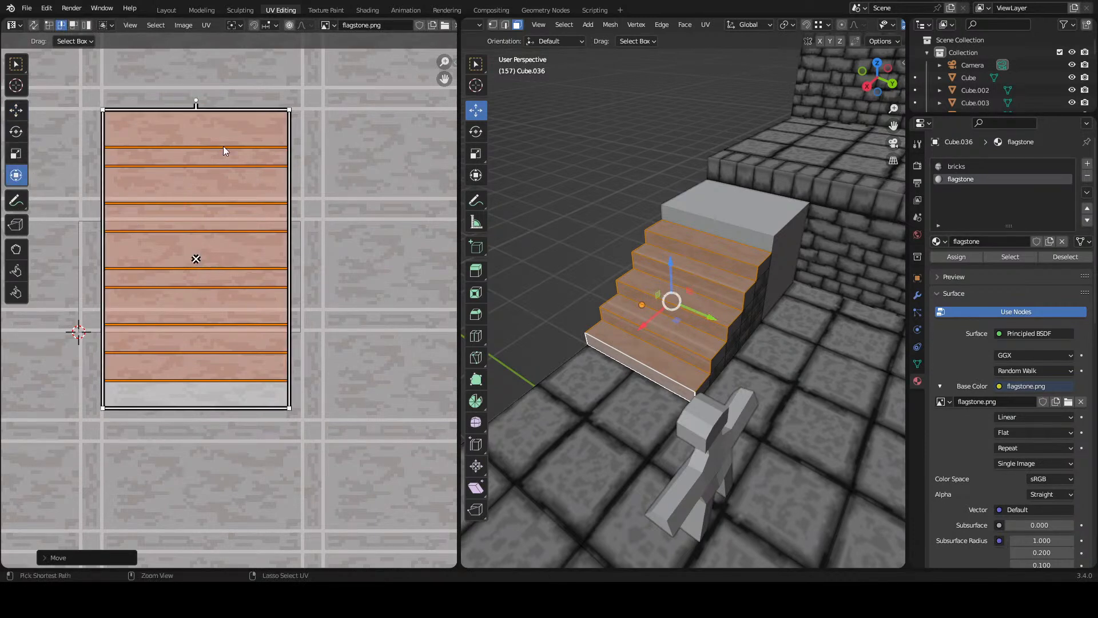
scroll(243, 176, down, 1)
drag(281, 201, 294, 203)
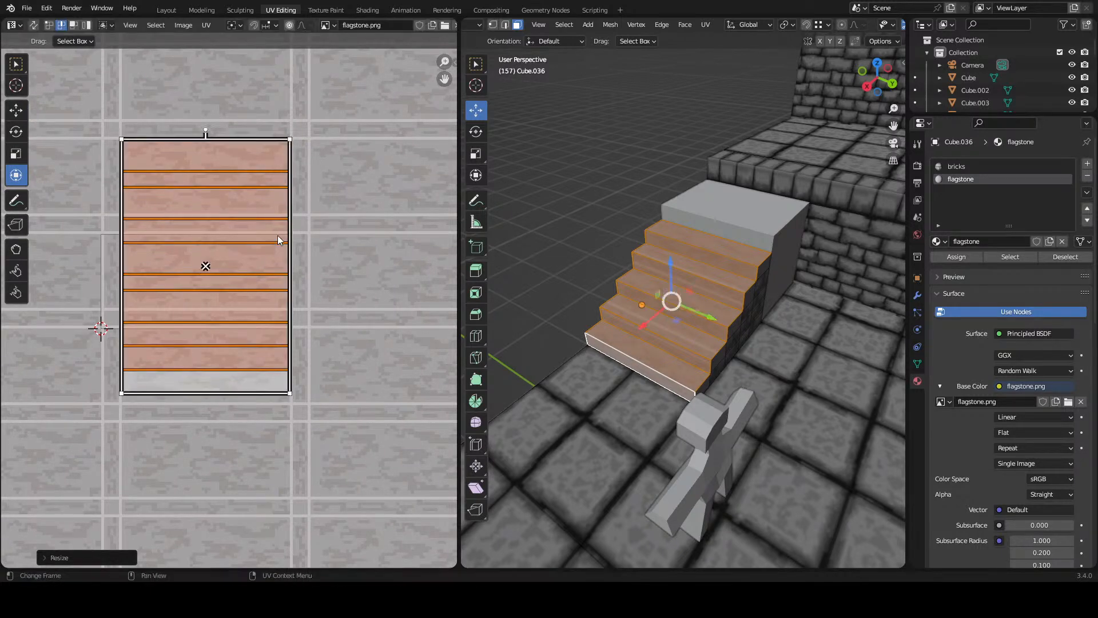
drag(223, 395, 211, 446)
scroll(195, 349, down, 1)
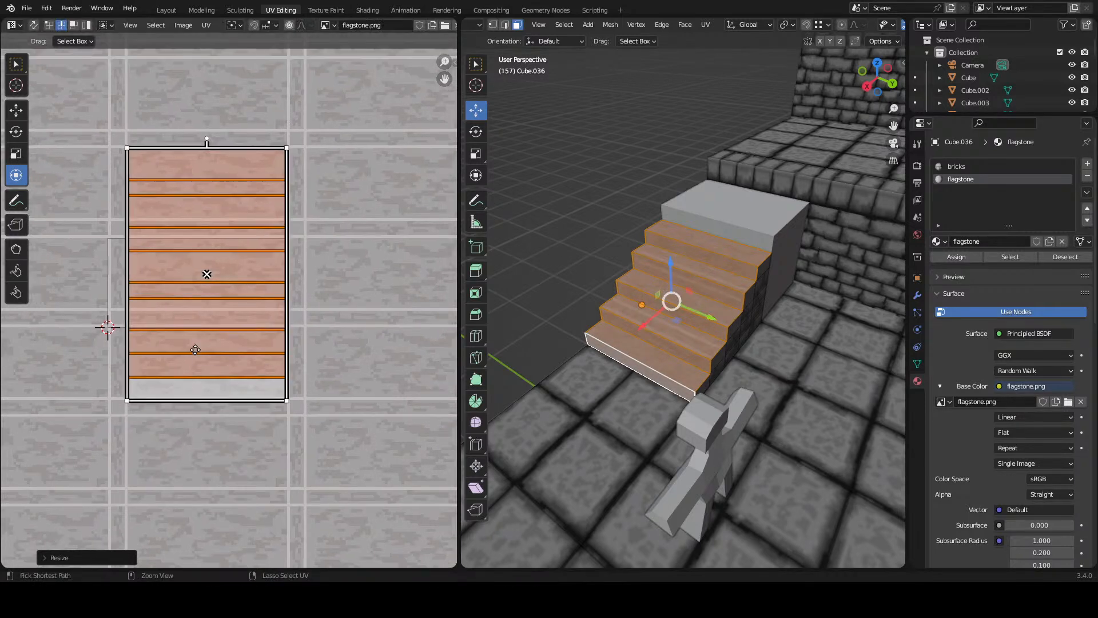
scroll(188, 322, down, 1)
scroll(189, 327, up, 1)
drag(189, 327, 191, 295)
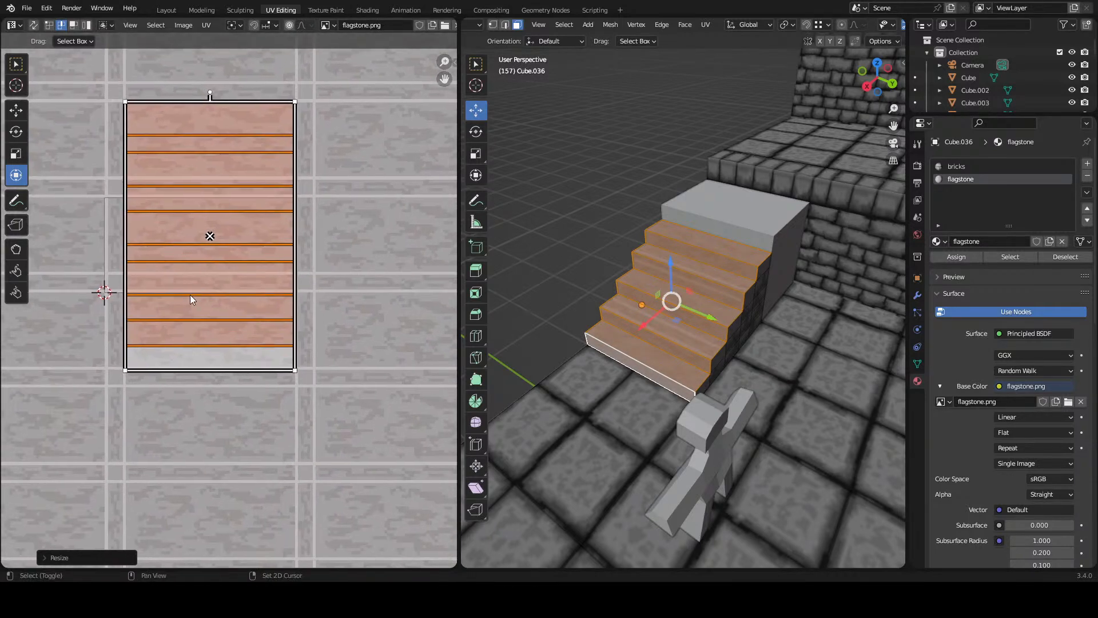
- Stretch the tread and riser UVs downward until they span five flagstone rows, and save the file
drag(231, 370, 233, 541)
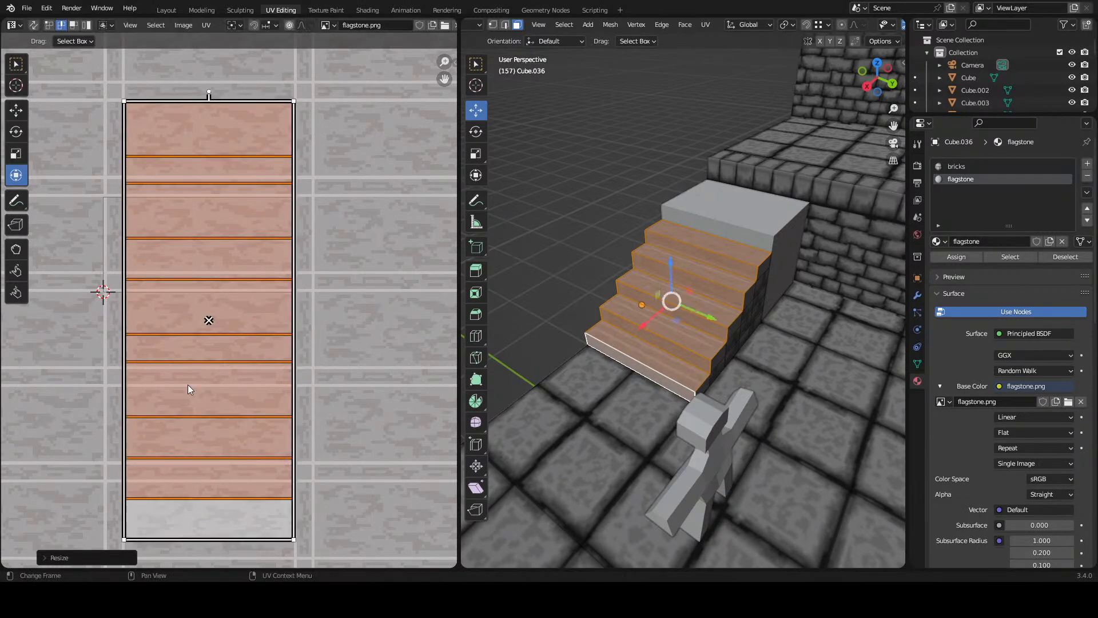
scroll(184, 348, down, 2)
drag(177, 352, 177, 314)
scroll(176, 329, down, 1)
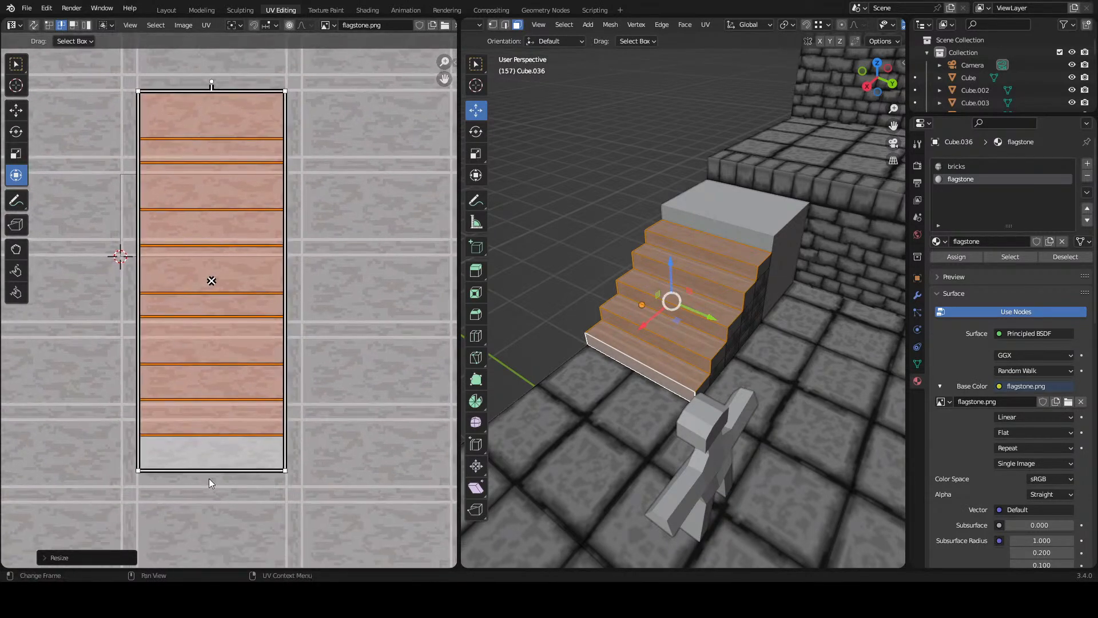
drag(211, 470, 215, 508)
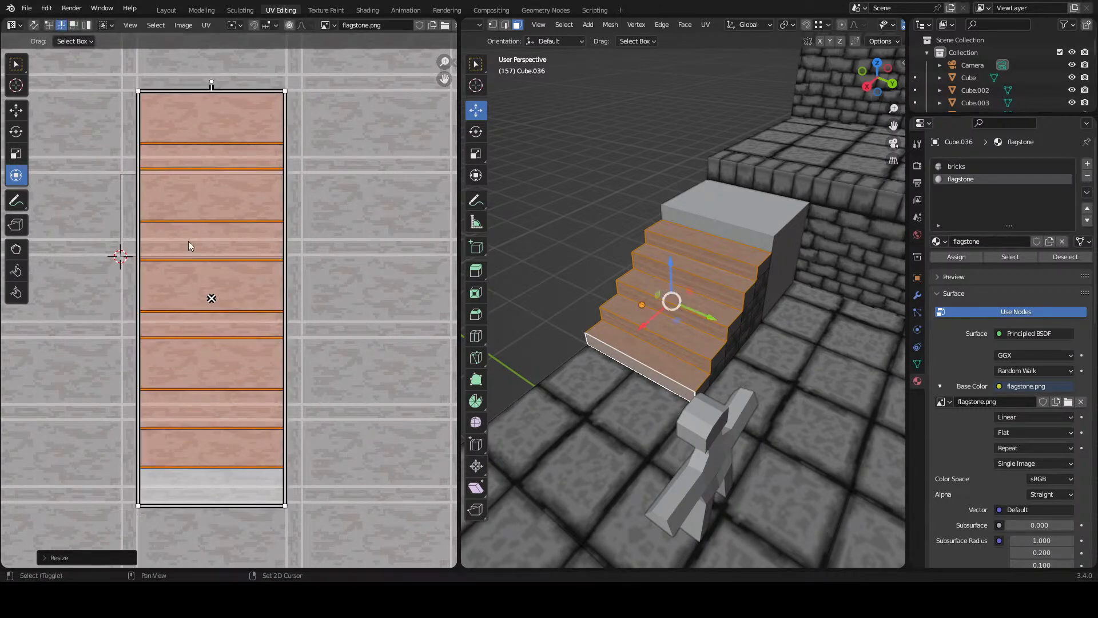
drag(197, 242, 204, 275)
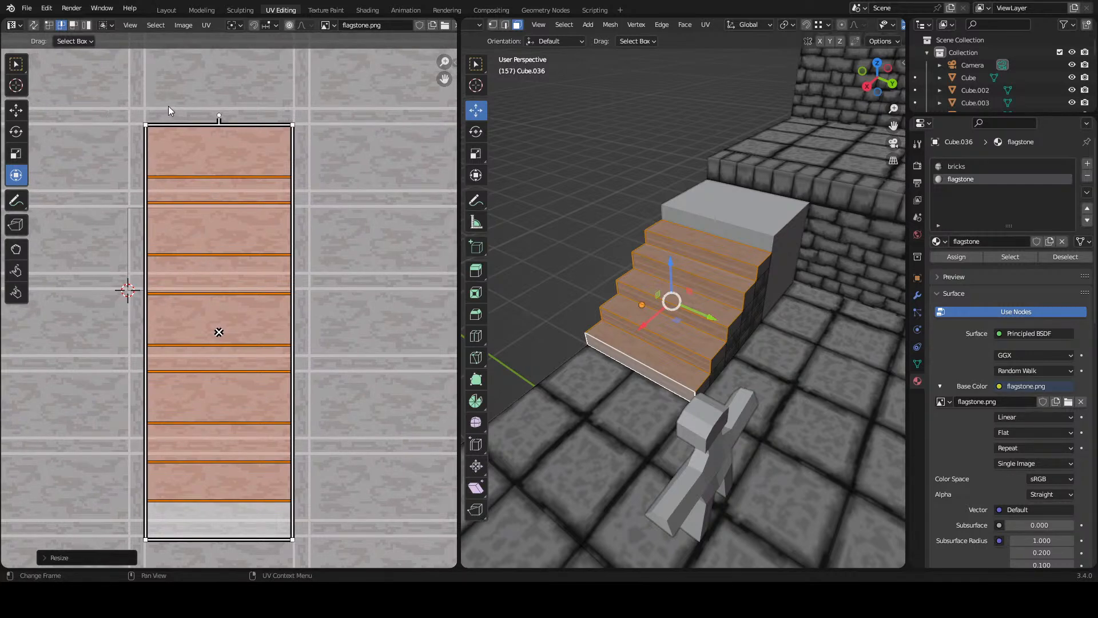
click(22, 114)
key(ctrl+s)
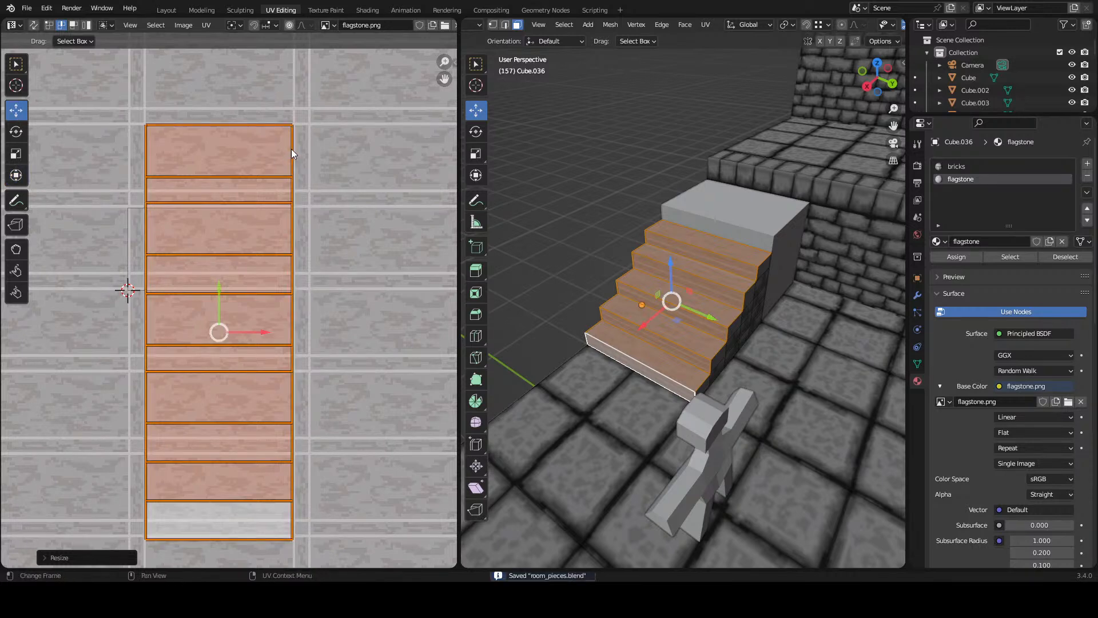
- Select the right edge of the stair UVs and set Round to Pixels to Center
alt+click(292, 149)
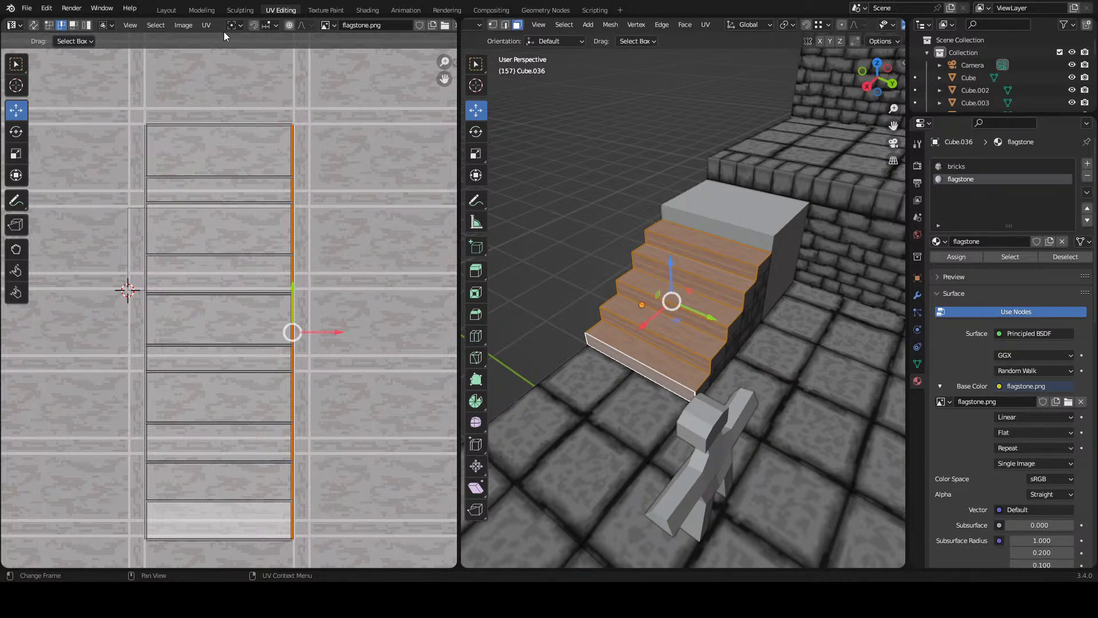
click(207, 26)
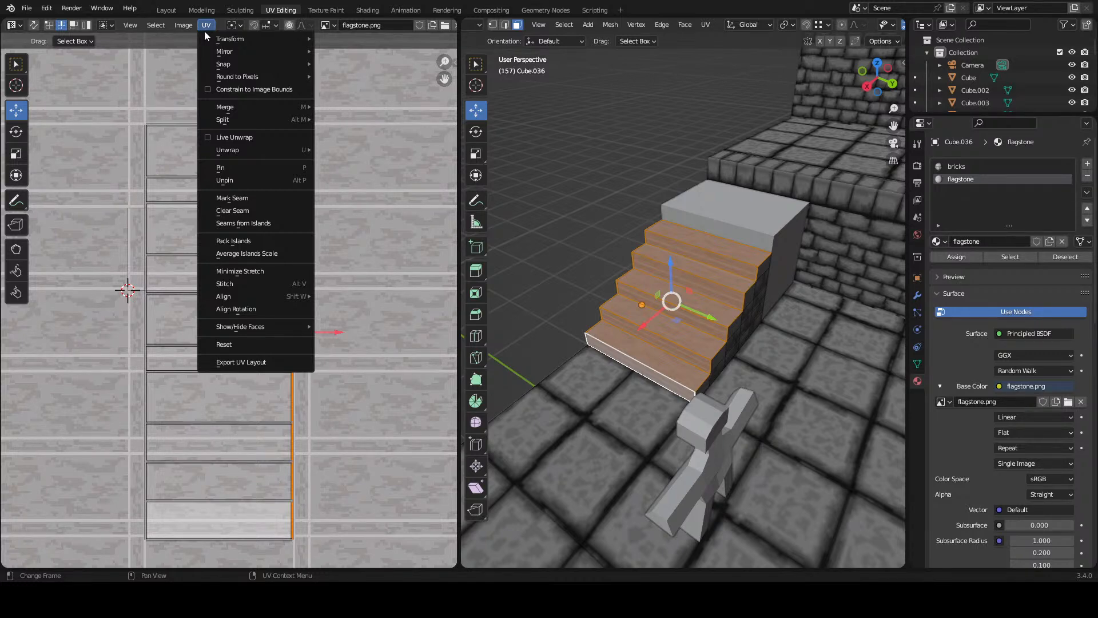
mouse_move(229, 39)
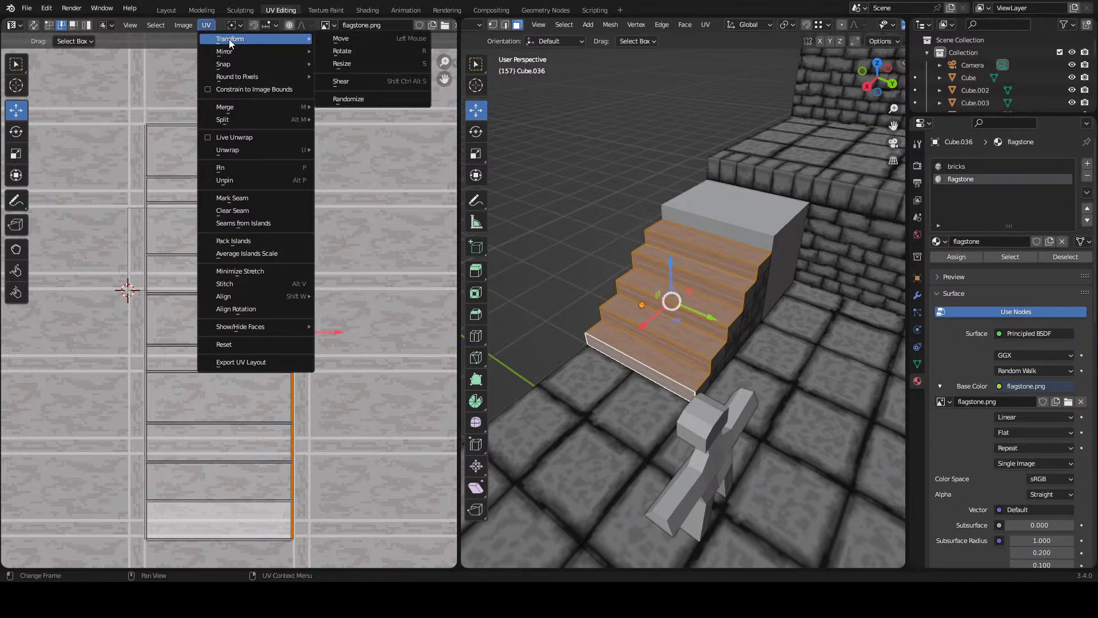
mouse_move(249, 76)
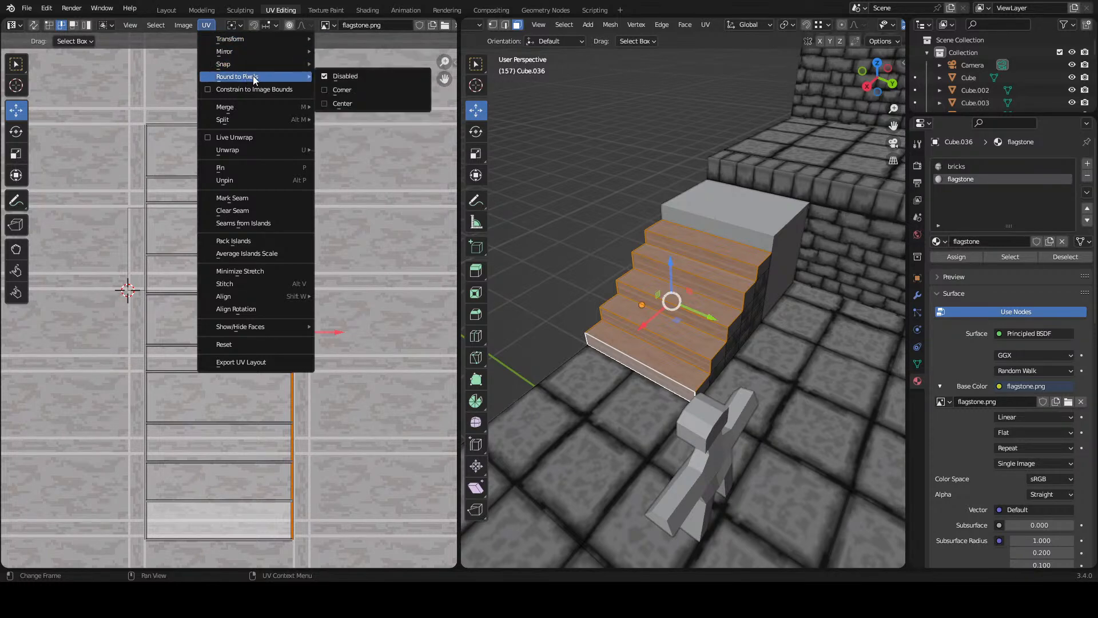
click(359, 103)
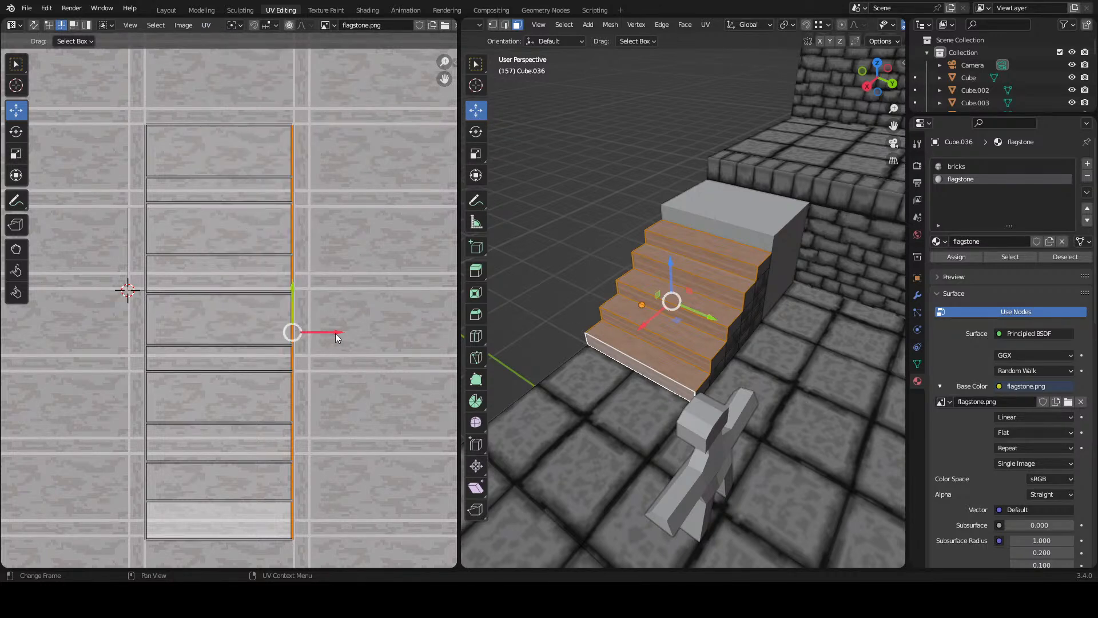
- Move the right and left edges of the stair UVs slightly along X to line up with the flagstone column's borders
drag(336, 333, 332, 331)
drag(127, 110, 167, 555)
key(g)
key(x)
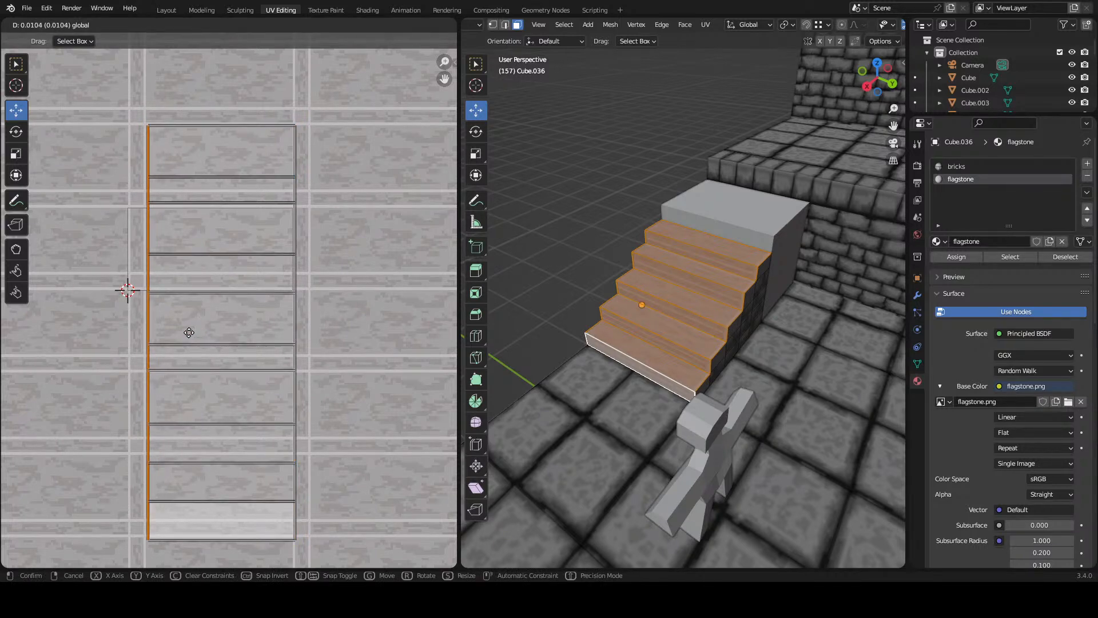
click(187, 332)
- Move both UV edges of the uppermost riser down so the riser covers only the joint below the first flagstone
scroll(171, 257, up, 1)
drag(222, 192, 242, 292)
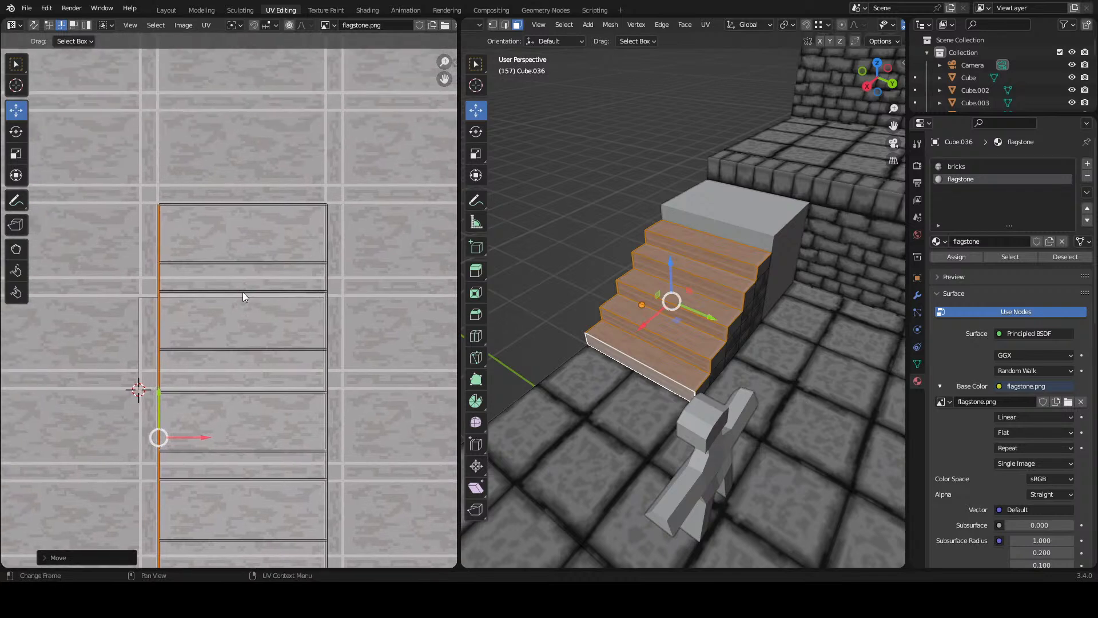
drag(161, 222, 355, 276)
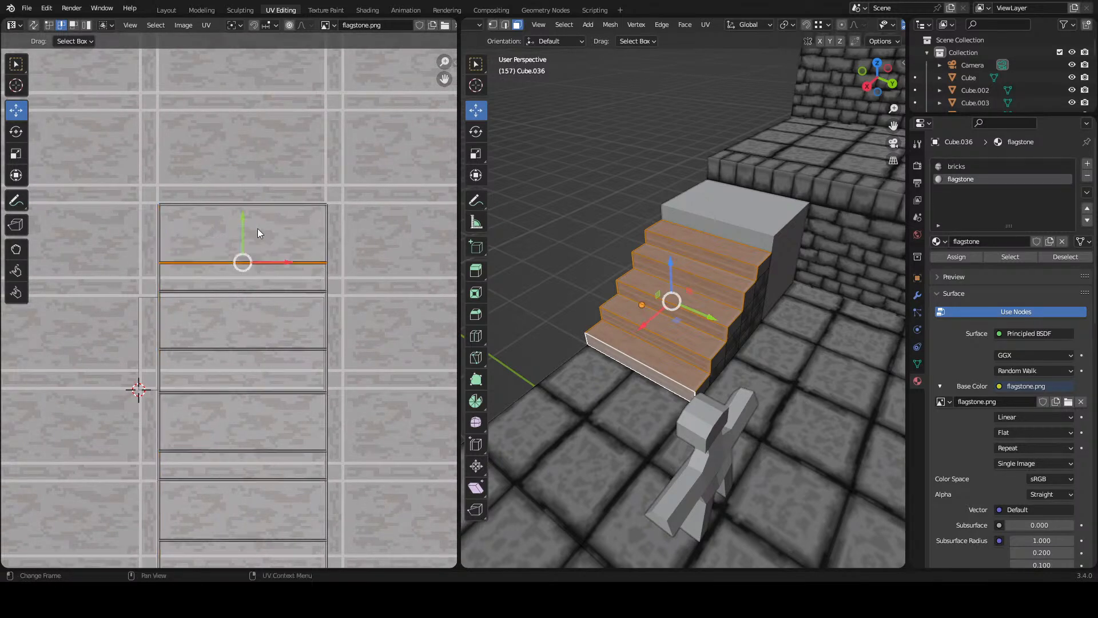
drag(243, 213, 241, 231)
drag(130, 322, 336, 286)
key(g)
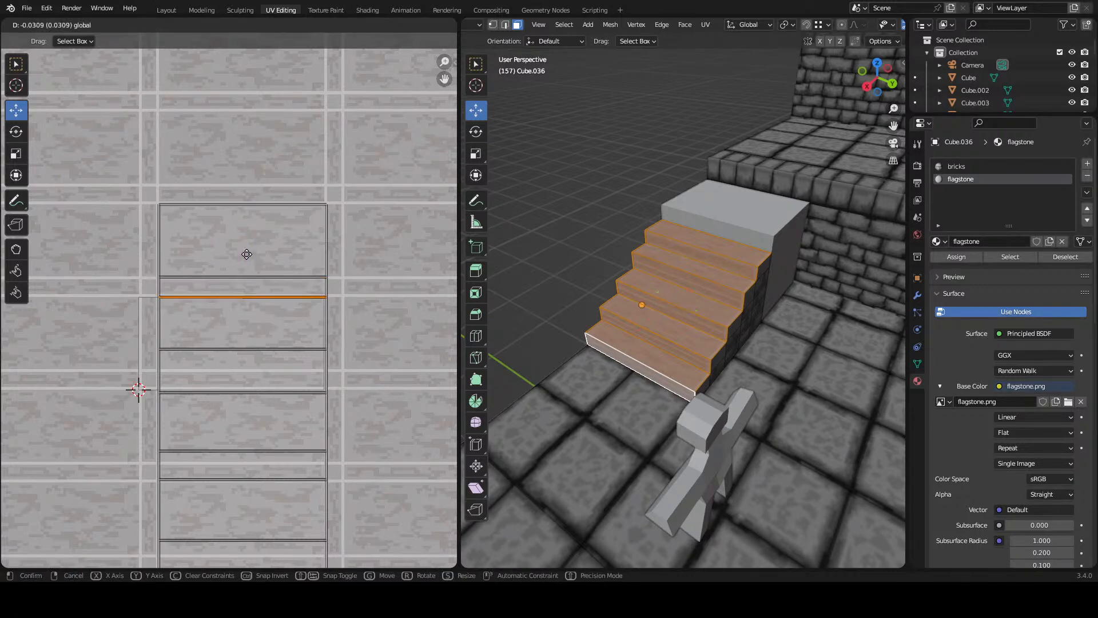
click(246, 255)
- Align the UV edges of the second and third risers from the top with the joints below their flagstones
scroll(220, 365, down, 3)
drag(134, 324, 318, 317)
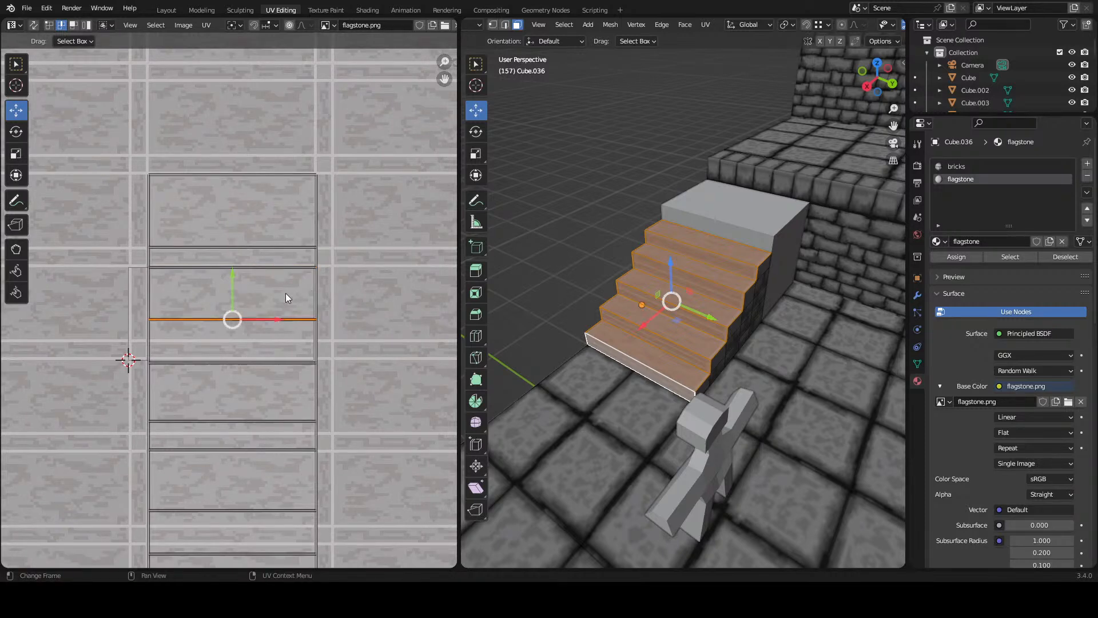
drag(228, 273, 229, 292)
drag(124, 394, 333, 351)
drag(222, 321, 229, 315)
scroll(231, 400, down, 5)
drag(136, 268, 278, 291)
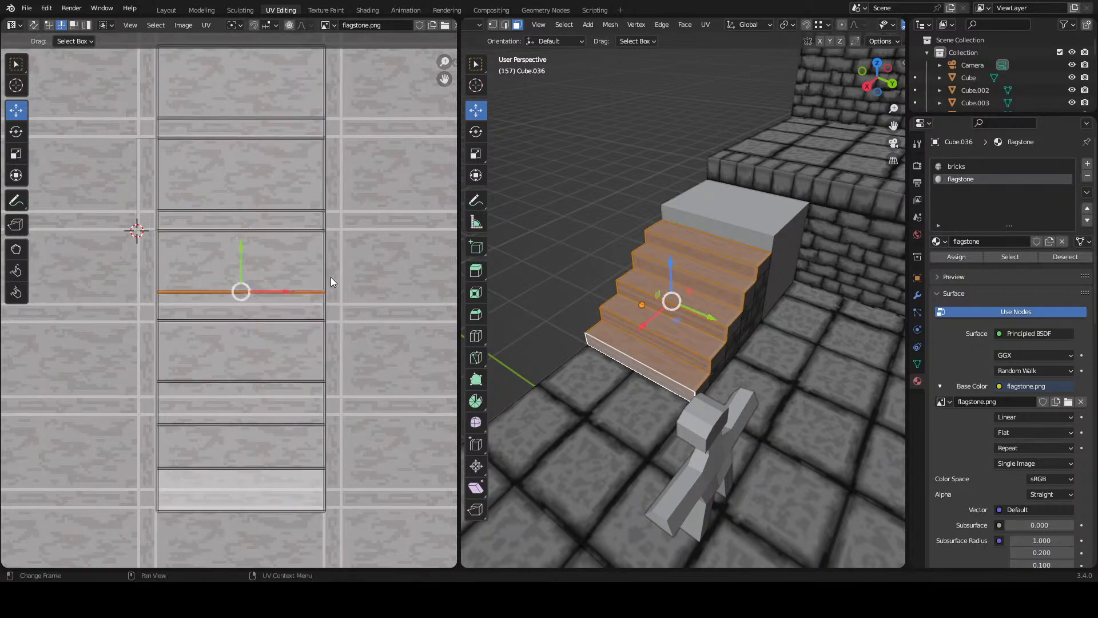
drag(242, 251, 231, 269)
drag(162, 349, 330, 320)
- Align the UV edges of the fourth and fifth risers with the joints below their flagstones, and save the file
drag(165, 368, 339, 370)
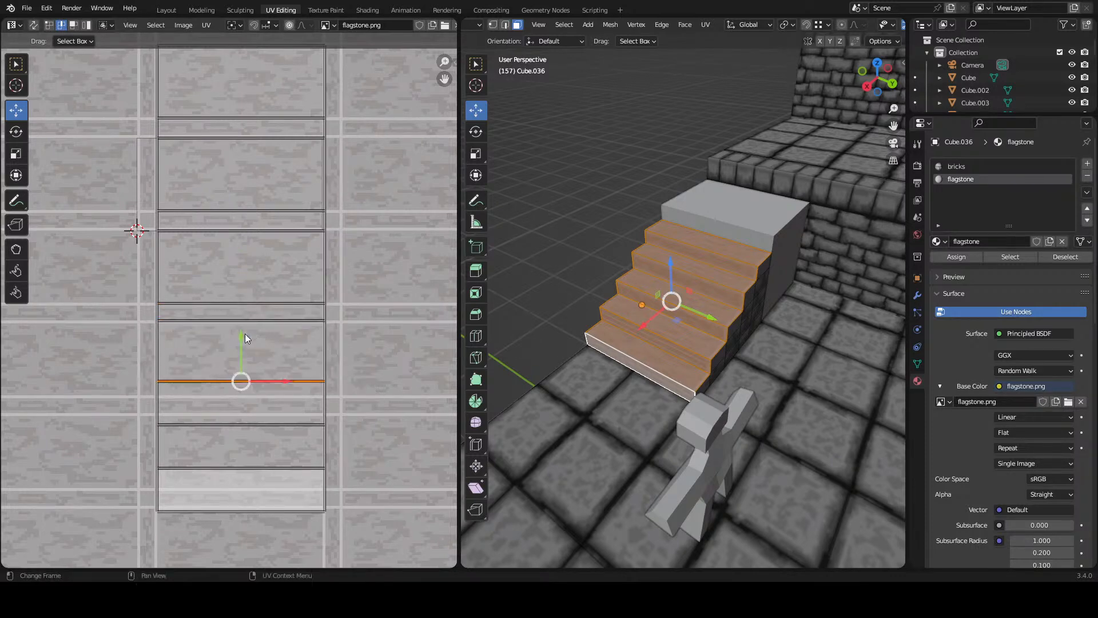
drag(240, 336, 240, 351)
drag(142, 428, 326, 400)
drag(239, 394, 241, 375)
drag(205, 463, 335, 388)
drag(235, 332, 235, 353)
drag(121, 475, 354, 414)
drag(236, 379, 236, 375)
key(ctrl+s)
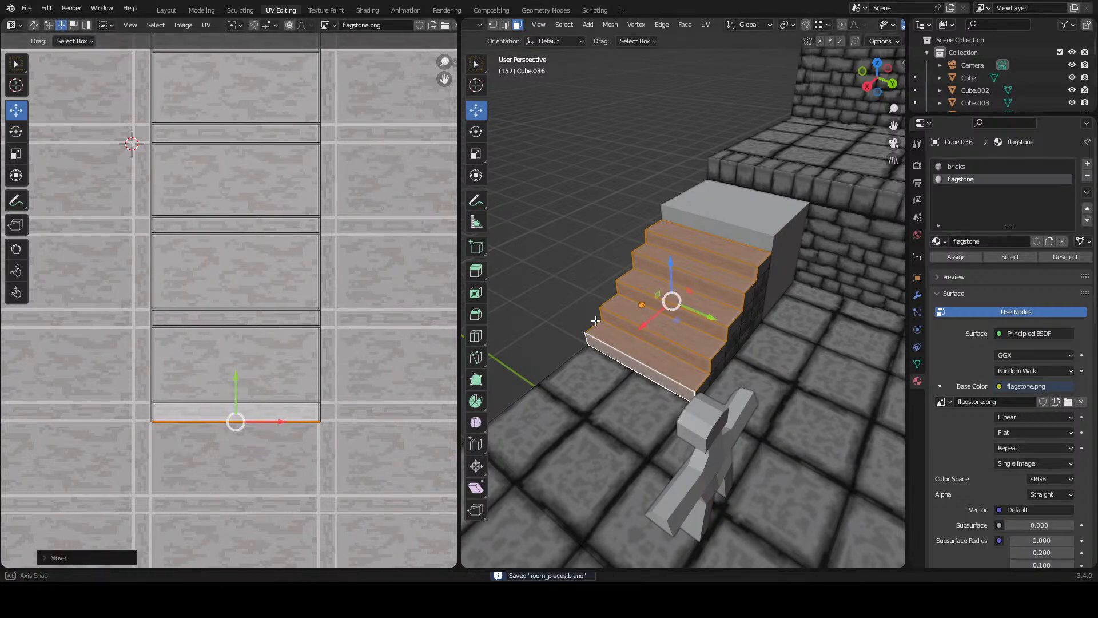
- Check how the flagstone texture lies on the treads and risers in Object Mode, and return to Edit Mode
drag(536, 368, 569, 355)
scroll(568, 355, up, 4)
drag(592, 307, 652, 288)
key(Tab)
scroll(293, 208, down, 4)
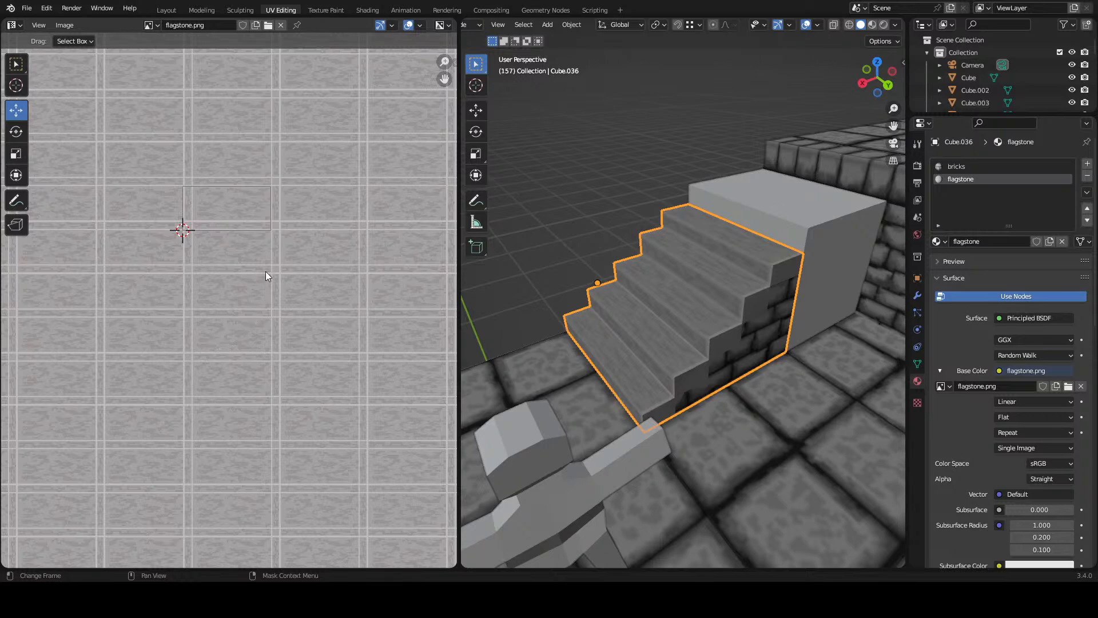
key(Tab)
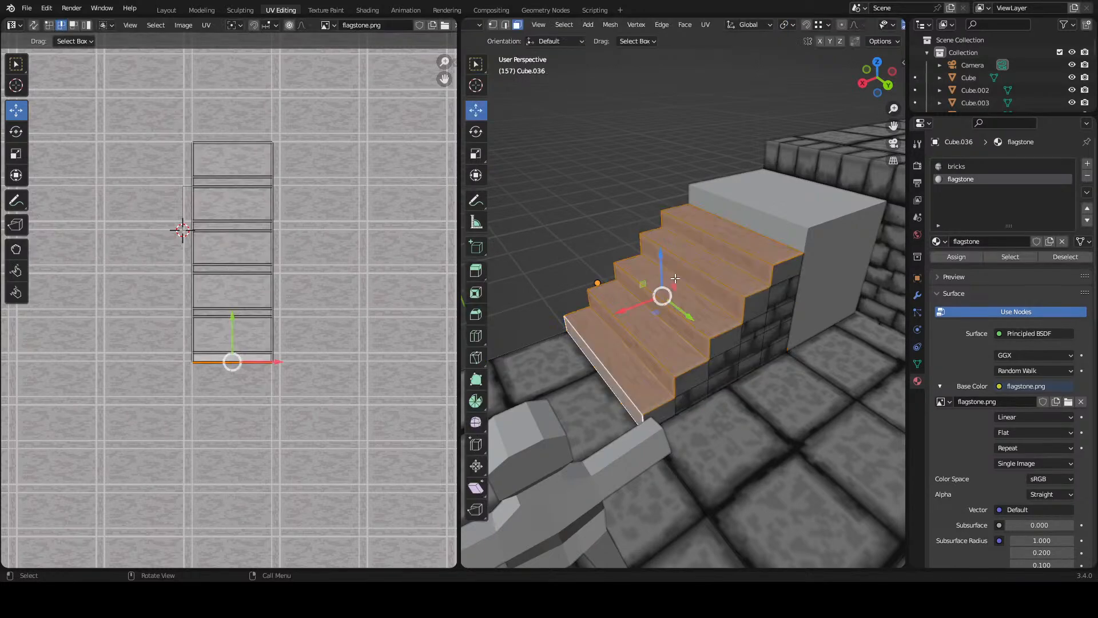
- Unwrap the top step's two end faces from its active tread using Follow Active Quads with Length Average edge mode
click(760, 262)
drag(640, 231, 768, 242)
ctrl+click(580, 254)
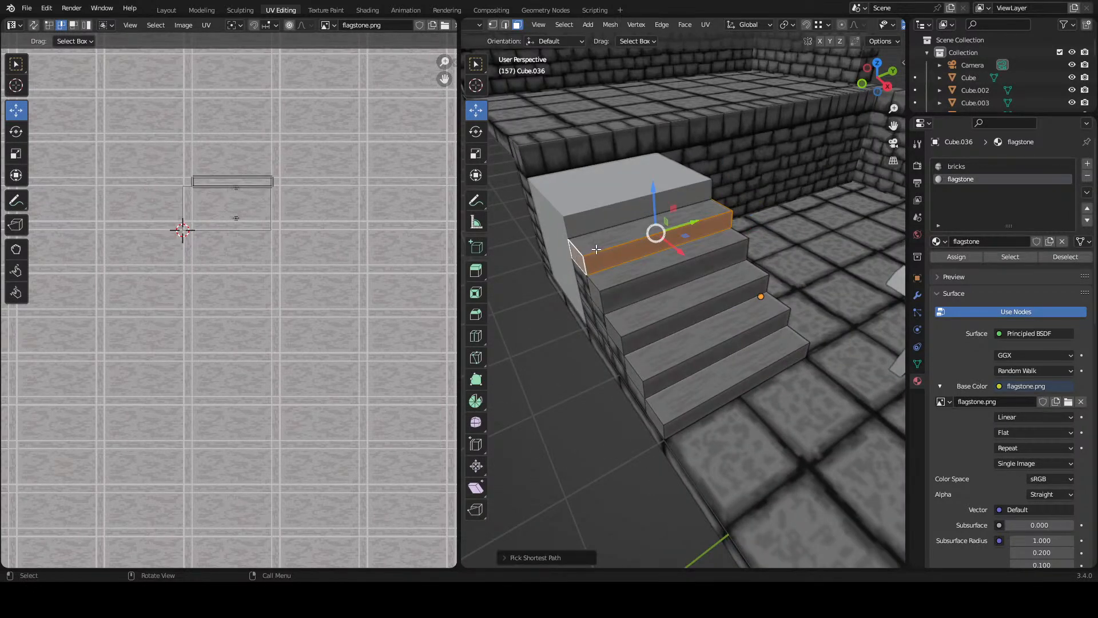
click(579, 258)
drag(694, 224, 765, 263)
shift+click(787, 263)
shift+click(770, 245)
shift+click(770, 246)
key(u)
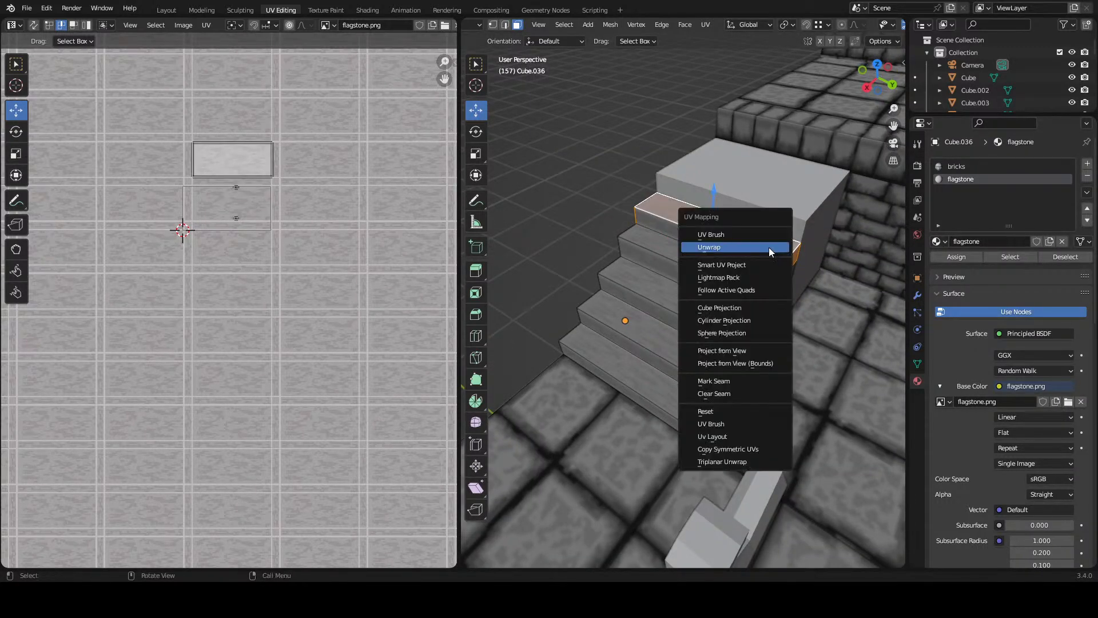
click(744, 289)
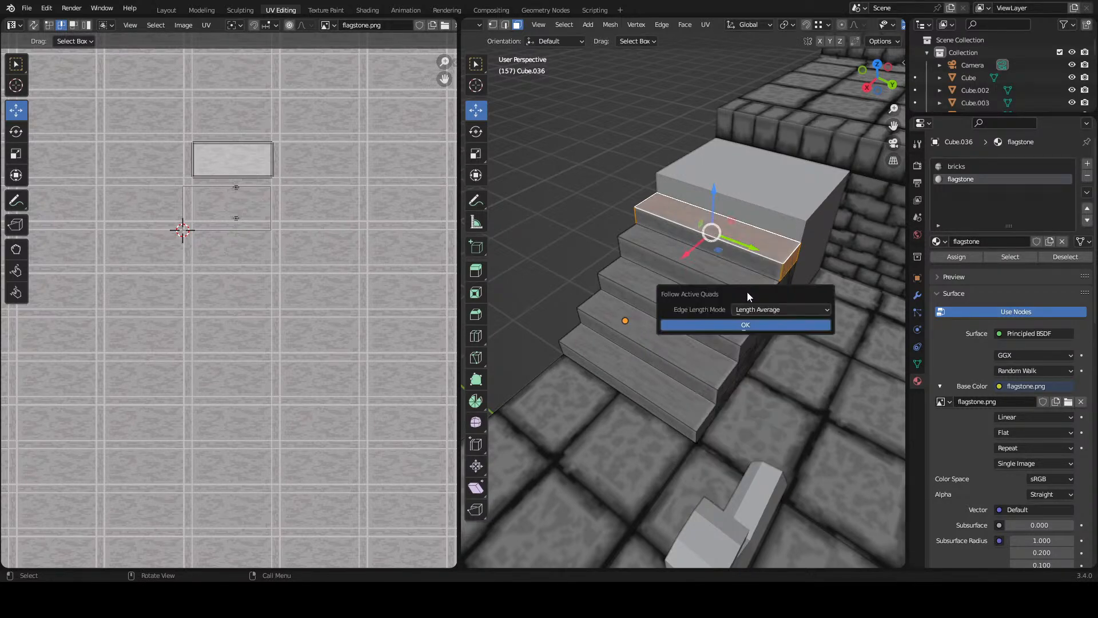
click(737, 324)
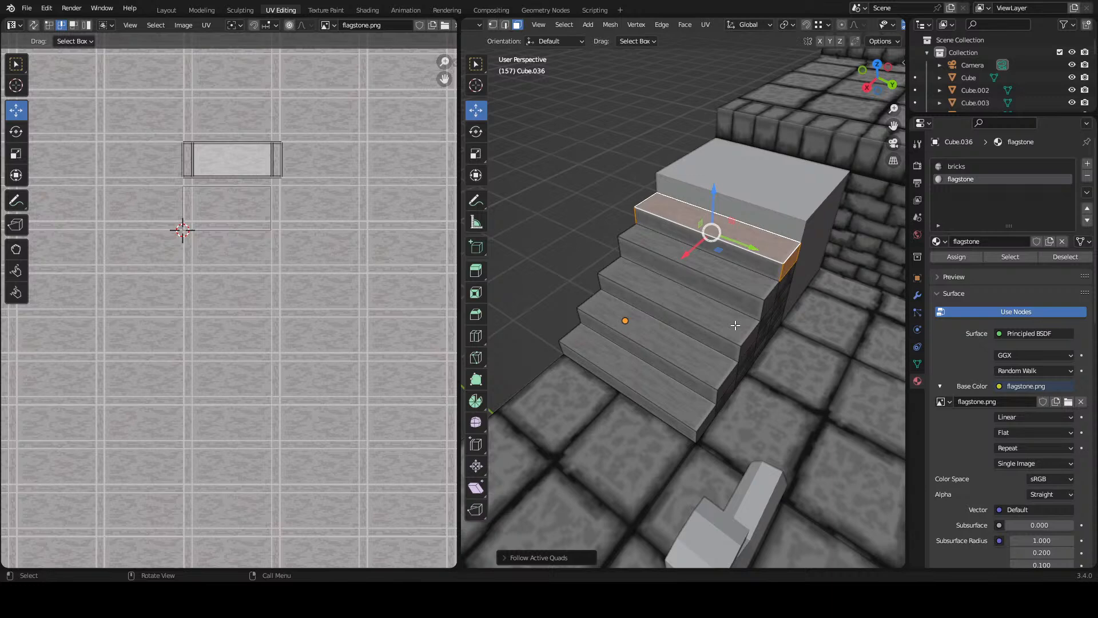
- Unwrap the second step's two end faces from its active tread using Follow Active Quads with Length Average edge mode
drag(694, 277, 660, 275)
click(757, 315)
drag(757, 315, 631, 296)
click(611, 304)
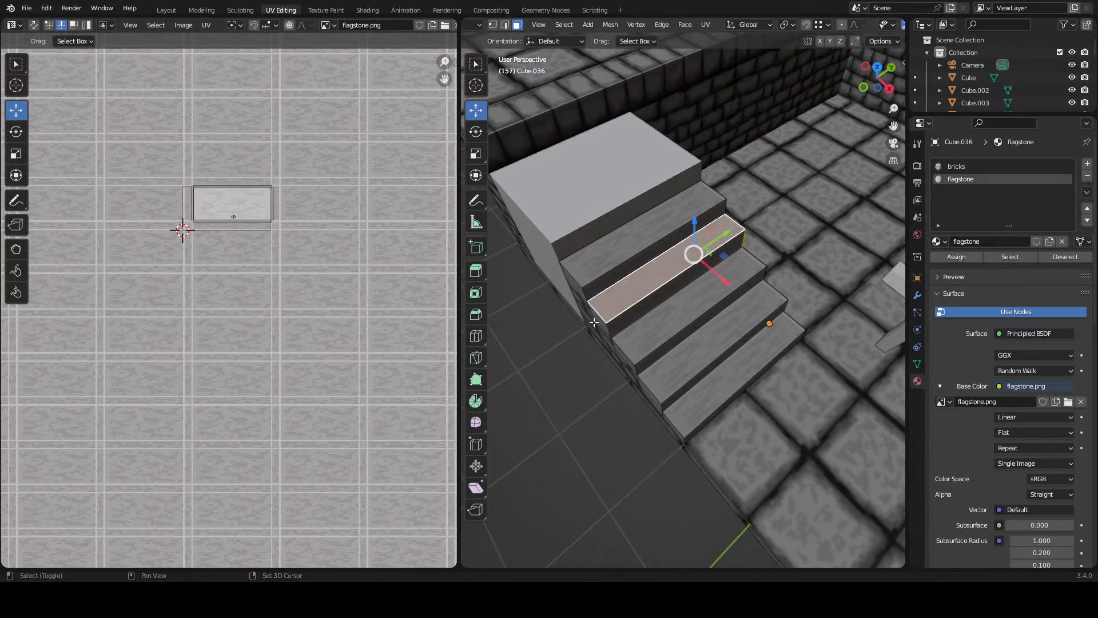
shift+click(602, 319)
key(ctrl+z)
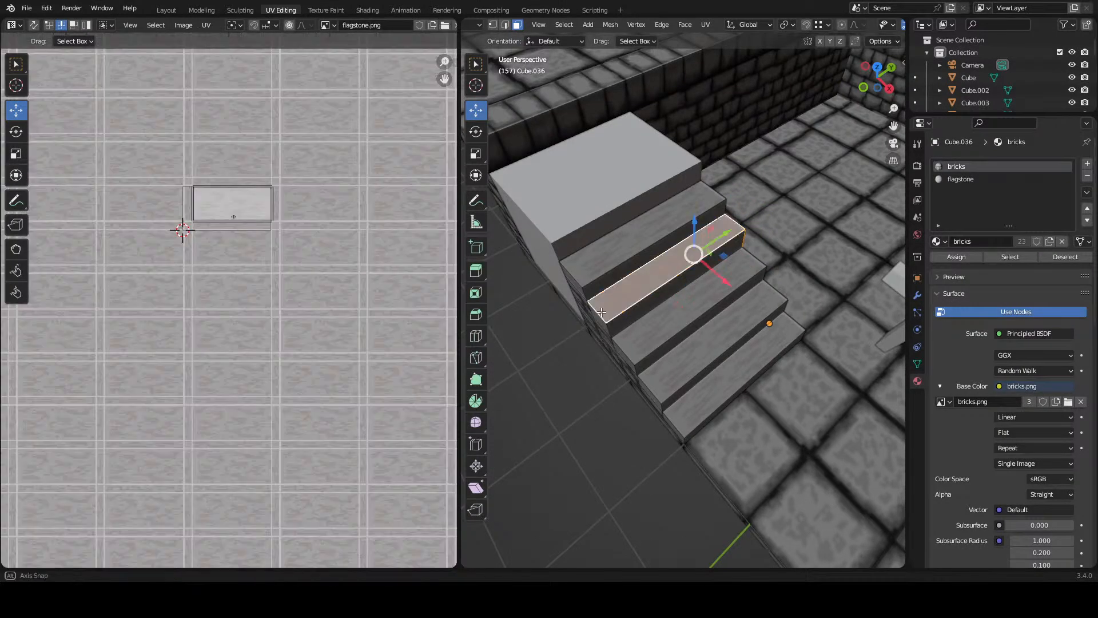
drag(595, 333, 620, 322)
shift+click(619, 322)
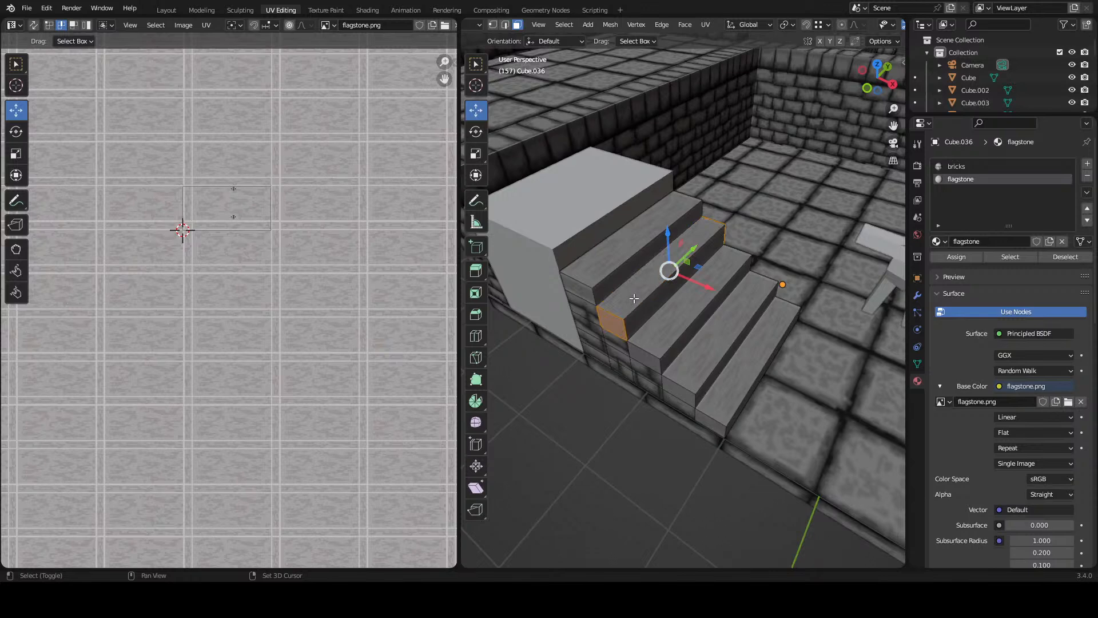
click(632, 295)
key(u)
click(632, 295)
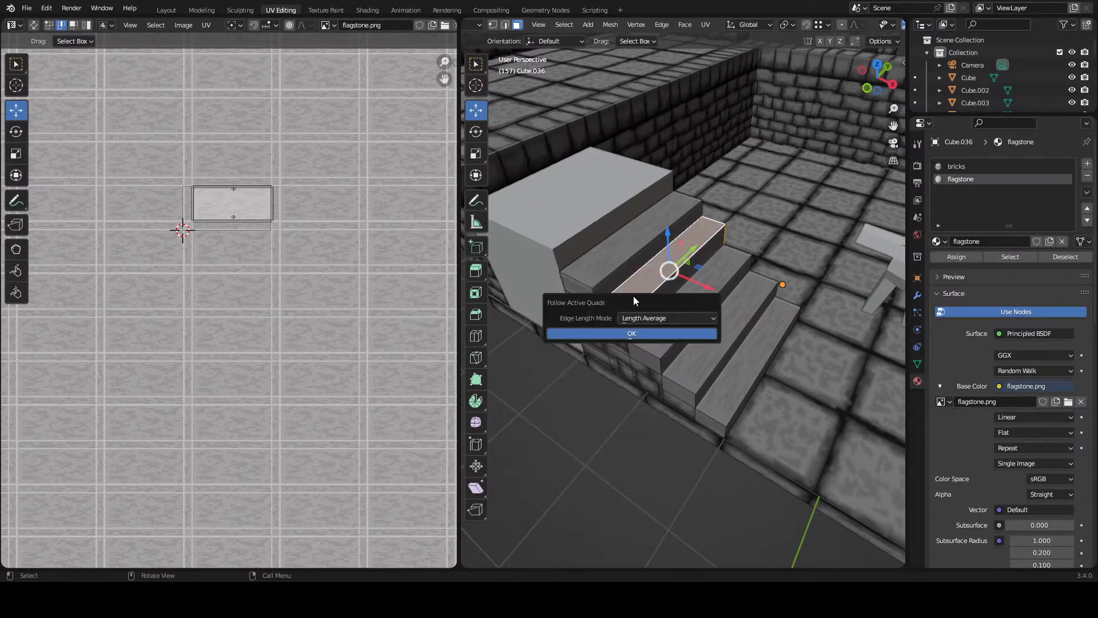
click(640, 334)
- Unwrap the third step's two end faces from its active tread using Follow Active Quads with Length Average edge mode
drag(801, 334, 674, 279)
click(744, 332)
click(739, 337)
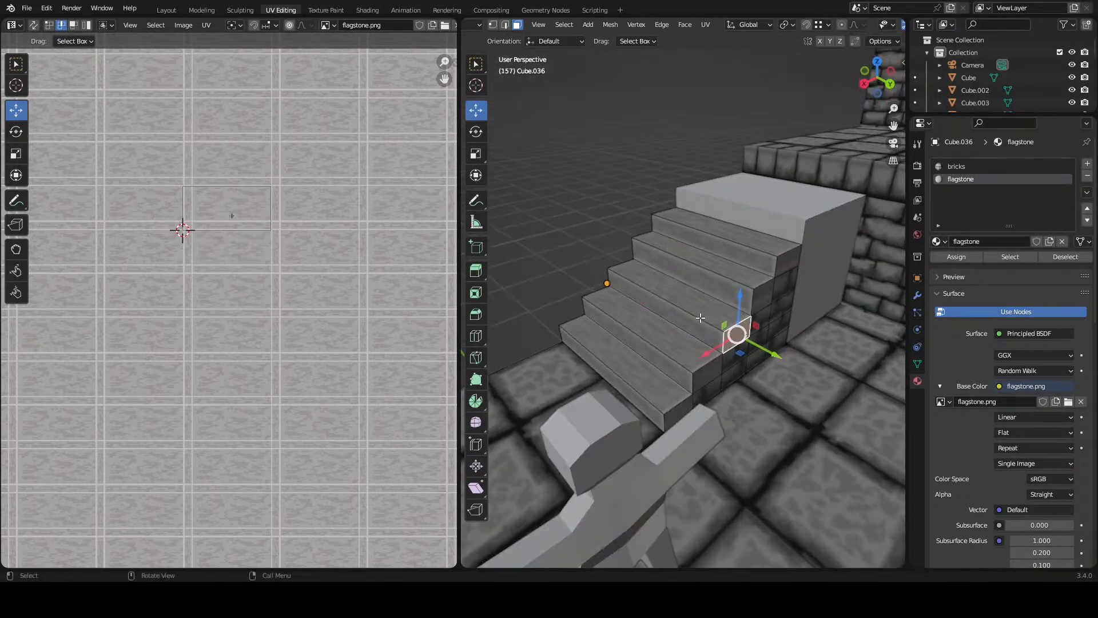
drag(597, 273, 652, 357)
click(654, 355)
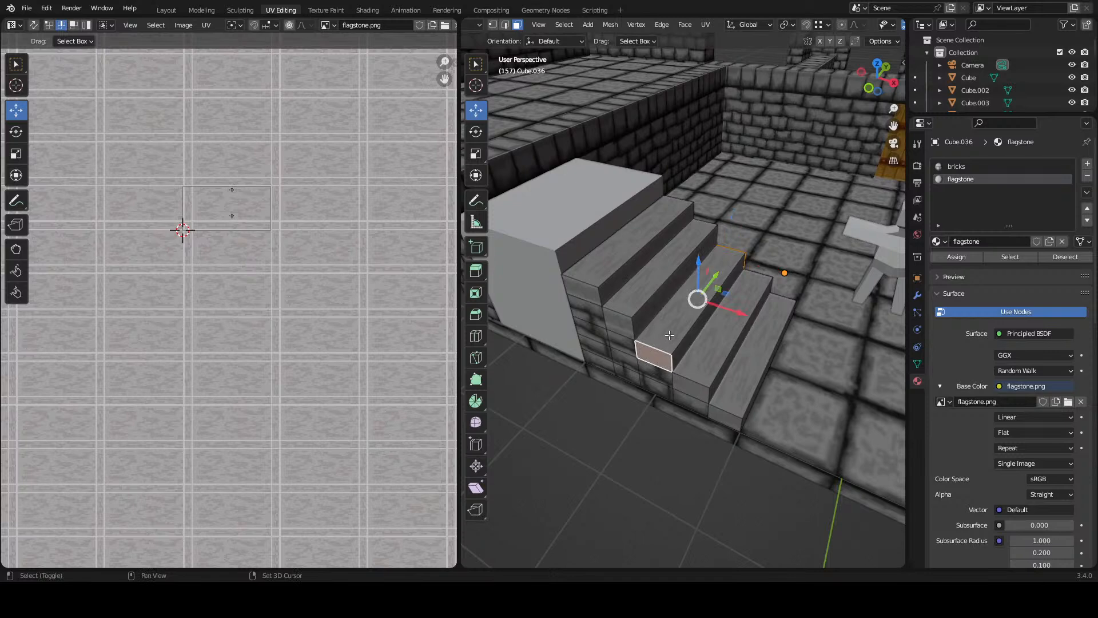
shift+click(672, 334)
key(u)
click(671, 336)
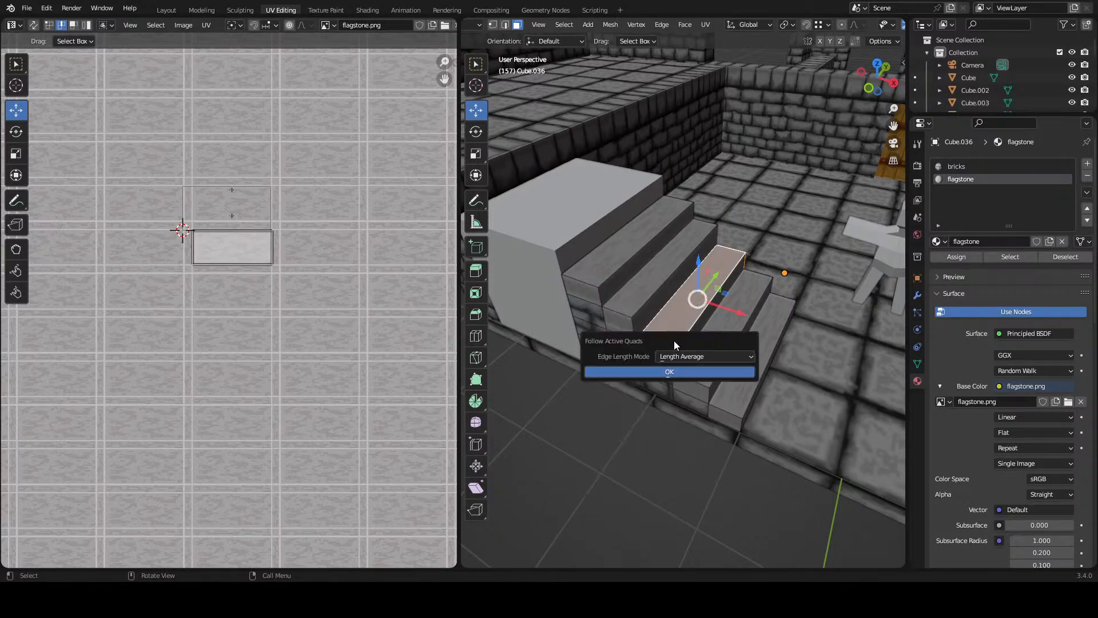
click(682, 367)
- Unwrap the fourth step's two end faces from its active tread using Follow Active Quads
drag(693, 361, 683, 345)
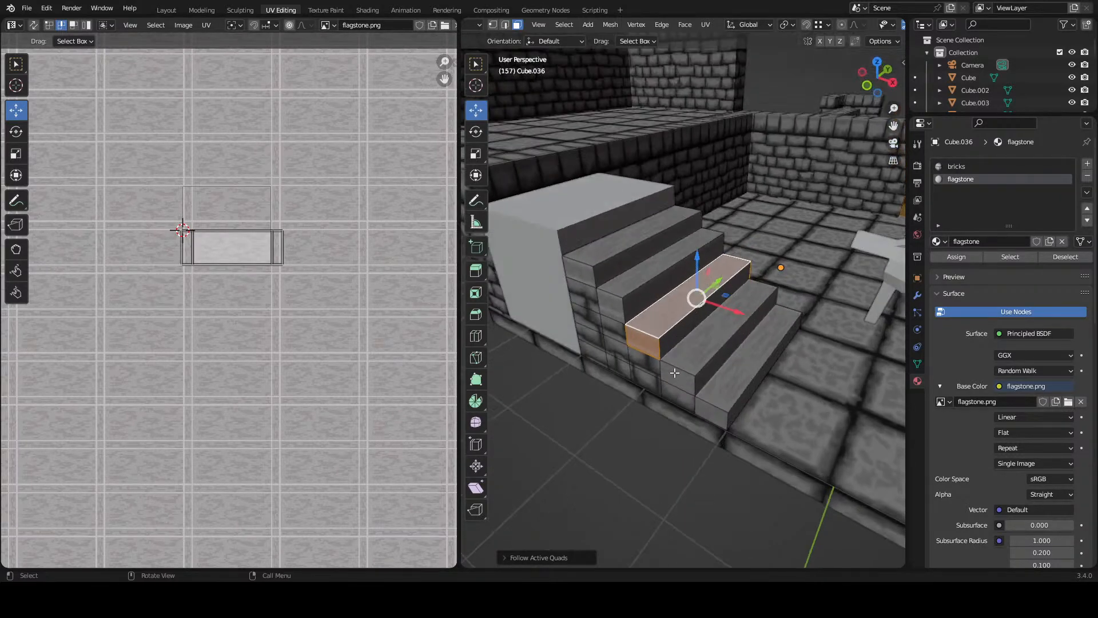
click(674, 373)
drag(757, 305, 711, 348)
shift+click(714, 352)
shift+click(700, 343)
key(u)
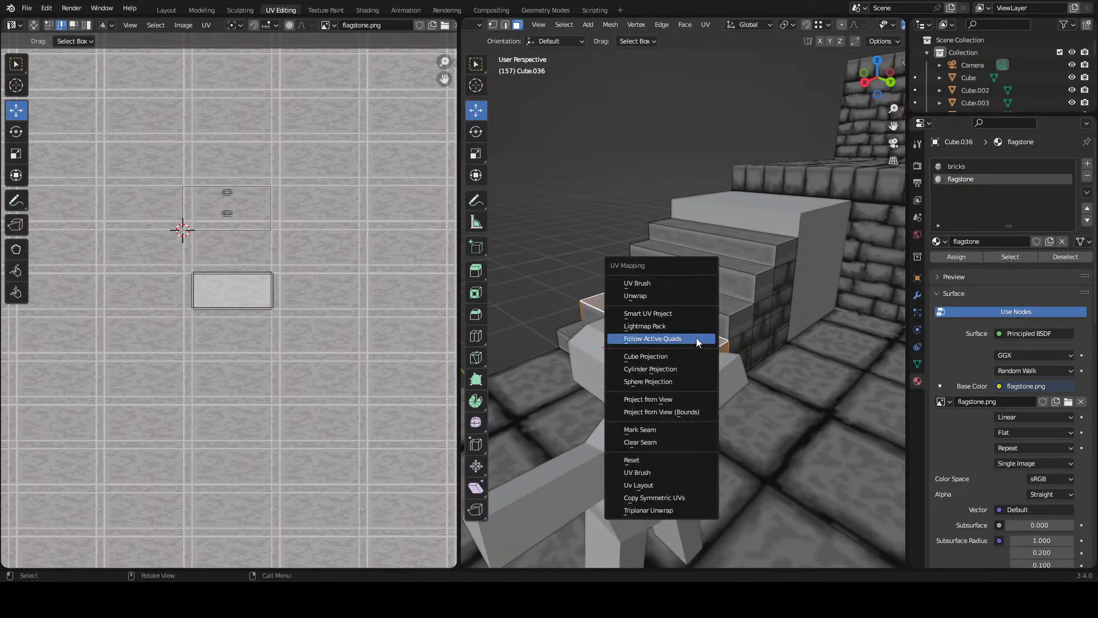
click(698, 338)
click(659, 373)
- Unwrap the bottom step's two end faces from its active tread using Follow Active Quads with Length Average, and save the file
drag(552, 375, 657, 401)
click(661, 405)
drag(756, 346, 647, 387)
shift+click(679, 403)
shift+click(658, 388)
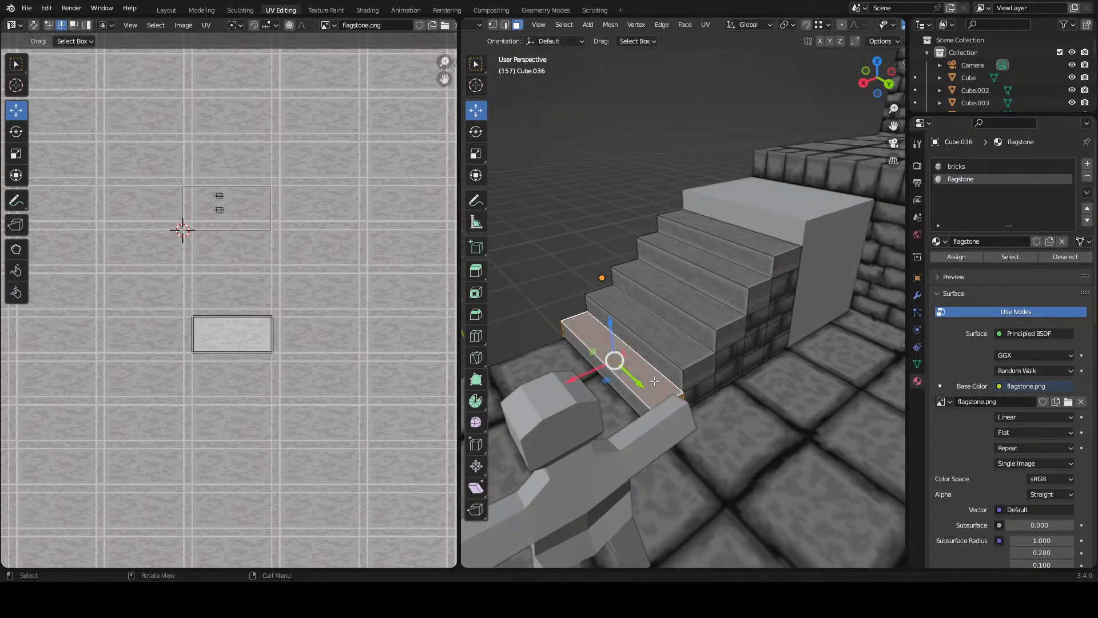
key(u)
click(654, 382)
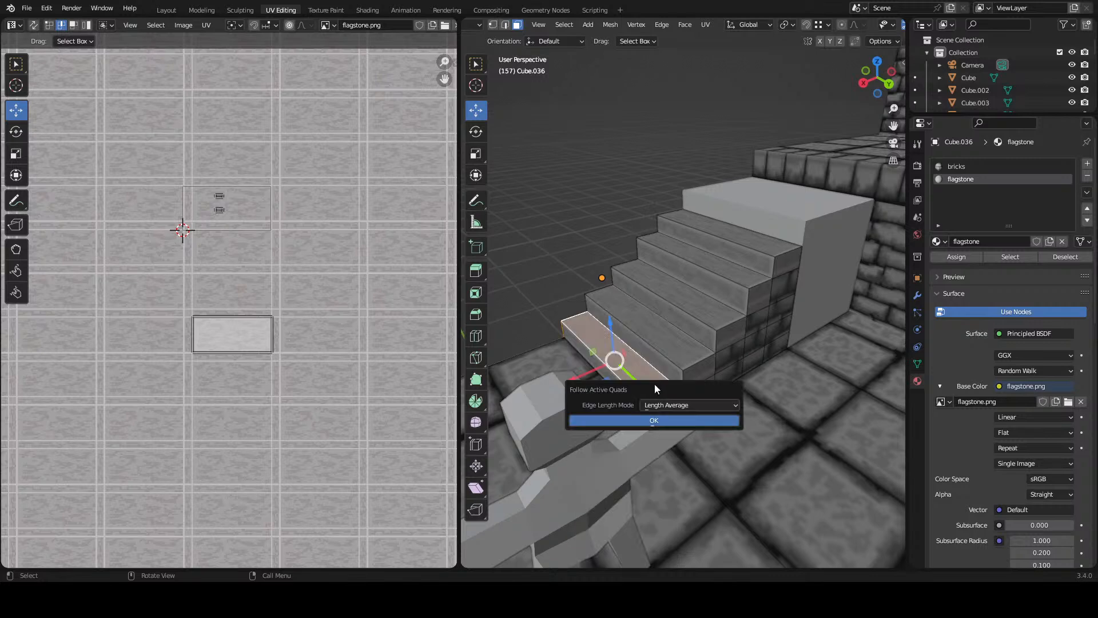
click(654, 420)
key(ctrl+s)
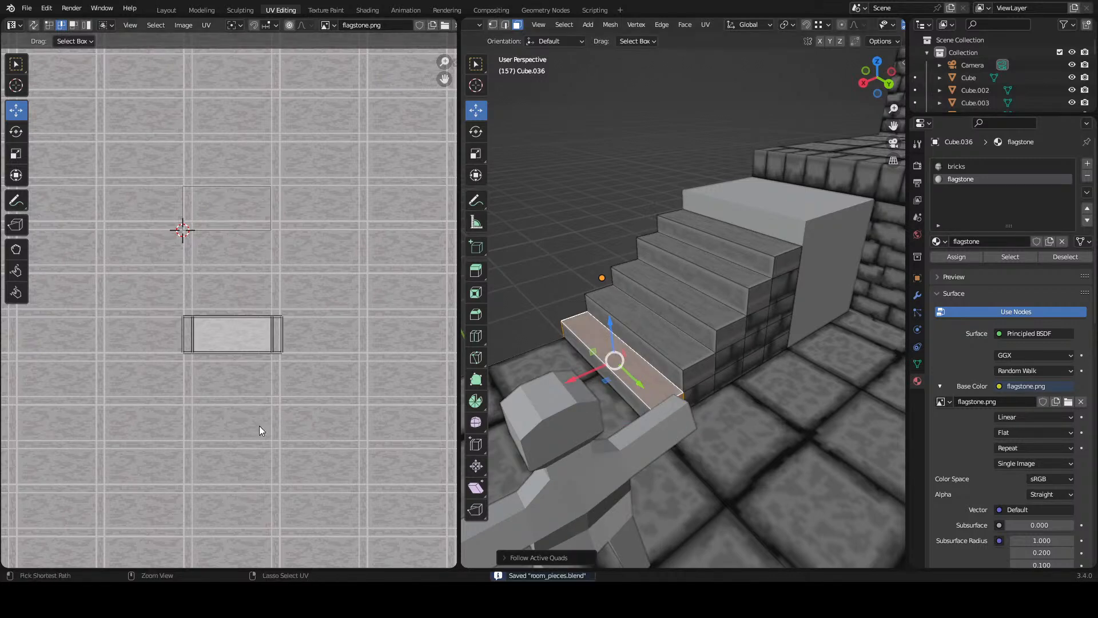
- Add the end faces of the other four steps on both sides of the staircase to the selection
scroll(305, 312, up, 2)
shift+click(704, 361)
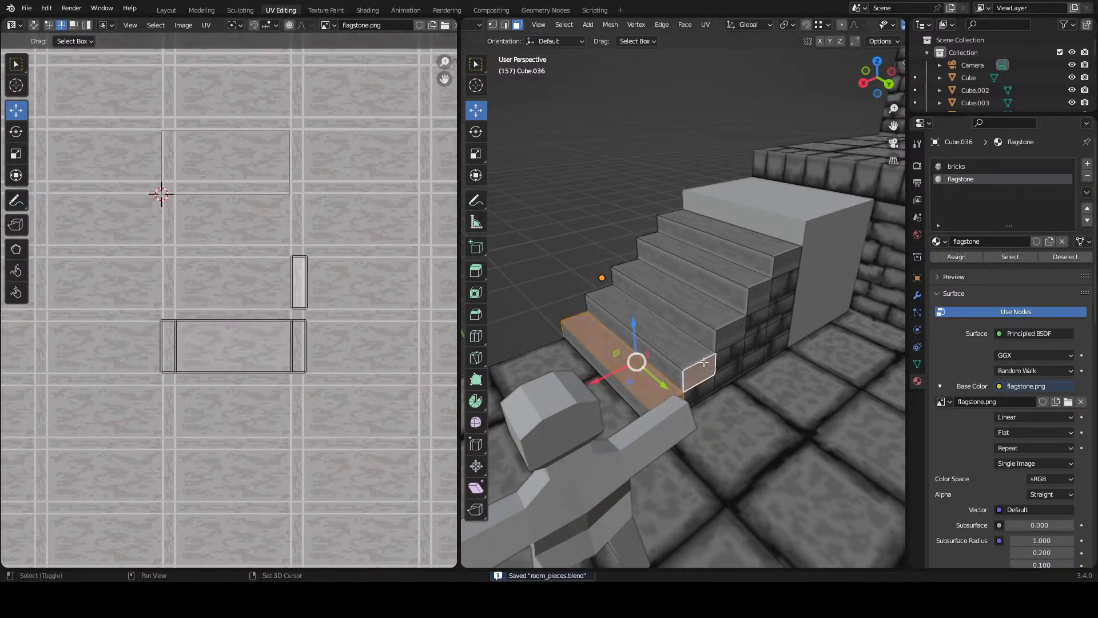
shift+click(731, 327)
shift+click(755, 293)
shift+click(781, 262)
drag(781, 262, 655, 285)
shift+click(609, 271)
shift+click(648, 307)
shift+click(680, 338)
shift+click(718, 359)
drag(272, 252, 313, 229)
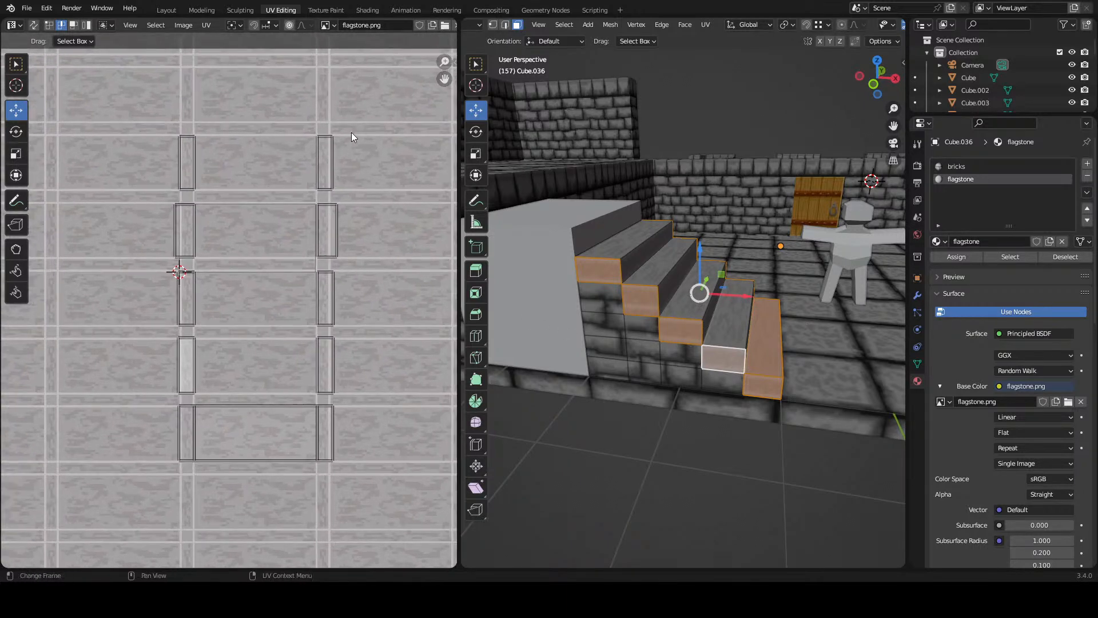
- Align the outer UV edges of the top three steps' end faces in the right-hand column with the vertical flagstone joint
scroll(334, 199, up, 3)
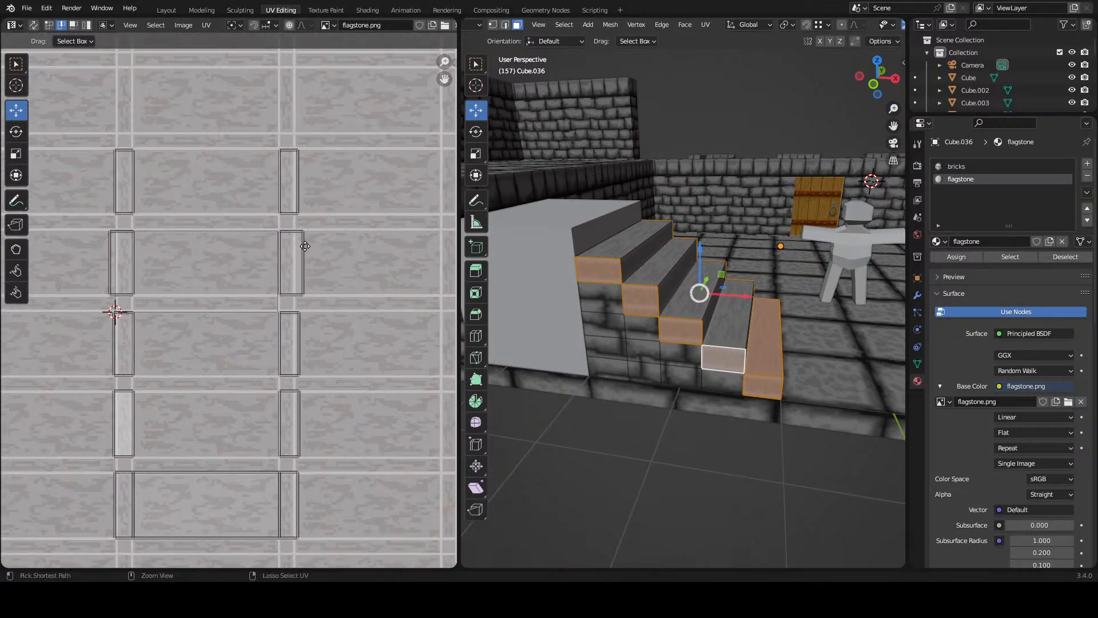
click(318, 196)
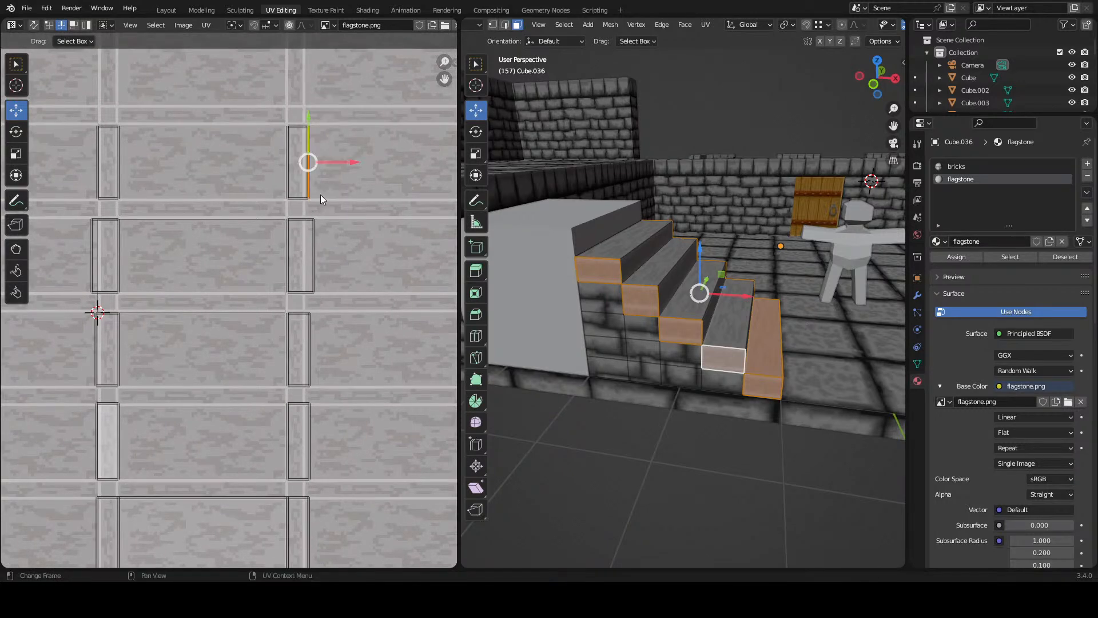
drag(356, 162, 344, 174)
click(314, 262)
drag(346, 256, 344, 261)
click(311, 359)
drag(352, 348, 343, 348)
- Align the outer UV edges of the bottom two steps' end faces in the right-hand column with the vertical flagstone joint
scroll(308, 354, down, 2)
scroll(307, 337, down, 2)
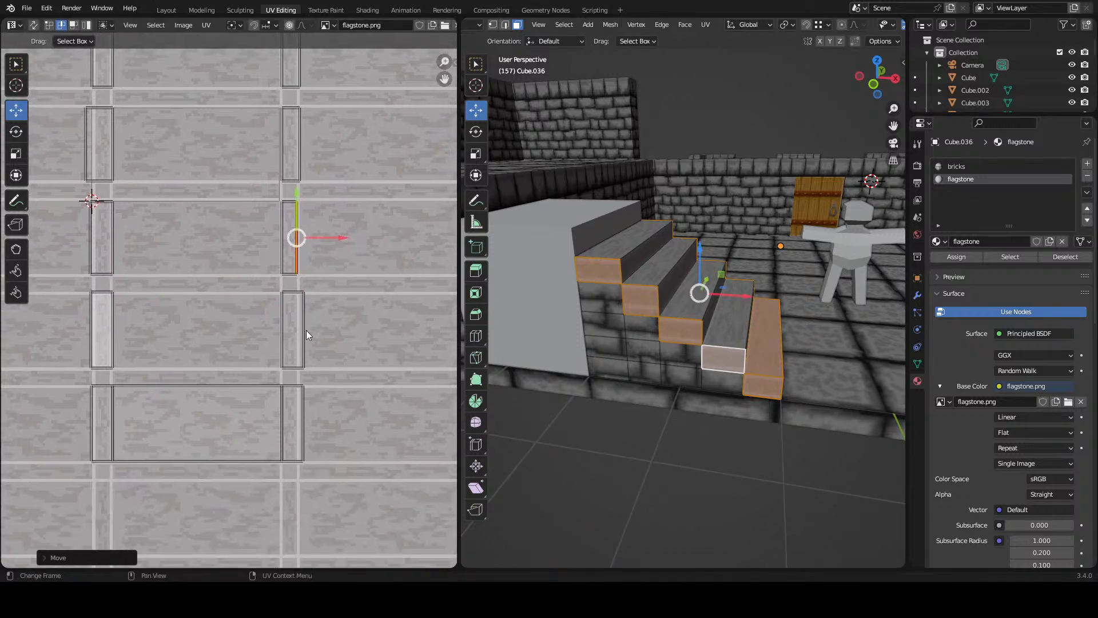
click(312, 331)
drag(351, 329, 343, 341)
click(303, 428)
drag(348, 417, 339, 419)
- Align the outer UV edge of the second step's left-hand end face with the vertical flagstone joint, and save the file
drag(134, 359, 277, 401)
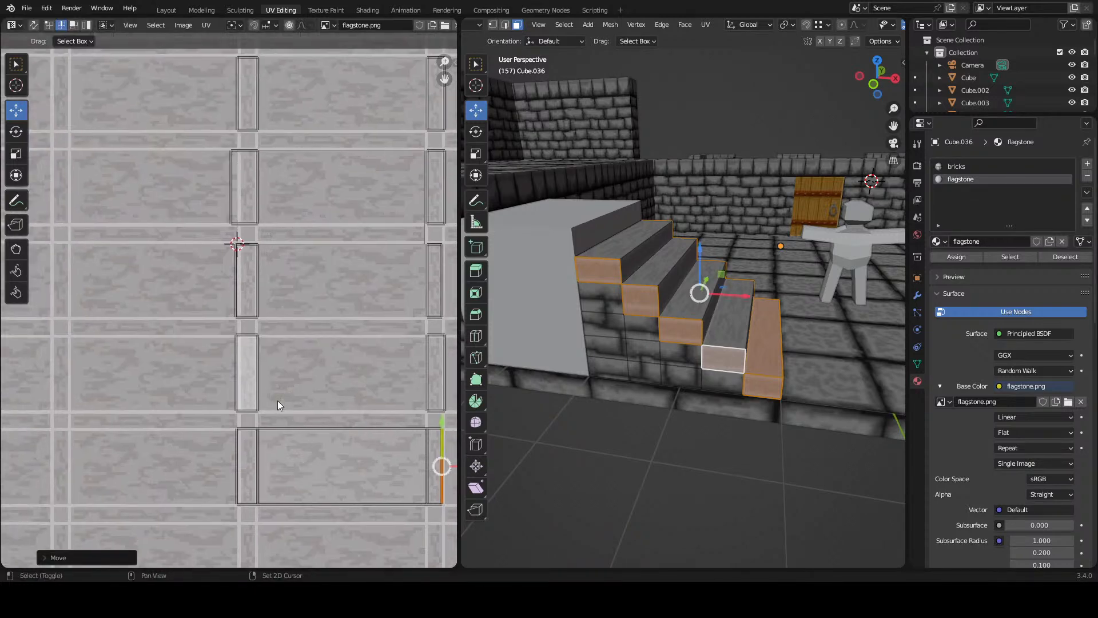
scroll(269, 308, up, 5)
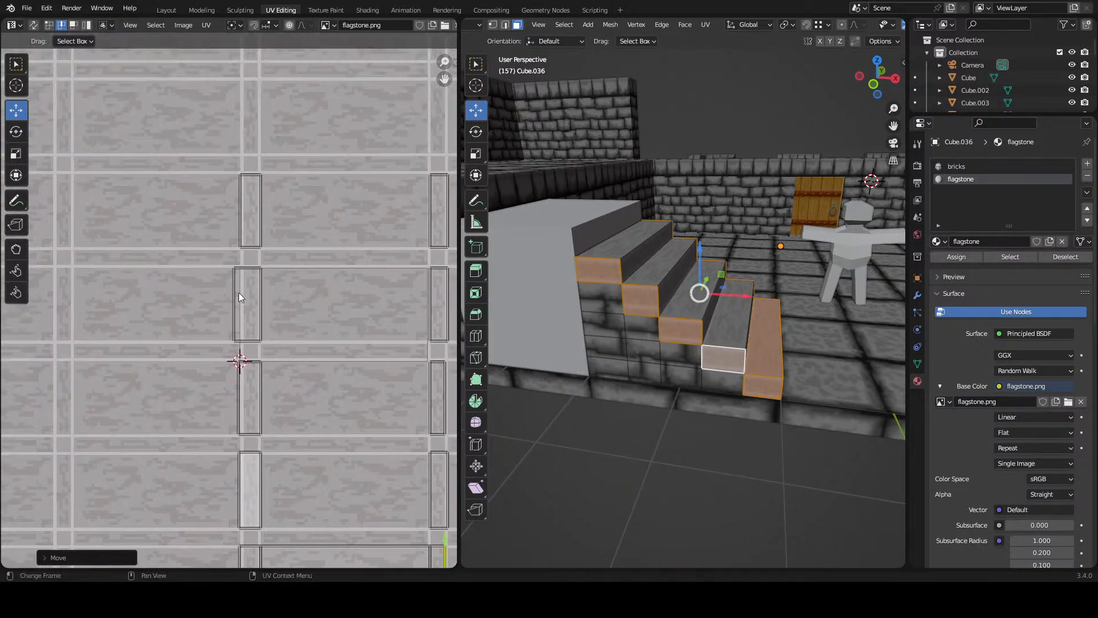
click(239, 298)
drag(275, 305, 286, 309)
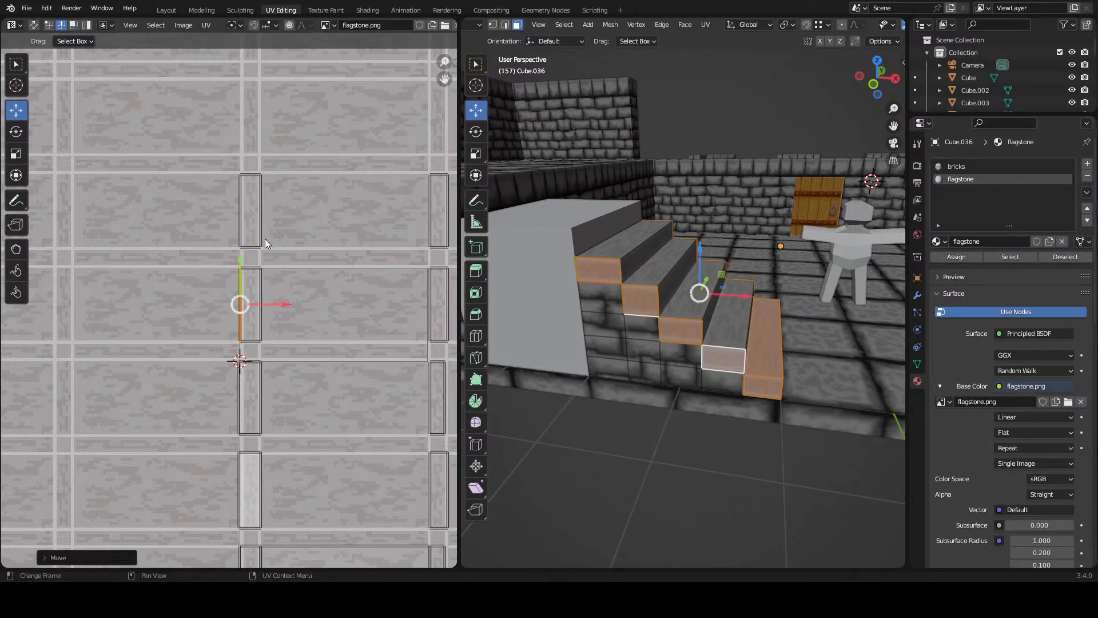
click(243, 217)
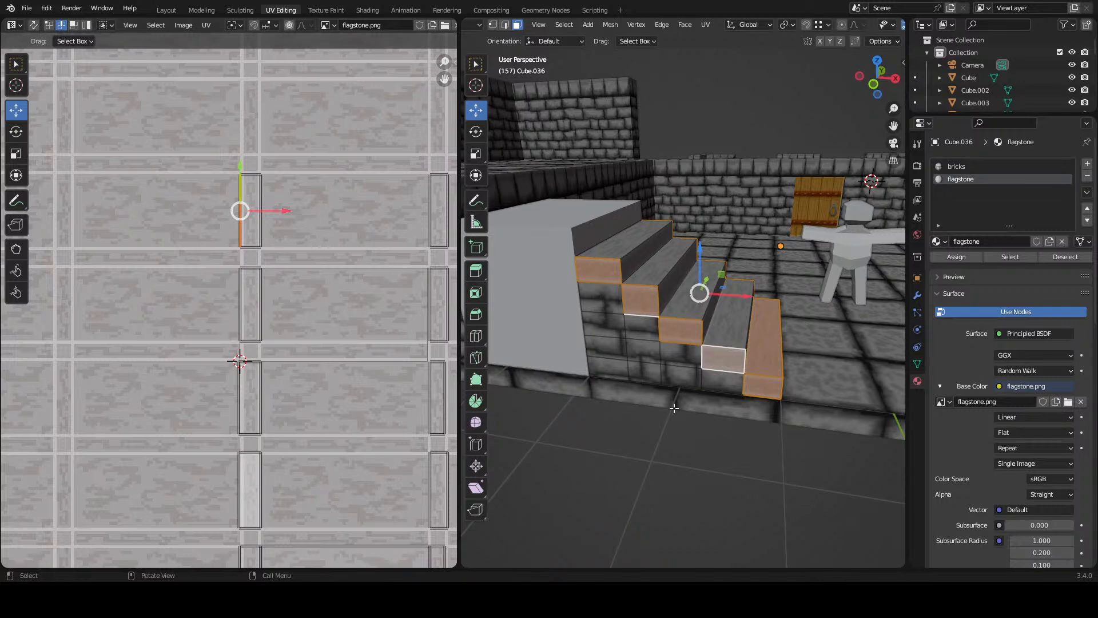
key(ctrl+s)
- Isolate the staircase in local view and delete all of its bottom and back faces
key(Tab)
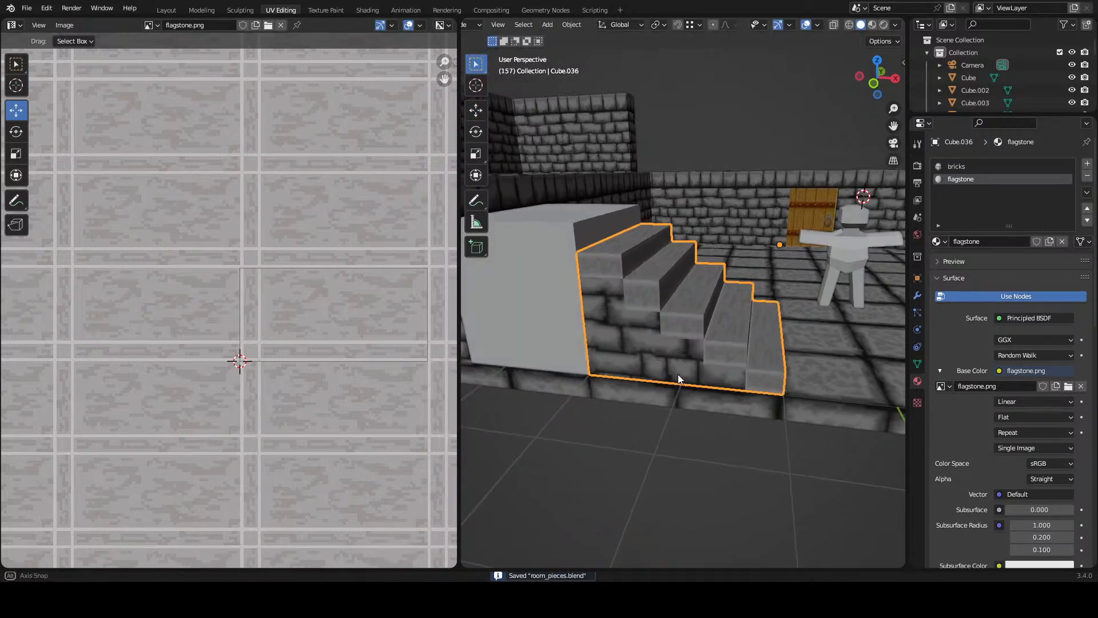
key(KP_Divide)
key(Tab)
drag(590, 396, 625, 314)
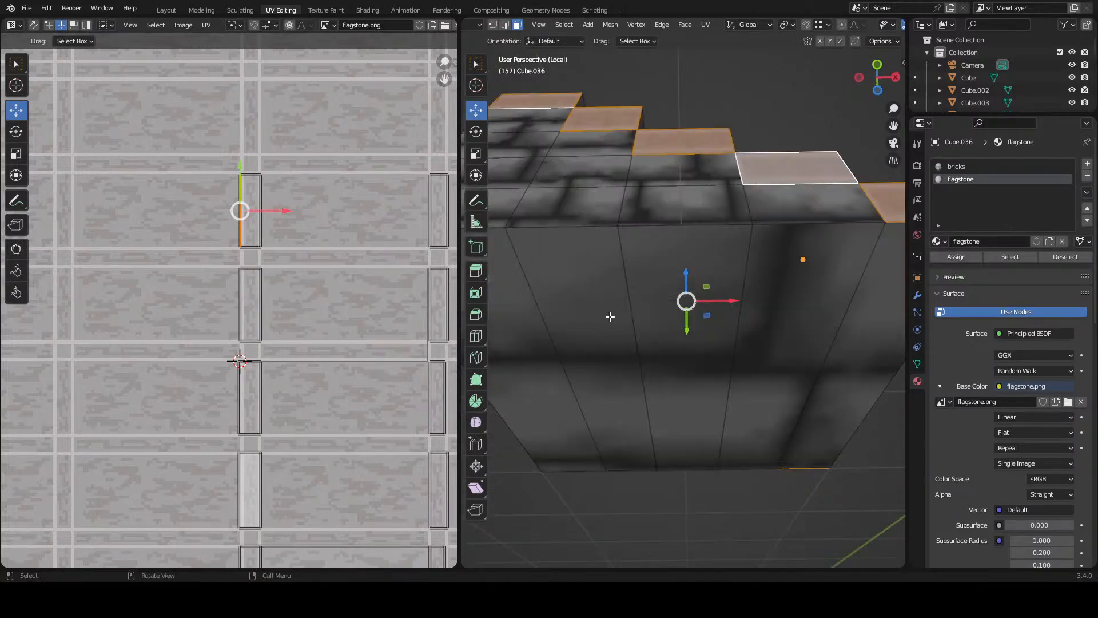
click(530, 337)
shift+click(613, 338)
shift+click(695, 321)
shift+click(850, 330)
shift+click(849, 330)
drag(612, 293, 696, 337)
shift+click(693, 206)
shift+click(686, 300)
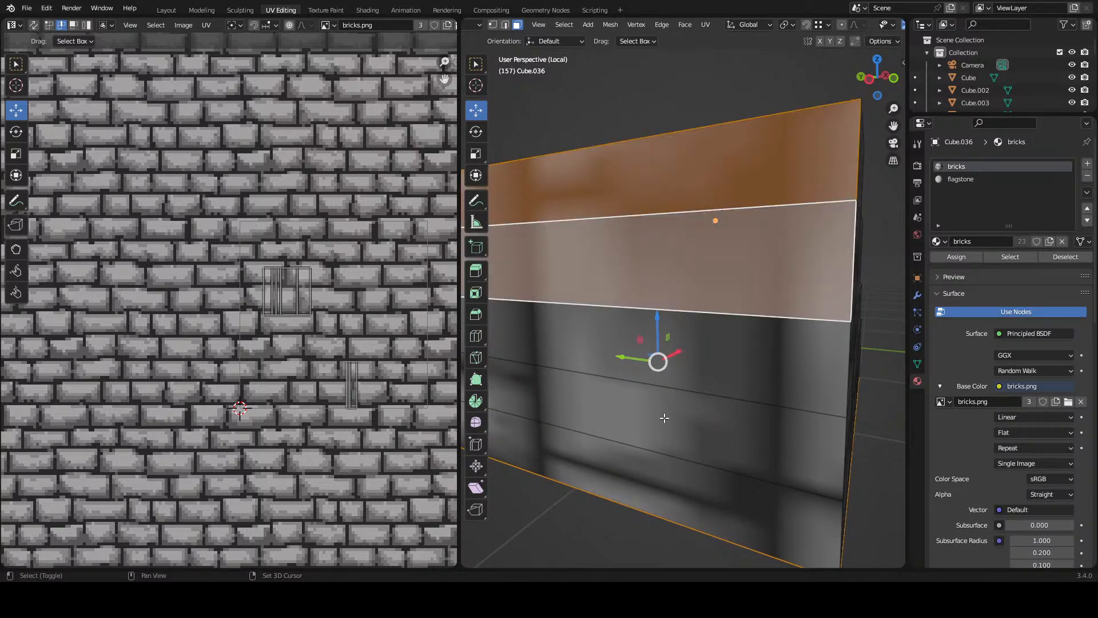
shift+click(684, 355)
shift+click(659, 427)
shift+click(648, 464)
key(x)
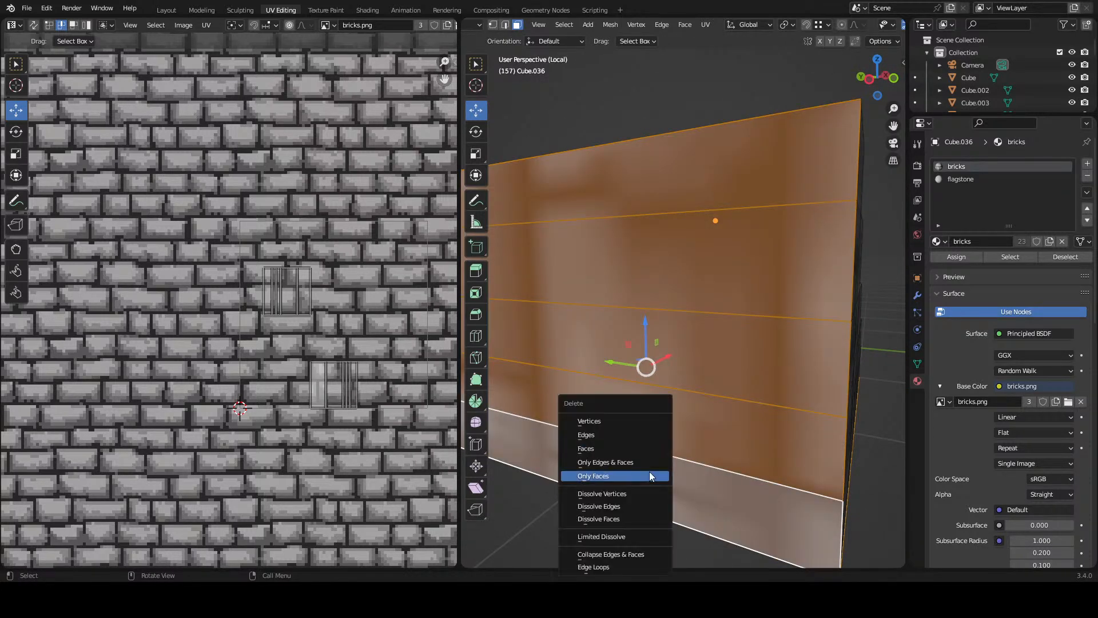
click(645, 450)
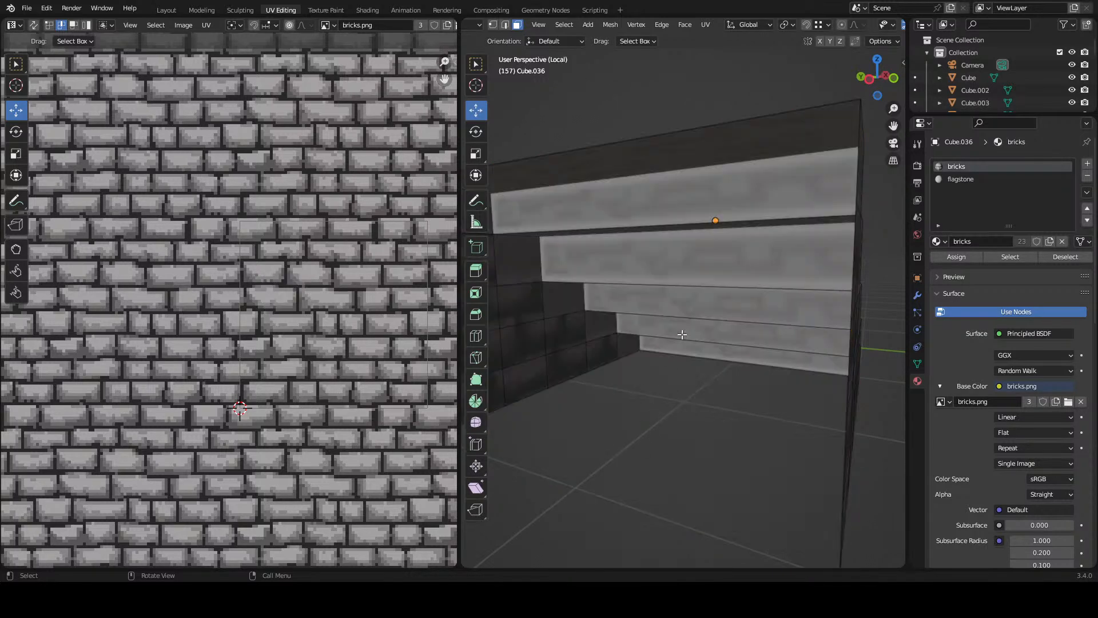
- Leave local view to show the whole dungeon, return to Object Mode, and save the file
drag(651, 303, 602, 299)
key(KP_Divide)
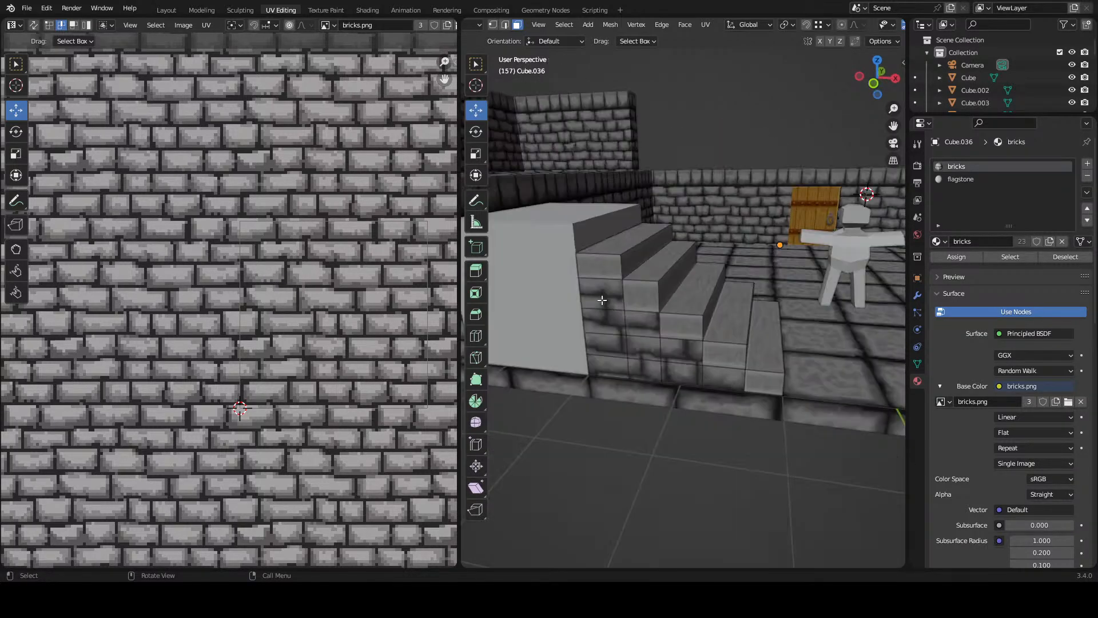
key(Tab)
drag(677, 389, 793, 485)
key(ctrl+s)
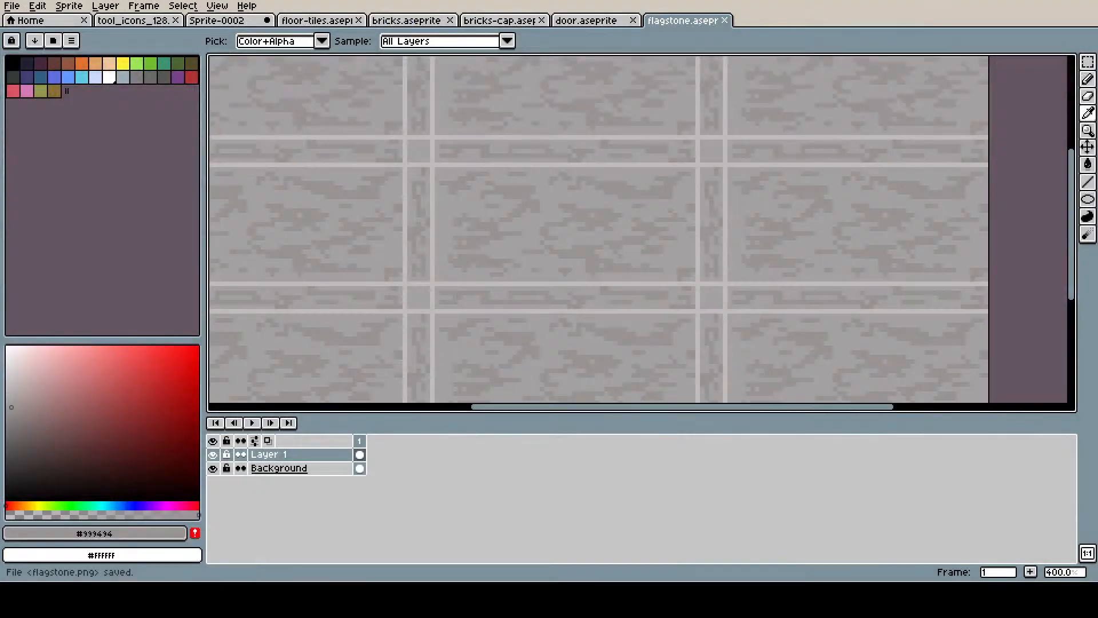
alt+click(479, 347)
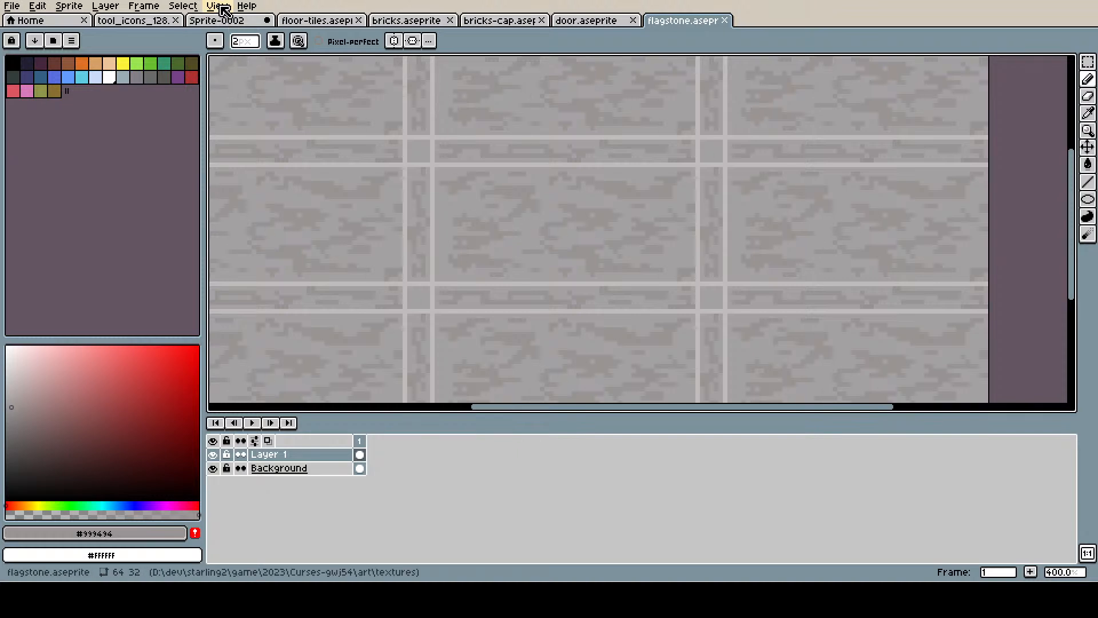
mouse_move(684, 284)
mouse_down()
mouse_move(567, 146)
mouse_move(570, 196)
mouse_up()
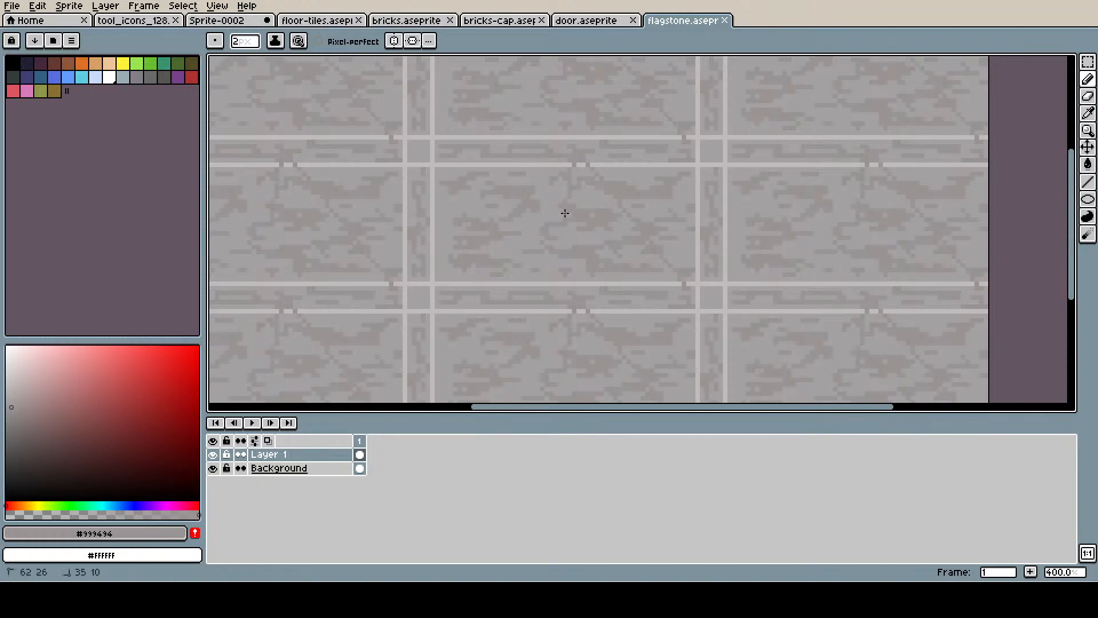
key(ctrl+z)
key(ctrl+d)
- Redraw the horizontal line along the upper edge of the flagstone tile in darker grey #888686 with the Line tool
key(i)
click(581, 165)
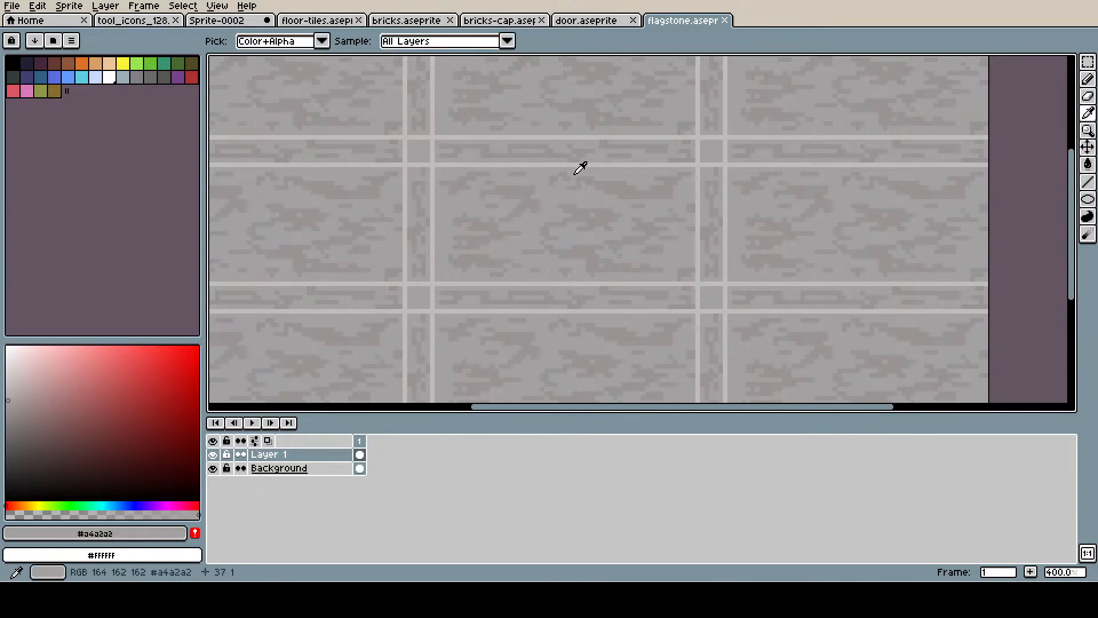
key(b)
click(13, 407)
drag(14, 407, 9, 416)
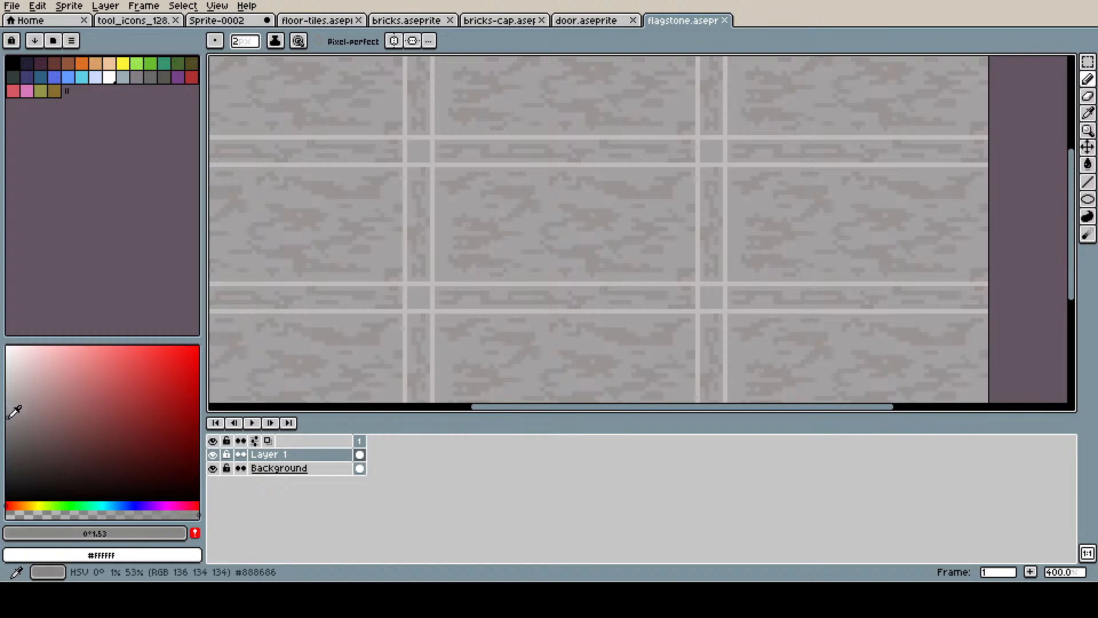
click(1087, 182)
drag(515, 167, 811, 166)
- Shade an irregular band in grey #888686 around the flagstone tile's horizontal joint with the 2 px Pencil tool
key(b)
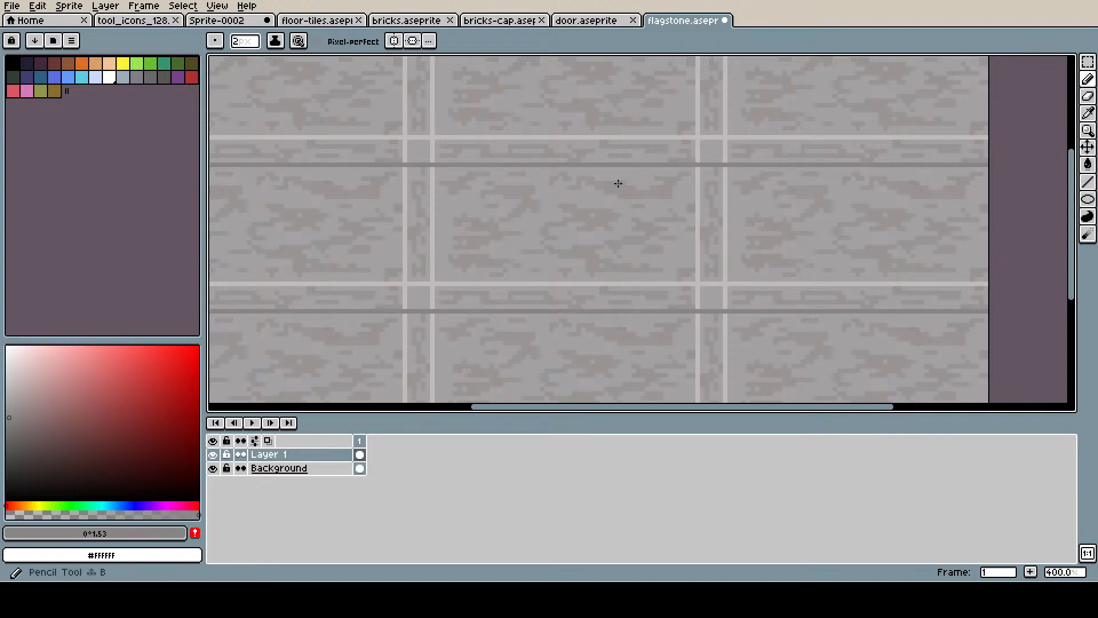
key(i)
click(604, 169)
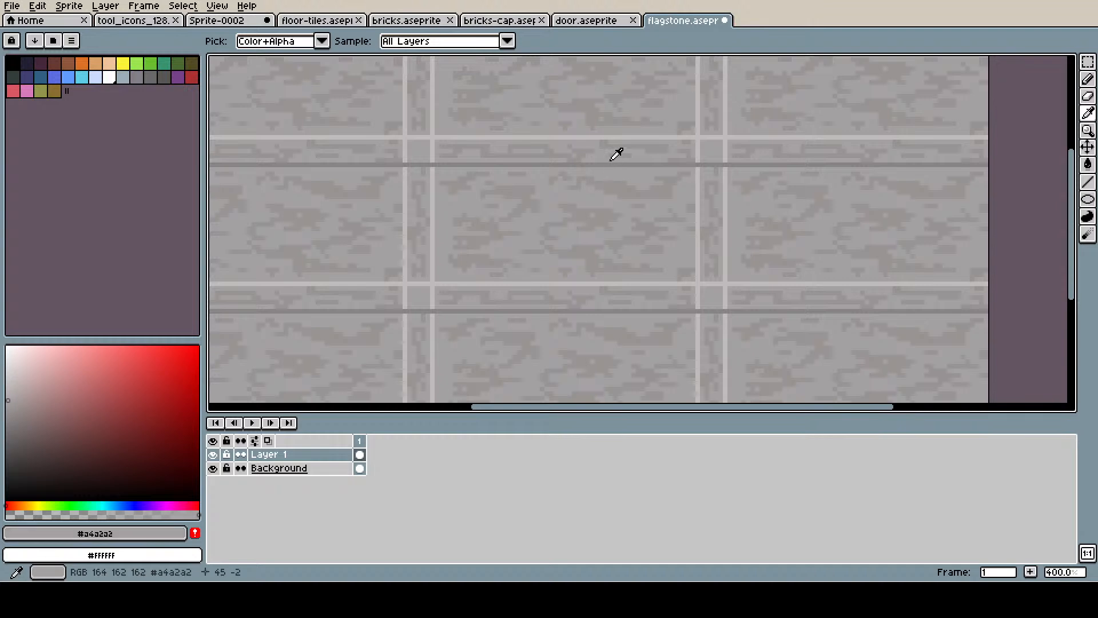
click(611, 165)
key(b)
mouse_move(608, 166)
mouse_down()
mouse_move(675, 168)
mouse_move(544, 161)
mouse_up()
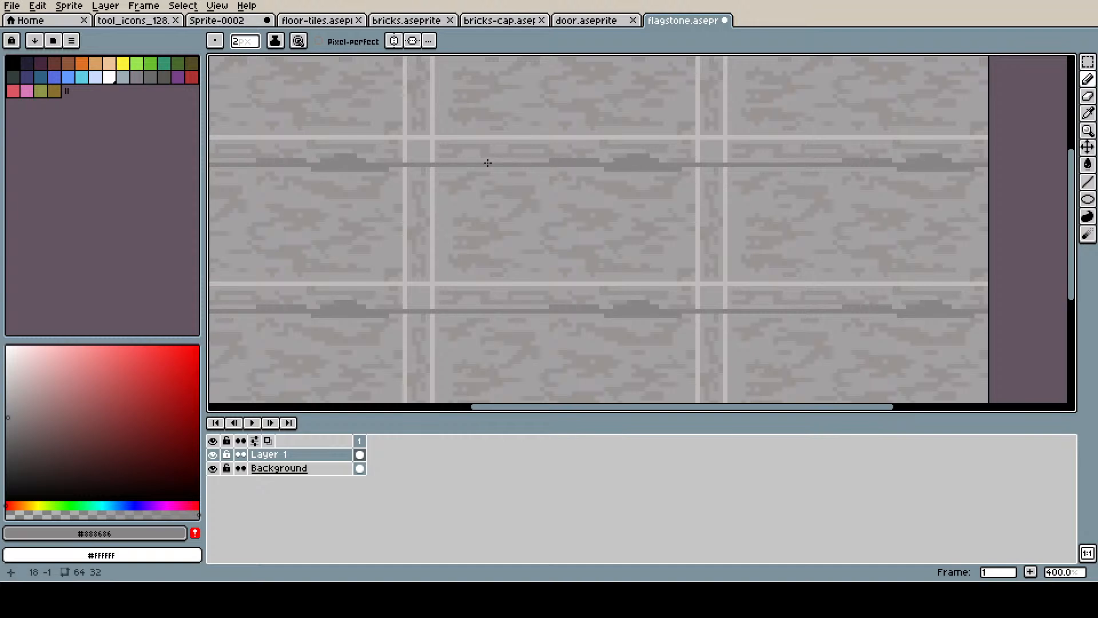
mouse_move(468, 159)
mouse_down()
mouse_move(549, 161)
mouse_move(502, 173)
mouse_move(479, 169)
mouse_move(605, 169)
mouse_up()
drag(443, 169, 460, 171)
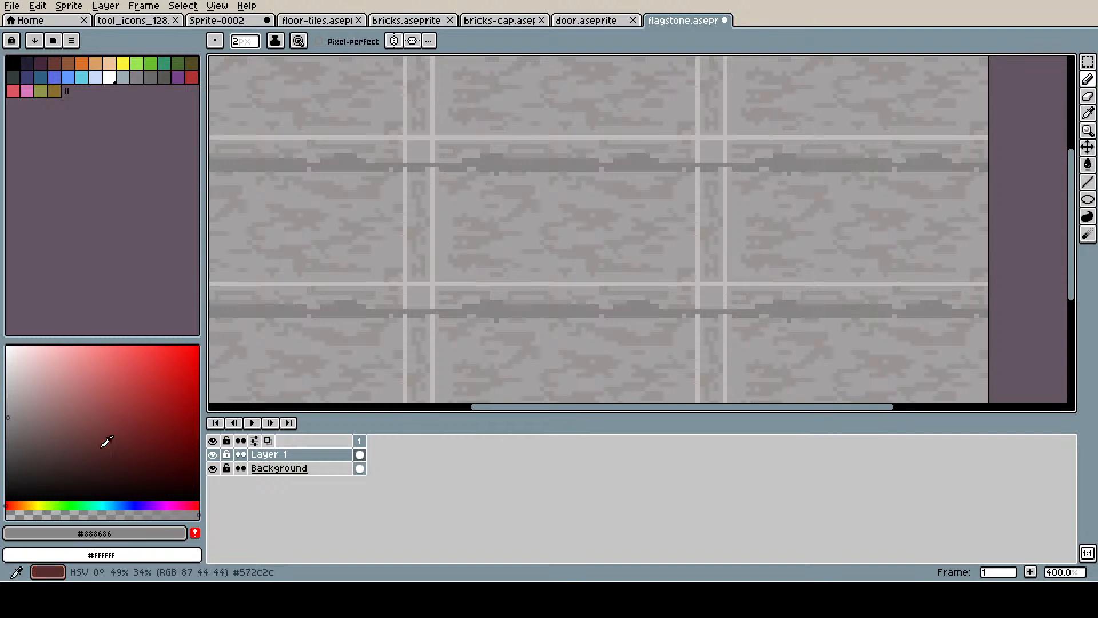
- Draw a straight darker grey #717171 line along the horizontal flagstone joint with the 1 px Line tool
click(8, 433)
click(7, 431)
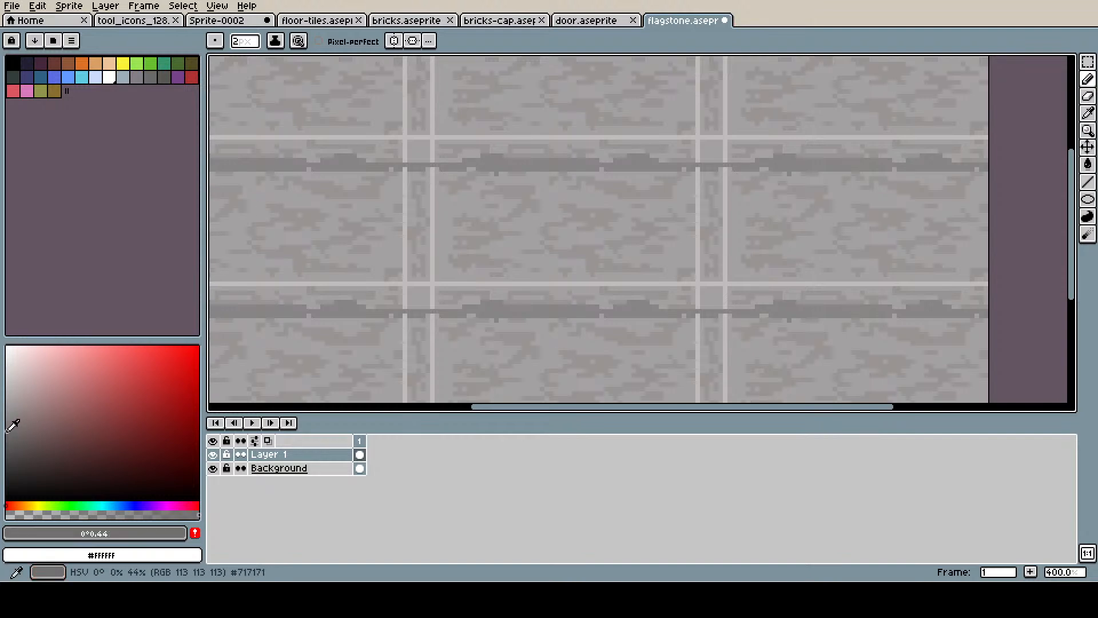
click(1087, 190)
click(639, 173)
drag(615, 166, 905, 167)
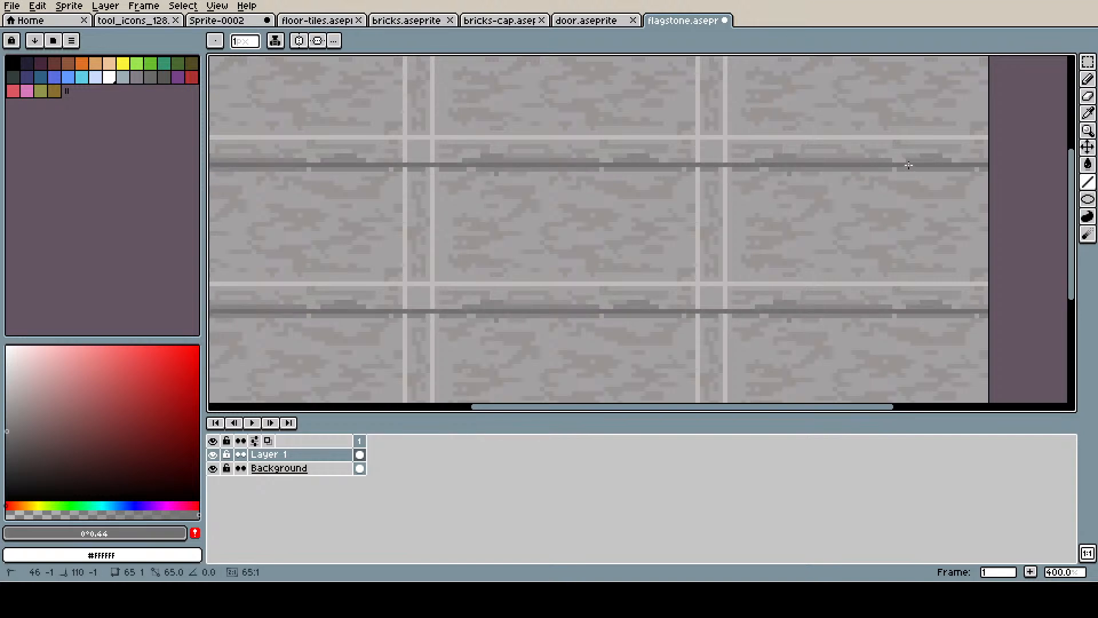
- Save the flagstone sprite and export it as flagstone.png
key(v)
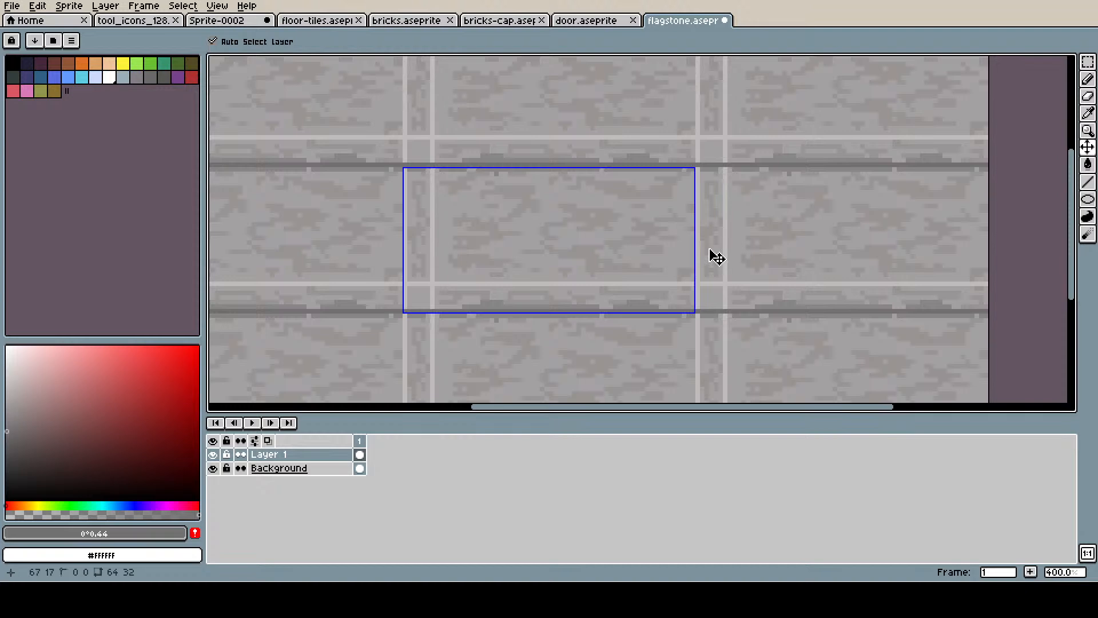
key(l)
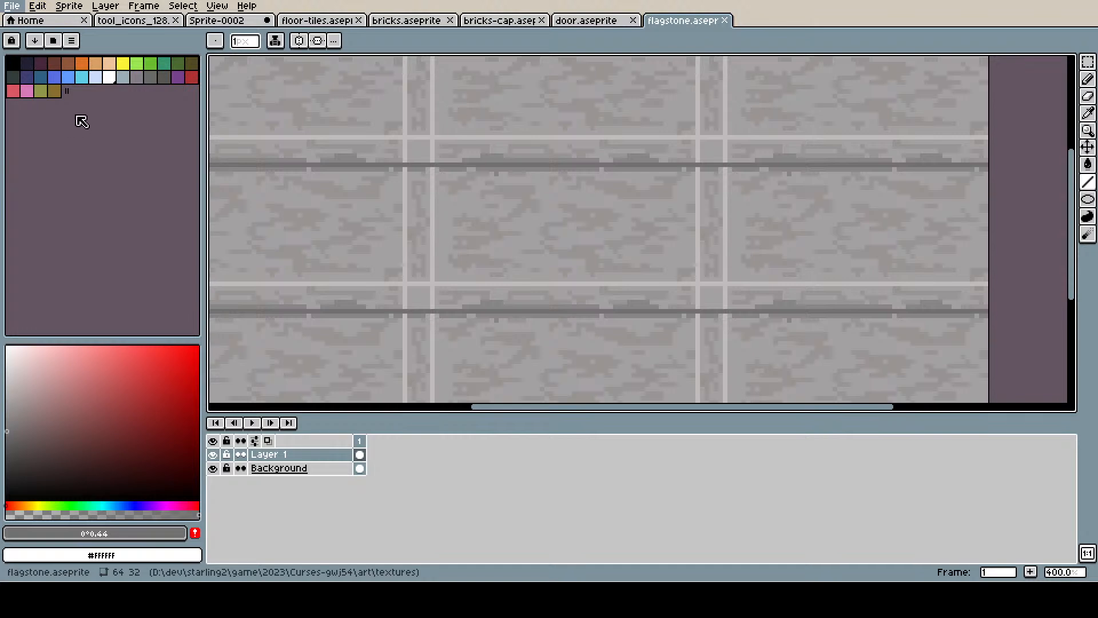
click(219, 119)
click(965, 279)
key(i)
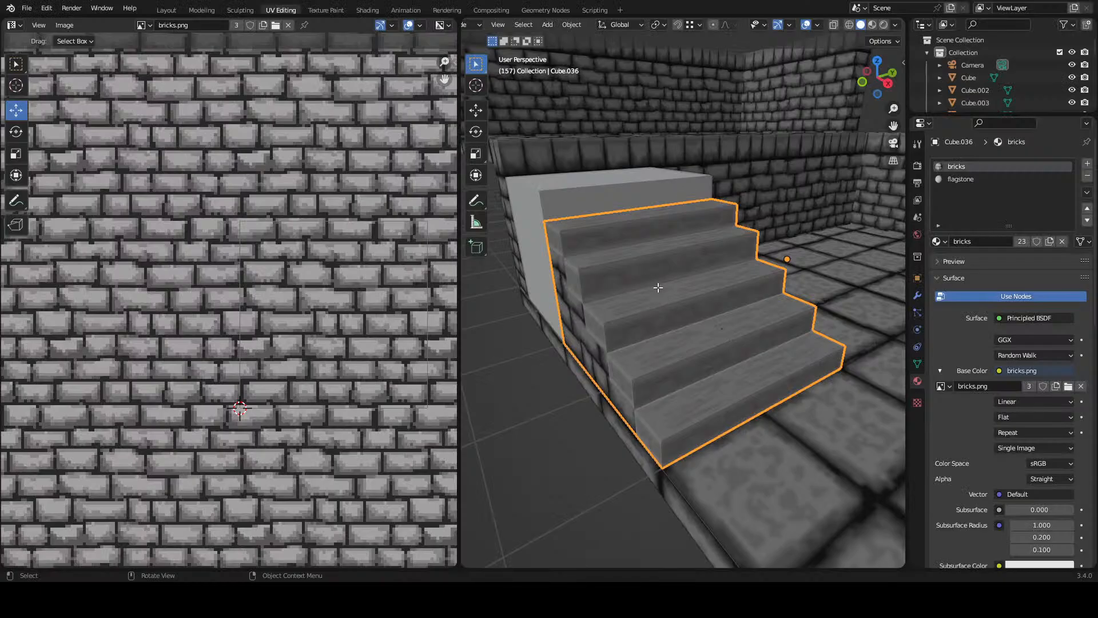
- Switch to Blender, select the middle step's tread in Edit Mode, and reload the flagstone.png image
key(Tab)
click(659, 294)
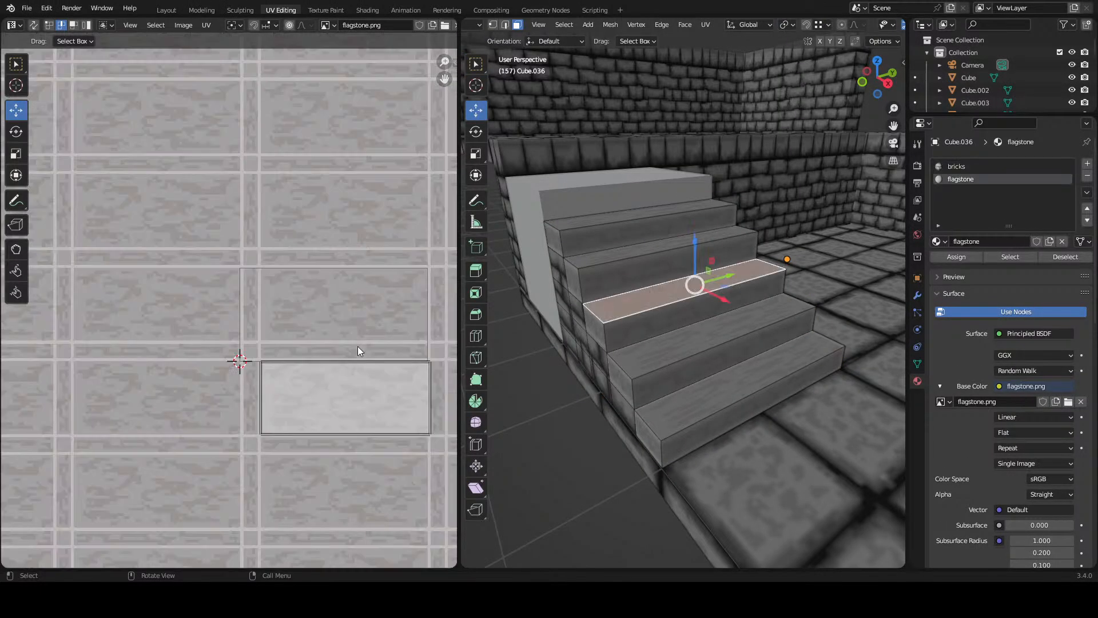
key(alt+r)
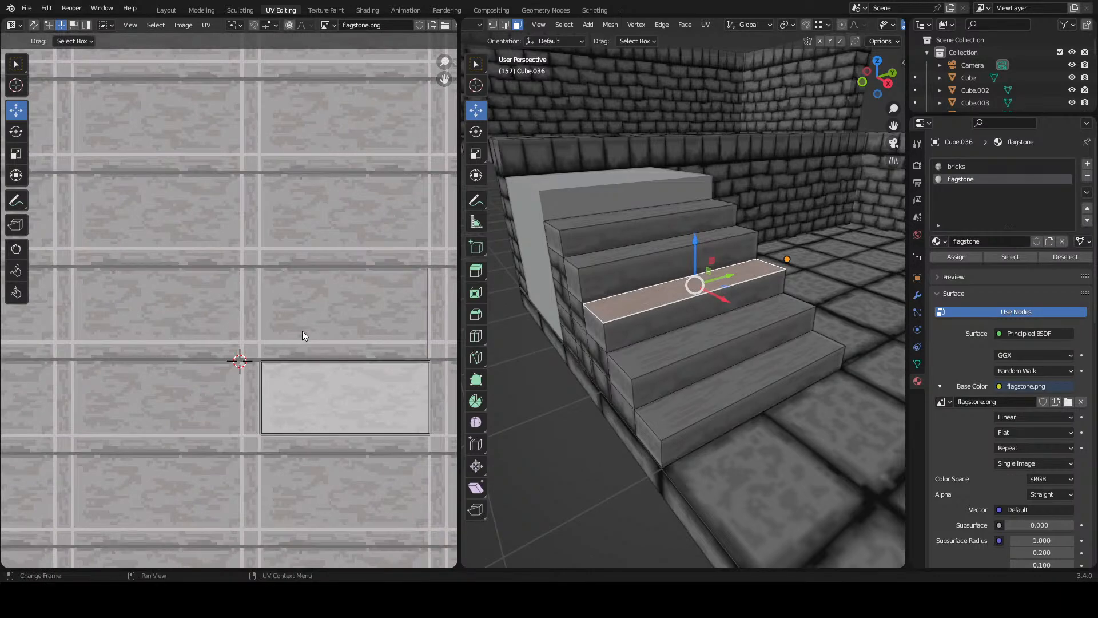
- Return to Object Mode, save the Blender file, and deselect the staircase to inspect its steps
drag(600, 285, 612, 300)
key(Tab)
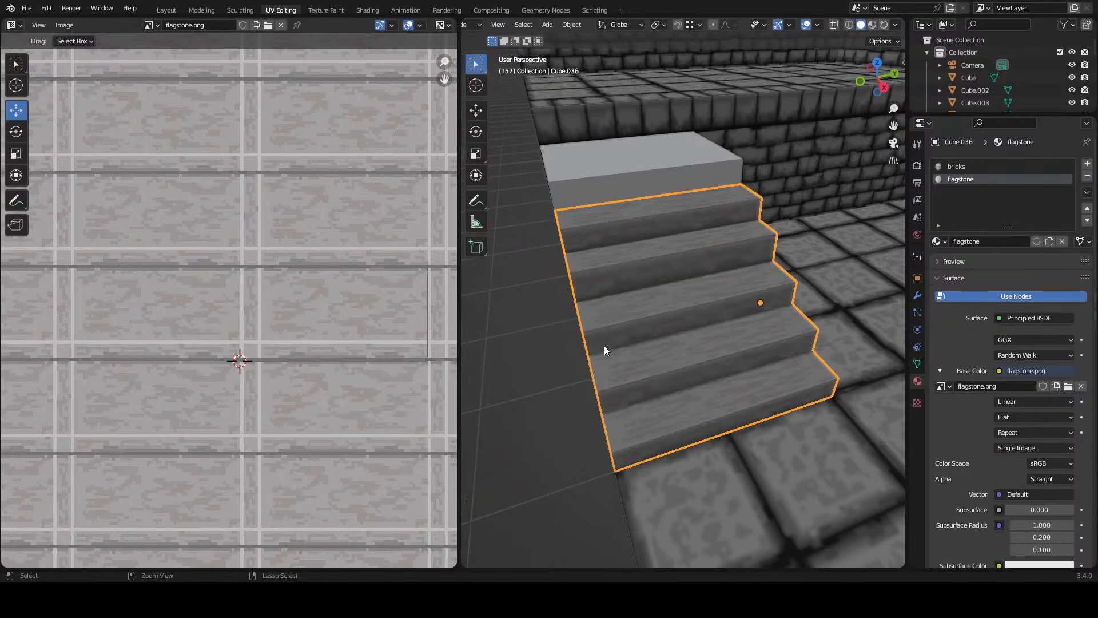
key(ctrl+s)
click(557, 398)
drag(561, 362, 615, 342)
drag(693, 301, 633, 261)
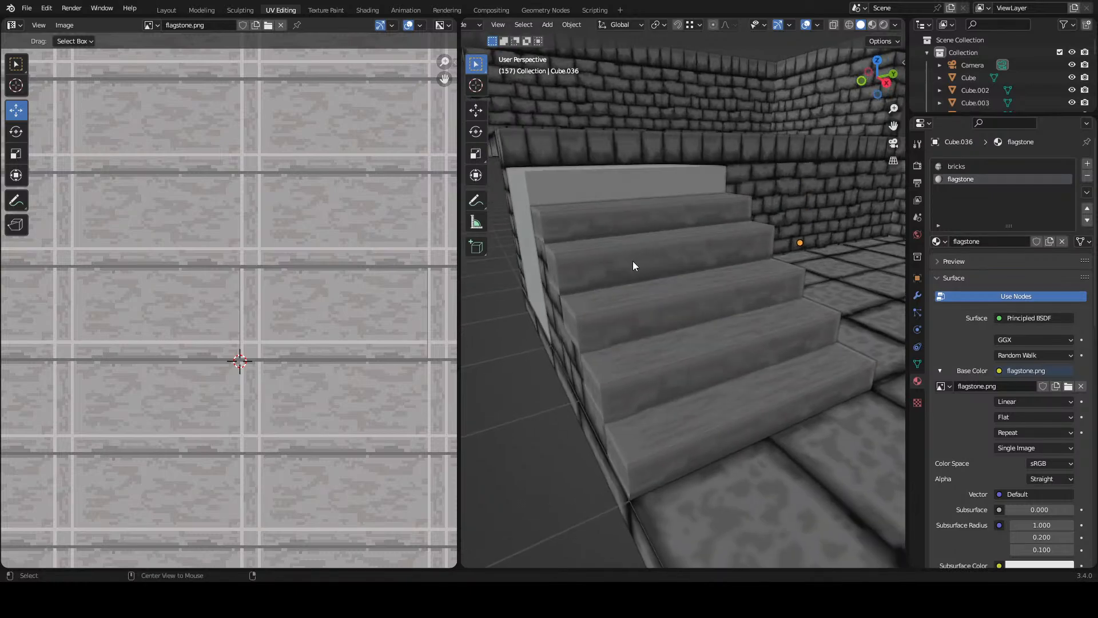
- Switch to Aseprite and try darkening the inner line of the vertical joint in grey #717171 with the Line tool
key(alt+Tab)
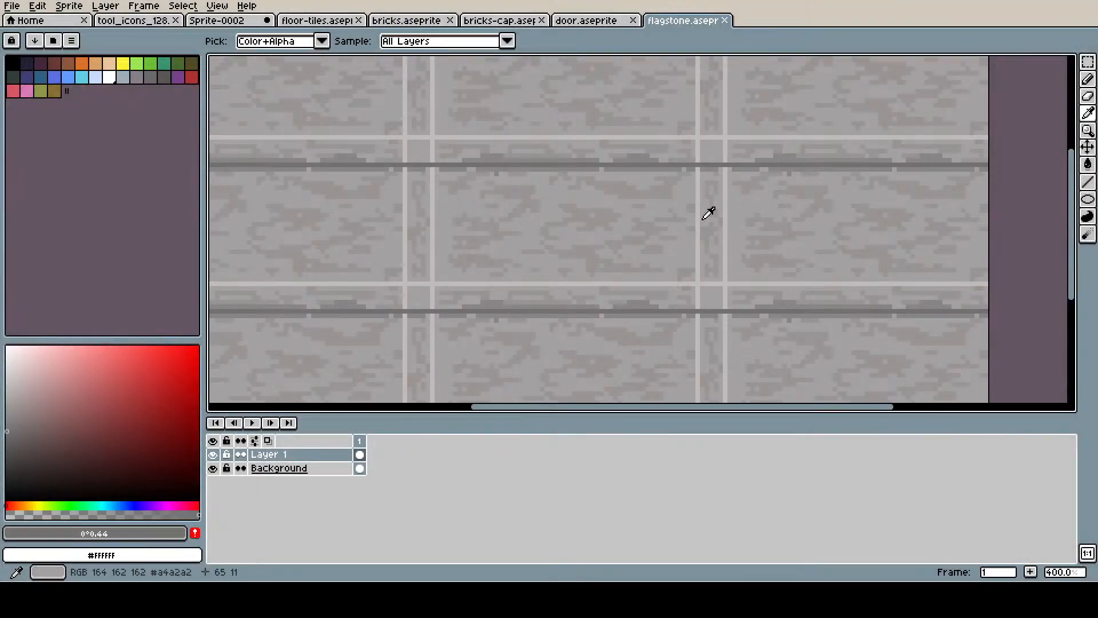
click(1086, 80)
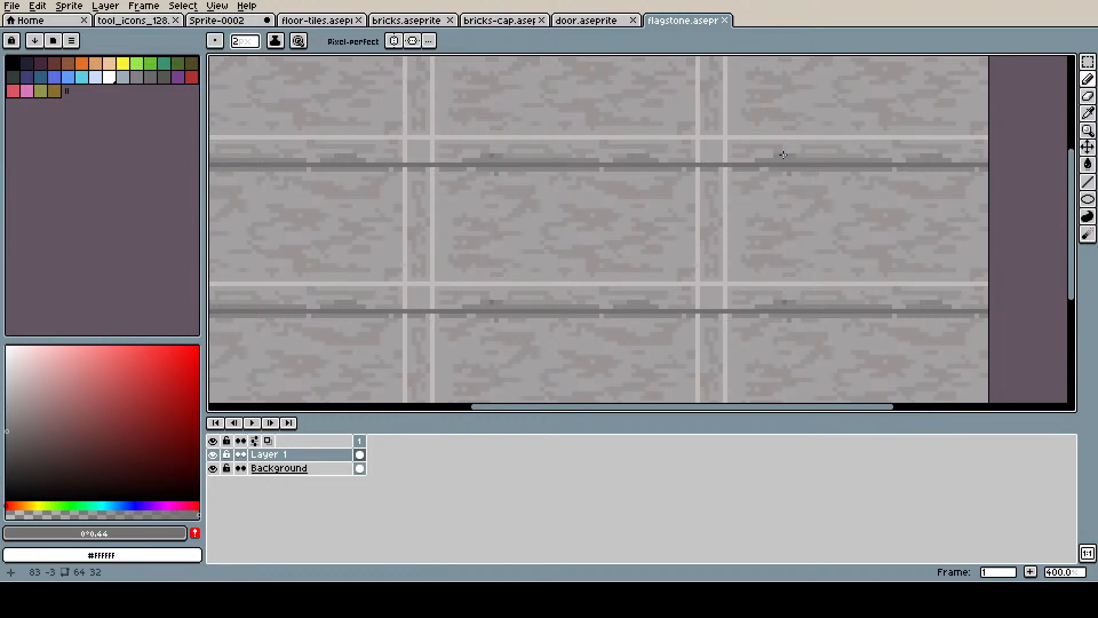
drag(725, 148, 718, 278)
key(ctrl+z)
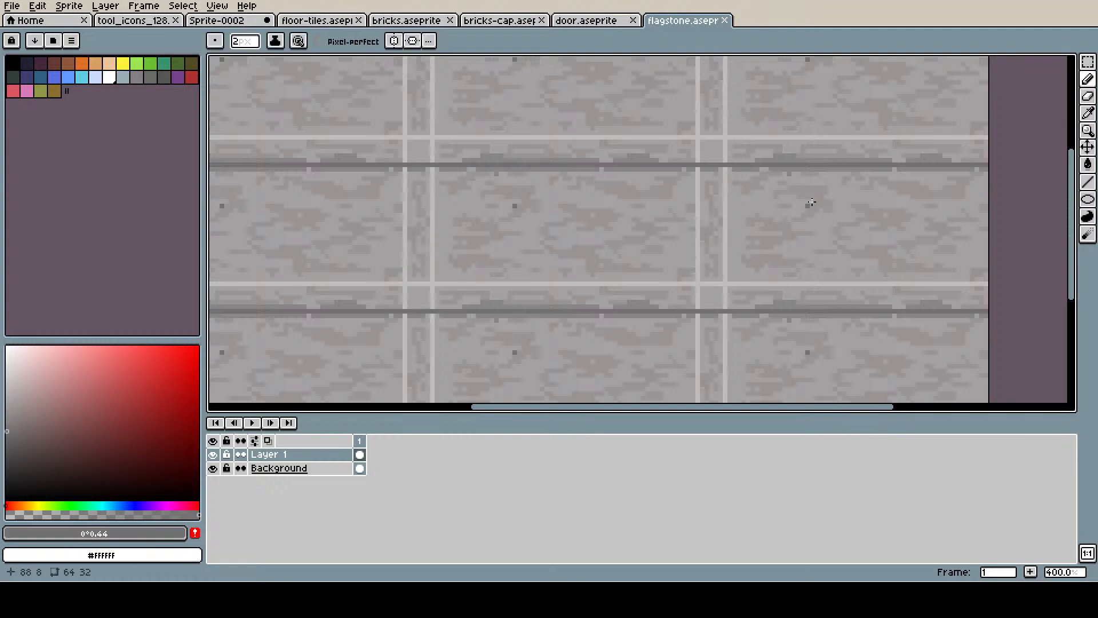
click(1087, 182)
drag(725, 179, 726, 325)
- Save and export the tile with the darkened inner vertical line, and reload flagstone.png in Blender
key(ctrl+s)
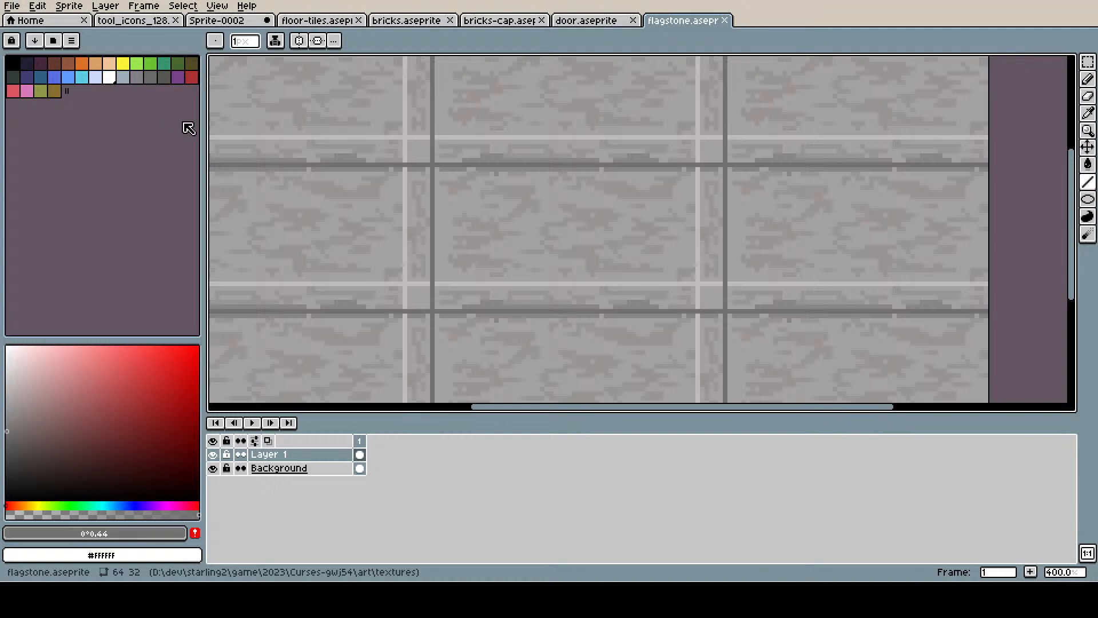
key(ctrl+shift+x)
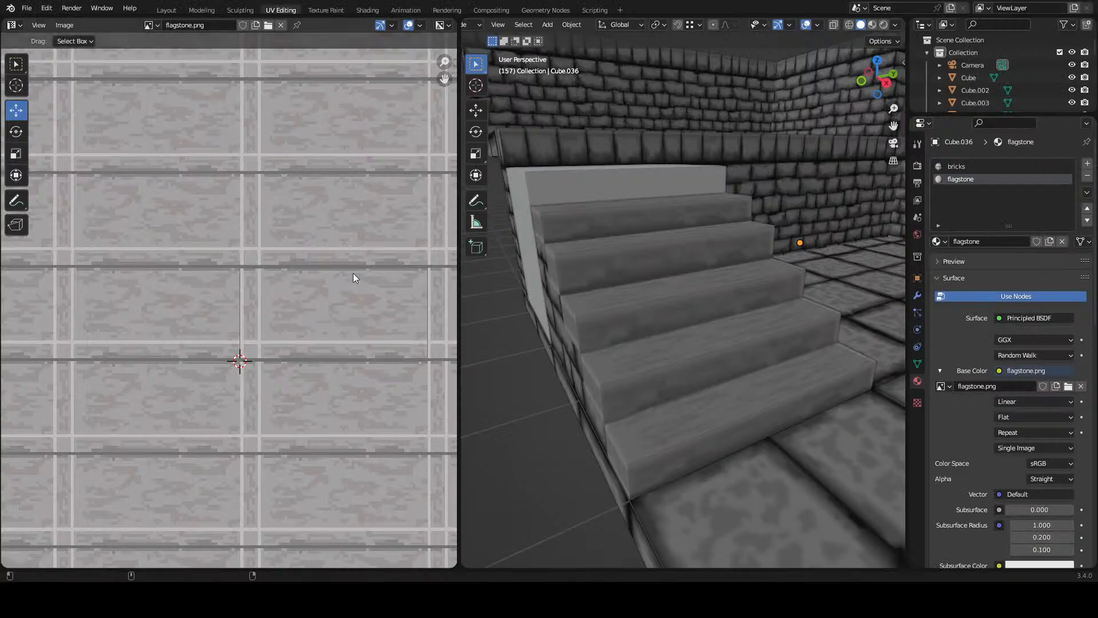
key(alt+r)
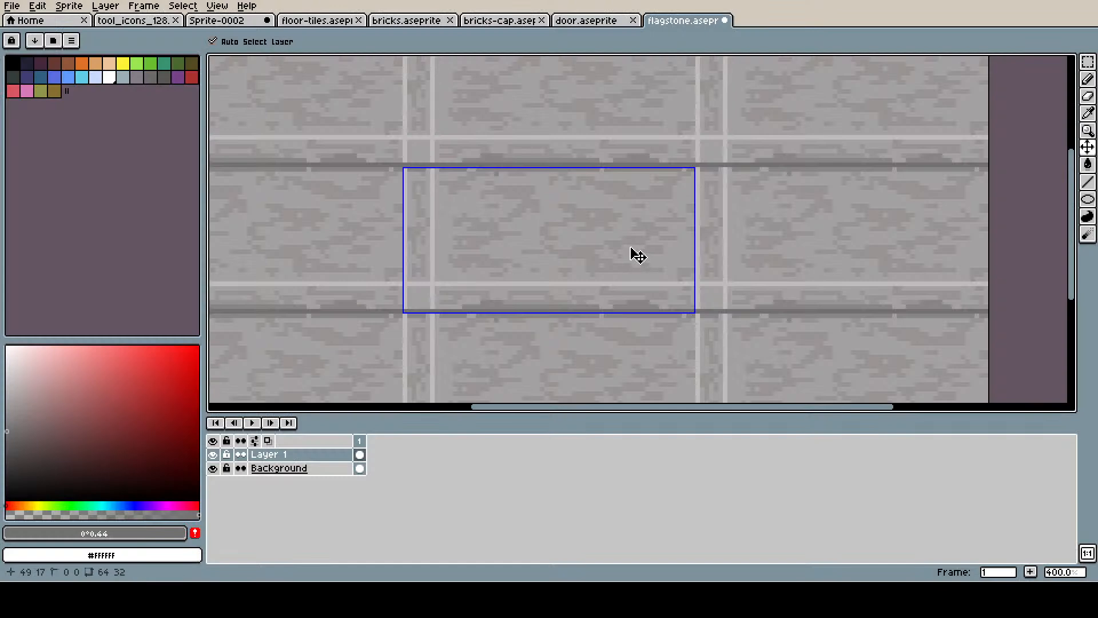
- In Aseprite, draw a vertical grey #717171 line down the flagstone tile's outer left edge
key(ctrl+d)
key(b)
drag(697, 144, 697, 294)
- Save and export the tile with the darkened outer edge, and reload flagstone.png in Blender to check the stairs
key(ctrl+a)
key(ctrl+d)
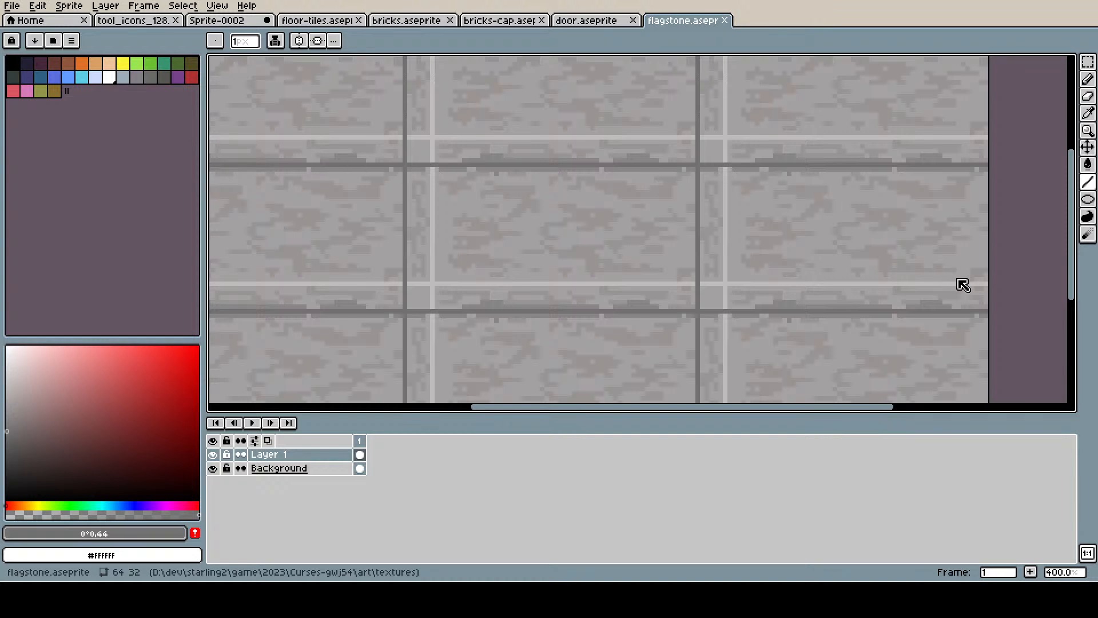
key(ctrl+shift+x)
key(i)
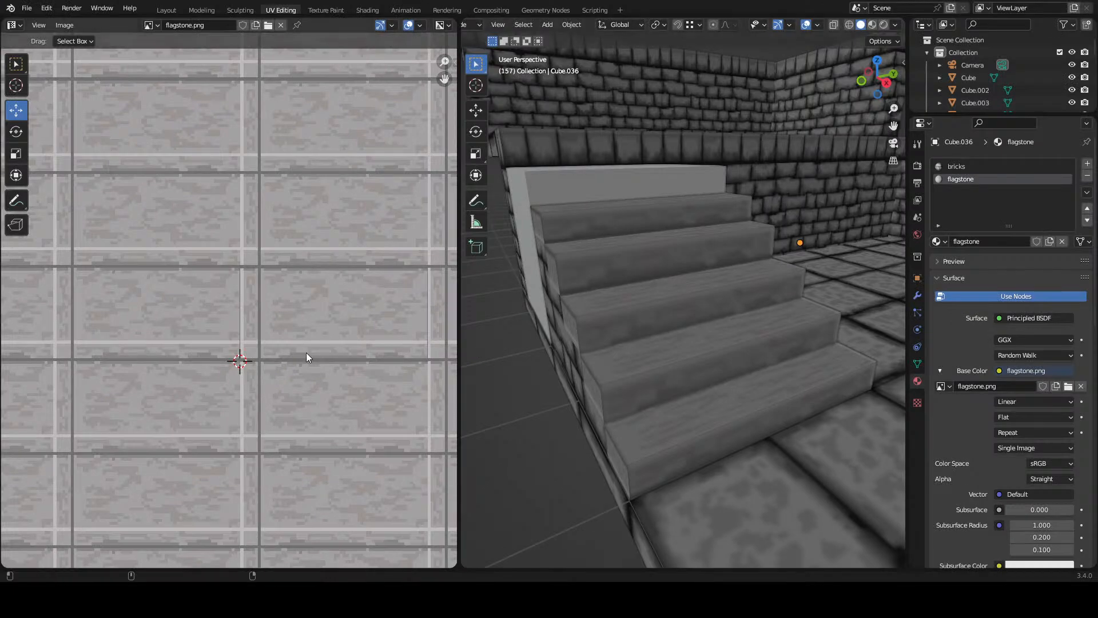
key(alt+r)
drag(644, 330, 674, 290)
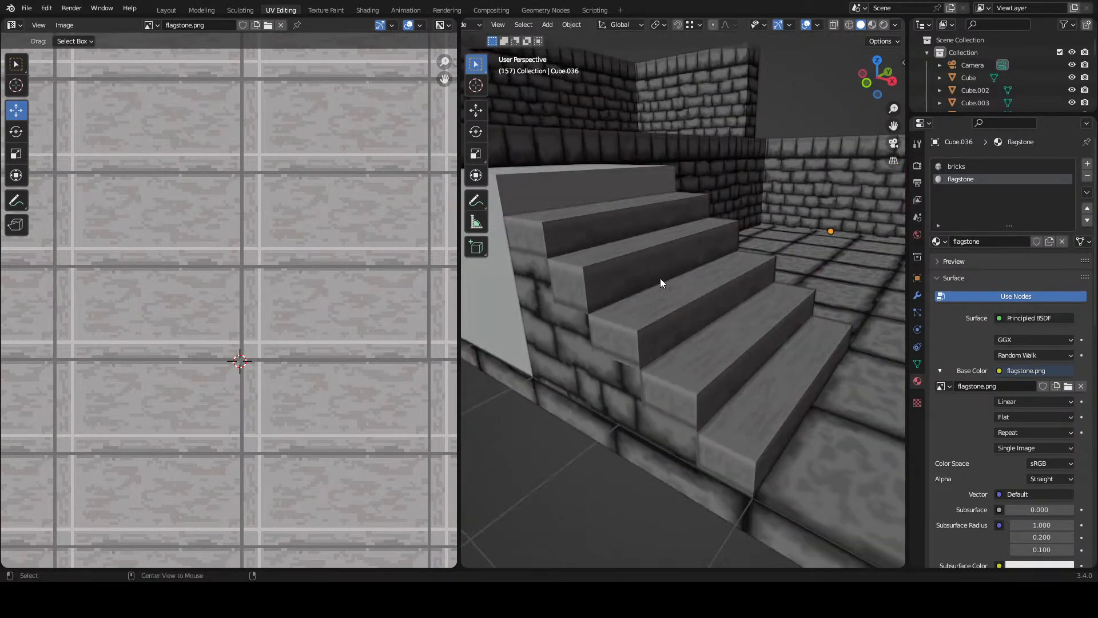
- In Aseprite, turn off the tiled preview and place a horizontally flipped copy of the 7 × 32 px left border strip at 57, 0
key(alt+Tab)
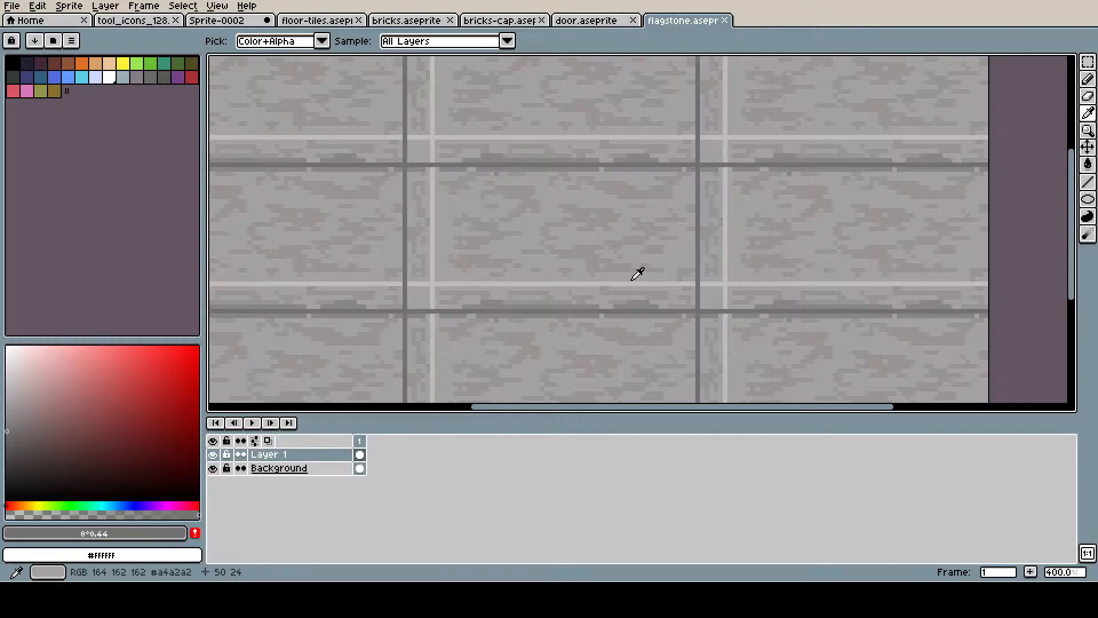
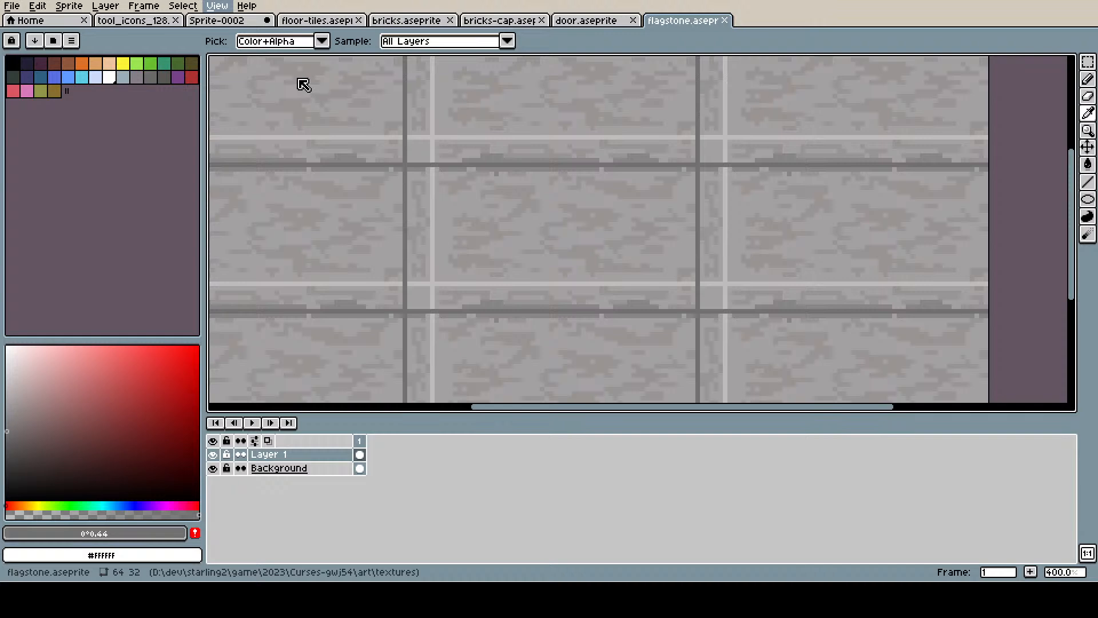
click(379, 79)
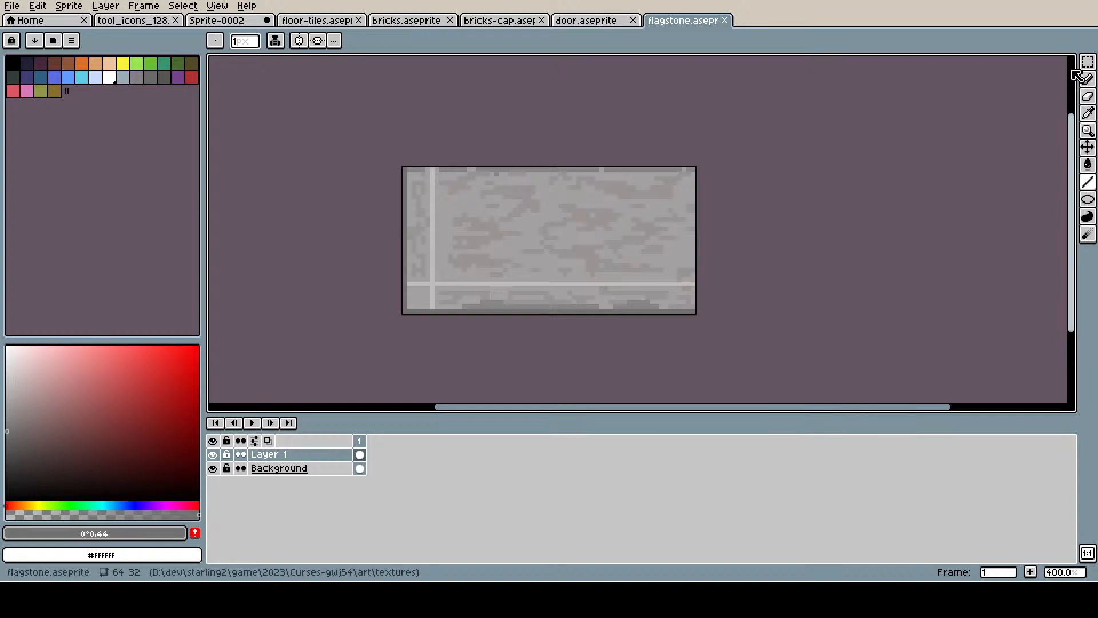
click(1087, 61)
drag(400, 165, 431, 339)
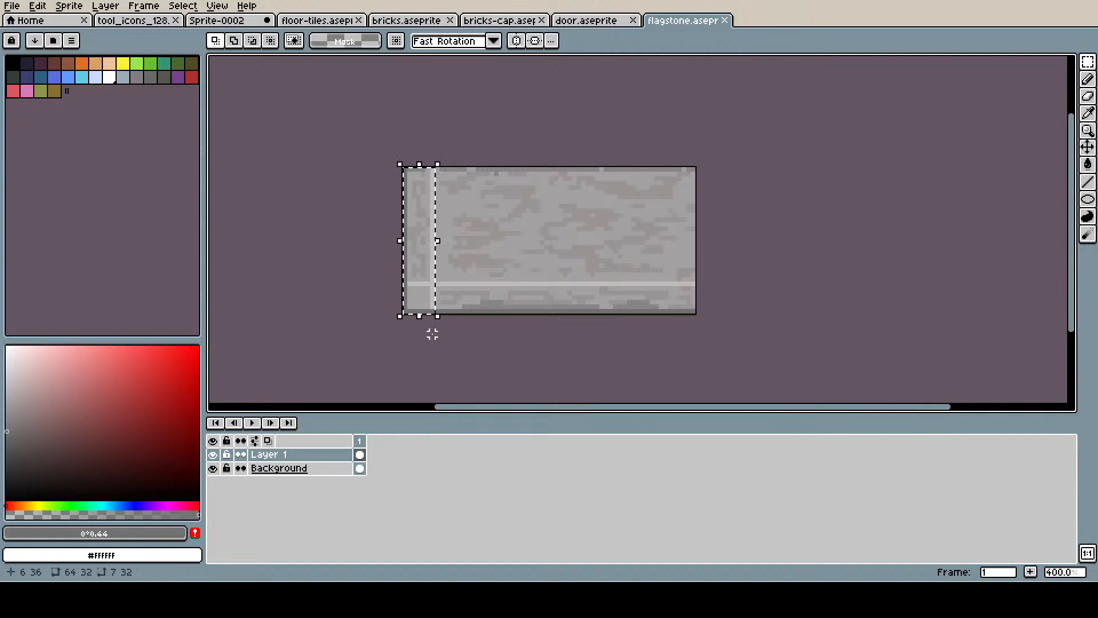
click(437, 309)
drag(421, 277, 691, 280)
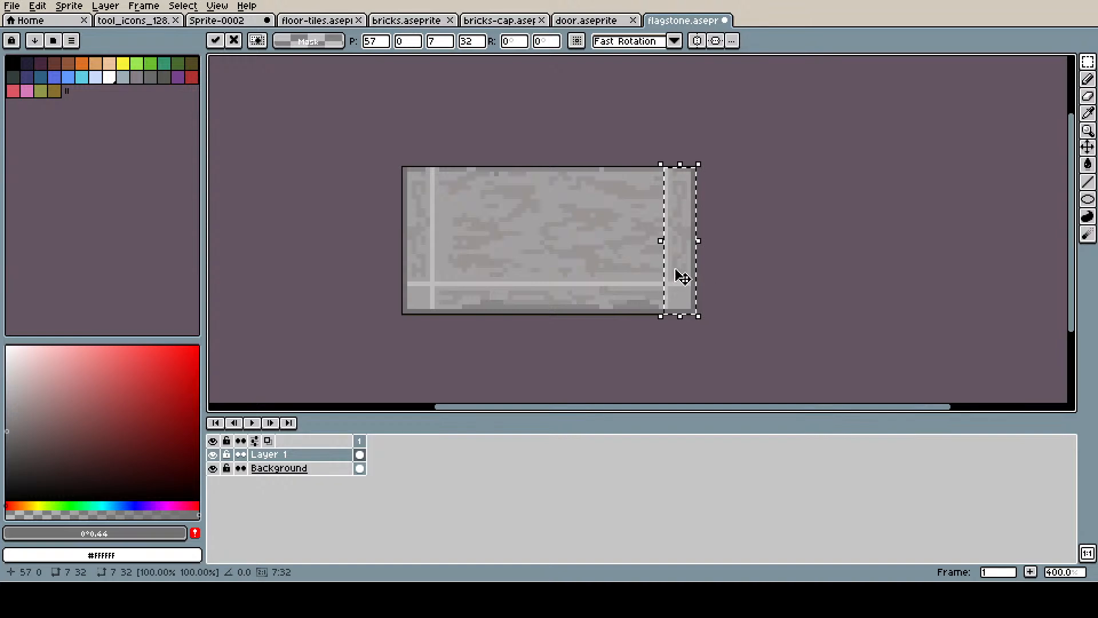
click(729, 211)
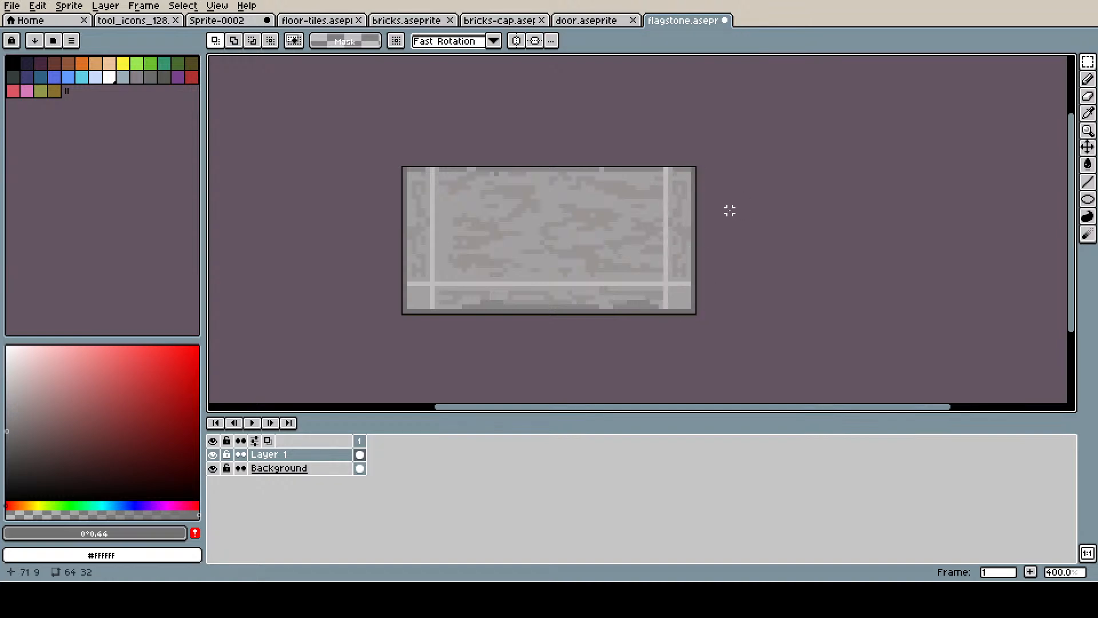
- Save and export the tile with both side borders, and reload flagstone.png in Blender to check the step fronts
key(ctrl+s)
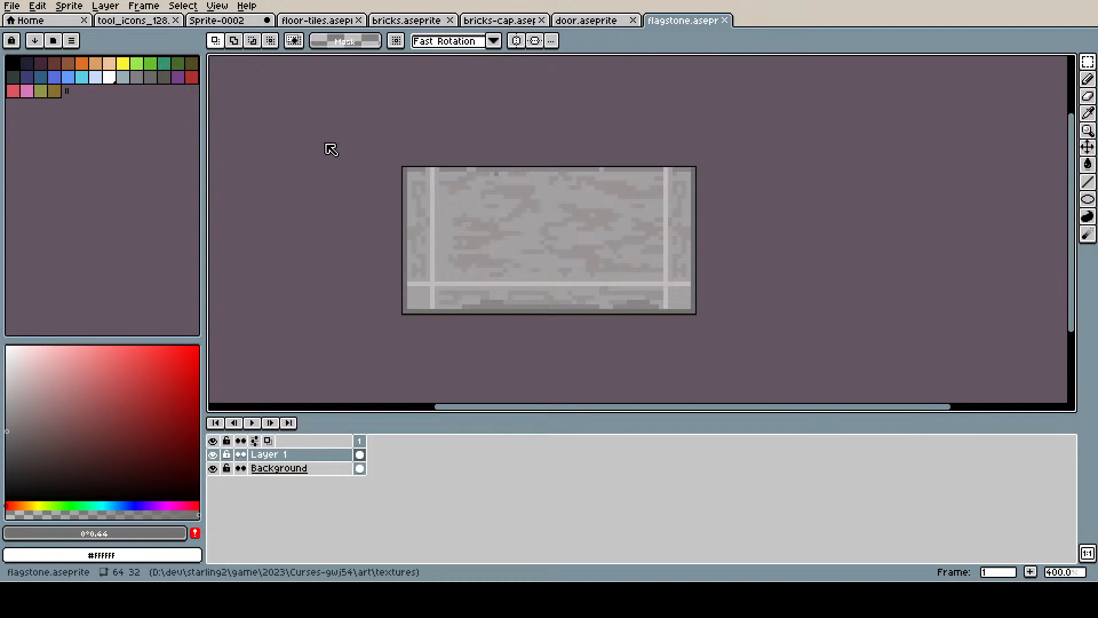
key(ctrl+e)
key(i)
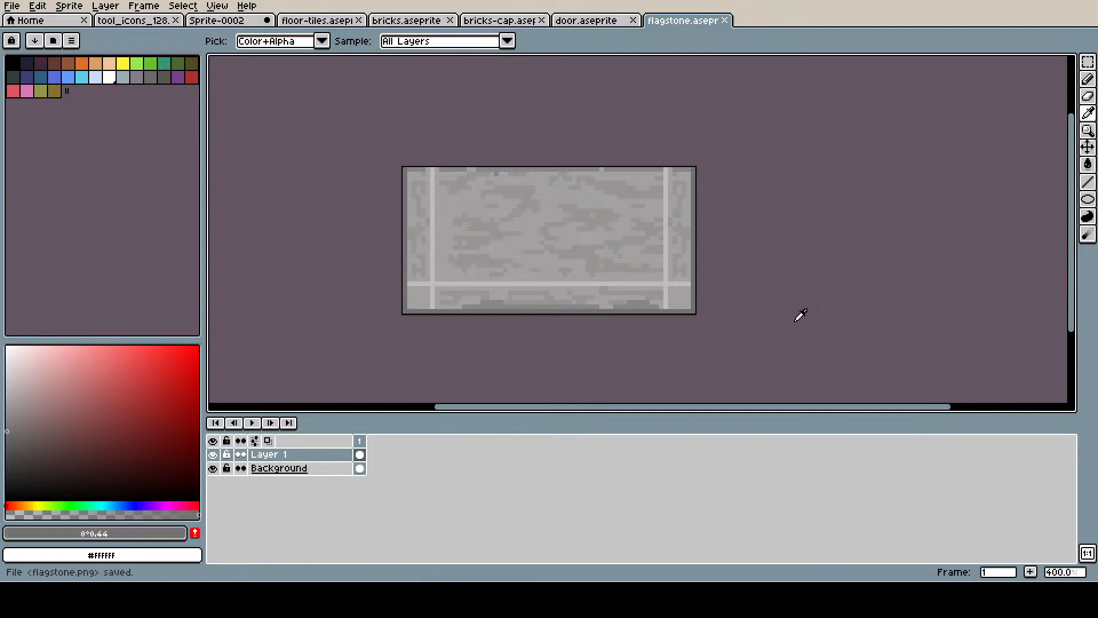
key(alt+Tab)
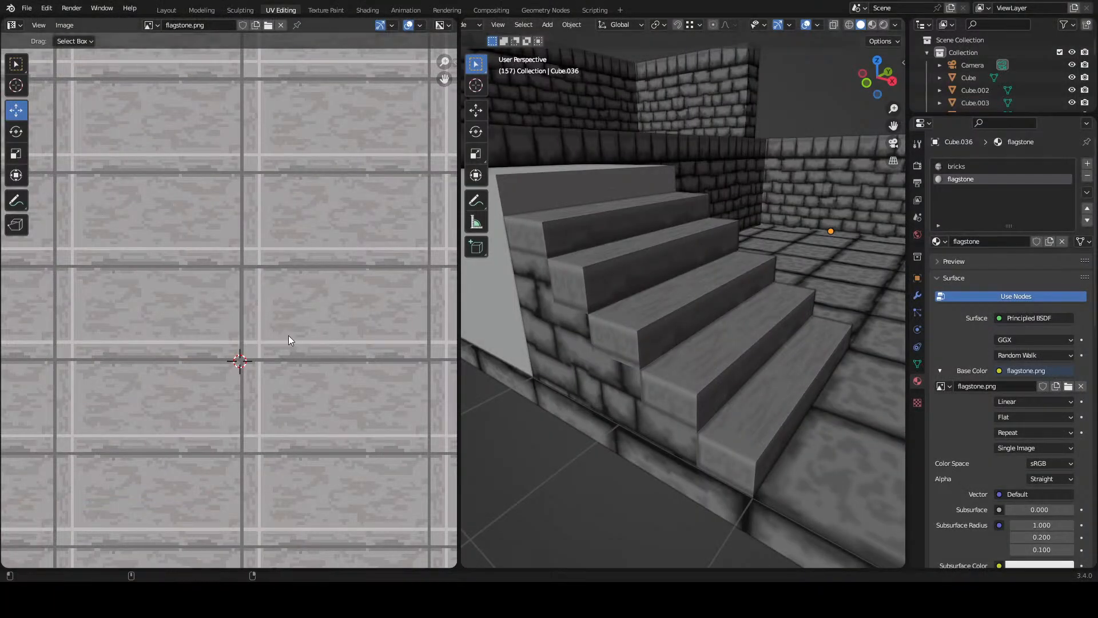
key(alt+r)
drag(664, 270, 626, 265)
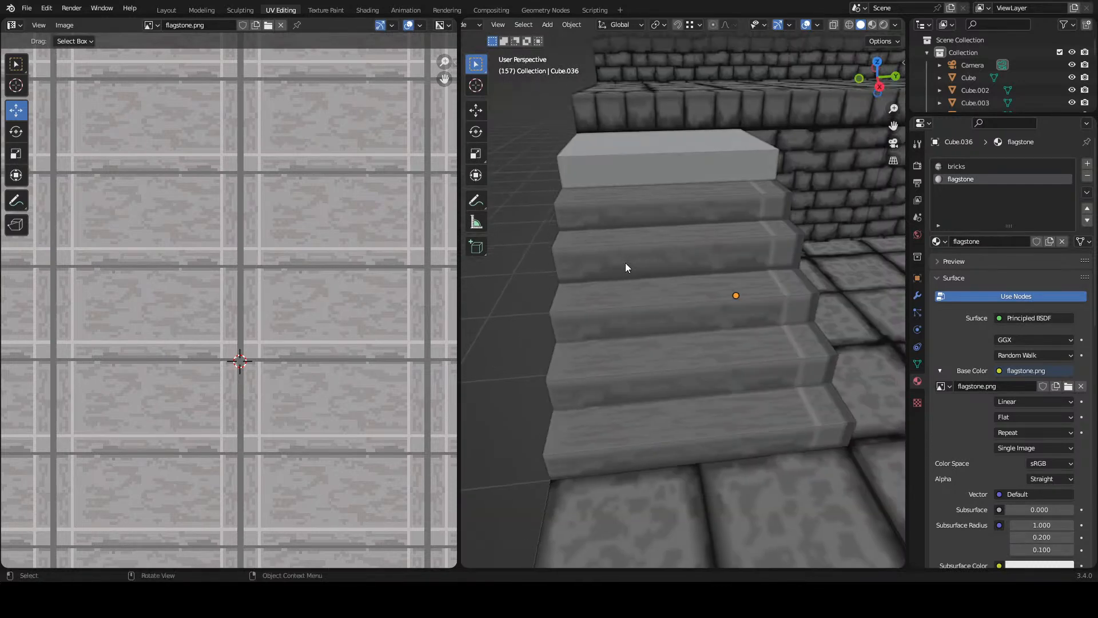
- Open the textured staircase mesh for editing and select the tread face of its top step
click(636, 256)
key(Tab)
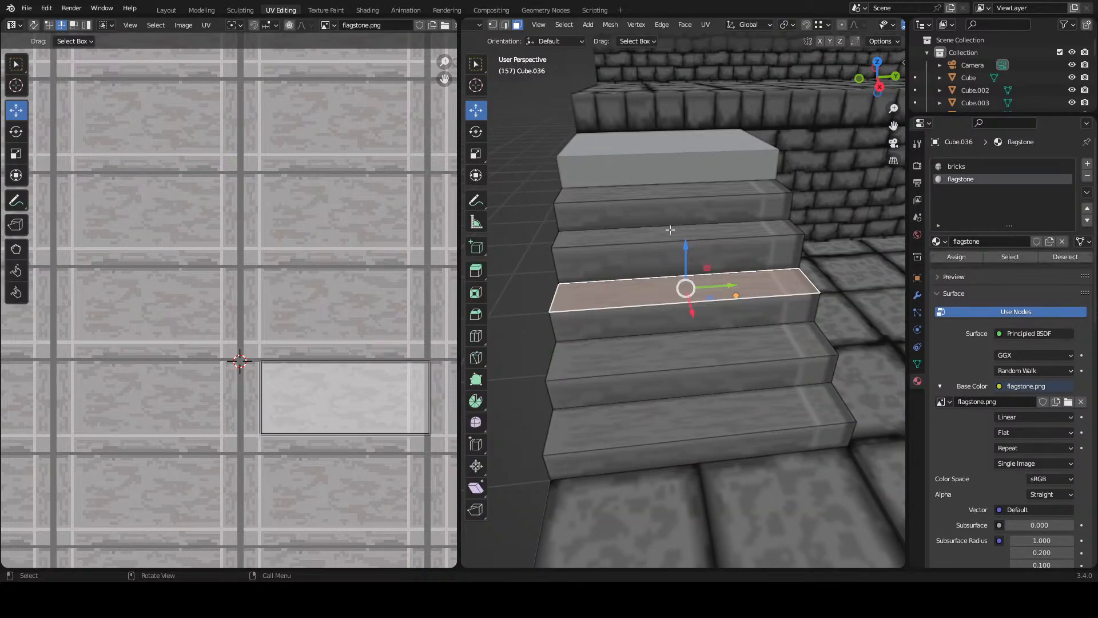
drag(698, 231, 716, 200)
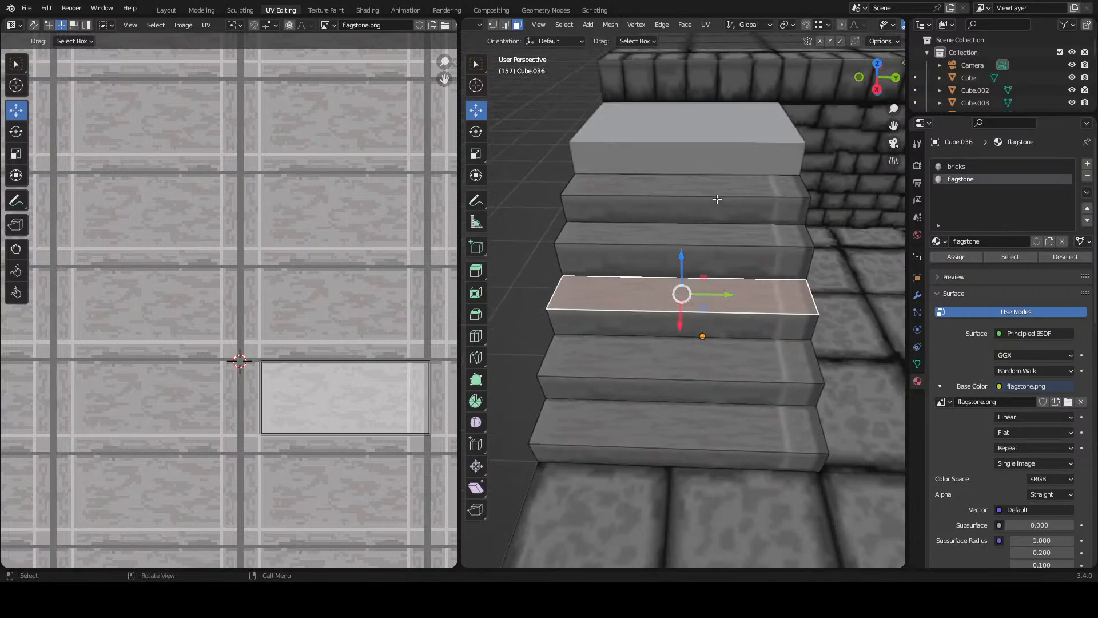
click(723, 188)
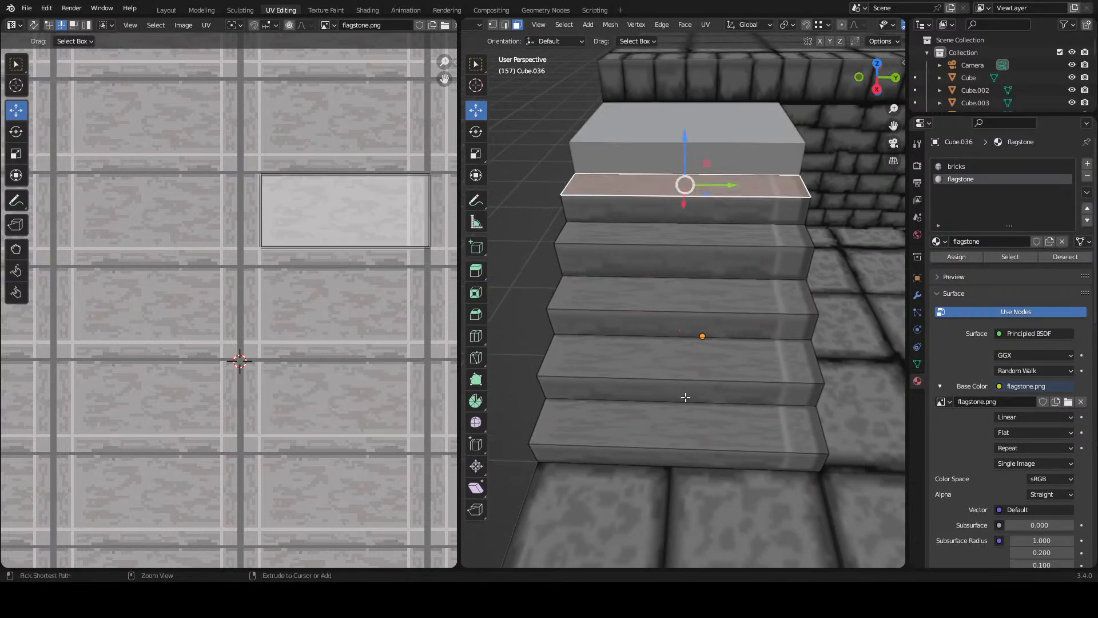
ctrl+click(682, 433)
drag(682, 433, 653, 321)
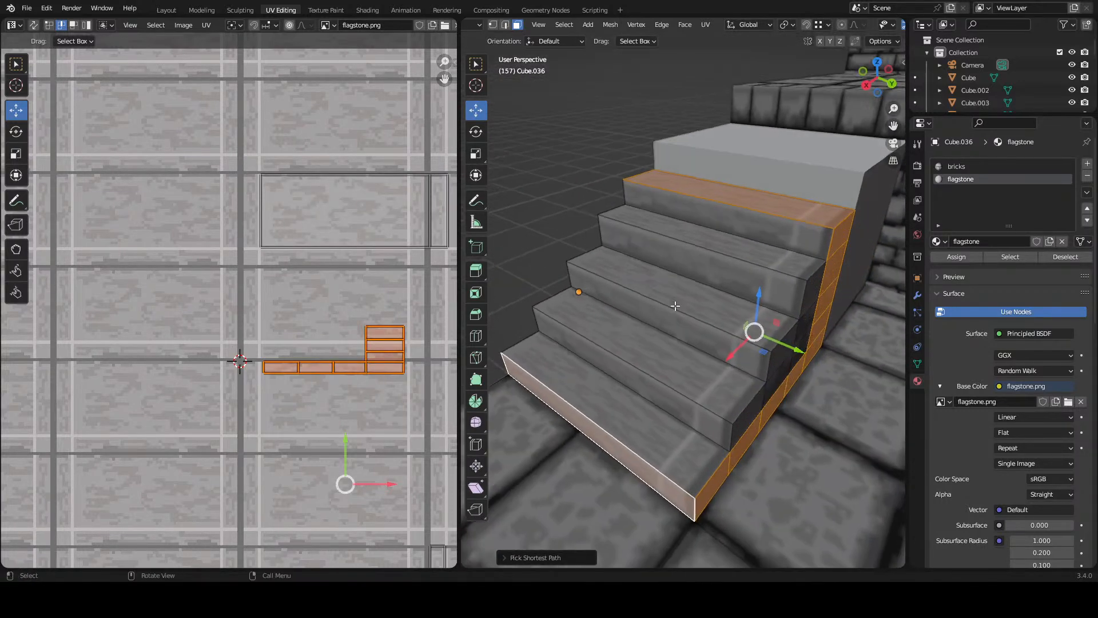
key(ctrl+z)
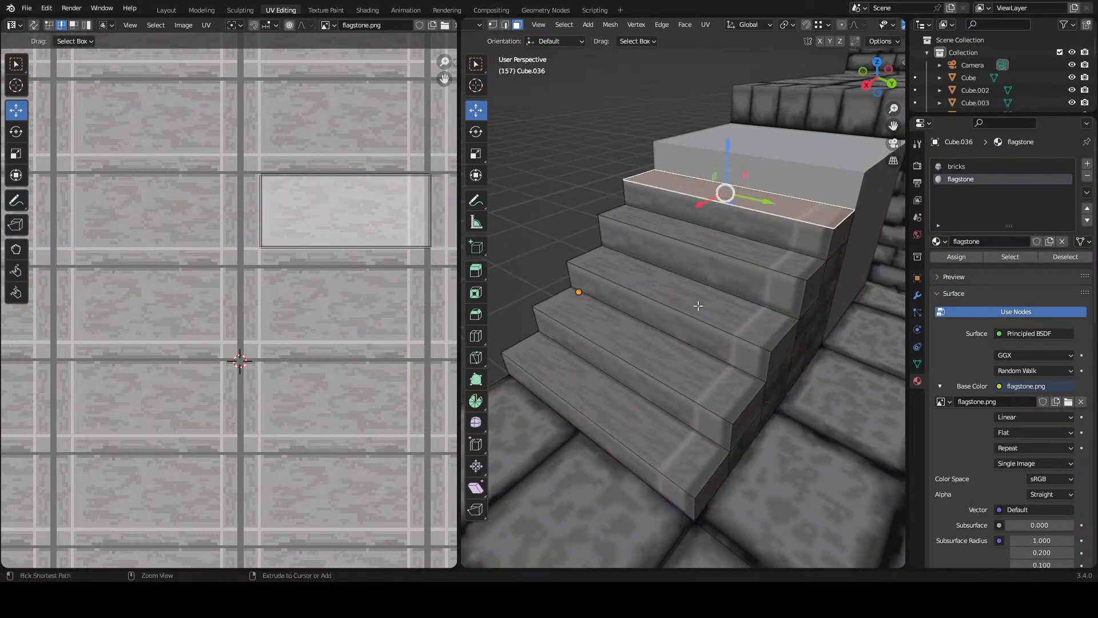
- Extend the selection over all treads and risers down to the lowest riser, plus the end faces of the four lower steps
ctrl+click(696, 307)
ctrl+click(629, 455)
drag(629, 455, 623, 460)
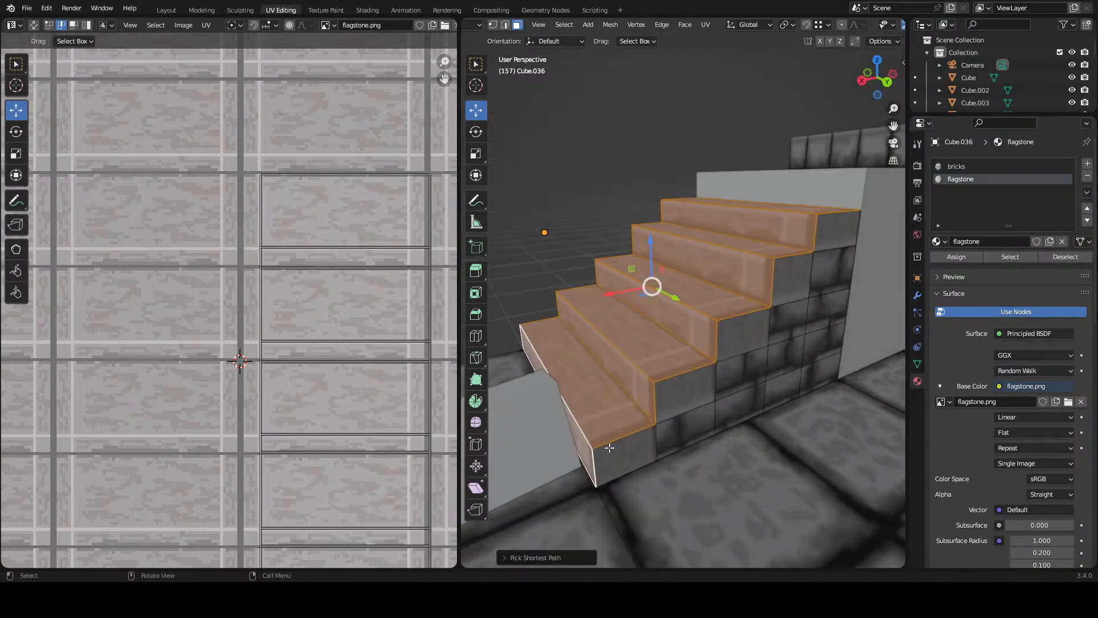
shift+click(676, 402)
shift+click(792, 277)
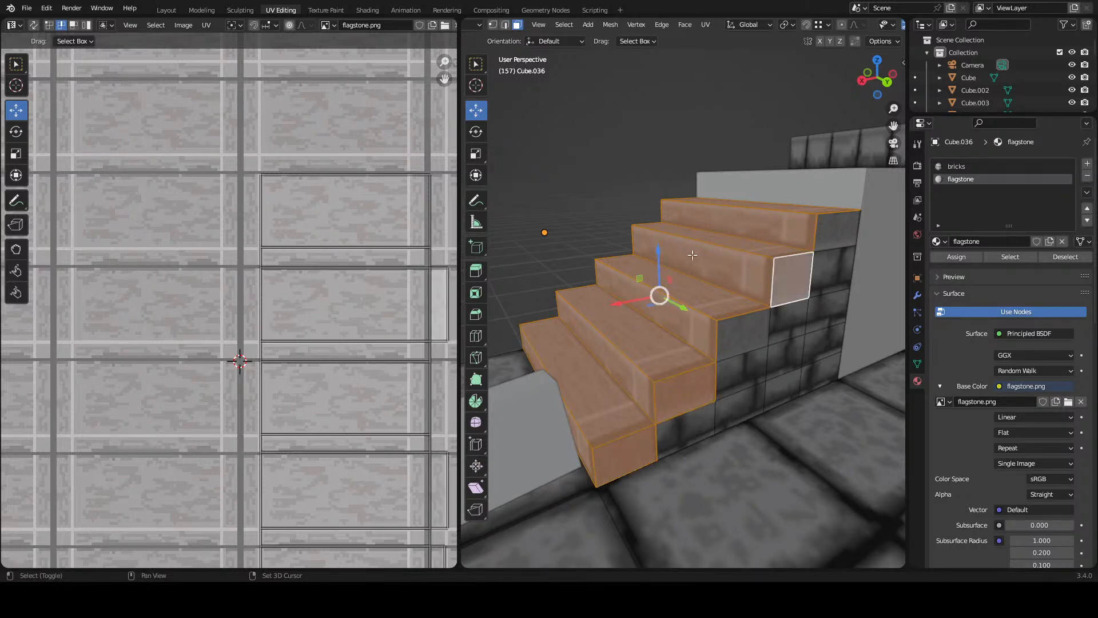
shift+click(741, 333)
- In the UV layout, select the outer UV column holding the step end faces and the adjoining tread and riser edges
drag(297, 301, 236, 285)
drag(312, 206, 269, 304)
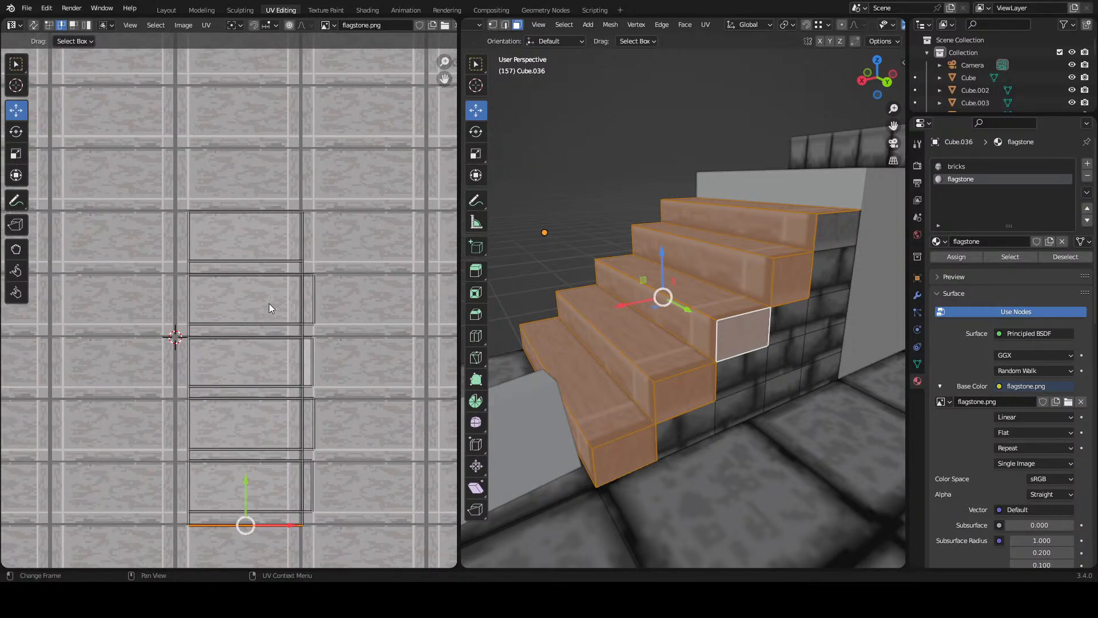
key(a)
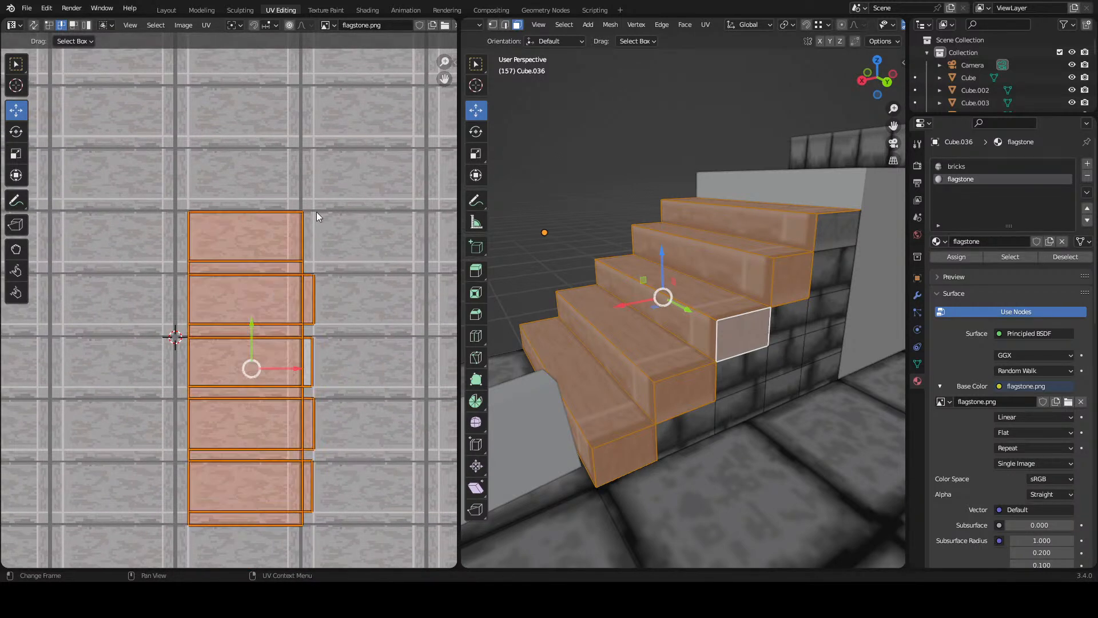
drag(355, 164, 293, 534)
drag(350, 368, 338, 368)
scroll(325, 244, up, 2)
drag(325, 244, 293, 252)
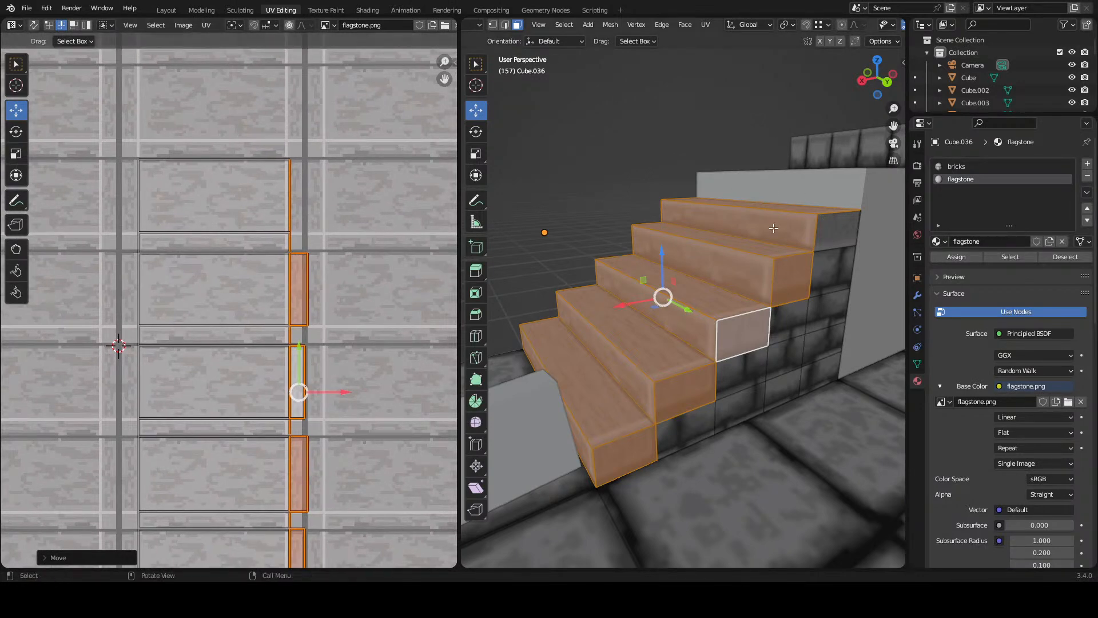
key(ctrl+z)
- Add the top step's end face to the selection and shift the whole outer UV column inward to the flagstone's dark vertical joint
shift+click(812, 232)
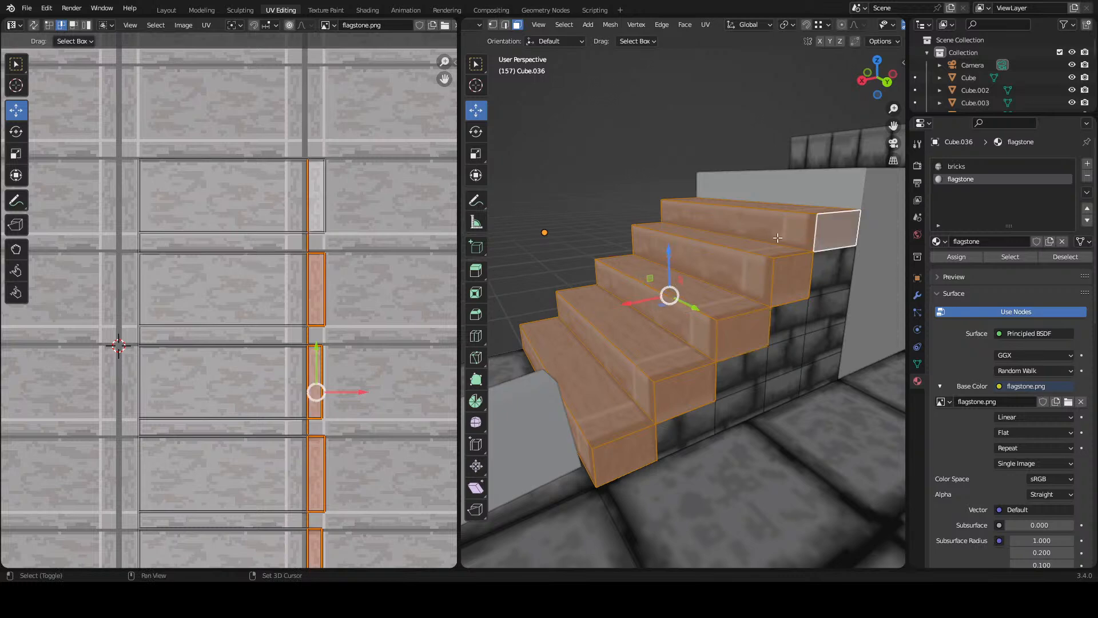
drag(362, 116, 291, 247)
drag(356, 396, 335, 393)
drag(298, 358, 305, 241)
scroll(307, 243, up, 1)
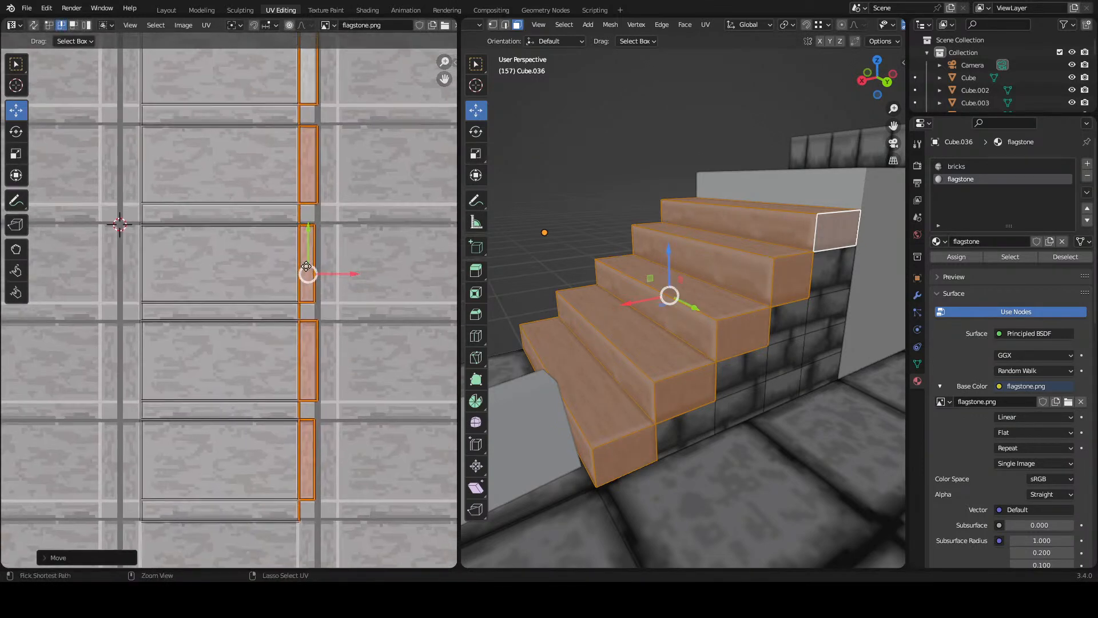
- Move the outer UV edges of the middle and lowest step ends outward onto the dark joint, and save room_pieces.blend
click(321, 250)
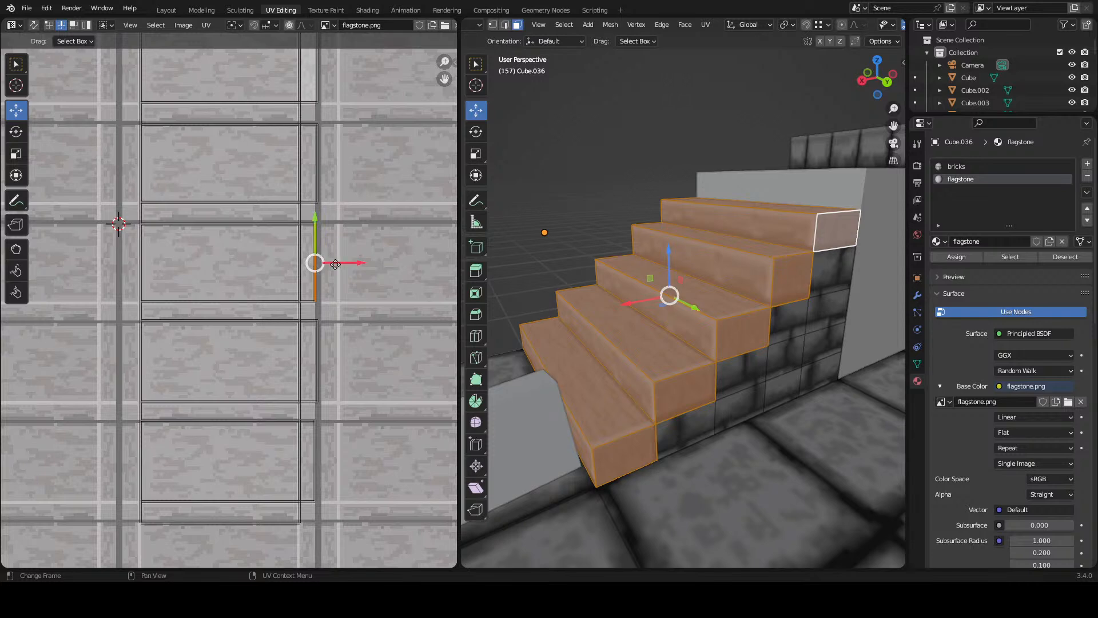
drag(314, 262, 318, 430)
drag(361, 263, 357, 261)
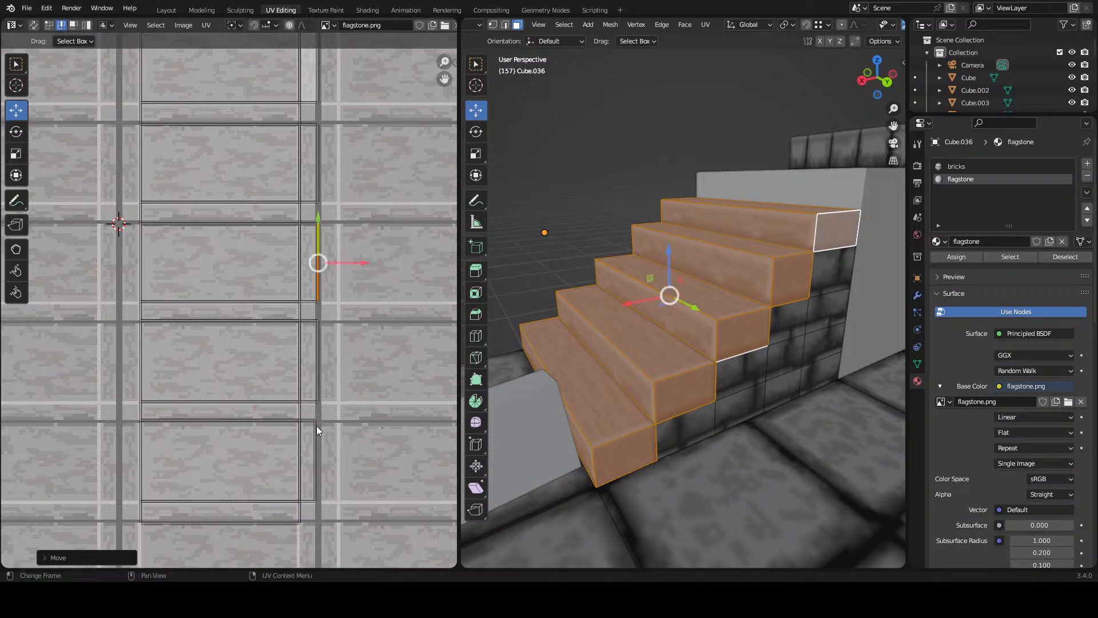
click(314, 459)
drag(358, 462, 361, 462)
drag(344, 415, 345, 416)
mouse_move(353, 191)
mouse_down()
mouse_move(350, 341)
mouse_move(350, 183)
mouse_up()
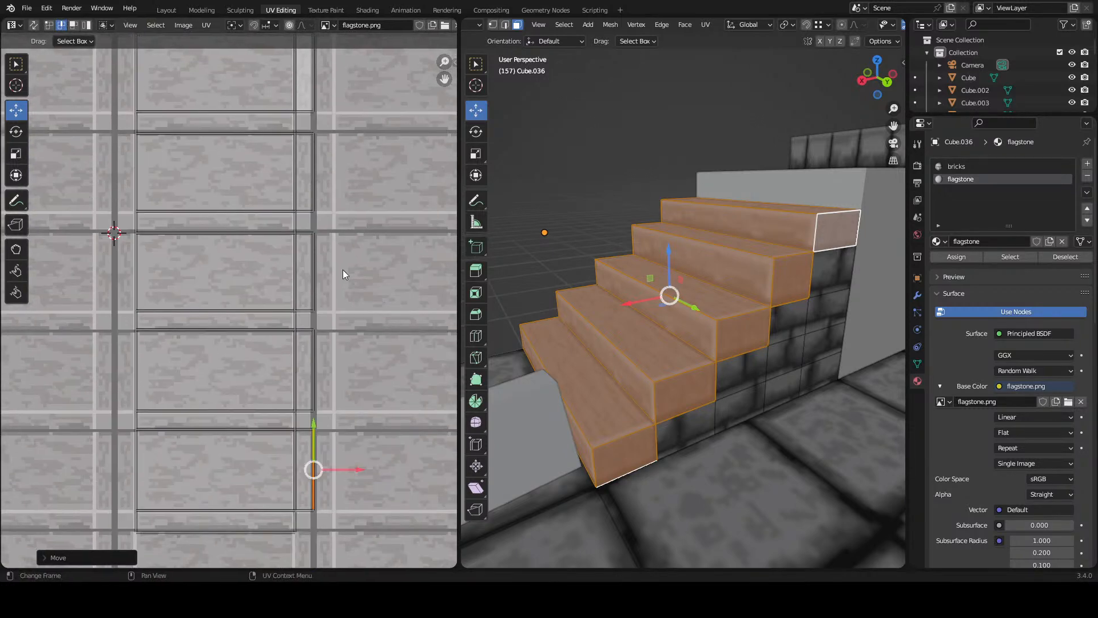
key(ctrl+s)
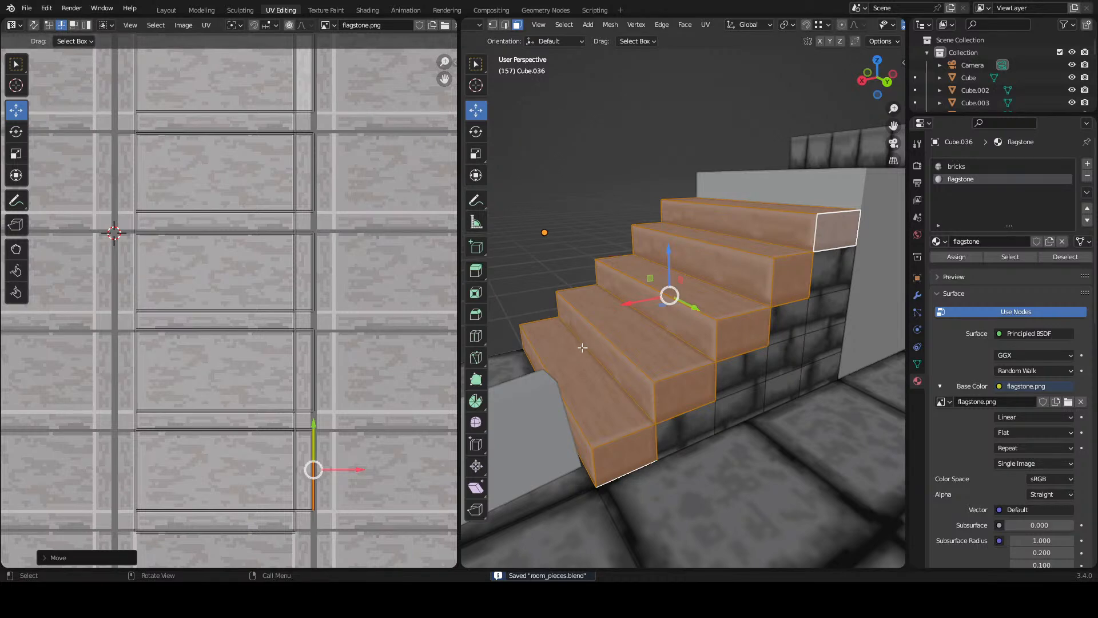
drag(577, 333, 570, 309)
drag(591, 309, 656, 297)
key(ctrl+s)
- Isolate the untextured landing block above the stairs, delete its bottom face, restore the full scene and save the file
drag(678, 249, 615, 304)
click(615, 297)
key(Tab)
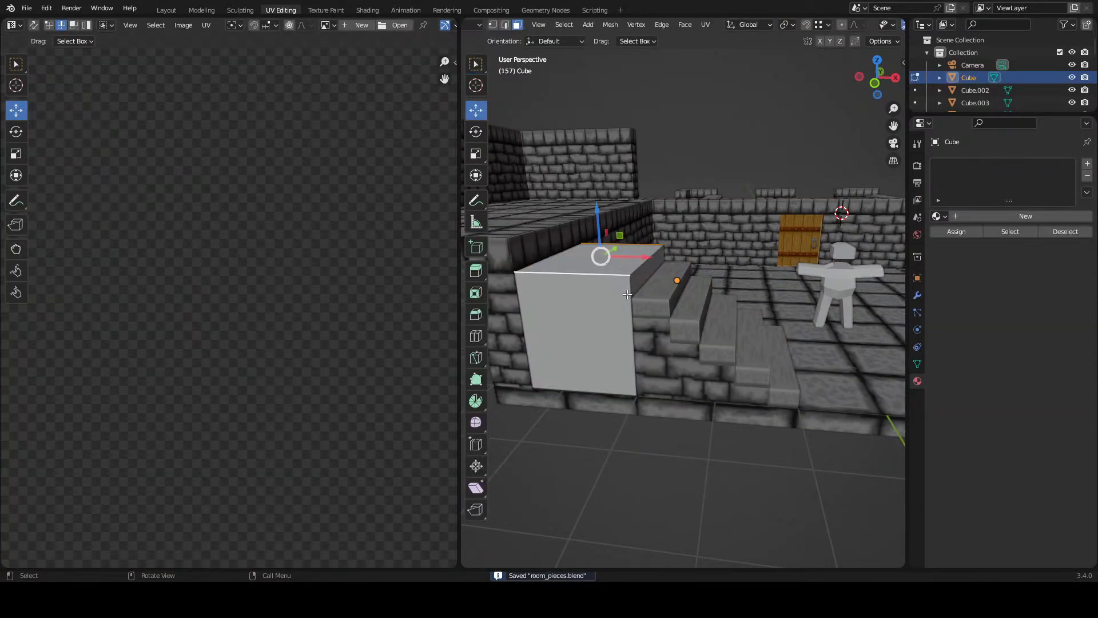
key(KP_Divide)
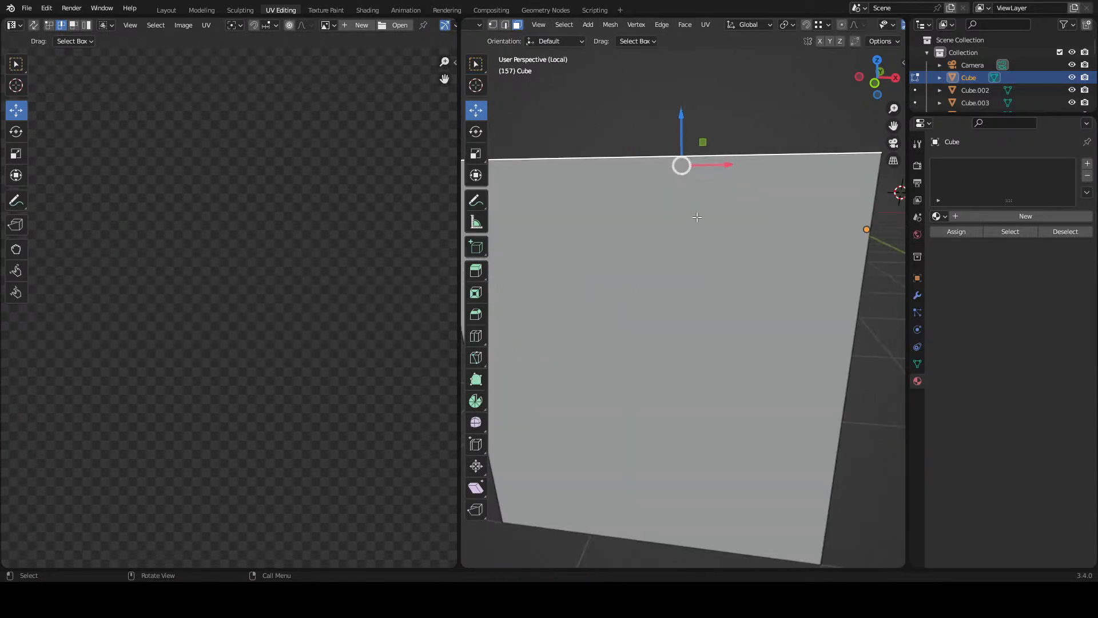
scroll(694, 222, down, 10)
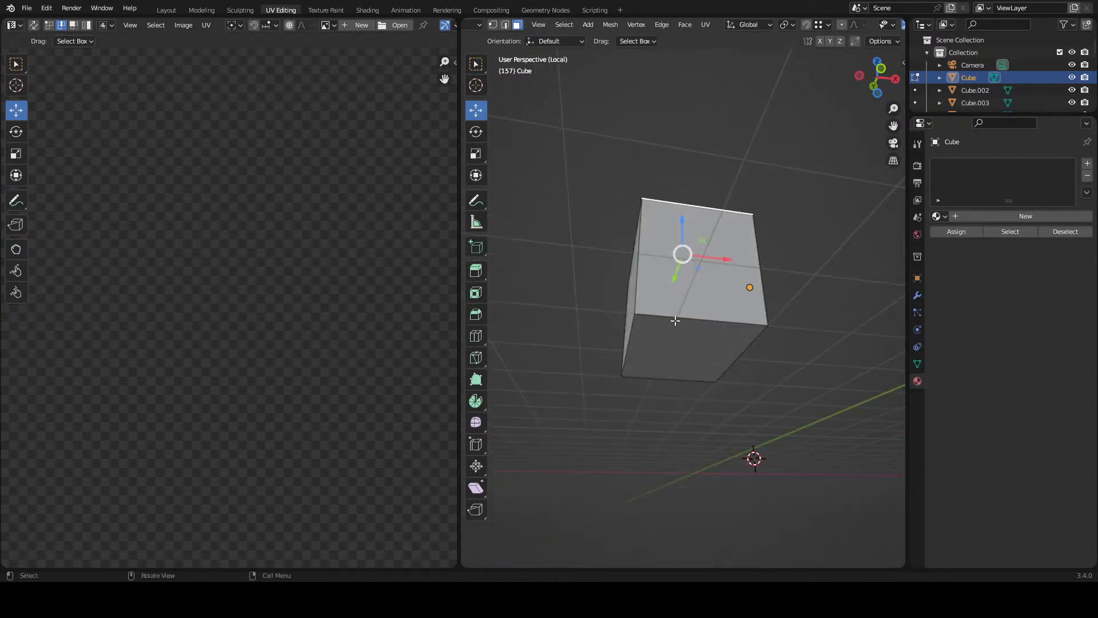
click(682, 330)
key(x)
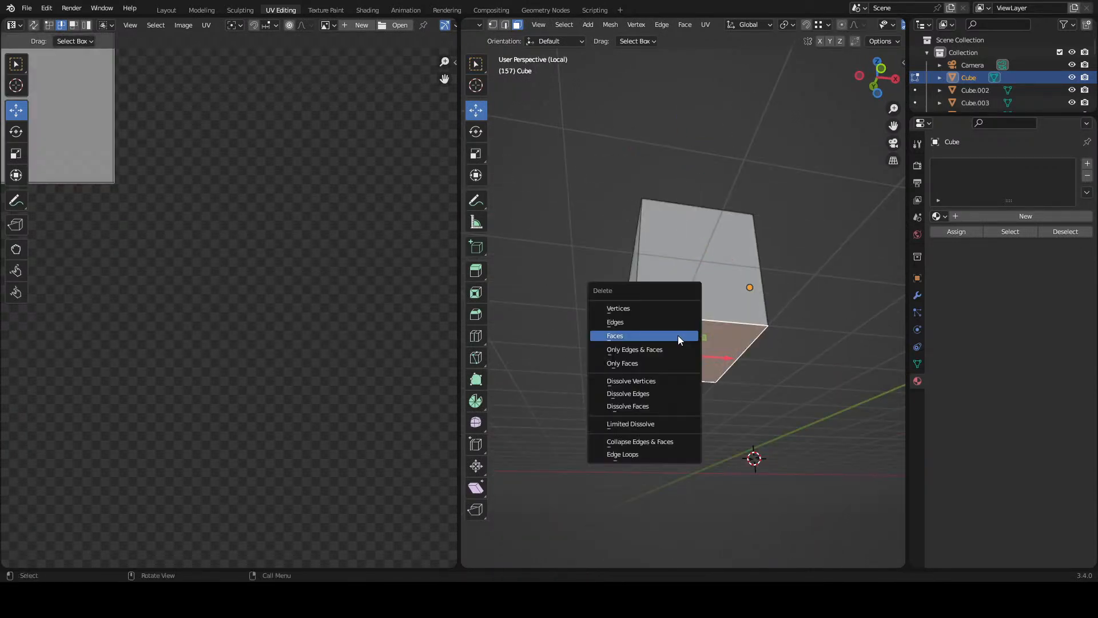
click(680, 334)
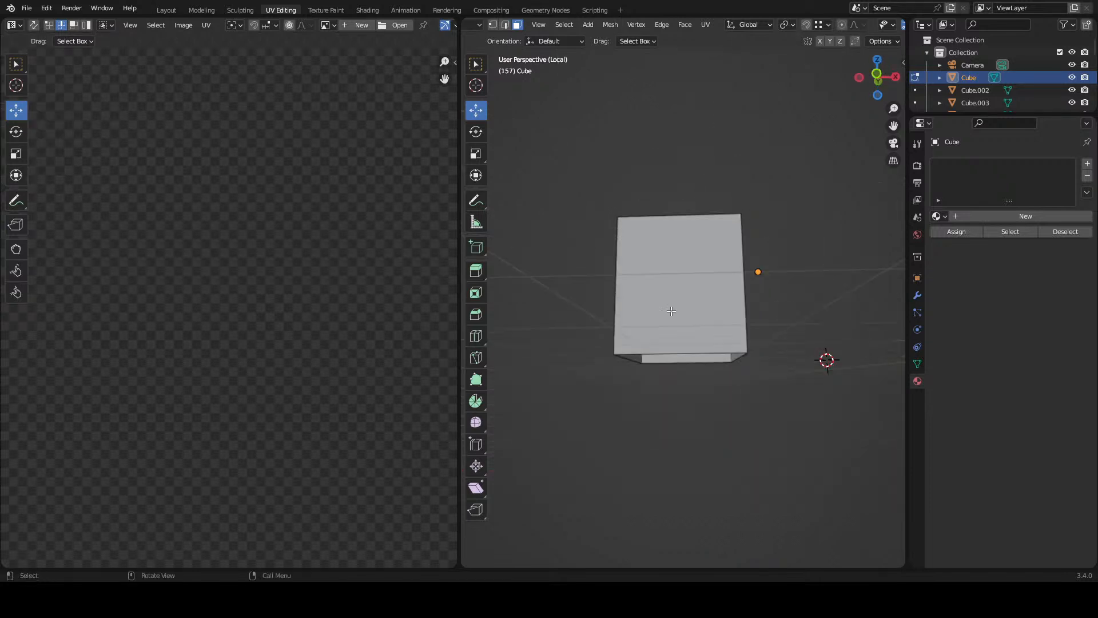
key(KP_Divide)
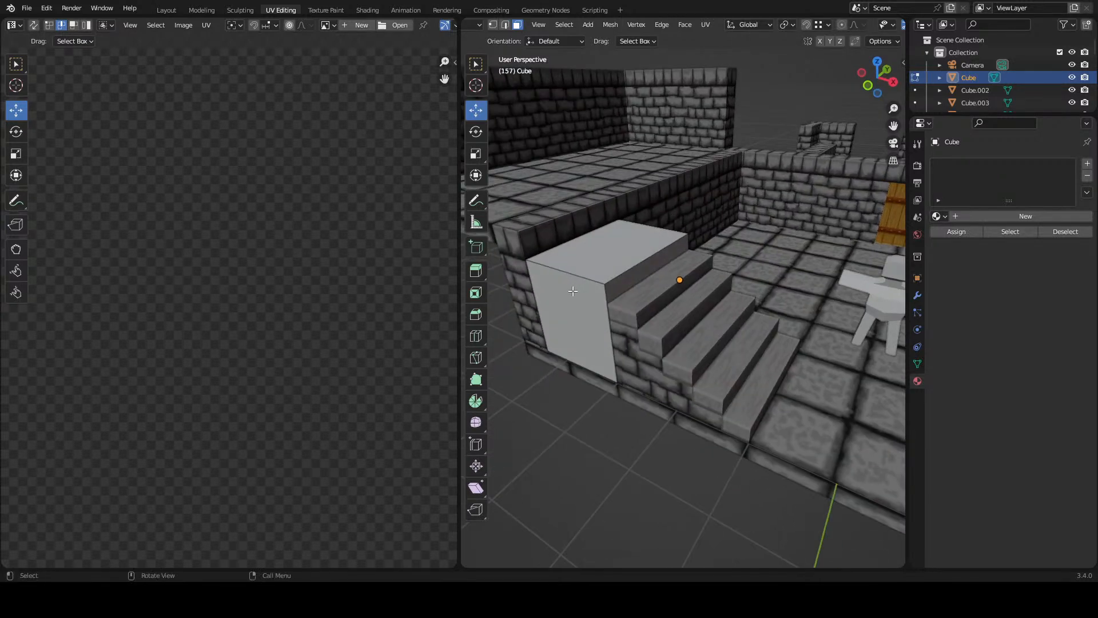
key(ctrl+s)
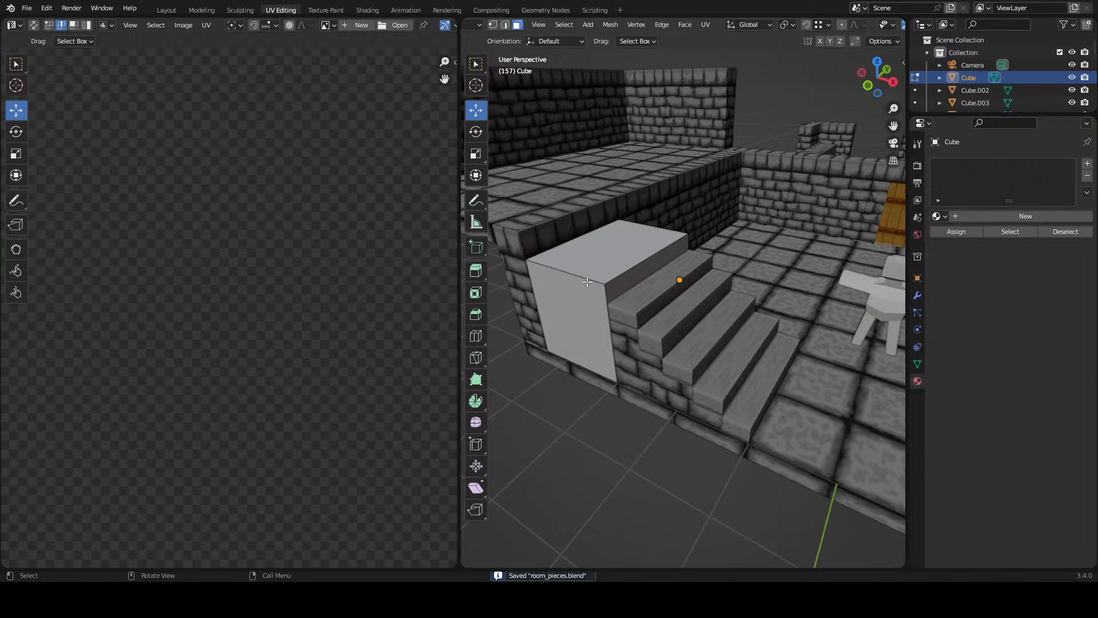
- Add a horizontal loop cut around the landing block, raise it to the back edge of the top tread, and save
key(ctrl+r)
click(605, 298)
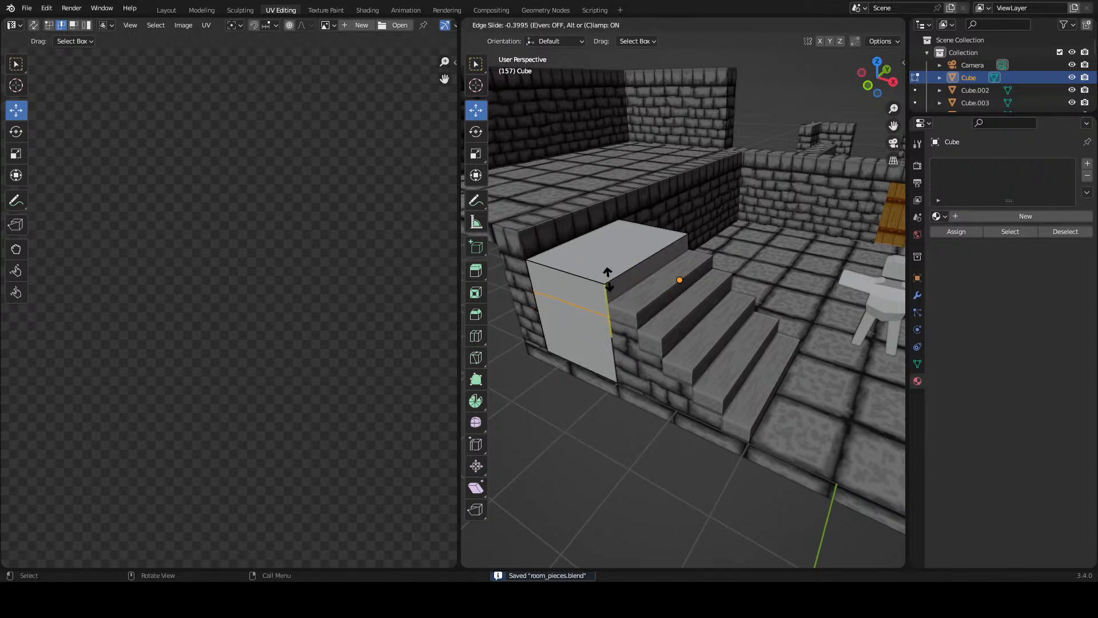
click(610, 301)
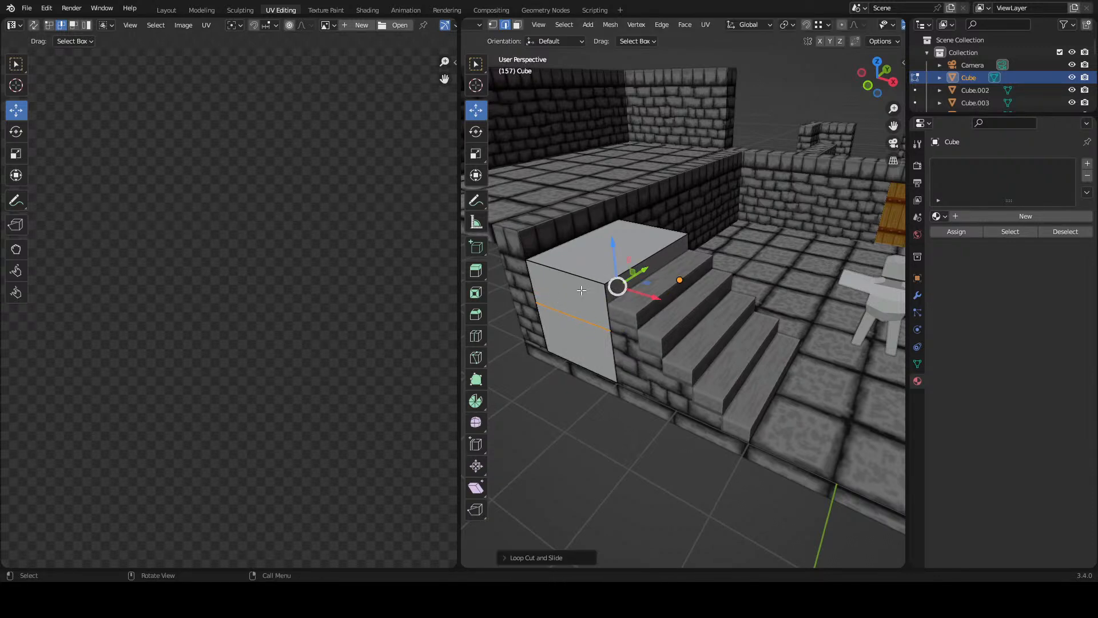
drag(574, 293, 592, 294)
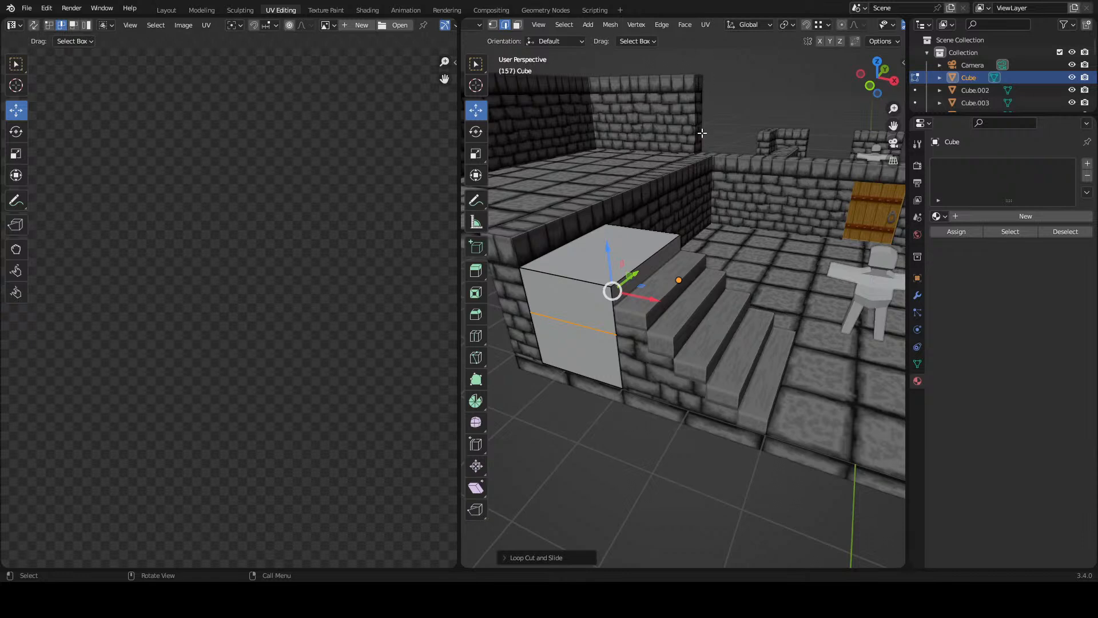
drag(604, 252, 859, 242)
key(ctrl+s)
- Give the landing block the bricks material, add a second slot with the flagstone material, and save the file
click(941, 215)
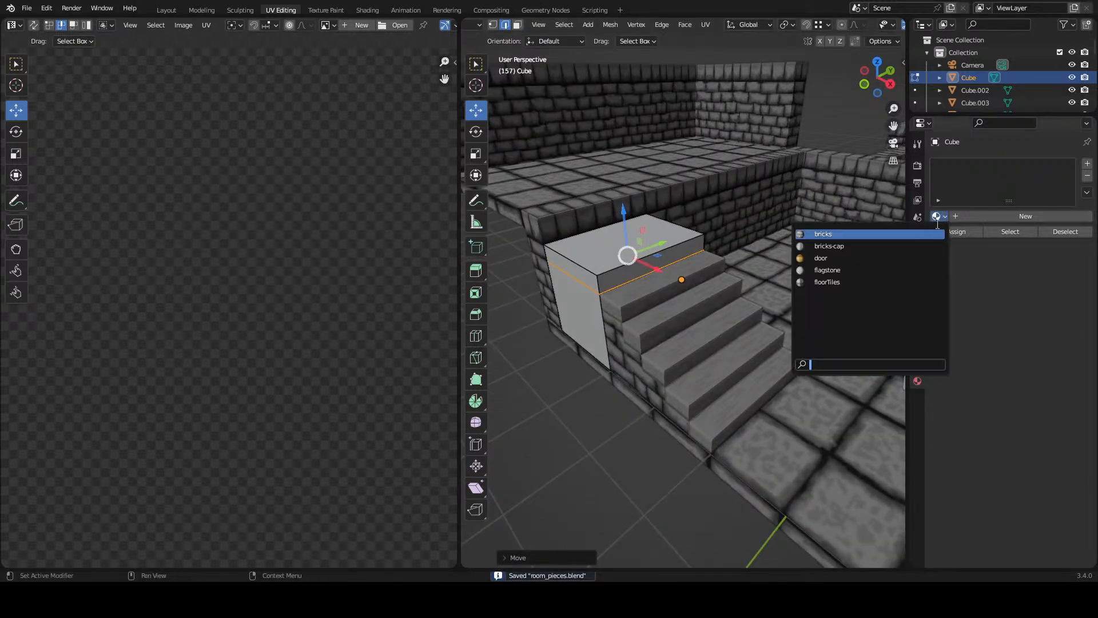
click(871, 235)
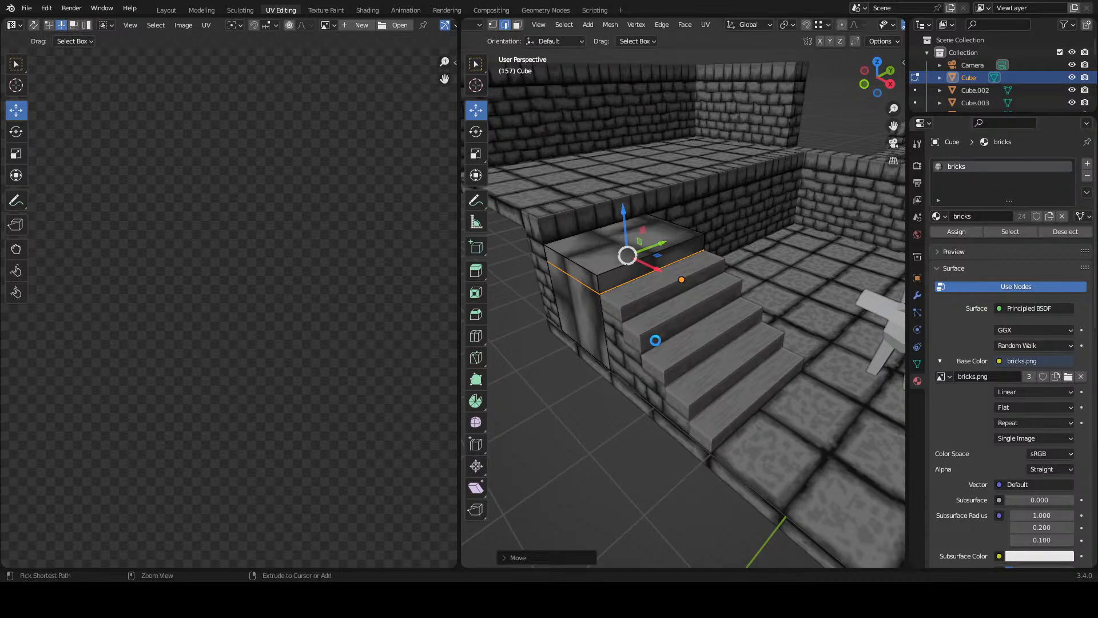
click(1088, 164)
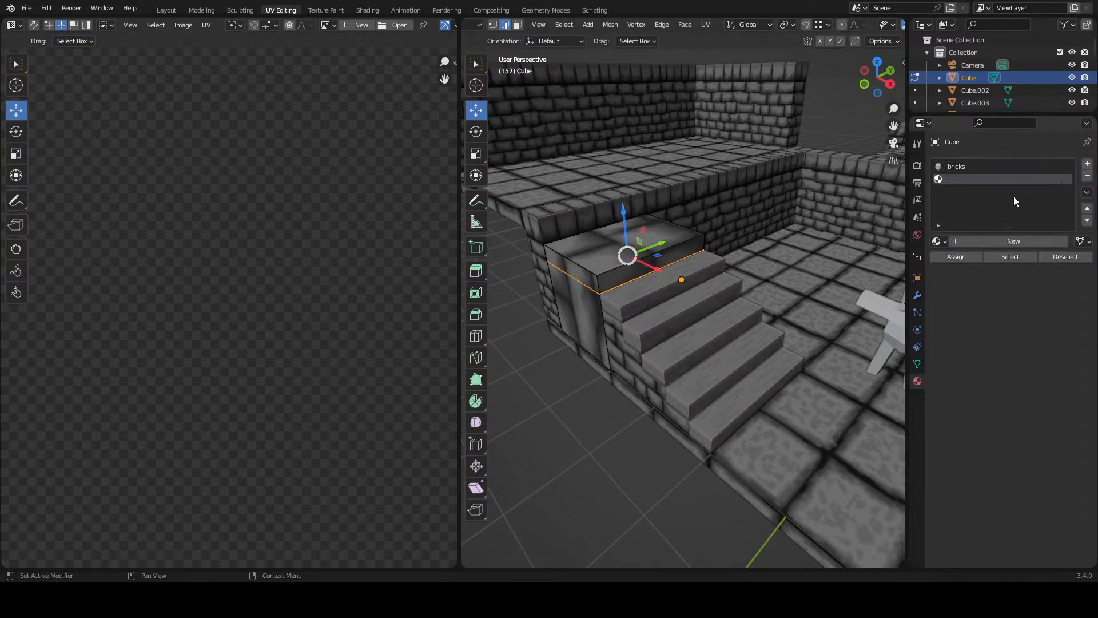
click(941, 240)
click(877, 296)
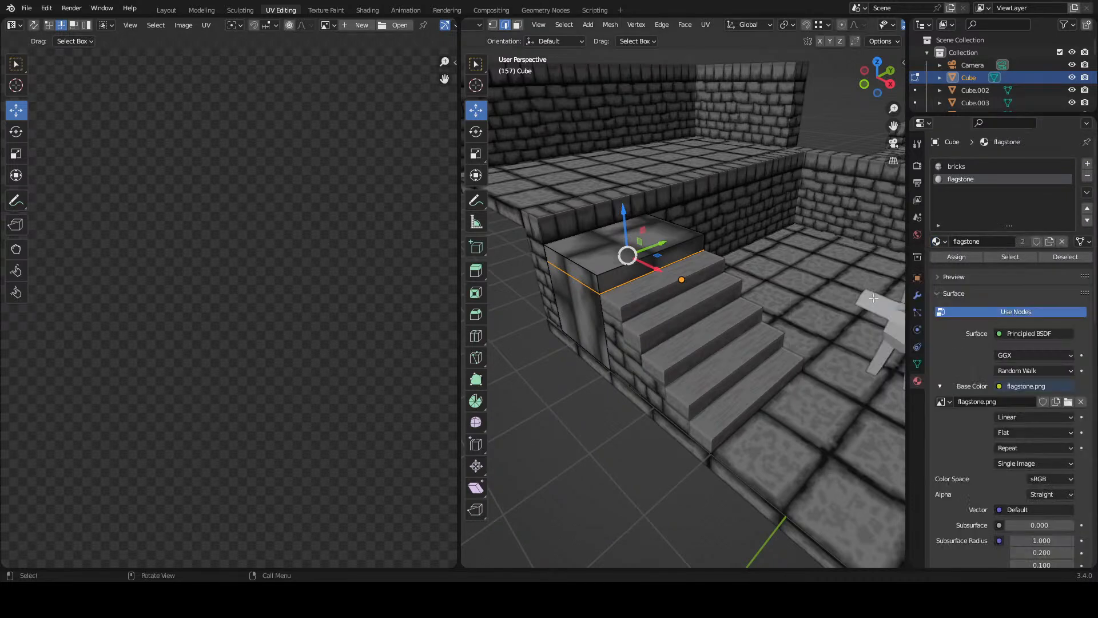
key(ctrl+s)
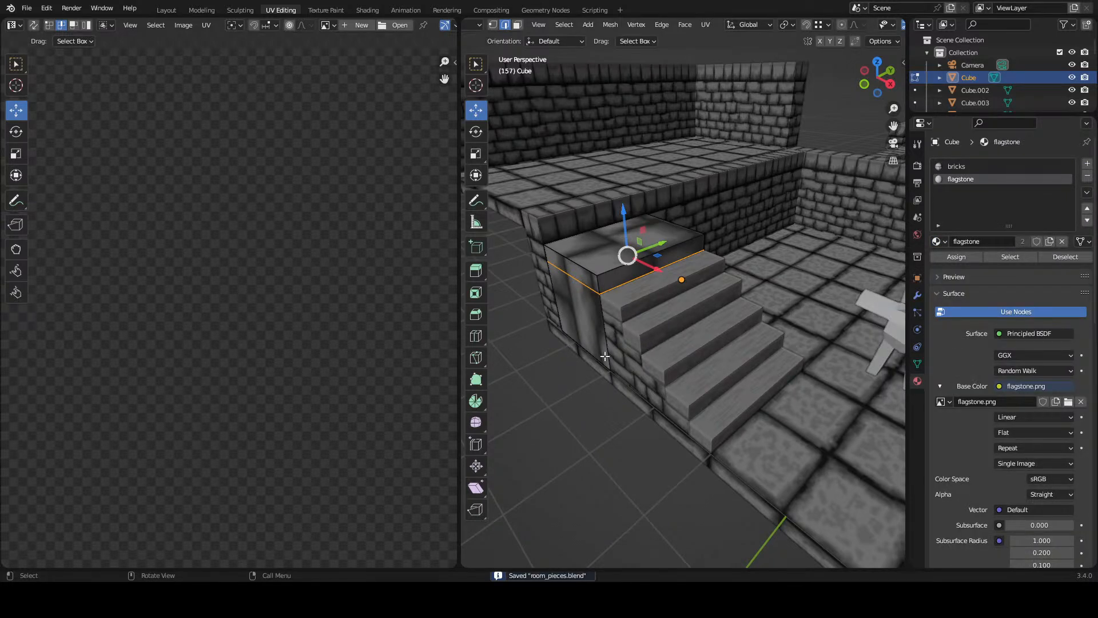
- Assign the flagstone material to the landing block's top face and the three exposed faces of its upper rim
drag(589, 319, 633, 323)
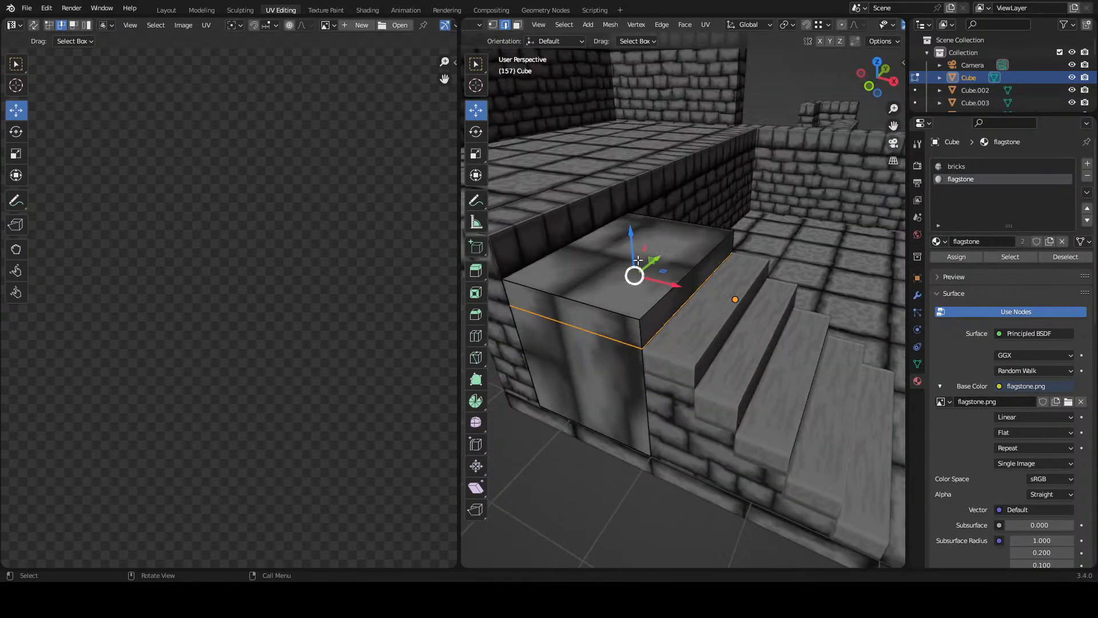
key(3)
click(661, 243)
drag(661, 243, 667, 262)
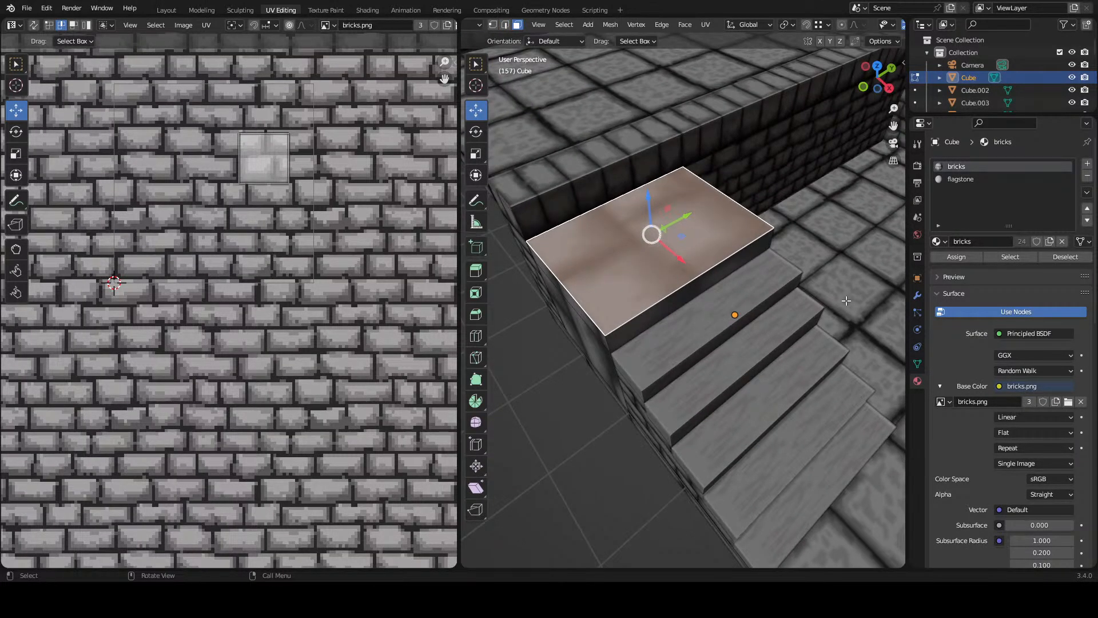
shift+click(622, 336)
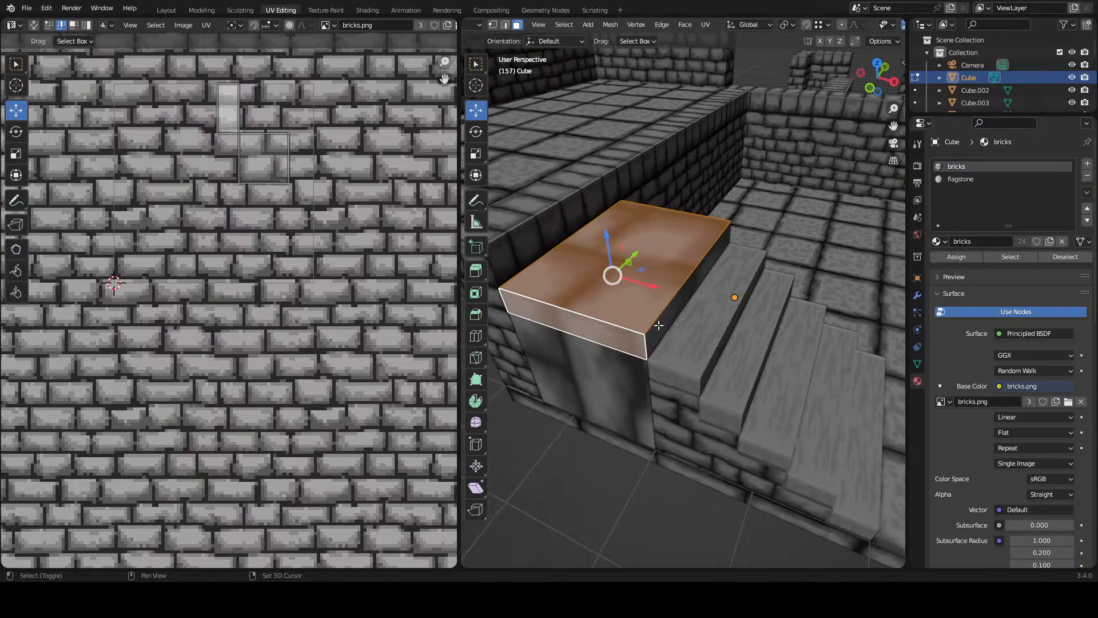
drag(747, 279, 734, 309)
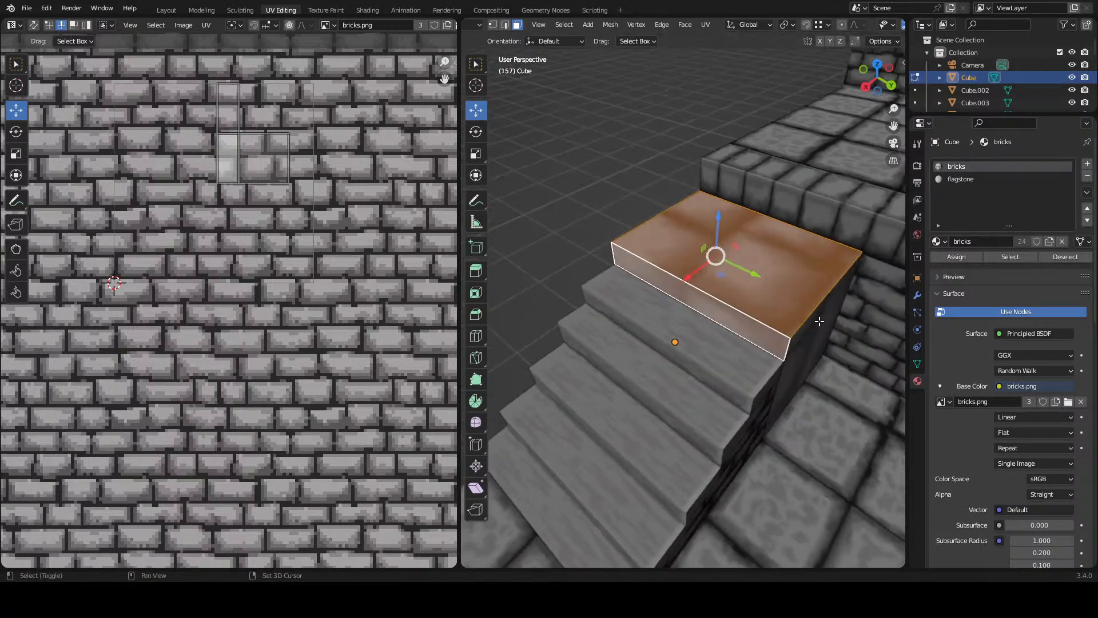
drag(809, 316, 760, 292)
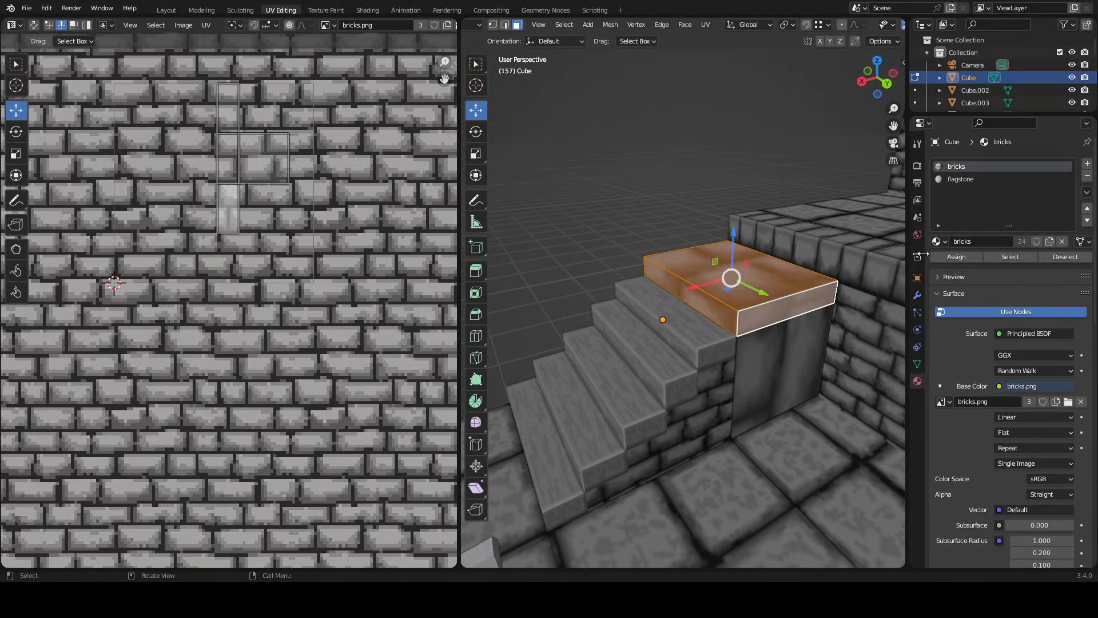
click(963, 178)
click(956, 256)
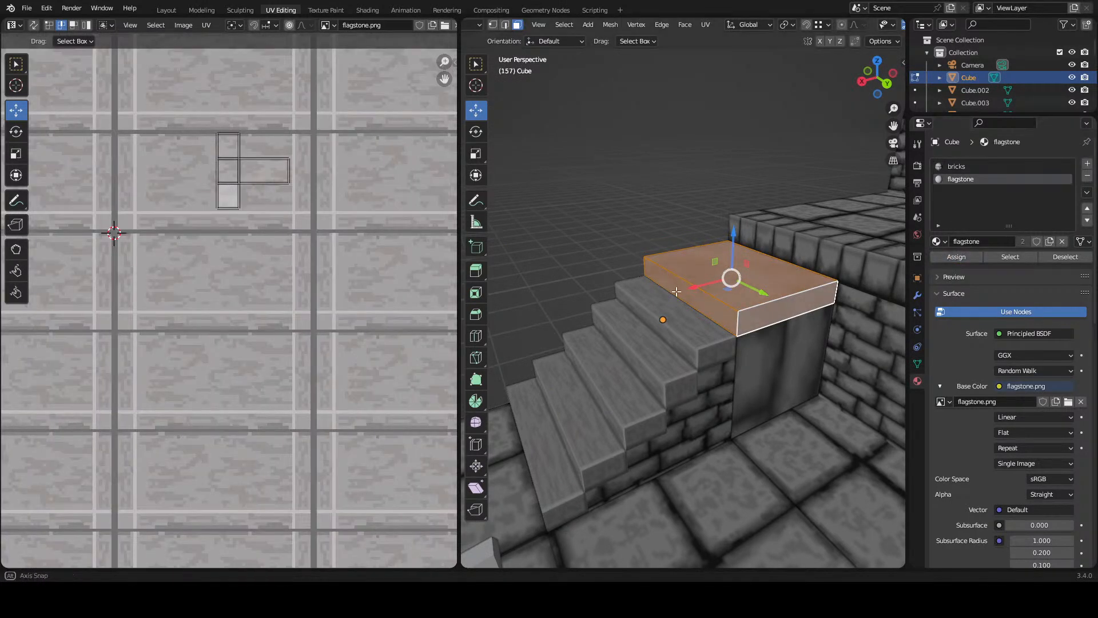
- Unwrap the landing block's top face and rotate its UVs 90 degrees
drag(703, 217, 697, 265)
click(669, 249)
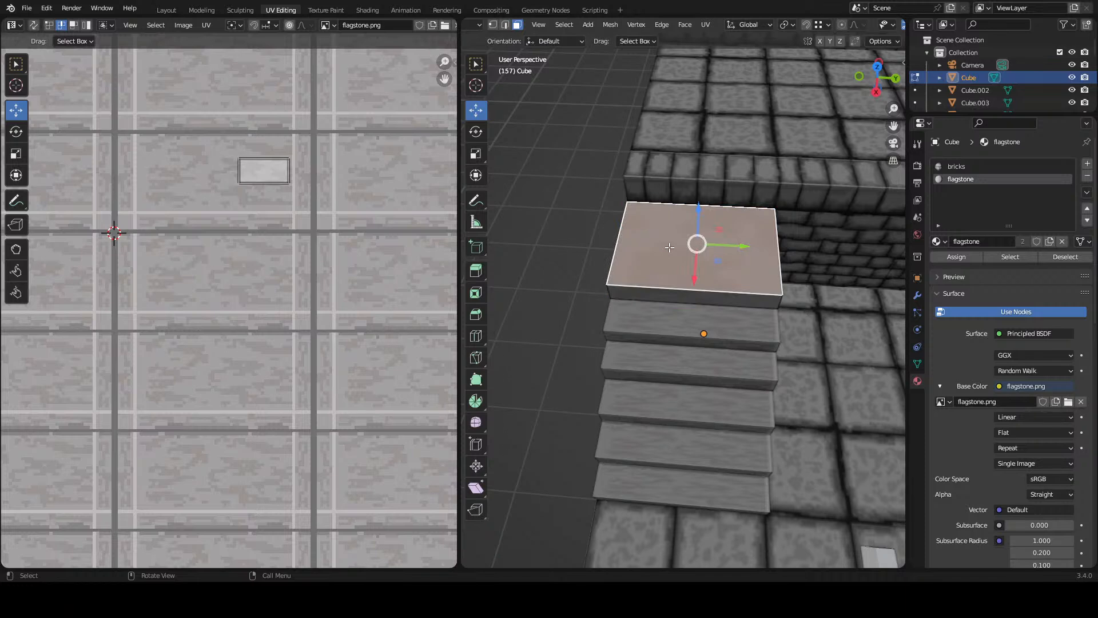
key(u)
click(661, 208)
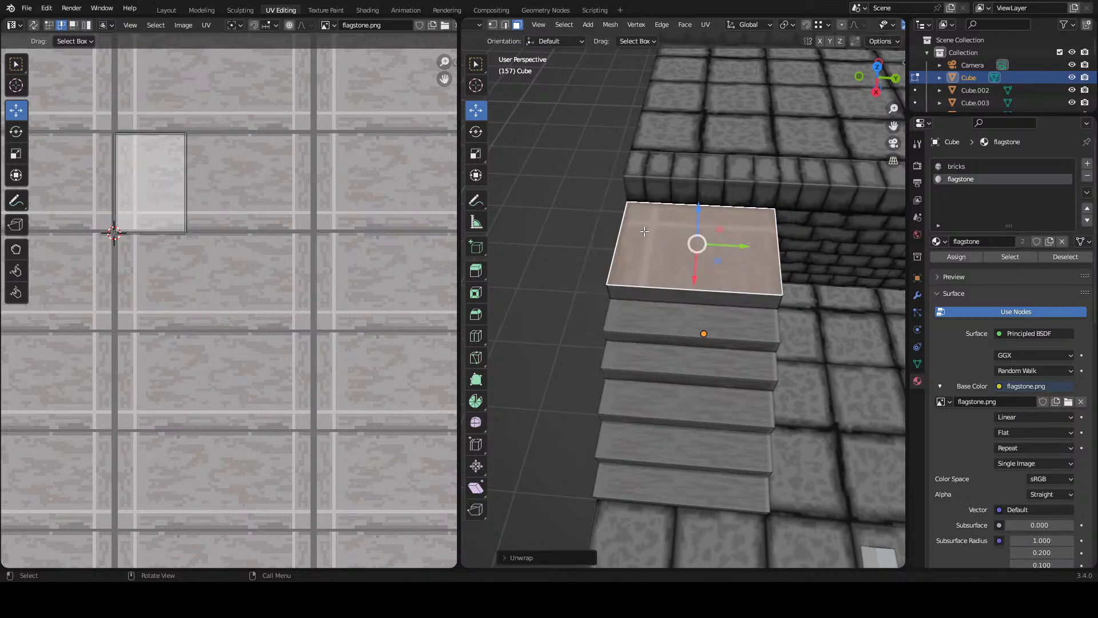
text(a)
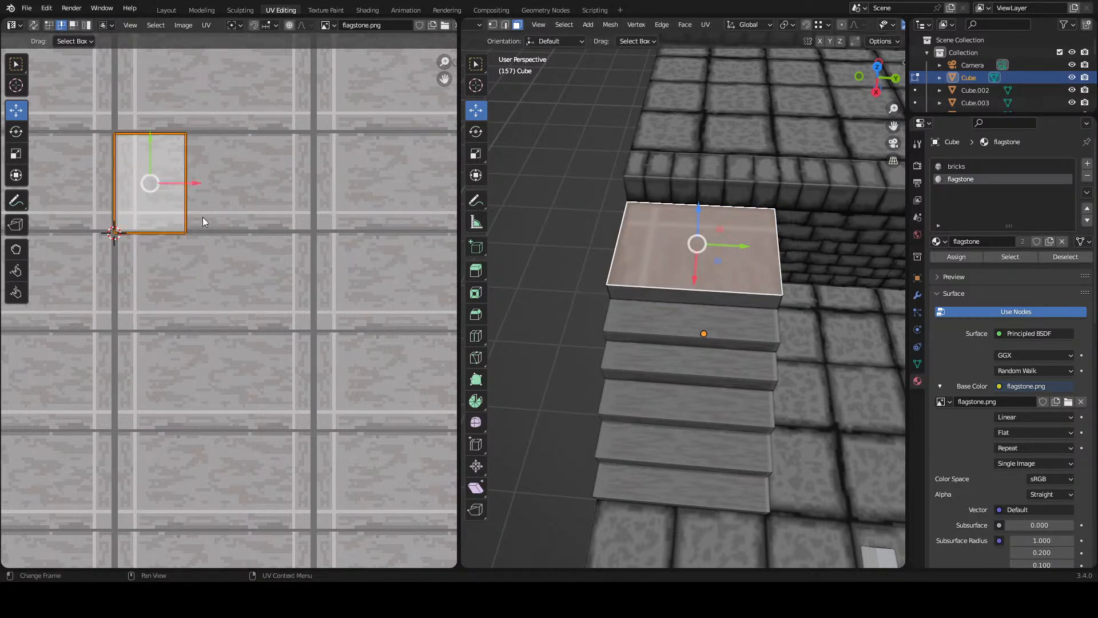
text(r90)
key(Return)
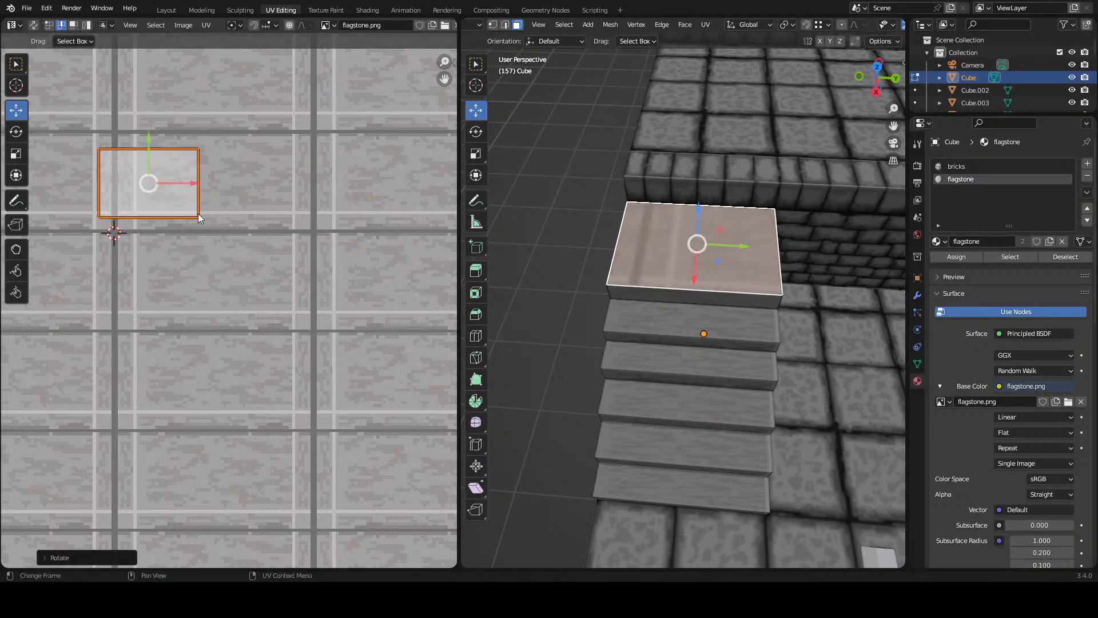
- Move the top face's UVs inside one flagstone tile and stretch their edges to the tile's inner border
key(g)
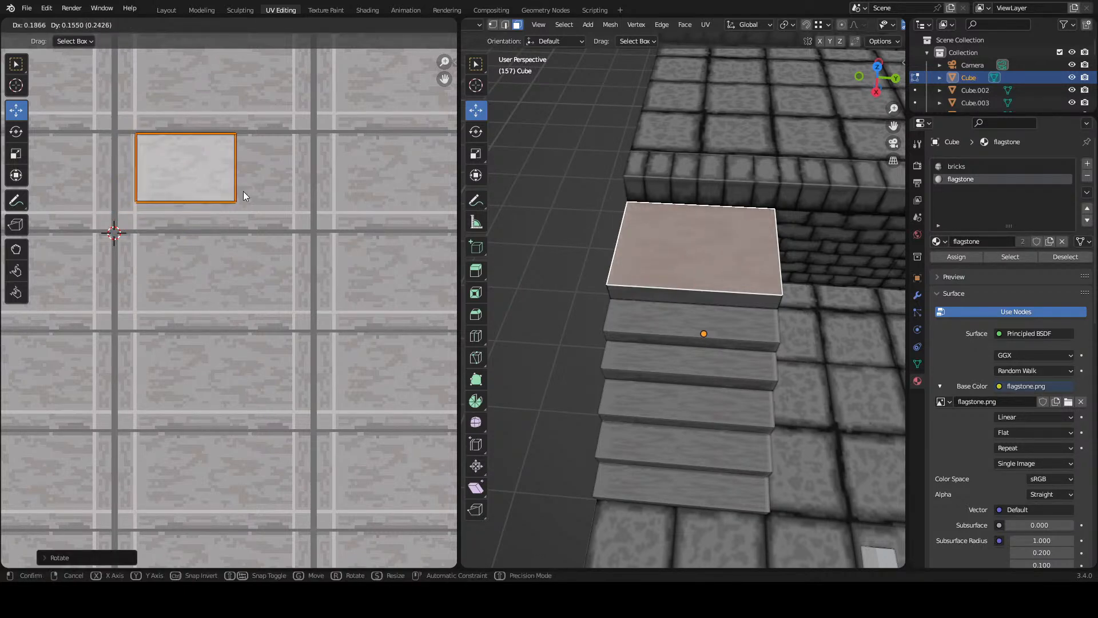
click(244, 196)
drag(262, 220, 311, 296)
drag(228, 306, 272, 234)
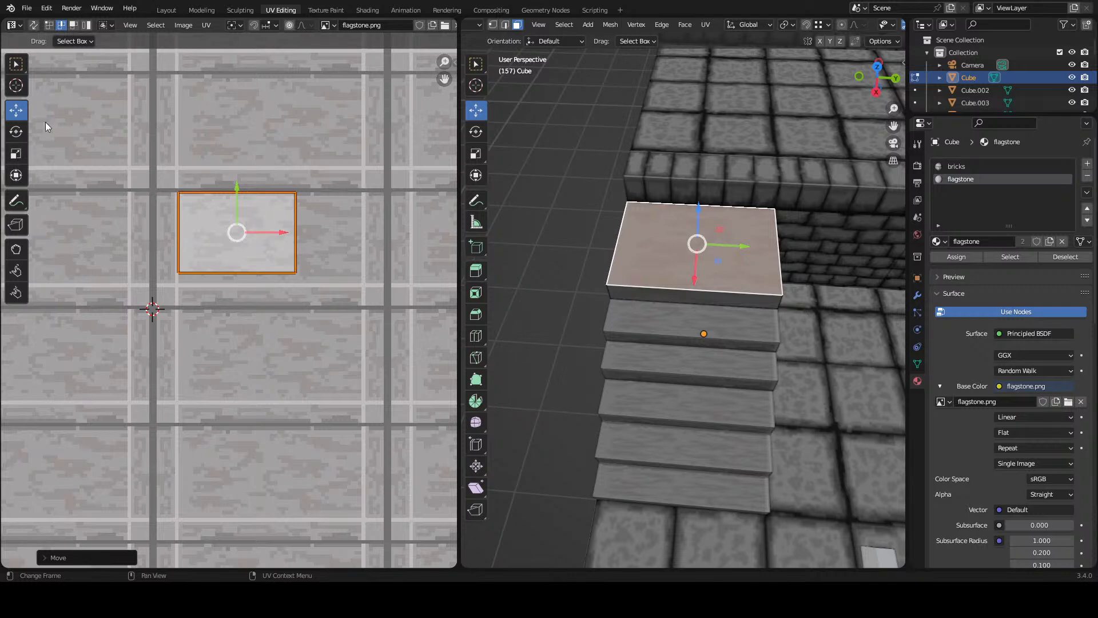
click(311, 240)
drag(320, 228, 392, 230)
drag(173, 263, 383, 286)
drag(271, 233, 272, 241)
- Map the two end faces of the landing's rim from the top face's UVs with Follow Active Quads
drag(538, 264, 622, 253)
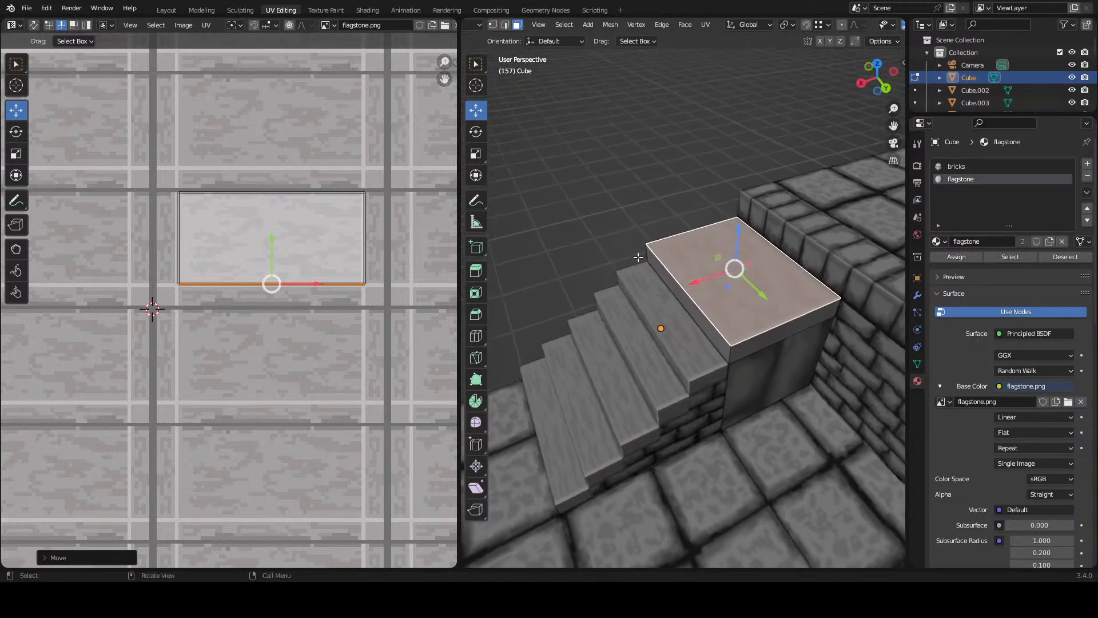
click(760, 339)
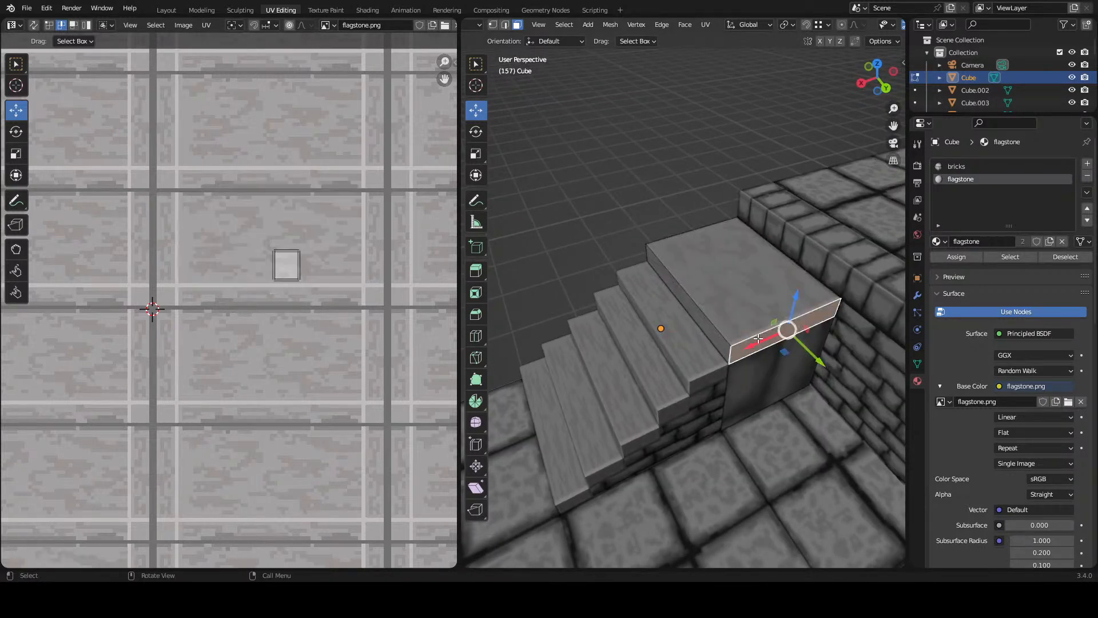
click(747, 317)
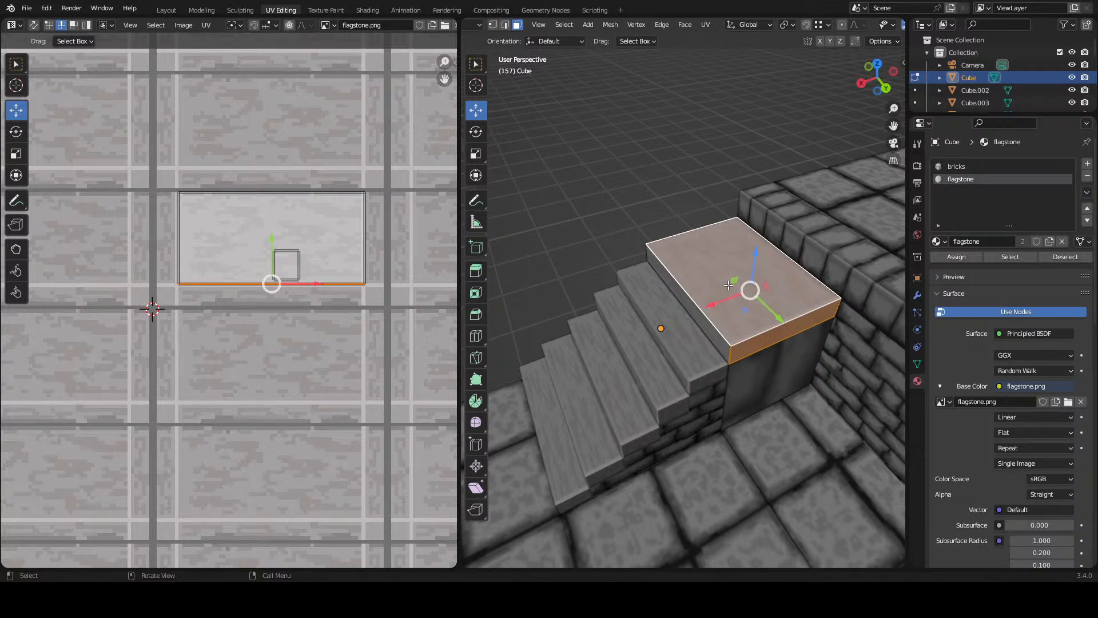
drag(619, 247, 757, 216)
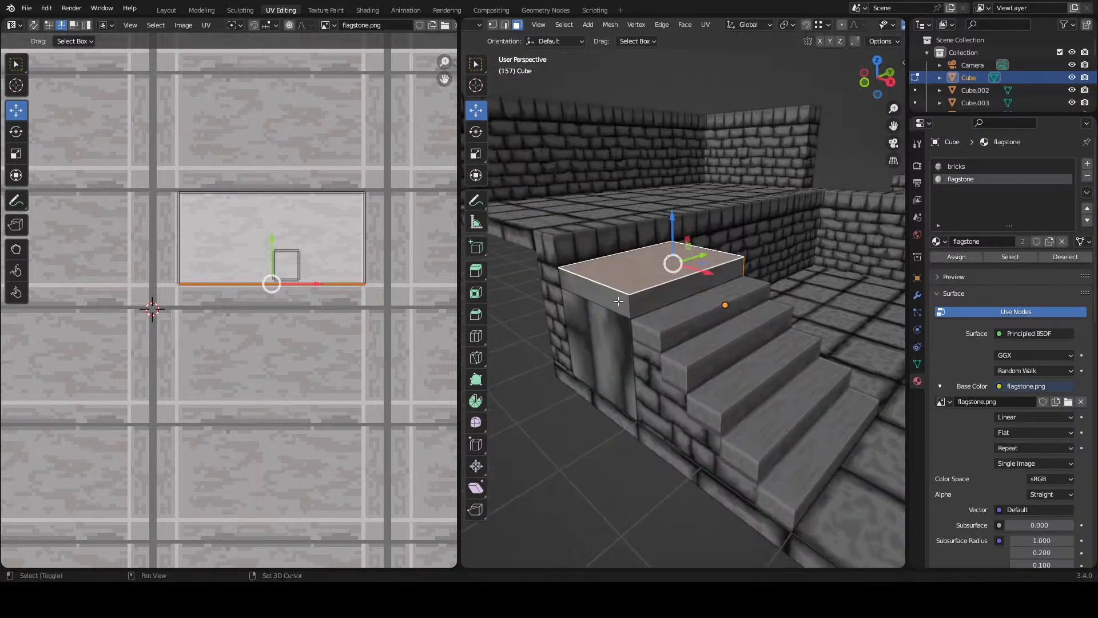
shift+click(620, 302)
shift+click(640, 274)
shift+click(640, 274)
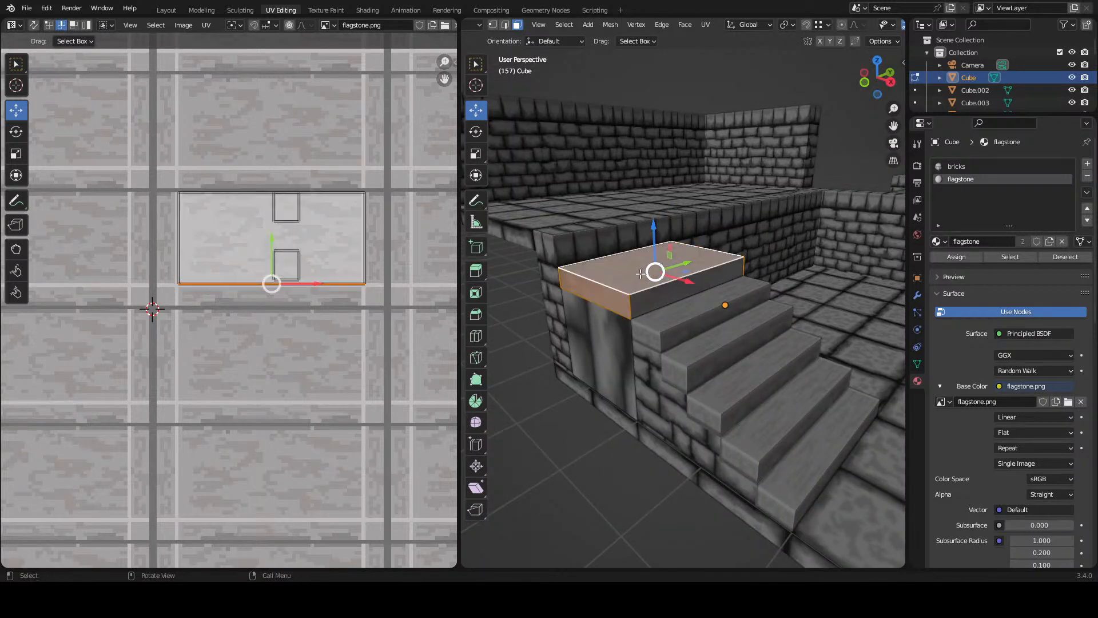
key(u)
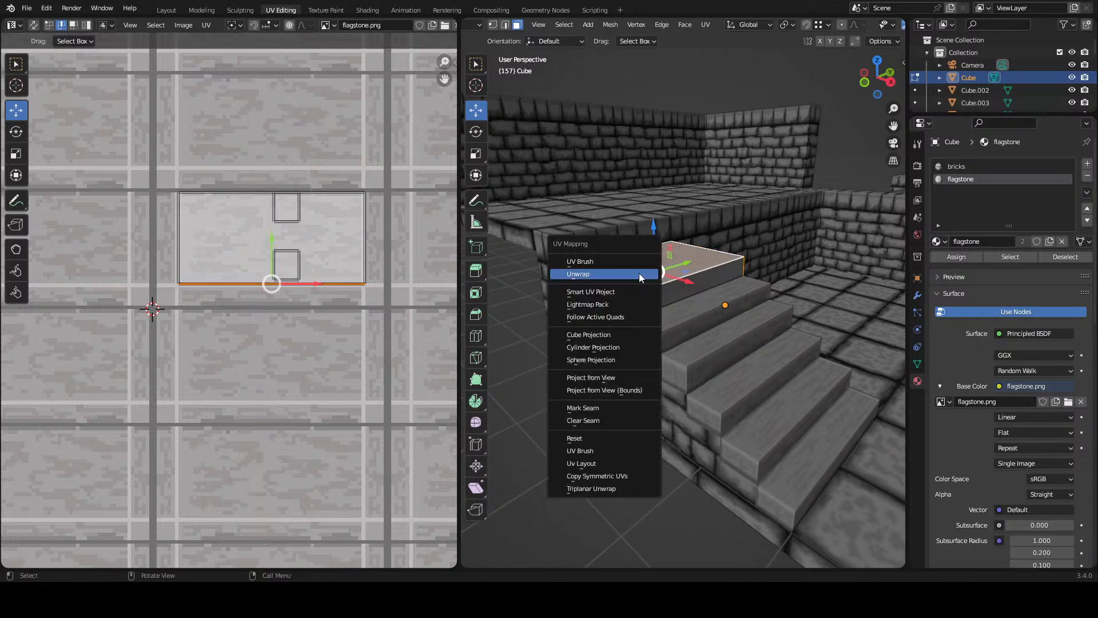
click(622, 316)
click(624, 347)
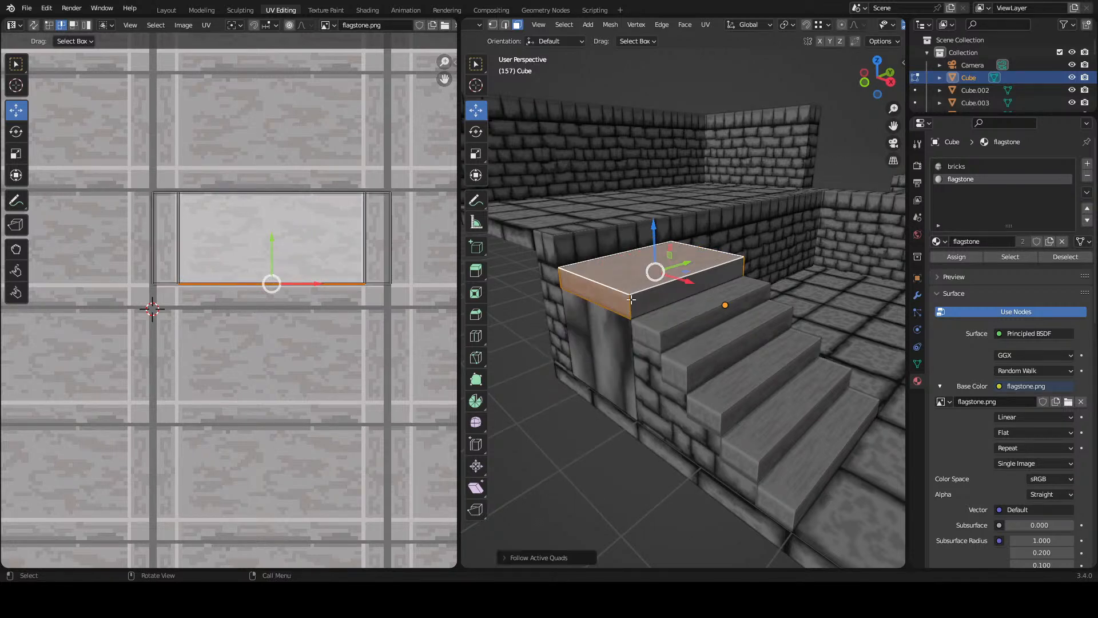
- Isolate the landing block and assign the flagstone material to the back rim face along with the front rim and top faces
key(KP_Divide)
scroll(679, 187, down, 5)
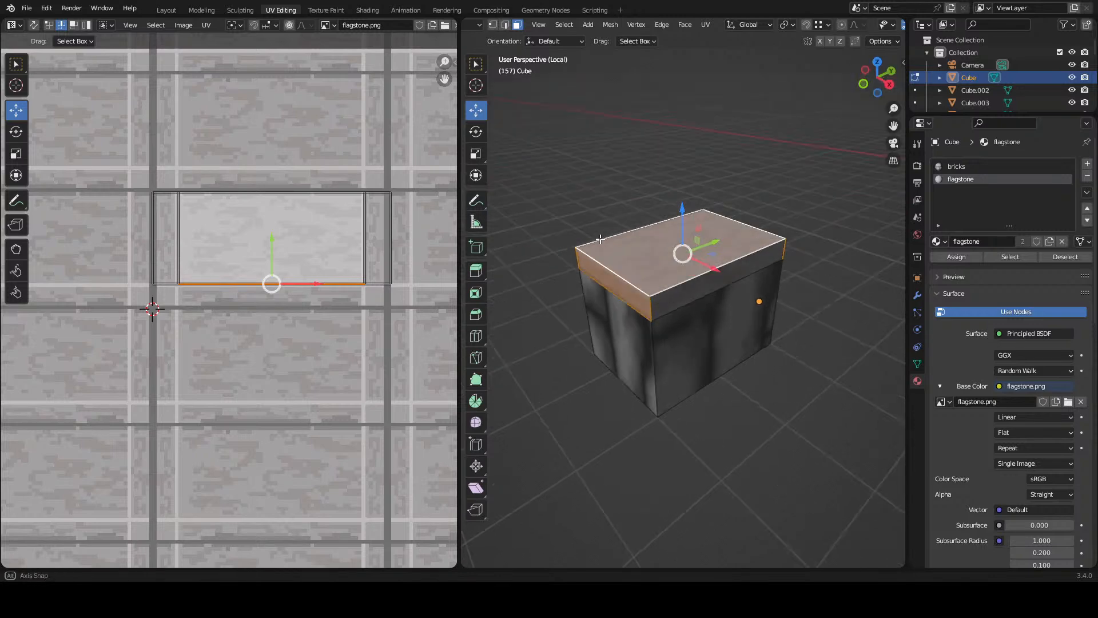
click(682, 296)
drag(595, 255, 706, 265)
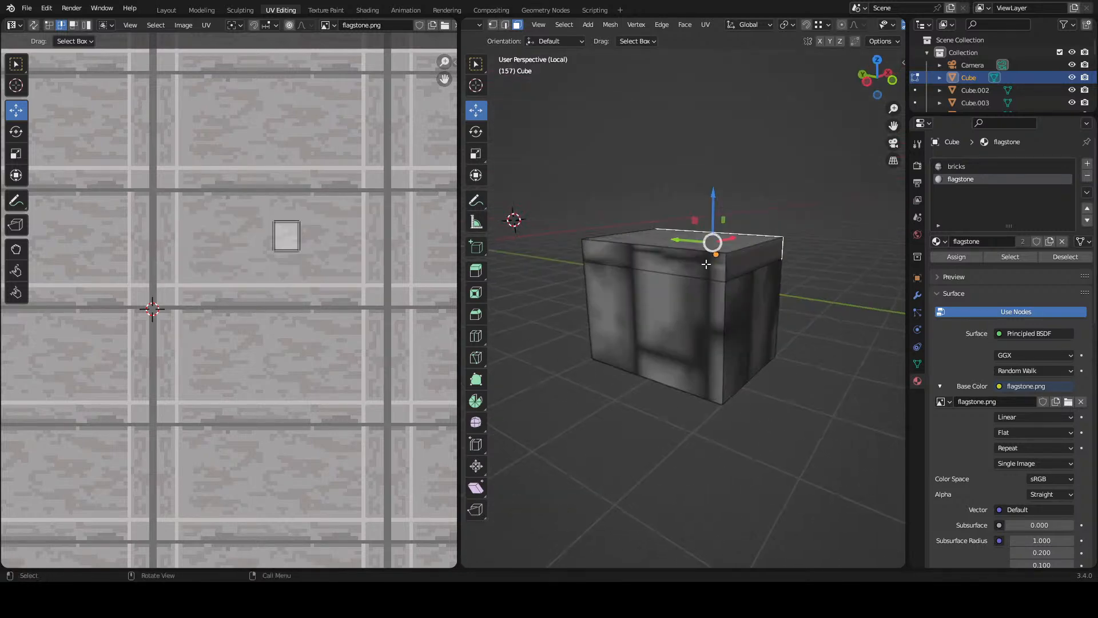
shift+click(686, 251)
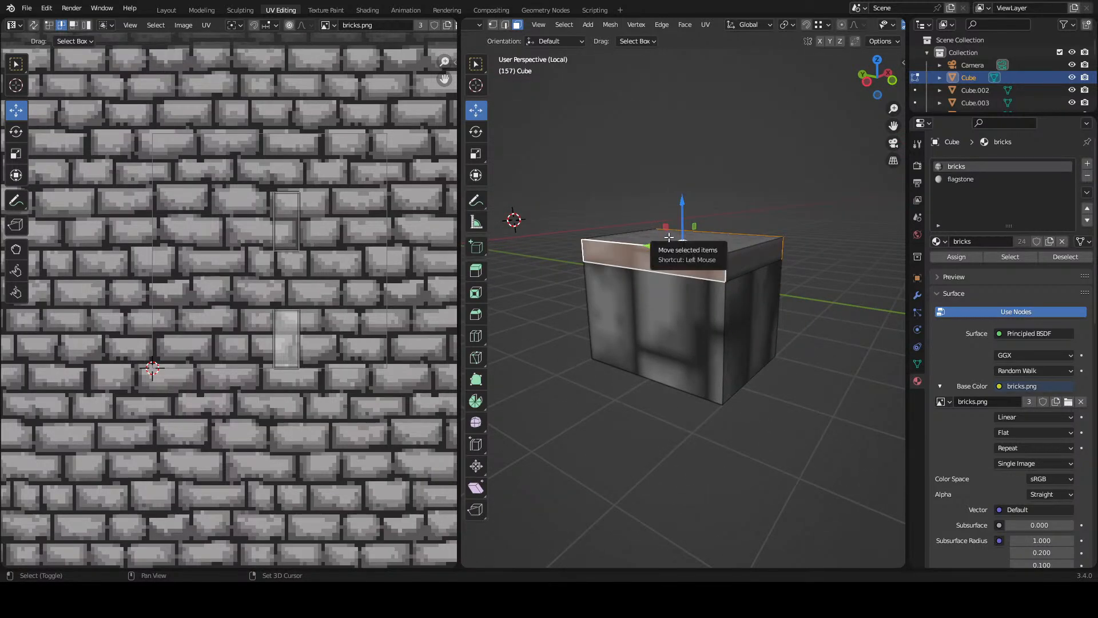
shift+click(668, 238)
drag(770, 184, 720, 229)
click(958, 260)
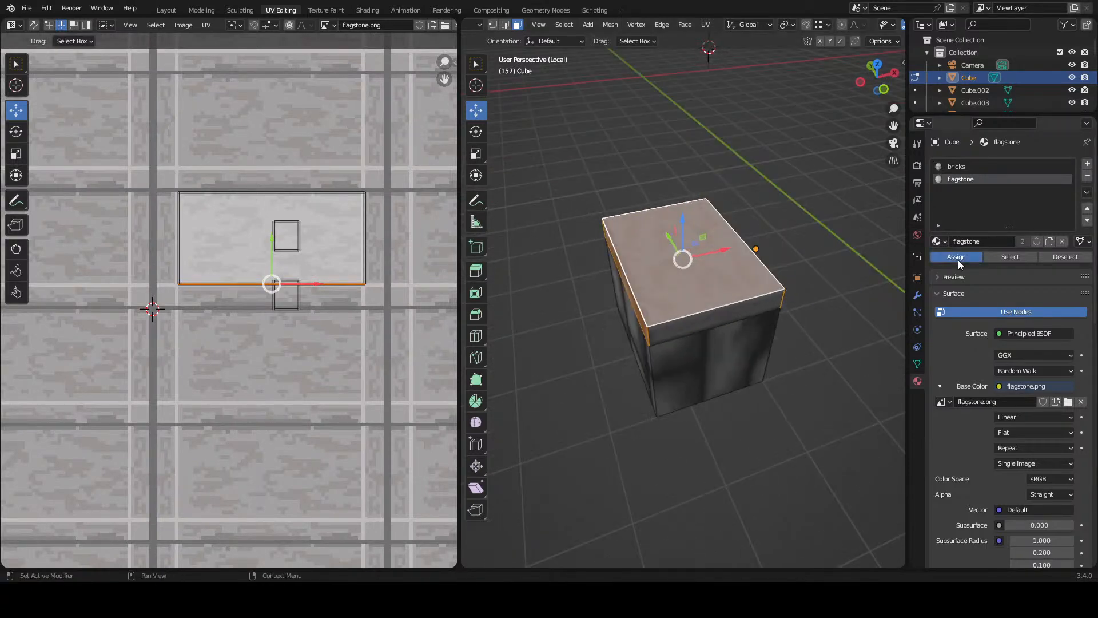
- Map the front and back rim faces from the active top face with Follow Active Quads
drag(770, 295, 681, 273)
key(u)
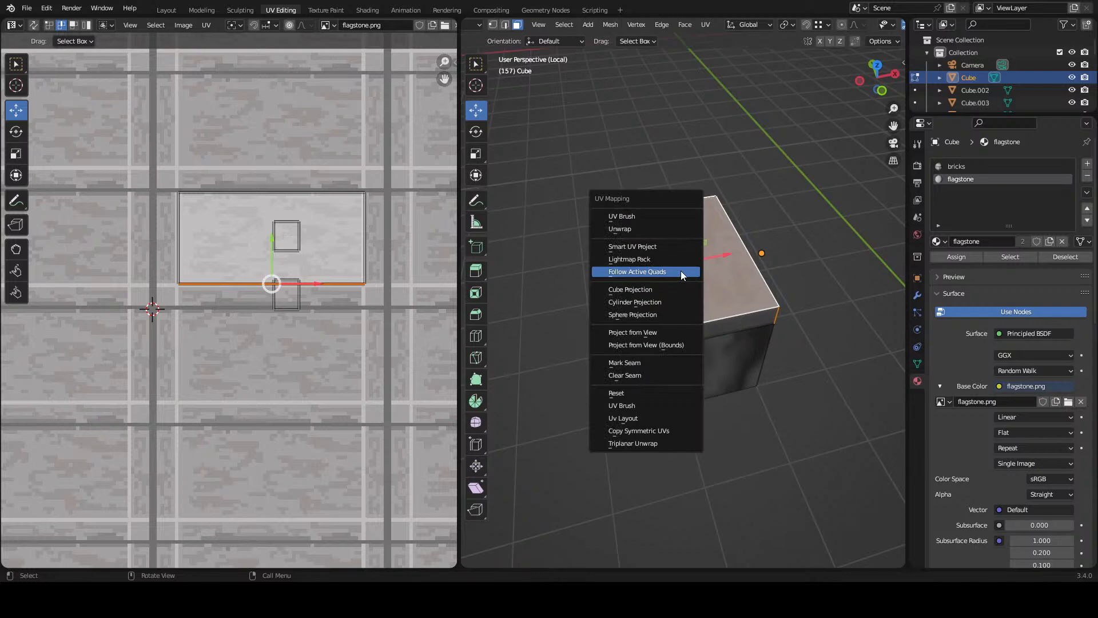
click(682, 272)
click(682, 308)
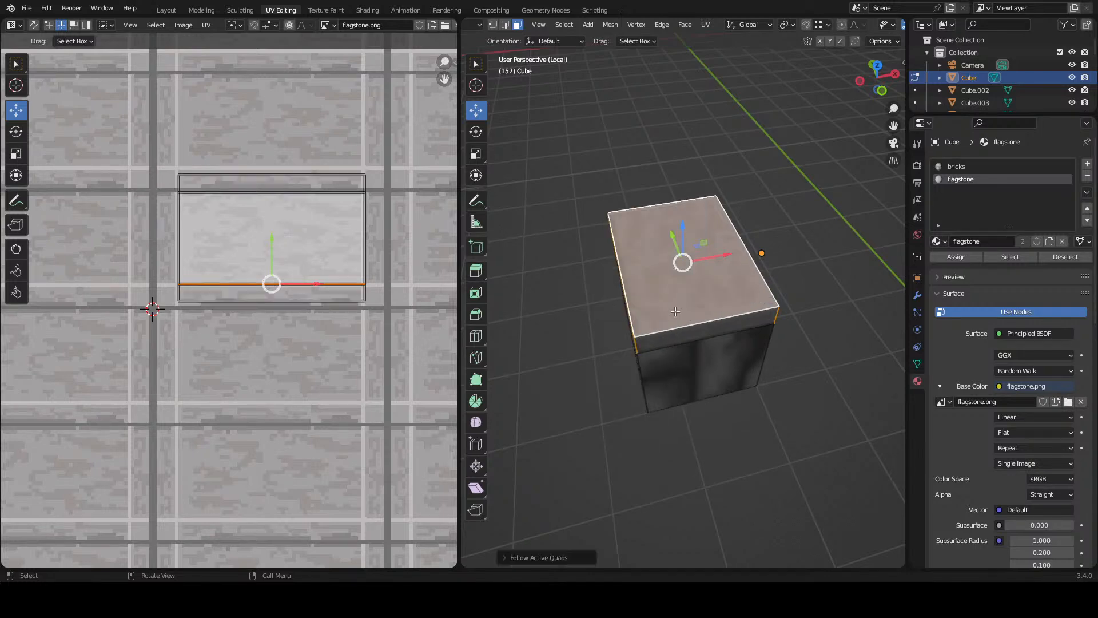
- Move the outer UV edges of the front and back rim faces outward to the tile's joints, and check the result in Object Mode
drag(672, 290, 674, 303)
shift+click(662, 292)
shift+click(635, 297)
click(279, 172)
drag(270, 126, 272, 120)
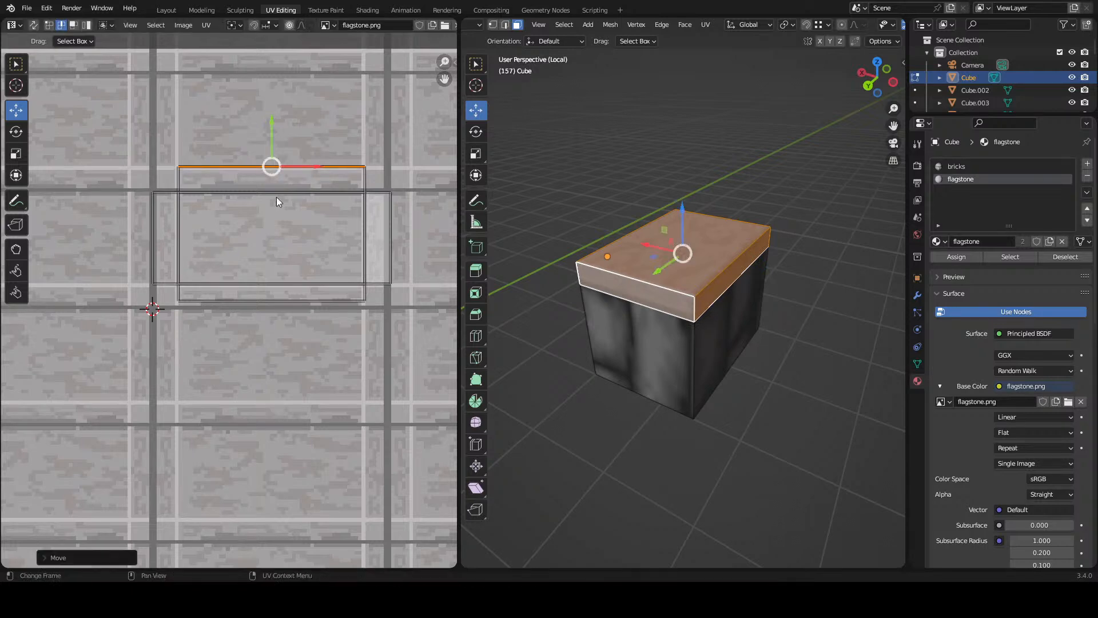
click(264, 300)
drag(270, 254, 273, 266)
key(Tab)
drag(657, 293, 696, 292)
key(Tab)
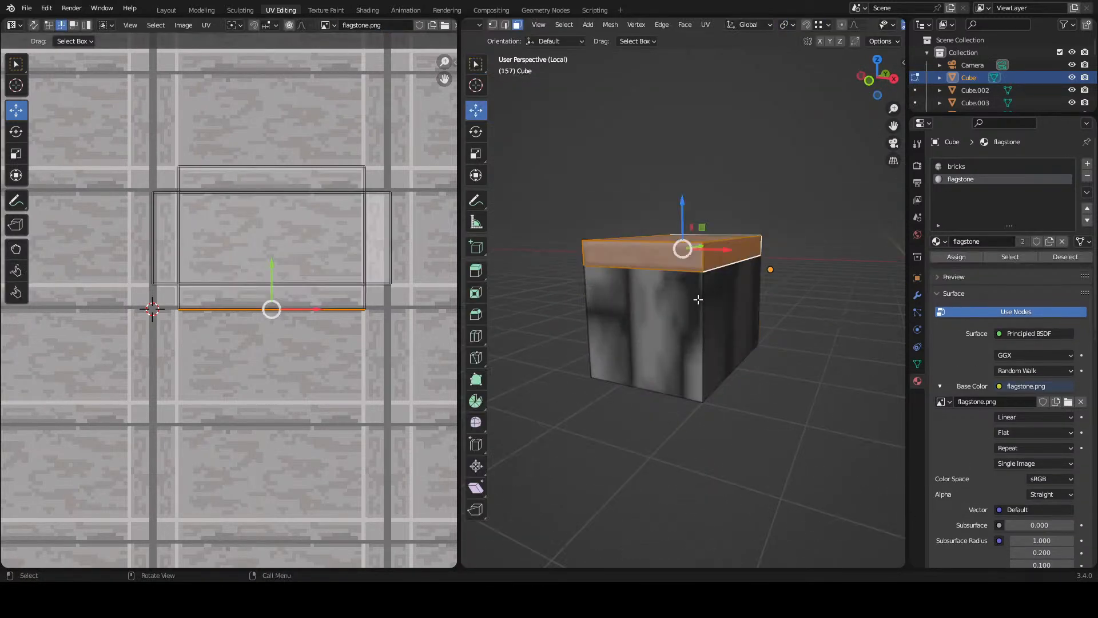
- Unwrap the brick face below the front rim, rotate its UVs 90 degrees so the bricks run horizontally, and save the file
click(715, 306)
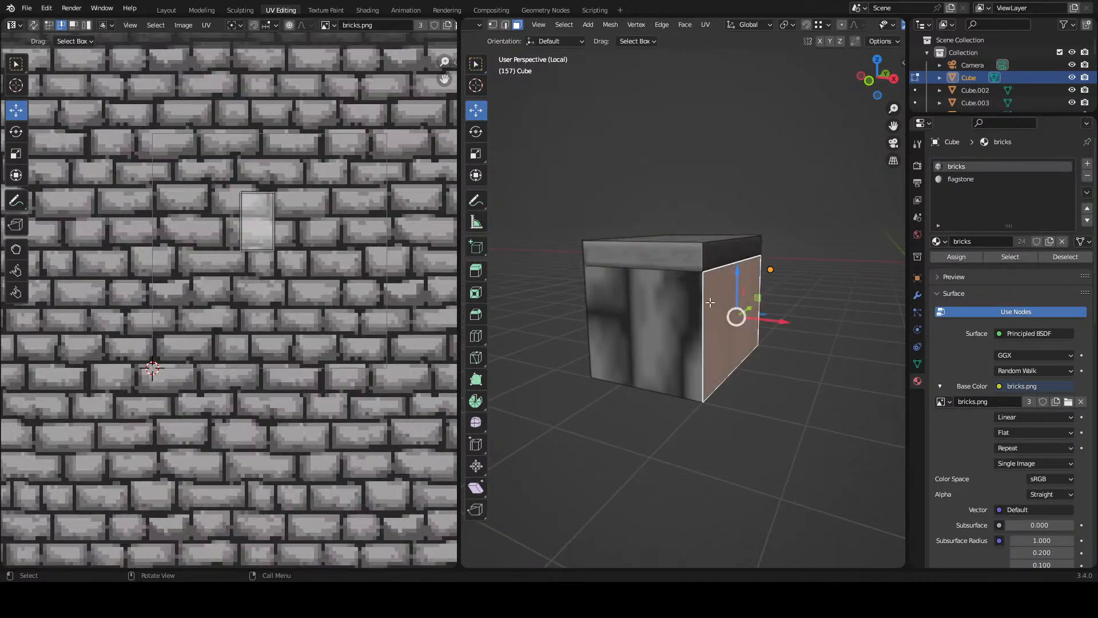
key(u)
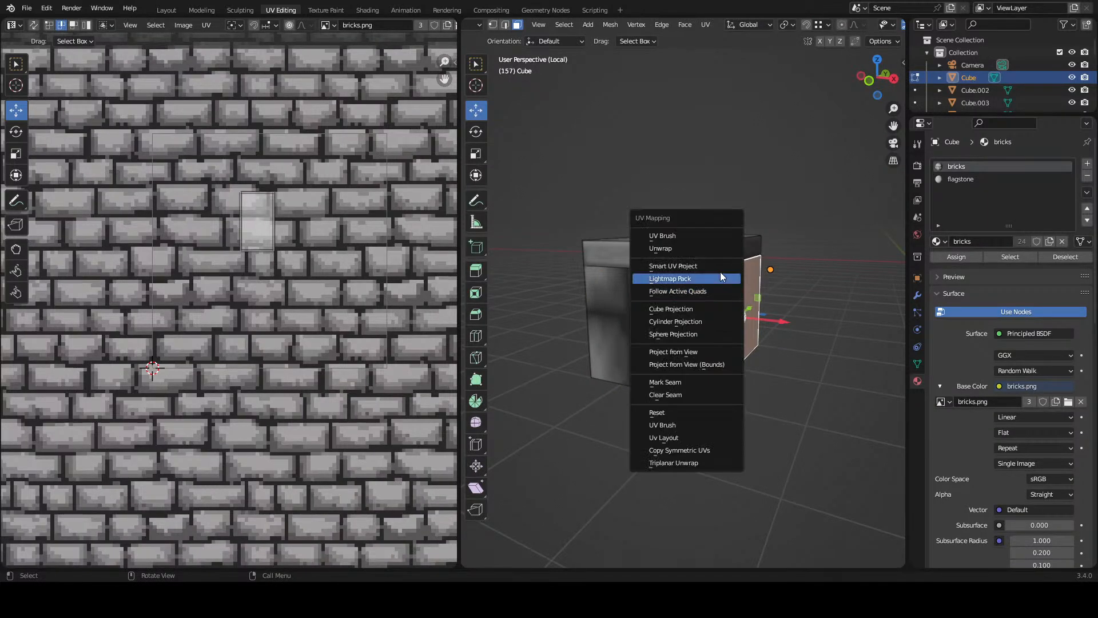
click(716, 252)
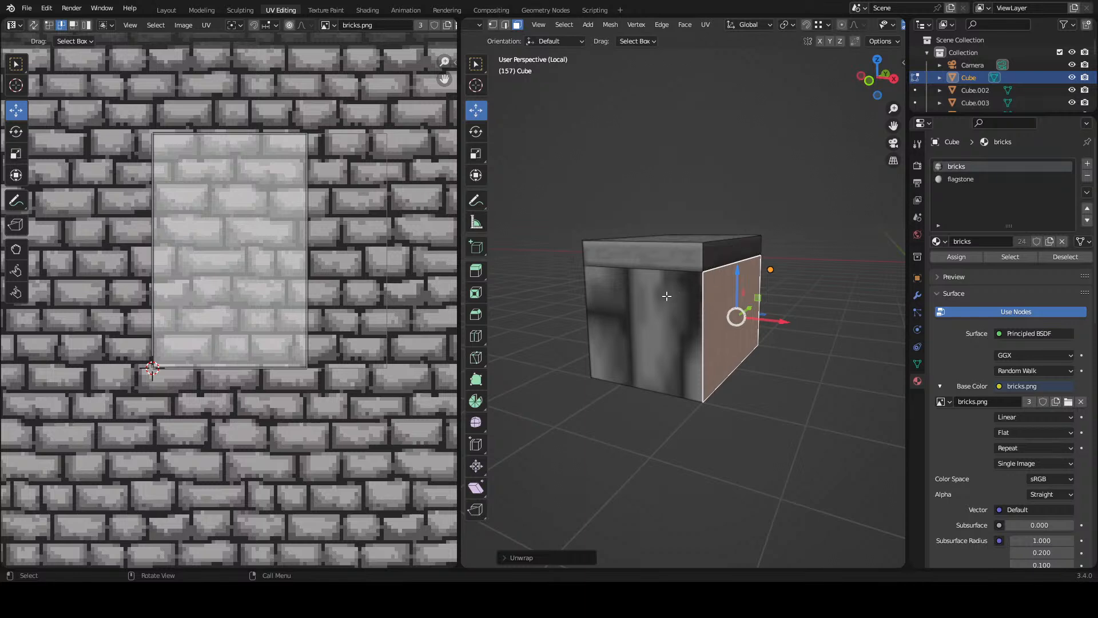
drag(709, 315, 531, 303)
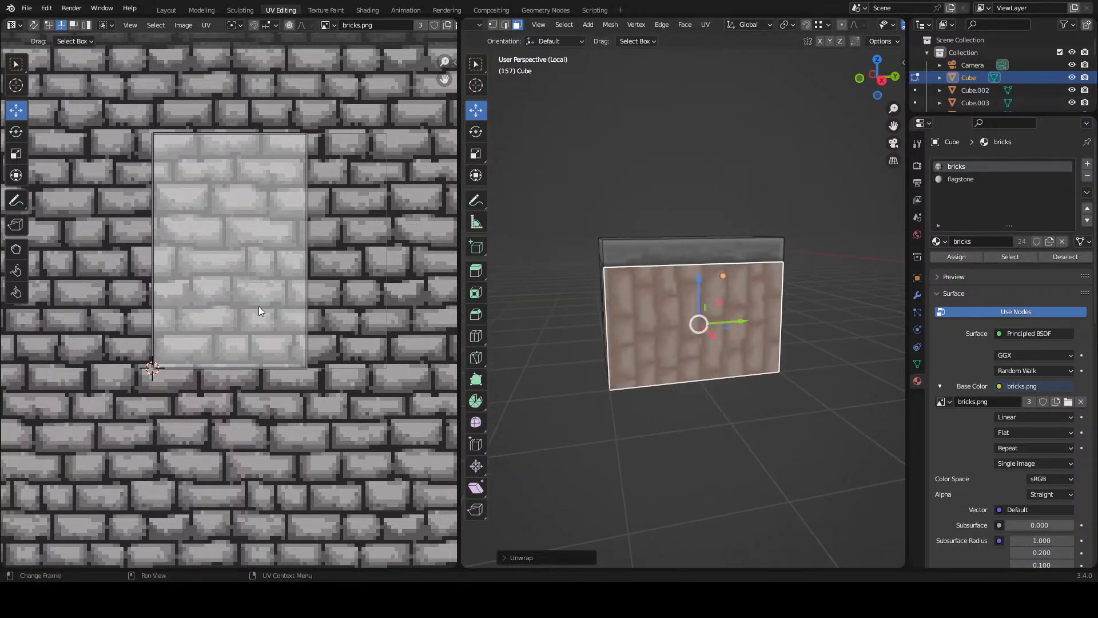
text(ar90)
key(Return)
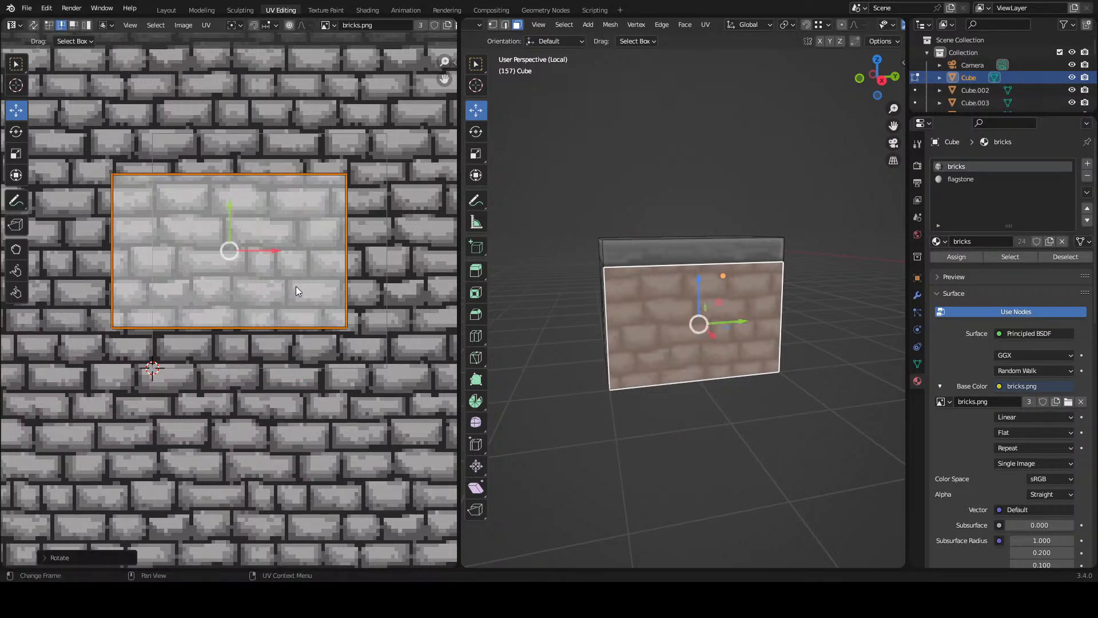
scroll(308, 269, down, 2)
key(ctrl+s)
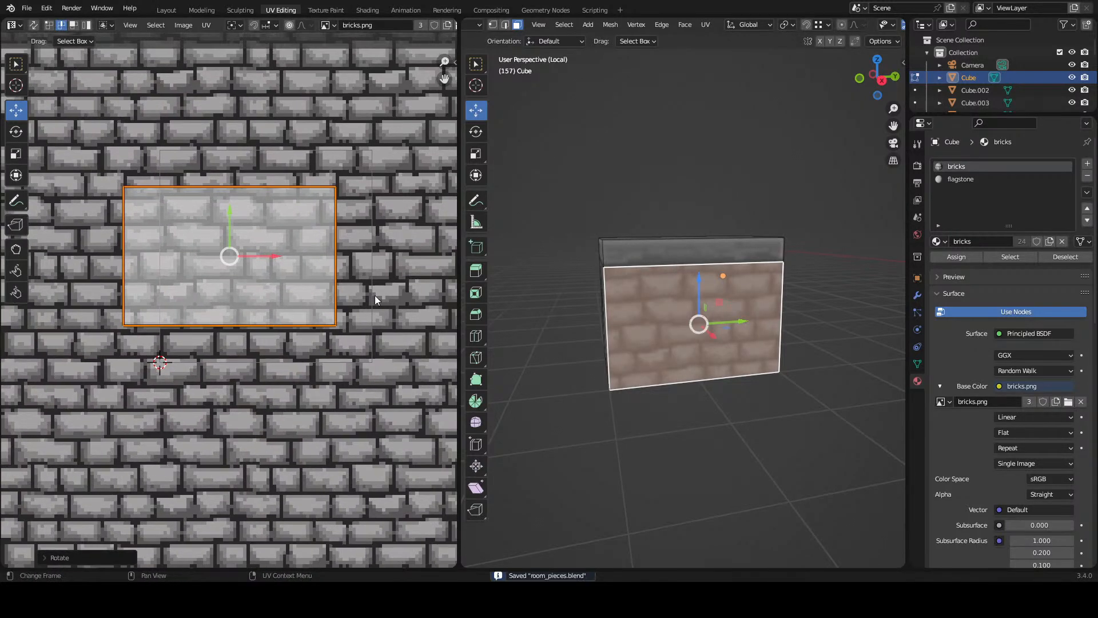
- Map the landing block's remaining brick side faces from the unwrapped active face using Follow Active Quads with Length Average, and save the file
drag(610, 318, 746, 315)
shift+click(598, 303)
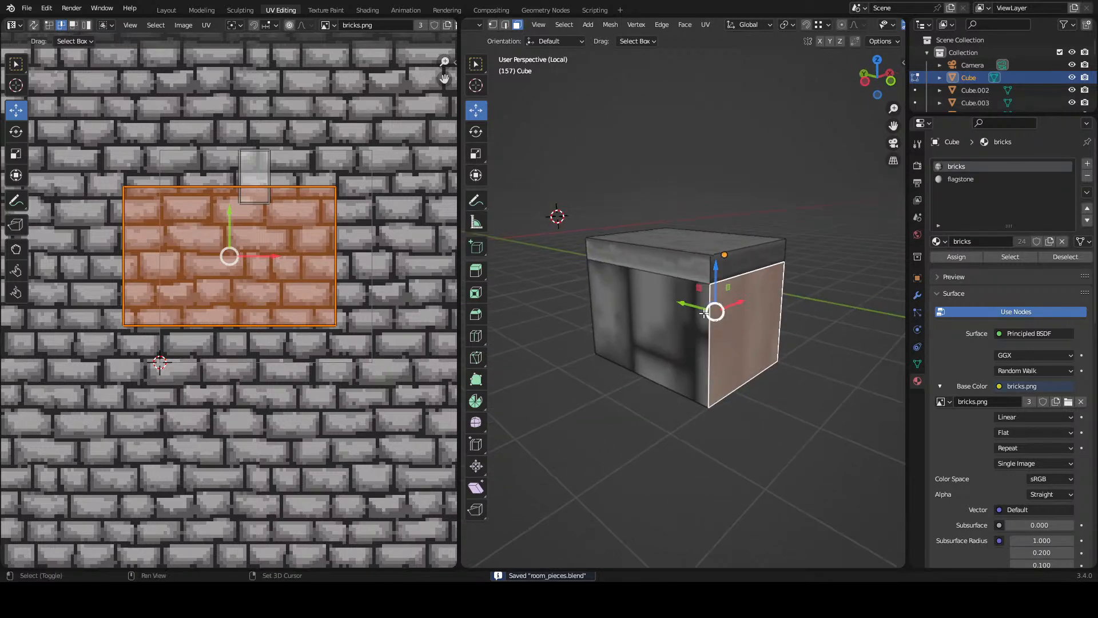
shift+click(622, 316)
shift+click(631, 314)
drag(631, 314, 721, 326)
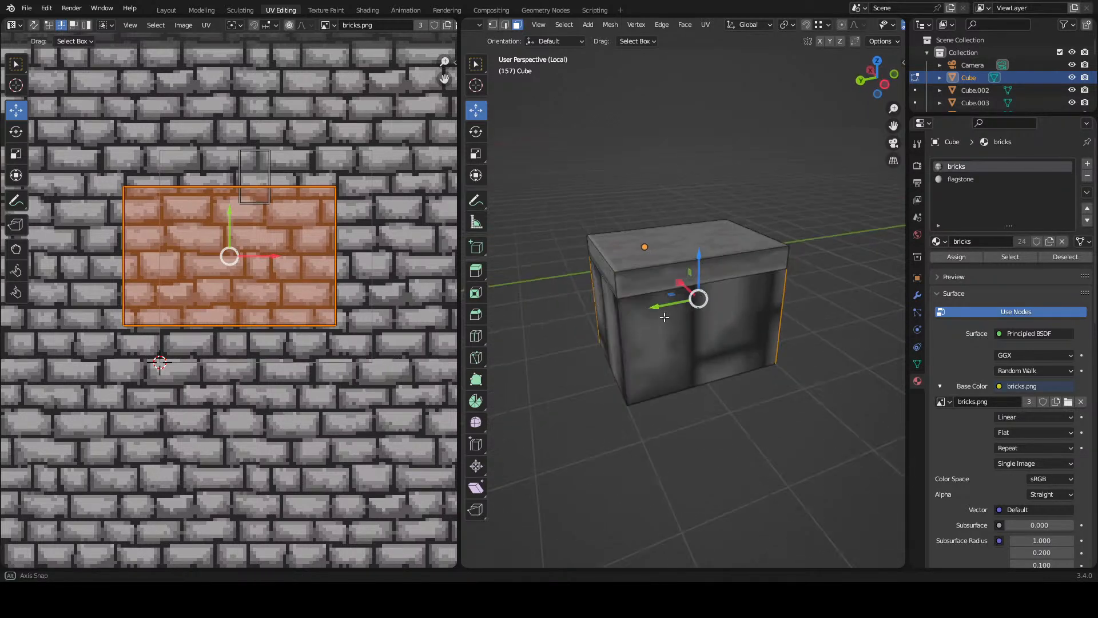
shift+click(602, 319)
shift+click(595, 309)
drag(590, 305, 753, 316)
shift+click(638, 316)
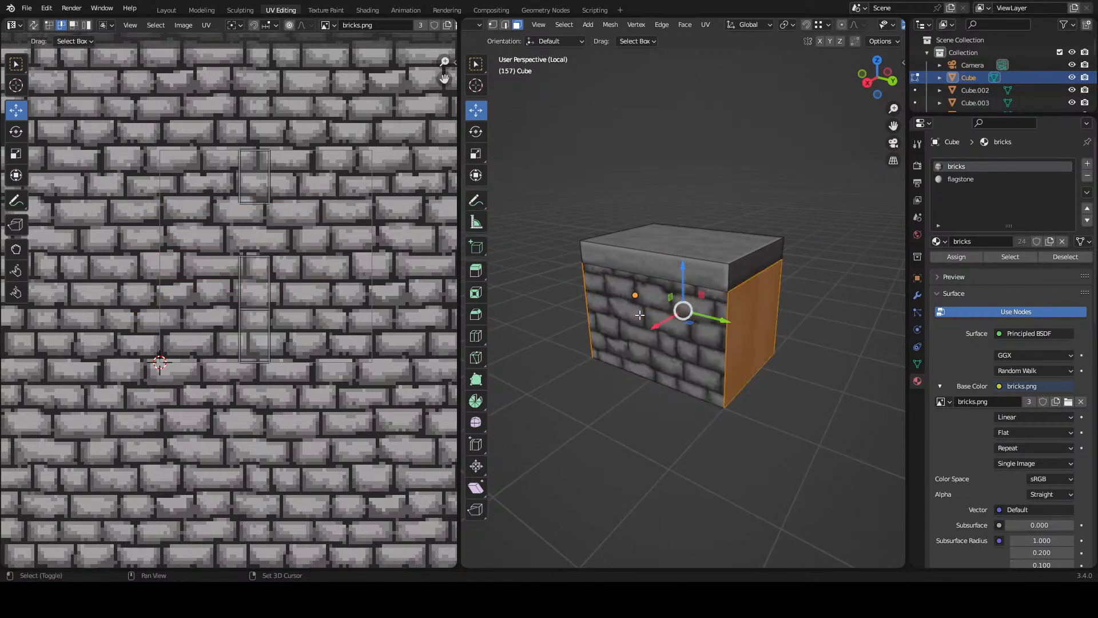
shift+click(637, 315)
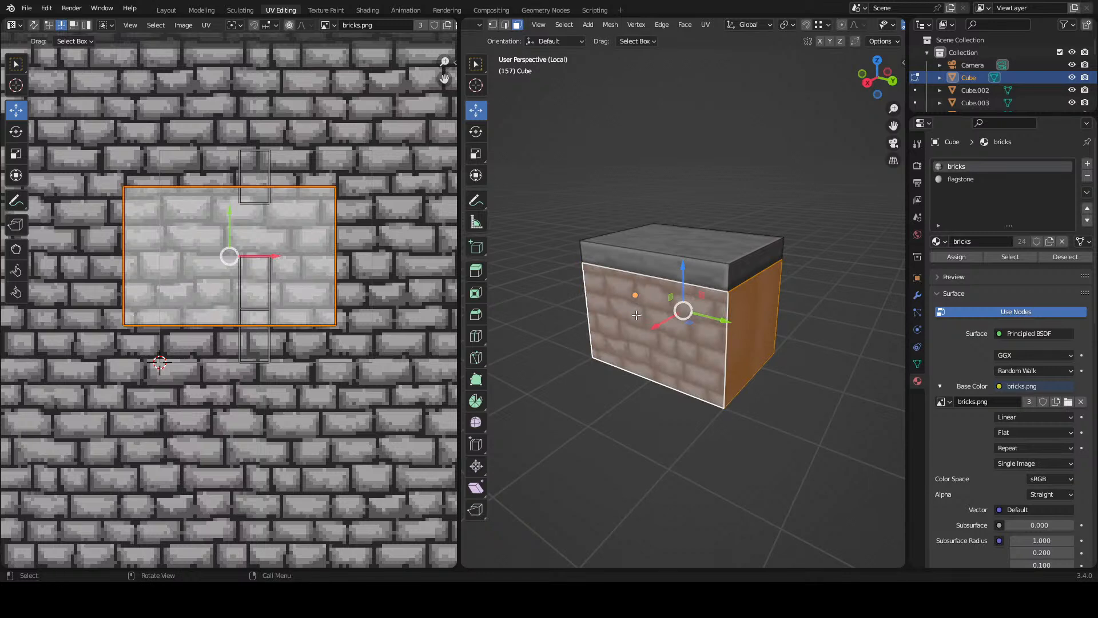
key(u)
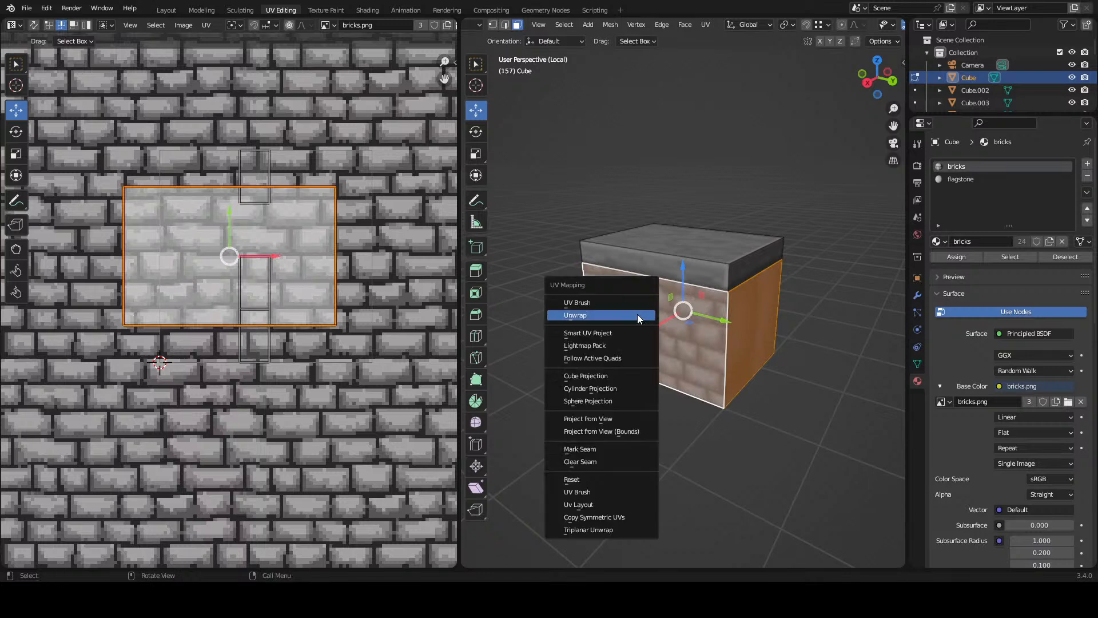
click(631, 356)
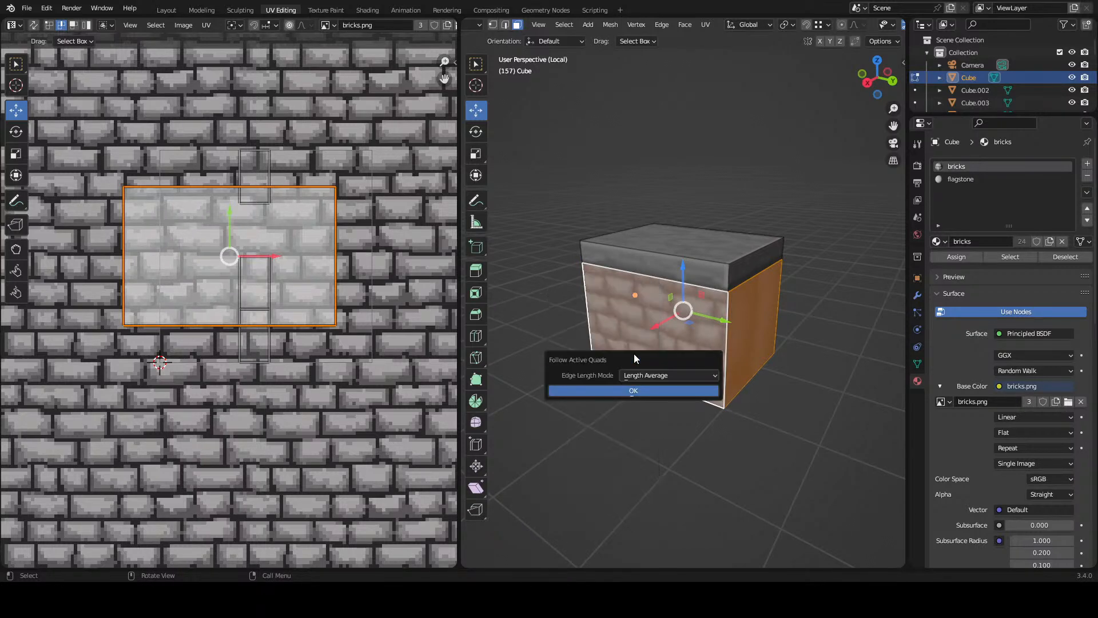
click(650, 390)
drag(635, 299, 617, 292)
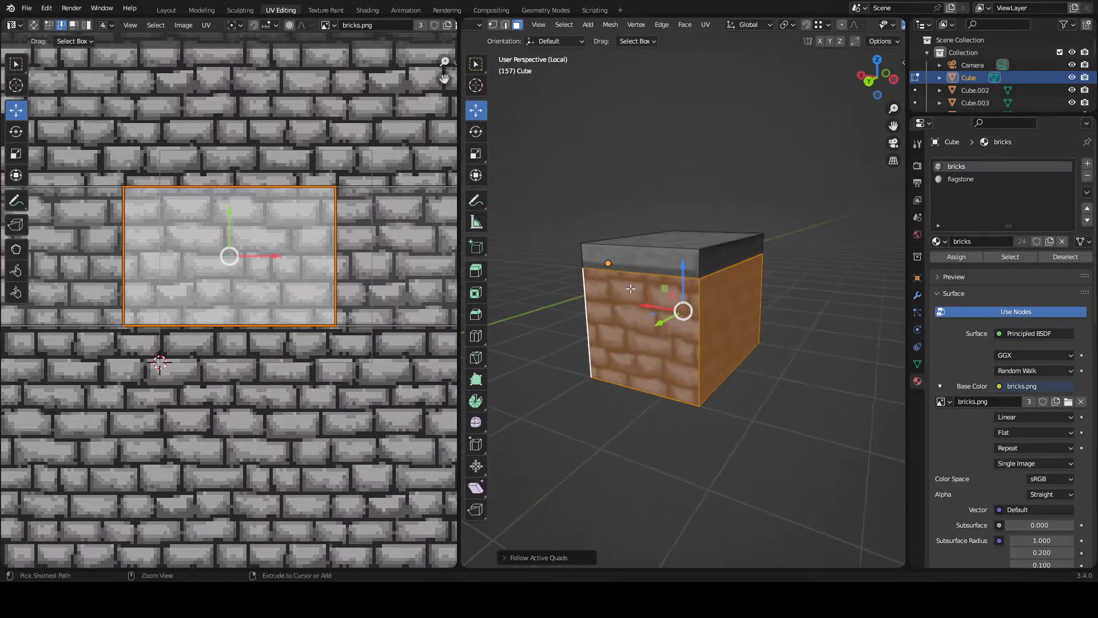
key(ctrl+s)
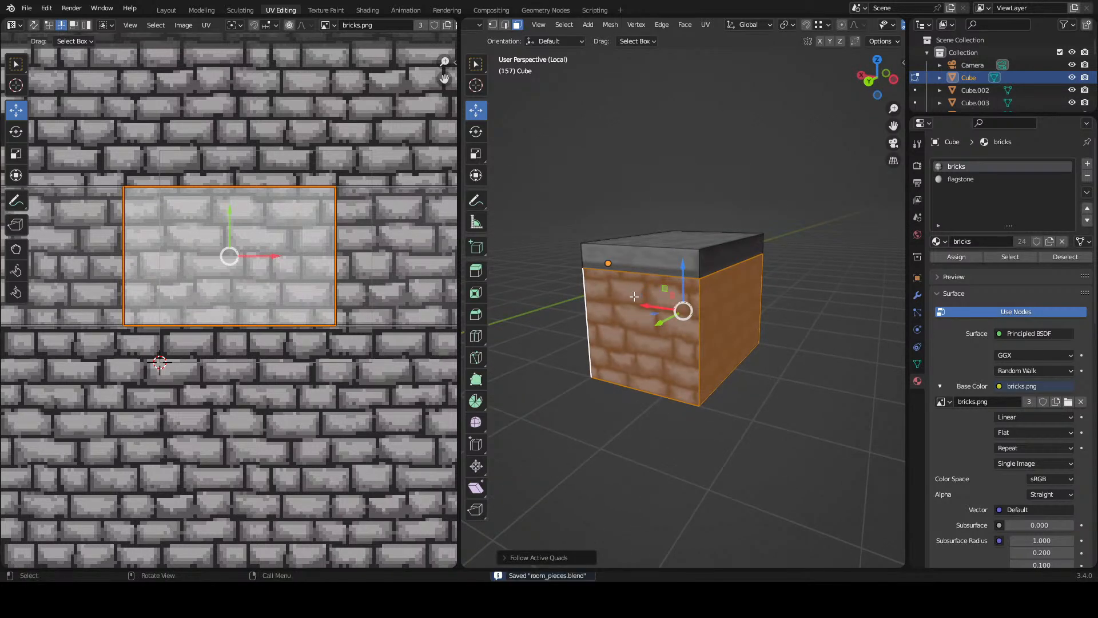
- Leave local view and scale all the landing block's brick side UVs down slightly along X to suit the neighbouring brickwork
key(KP_Divide)
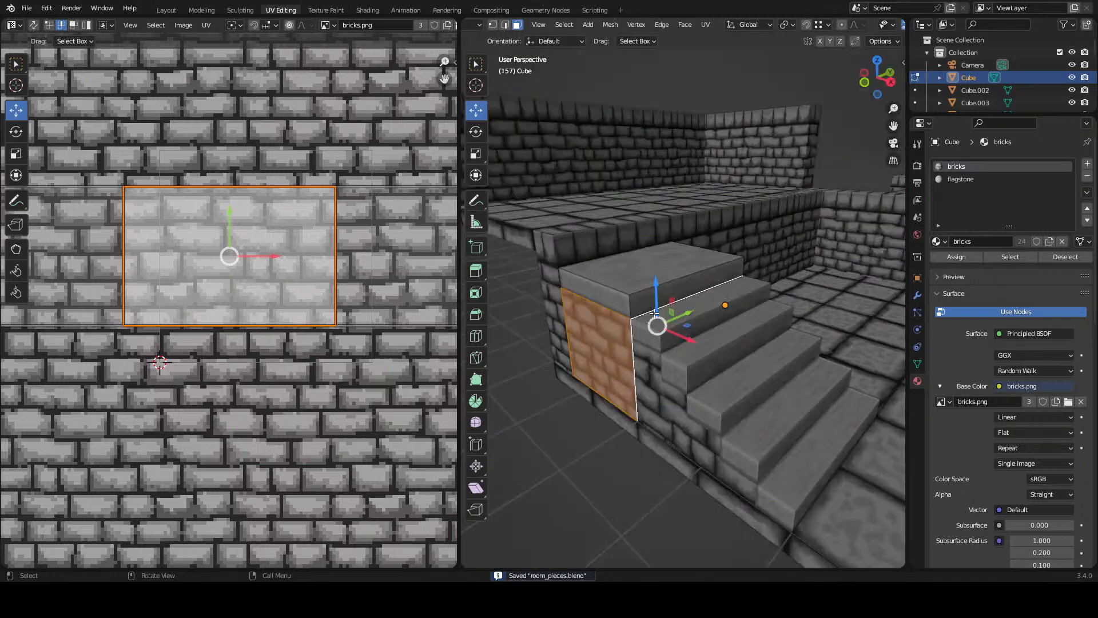
click(586, 454)
drag(576, 430, 662, 342)
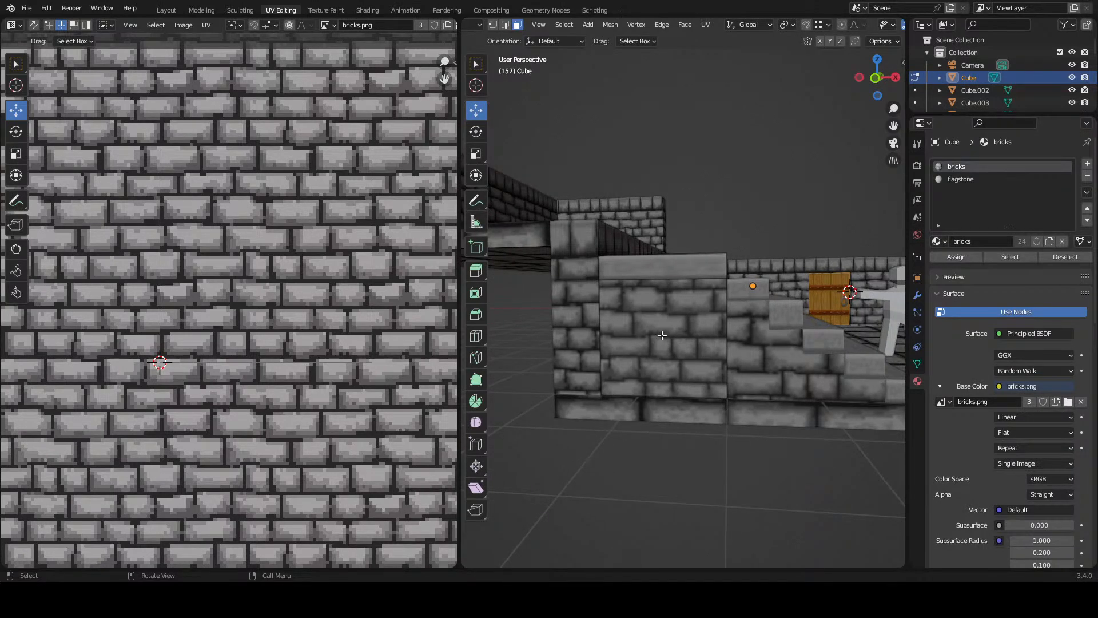
click(662, 336)
key(Tab)
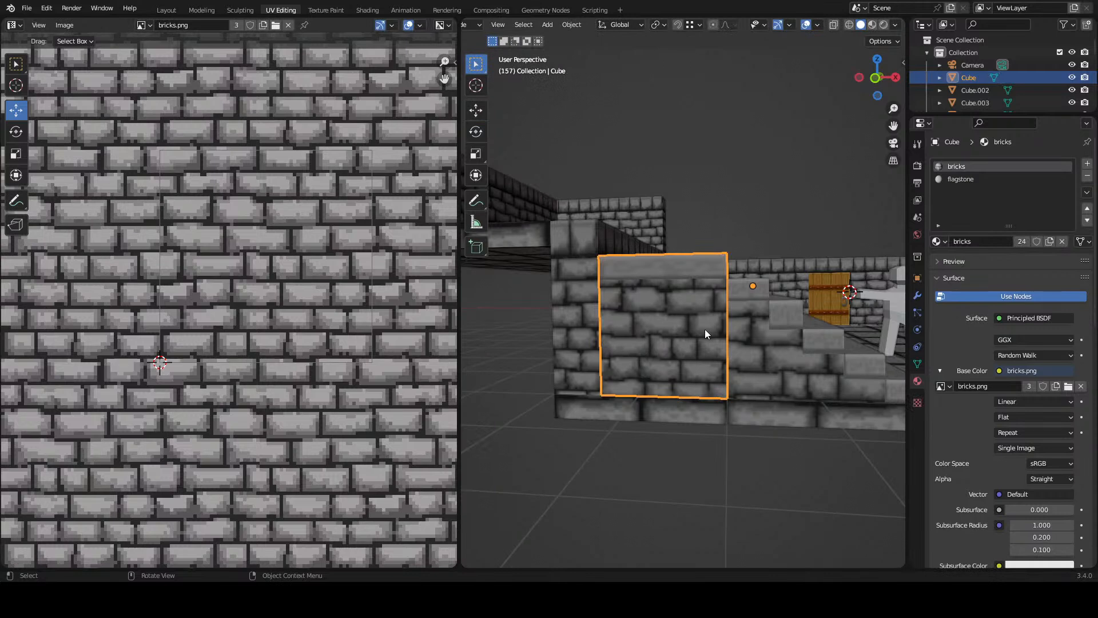
key(Tab)
click(682, 333)
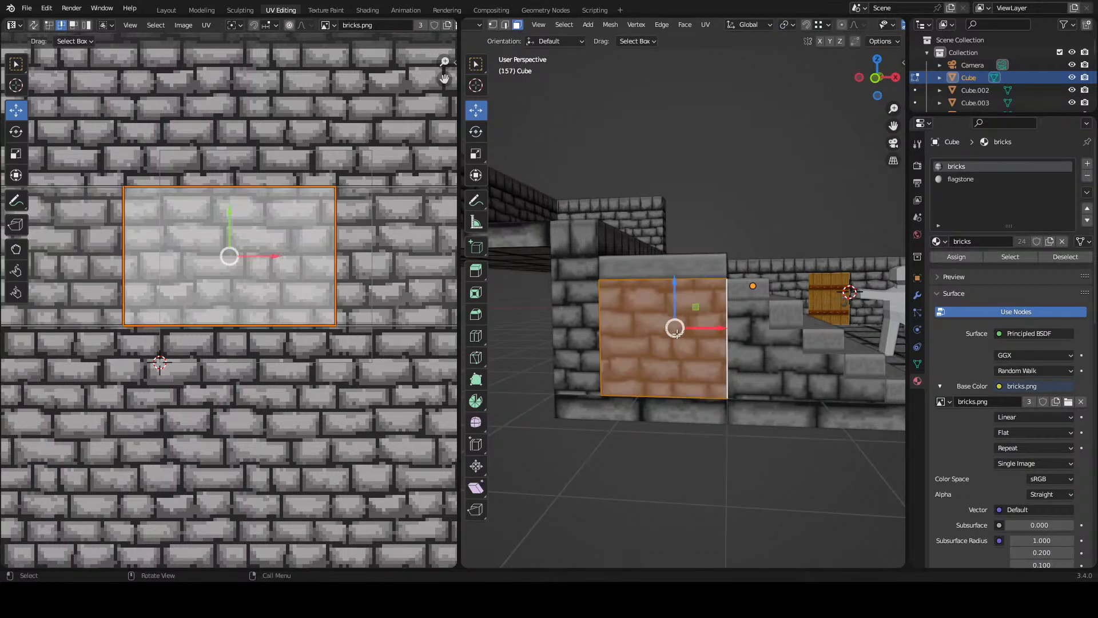
key(a)
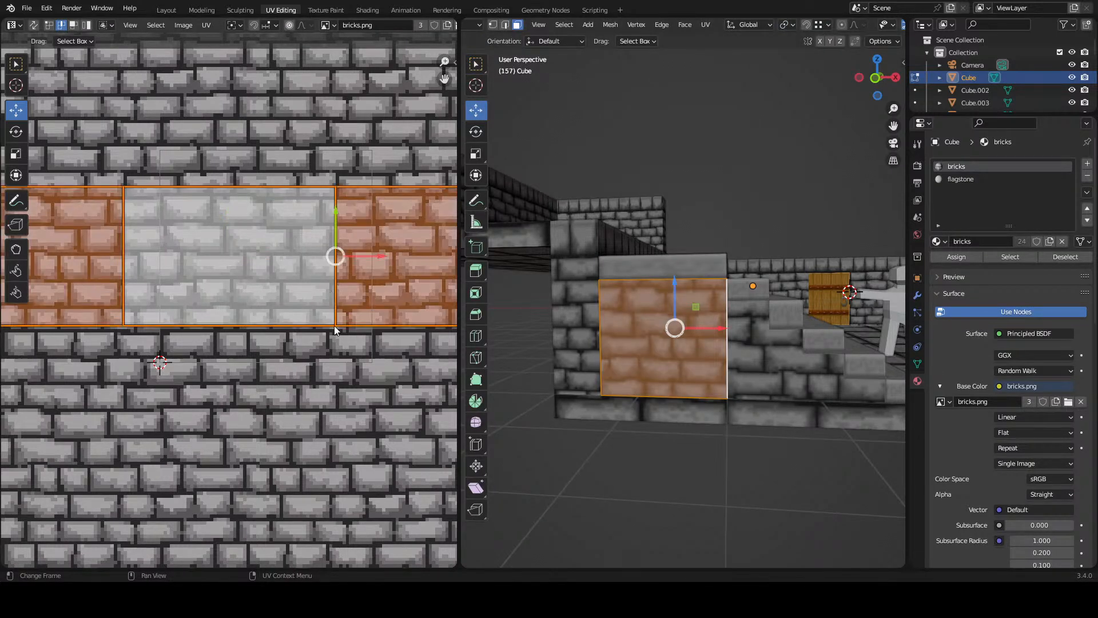
key(s)
key(x)
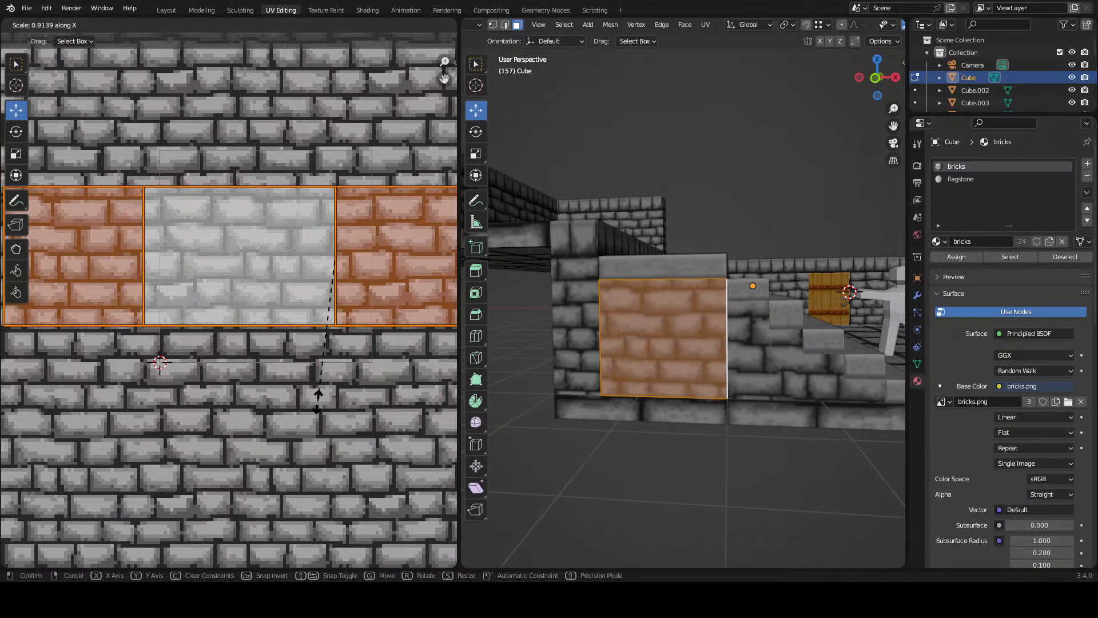
click(318, 393)
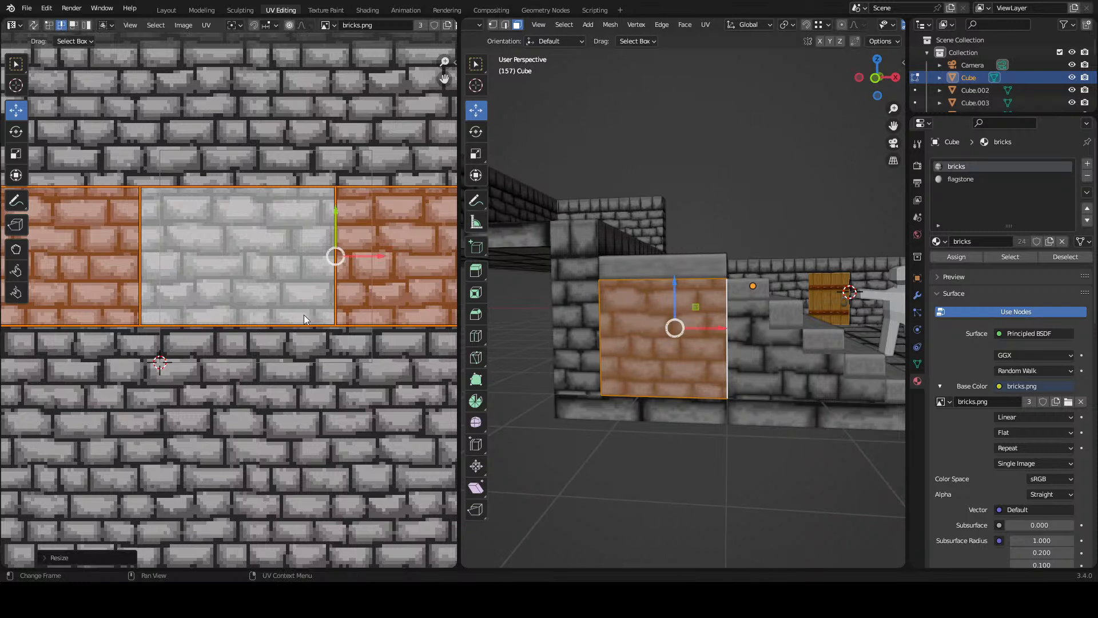
- Move the landing block's brick UVs down along Y to line up the rows with the adjacent walls, and return to Object Mode
click(206, 25)
mouse_move(277, 64)
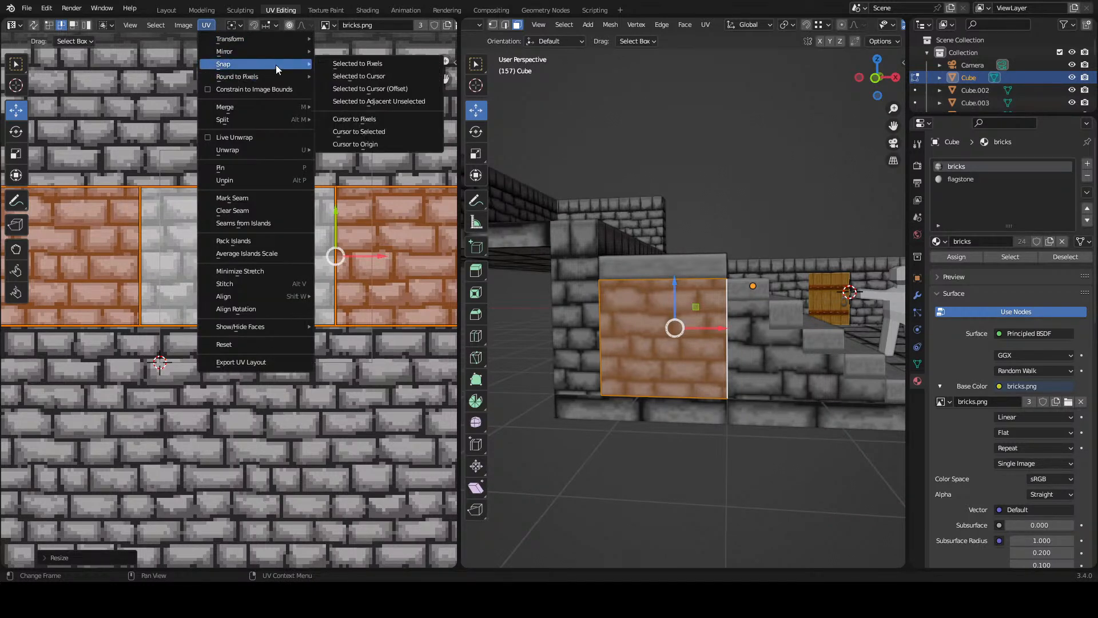
click(334, 93)
mouse_move(335, 216)
mouse_down()
mouse_move(336, 196)
mouse_move(338, 221)
mouse_up()
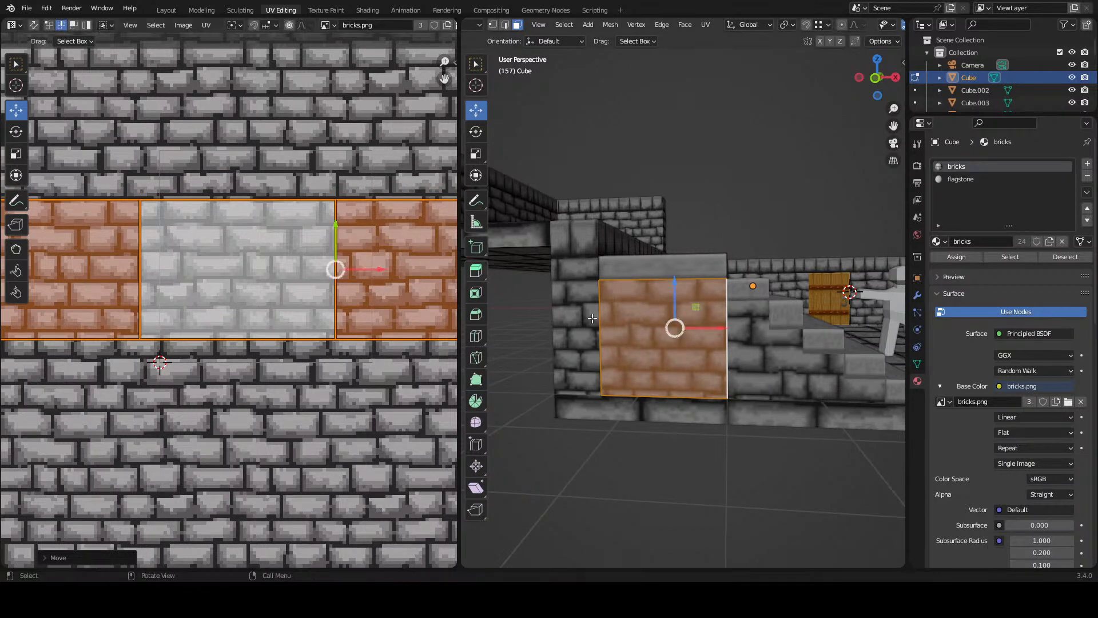
click(772, 370)
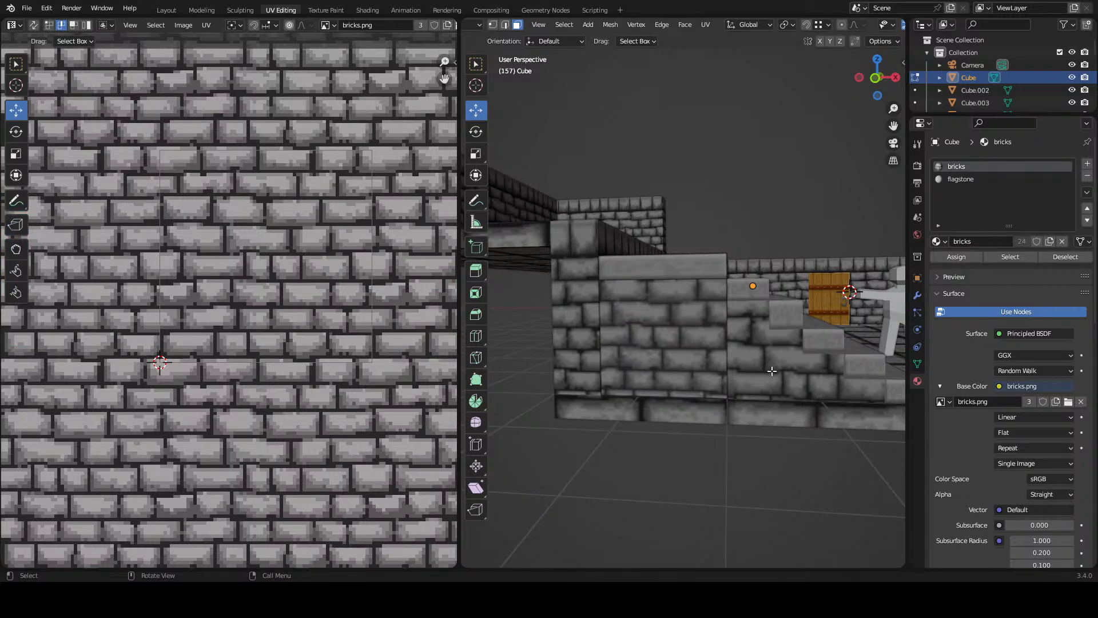
key(Tab)
- Select the staircase beside the landing block and enter Edit Mode on it
click(773, 368)
drag(733, 351, 689, 374)
click(609, 477)
drag(653, 421, 649, 314)
click(654, 338)
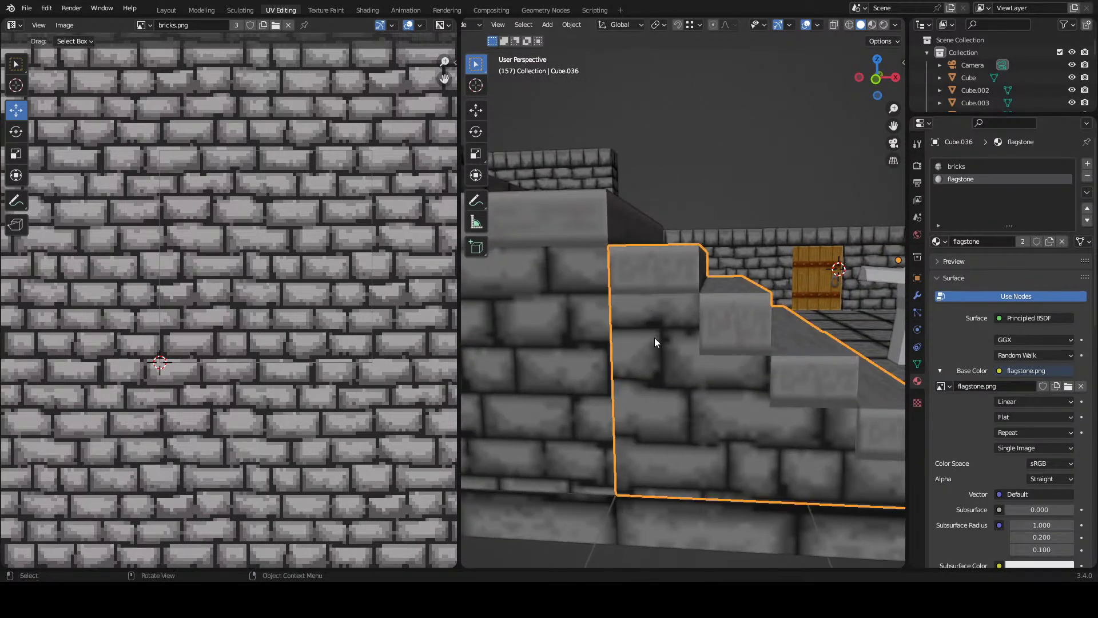
key(Tab)
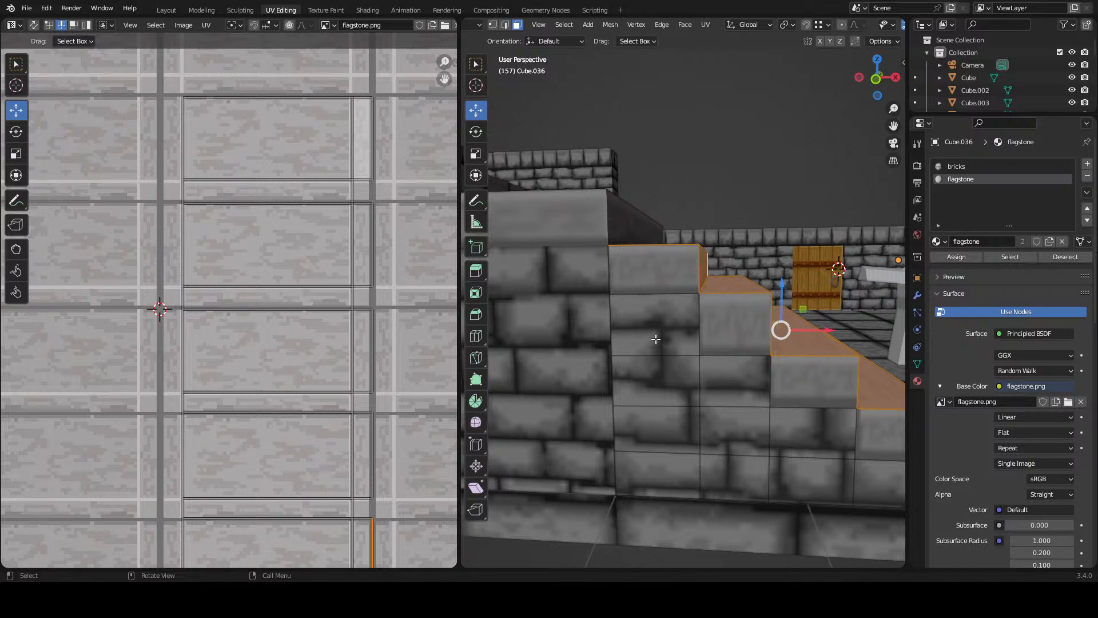
- Select all the brick faces on the staircase's outer side, below the flagstone step ends
click(656, 339)
shift+click(654, 372)
shift+click(725, 377)
shift+click(663, 437)
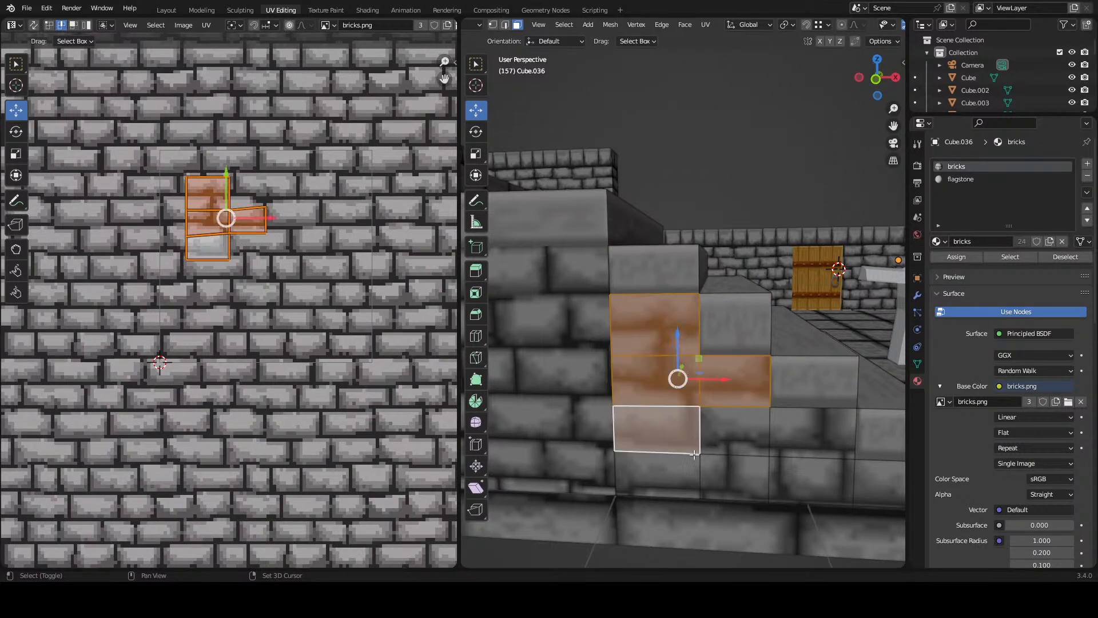
shift+click(743, 446)
shift+click(808, 477)
shift+click(807, 473)
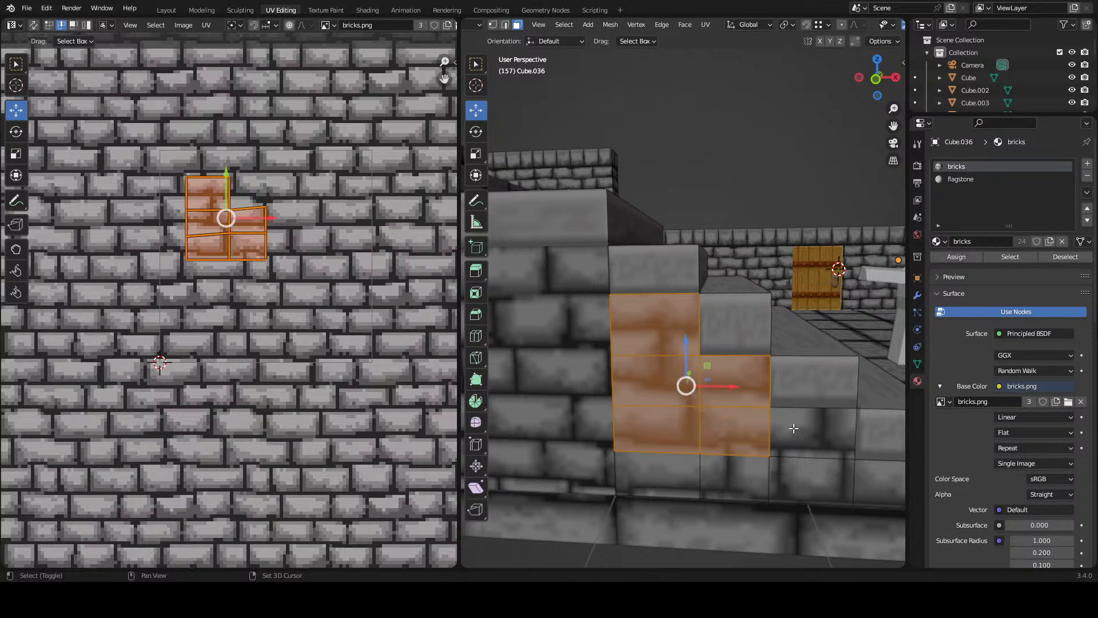
drag(738, 399, 657, 410)
shift+click(676, 448)
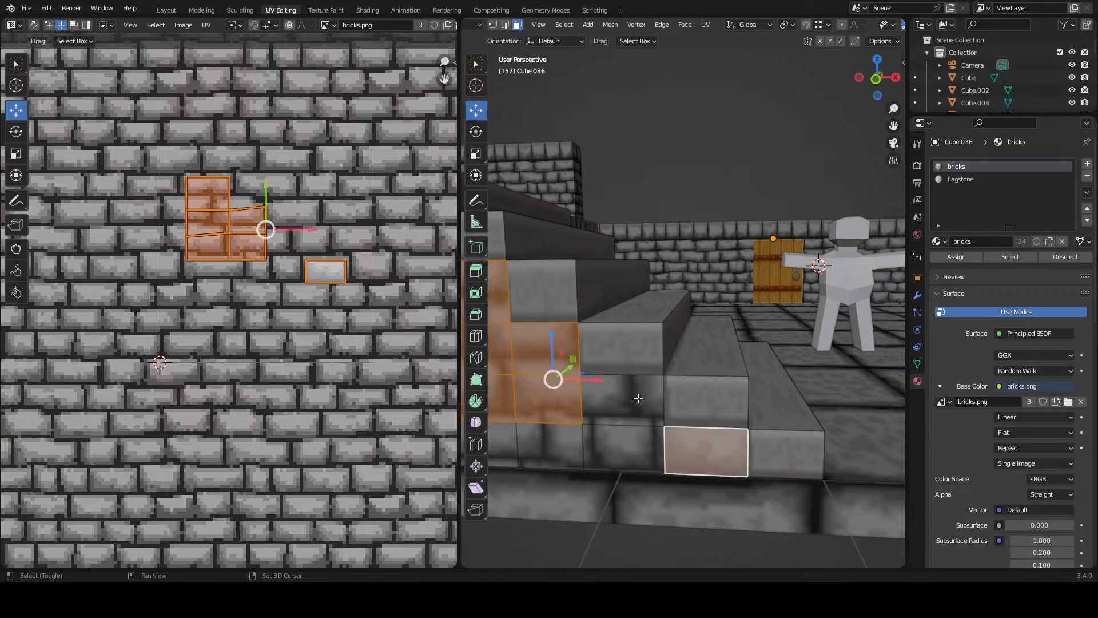
shift+click(597, 427)
drag(660, 397, 687, 392)
shift+click(687, 392)
shift+click(691, 382)
shift+click(765, 373)
shift+click(696, 421)
shift+click(643, 414)
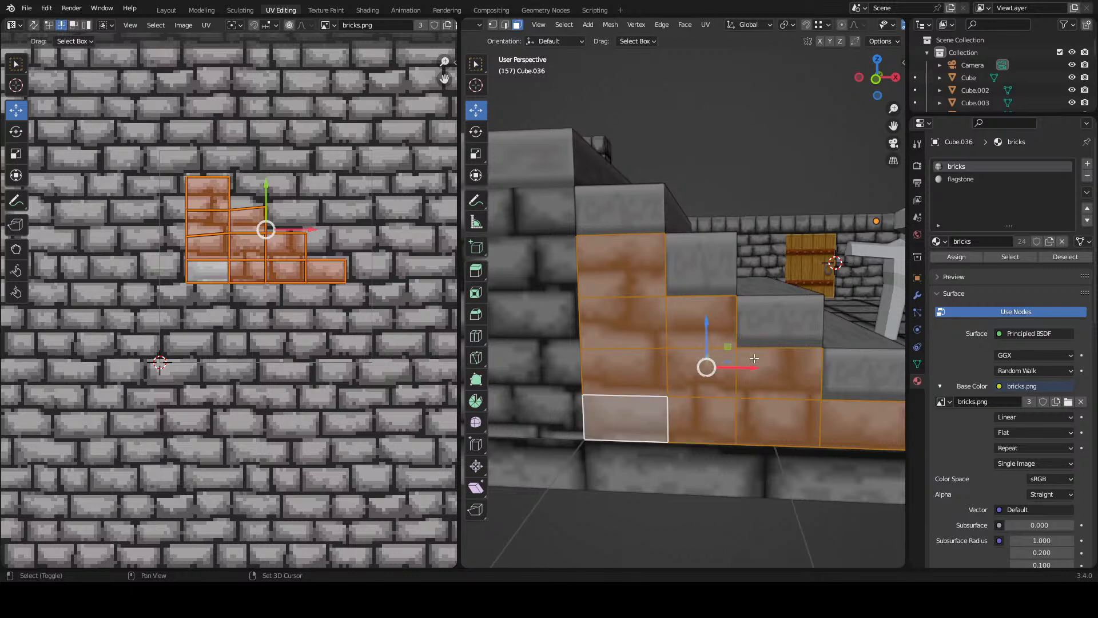
drag(801, 339, 544, 462)
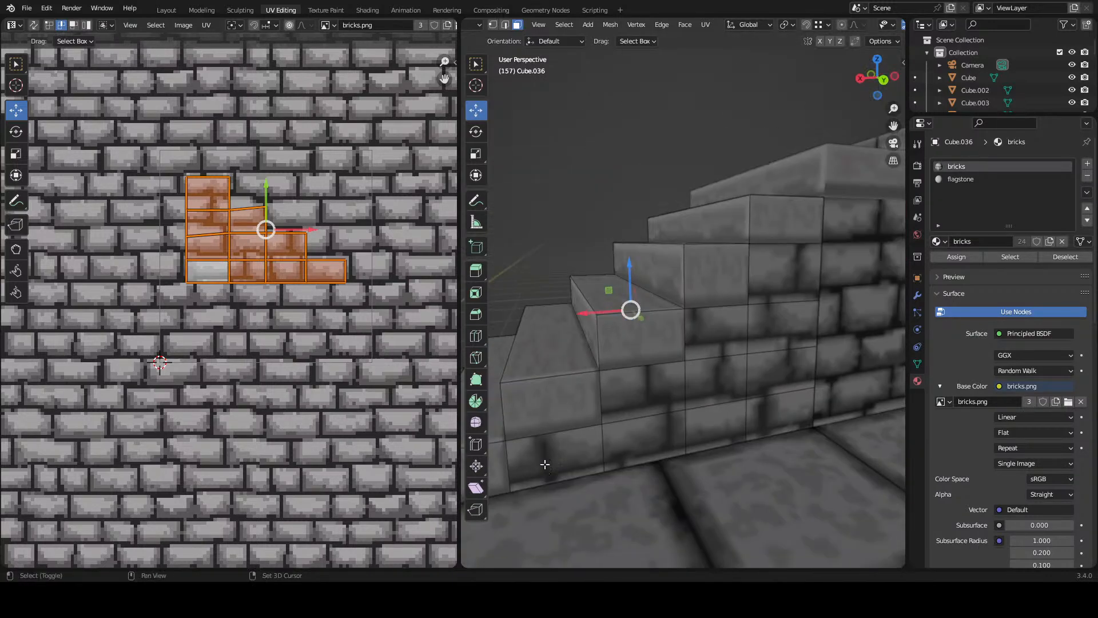
shift+click(544, 465)
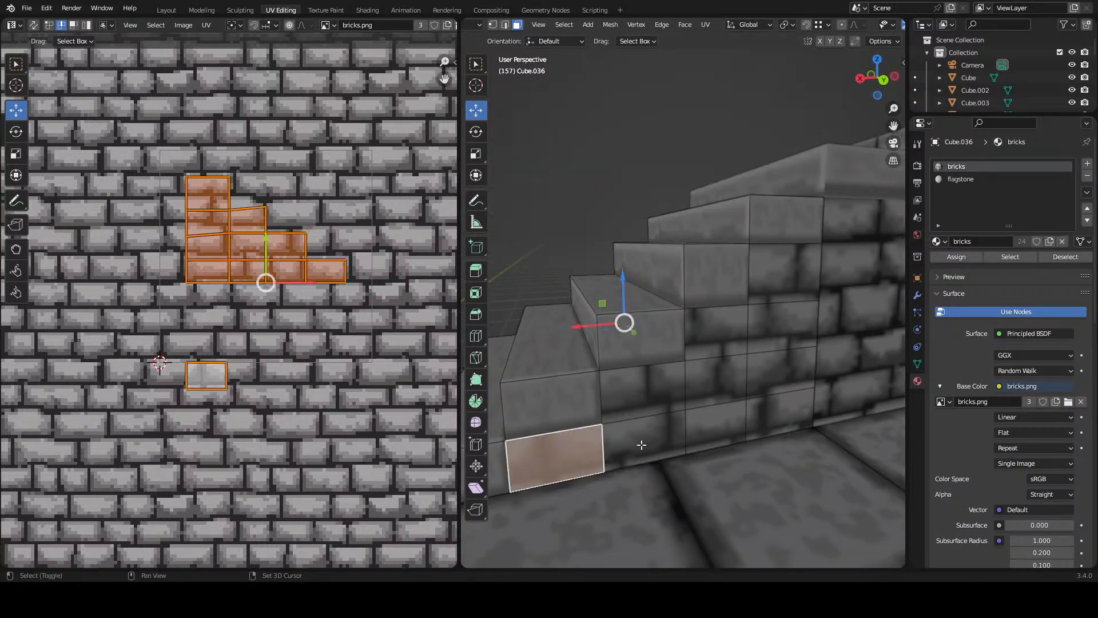
shift+click(659, 396)
drag(690, 365, 692, 321)
key(ctrl+z)
key(ctrl+z)
- Move the outer side's brick UVs by about 0.038 in X and 0.040 in Y to match the landing's brick rows, and return to Object Mode
drag(595, 330, 689, 342)
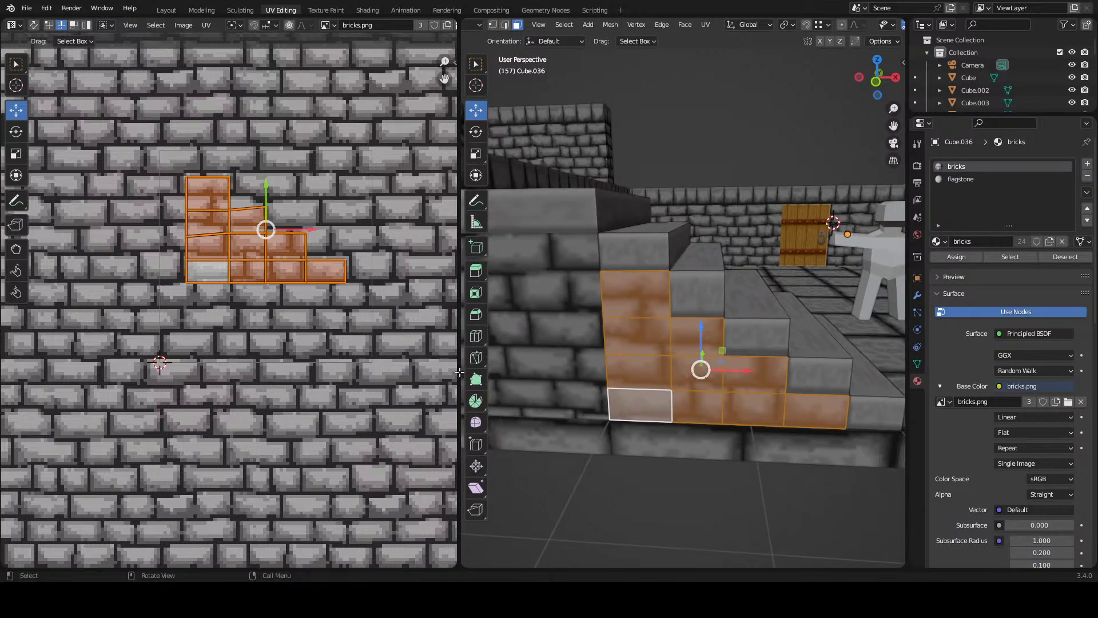
key(g)
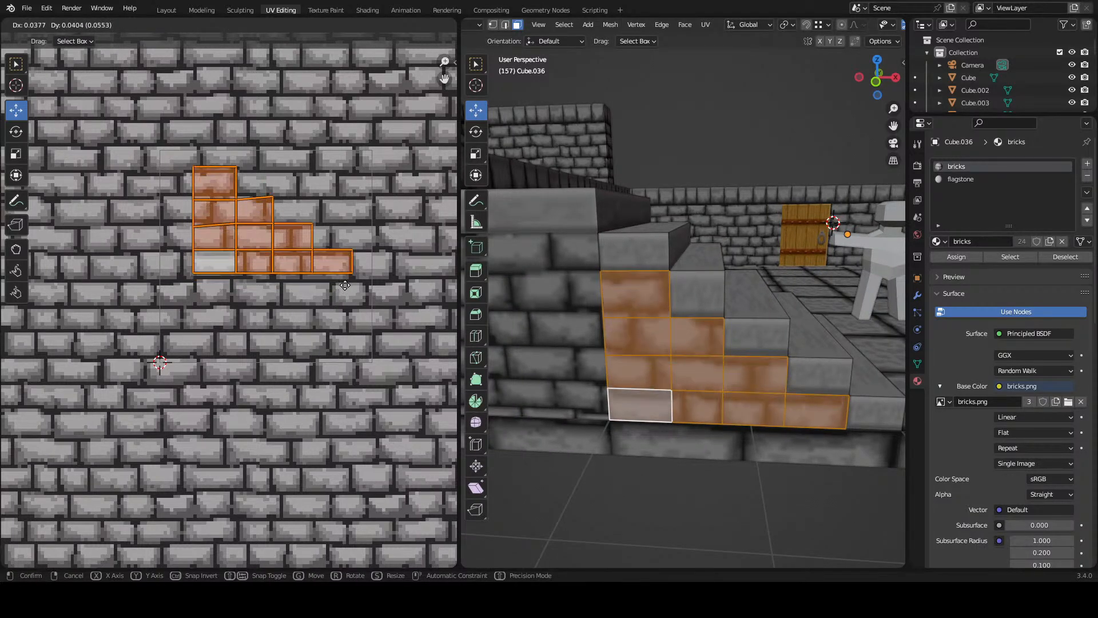
click(345, 285)
key(Tab)
- Save the file and look over the textured staircase, landing and surrounding room from several angles
drag(682, 298, 702, 283)
click(633, 469)
drag(738, 225, 635, 345)
key(ctrl+s)
drag(769, 266, 609, 378)
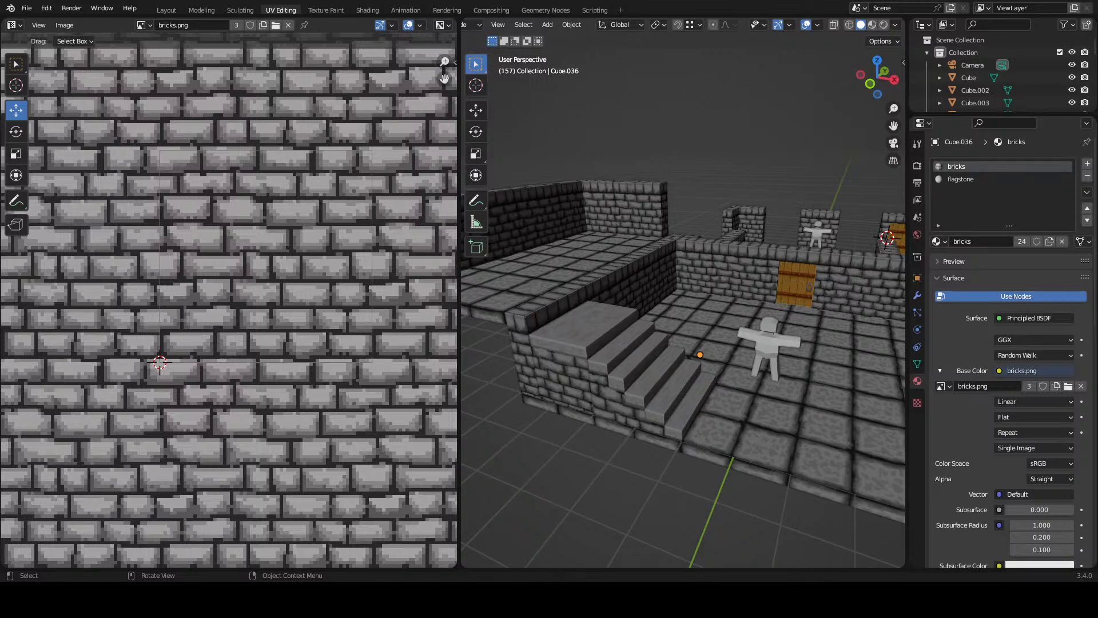
drag(663, 254, 625, 266)
scroll(625, 266, down, 1)
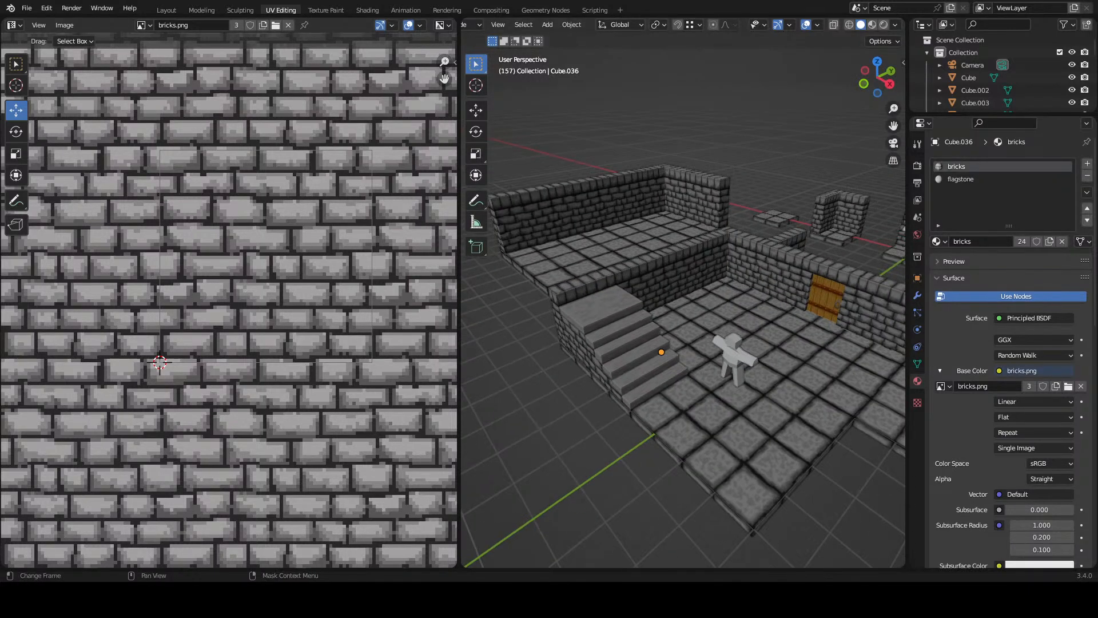